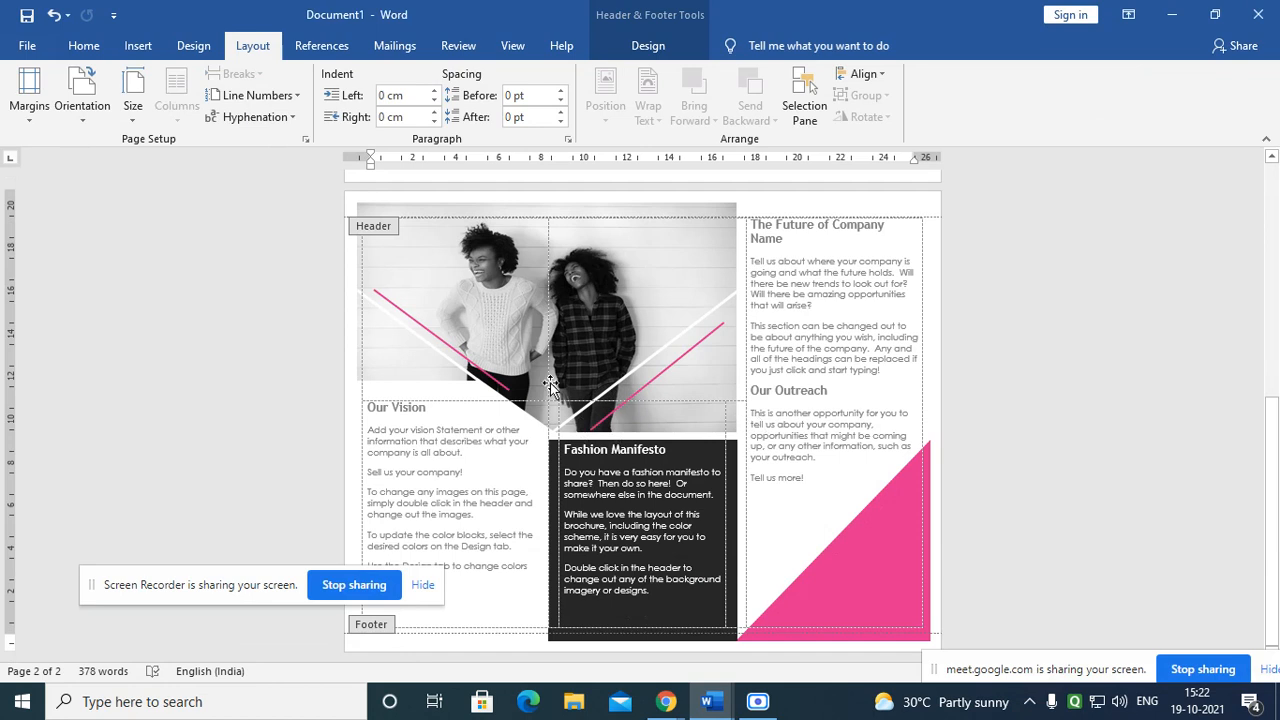
{"action": "left_click_drag", "start_coordinate": [91, 592], "coordinate": [36, 610]}
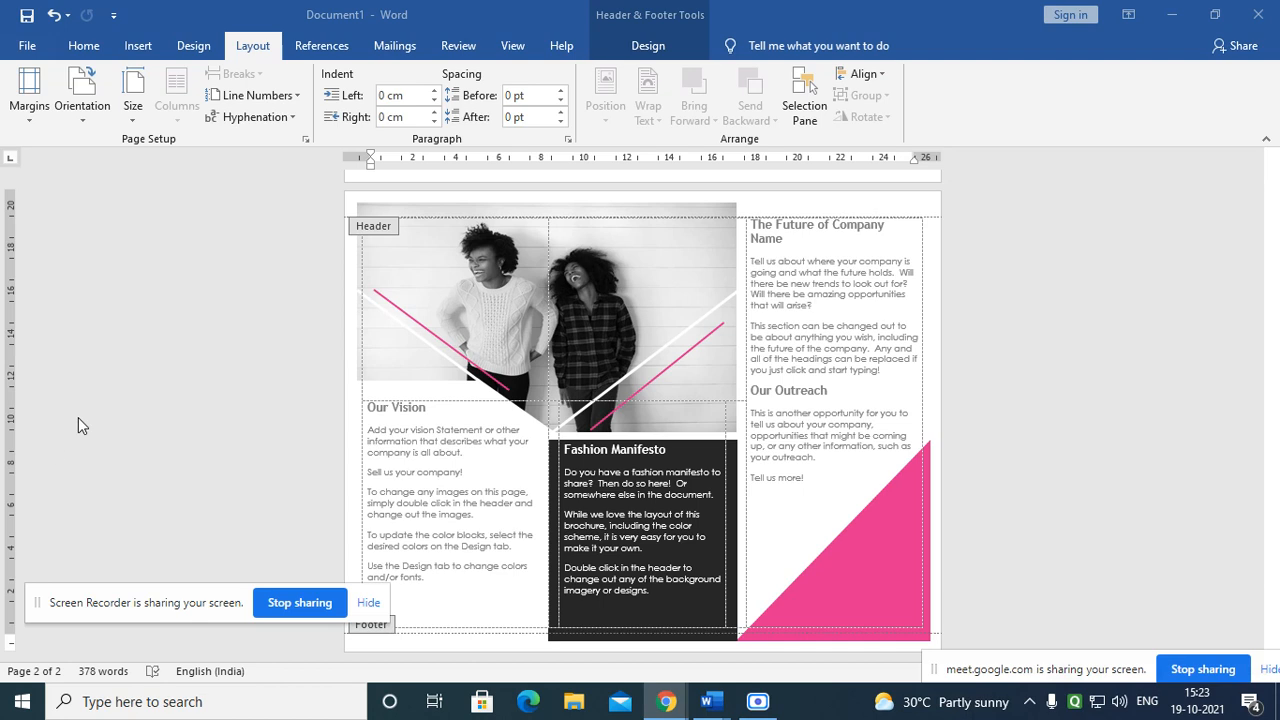
{"action": "mouse_move", "coordinate": [666, 701]}
{"action": "left_click", "coordinate": [502, 612]}
{"action": "left_click", "coordinate": [828, 214]}
{"action": "mouse_move", "coordinate": [710, 705]}
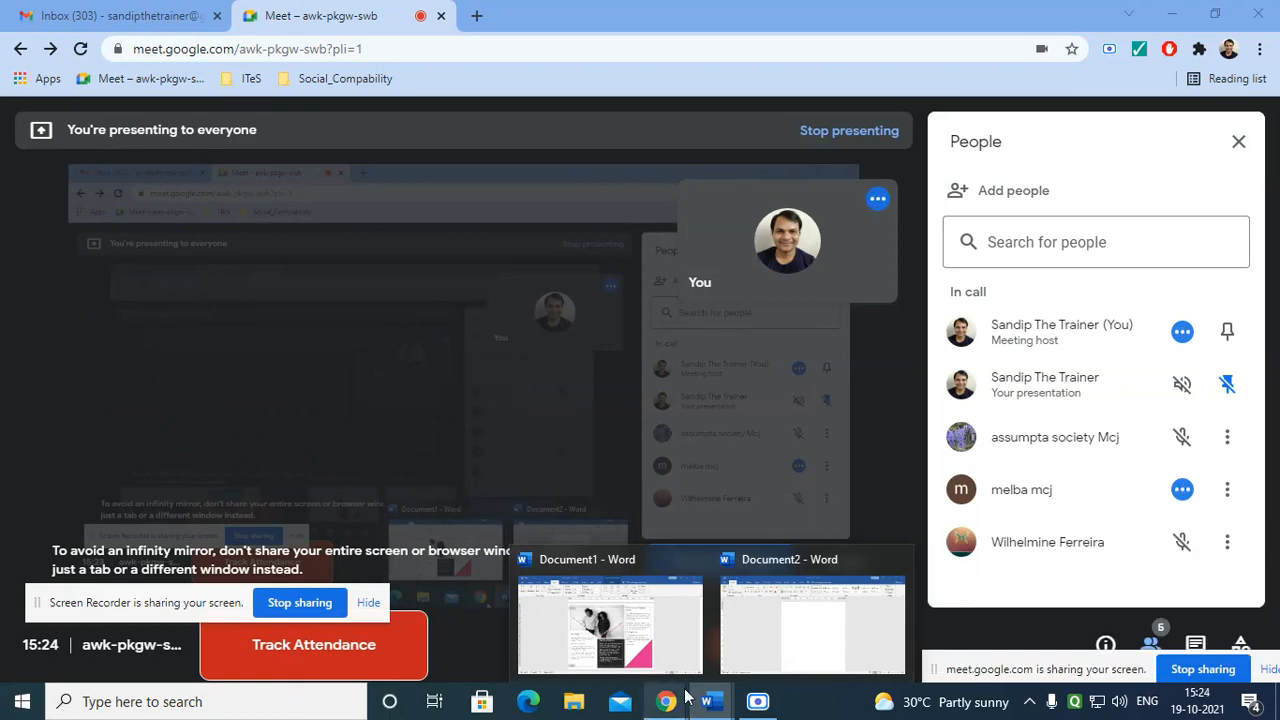
{"action": "left_click", "coordinate": [652, 640]}
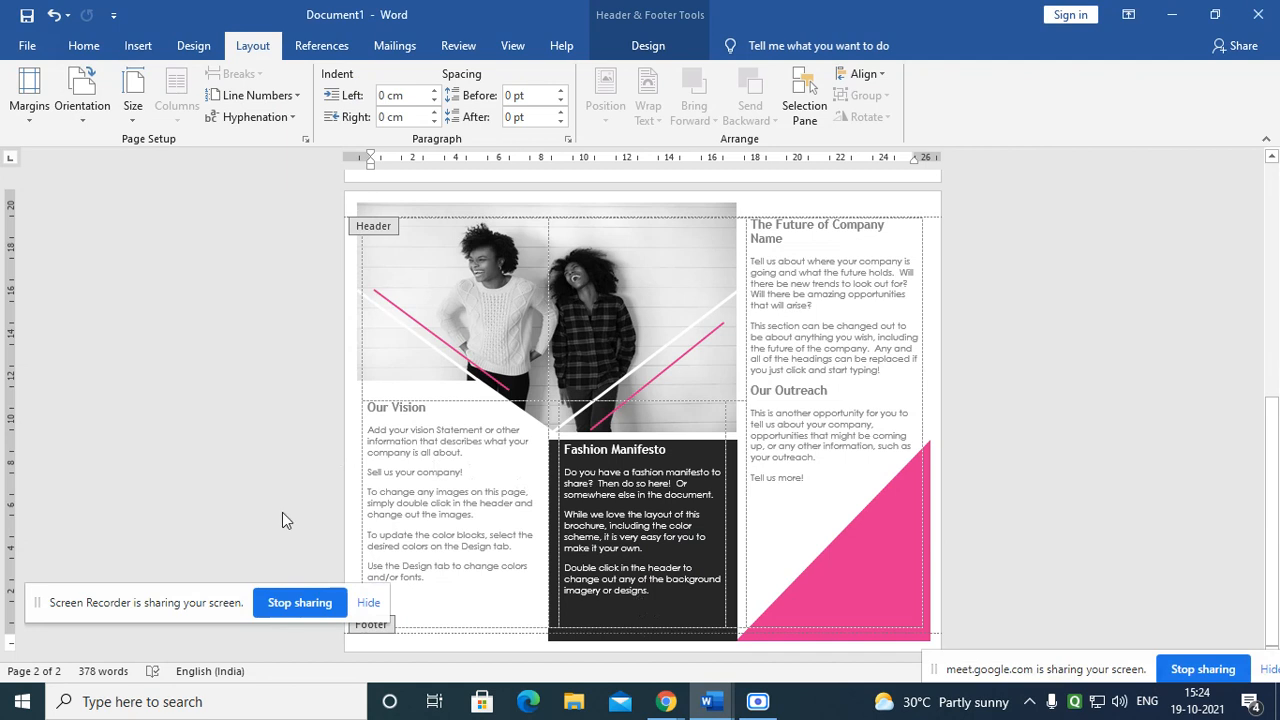
{"action": "left_click_drag", "start_coordinate": [44, 605], "coordinate": [16, 608]}
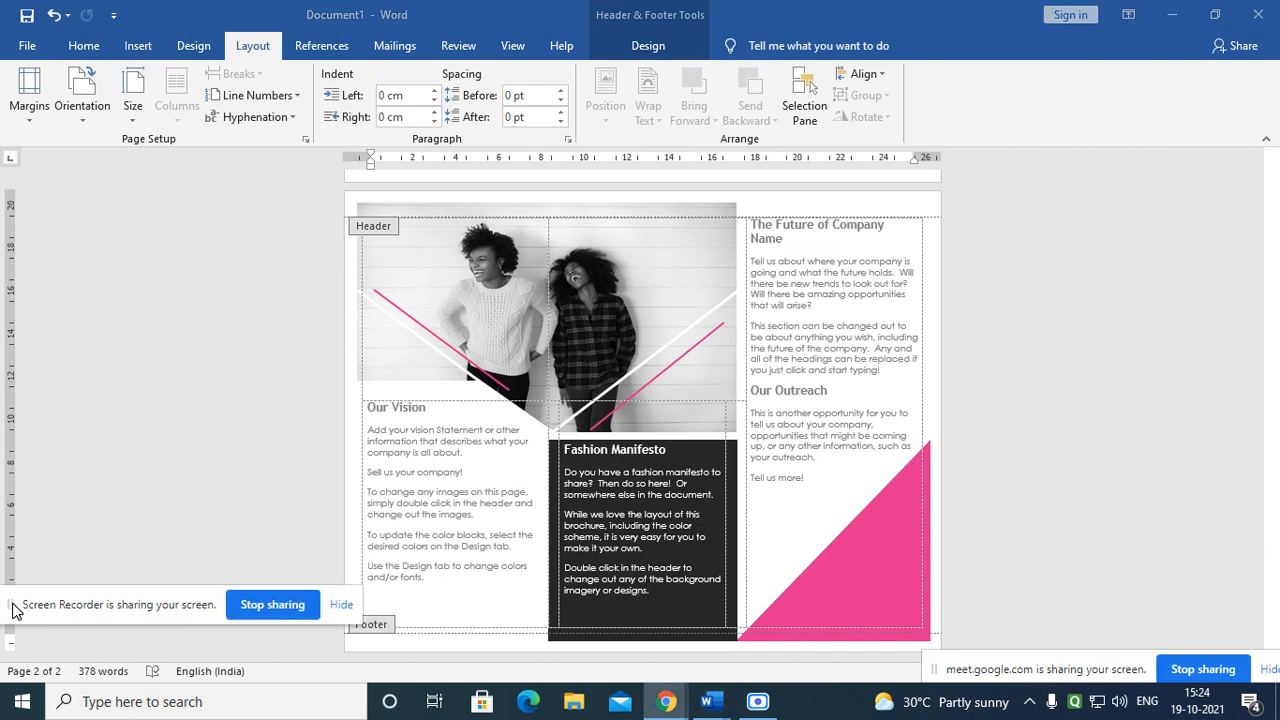
Step: Review both pages of the tri-fold brochure in Document1 and check which page orientation it uses
{"action": "scroll", "coordinate": [751, 415], "scroll_direction": "up", "scroll_amount": 5}
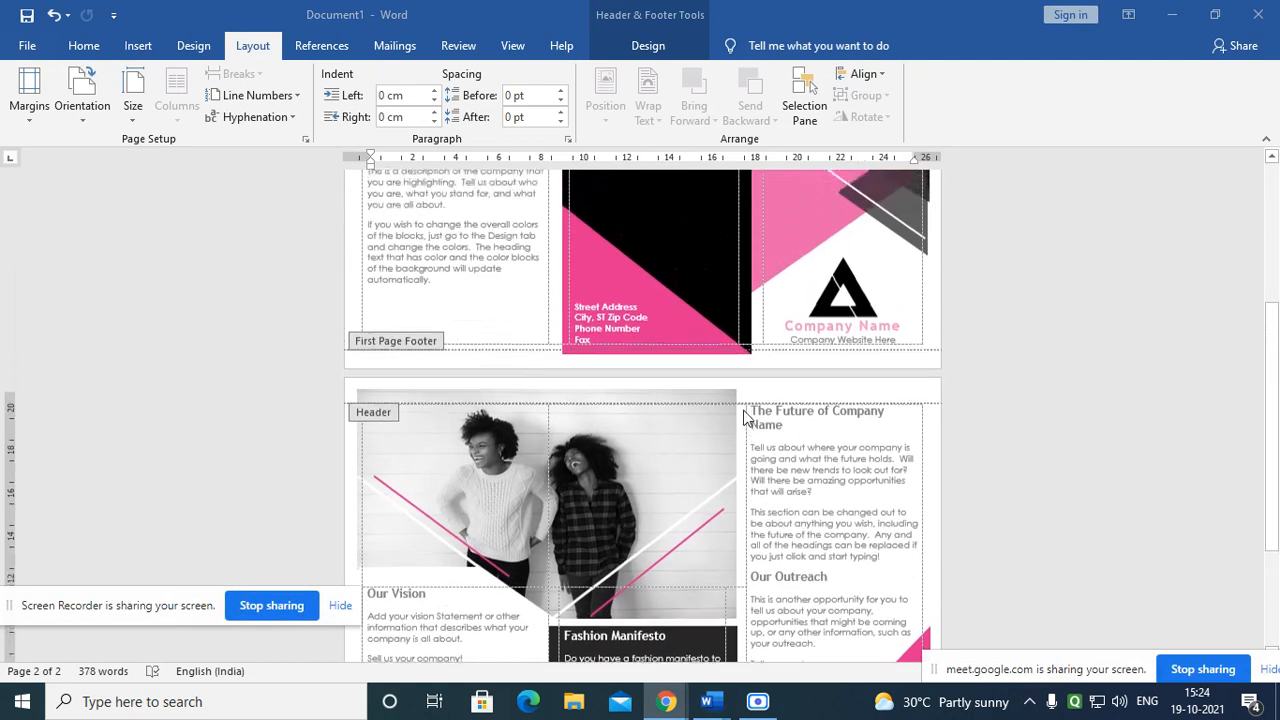
{"action": "scroll", "coordinate": [718, 383], "scroll_direction": "down", "scroll_amount": 5}
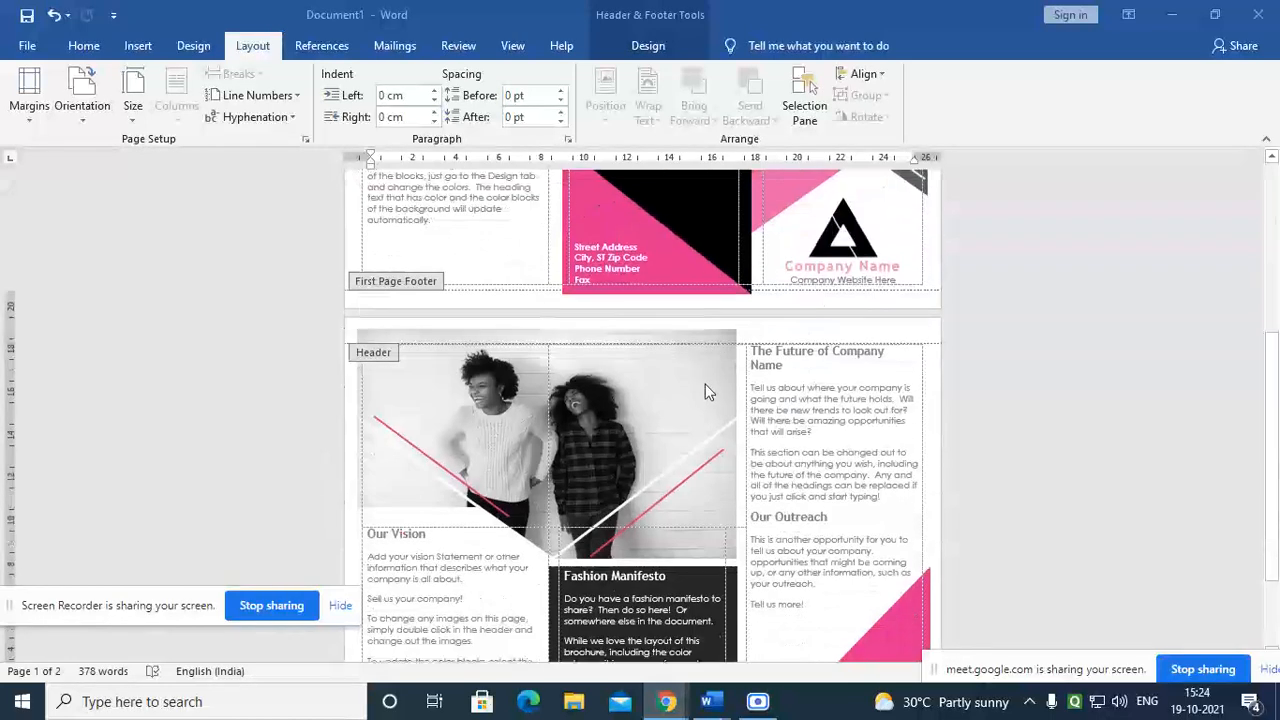
{"action": "scroll", "coordinate": [697, 386], "scroll_direction": "up", "scroll_amount": 8}
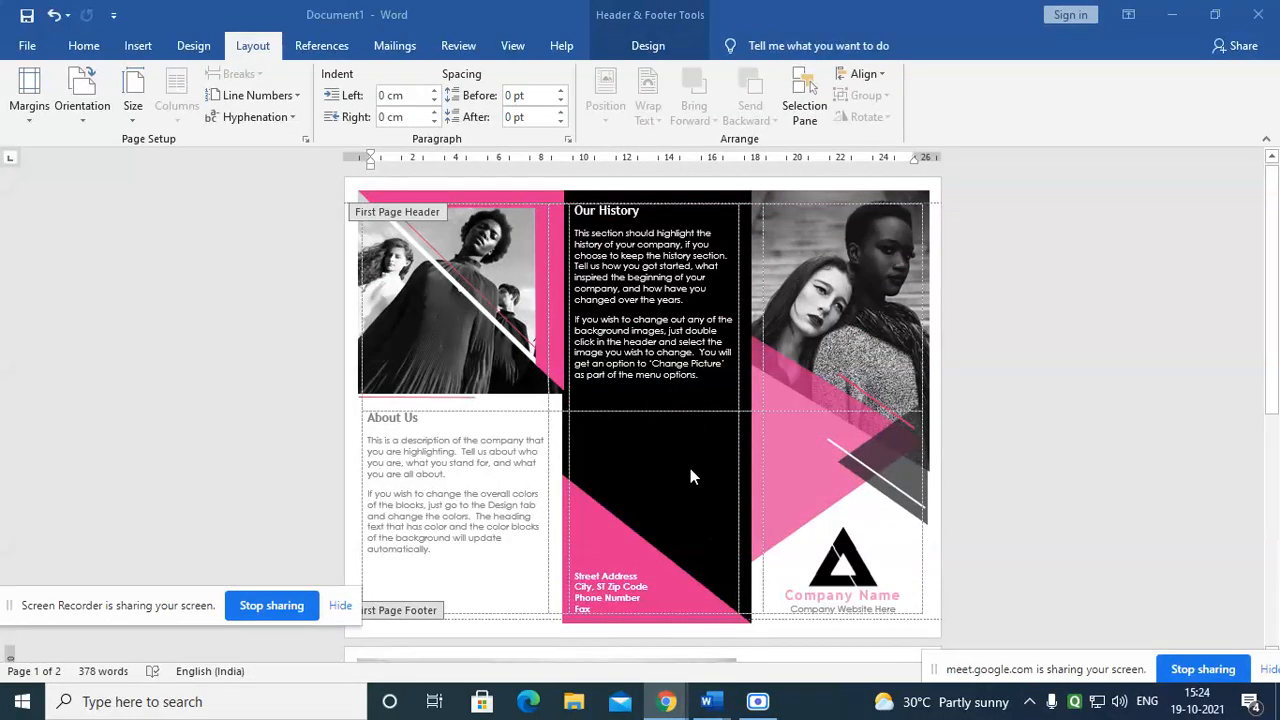
{"action": "left_click", "coordinate": [87, 116]}
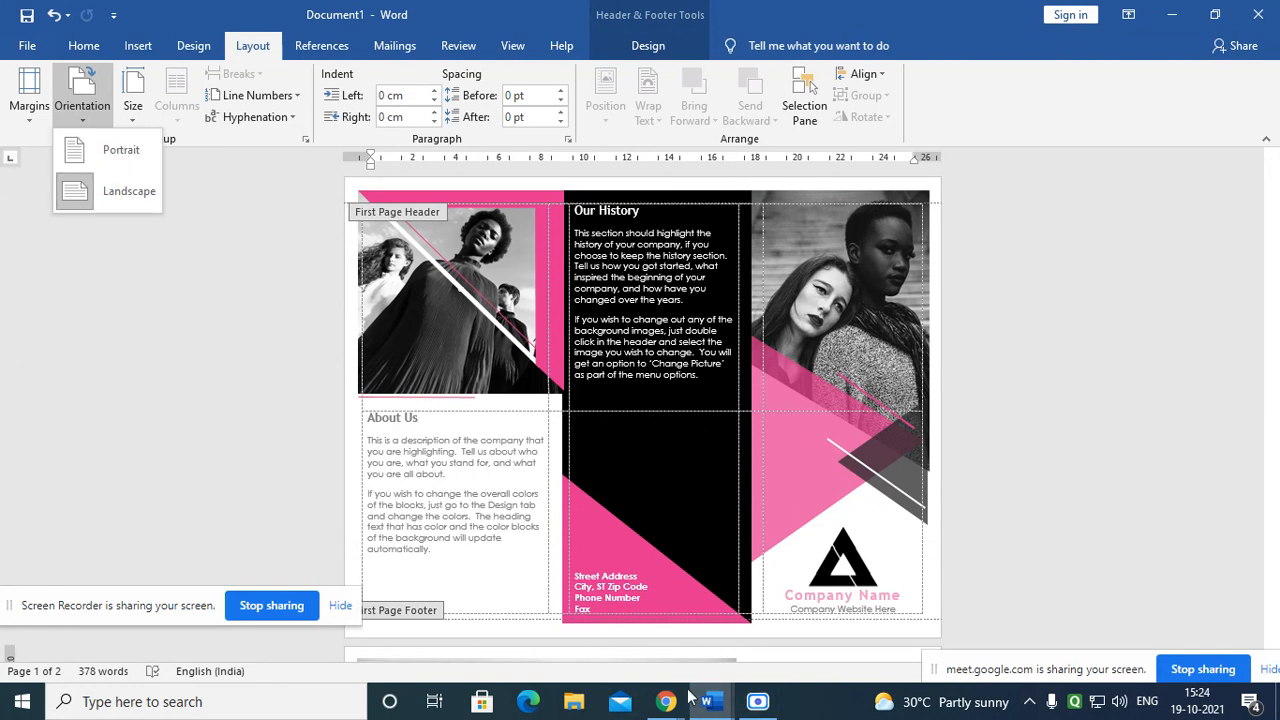
Step: Switch to the blank Document2 and set its page orientation to Landscape
{"action": "left_click", "coordinate": [757, 649]}
{"action": "scroll", "coordinate": [680, 462], "scroll_direction": "down", "scroll_amount": 4}
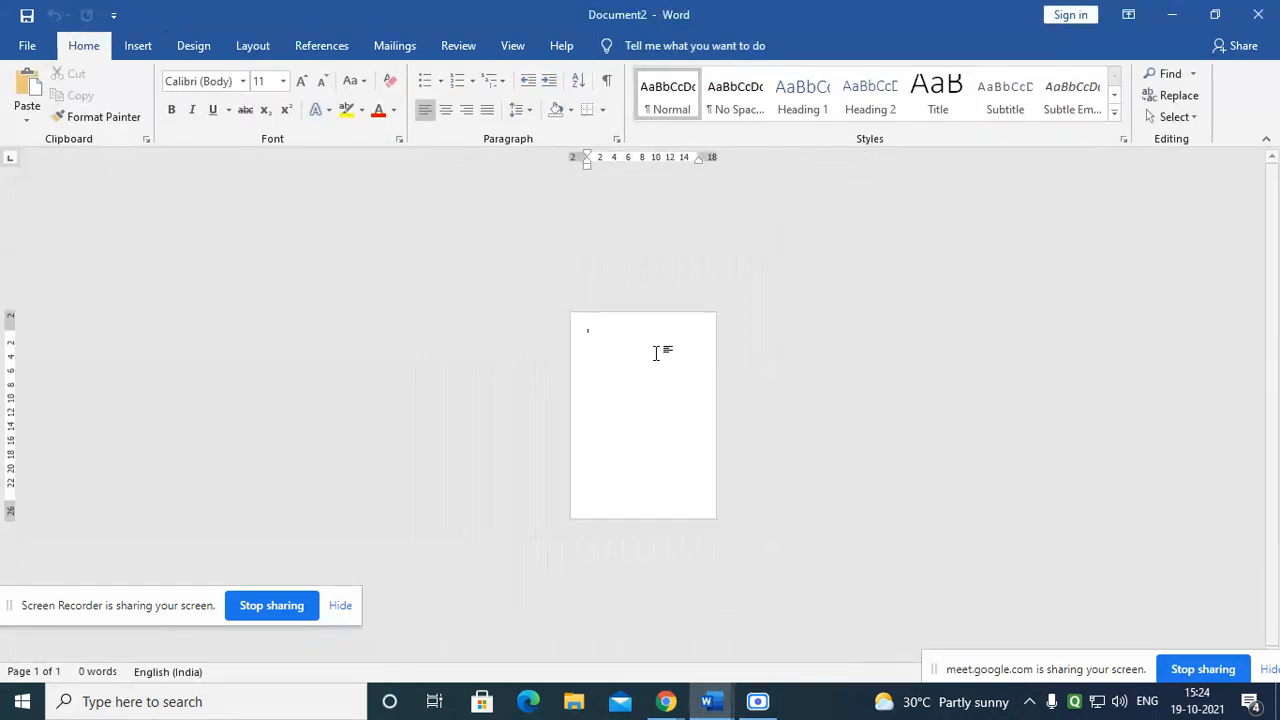
{"action": "scroll", "coordinate": [652, 400], "scroll_direction": "up", "scroll_amount": 3}
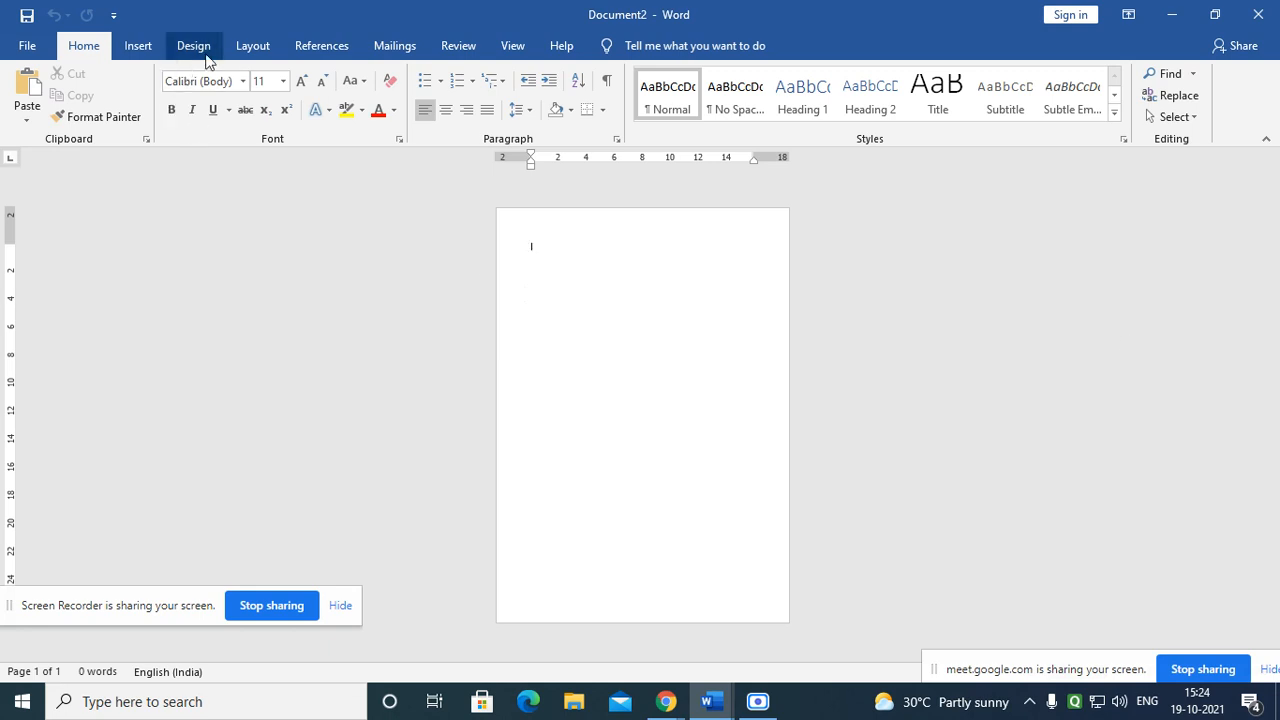
{"action": "left_click", "coordinate": [253, 46]}
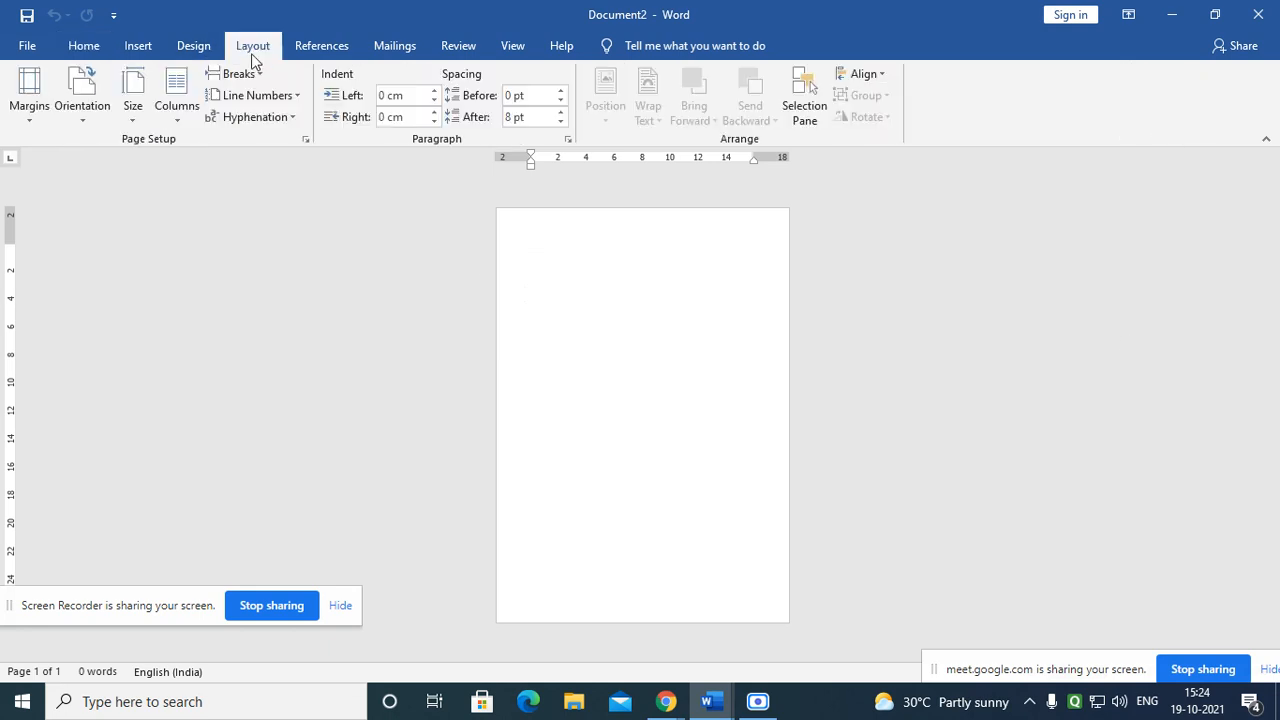
{"action": "left_click", "coordinate": [87, 120]}
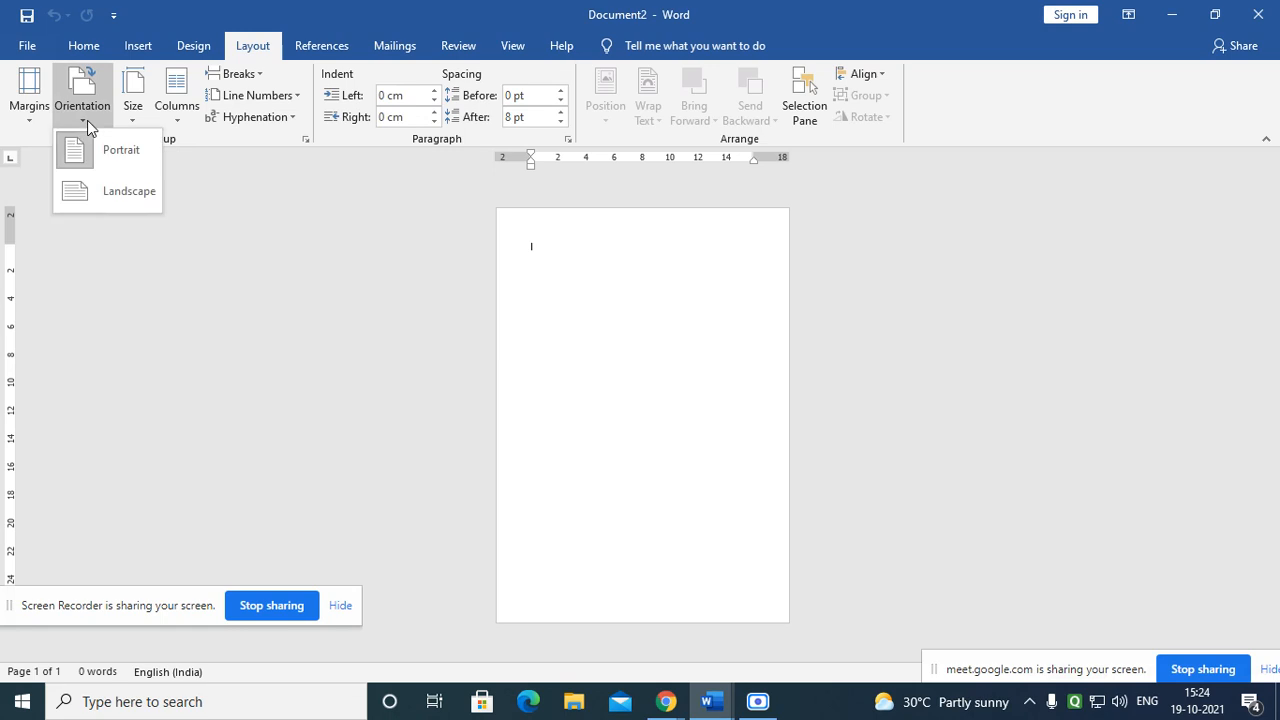
{"action": "left_click", "coordinate": [131, 204]}
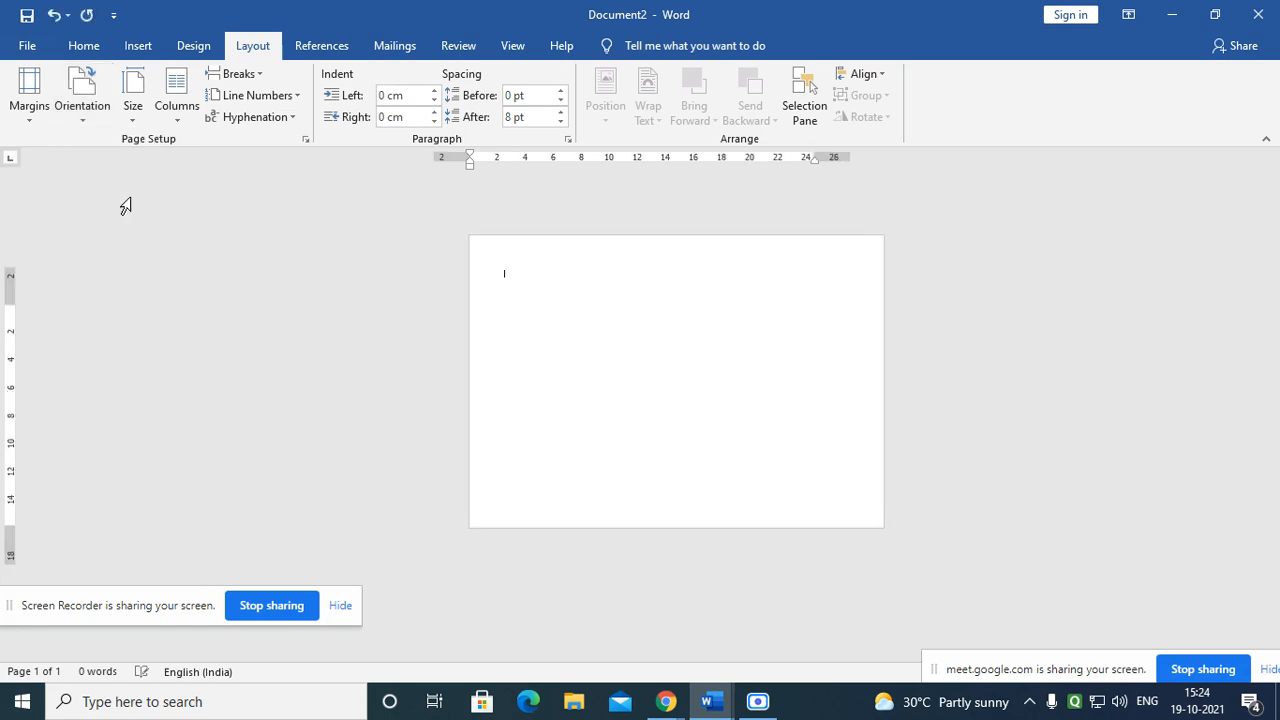
{"action": "scroll", "coordinate": [962, 436], "scroll_direction": "up", "scroll_amount": 4, "text": "ctrl"}
{"action": "scroll", "coordinate": [956, 432], "scroll_direction": "down", "scroll_amount": 2, "text": "ctrl"}
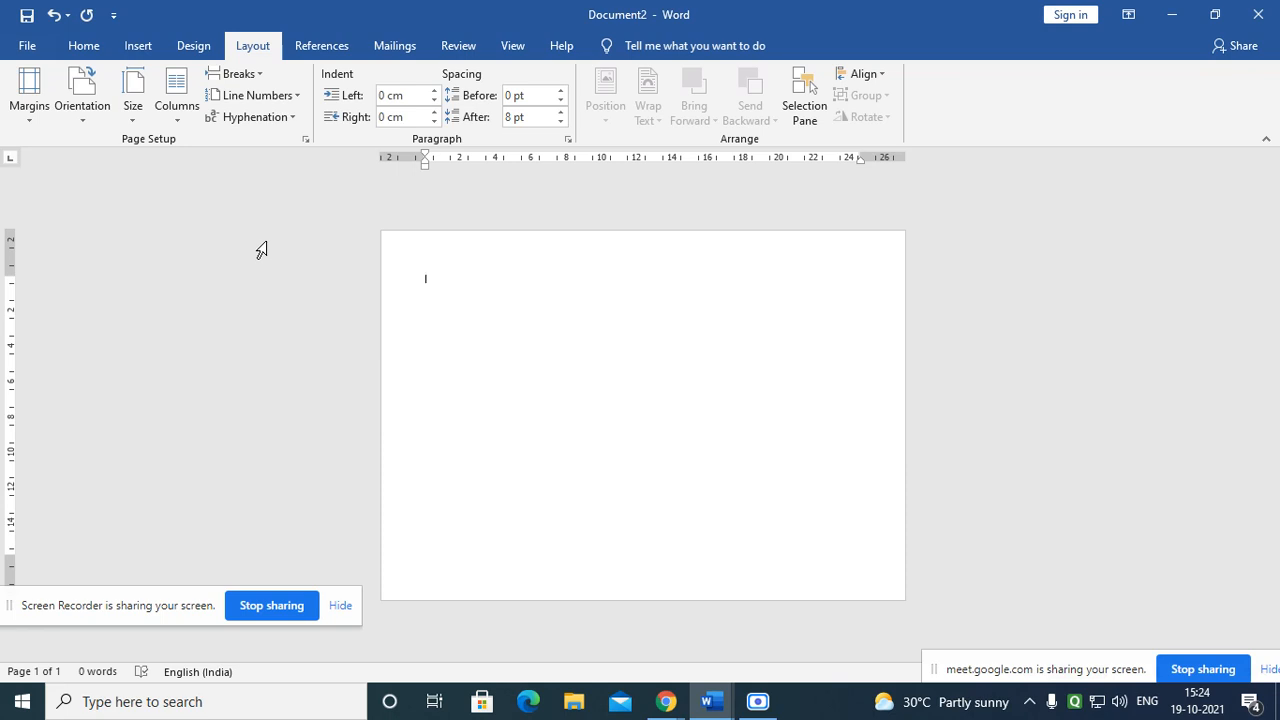
Step: Change the blank document's orientation to Portrait and return it to Landscape
{"action": "left_click", "coordinate": [90, 121]}
{"action": "left_click", "coordinate": [102, 148]}
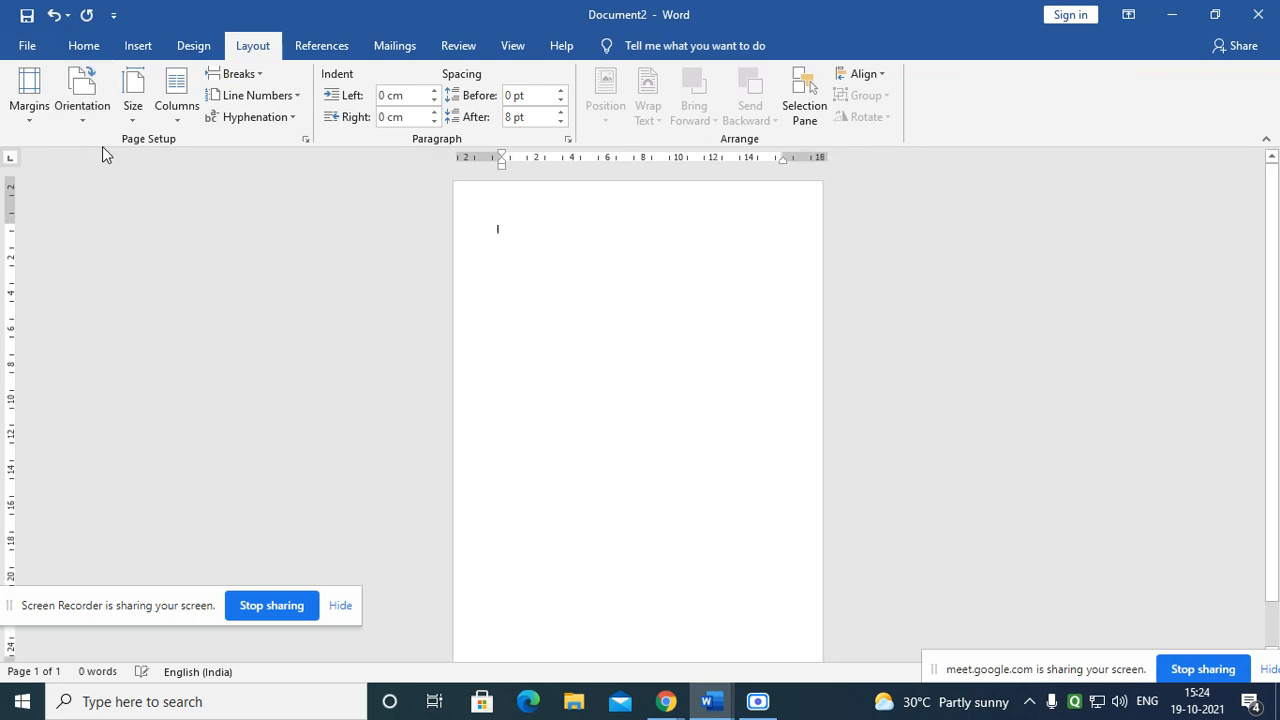
{"action": "left_click", "coordinate": [88, 119]}
{"action": "left_click", "coordinate": [120, 189]}
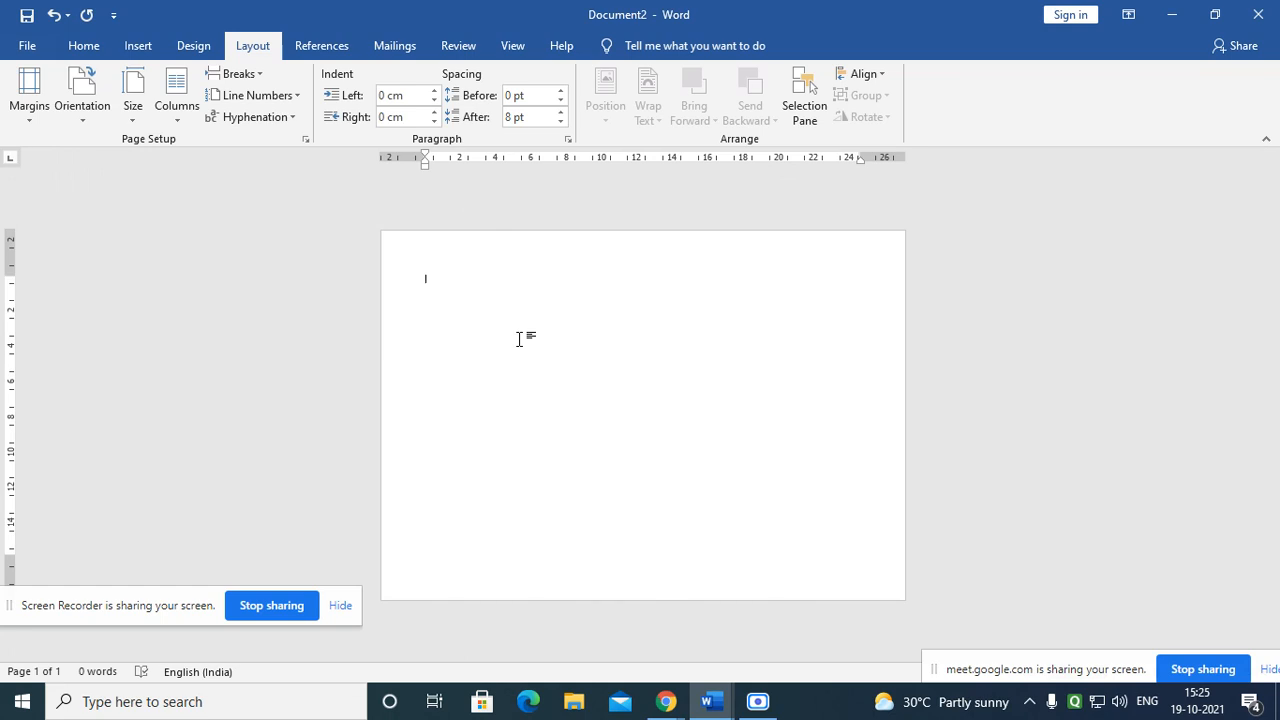
Step: View the landscape brochure pages in Document1 for comparison and return to Document2
{"action": "left_click", "coordinate": [710, 701]}
{"action": "left_click", "coordinate": [583, 638]}
{"action": "scroll", "coordinate": [560, 408], "scroll_direction": "down", "scroll_amount": 3}
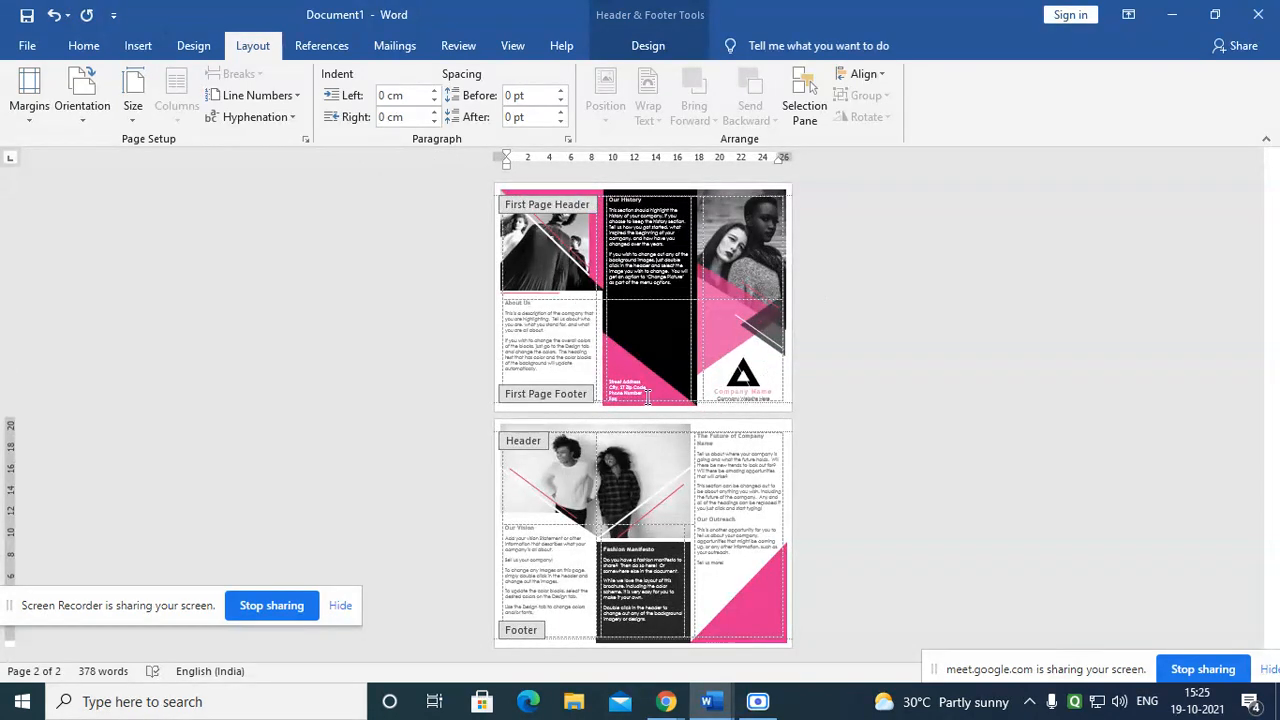
{"action": "mouse_move", "coordinate": [714, 708]}
{"action": "left_click", "coordinate": [748, 626]}
Step: Demonstrate the Portrait page orientation once more on the empty page and restore Landscape
{"action": "left_click", "coordinate": [86, 112]}
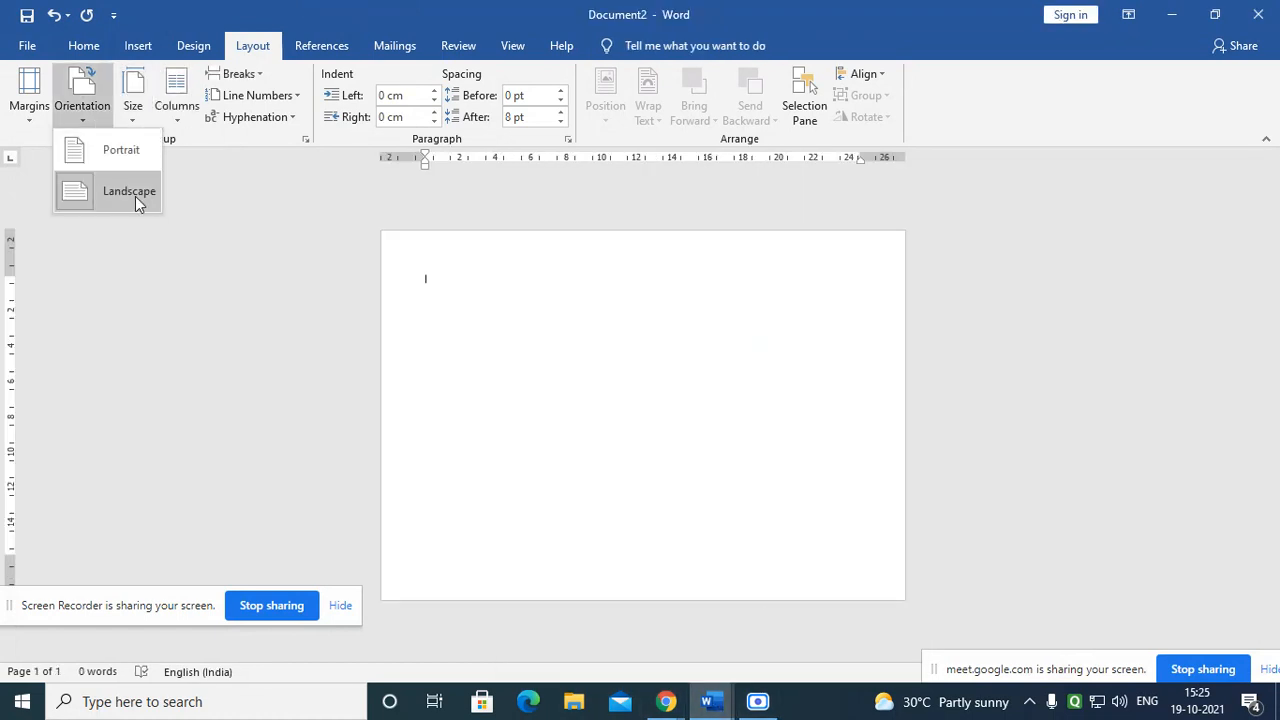
{"action": "left_click", "coordinate": [125, 157]}
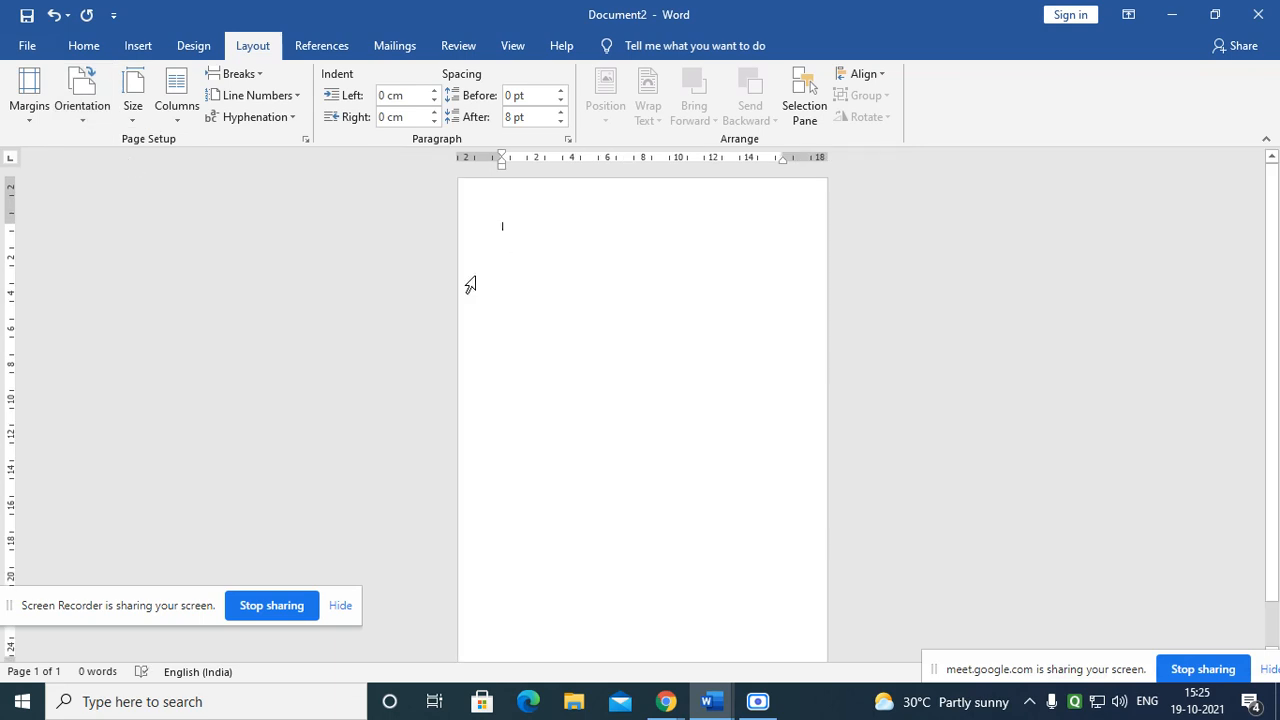
{"action": "left_click", "coordinate": [84, 124]}
{"action": "left_click", "coordinate": [115, 192]}
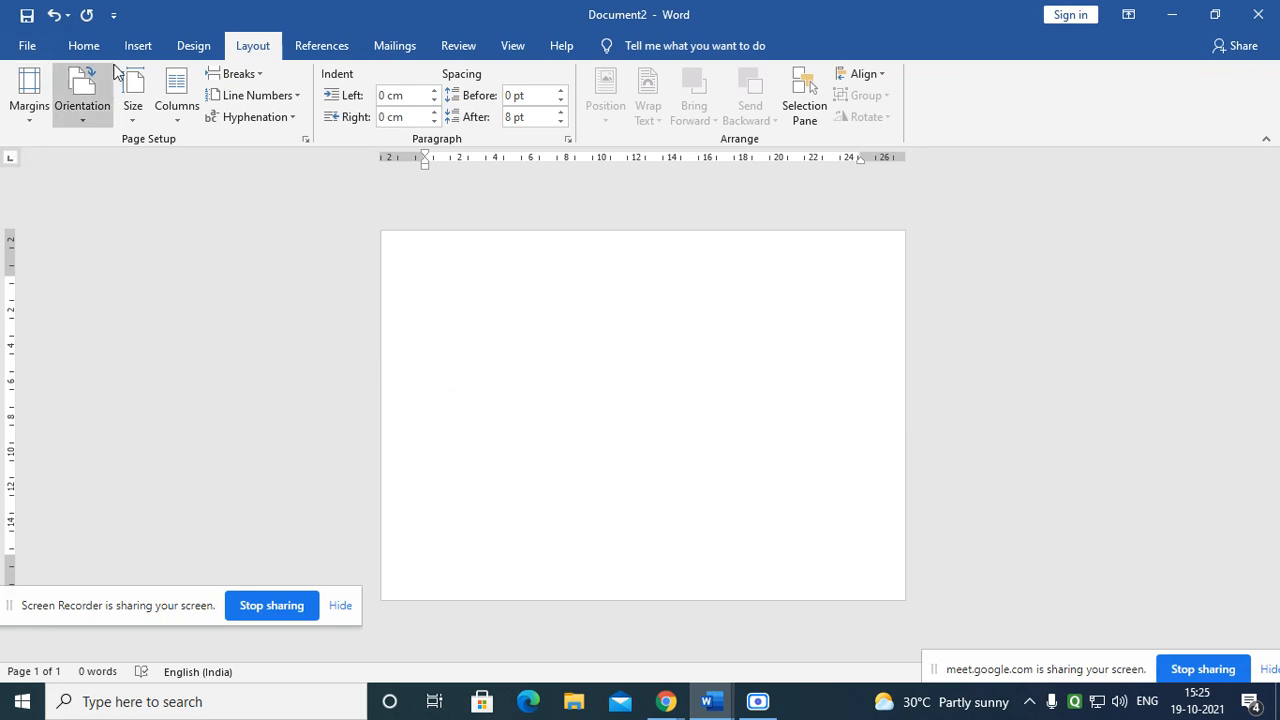
Step: Insert a table with 33 columns and 5 rows using AutoFit to contents, and enlarge it to fill most of the landscape page
{"action": "scroll", "coordinate": [265, 336], "scroll_direction": "up", "scroll_amount": 2}
{"action": "scroll", "coordinate": [414, 306], "scroll_direction": "down", "scroll_amount": 1}
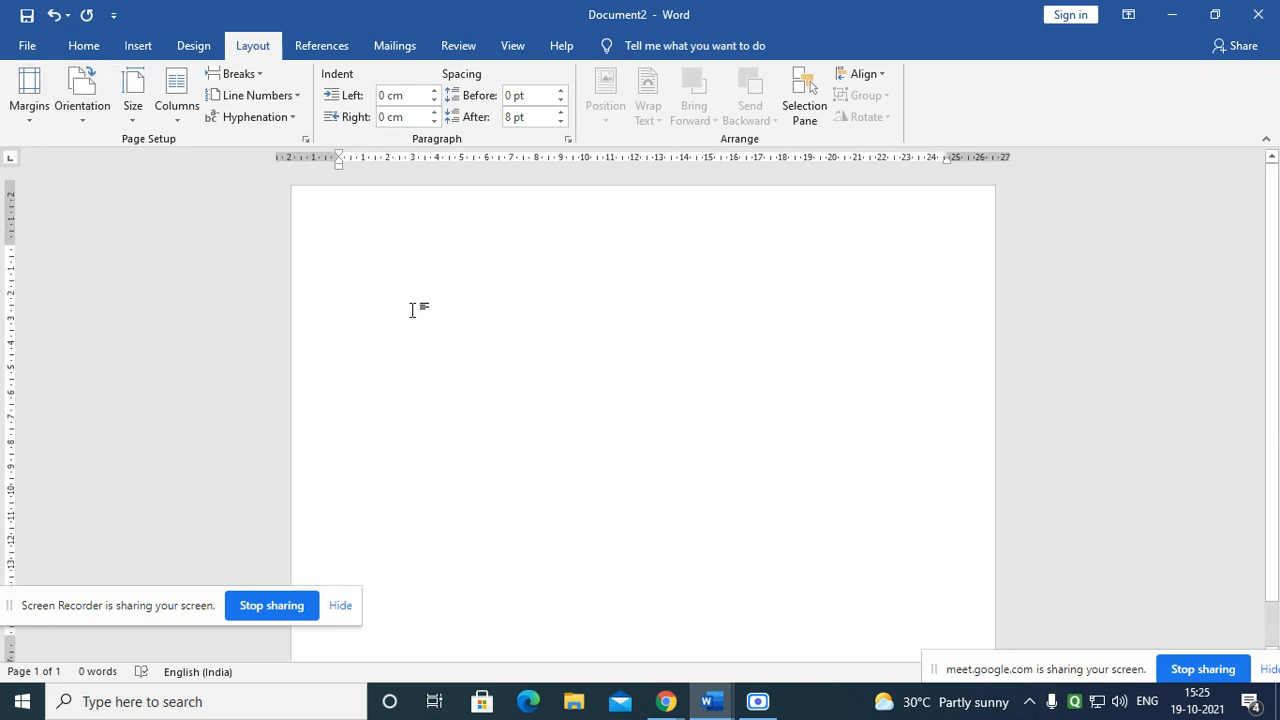
{"action": "left_click", "coordinate": [139, 47]}
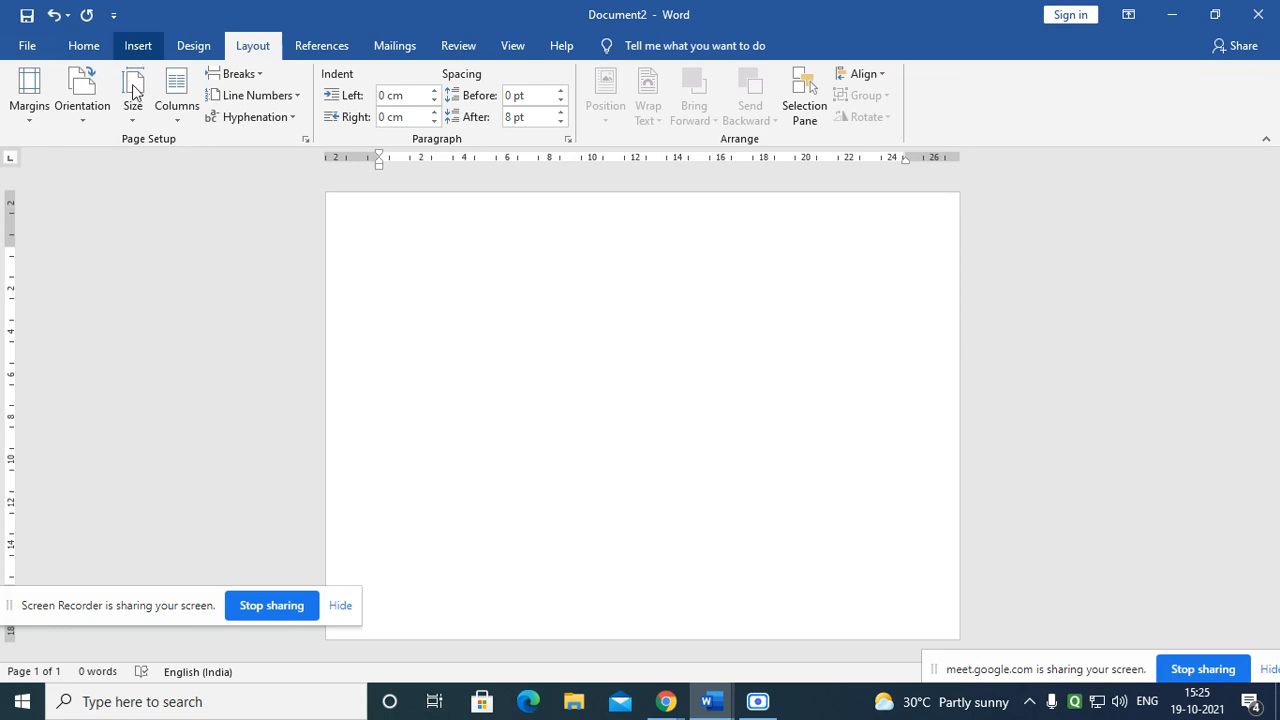
{"action": "left_click", "coordinate": [134, 100]}
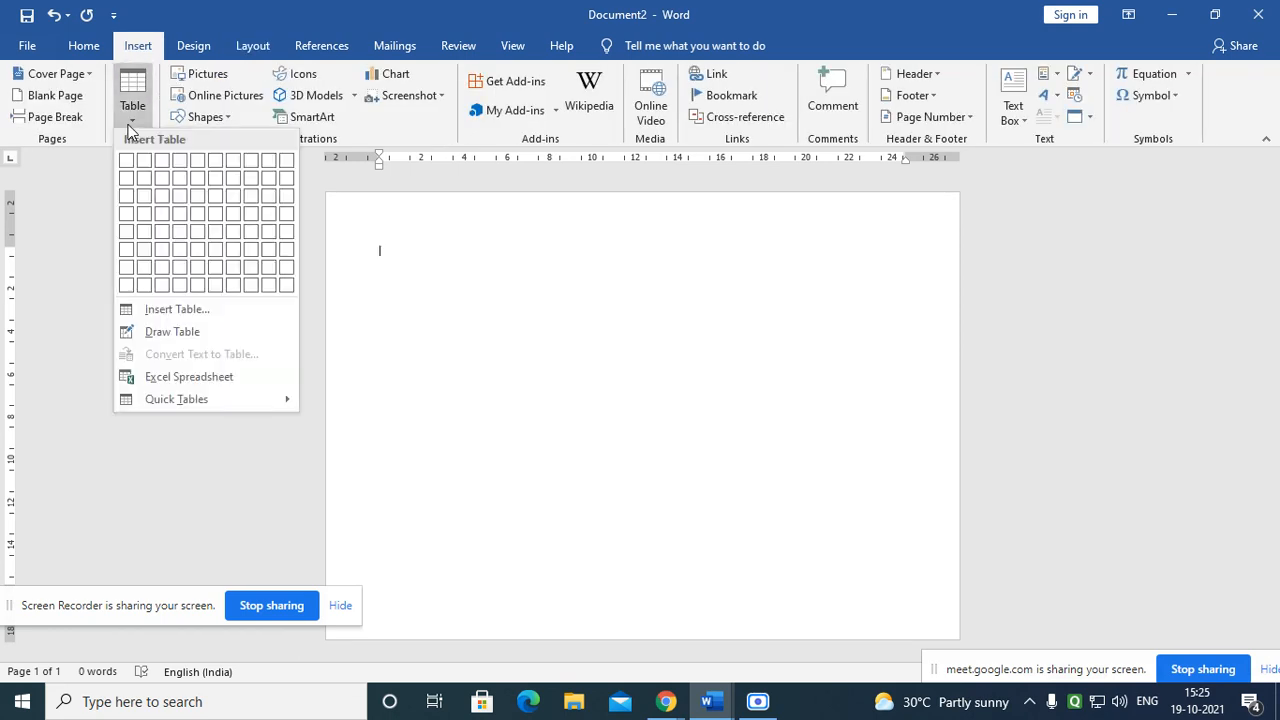
{"action": "left_click", "coordinate": [177, 310]}
{"action": "left_click_drag", "start_coordinate": [540, 279], "coordinate": [574, 275]}
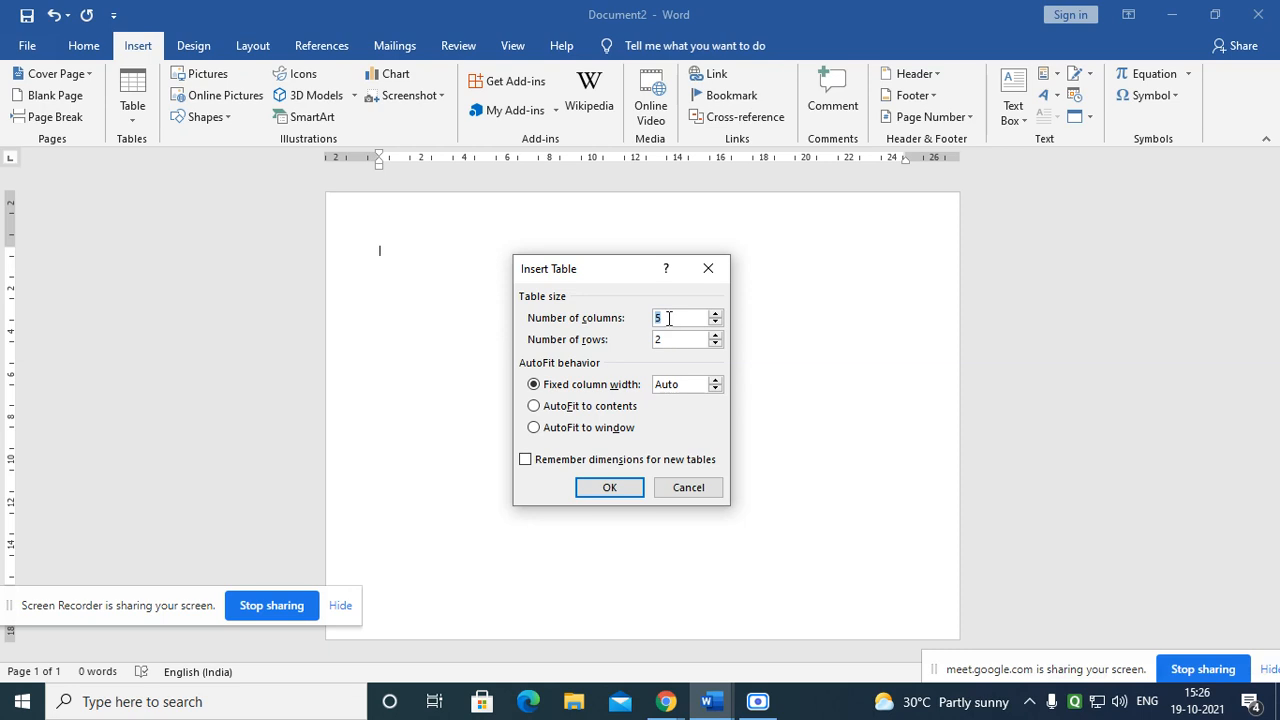
{"action": "type", "text": "33"}
{"action": "left_click_drag", "start_coordinate": [672, 342], "coordinate": [601, 343]}
{"action": "left_click", "coordinate": [571, 410]}
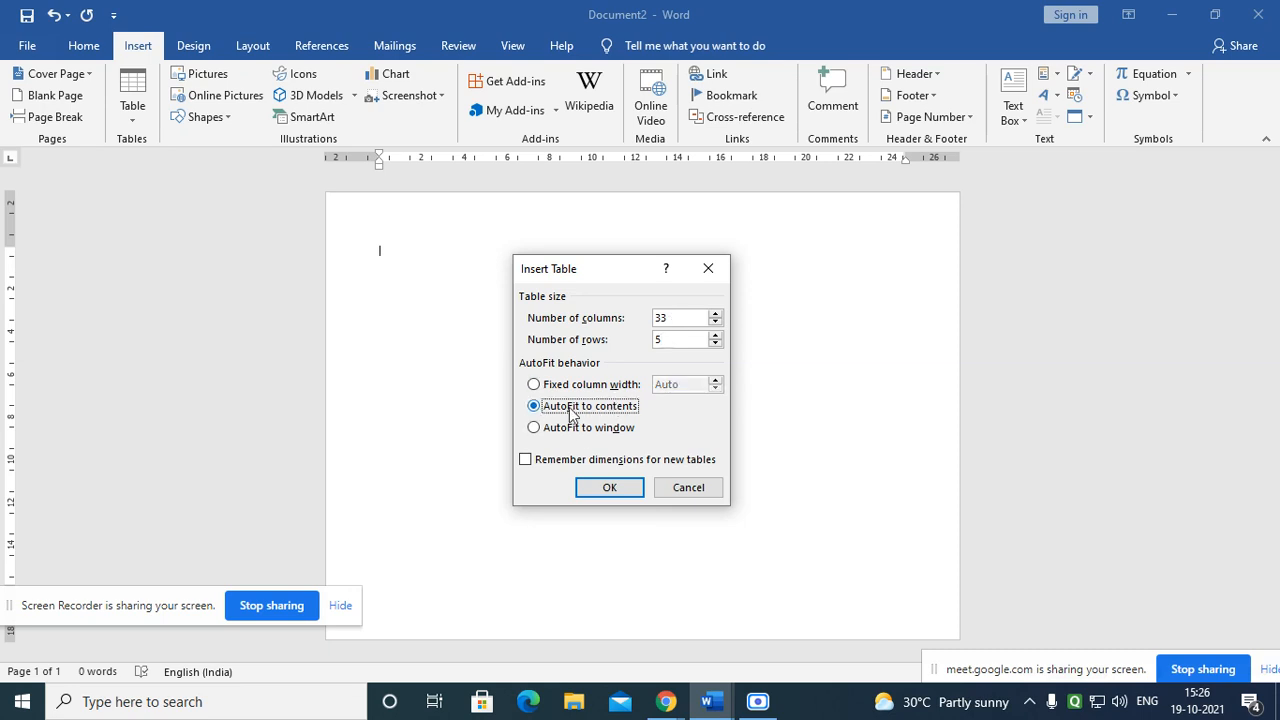
{"action": "left_click", "coordinate": [607, 488]}
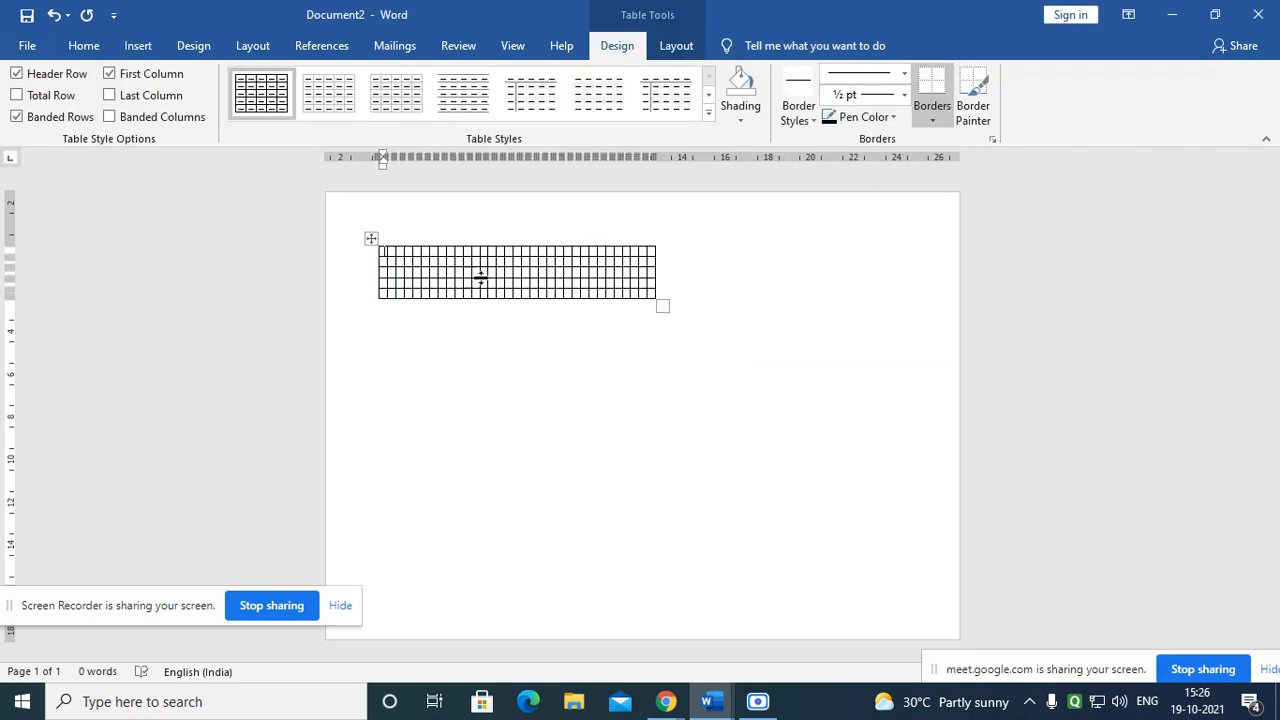
{"action": "left_click_drag", "start_coordinate": [665, 304], "coordinate": [940, 564]}
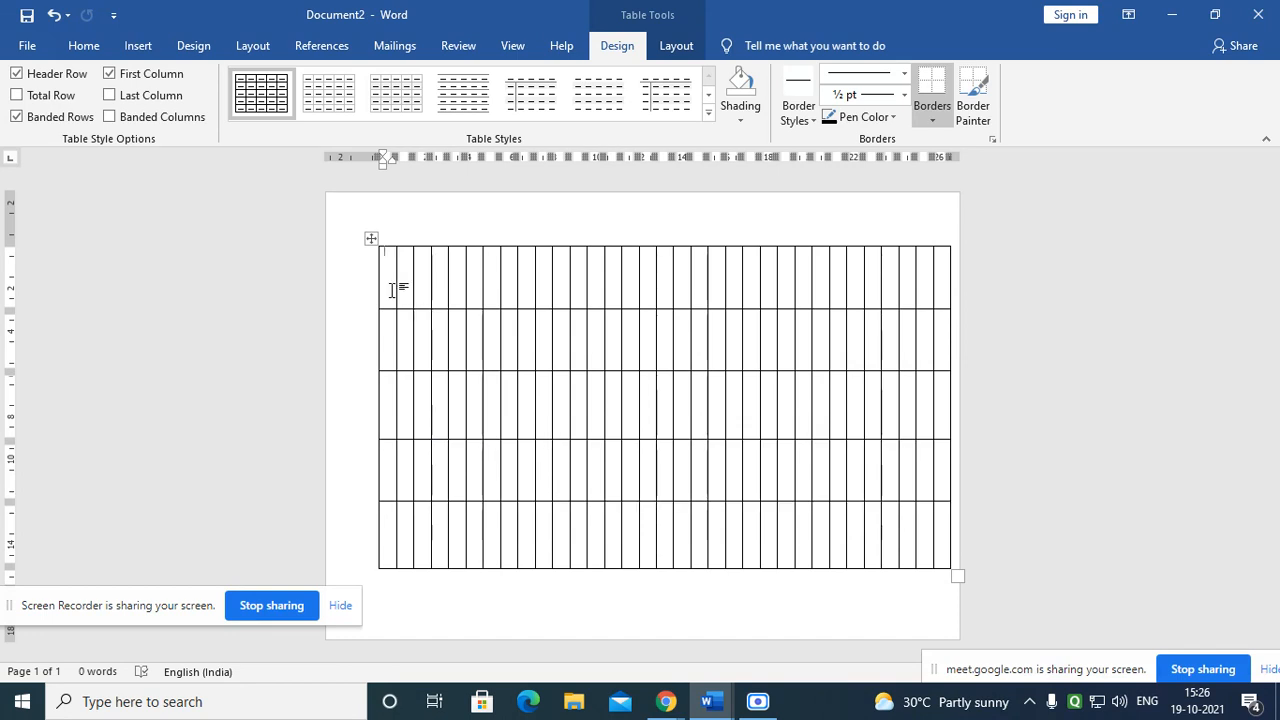
Step: Enter the headings "Sr No" and "Student Name" in the first two cells of the table's top row
{"action": "scroll", "coordinate": [346, 290], "scroll_direction": "up", "scroll_amount": 5}
{"action": "scroll", "coordinate": [264, 320], "scroll_direction": "down", "scroll_amount": 2}
{"action": "type", "text": "Sr No"}
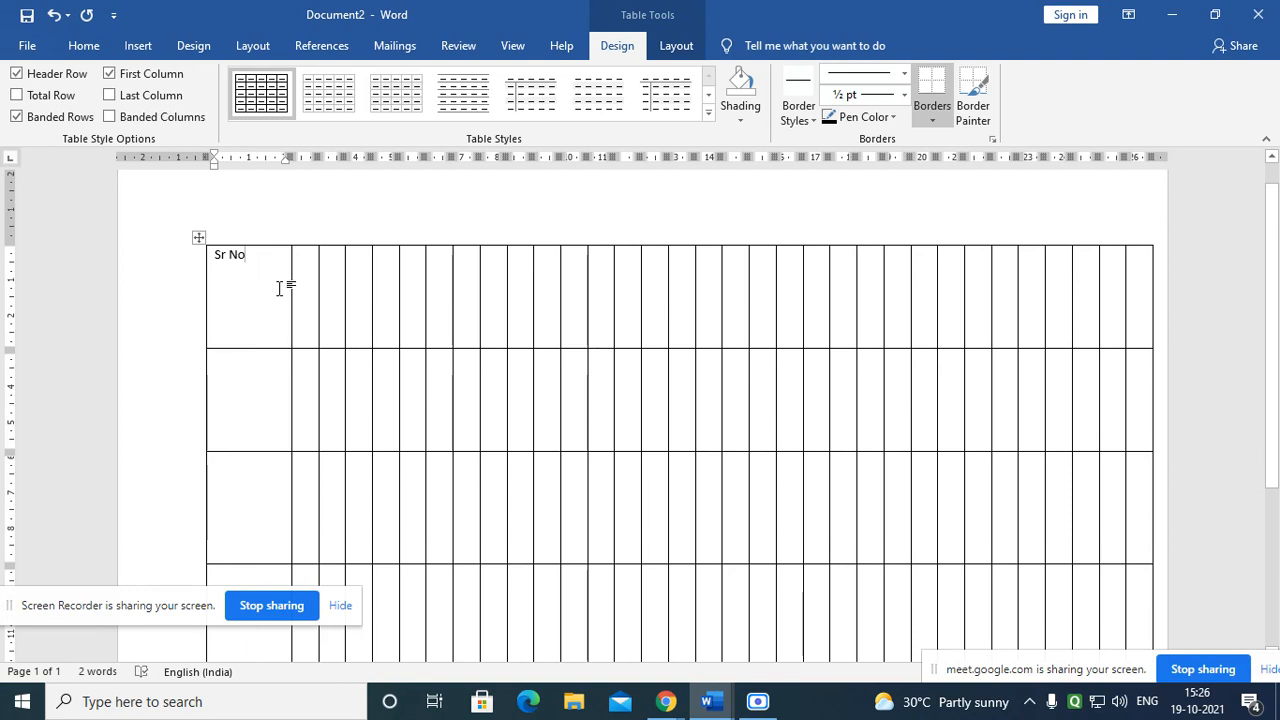
{"action": "left_click", "coordinate": [294, 275]}
{"action": "left_click", "coordinate": [302, 271]}
{"action": "type", "text": "S"}
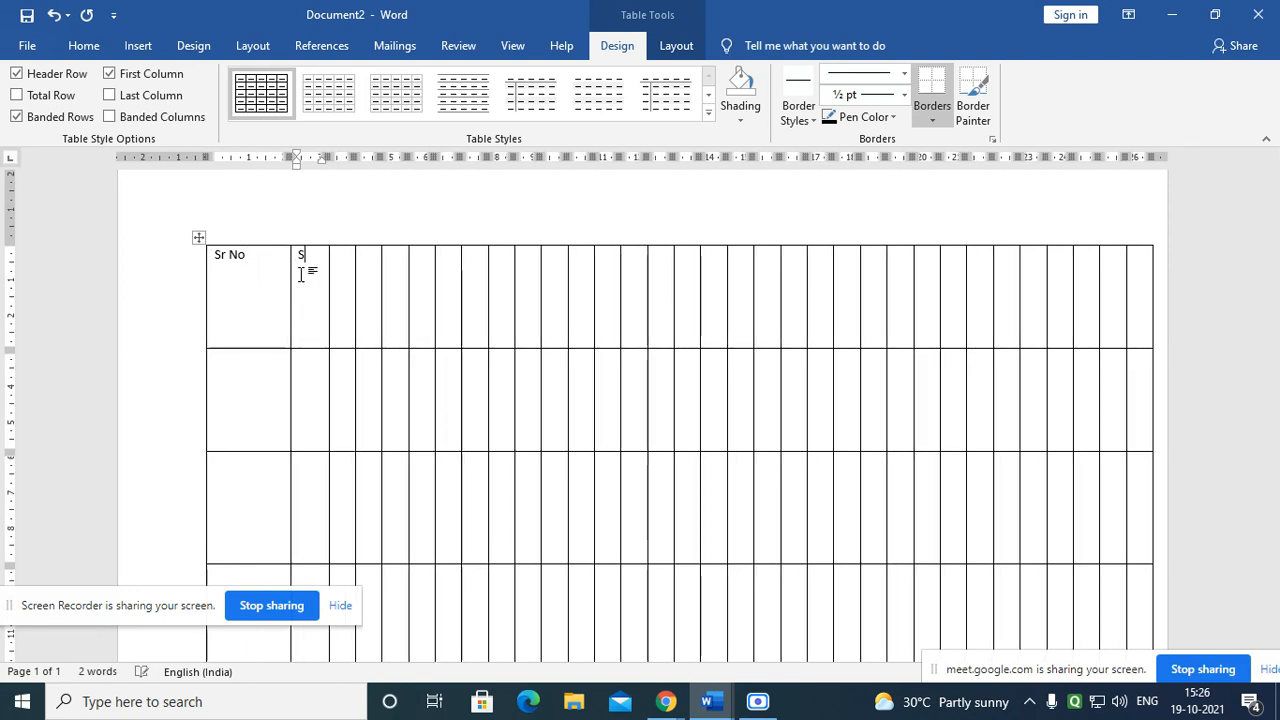
{"action": "type", "text": "tude"}
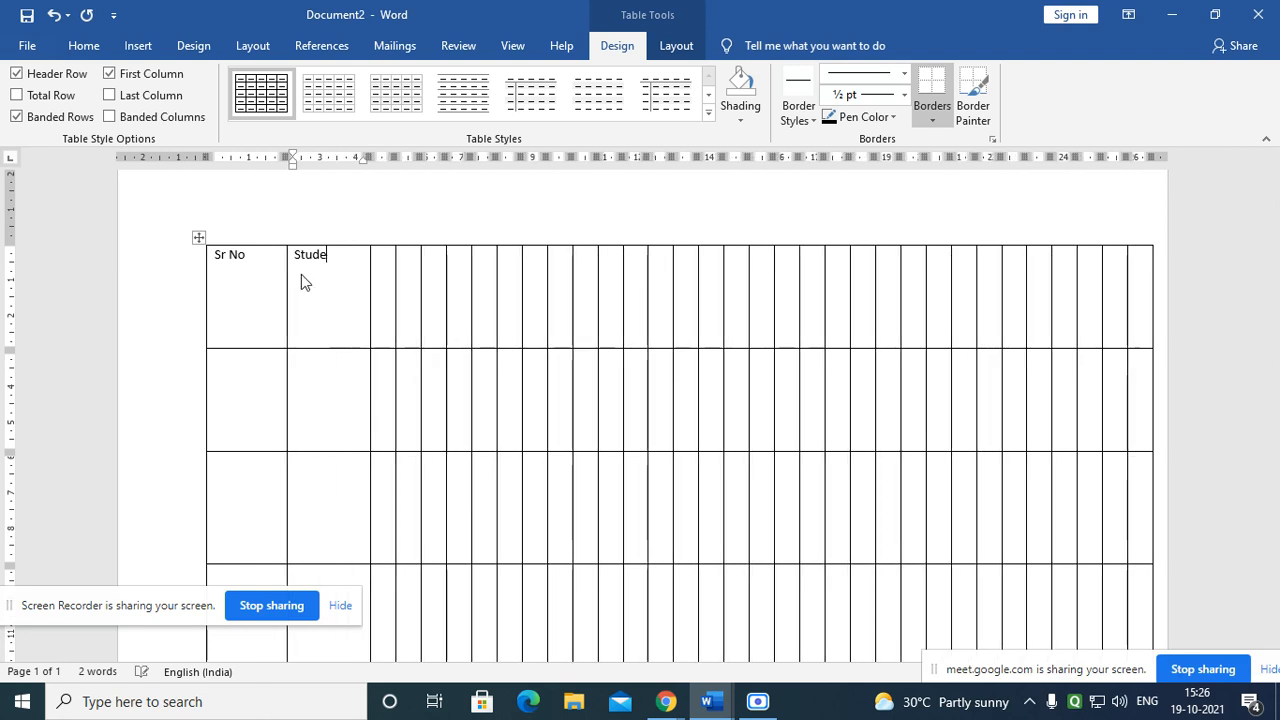
{"action": "type", "text": "nt Name"}
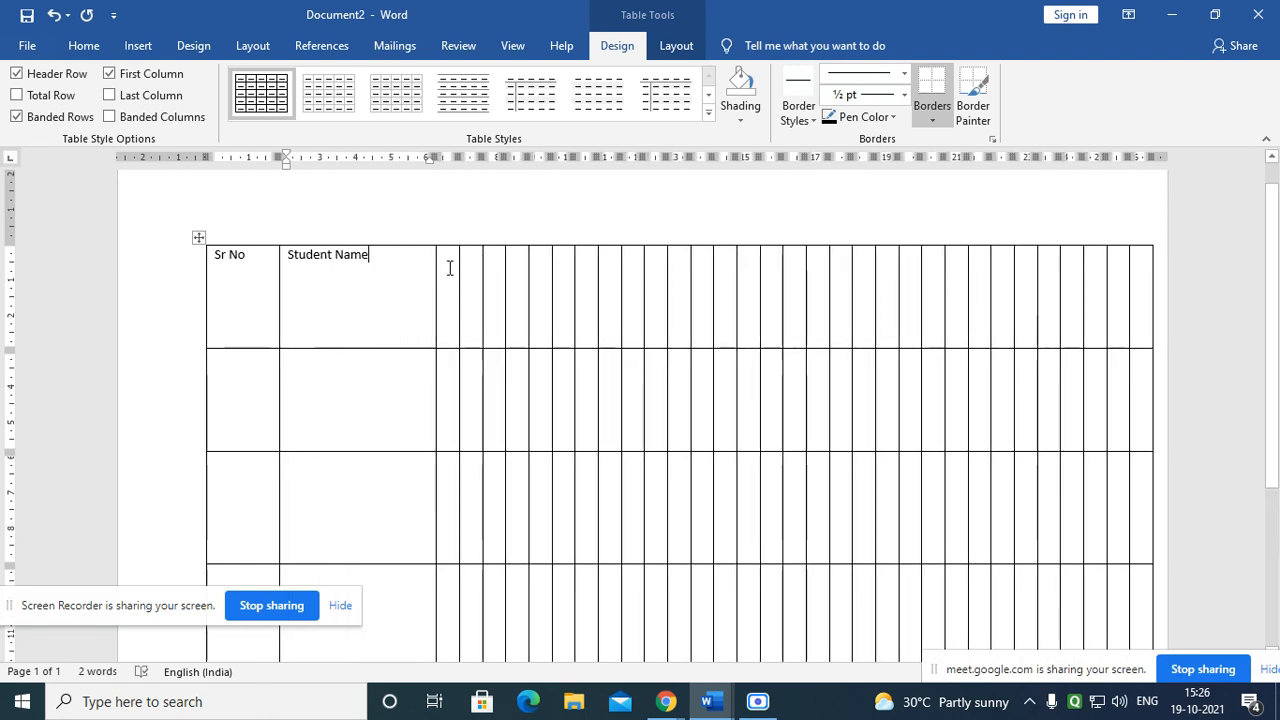
Step: Number the five header cells following Student Name from 1 to 5
{"action": "left_click", "coordinate": [450, 330]}
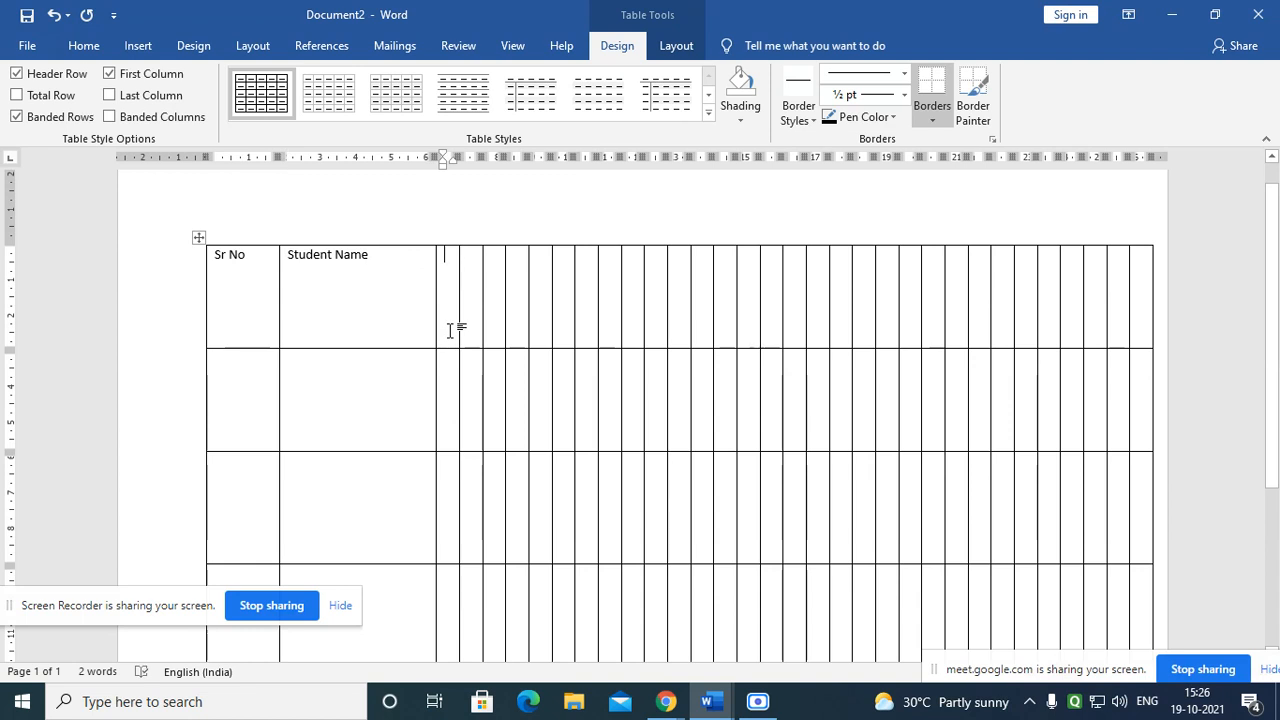
{"action": "type", "text": "1"}
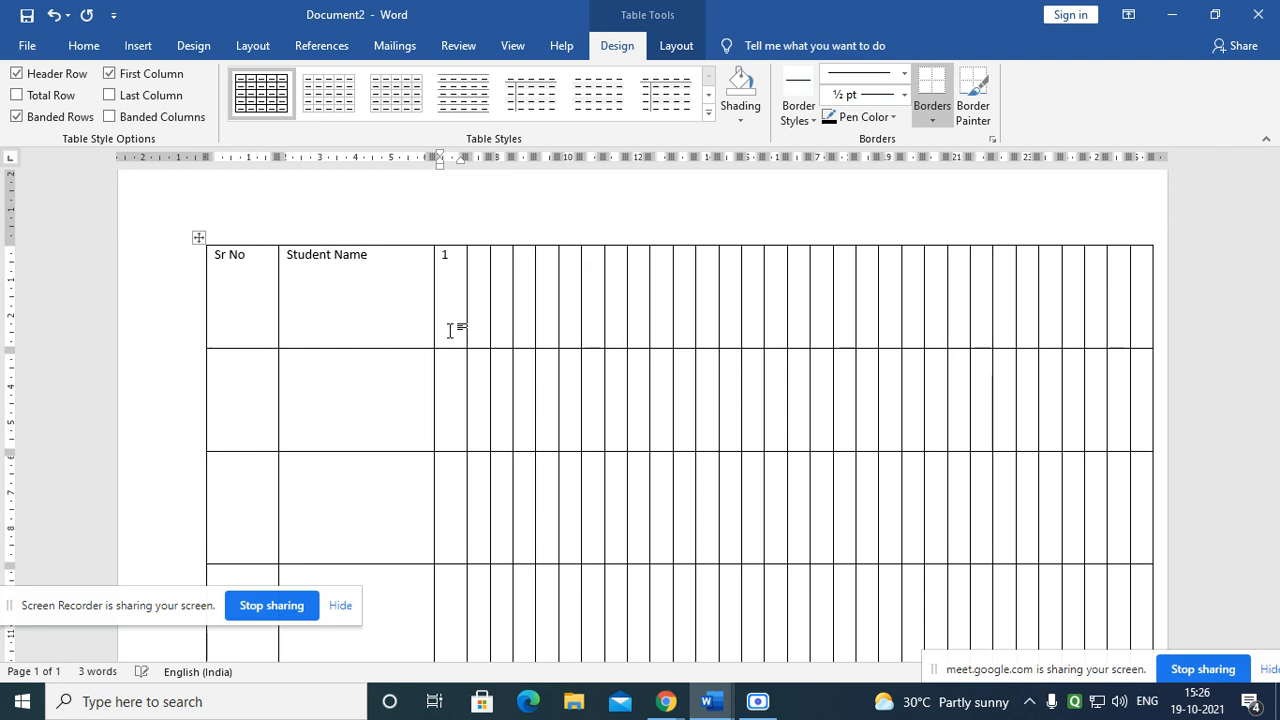
{"action": "key", "text": "Tab"}
{"action": "type", "text": "2"}
{"action": "key", "text": "Tab"}
{"action": "type", "text": "3"}
{"action": "key", "text": "Tab"}
{"action": "type", "text": "4"}
{"action": "key", "text": "Tab"}
{"action": "type", "text": "5"}
{"action": "key", "text": "Tab"}
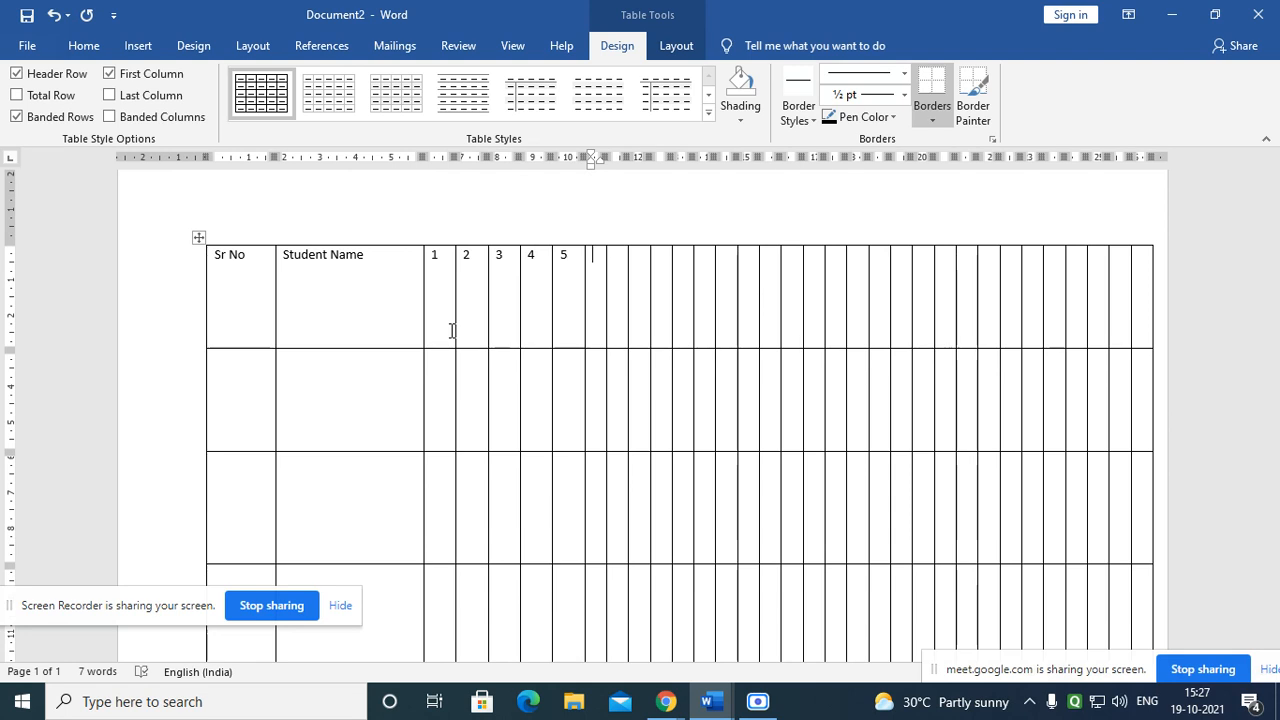
{"action": "left_click", "coordinate": [448, 263]}
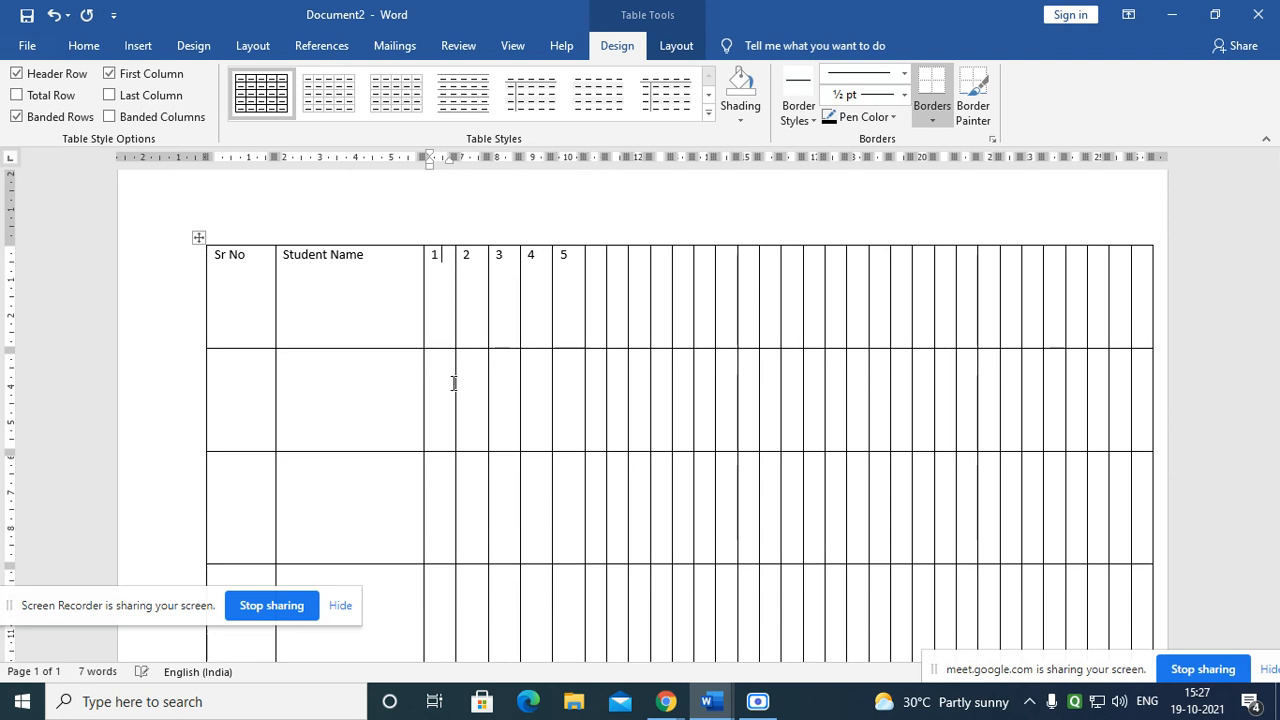
Step: Add "Oct" after the numbers 1, 2 and 3 in the table's header row
{"action": "type", "text": "Oct"}
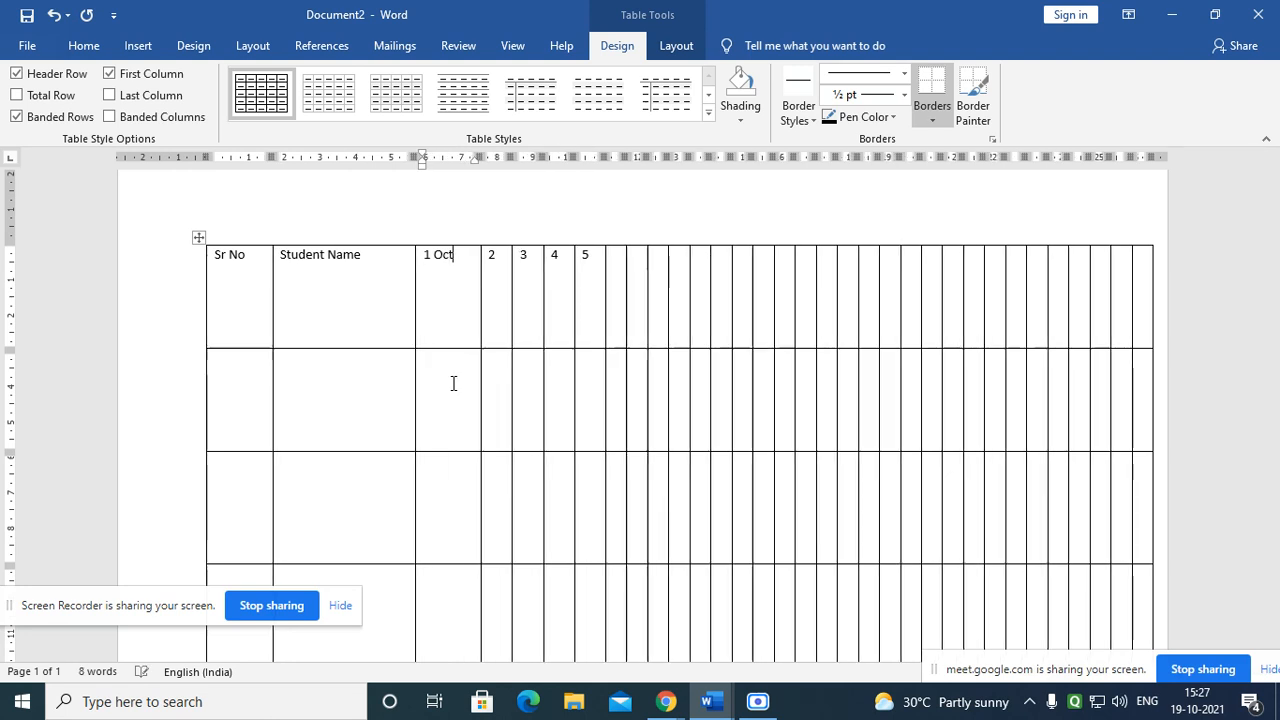
{"action": "left_click", "coordinate": [509, 282]}
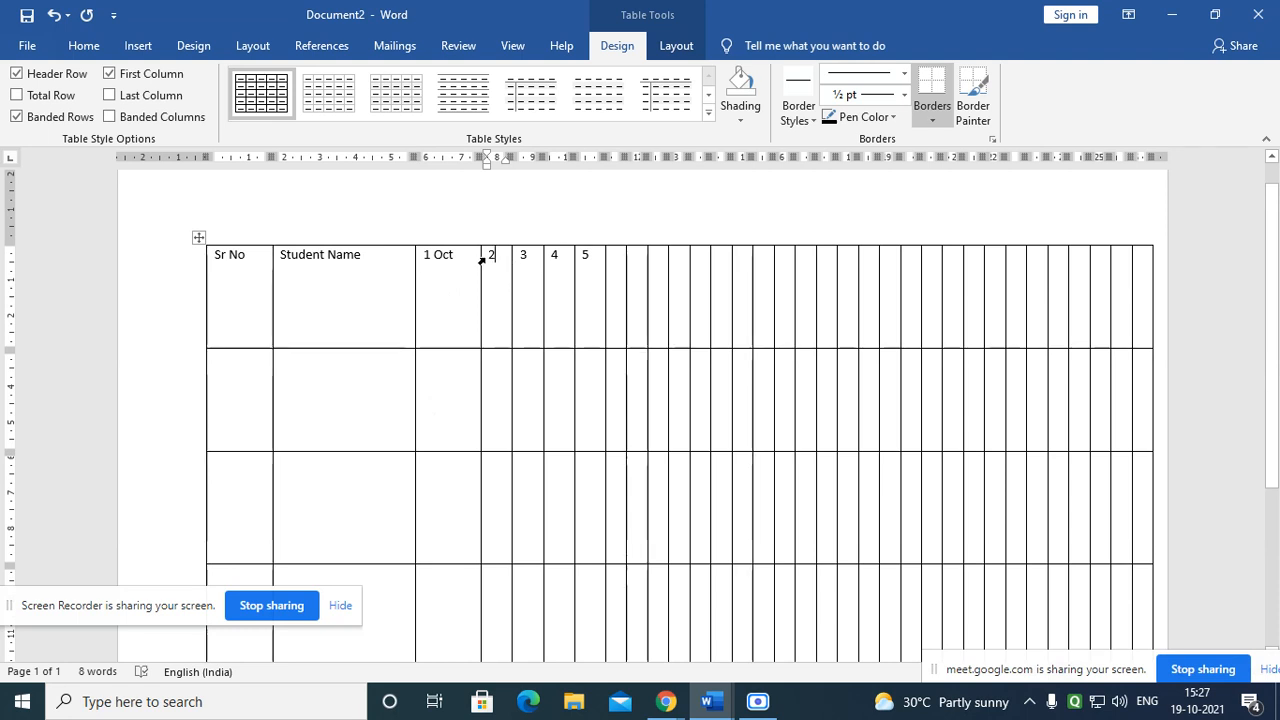
{"action": "type", "text": "Oct"}
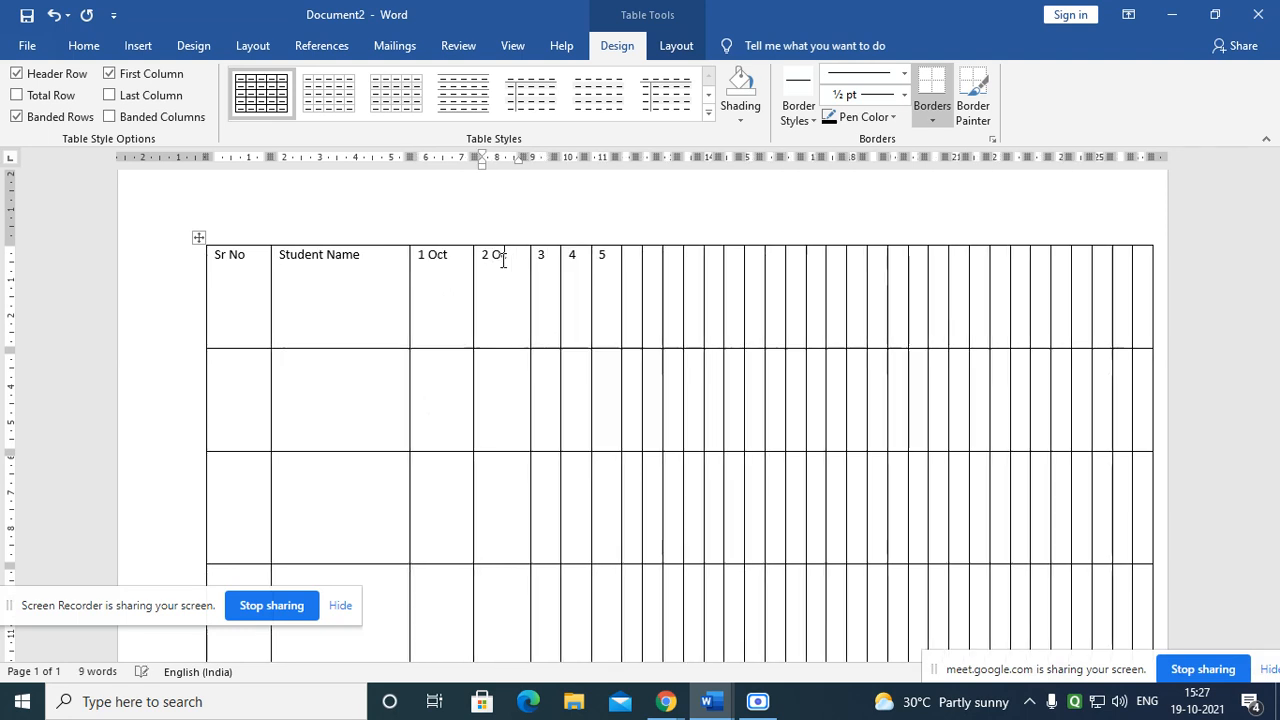
{"action": "left_click", "coordinate": [548, 274]}
{"action": "type", "text": "Oct"}
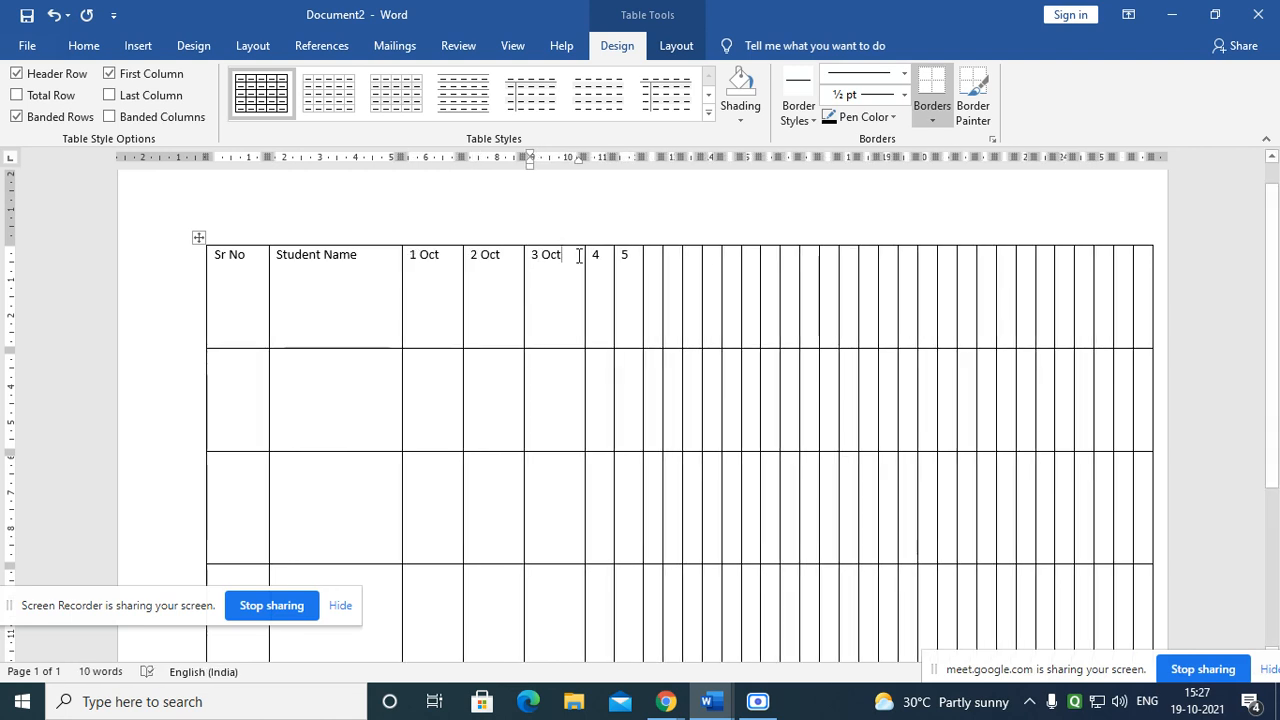
Step: Copy "Oct" from the 3 Oct header and paste it after the numbers 4 and 5
{"action": "left_click_drag", "start_coordinate": [578, 256], "coordinate": [545, 261]}
{"action": "key", "text": "ctrl+c"}
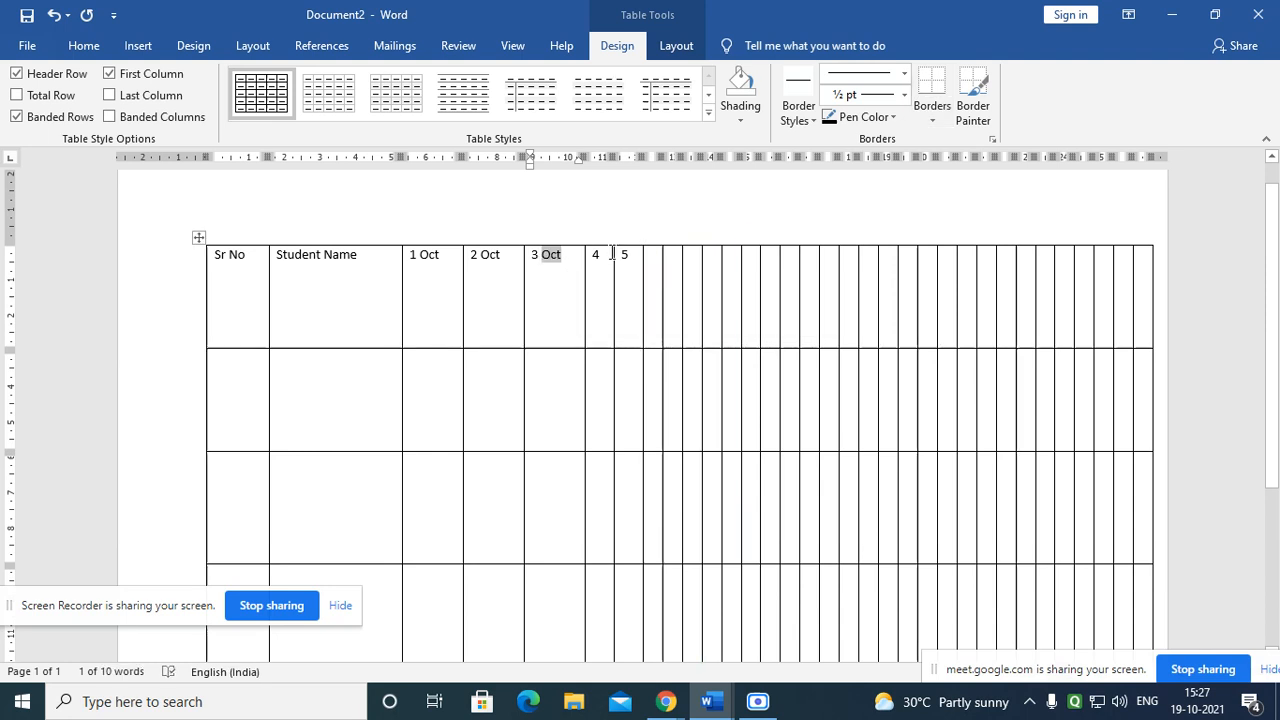
{"action": "left_click", "coordinate": [611, 291]}
{"action": "key", "text": "ctrl+v"}
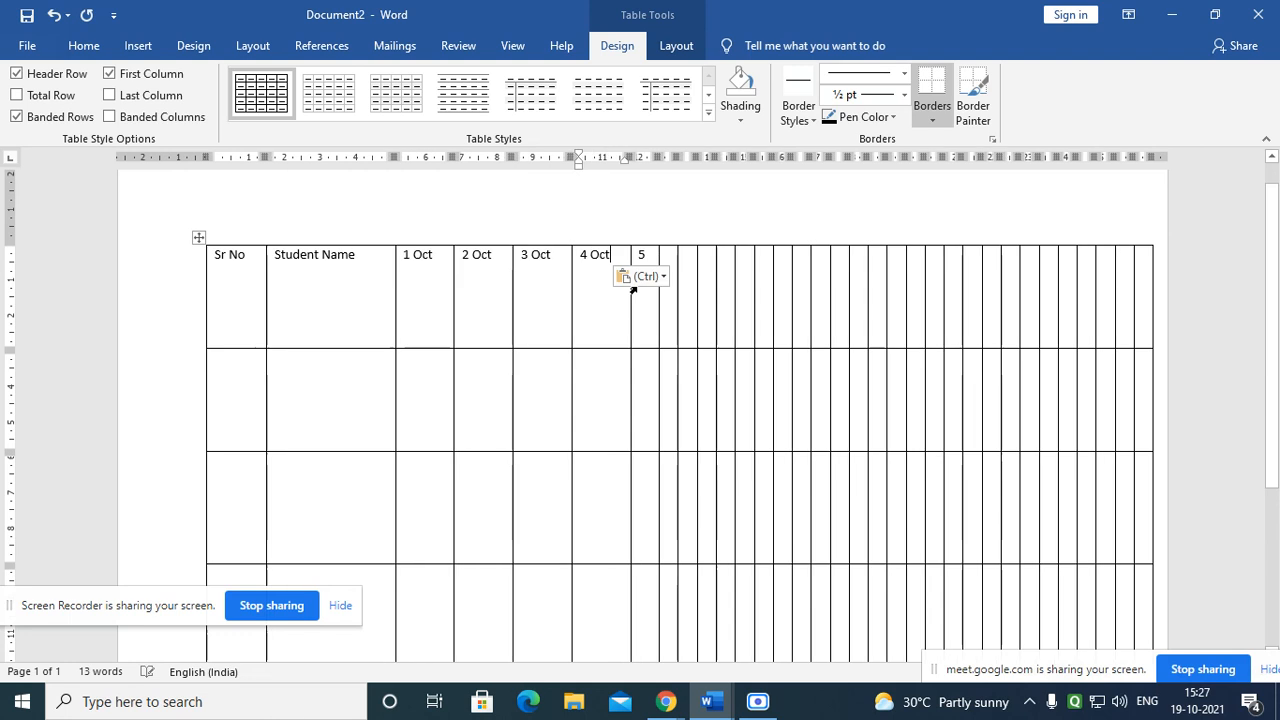
{"action": "left_click", "coordinate": [653, 345]}
{"action": "key", "text": "ctrl+v"}
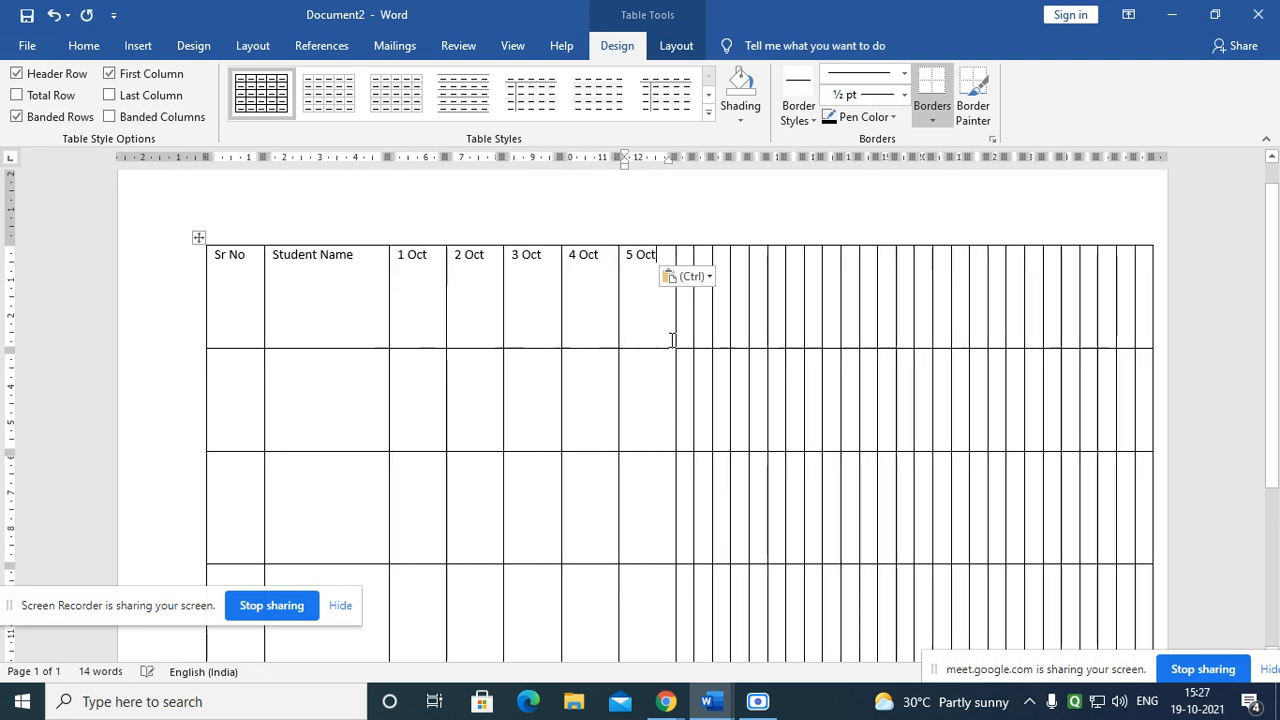
Step: Paste "Oct" into all the remaining empty header cells following 5 Oct
{"action": "left_click", "coordinate": [677, 333]}
{"action": "key", "text": "ctrl+v"}
{"action": "left_click_drag", "start_coordinate": [719, 254], "coordinate": [1143, 282]}
{"action": "type", "text": "Oct\tOct\tOct\tOct\tOct\tOct\tOct\tOct\tOct\tOct\tOct\tOct\tOct\tOct\tOct\tOct\tOct\tOct\tOct\tOct\tOct\tOct\tOct\tOct\tOct"}
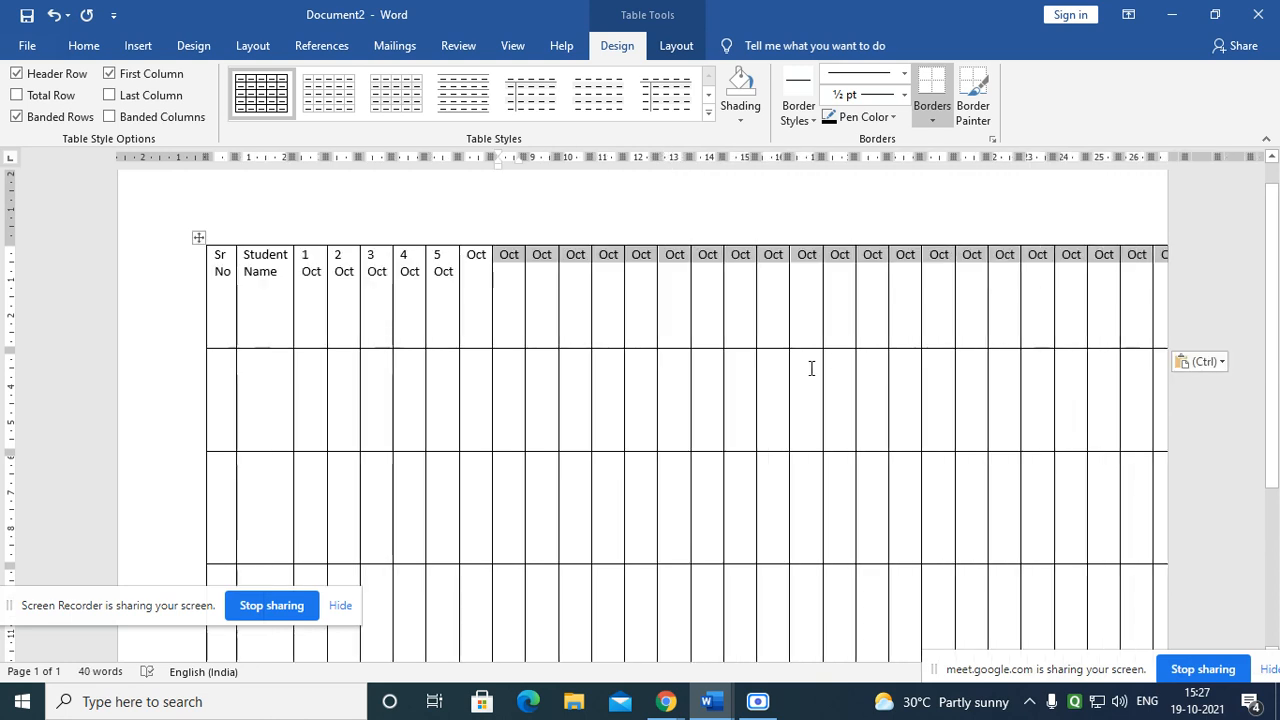
{"action": "left_click", "coordinate": [935, 323]}
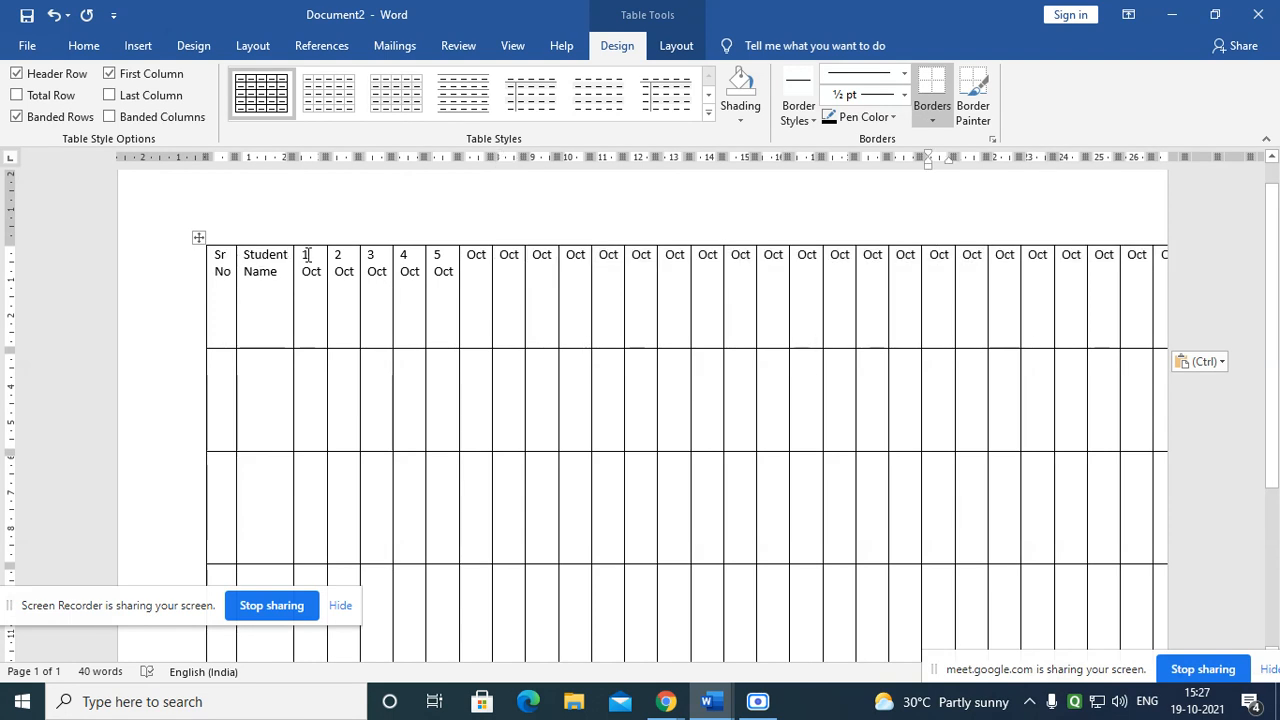
Step: Rotate the text of the date header cells from 1 Oct onward so it reads vertically downward
{"action": "left_click_drag", "start_coordinate": [297, 257], "coordinate": [1151, 323]}
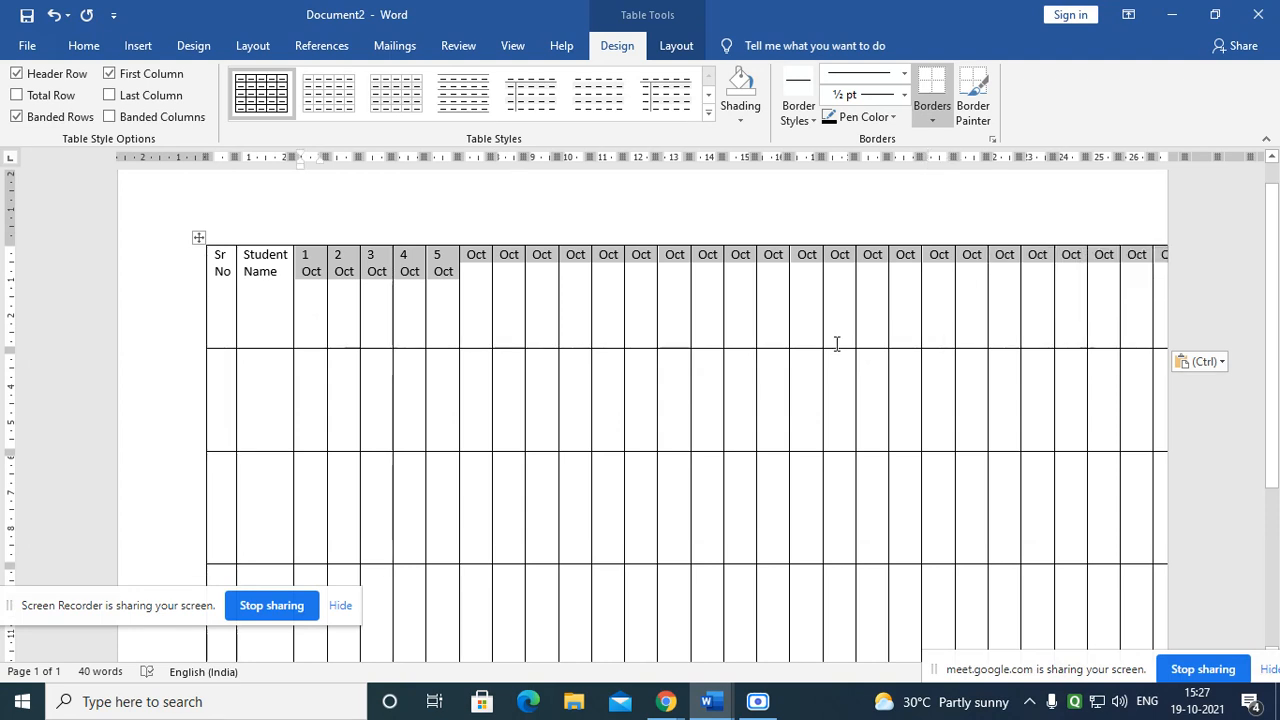
{"action": "left_click", "coordinate": [306, 262]}
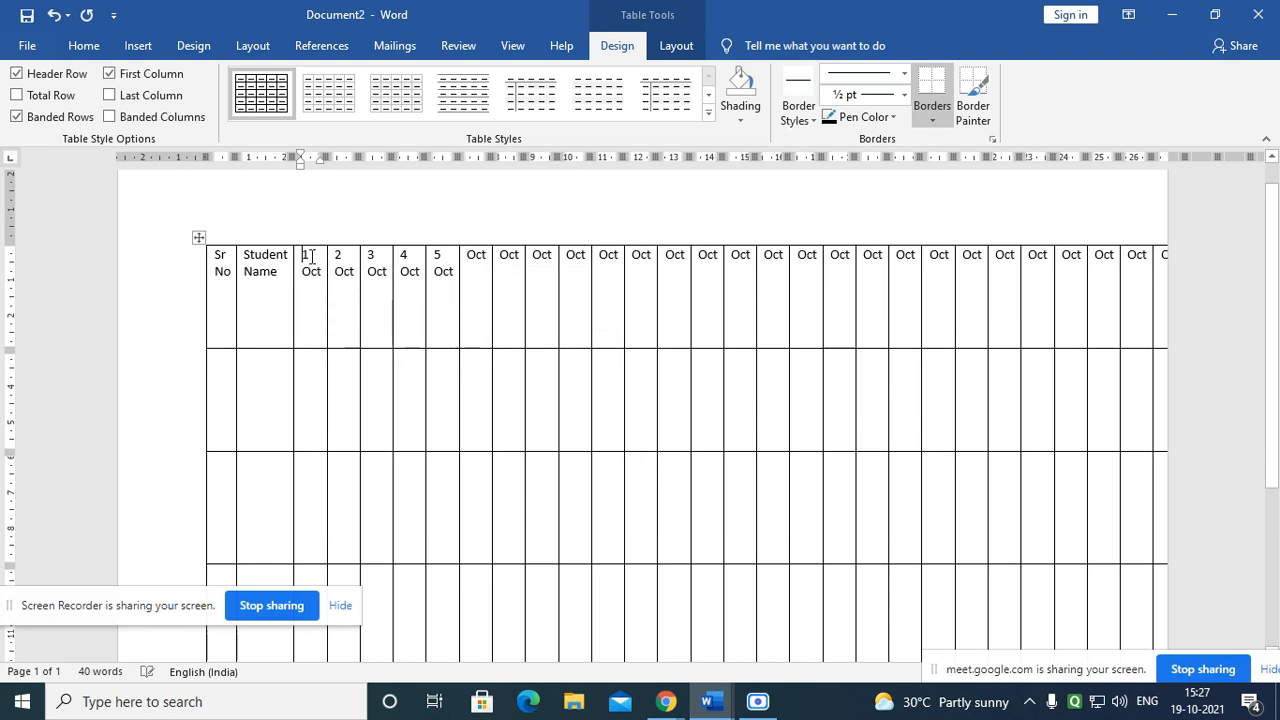
{"action": "left_click_drag", "start_coordinate": [305, 264], "coordinate": [1169, 317]}
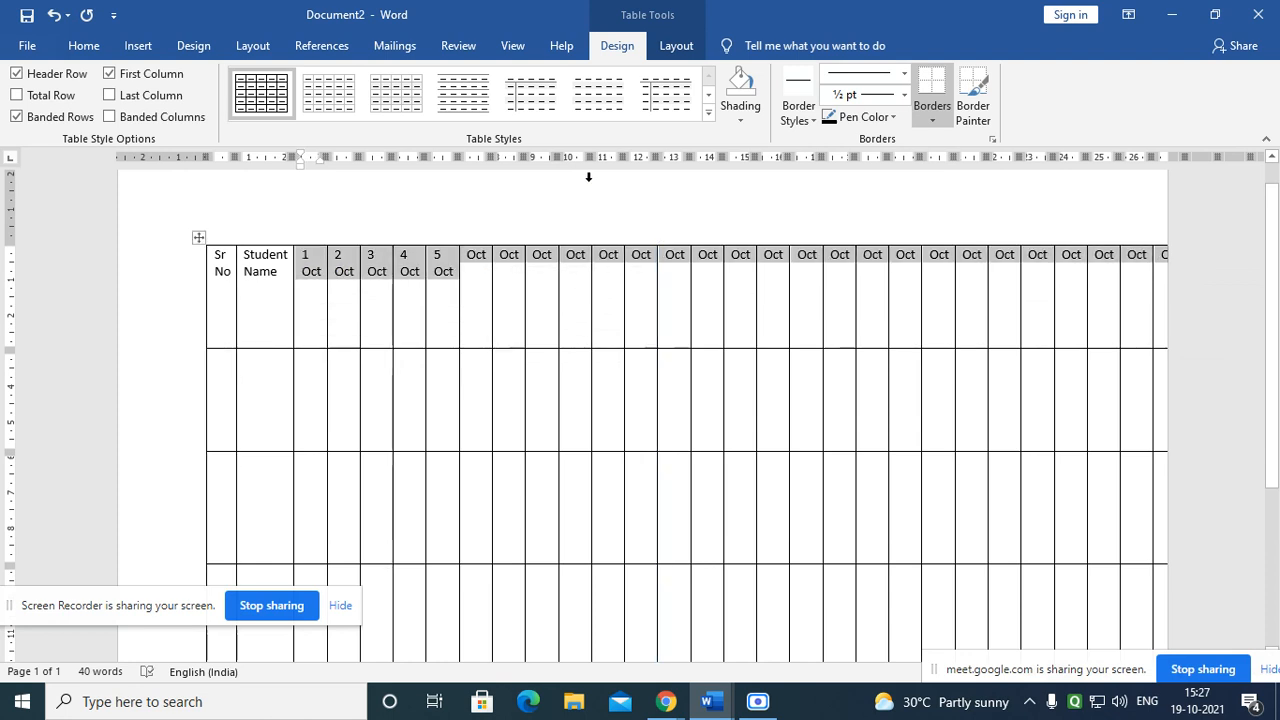
{"action": "left_click", "coordinate": [684, 55]}
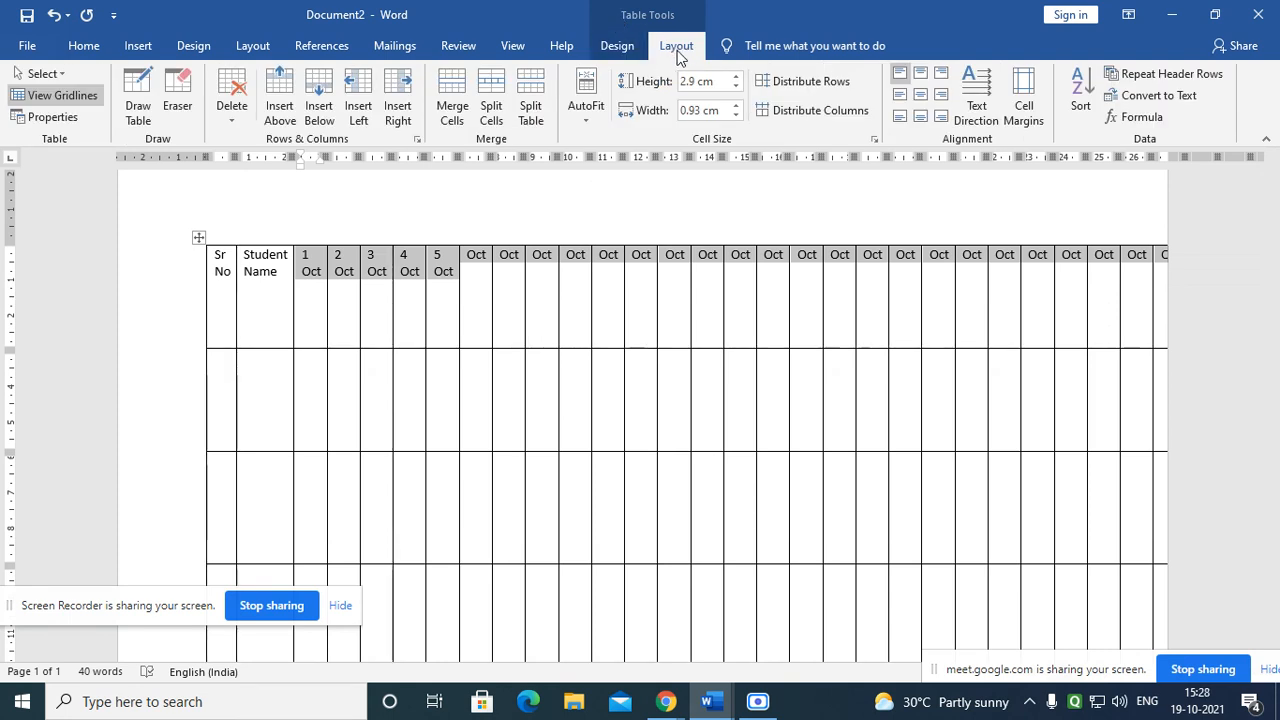
{"action": "left_click", "coordinate": [977, 110]}
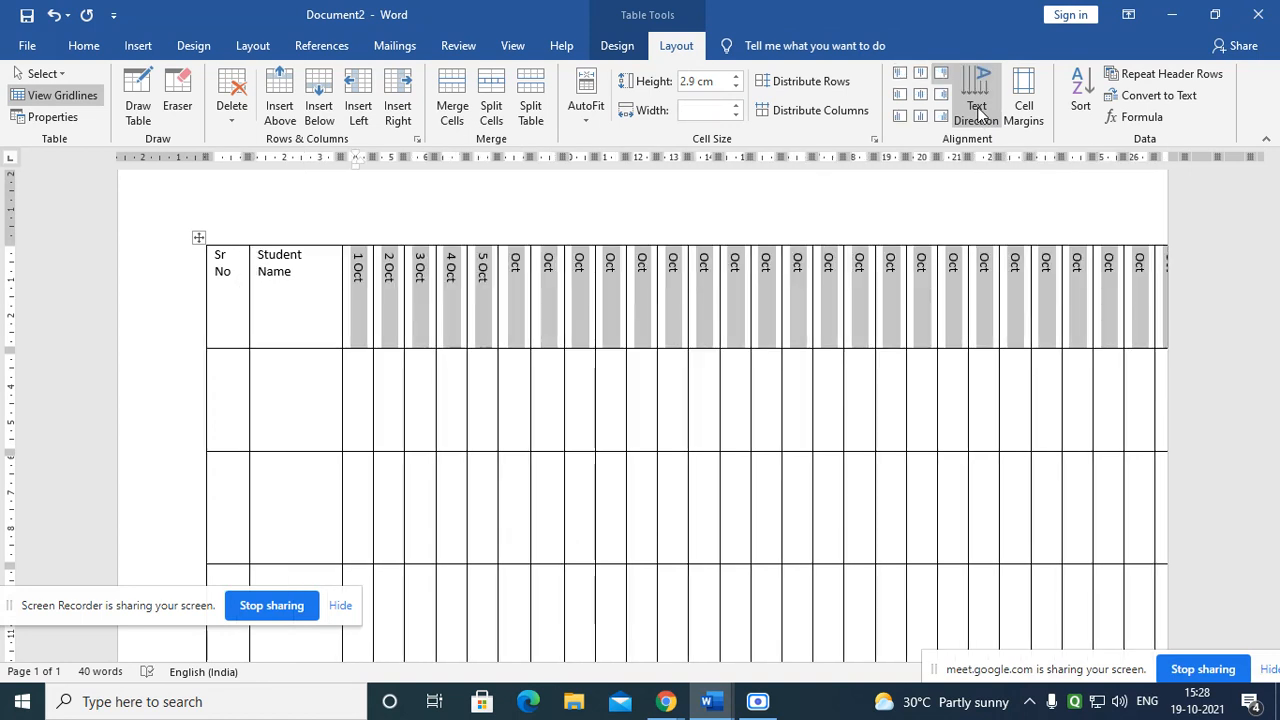
{"action": "left_click", "coordinate": [977, 110]}
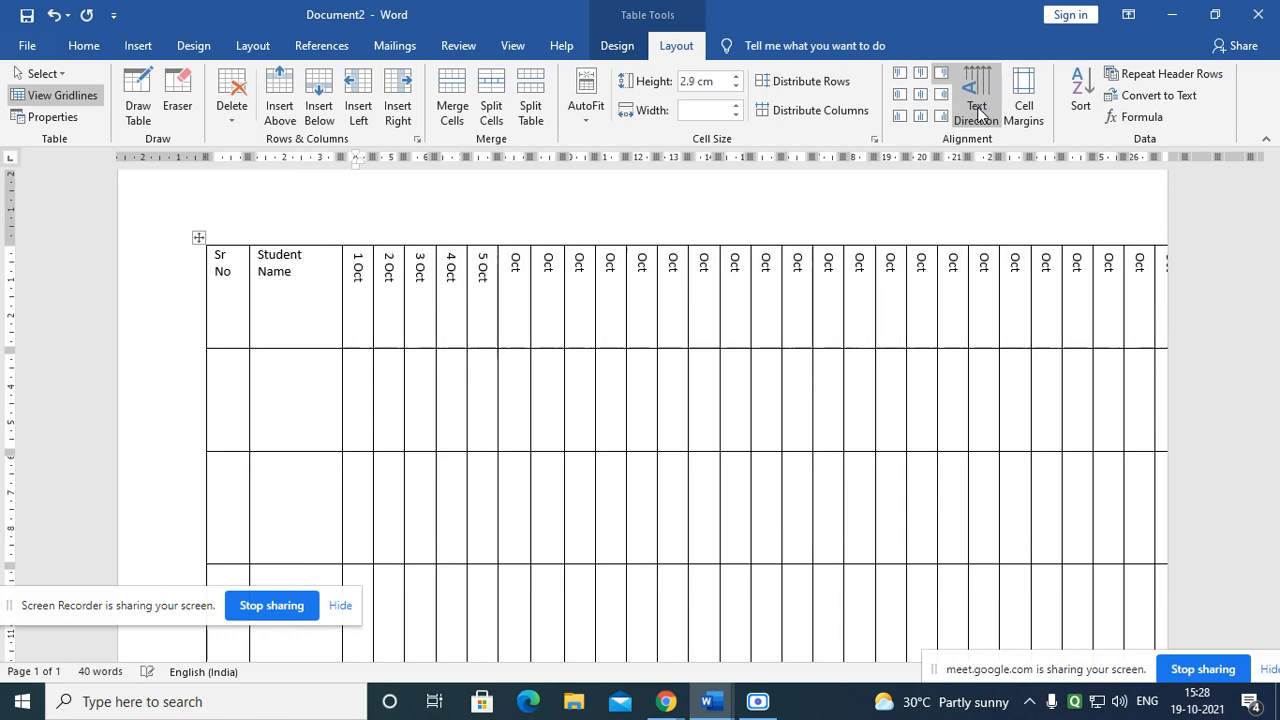
{"action": "left_click", "coordinate": [977, 110]}
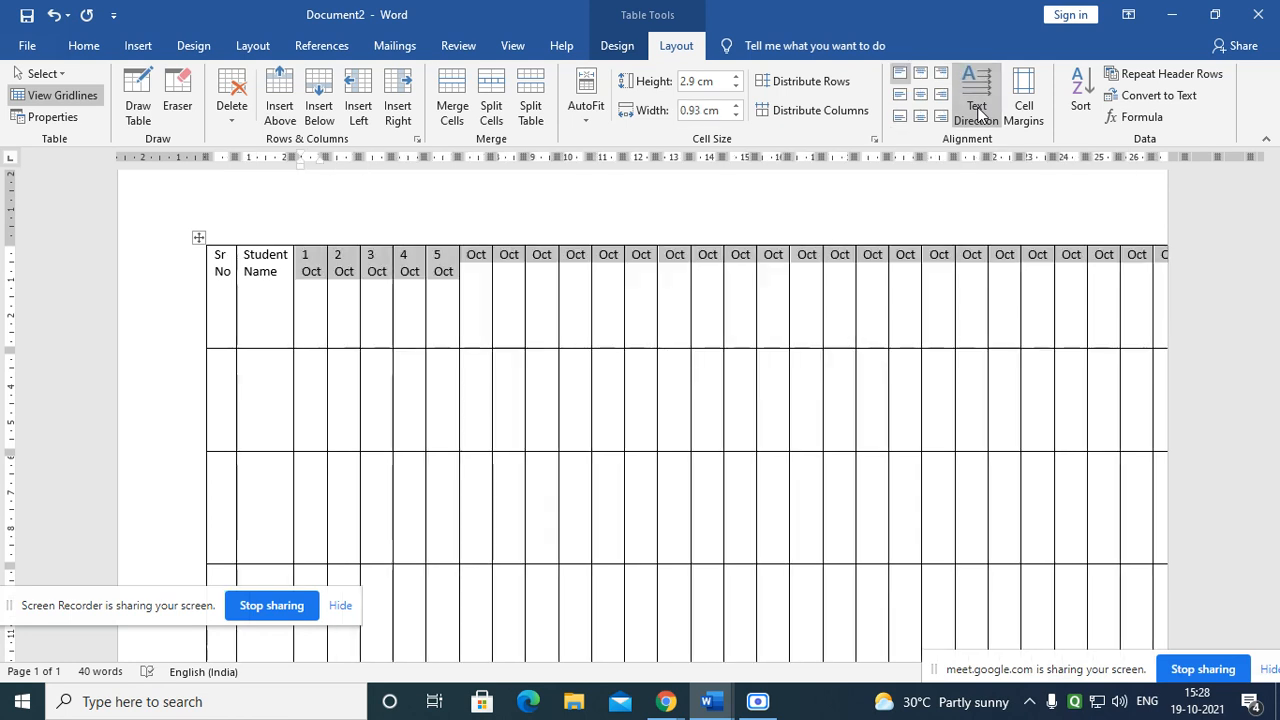
{"action": "scroll", "coordinate": [423, 357], "scroll_direction": "up", "scroll_amount": 3, "text": "ctrl"}
{"action": "scroll", "coordinate": [416, 359], "scroll_direction": "down", "scroll_amount": 2, "text": "ctrl"}
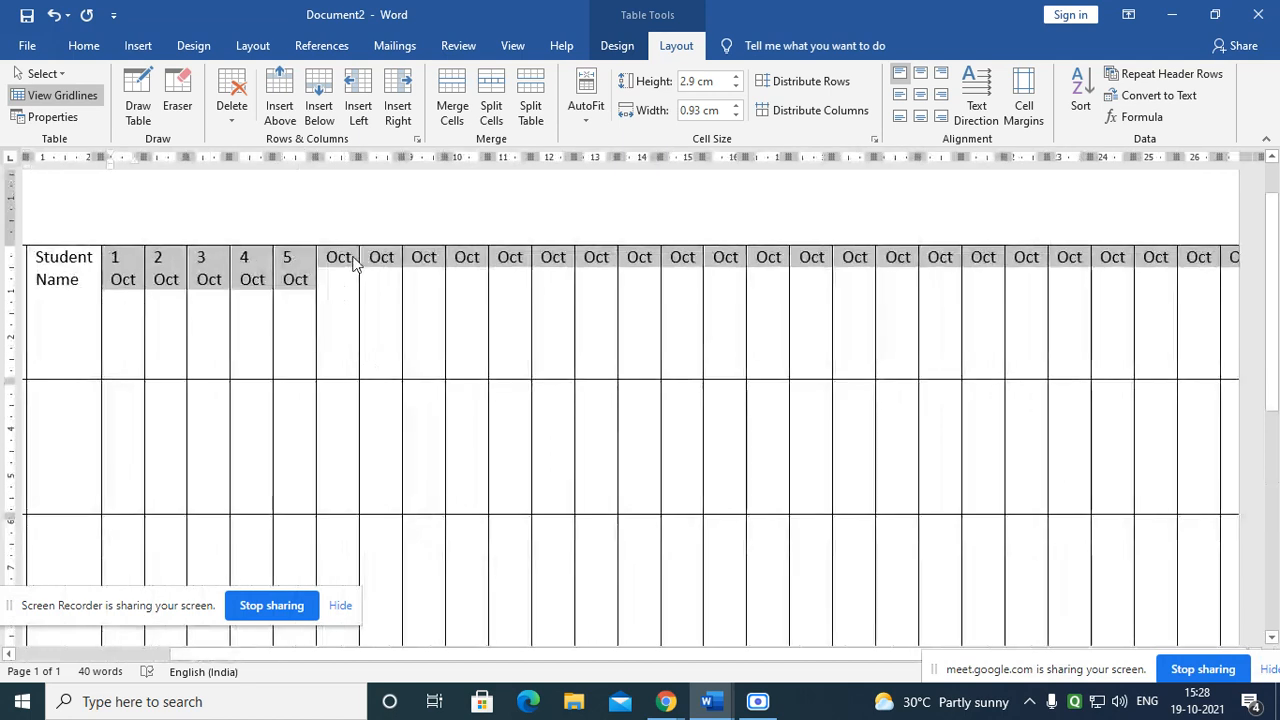
{"action": "left_click", "coordinate": [982, 112]}
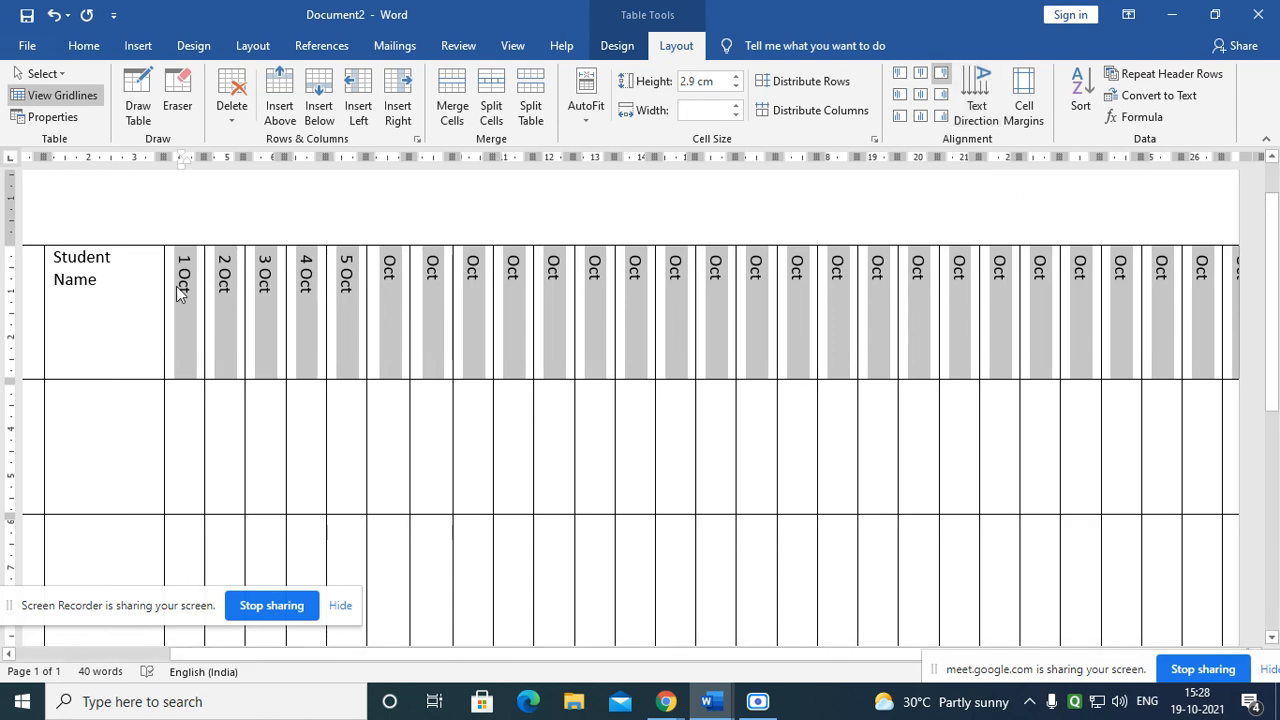
{"action": "left_click", "coordinate": [608, 387]}
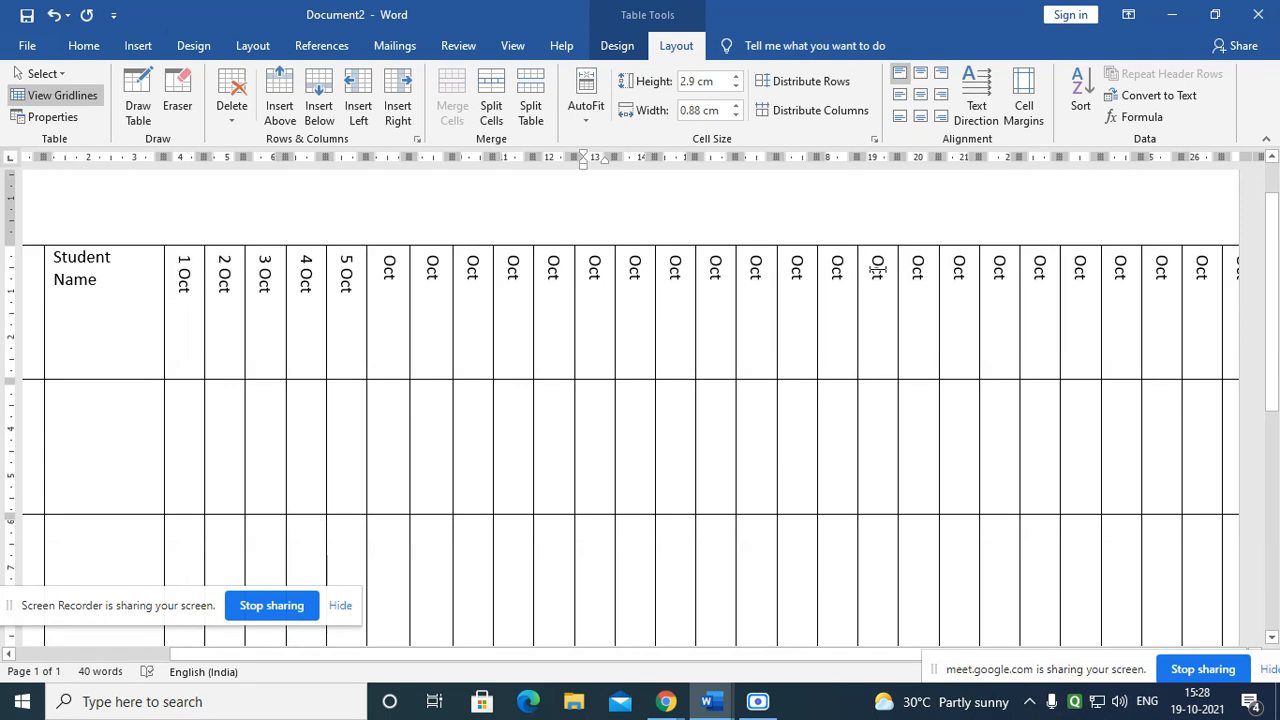
Step: Enter serial number 1 and the student's name in the row below the headers
{"action": "scroll", "coordinate": [574, 374], "scroll_direction": "down", "scroll_amount": 3}
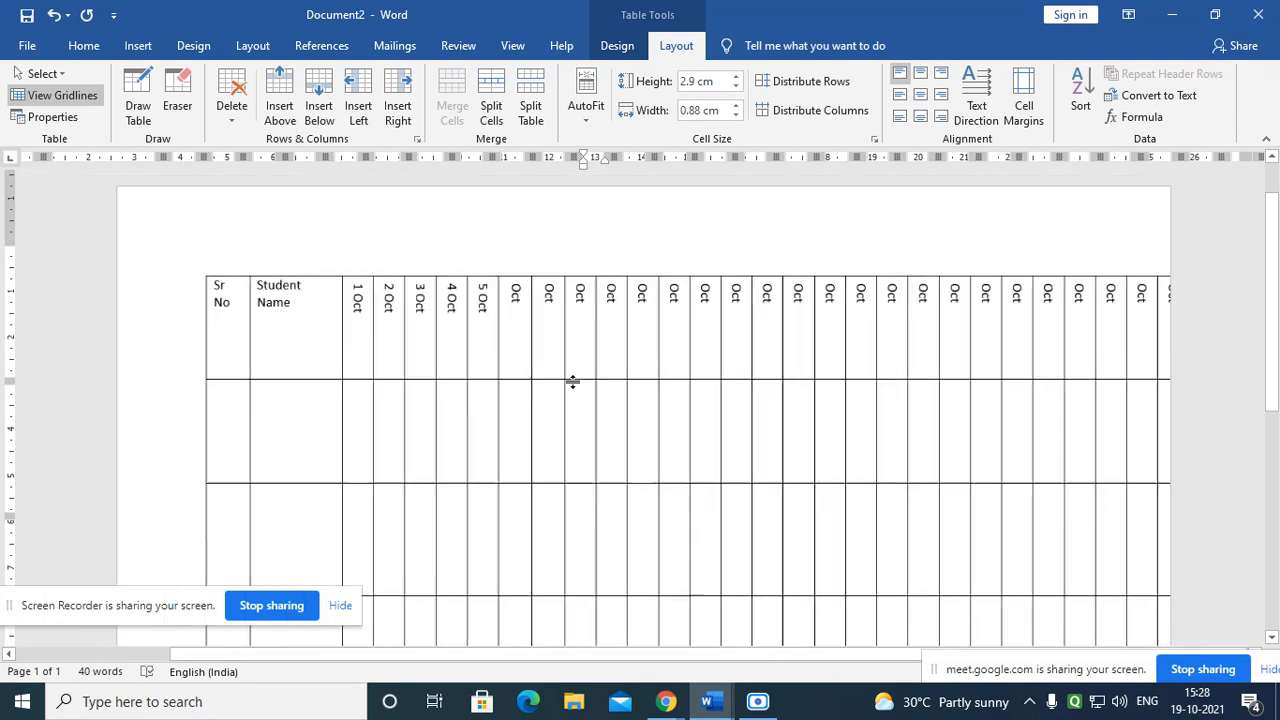
{"action": "left_click", "coordinate": [238, 428]}
{"action": "type", "text": "1"}
{"action": "left_click", "coordinate": [317, 429]}
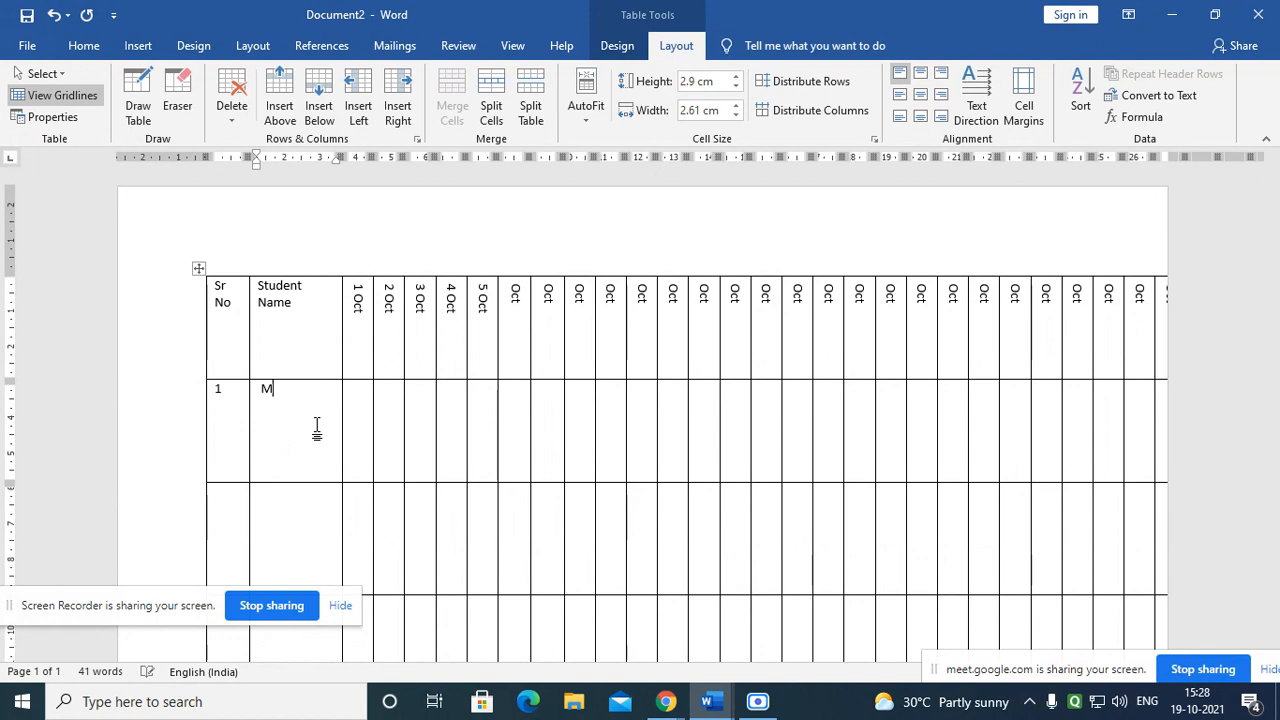
{"action": "type", "text": "Melba"}
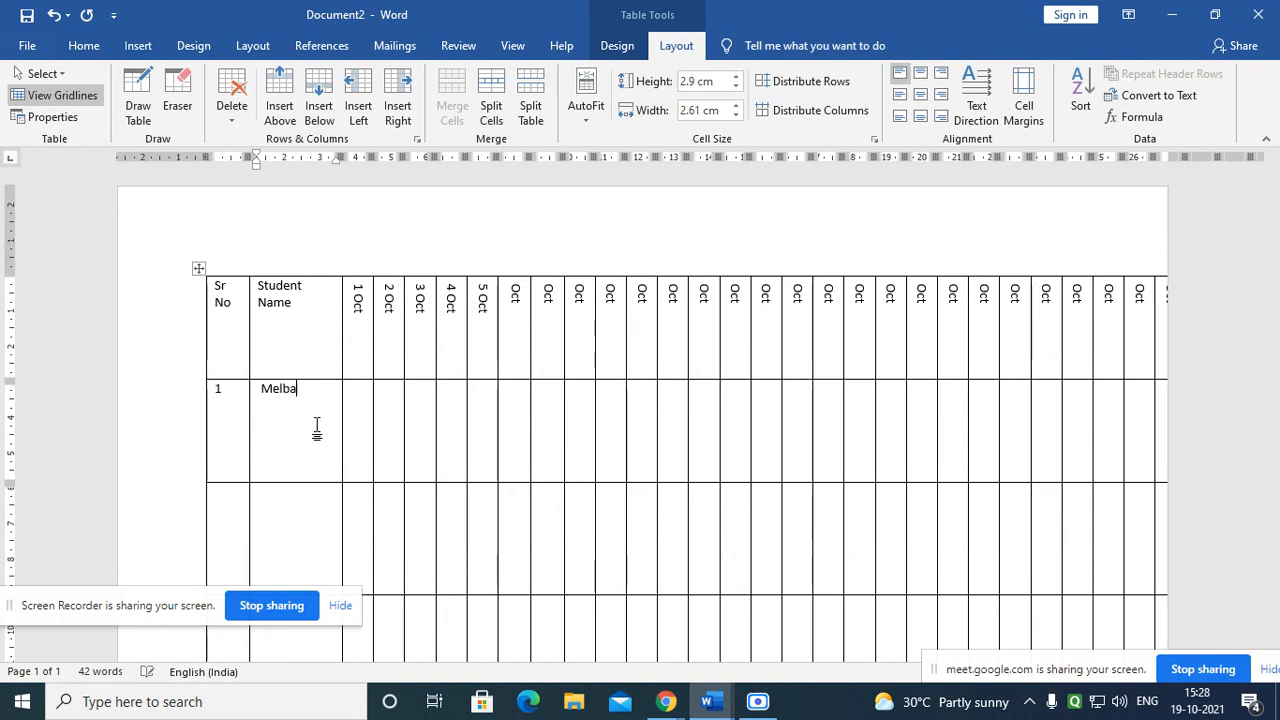
{"action": "left_click", "coordinate": [266, 529]}
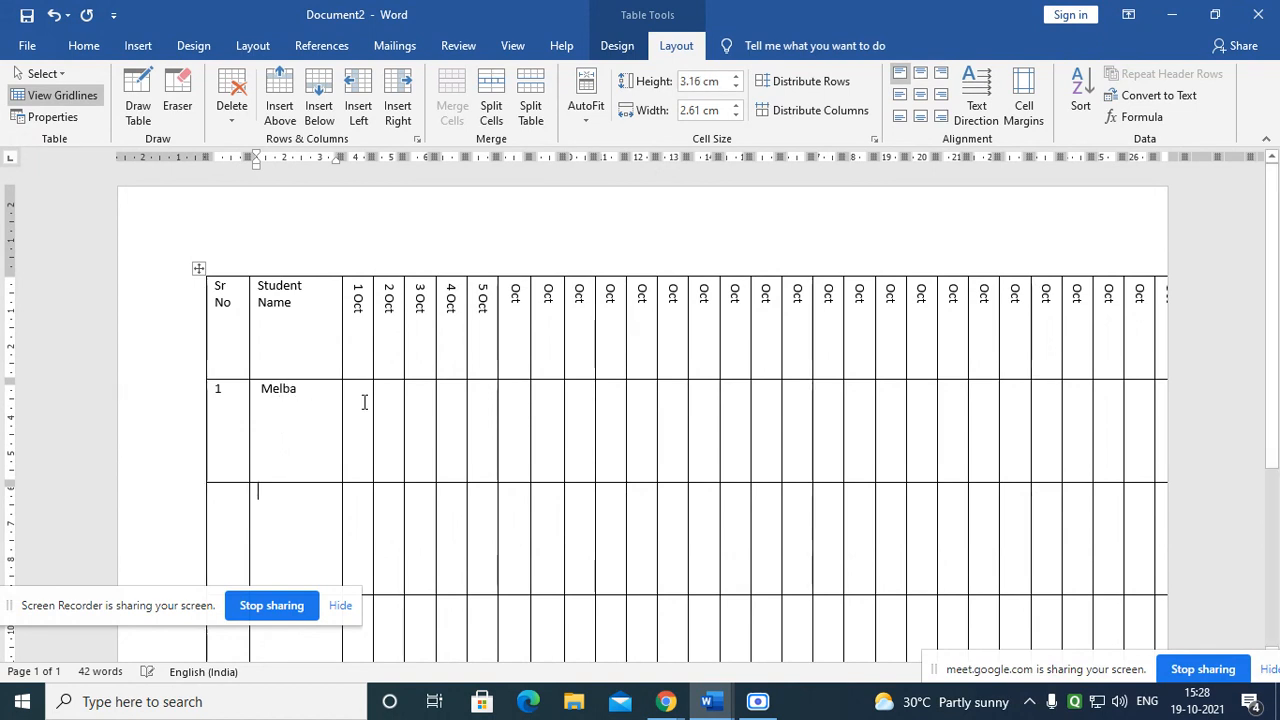
Step: Mark the first student's attendance as P for 1 Oct and A for 2 Oct
{"action": "left_click", "coordinate": [363, 411]}
{"action": "type", "text": "P"}
{"action": "key", "text": "Tab"}
{"action": "type", "text": "A"}
{"action": "key", "text": "Tab"}
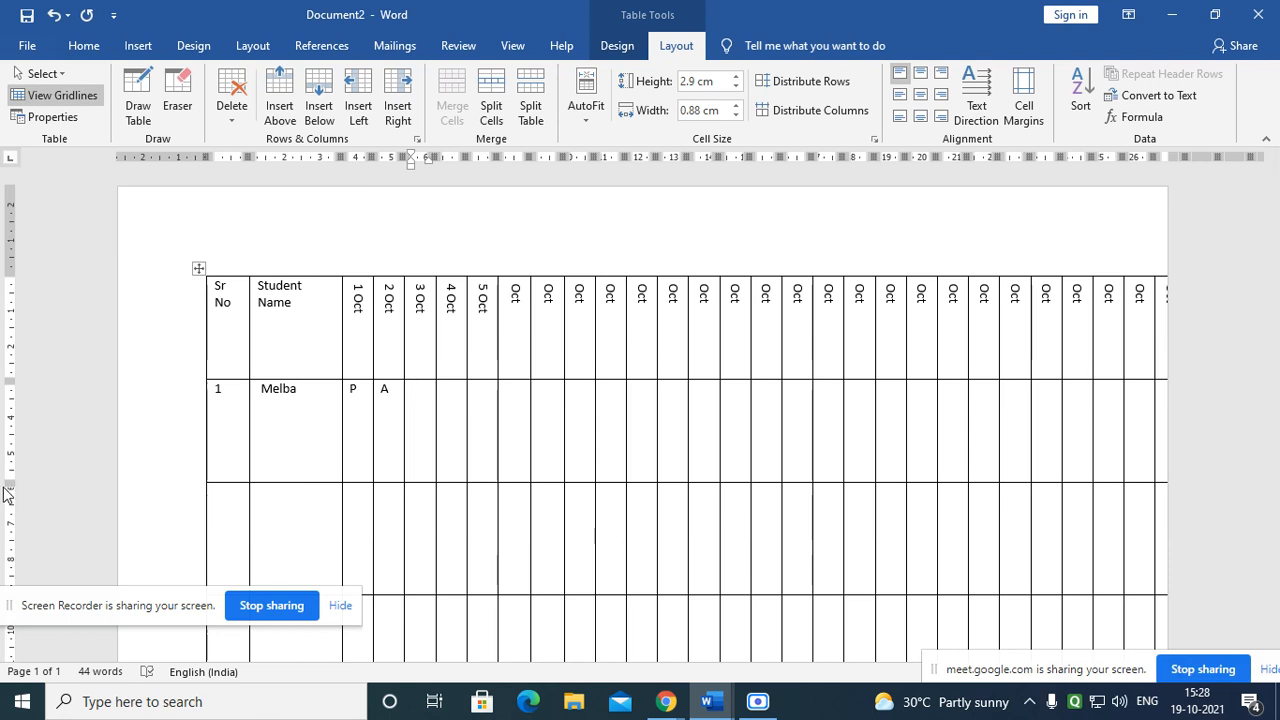
Step: Reduce the height of the first student row to 1.07 cm and shrink the row below it to a similar height
{"action": "left_click_drag", "start_coordinate": [321, 483], "coordinate": [321, 417]}
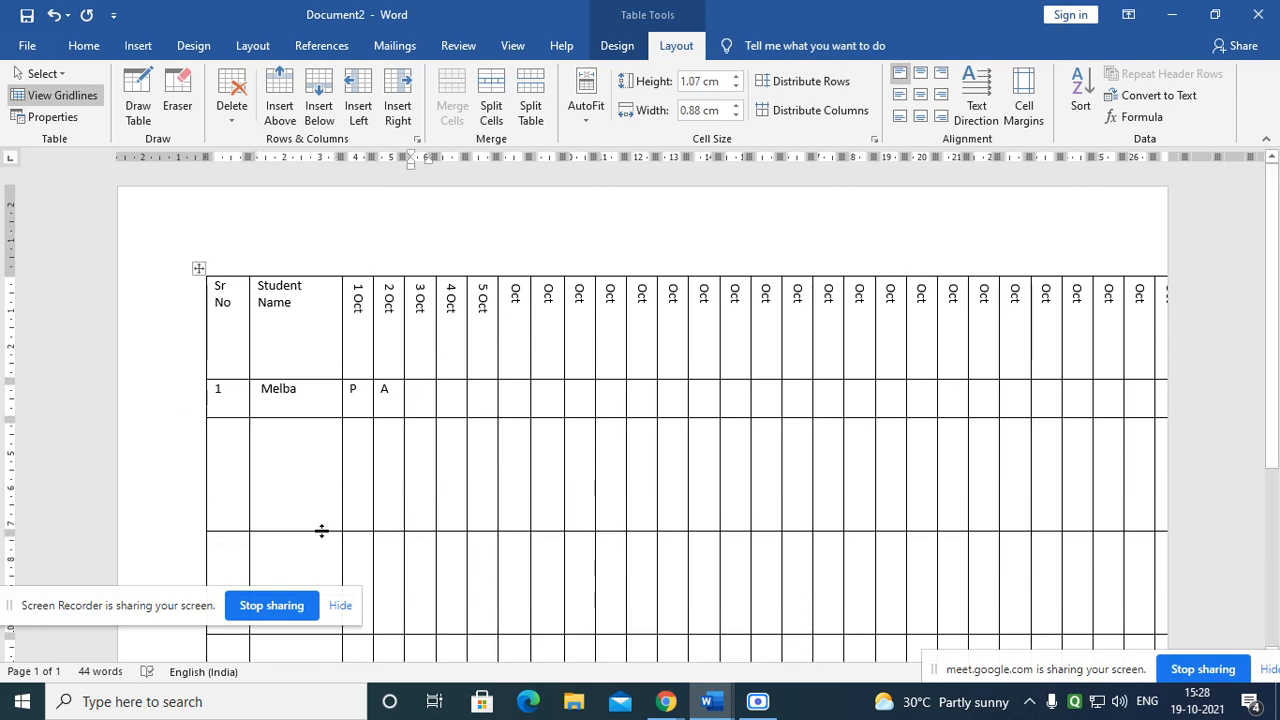
{"action": "left_click", "coordinate": [324, 430]}
{"action": "left_click_drag", "start_coordinate": [323, 533], "coordinate": [317, 453]}
{"action": "scroll", "coordinate": [526, 551], "scroll_direction": "down", "scroll_amount": 2, "text": "ctrl"}
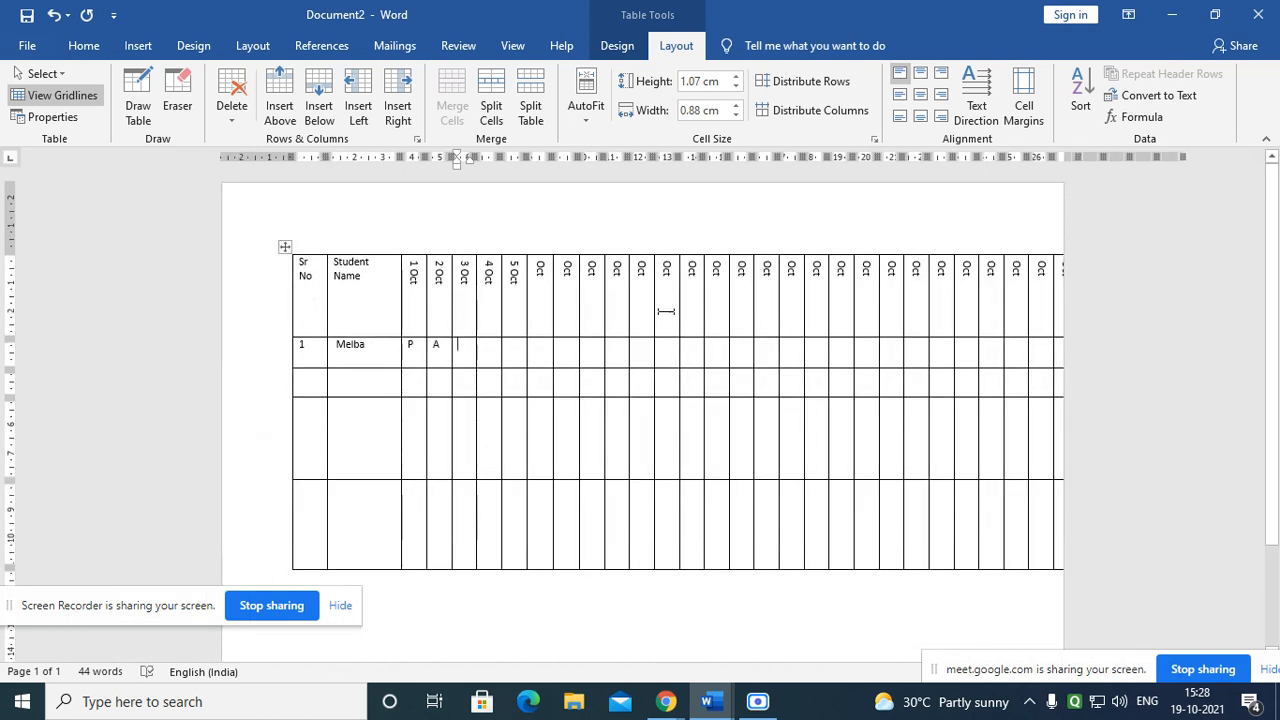
Step: Move the whole table sideways until its Sr No column sits at the page's left edge
{"action": "left_click_drag", "start_coordinate": [285, 247], "coordinate": [241, 248]}
{"action": "left_click", "coordinate": [216, 247]}
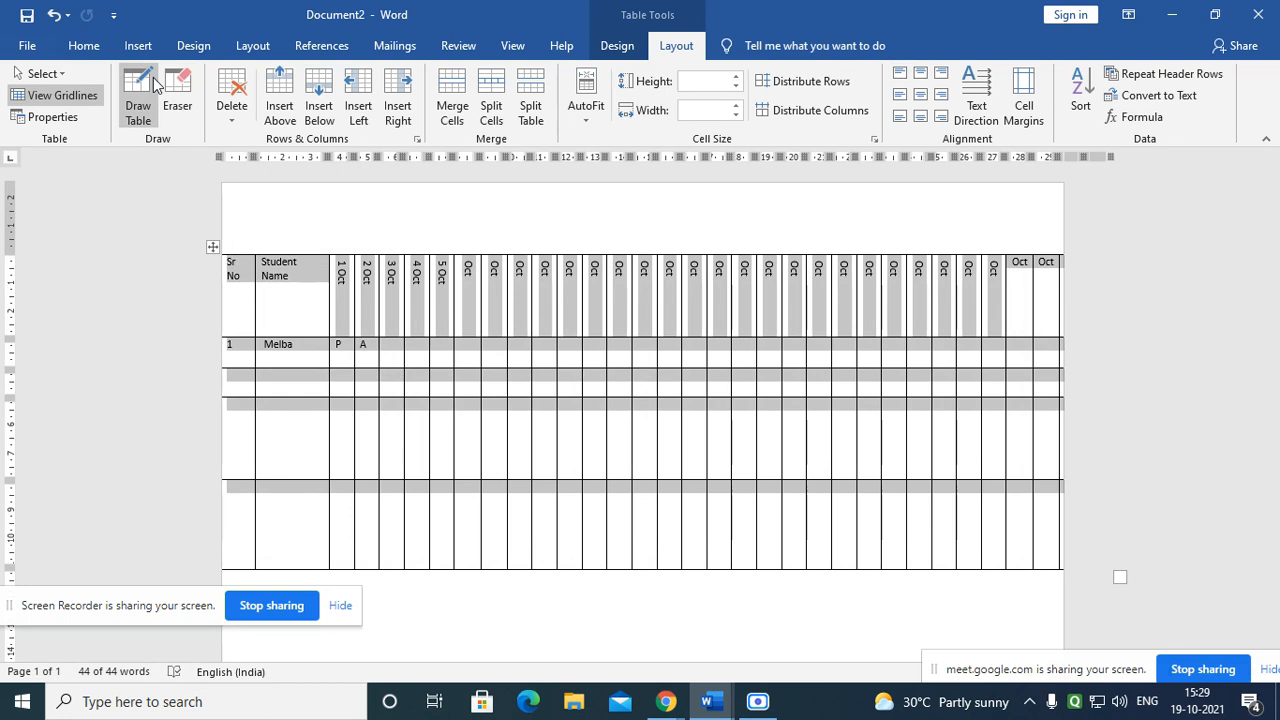
{"action": "left_click", "coordinate": [693, 244]}
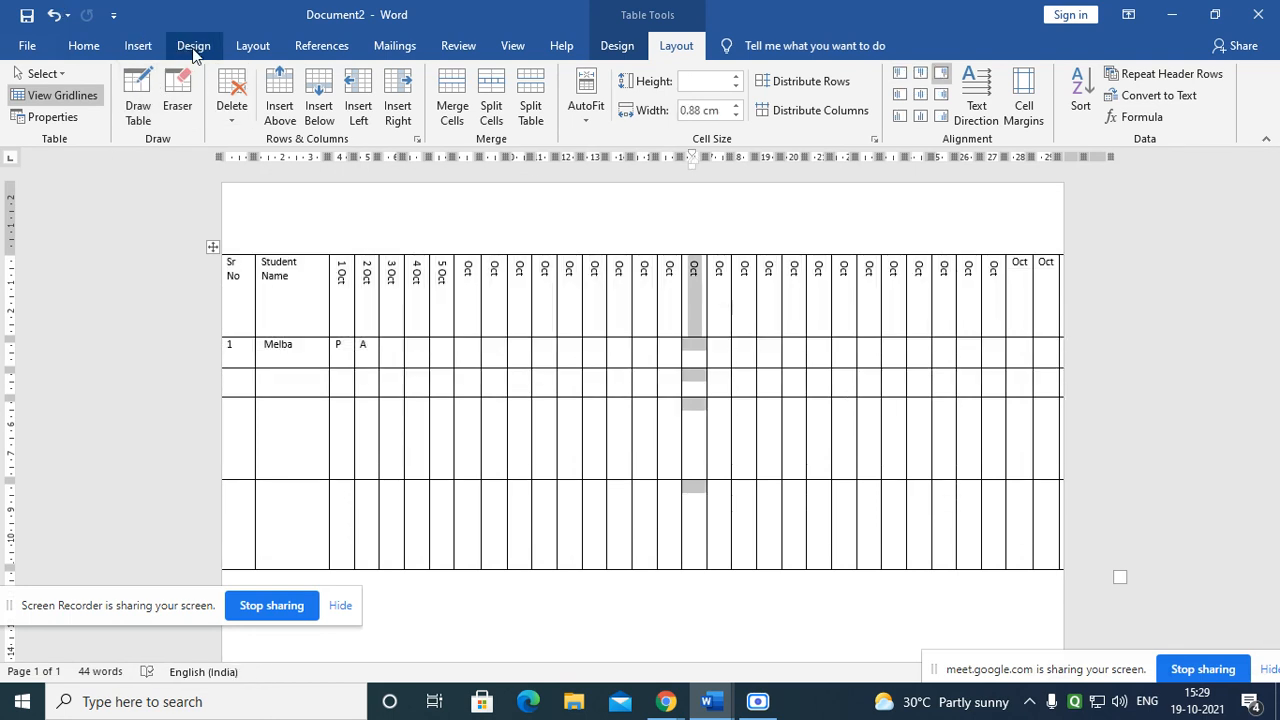
Step: Demonstrate the Portrait page orientation with the attendance table and restore Landscape
{"action": "left_click", "coordinate": [255, 46]}
{"action": "left_click", "coordinate": [90, 116]}
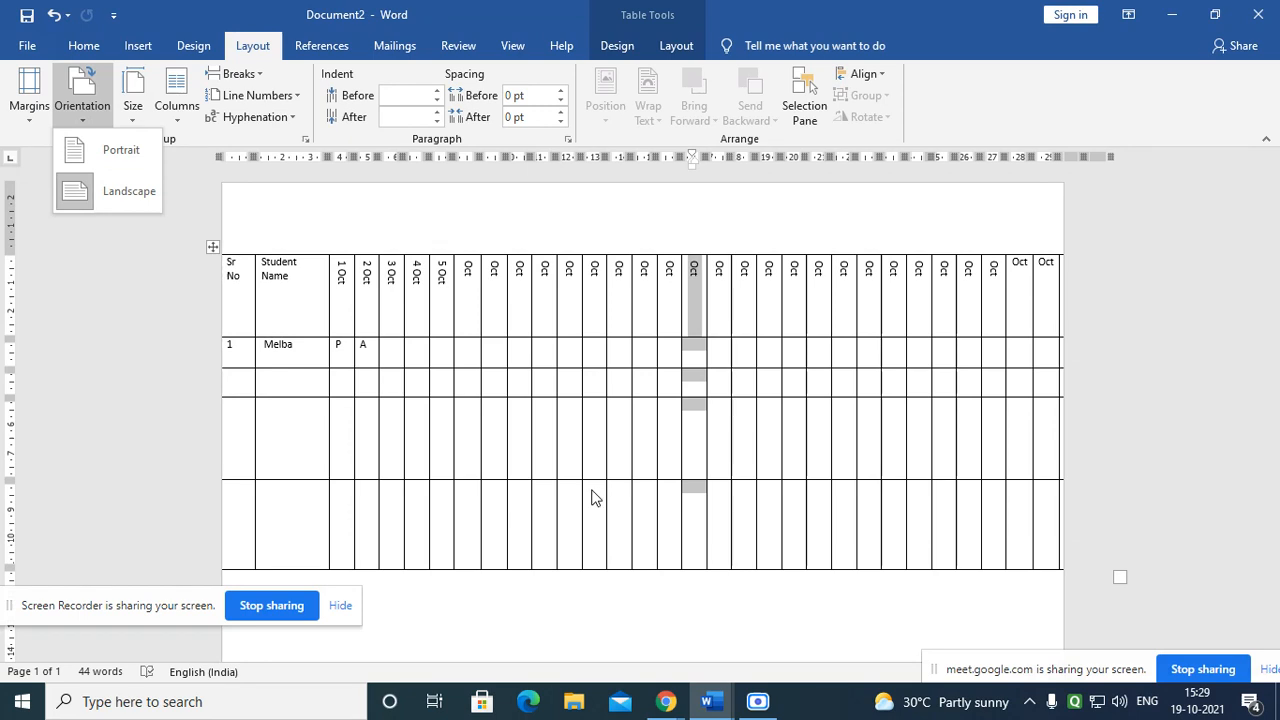
{"action": "left_click", "coordinate": [125, 155]}
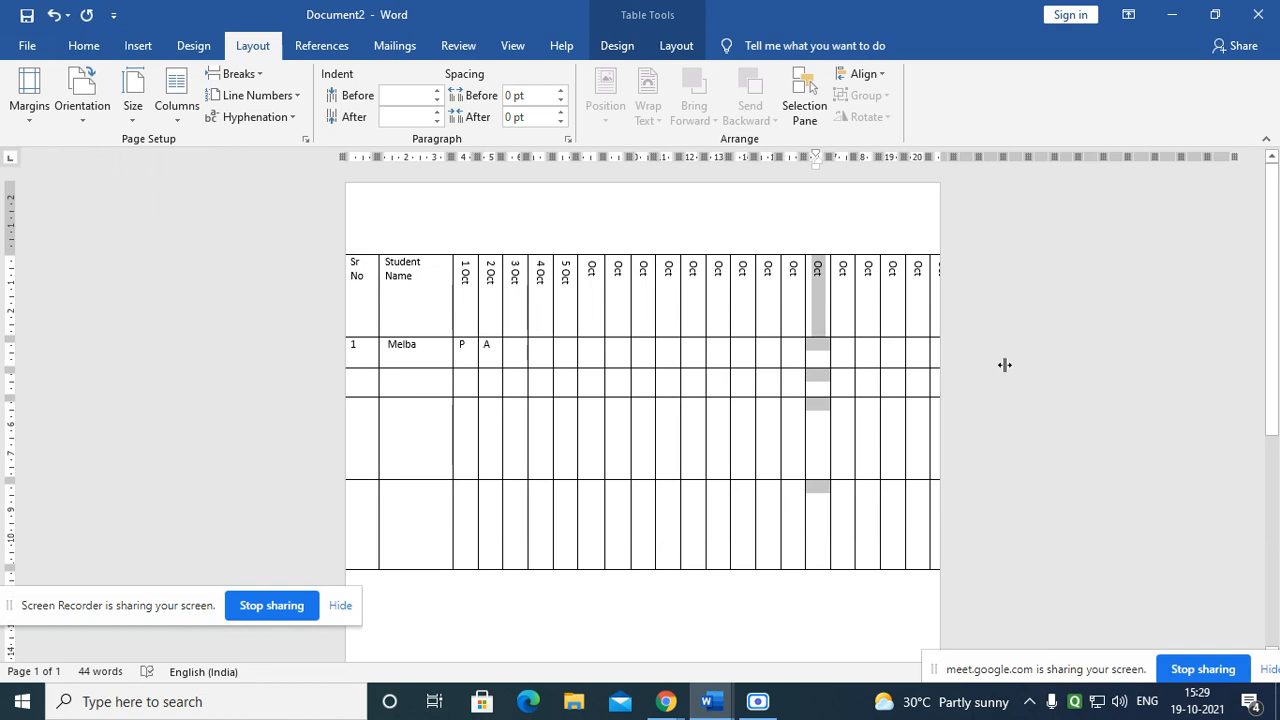
{"action": "left_click", "coordinate": [593, 432]}
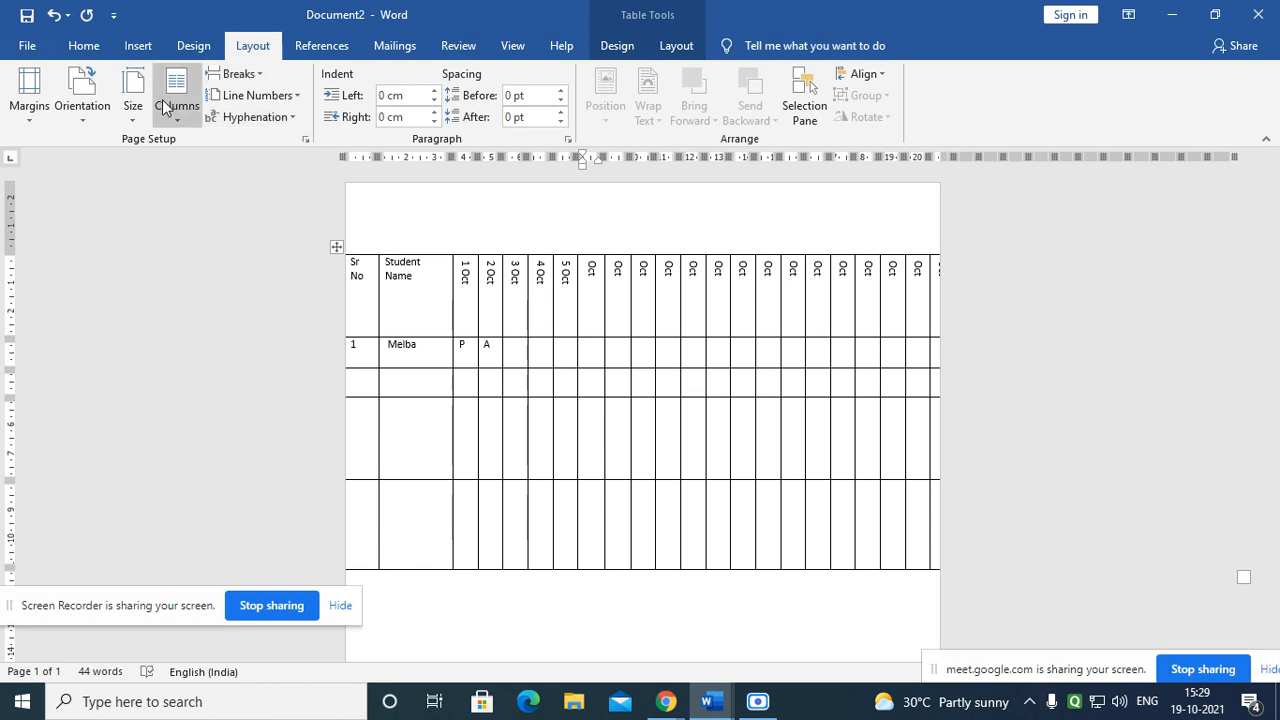
{"action": "left_click", "coordinate": [100, 116]}
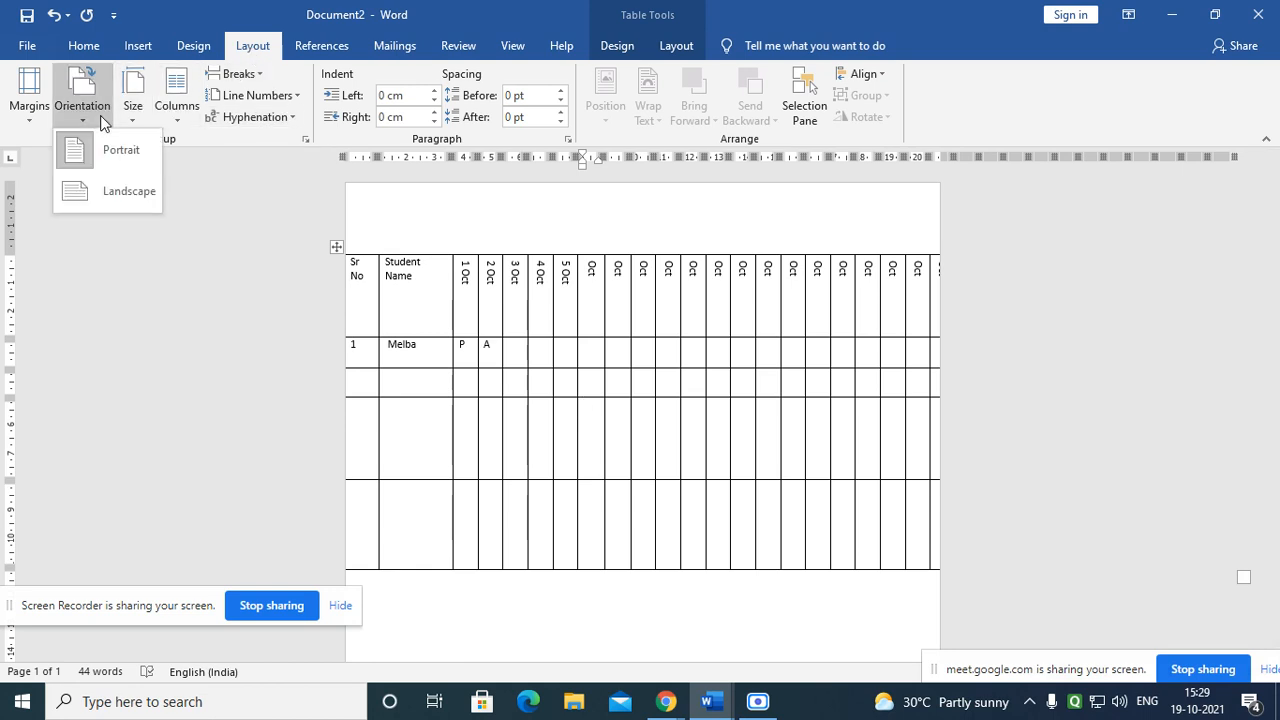
{"action": "left_click", "coordinate": [256, 50]}
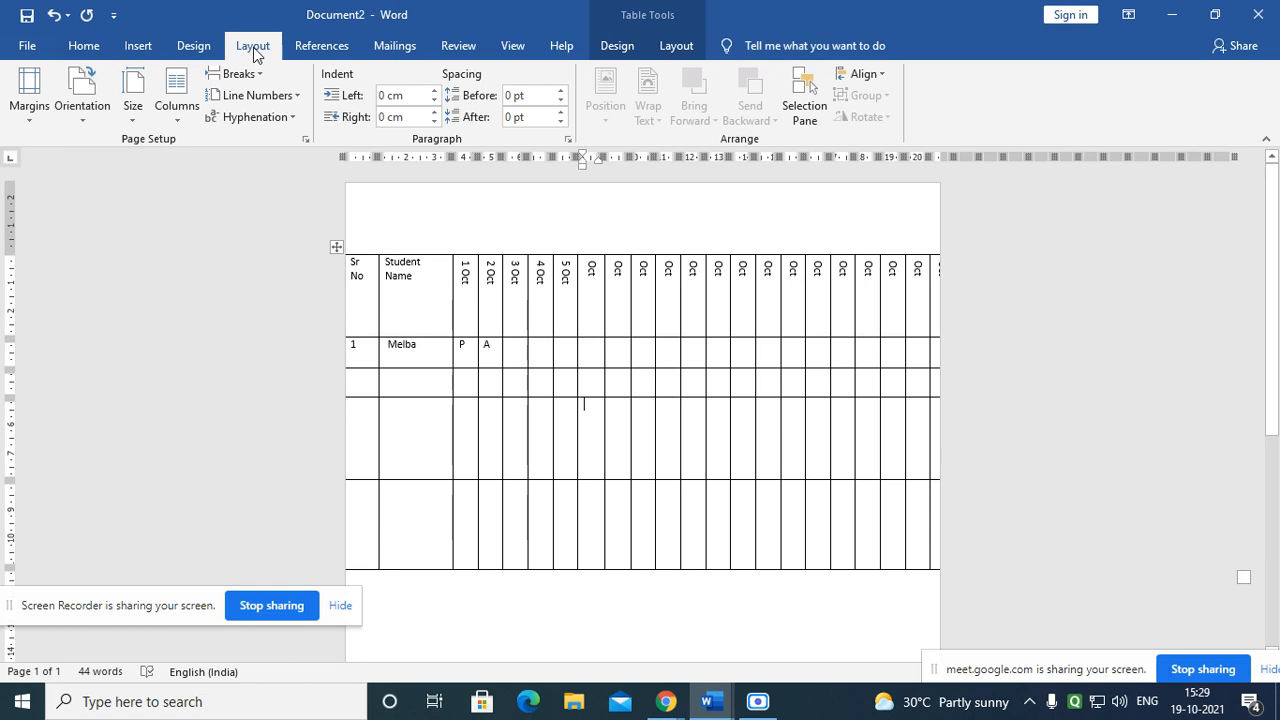
{"action": "left_click", "coordinate": [80, 112]}
{"action": "left_click", "coordinate": [125, 200]}
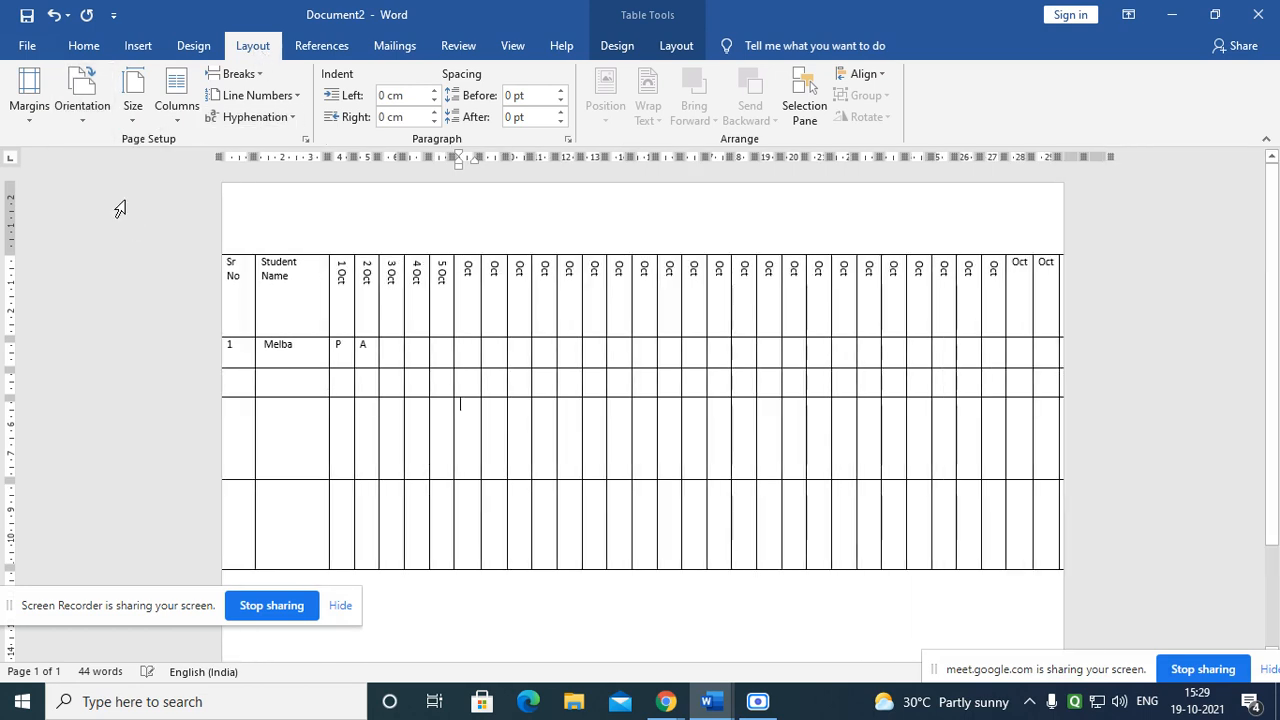
Step: Set the page orientation to Portrait again
{"action": "left_click", "coordinate": [132, 100]}
{"action": "left_click", "coordinate": [86, 110]}
{"action": "left_click", "coordinate": [107, 144]}
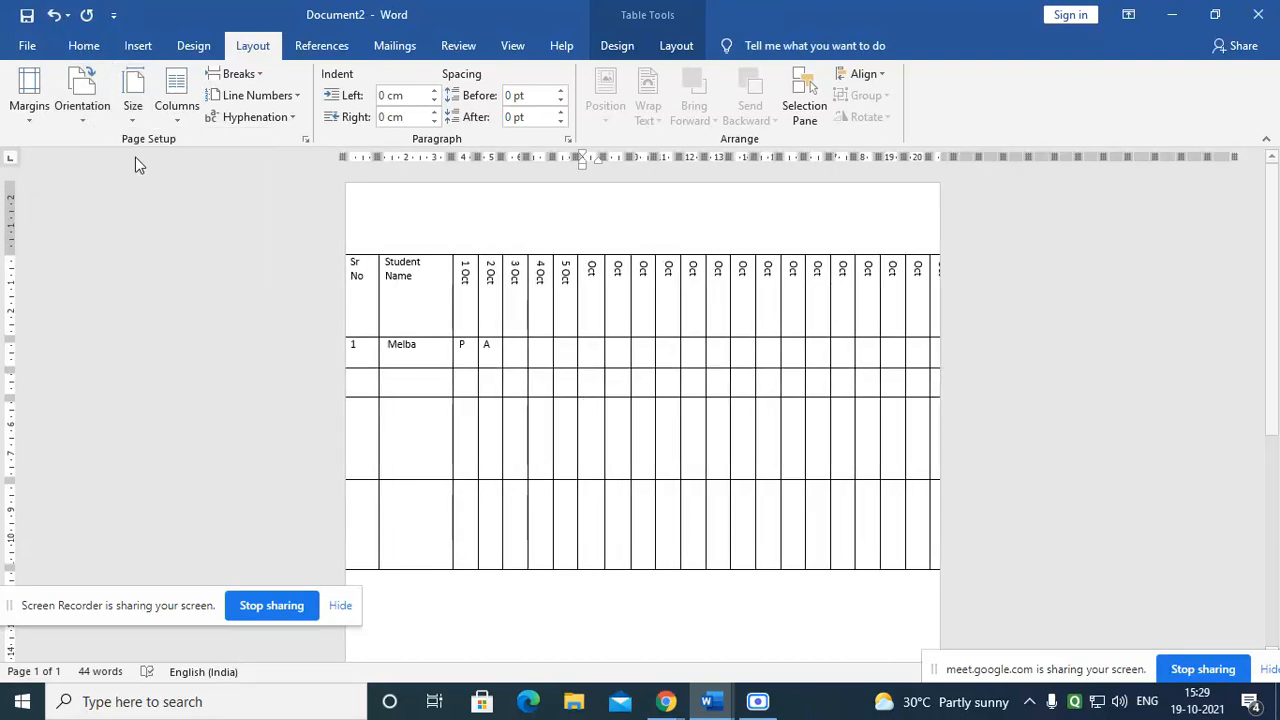
Step: Set the page orientation to Landscape and choose the A4 paper size
{"action": "left_click", "coordinate": [87, 121]}
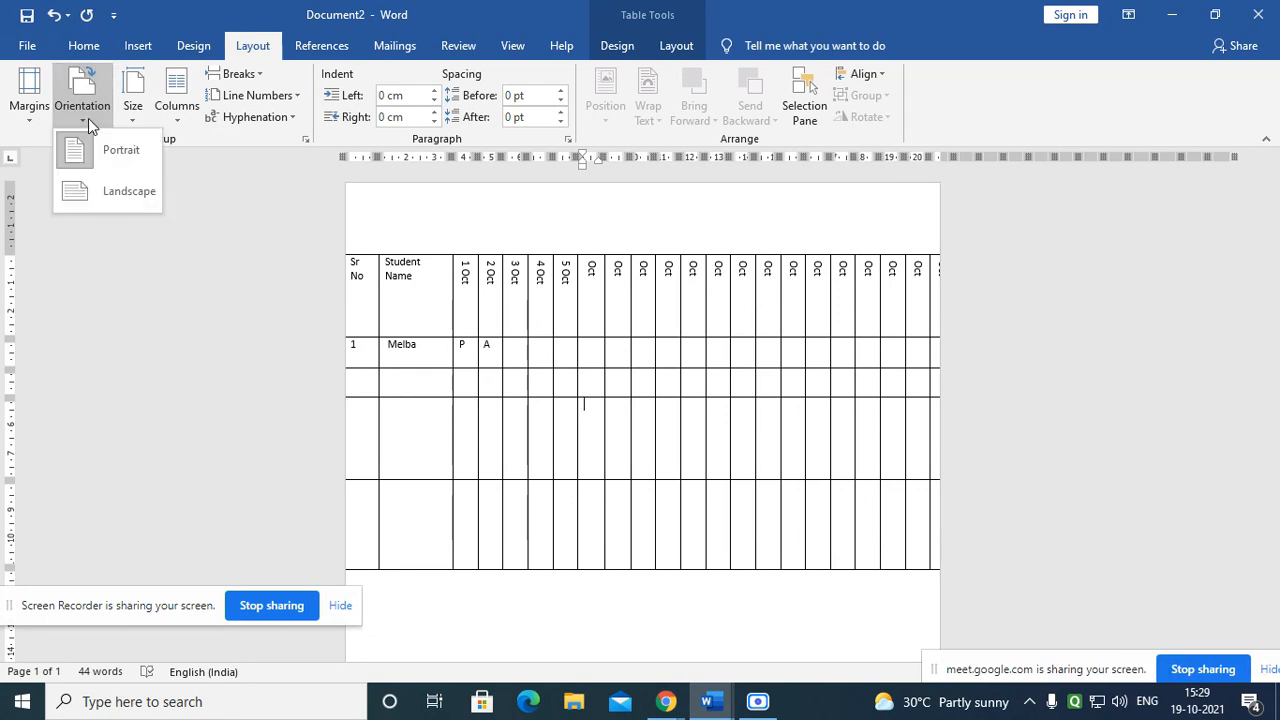
{"action": "left_click", "coordinate": [129, 192]}
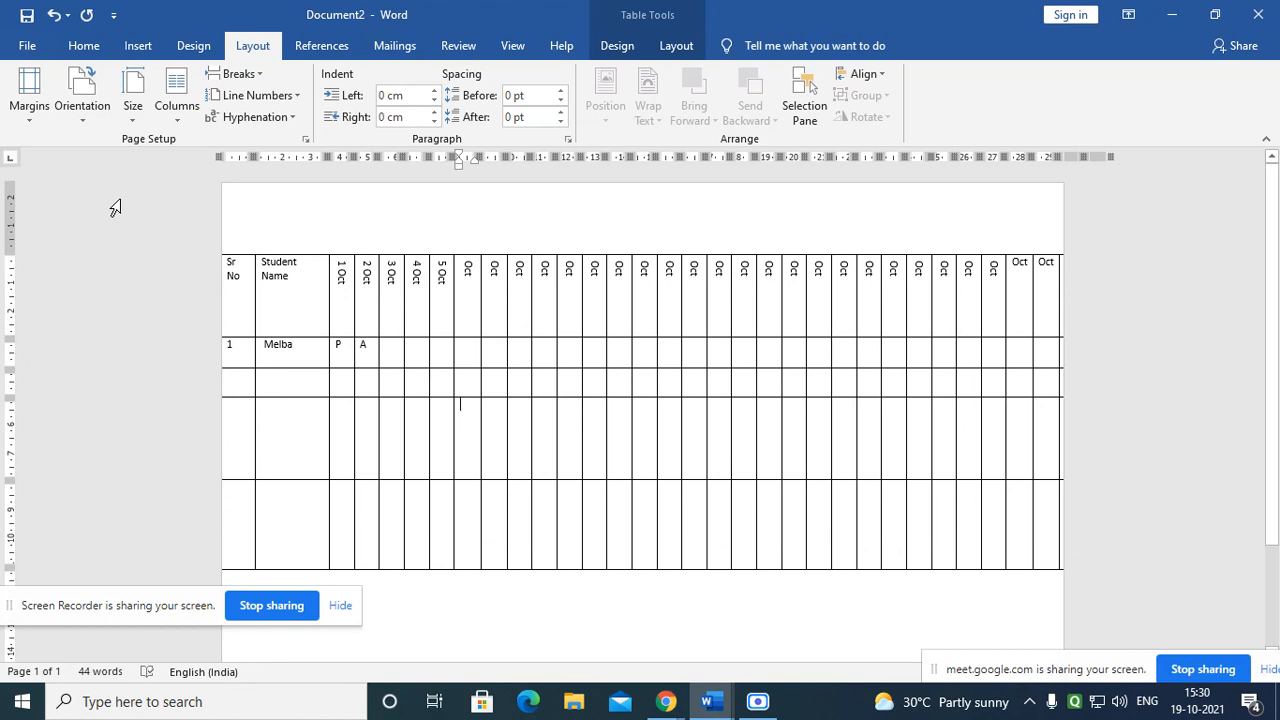
{"action": "left_click", "coordinate": [133, 120]}
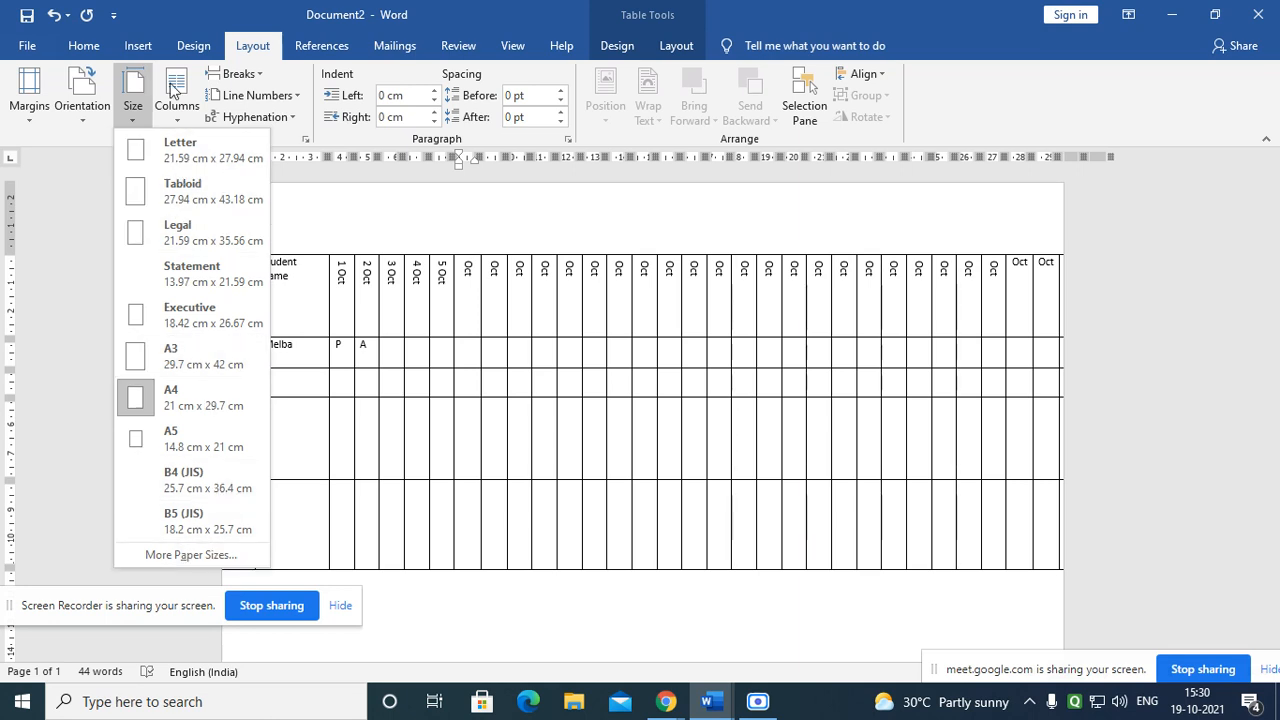
{"action": "left_click", "coordinate": [137, 120]}
{"action": "left_click", "coordinate": [137, 119]}
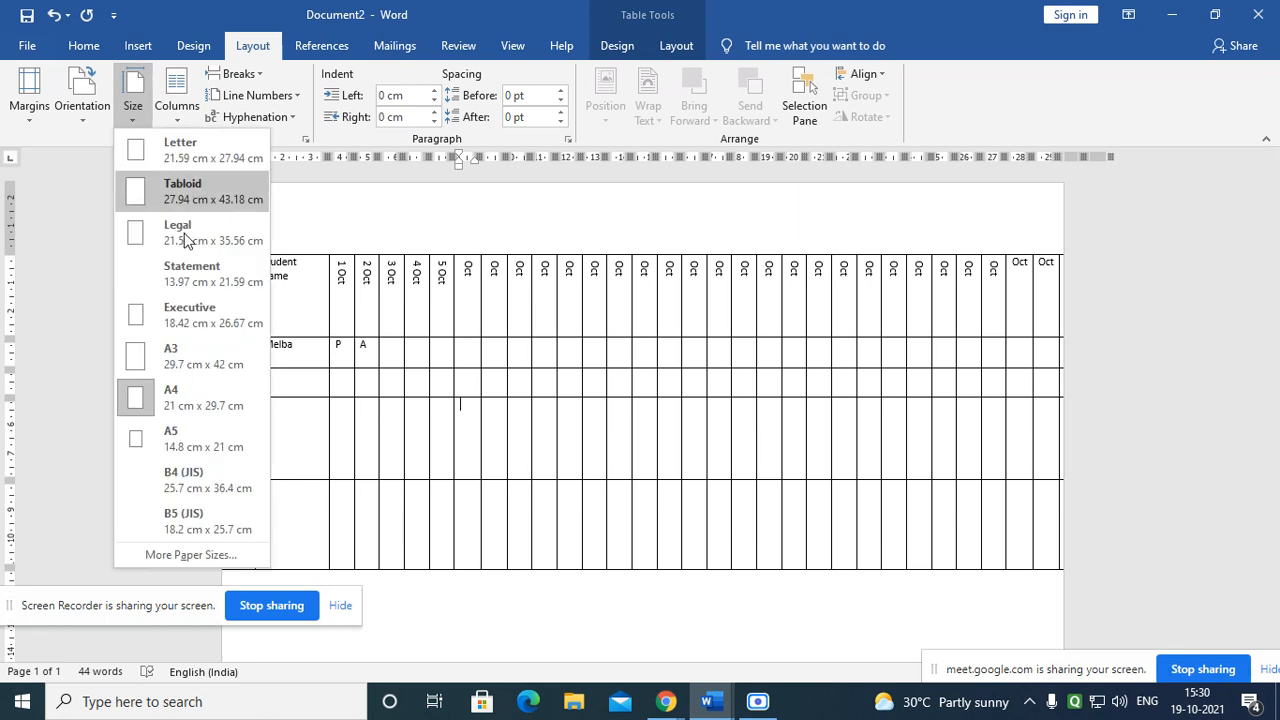
{"action": "left_click", "coordinate": [215, 412]}
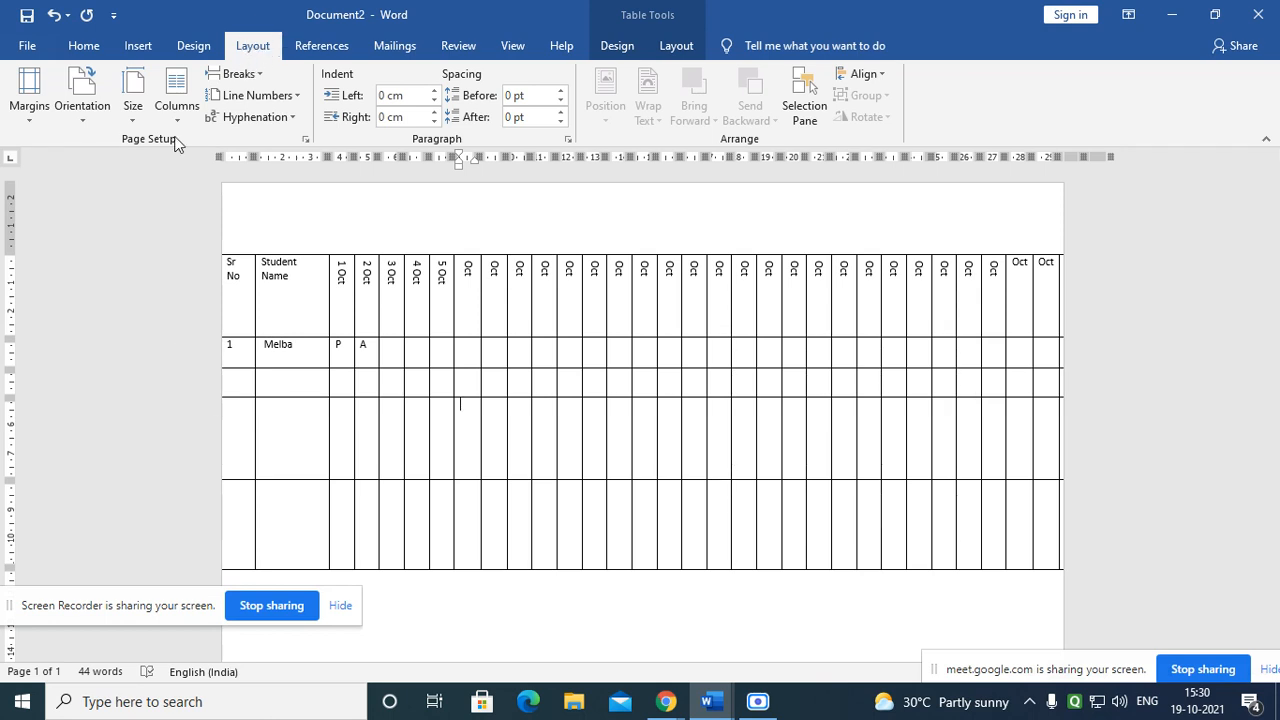
Step: Review the available orientation options and margin presets against the attendance table's fit on the page
{"action": "left_click", "coordinate": [132, 118]}
{"action": "left_click", "coordinate": [134, 118]}
{"action": "left_click", "coordinate": [86, 125]}
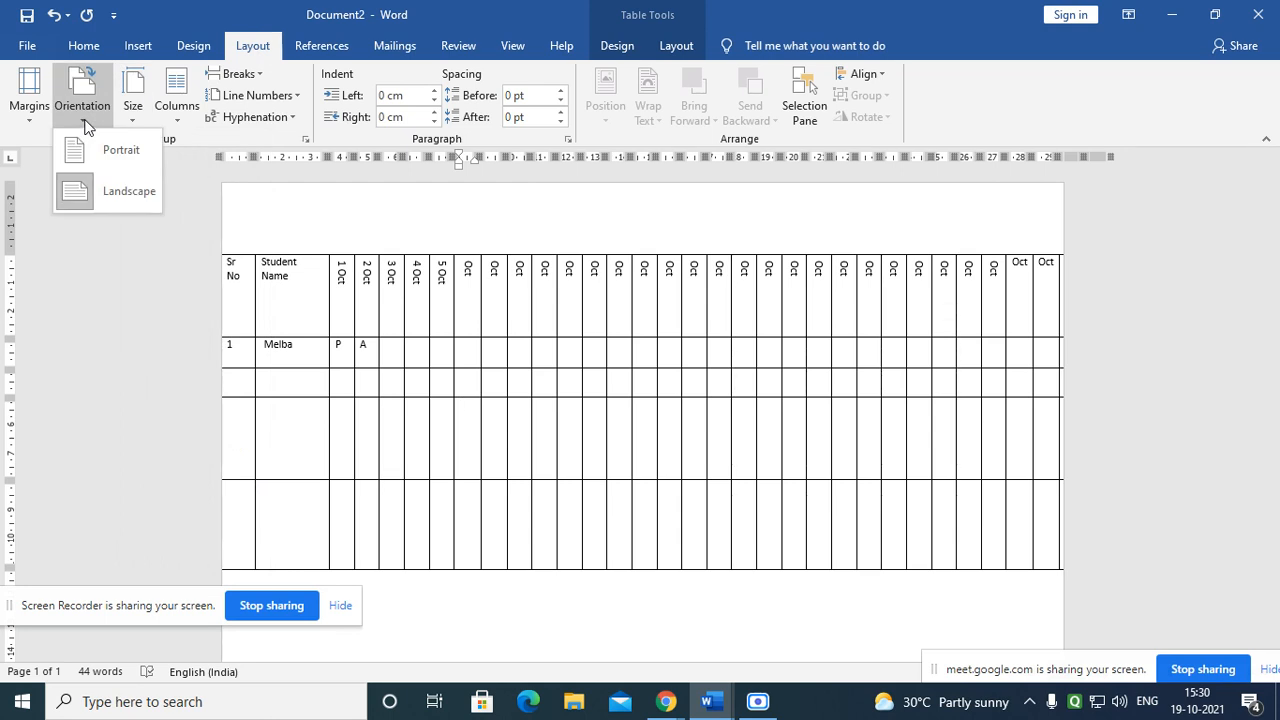
{"action": "left_click", "coordinate": [86, 125]}
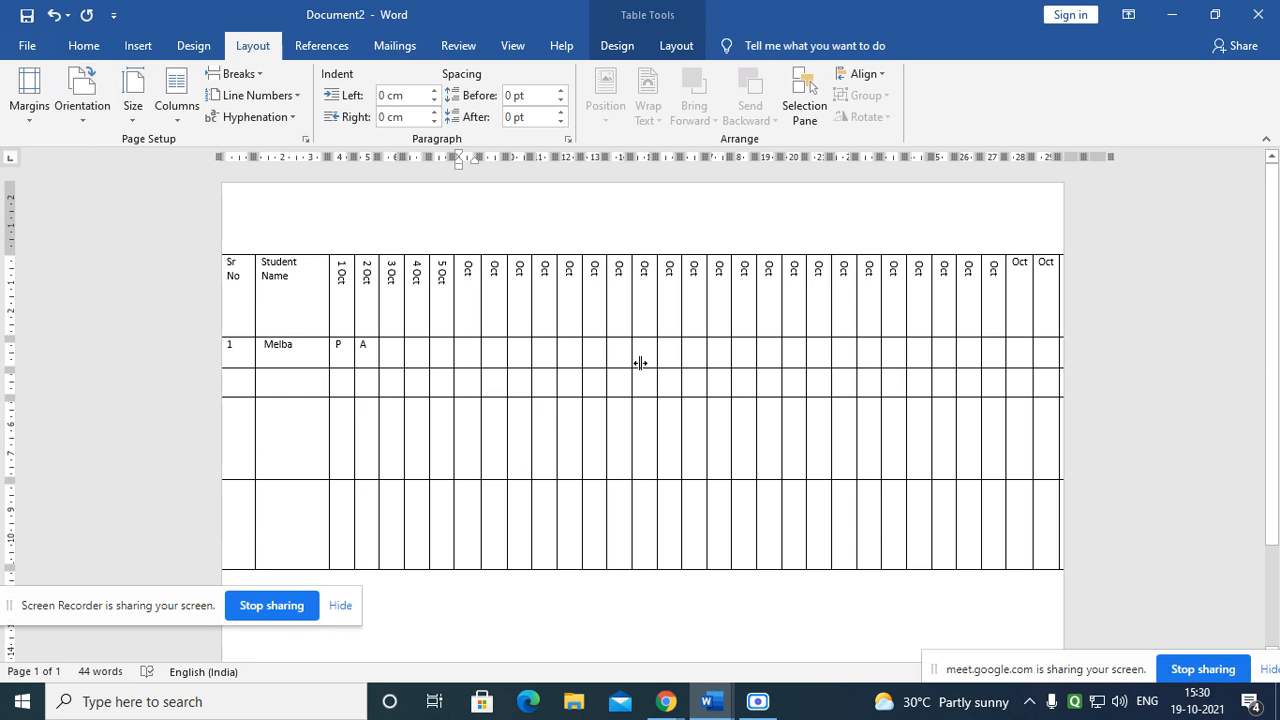
{"action": "scroll", "coordinate": [530, 385], "scroll_direction": "down", "scroll_amount": 1, "text": "ctrl"}
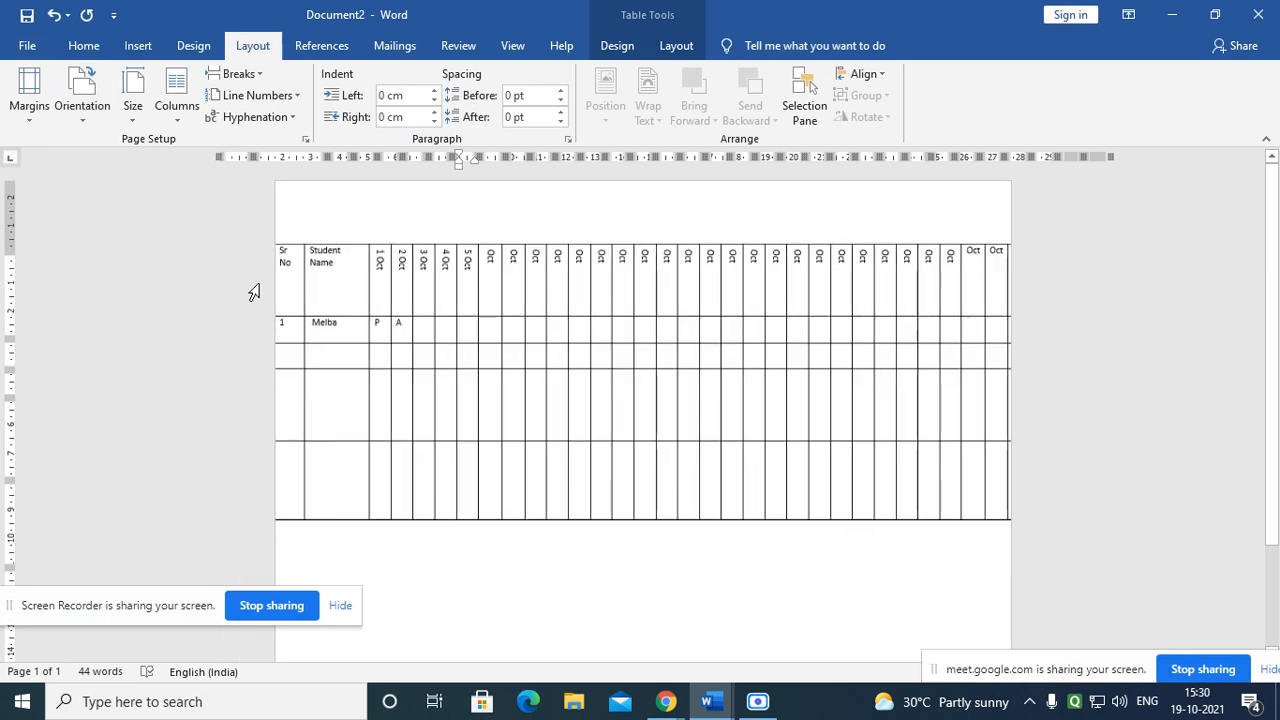
{"action": "left_click", "coordinate": [31, 122]}
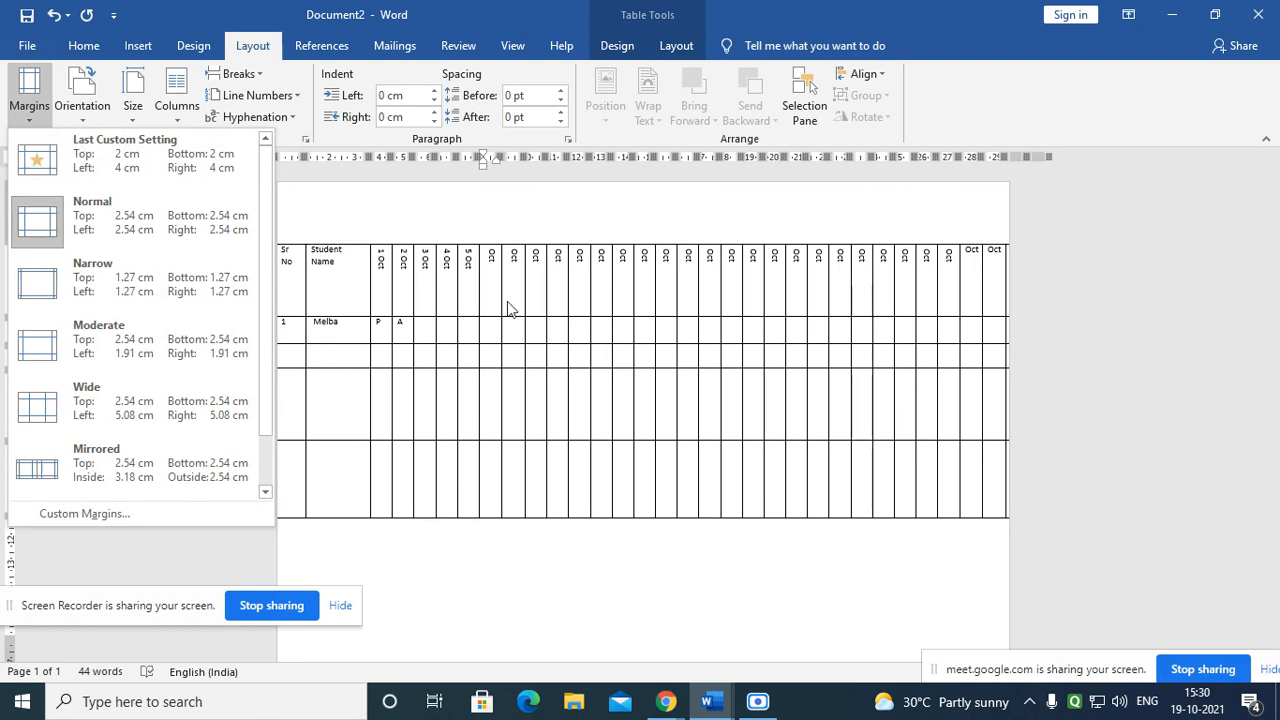
{"action": "left_click", "coordinate": [462, 228]}
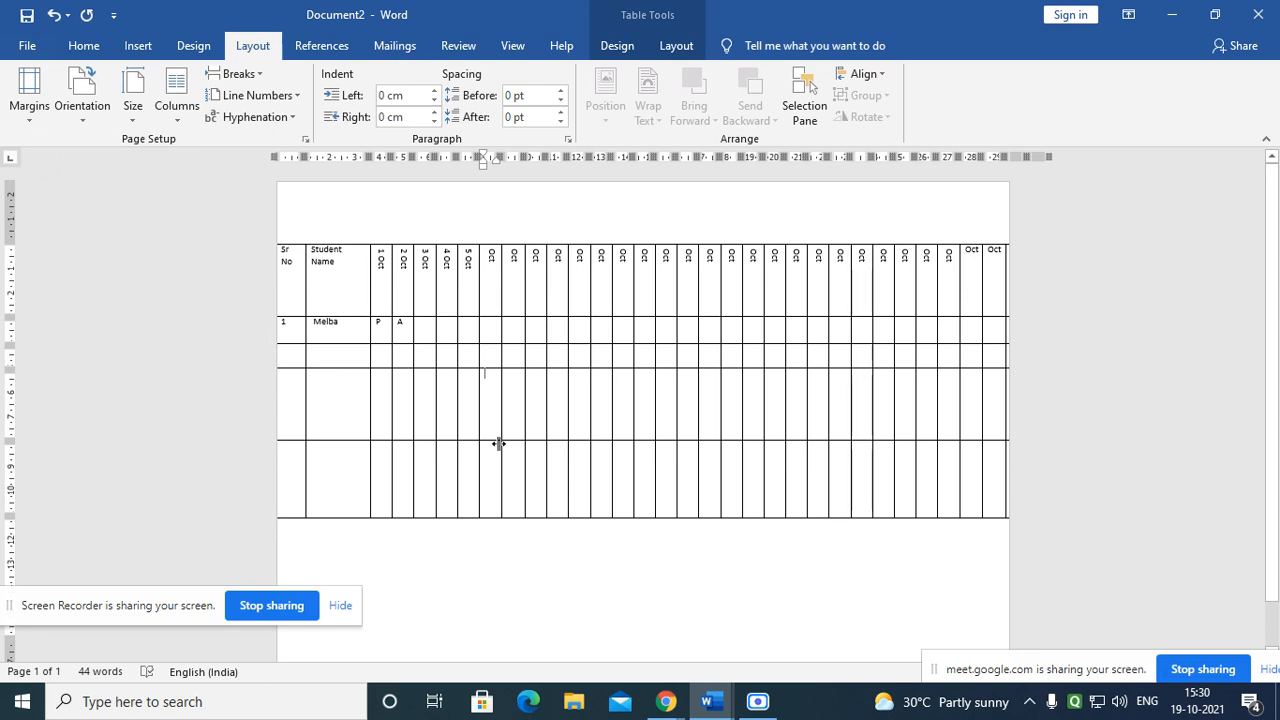
{"action": "scroll", "coordinate": [504, 493], "scroll_direction": "down", "scroll_amount": 1}
Step: Check the Document1 window and return to Document2
{"action": "mouse_move", "coordinate": [722, 705]}
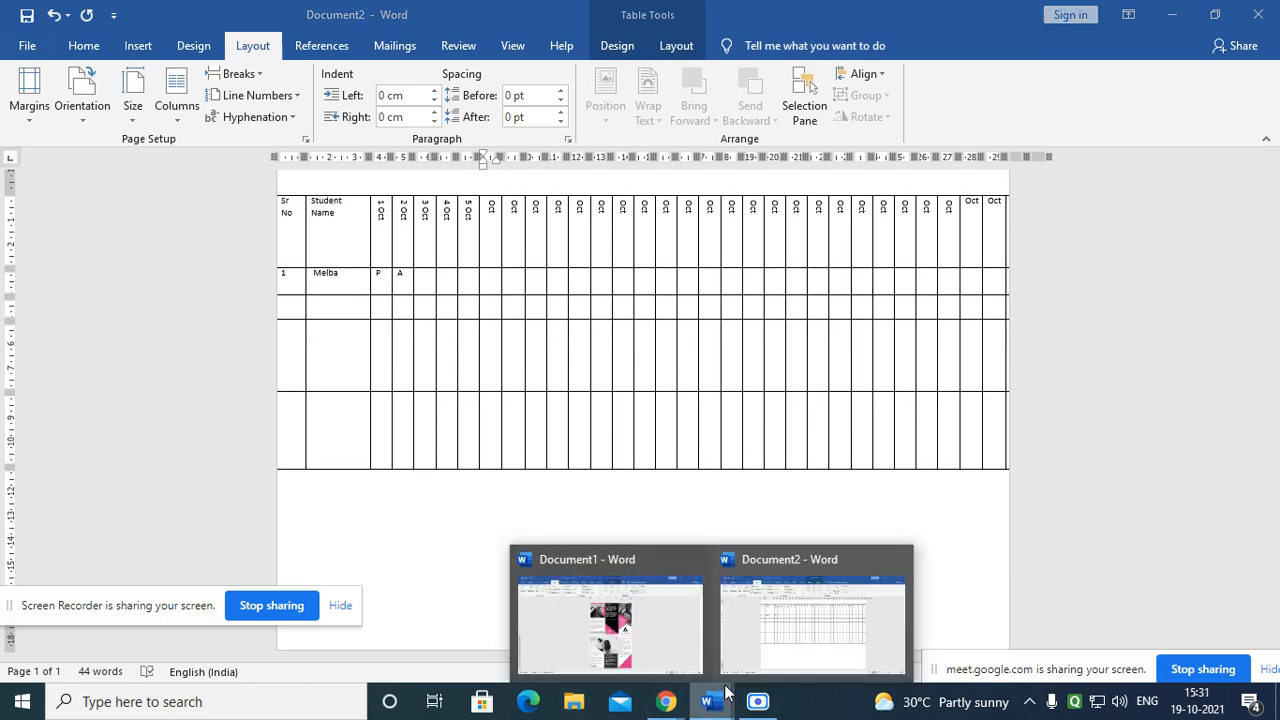
{"action": "left_click", "coordinate": [590, 620]}
{"action": "left_click", "coordinate": [757, 612]}
Step: Add blank lines below the attendance table until the document continues on a second page
{"action": "left_click", "coordinate": [523, 535]}
{"action": "key", "text": "Return"}
{"action": "key", "text": "Return"}
{"action": "key", "text": "Return"}
{"action": "key", "text": "Return"}
{"action": "key", "text": "Return"}
{"action": "key", "text": "Return"}
{"action": "key", "text": "Return"}
{"action": "key", "text": "Return"}
{"action": "key", "text": "Return"}
{"action": "key", "text": "Return"}
{"action": "key", "text": "Return"}
{"action": "scroll", "coordinate": [546, 543], "scroll_direction": "down", "scroll_amount": 5}
{"action": "scroll", "coordinate": [386, 407], "scroll_direction": "up", "scroll_amount": 2}
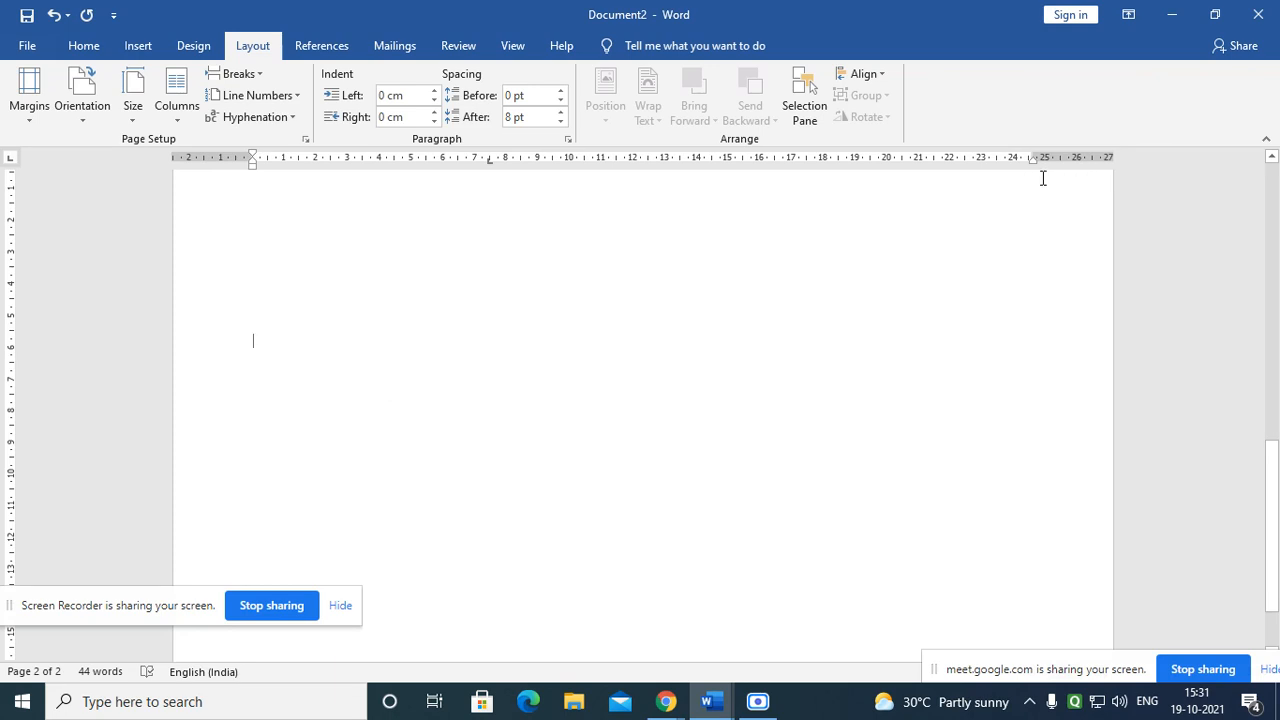
{"action": "scroll", "coordinate": [355, 395], "scroll_direction": "up", "scroll_amount": 2}
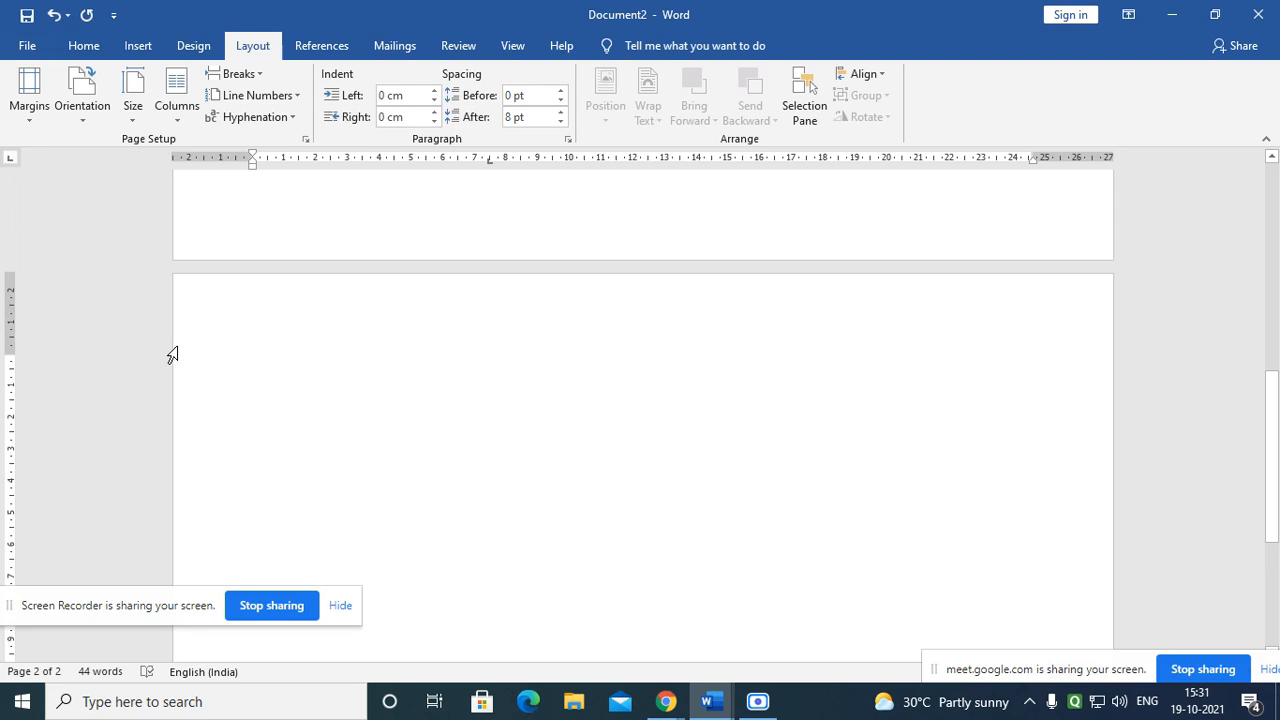
{"action": "scroll", "coordinate": [176, 353], "scroll_direction": "down", "scroll_amount": 3}
{"action": "scroll", "coordinate": [176, 353], "scroll_direction": "down", "scroll_amount": 2}
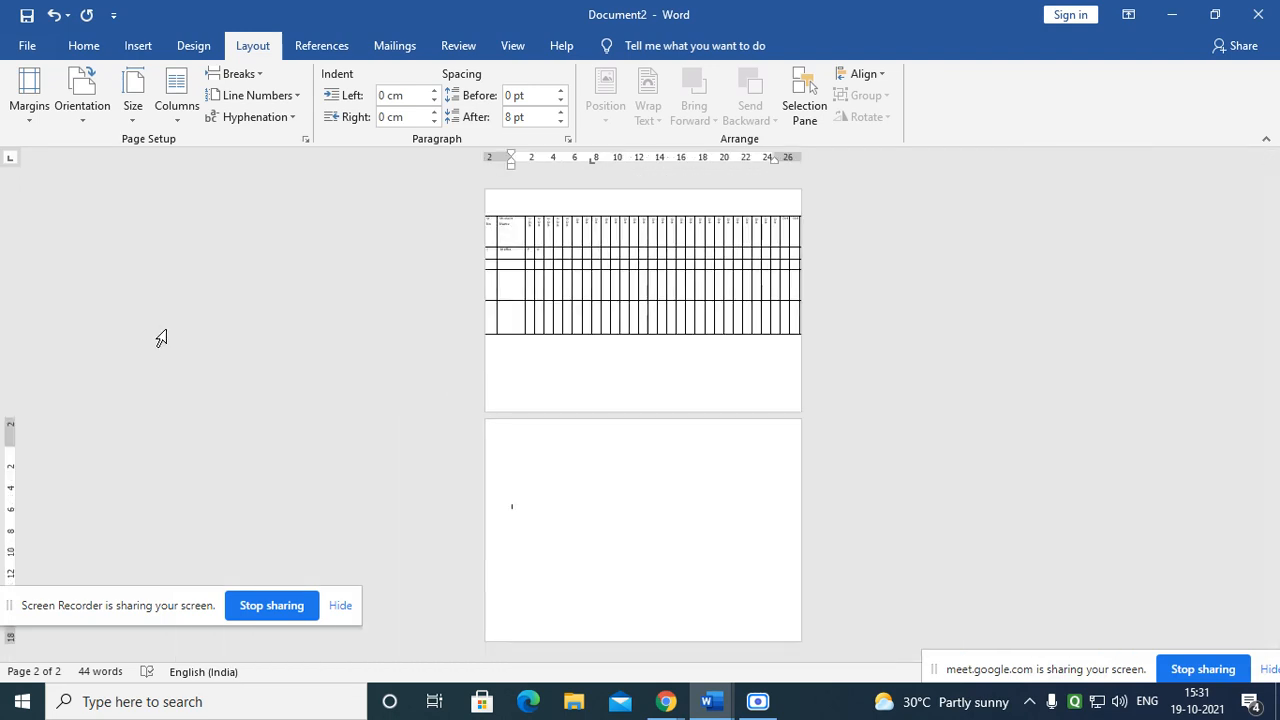
Step: Draw a large rectangle shape on the second page, filling the area inside the page margins
{"action": "left_click", "coordinate": [88, 47]}
{"action": "left_click", "coordinate": [138, 46]}
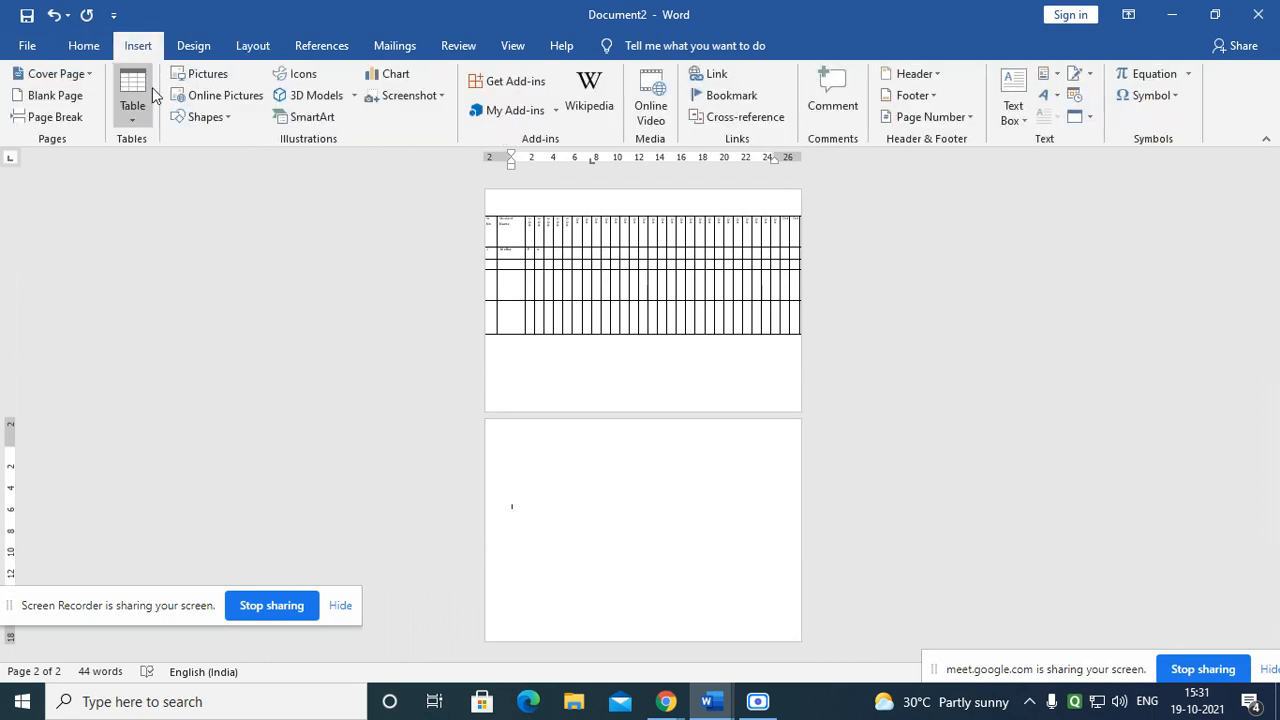
{"action": "left_click", "coordinate": [205, 117]}
{"action": "left_click", "coordinate": [222, 165]}
{"action": "mouse_move", "coordinate": [511, 453]}
{"action": "left_mouse_down"}
{"action": "mouse_move", "coordinate": [604, 568]}
{"action": "mouse_move", "coordinate": [774, 589]}
{"action": "mouse_move", "coordinate": [779, 620]}
{"action": "left_mouse_up"}
{"action": "left_click_drag", "start_coordinate": [511, 452], "coordinate": [511, 445]}
{"action": "scroll", "coordinate": [951, 554], "scroll_direction": "up", "scroll_amount": 1}
{"action": "scroll", "coordinate": [934, 556], "scroll_direction": "down", "scroll_amount": 1}
{"action": "left_click", "coordinate": [991, 540]}
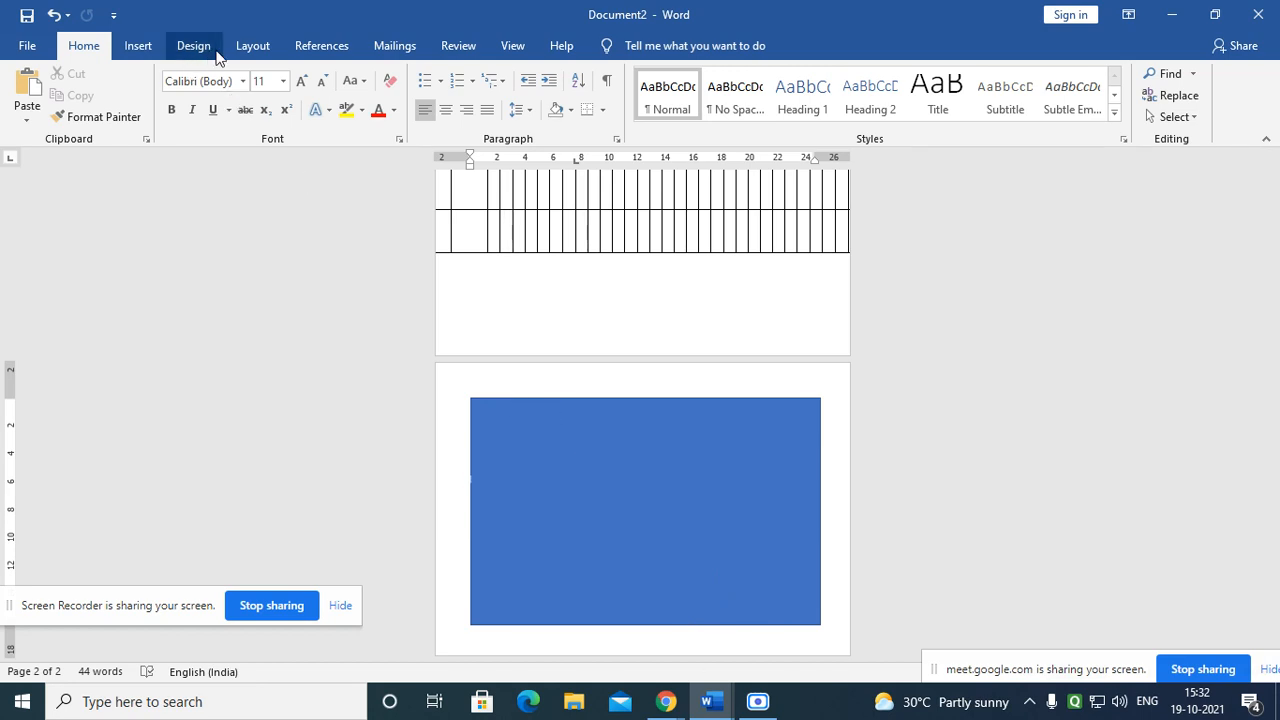
Step: Define custom page margins with the top and bottom margins set to 0.5 cm
{"action": "left_click", "coordinate": [250, 48]}
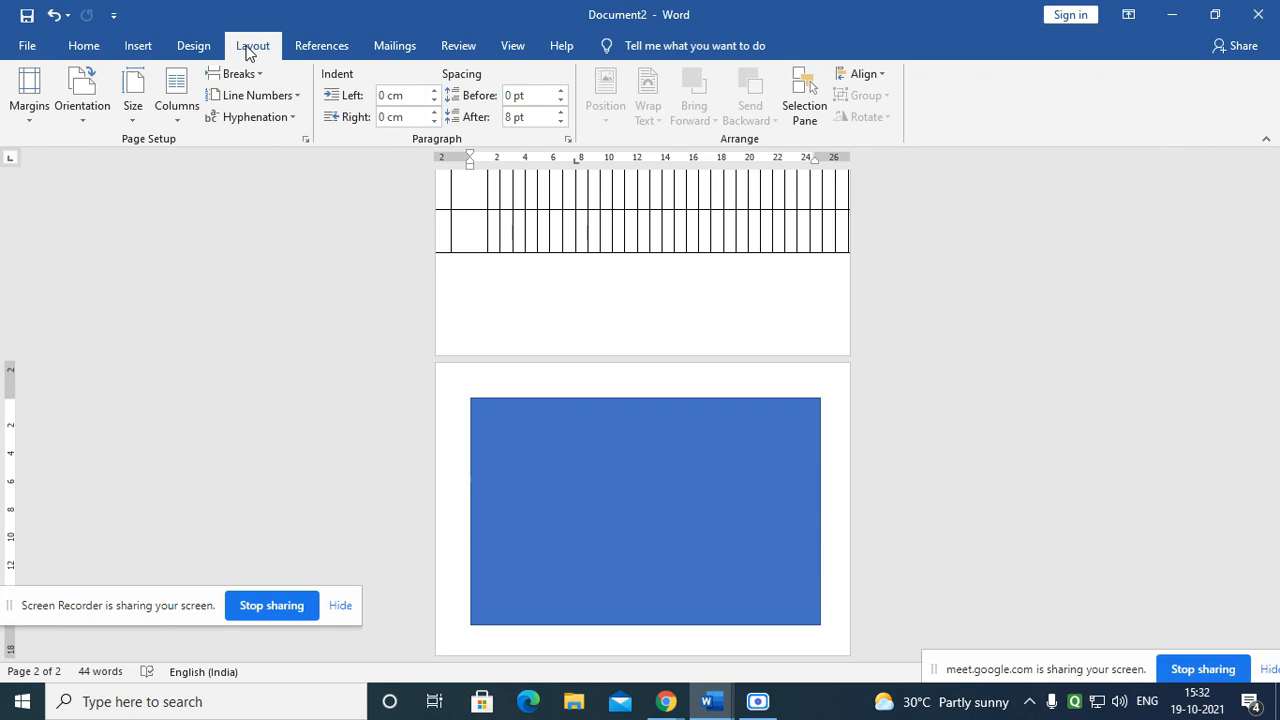
{"action": "left_click", "coordinate": [30, 118]}
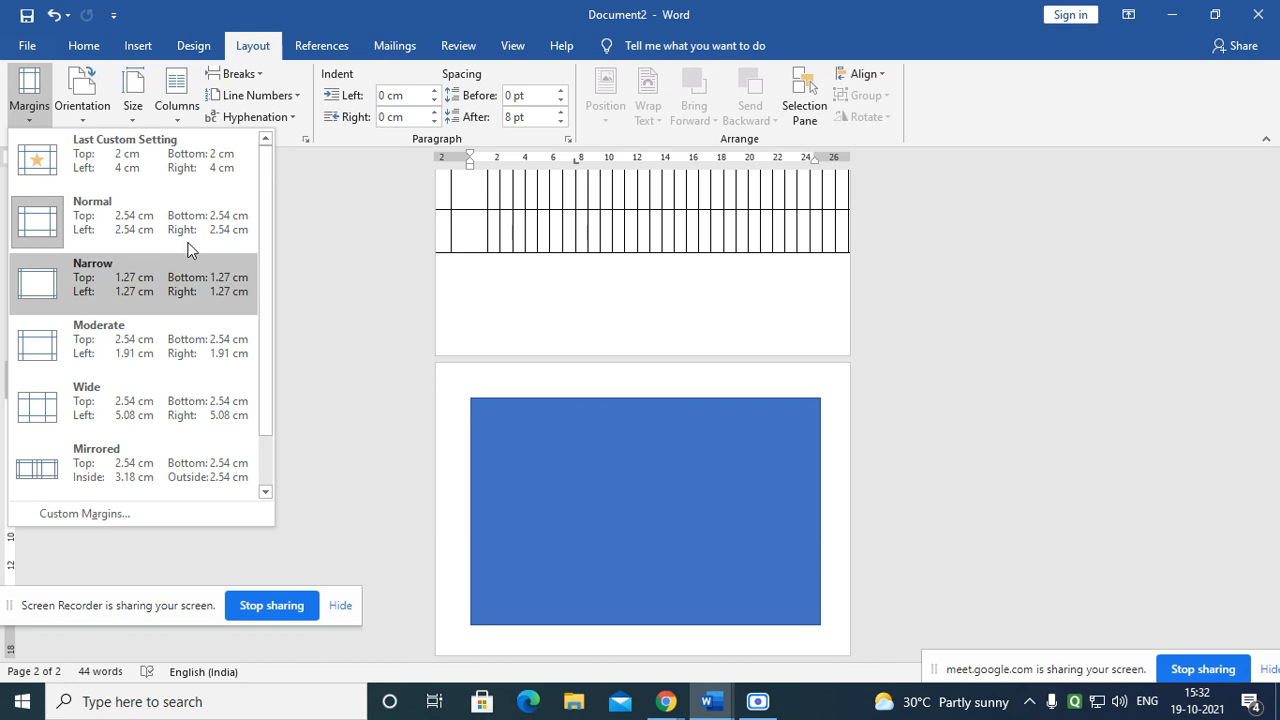
{"action": "left_click", "coordinate": [28, 112]}
{"action": "left_click", "coordinate": [31, 118]}
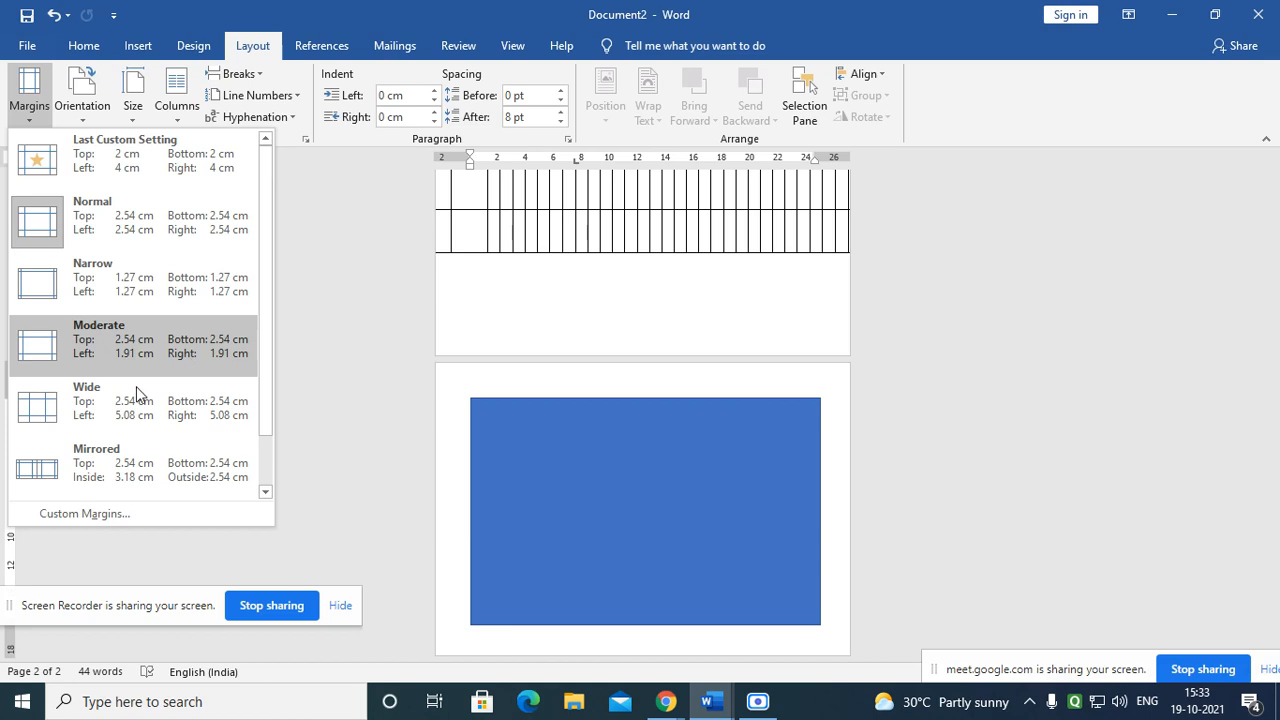
{"action": "left_click", "coordinate": [113, 520]}
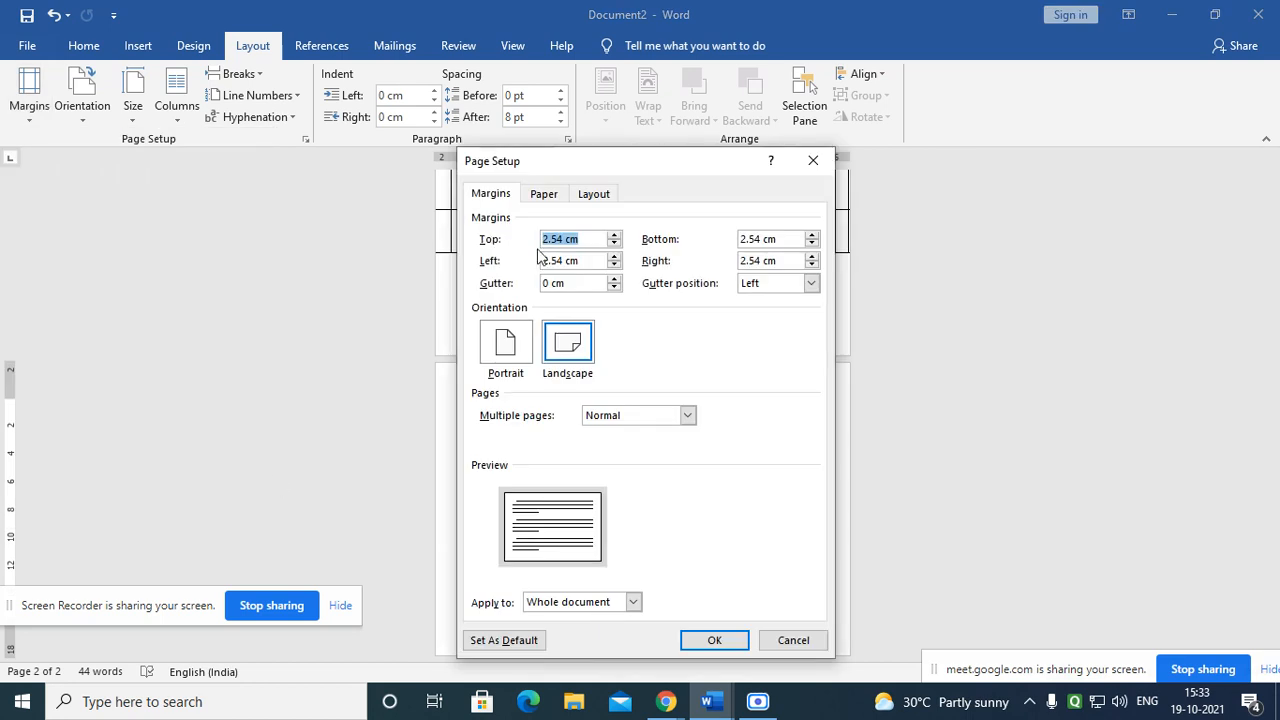
{"action": "left_click", "coordinate": [566, 239]}
{"action": "left_click_drag", "start_coordinate": [566, 239], "coordinate": [506, 239]}
{"action": "type", "text": "0.5"}
{"action": "key", "text": "Tab"}
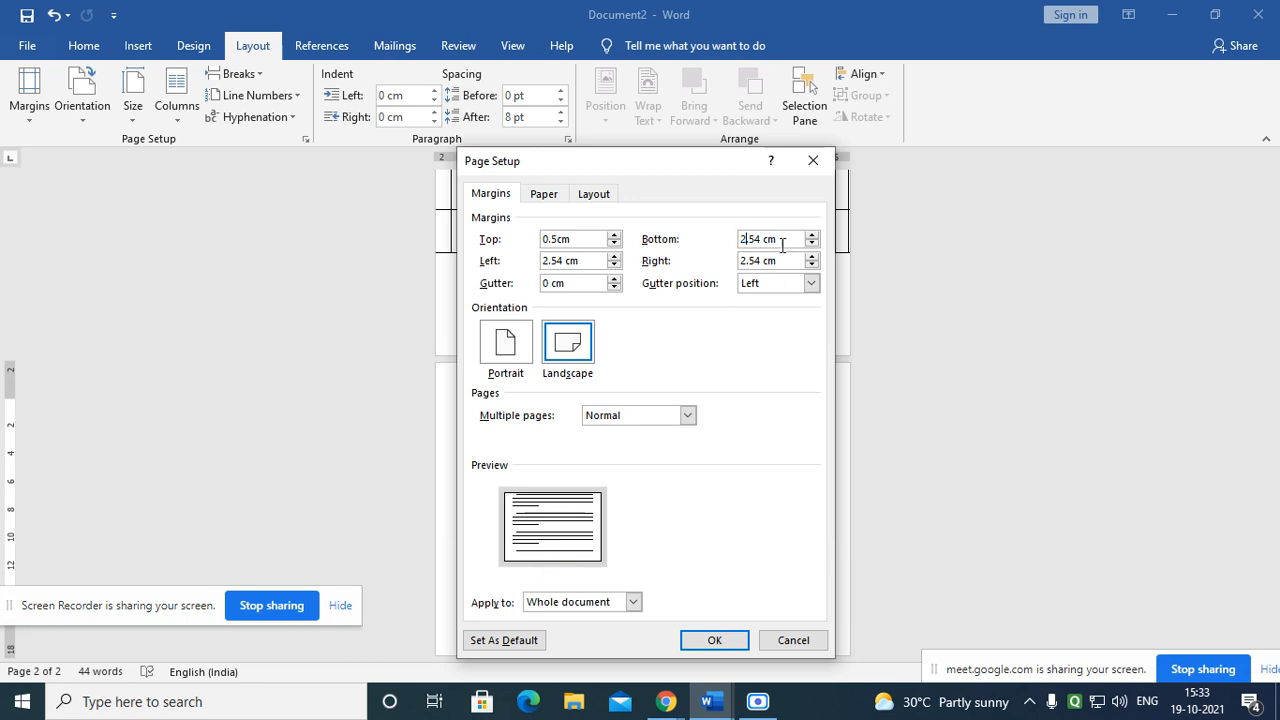
{"action": "left_click_drag", "start_coordinate": [762, 241], "coordinate": [716, 240]}
{"action": "type", "text": "0.5"}
{"action": "key", "text": "Tab"}
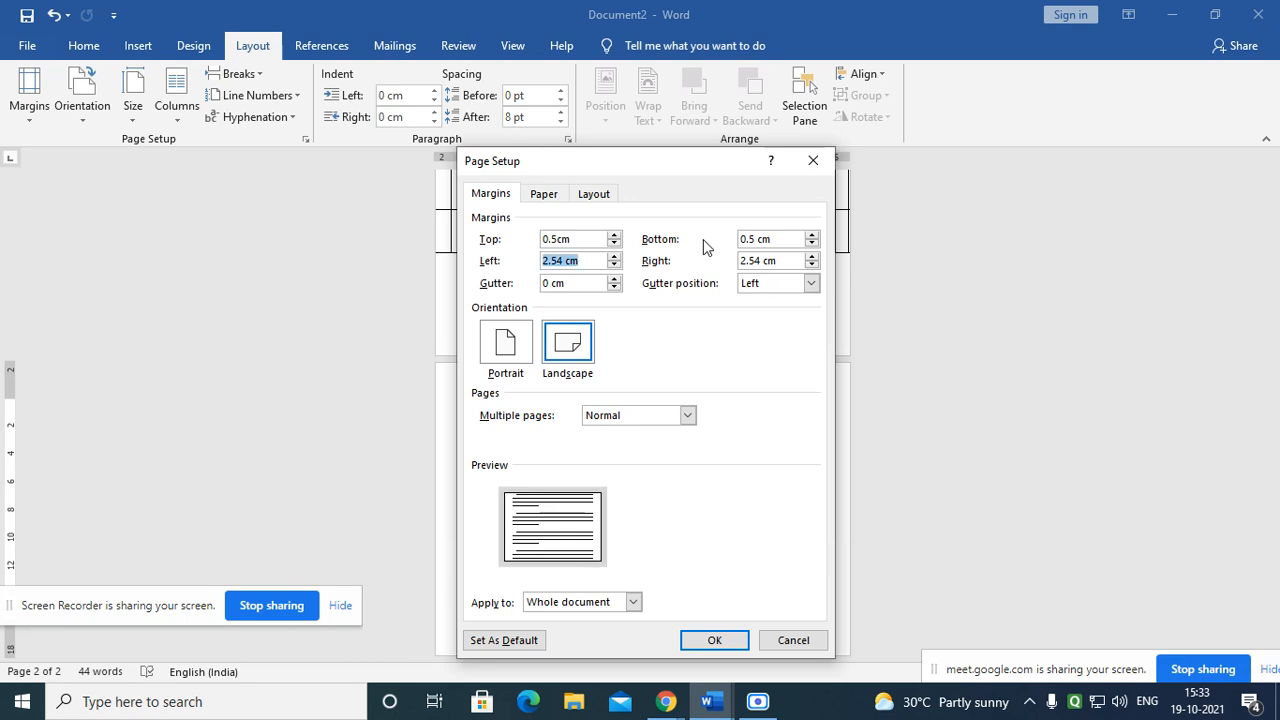
Step: Set the left and right page margins to 0.5 cm and apply the custom margins to the whole document
{"action": "left_click", "coordinate": [565, 264]}
{"action": "left_click_drag", "start_coordinate": [573, 262], "coordinate": [533, 260]}
{"action": "type", "text": "0.5"}
{"action": "key", "text": "Tab"}
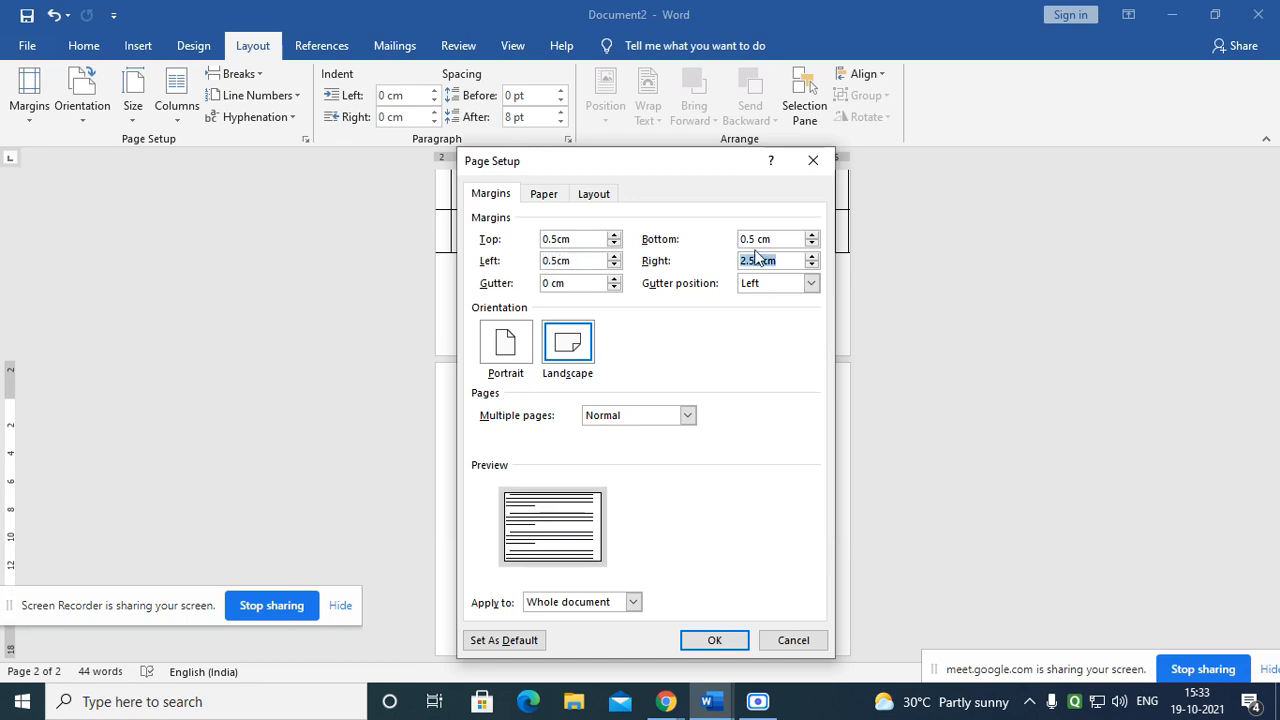
{"action": "left_click_drag", "start_coordinate": [749, 262], "coordinate": [697, 258]}
{"action": "type", "text": "0.5"}
{"action": "key", "text": "Tab"}
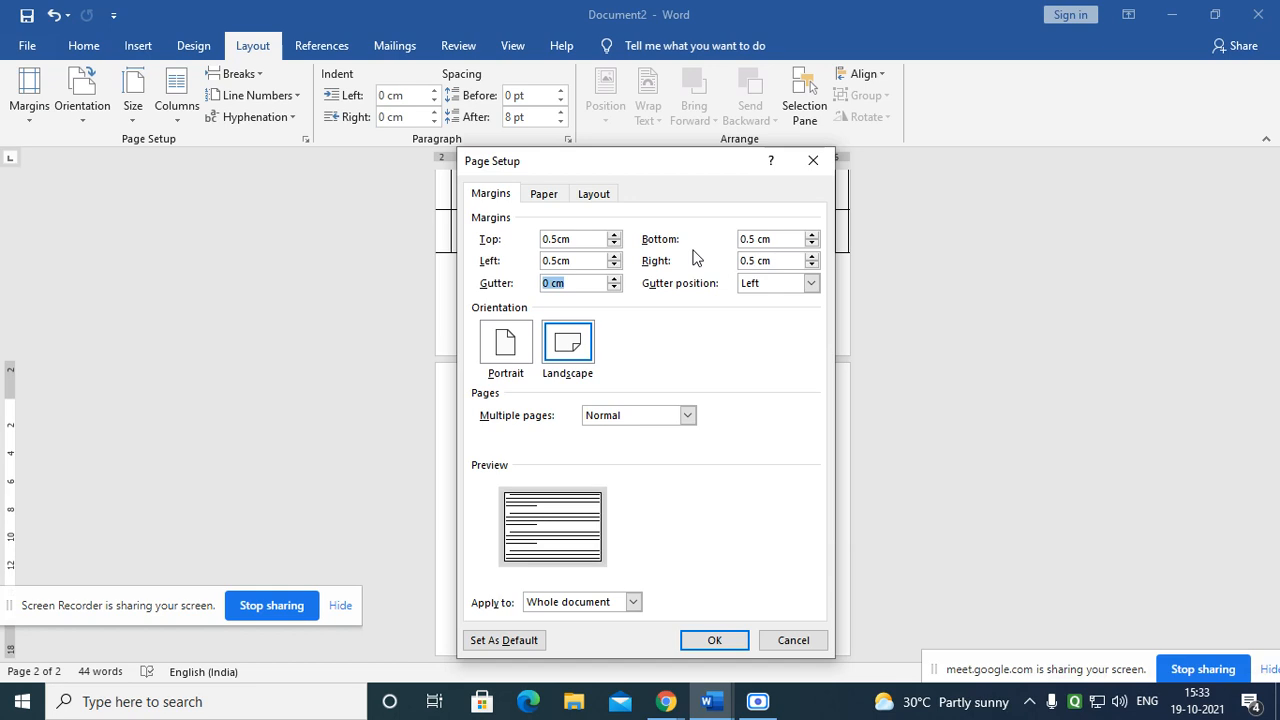
{"action": "left_click", "coordinate": [726, 641]}
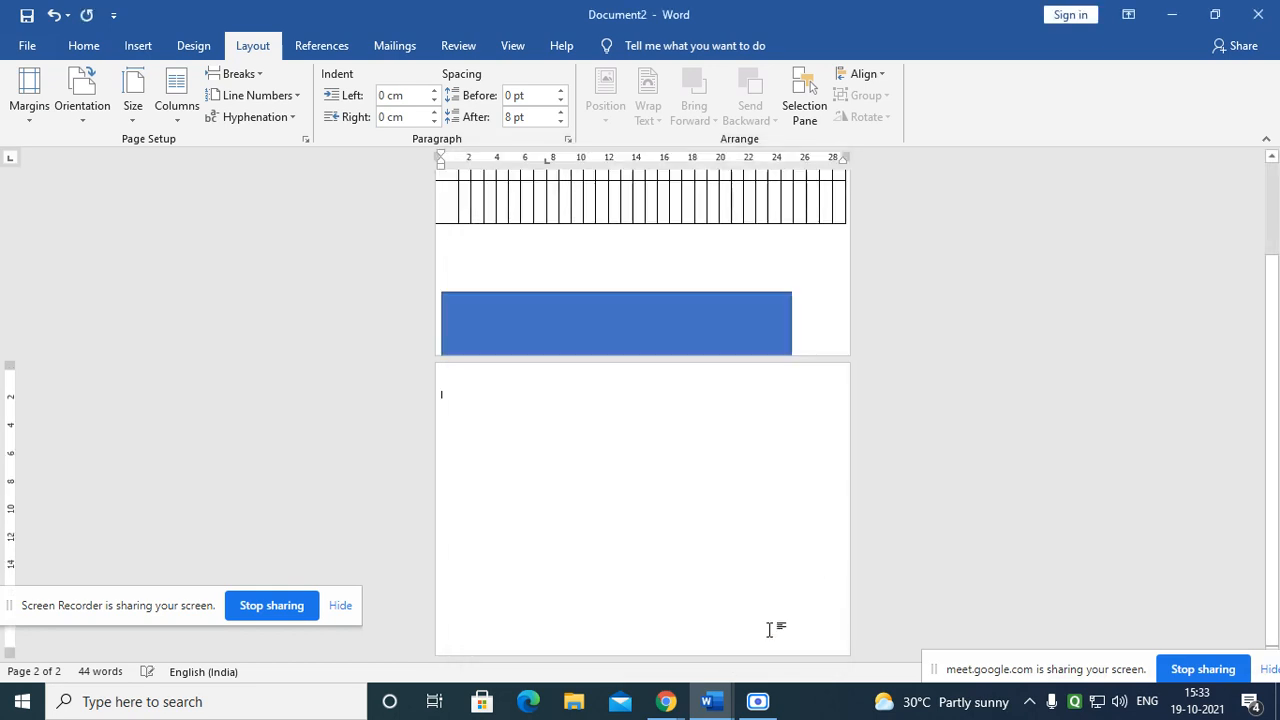
Step: Examine the rectangle and pages under the custom margins, and review the saved margin setting and orientation options
{"action": "scroll", "coordinate": [296, 424], "scroll_direction": "up", "scroll_amount": 8}
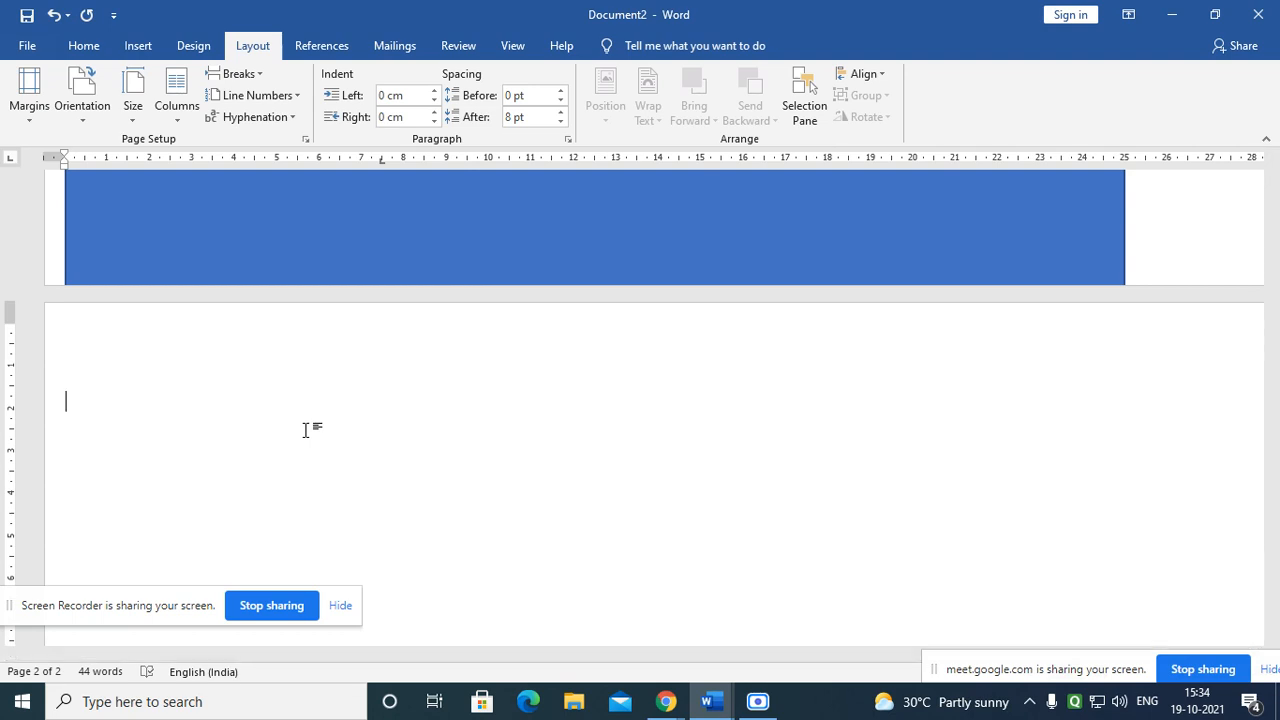
{"action": "scroll", "coordinate": [281, 400], "scroll_direction": "down", "scroll_amount": 4, "text": "ctrl"}
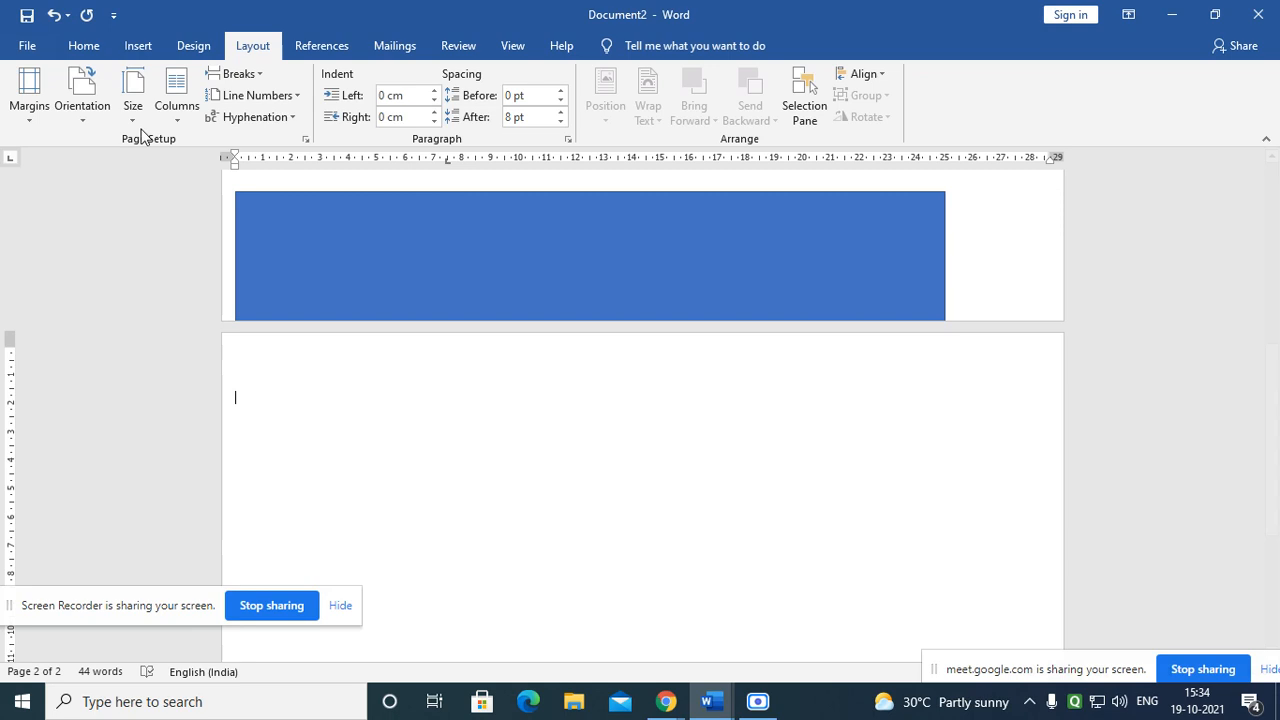
{"action": "left_click", "coordinate": [30, 128]}
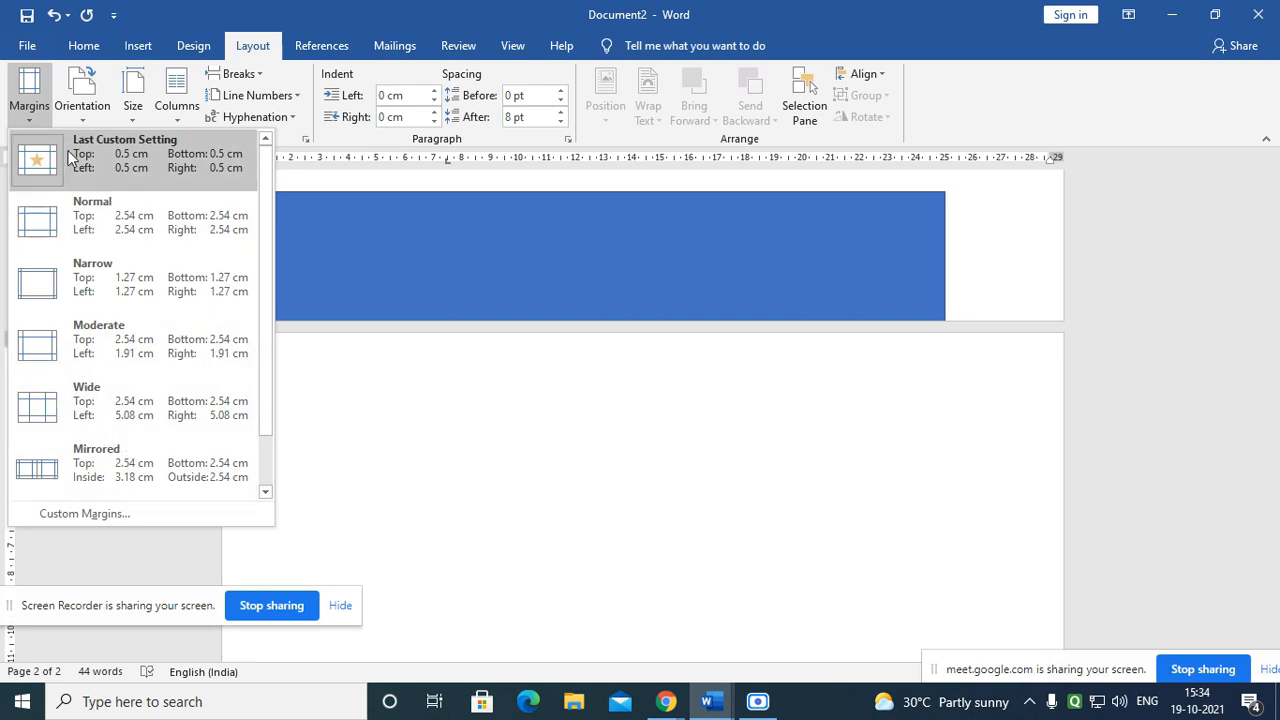
{"action": "left_click", "coordinate": [84, 112]}
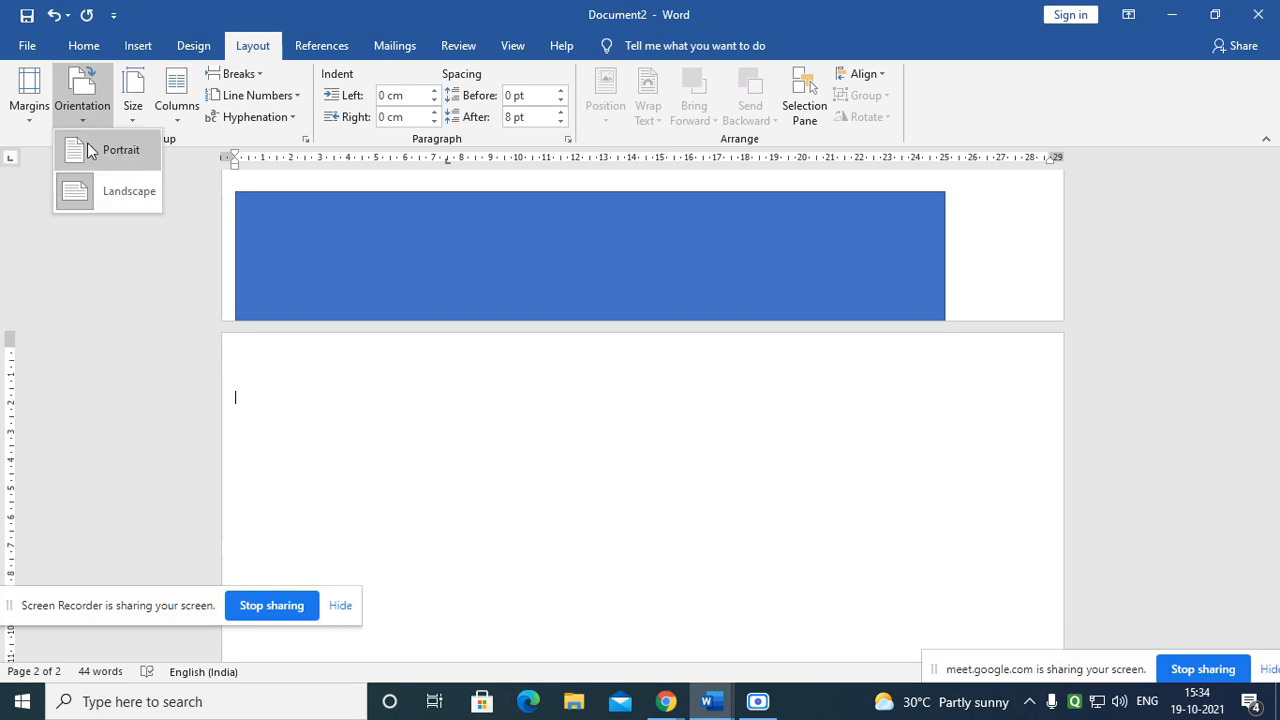
{"action": "scroll", "coordinate": [286, 316], "scroll_direction": "down", "scroll_amount": 1}
{"action": "scroll", "coordinate": [286, 316], "scroll_direction": "down", "scroll_amount": 3}
{"action": "scroll", "coordinate": [281, 324], "scroll_direction": "down", "scroll_amount": 4}
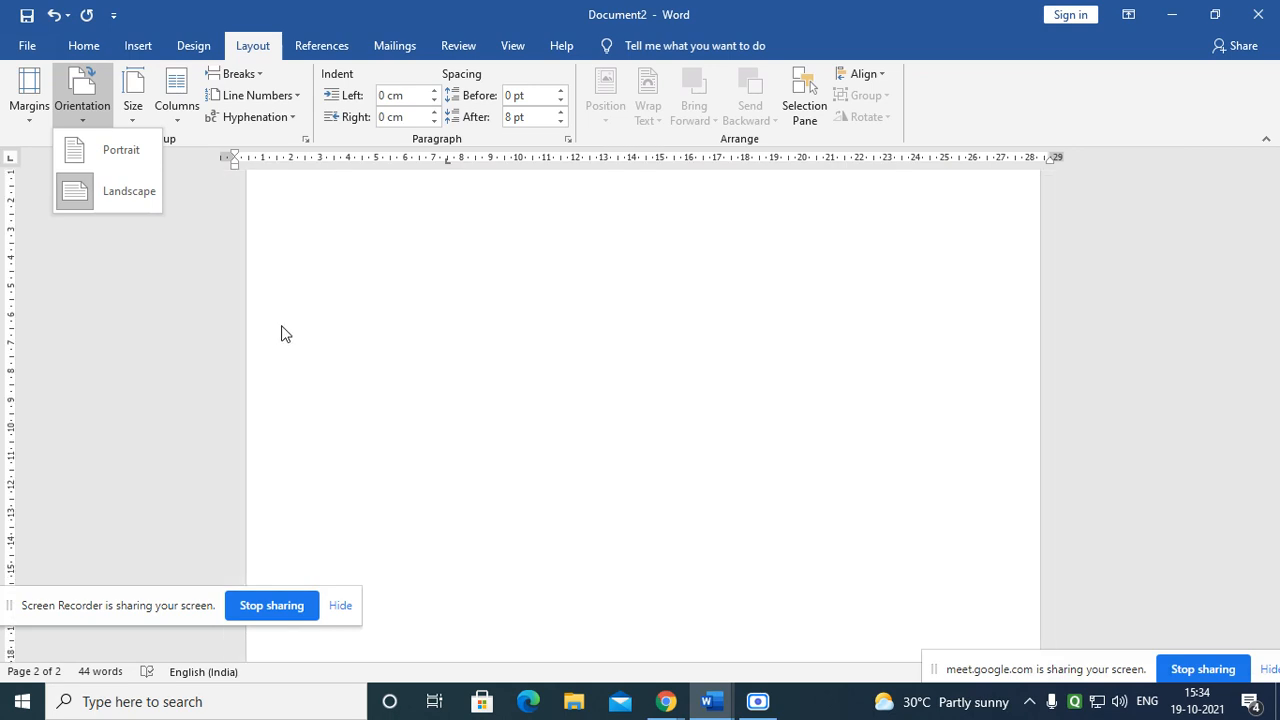
Step: Demonstrate the Tabloid paper size with the table and rectangle, and restore A4
{"action": "left_click", "coordinate": [136, 119]}
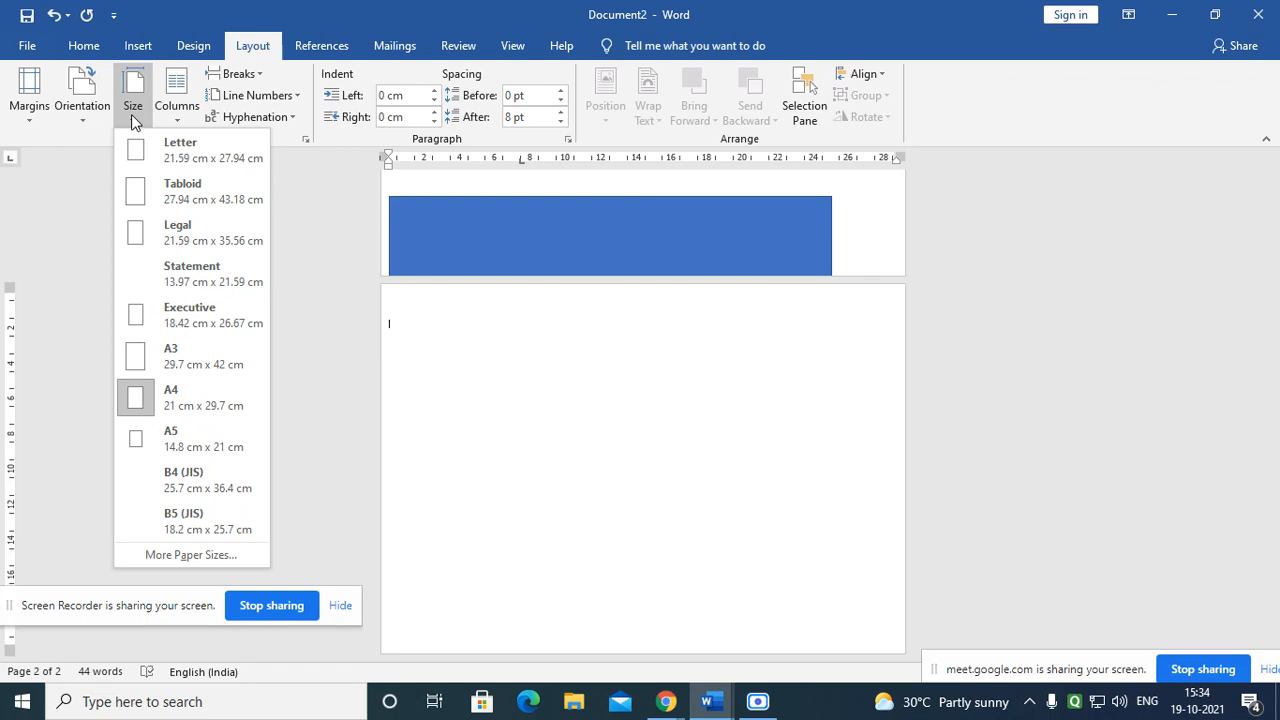
{"action": "left_click", "coordinate": [198, 190]}
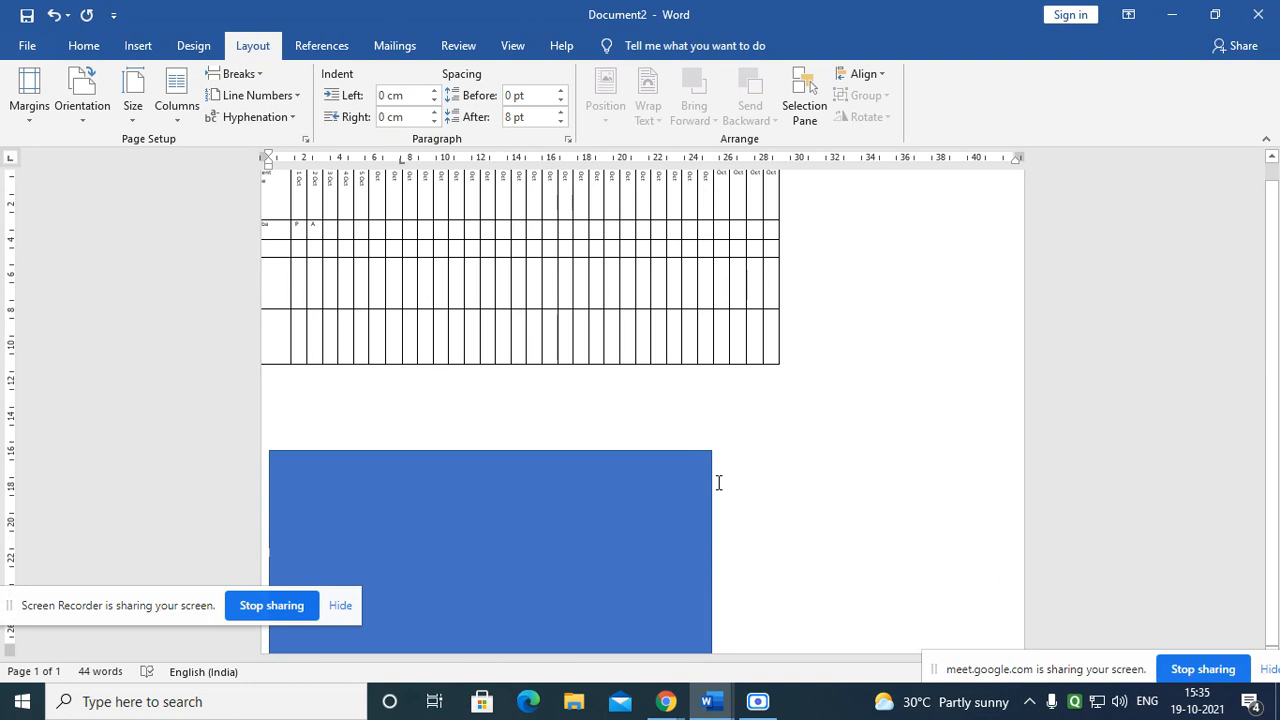
{"action": "scroll", "coordinate": [648, 424], "scroll_direction": "up", "scroll_amount": 1}
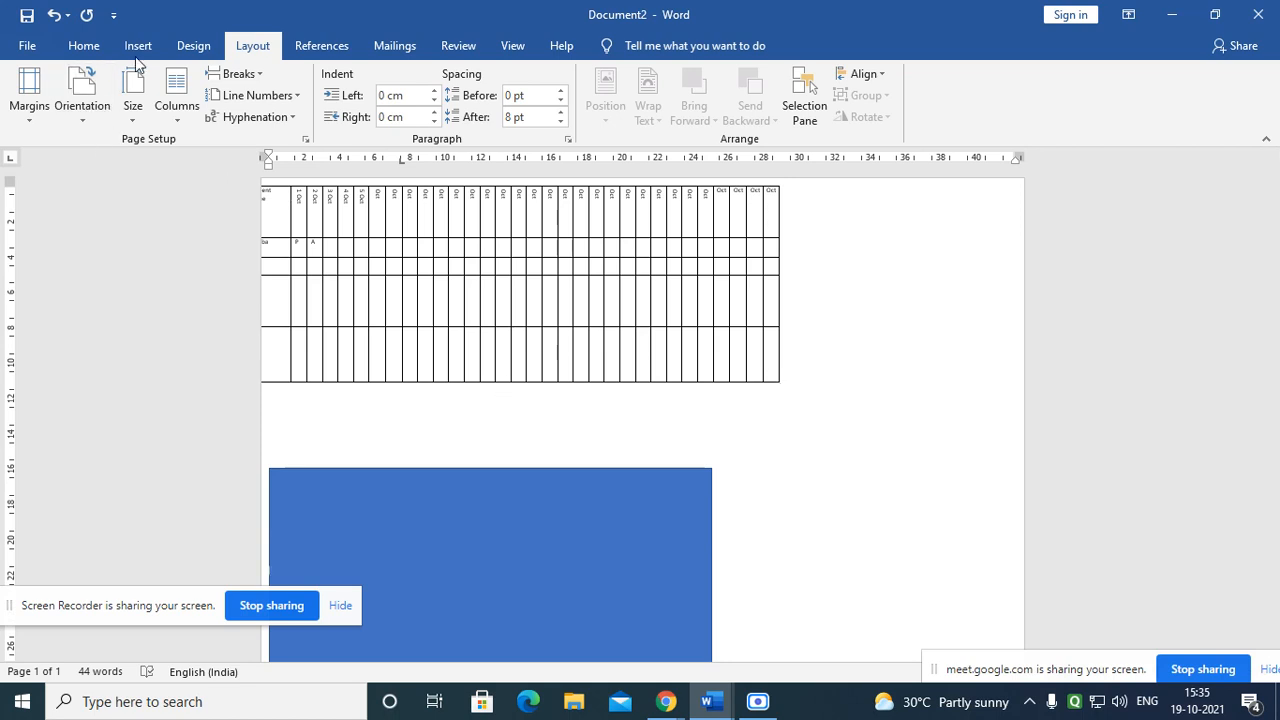
{"action": "left_click", "coordinate": [133, 110]}
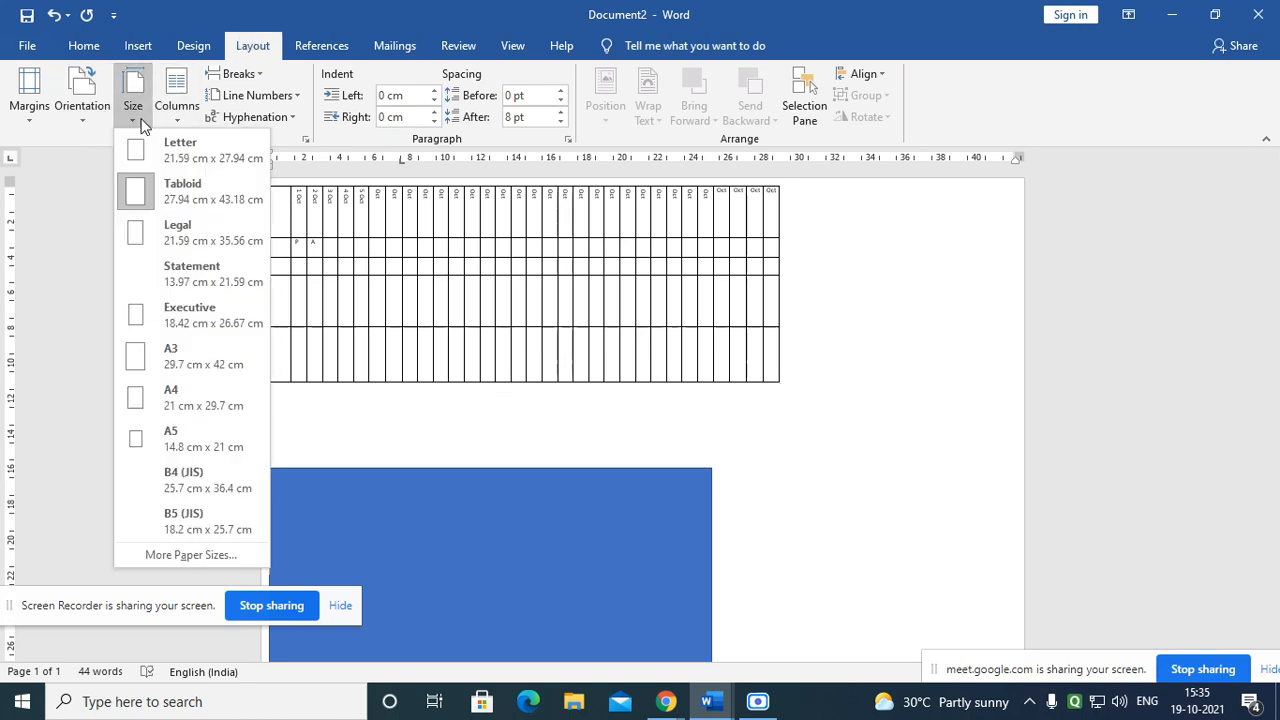
{"action": "left_click", "coordinate": [181, 408]}
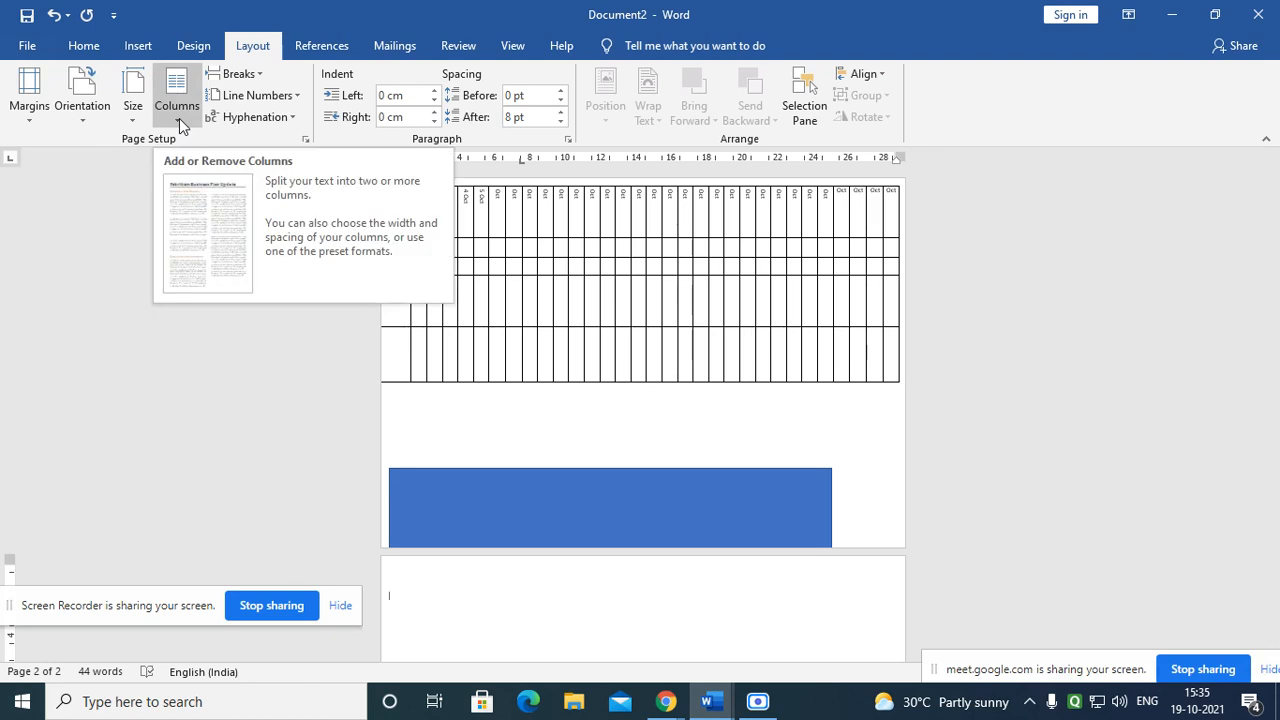
Step: Increase the text size to 24 at the insertion point on the empty second page
{"action": "scroll", "coordinate": [194, 240], "scroll_direction": "down", "scroll_amount": 3}
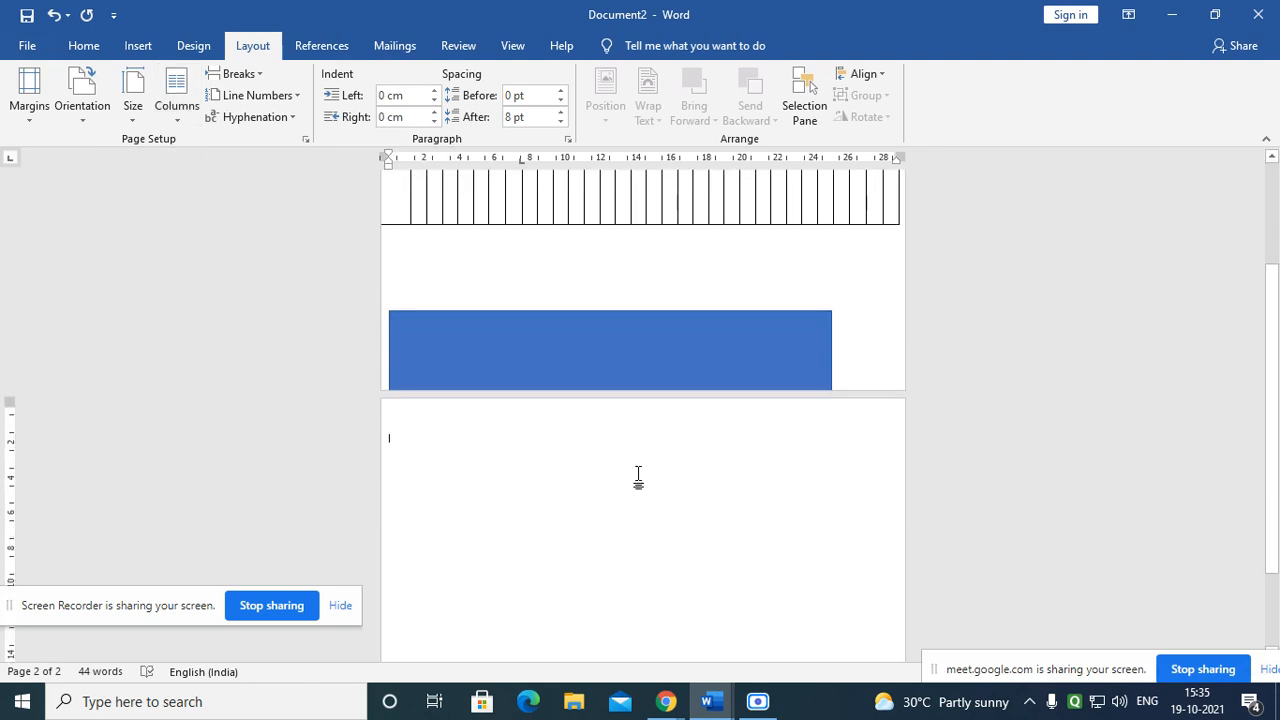
{"action": "scroll", "coordinate": [435, 495], "scroll_direction": "up", "scroll_amount": 9, "text": "ctrl"}
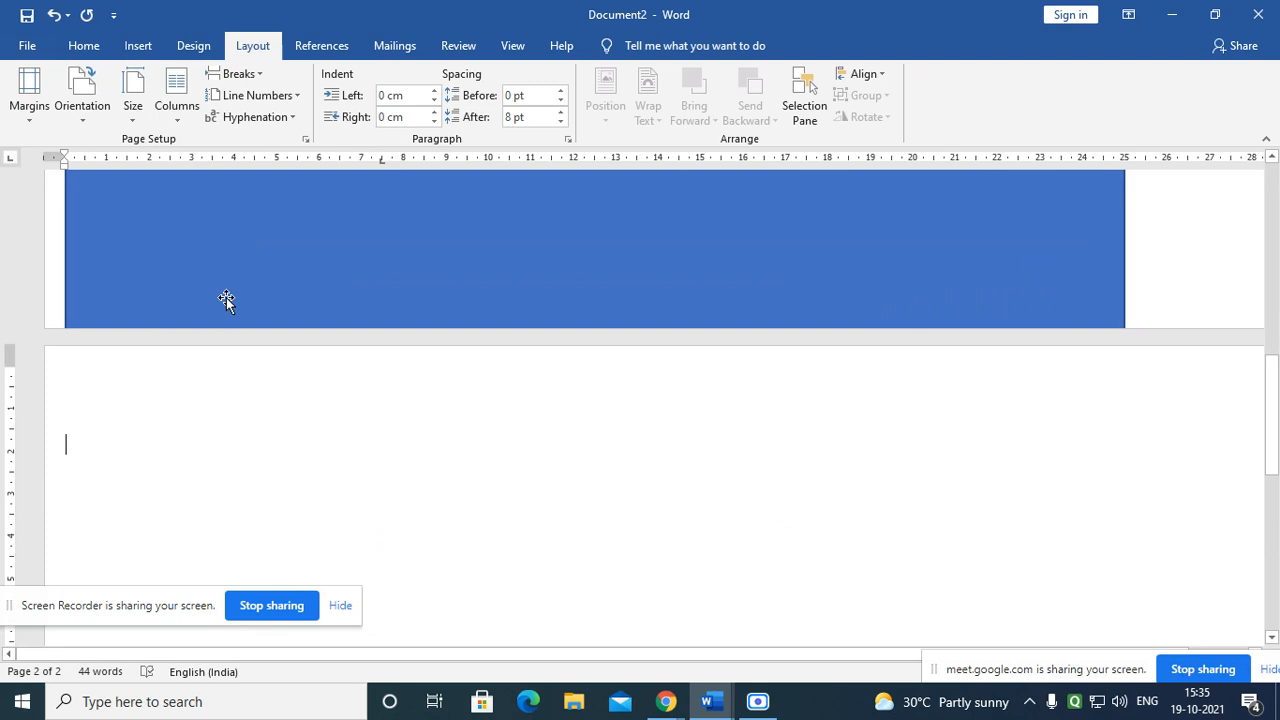
{"action": "left_click", "coordinate": [76, 47]}
{"action": "left_click", "coordinate": [301, 81]}
{"action": "left_click", "coordinate": [301, 81]}
{"action": "left_click", "coordinate": [301, 81]}
{"action": "left_click", "coordinate": [300, 82]}
{"action": "left_click", "coordinate": [299, 83]}
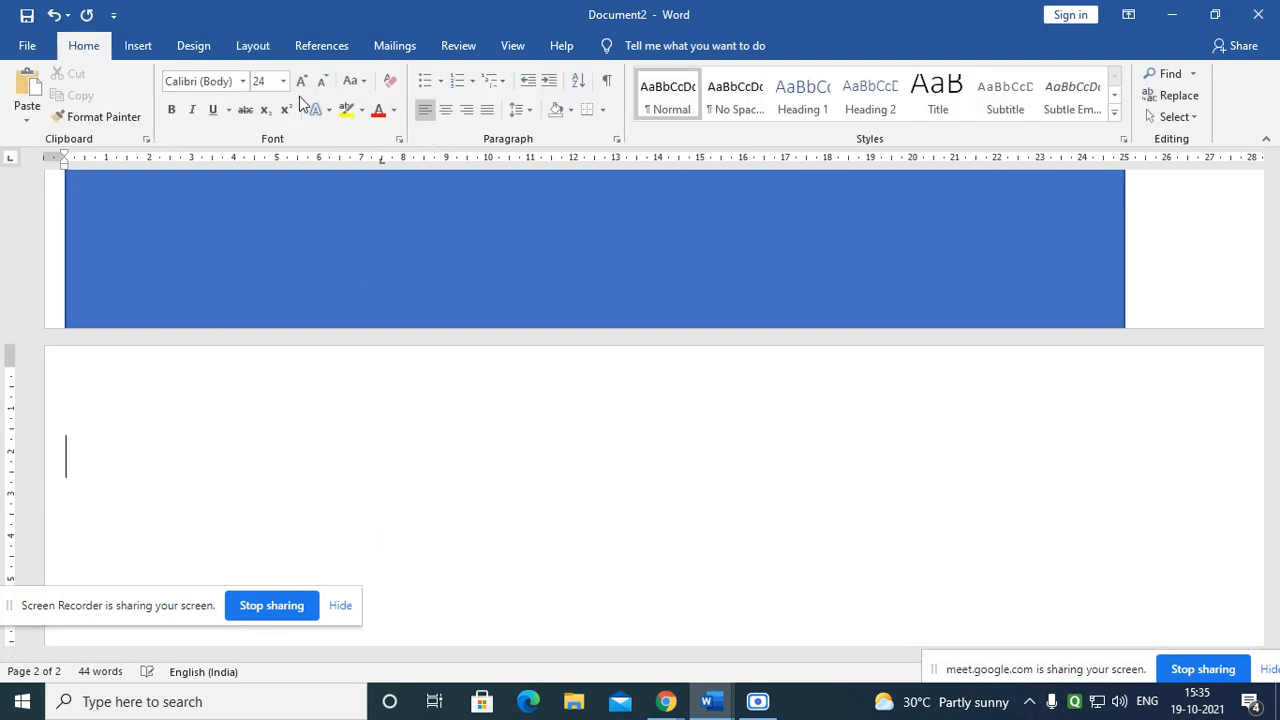
Step: Enter the heading "Layout Menu" on the second page and start a new line below it
{"action": "type", "text": "Layout Meny"}
{"action": "key", "text": "BackSpace"}
{"action": "type", "text": "u"}
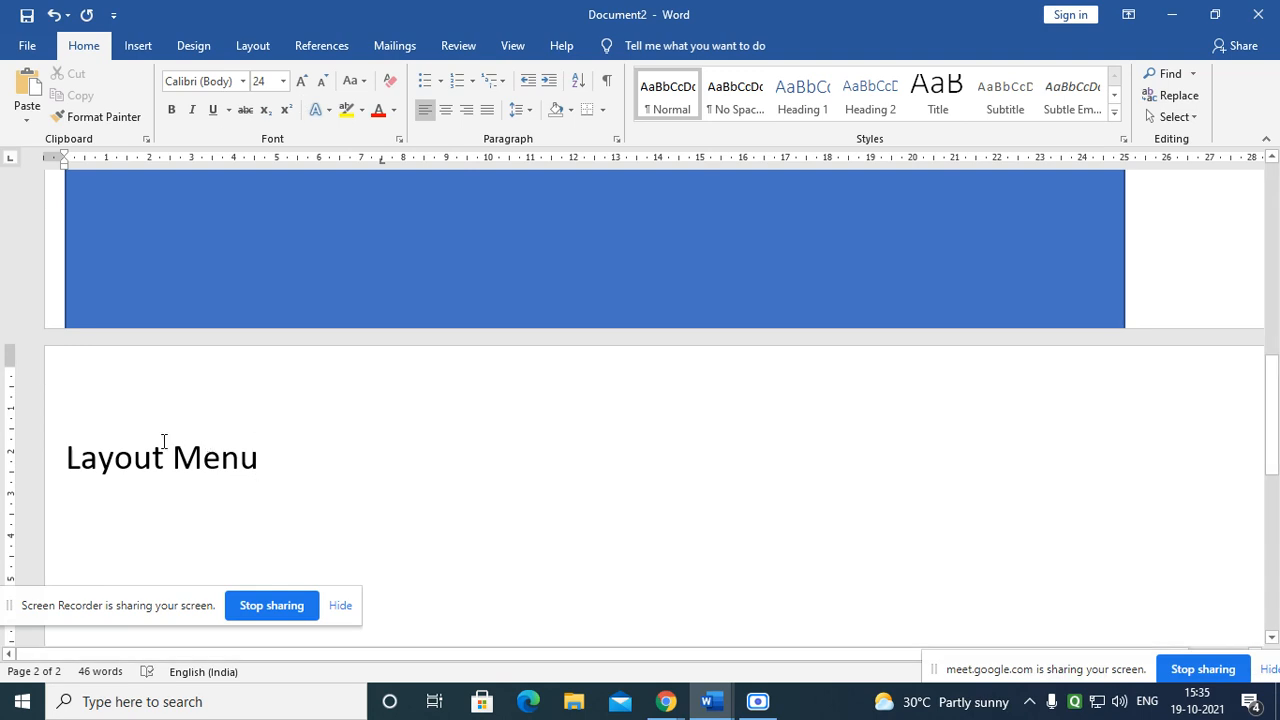
{"action": "left_click_drag", "start_coordinate": [67, 458], "coordinate": [256, 460]}
{"action": "left_click", "coordinate": [62, 468]}
{"action": "left_click", "coordinate": [300, 470]}
{"action": "key", "text": "Return"}
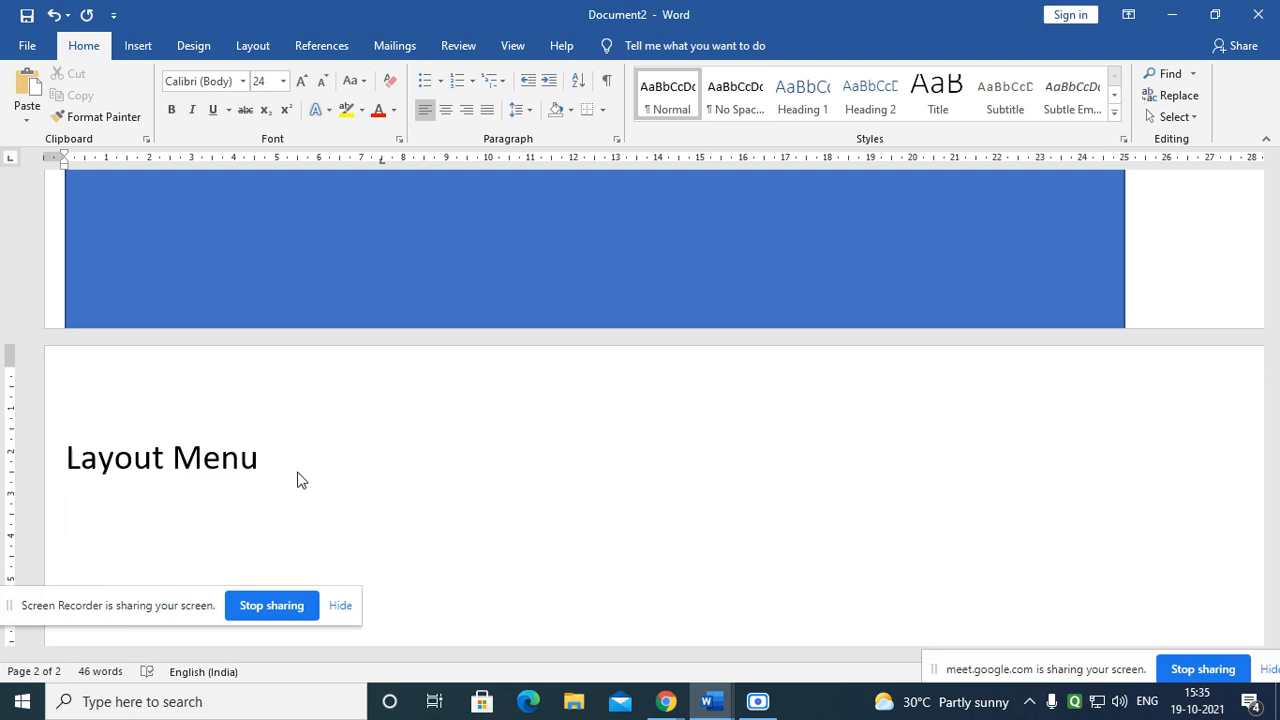
Step: Add the lines "Margins" and "Paper Size" below the Layout Menu heading
{"action": "type", "text": "Margins"}
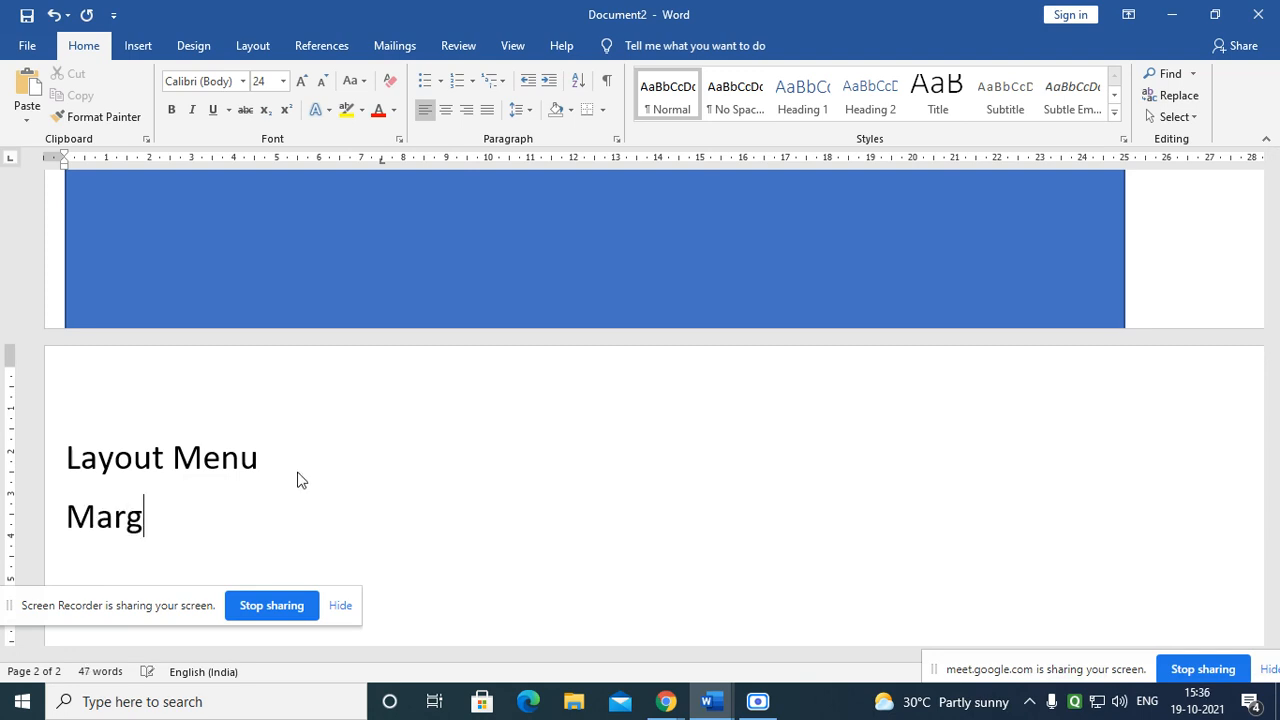
{"action": "key", "text": "Return"}
{"action": "scroll", "coordinate": [298, 472], "scroll_direction": "down", "scroll_amount": 3}
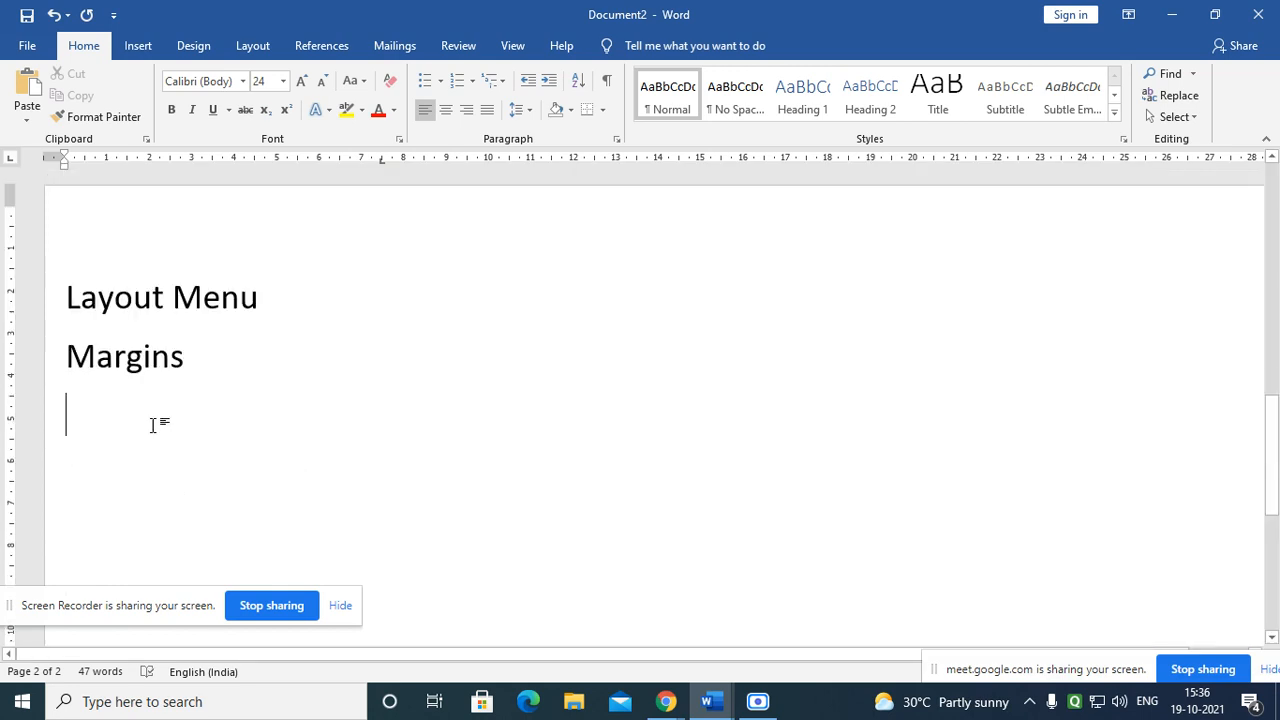
{"action": "scroll", "coordinate": [60, 490], "scroll_direction": "up", "scroll_amount": 6, "text": "ctrl"}
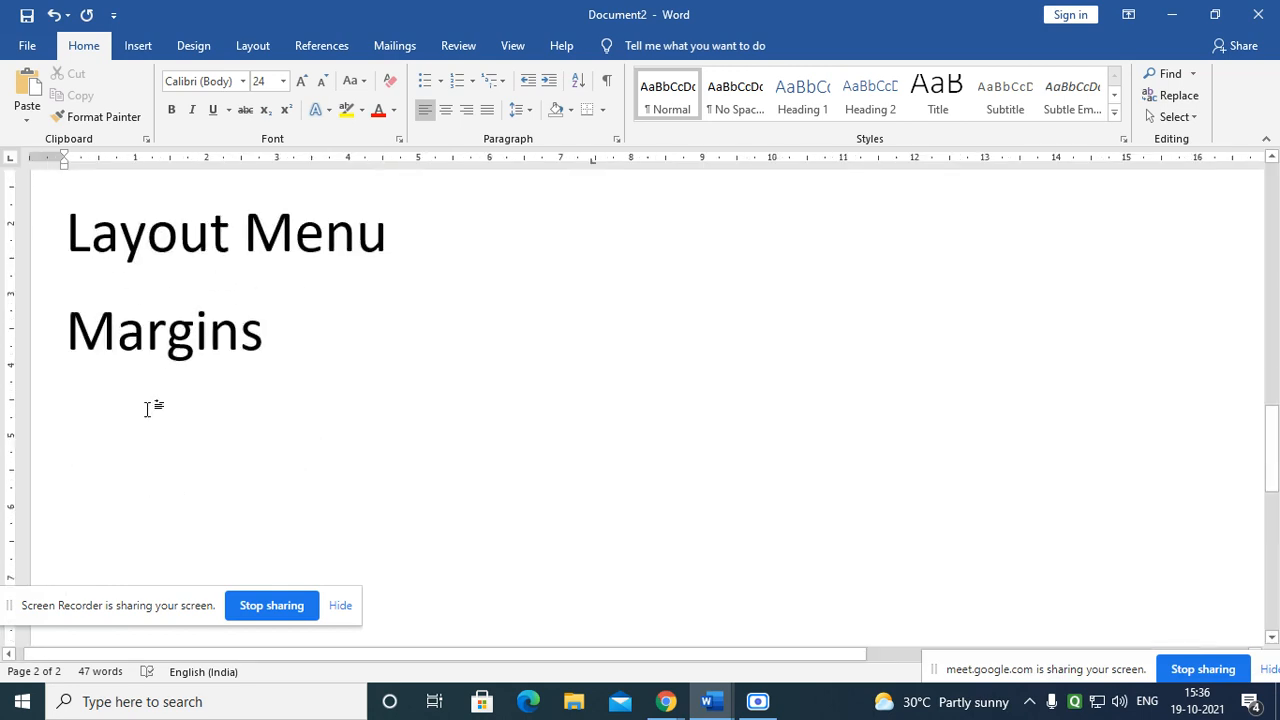
{"action": "type", "text": "Pap"}
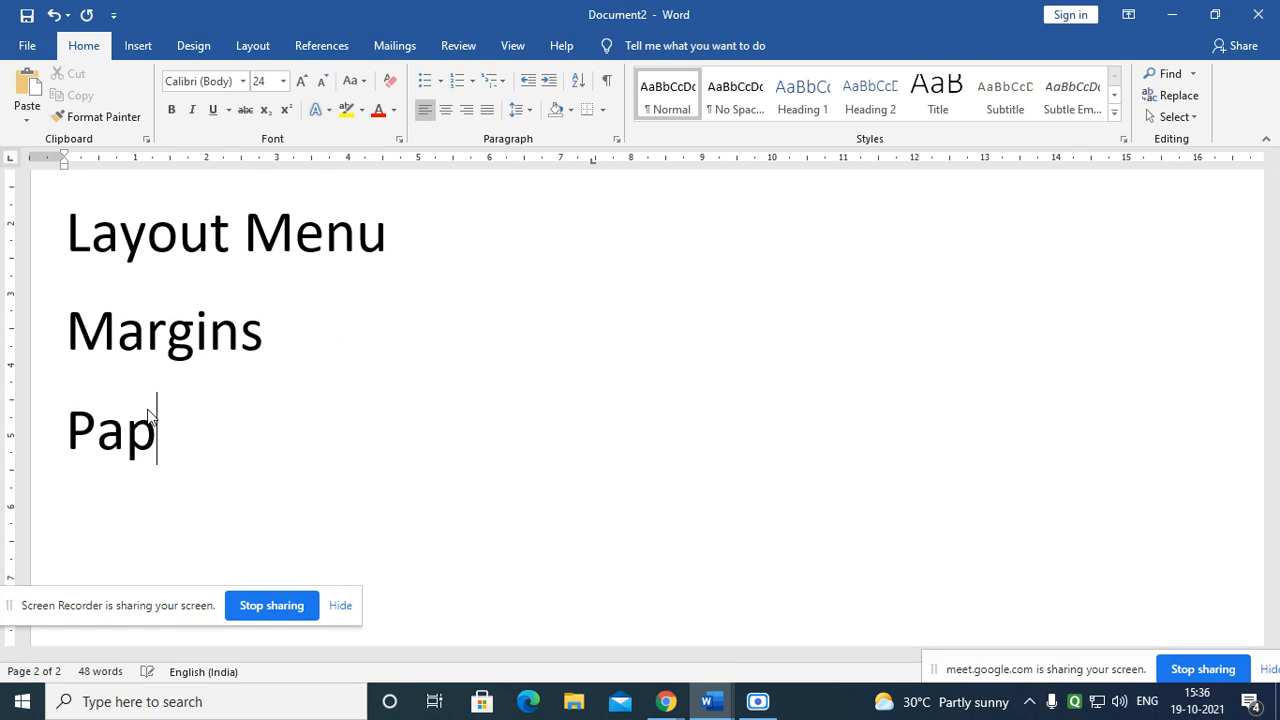
{"action": "type", "text": "er Size"}
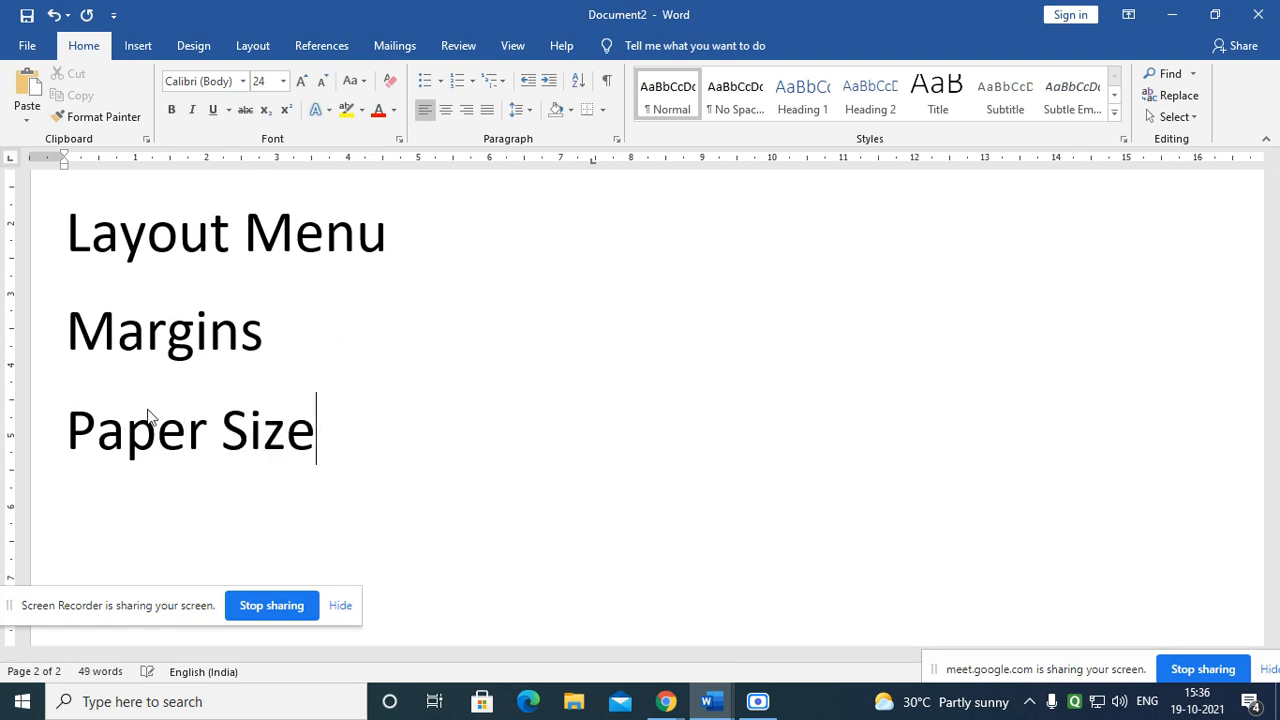
{"action": "key", "text": "Return"}
{"action": "scroll", "coordinate": [192, 410], "scroll_direction": "down", "scroll_amount": 1}
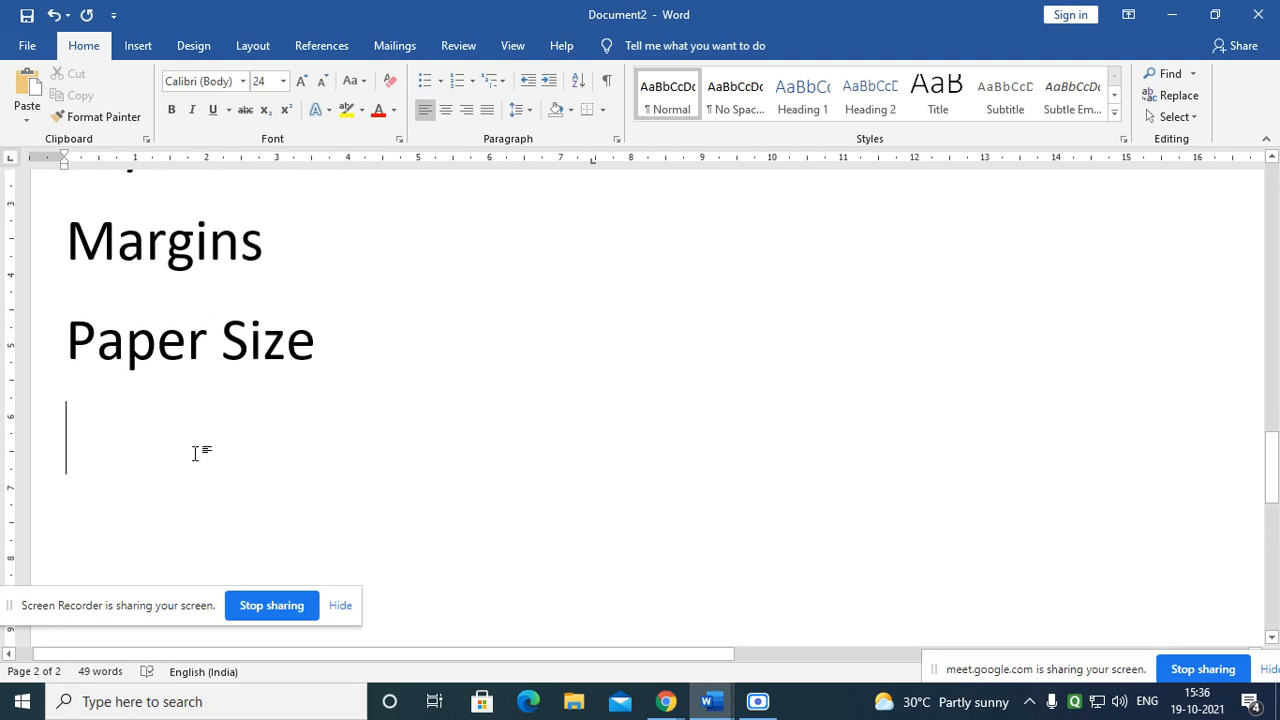
Step: Add the line "Orientation" below Paper Size, correcting its spelling with the suggested word
{"action": "type", "text": "Orient"}
{"action": "type", "text": "ion"}
{"action": "key", "text": "Return"}
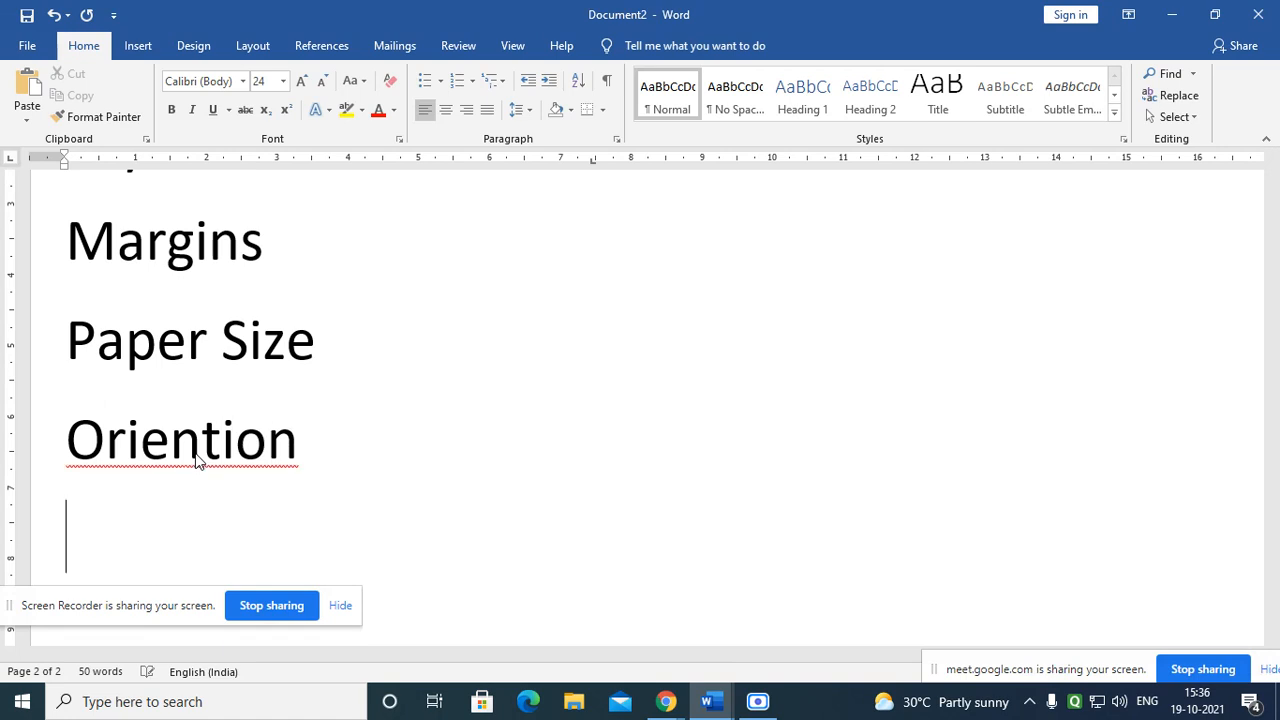
{"action": "left_click", "coordinate": [233, 437]}
{"action": "right_click", "coordinate": [296, 432]}
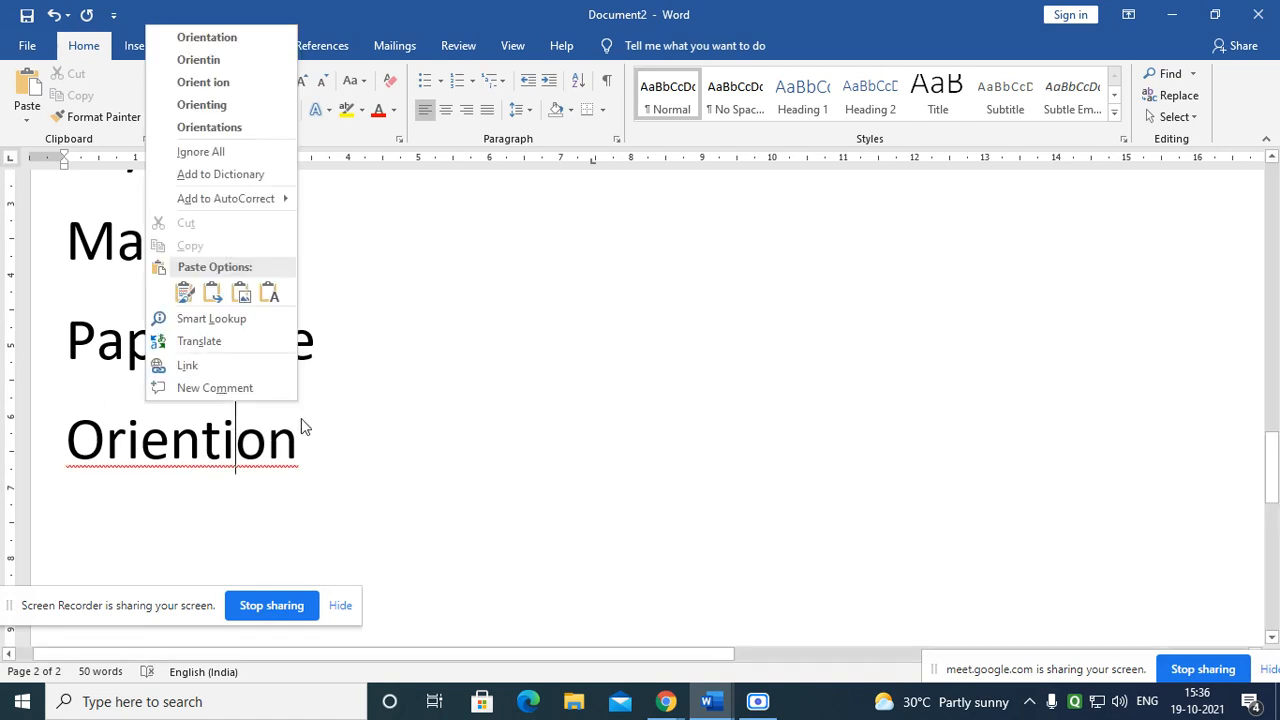
{"action": "left_click", "coordinate": [205, 42]}
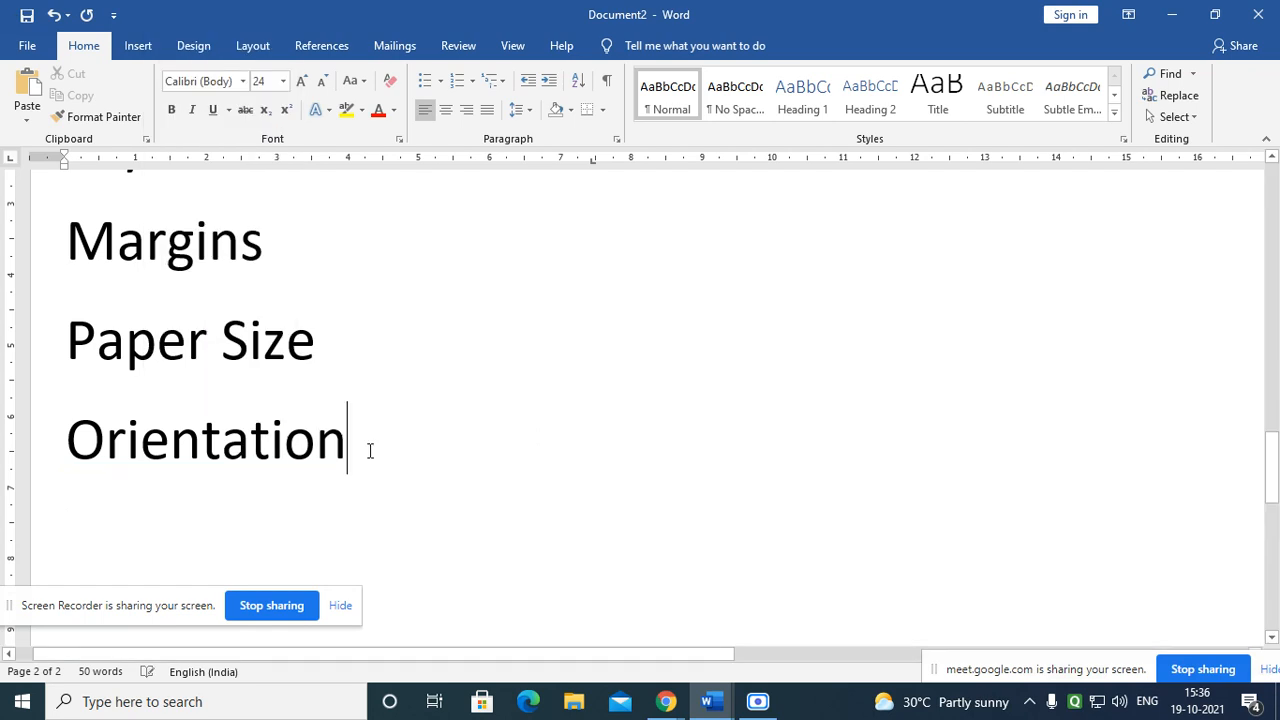
Step: Add the line "Column" below Orientation and start a new line after it
{"action": "key", "text": "Down"}
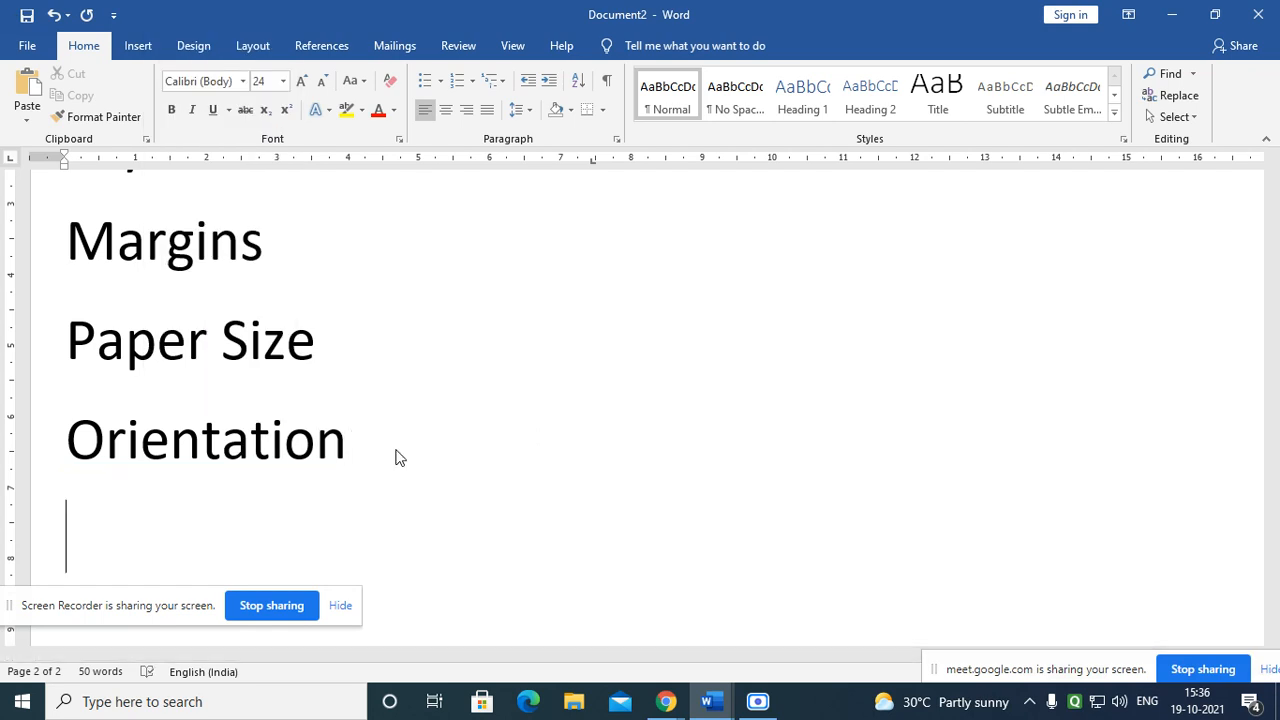
{"action": "type", "text": "Column"}
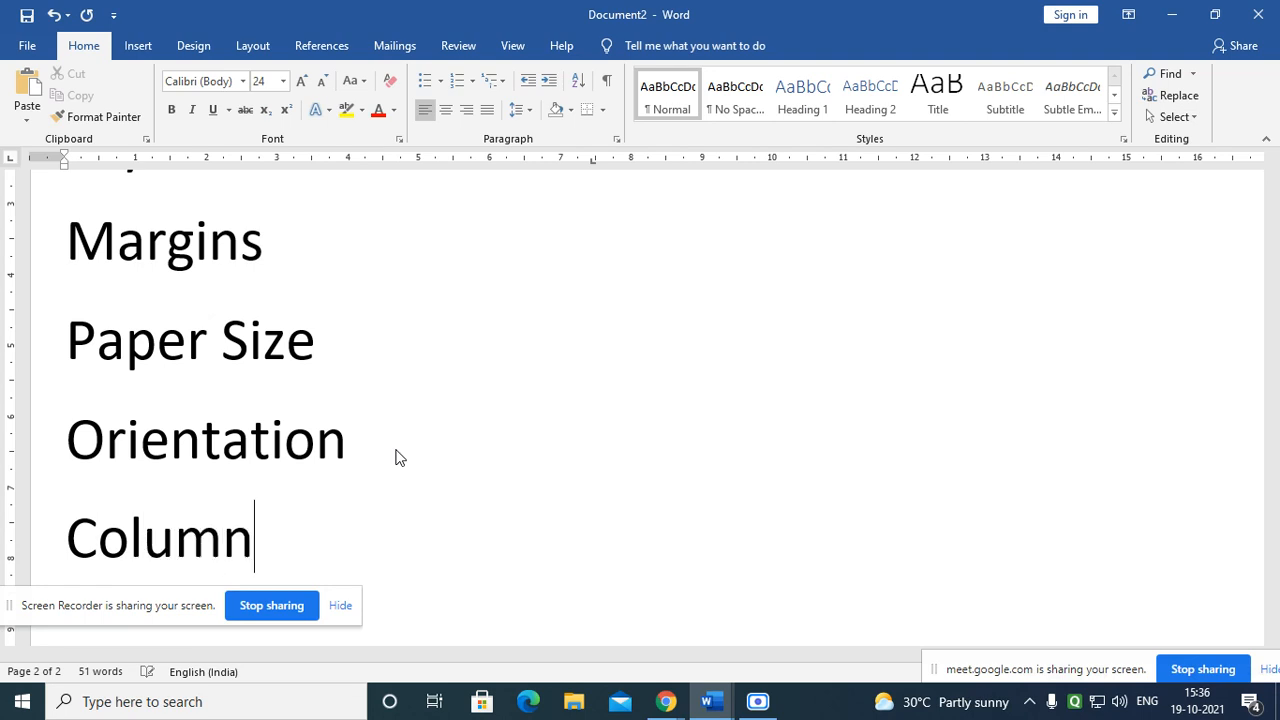
{"action": "key", "text": "Return"}
Step: Insert empty lines after the topic list until the insertion point is on the third page
{"action": "key", "text": "Return"}
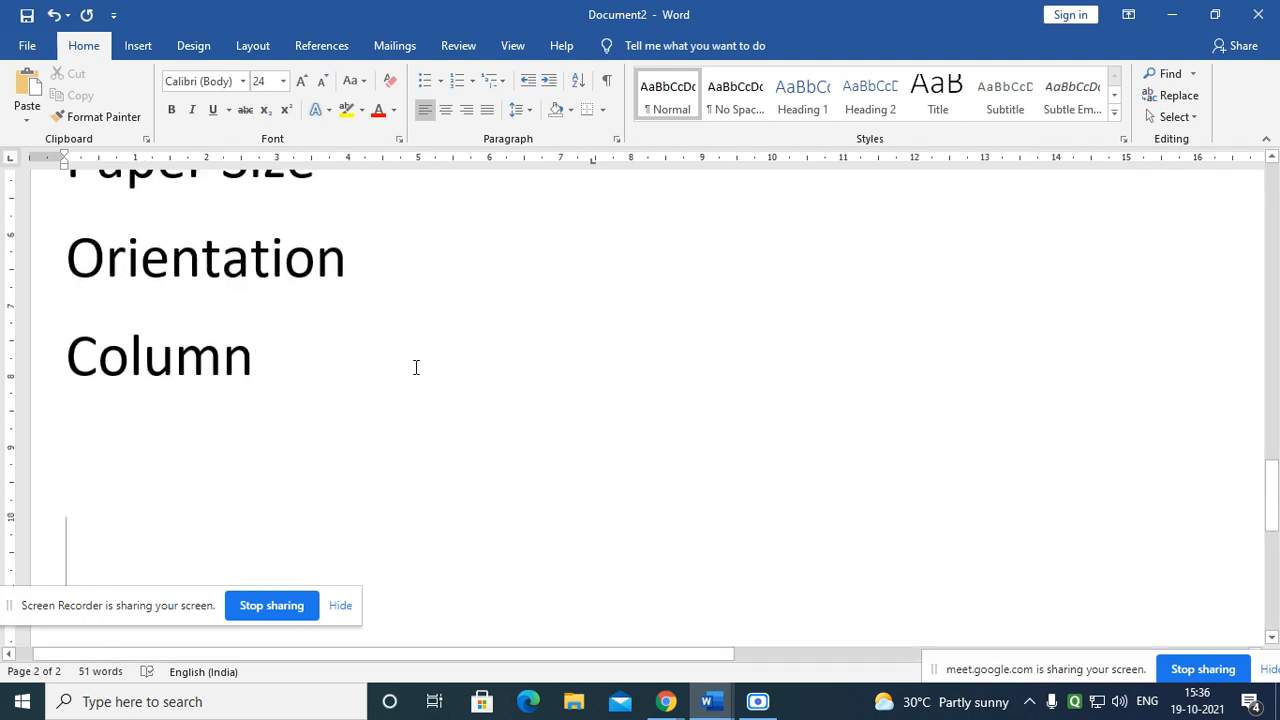
{"action": "scroll", "coordinate": [562, 462], "scroll_direction": "down", "scroll_amount": 15, "text": "ctrl"}
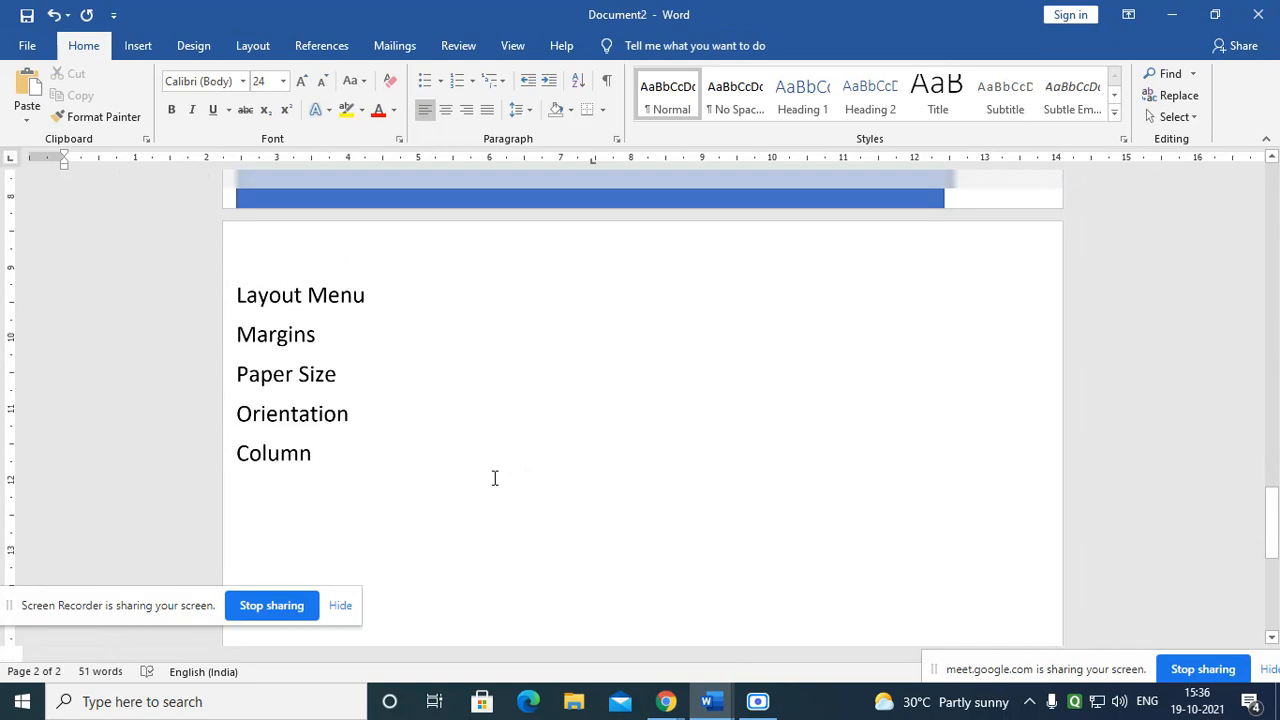
{"action": "scroll", "coordinate": [452, 510], "scroll_direction": "down", "scroll_amount": 1}
{"action": "key", "text": "Return"}
{"action": "key", "text": "Return"}
{"action": "key", "text": "Return"}
{"action": "key", "text": "Return"}
{"action": "key", "text": "Return"}
{"action": "key", "text": "Return"}
{"action": "key", "text": "Return"}
{"action": "key", "text": "Return"}
{"action": "key", "text": "Return"}
{"action": "key", "text": "Return"}
{"action": "key", "text": "Return"}
{"action": "key", "text": "Return"}
{"action": "key", "text": "Return"}
{"action": "key", "text": "Return"}
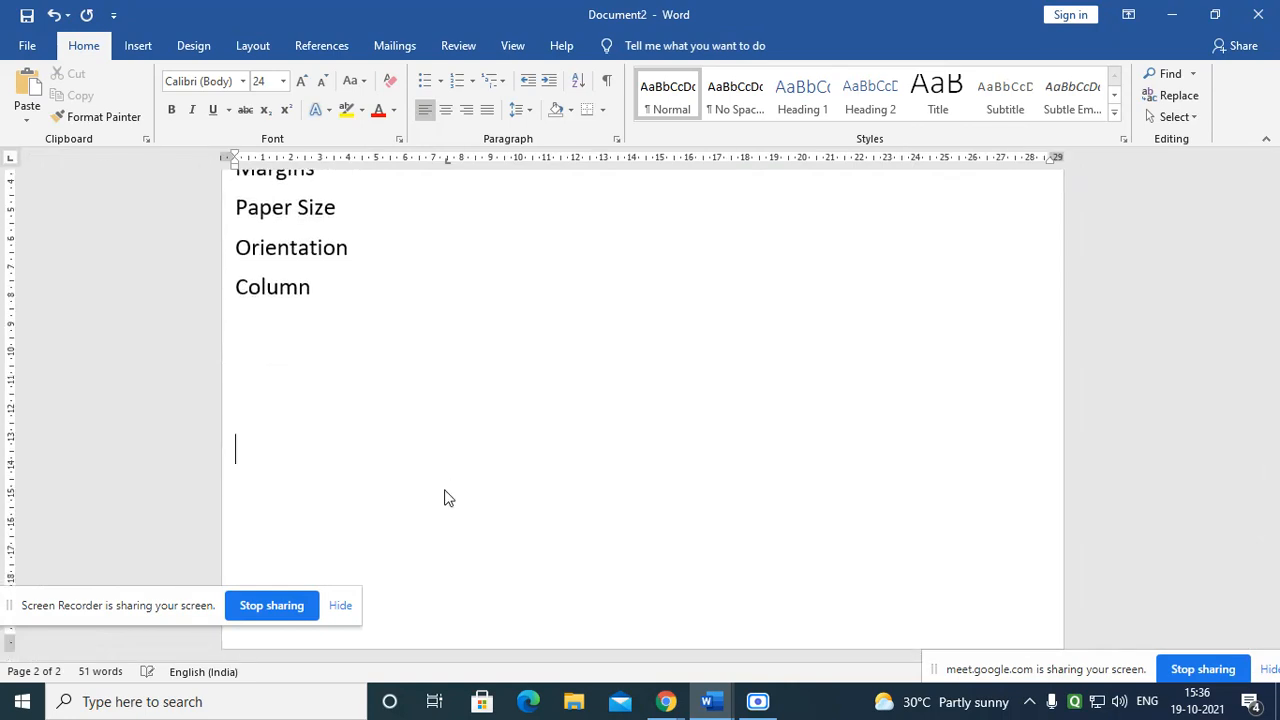
{"action": "key", "text": "Return"}
{"action": "key", "text": "Return"}
{"action": "key", "text": "Return"}
{"action": "key", "text": "Return"}
{"action": "key", "text": "Return"}
{"action": "scroll", "coordinate": [400, 405], "scroll_direction": "up", "scroll_amount": 2}
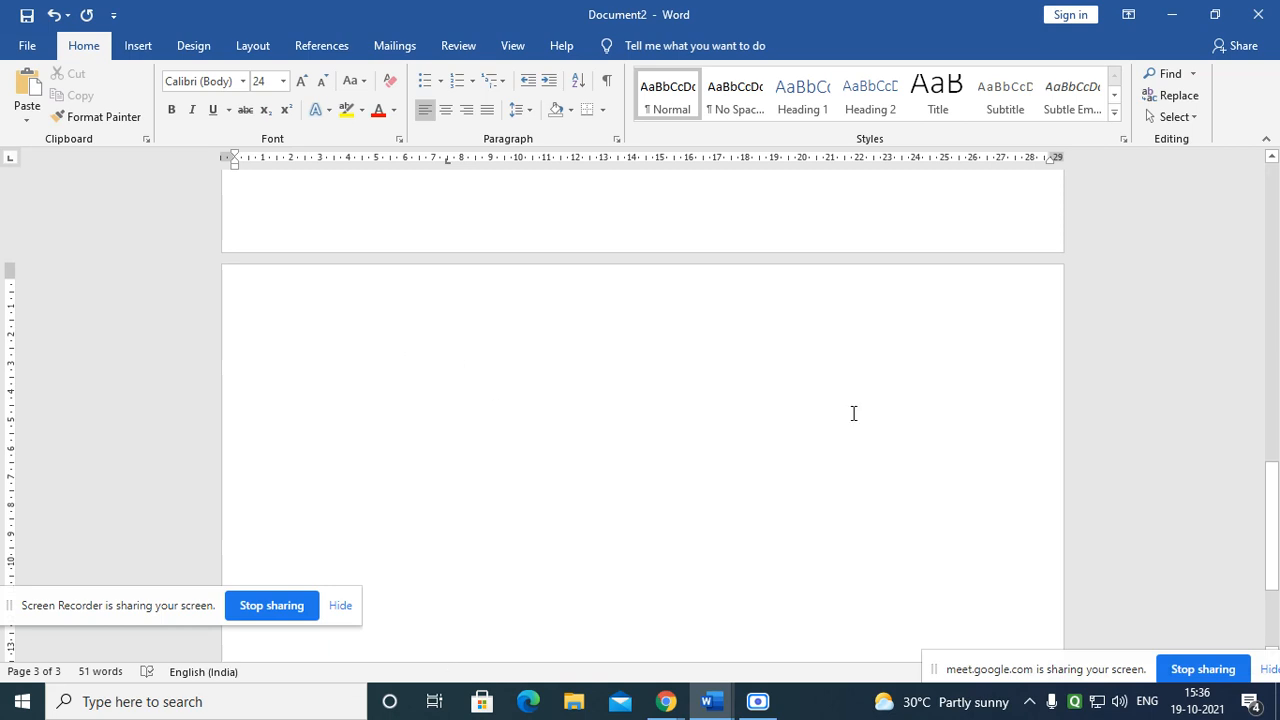
{"action": "scroll", "coordinate": [720, 472], "scroll_direction": "down", "scroll_amount": 1}
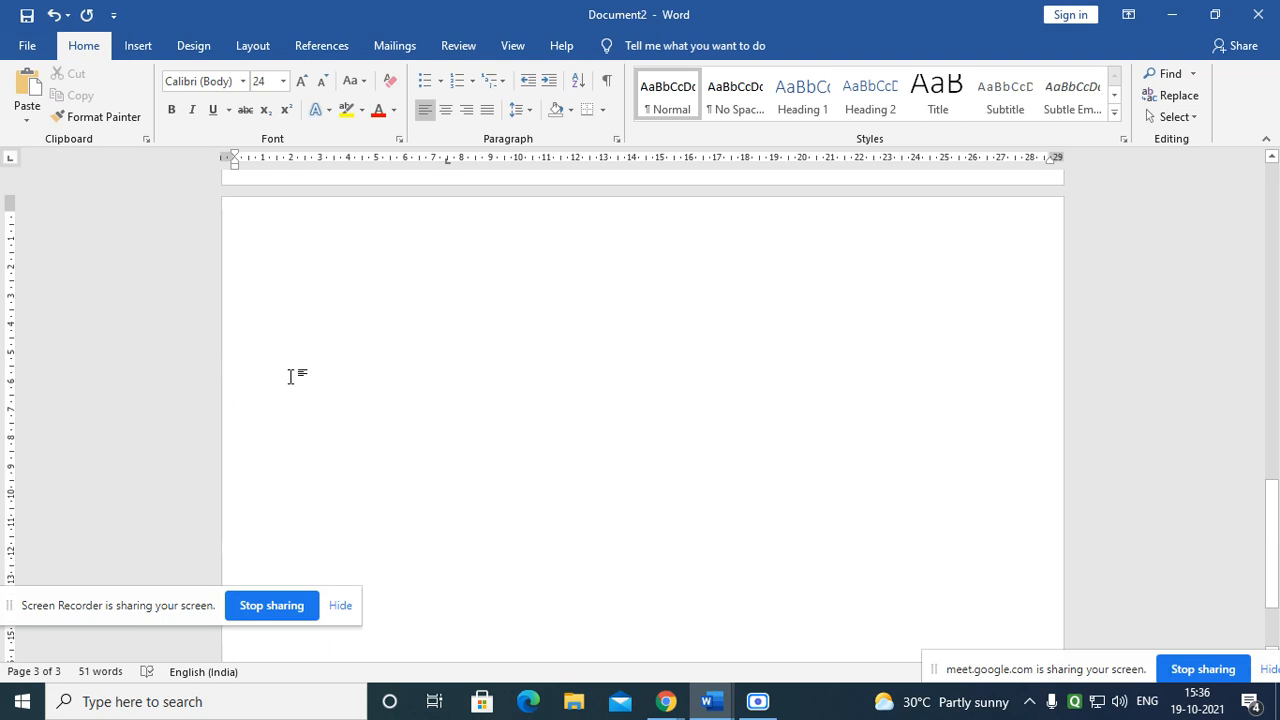
Step: Generate sample paragraphs on the third page with =rand()
{"action": "type", "text": "="}
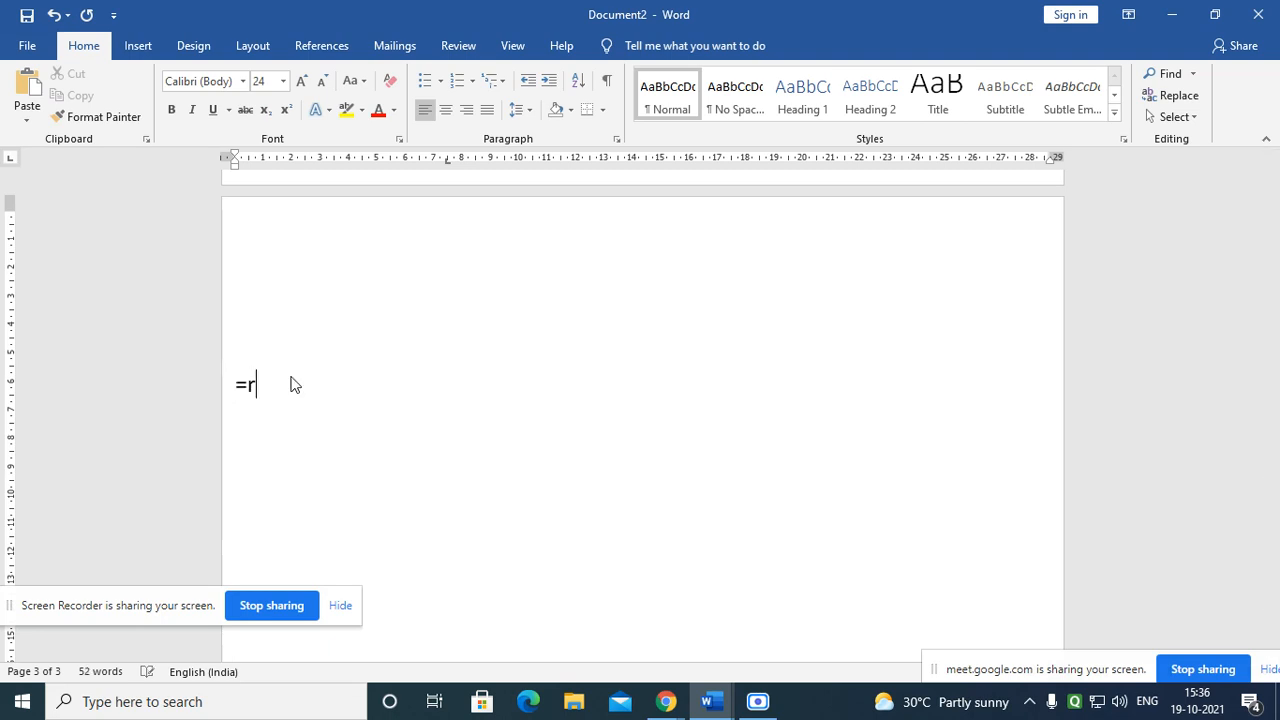
{"action": "type", "text": "rand()"}
{"action": "key", "text": "Return"}
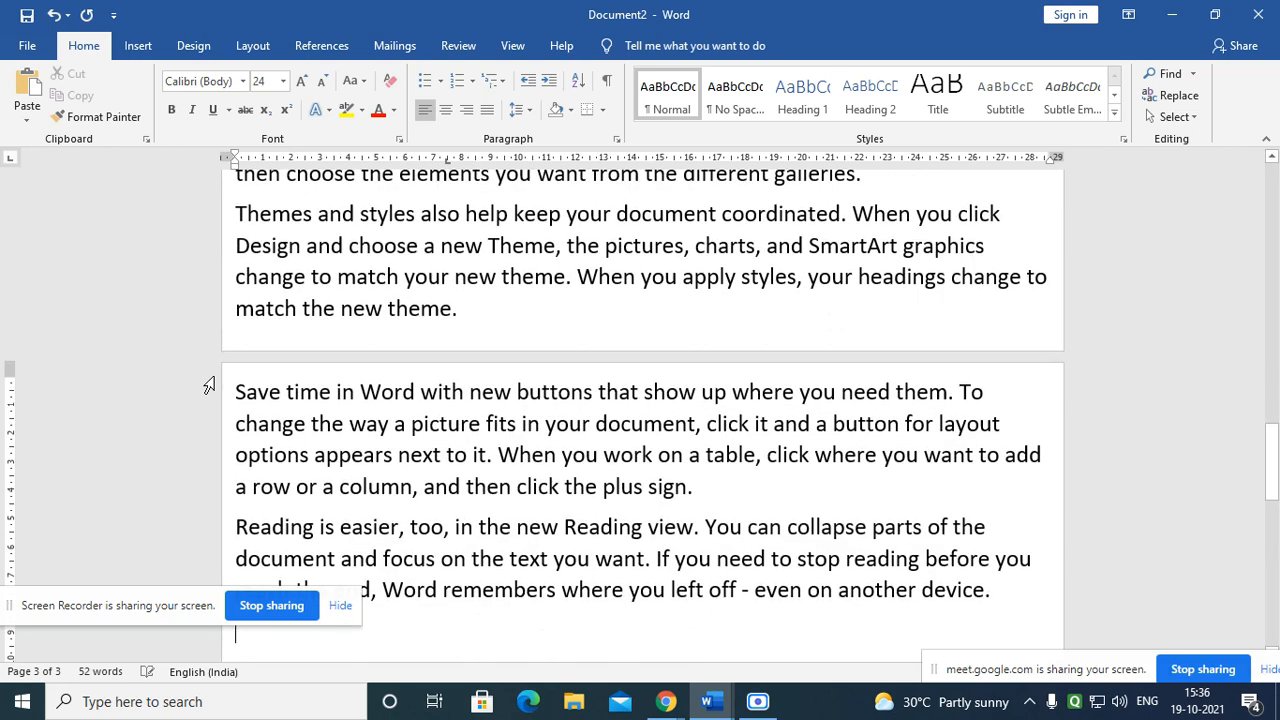
Step: Examine the generated sample text, highlighting each of the third page's three paragraphs in turn
{"action": "scroll", "coordinate": [351, 471], "scroll_direction": "down", "scroll_amount": 3}
{"action": "scroll", "coordinate": [351, 472], "scroll_direction": "up", "scroll_amount": 5}
{"action": "scroll", "coordinate": [351, 472], "scroll_direction": "up", "scroll_amount": 3}
{"action": "scroll", "coordinate": [340, 266], "scroll_direction": "down", "scroll_amount": 1}
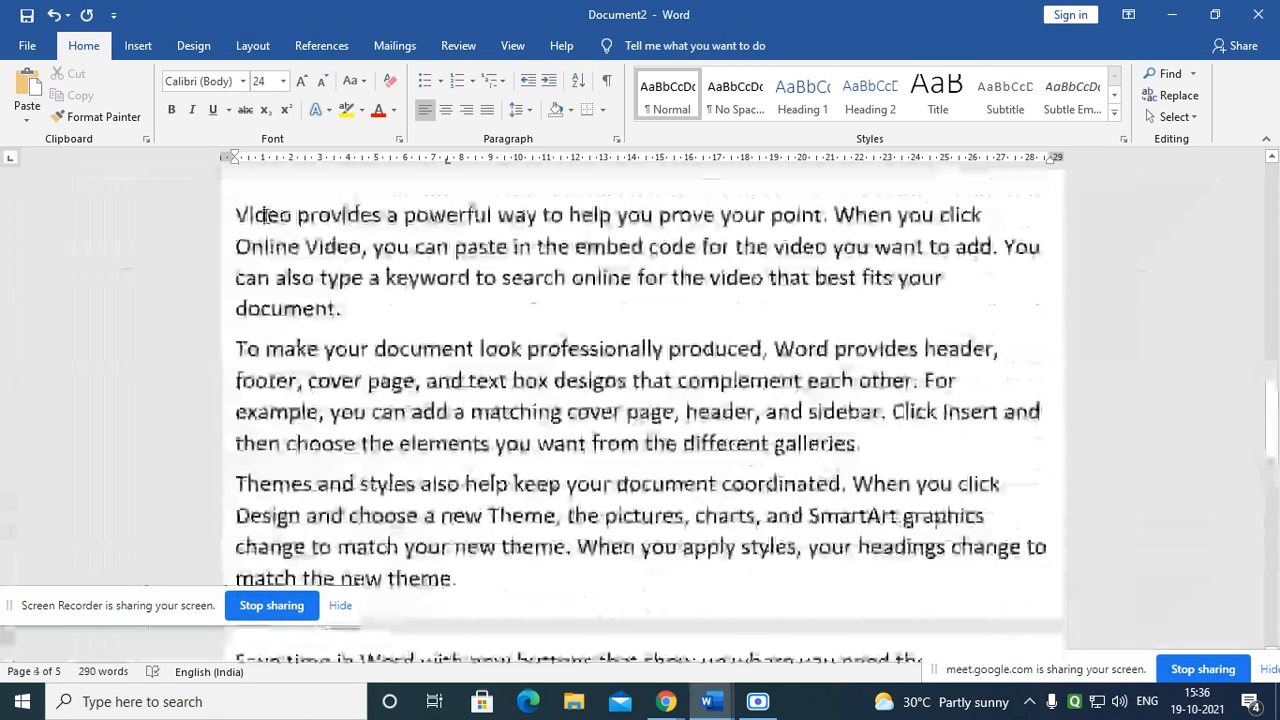
{"action": "left_click_drag", "start_coordinate": [236, 214], "coordinate": [341, 312]}
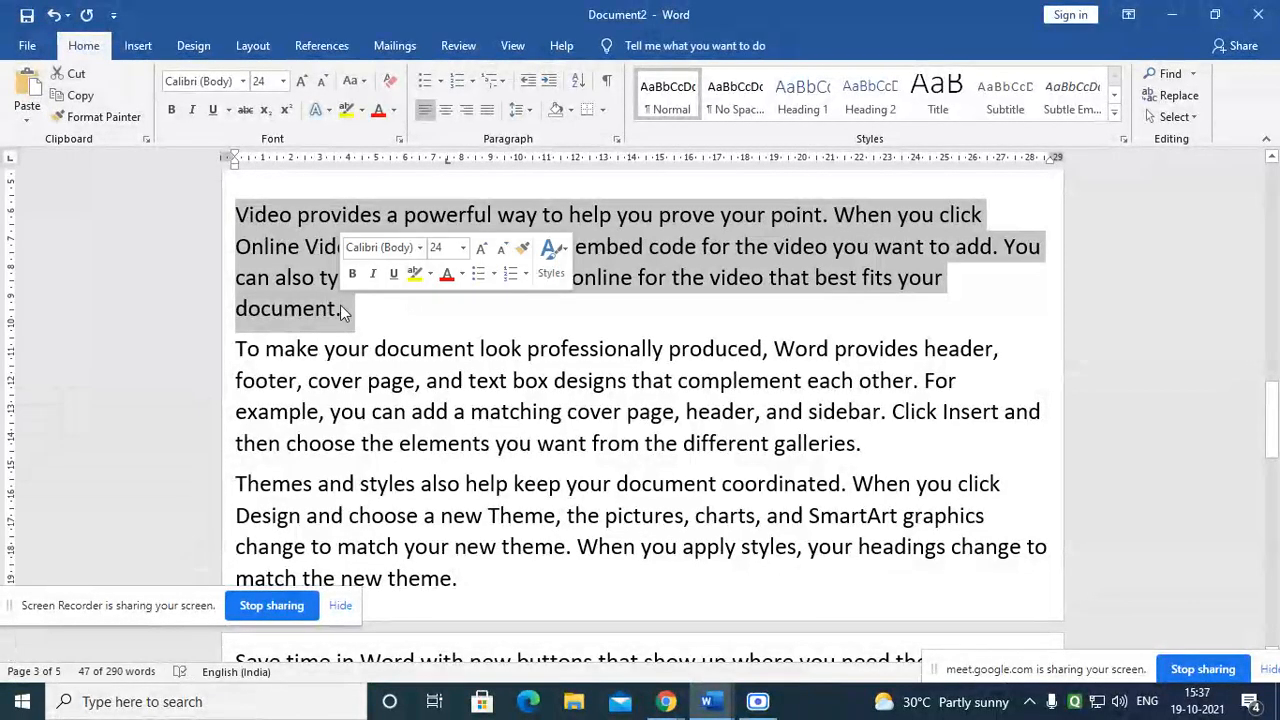
{"action": "left_click_drag", "start_coordinate": [237, 214], "coordinate": [866, 443]}
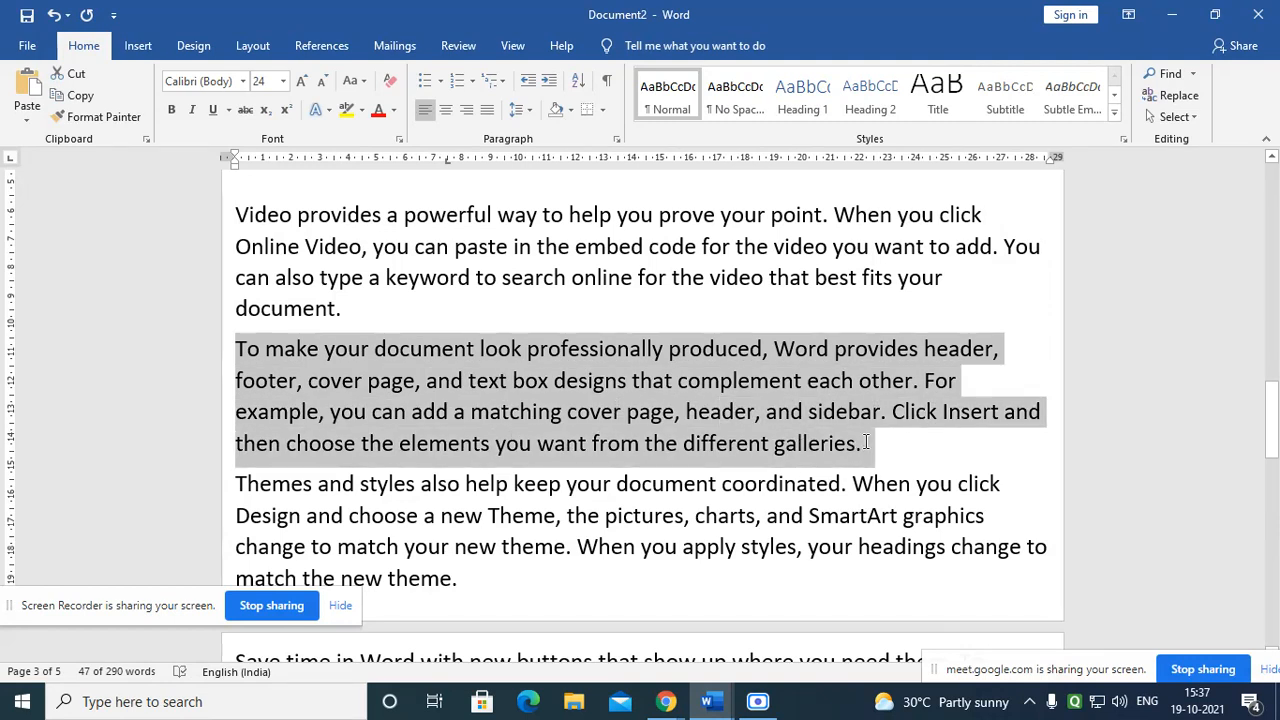
{"action": "scroll", "coordinate": [630, 421], "scroll_direction": "down", "scroll_amount": 1}
{"action": "left_click", "coordinate": [236, 416]}
{"action": "left_click_drag", "start_coordinate": [236, 416], "coordinate": [456, 511]}
{"action": "scroll", "coordinate": [279, 302], "scroll_direction": "up", "scroll_amount": 2}
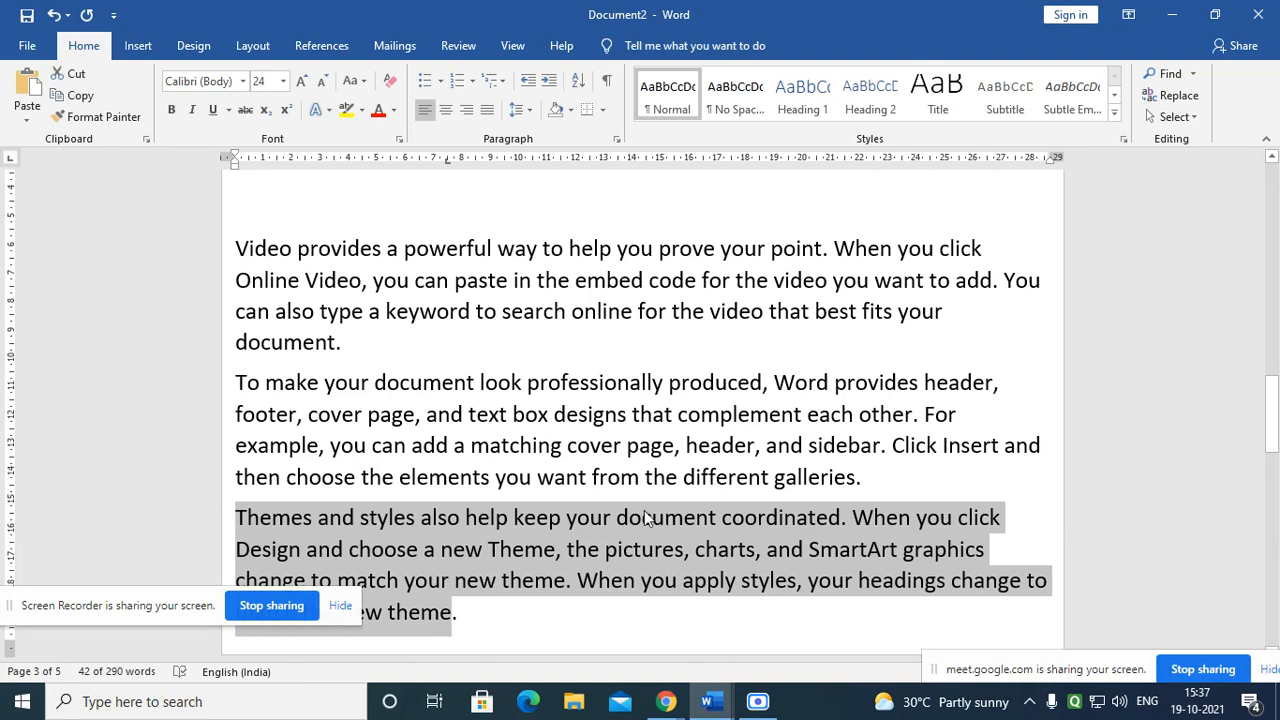
Step: Arrange the third page's three sample paragraphs, from "Video provides" to "match the new theme", in three columns
{"action": "scroll", "coordinate": [463, 296], "scroll_direction": "down", "scroll_amount": 1}
{"action": "left_click", "coordinate": [463, 296]}
{"action": "scroll", "coordinate": [231, 280], "scroll_direction": "up", "scroll_amount": 1}
{"action": "left_click_drag", "start_coordinate": [236, 250], "coordinate": [584, 638]}
{"action": "scroll", "coordinate": [512, 465], "scroll_direction": "down", "scroll_amount": 2}
{"action": "scroll", "coordinate": [507, 476], "scroll_direction": "up", "scroll_amount": 2}
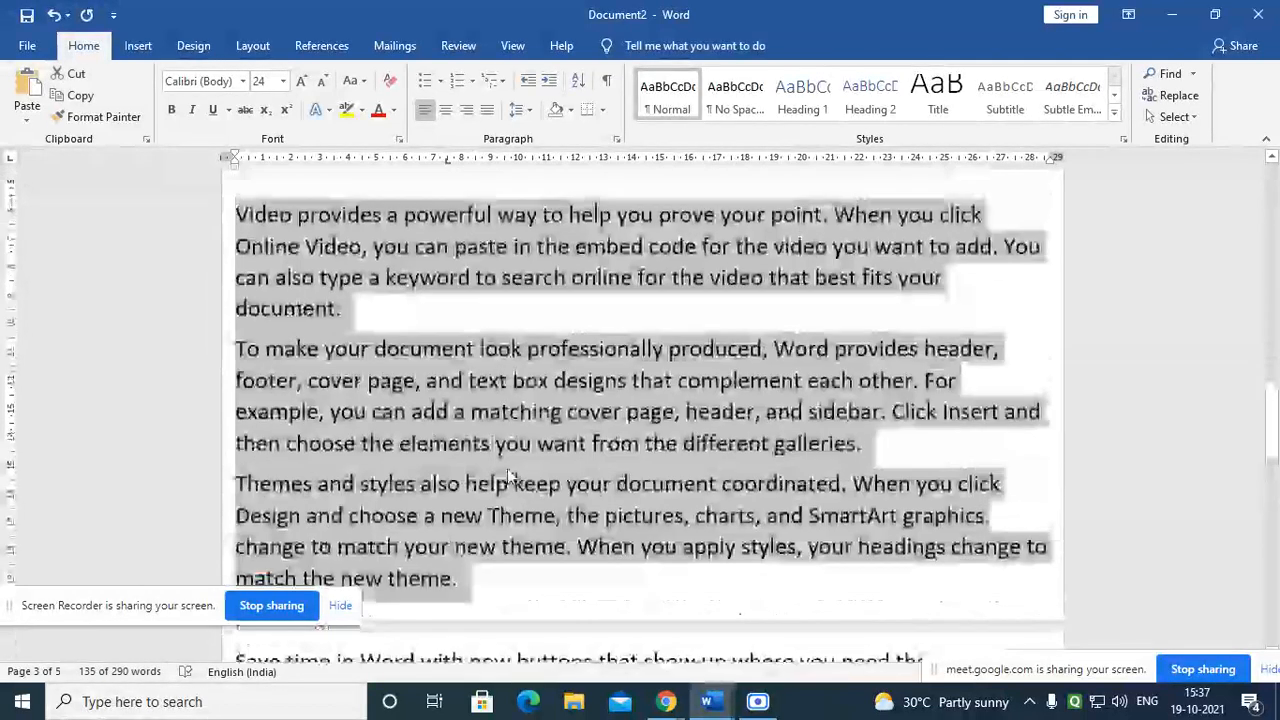
{"action": "left_click", "coordinate": [258, 52]}
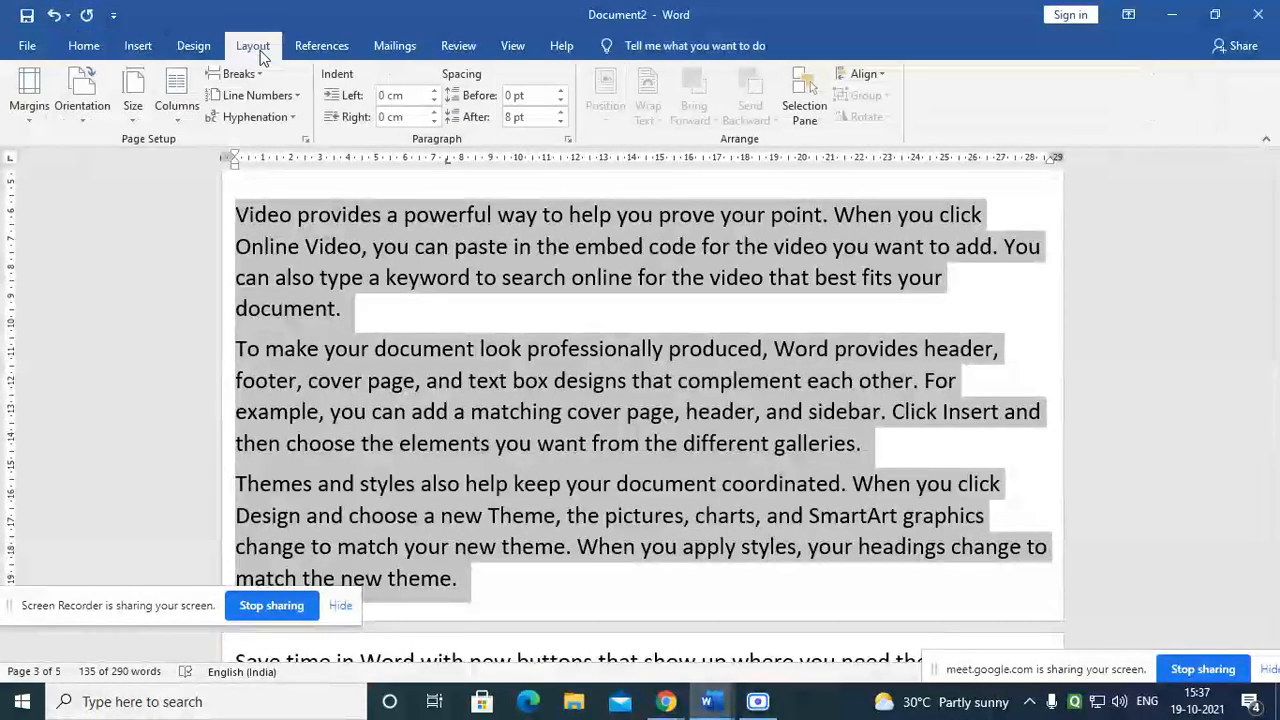
{"action": "left_click", "coordinate": [177, 110]}
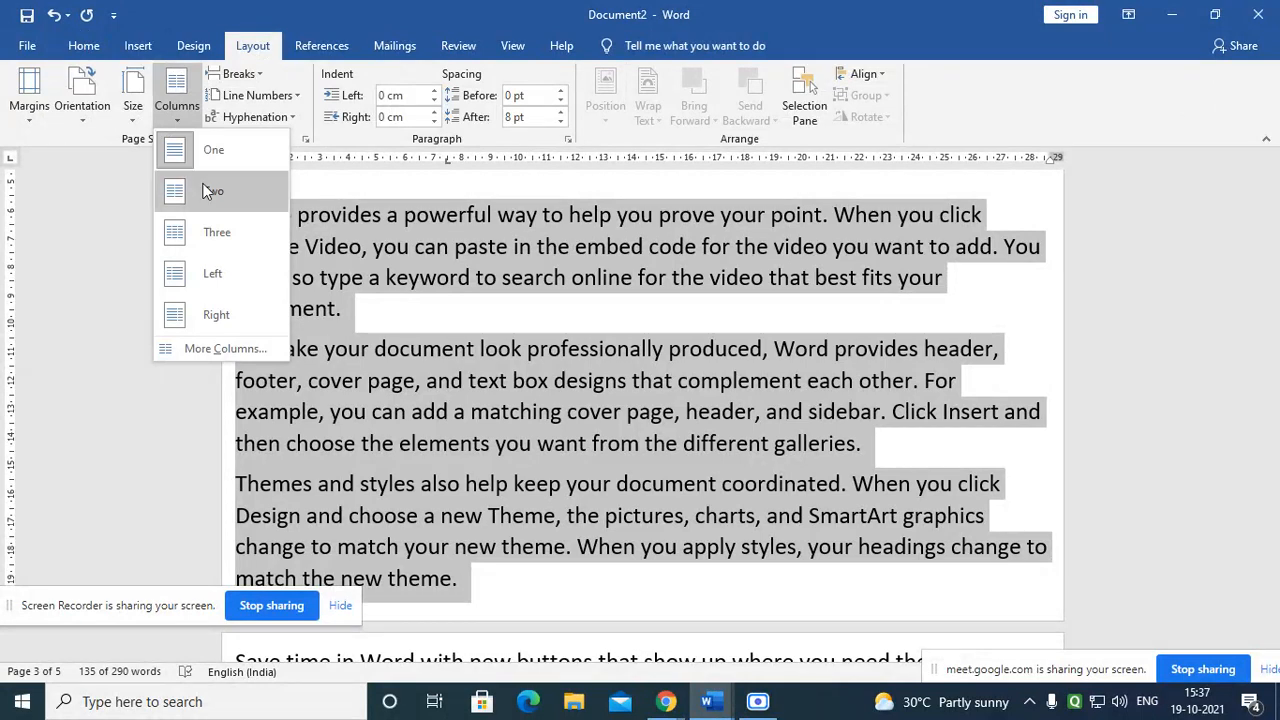
{"action": "left_click", "coordinate": [219, 237]}
{"action": "scroll", "coordinate": [363, 390], "scroll_direction": "up", "scroll_amount": 1}
{"action": "scroll", "coordinate": [378, 418], "scroll_direction": "down", "scroll_amount": 1}
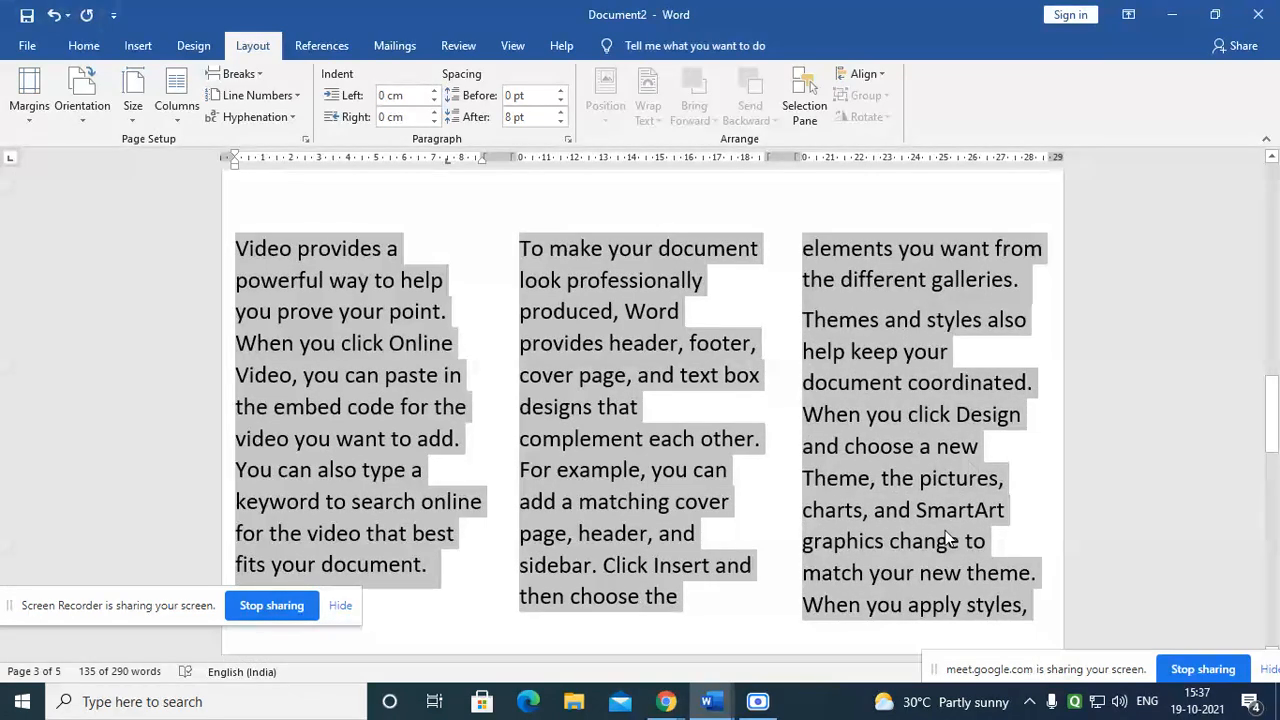
Step: Deselect the text and review how the three-column sample paragraphs flow from the third page onto the fourth
{"action": "left_click", "coordinate": [767, 484]}
{"action": "scroll", "coordinate": [780, 526], "scroll_direction": "down", "scroll_amount": 6, "text": "ctrl"}
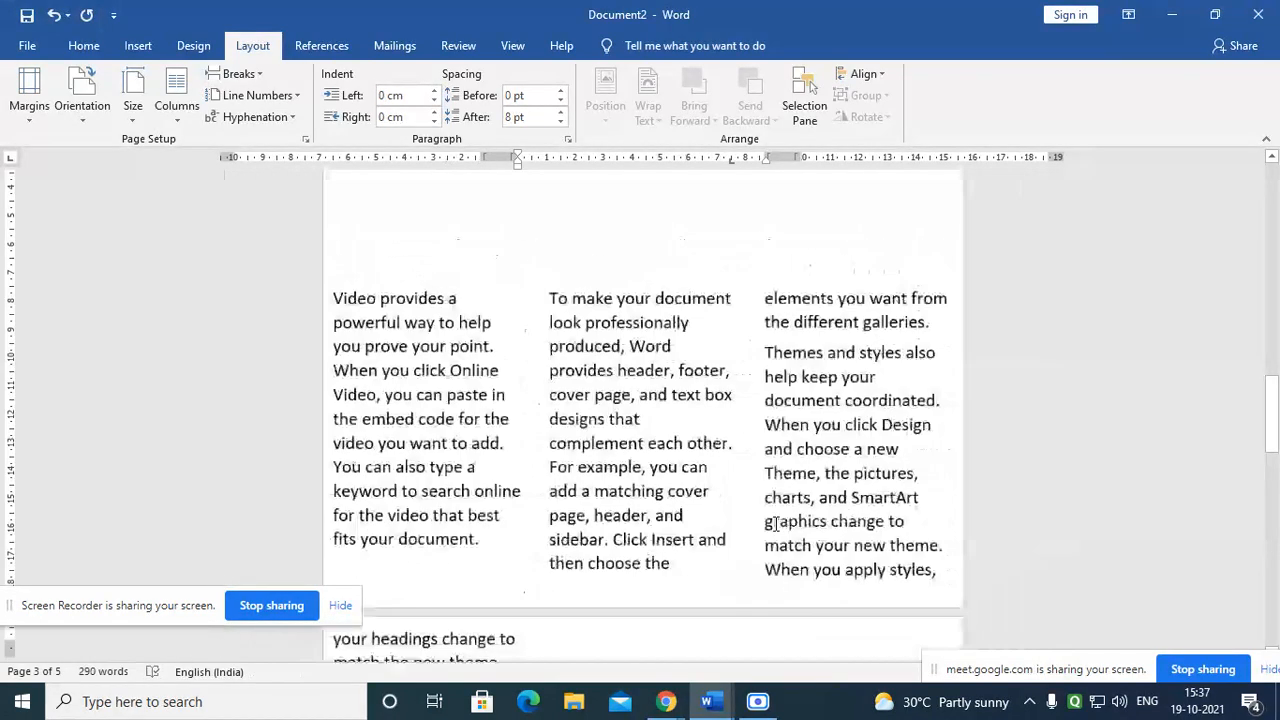
{"action": "scroll", "coordinate": [708, 487], "scroll_direction": "down", "scroll_amount": 1}
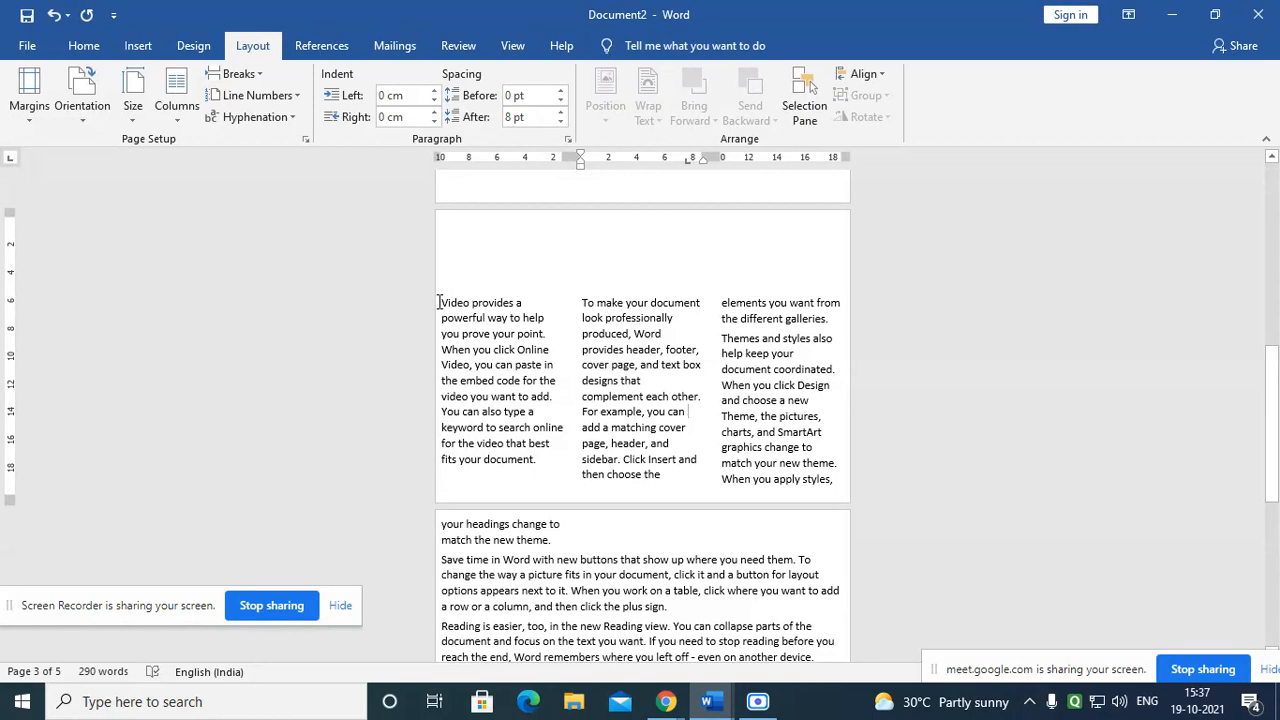
{"action": "scroll", "coordinate": [446, 325], "scroll_direction": "up", "scroll_amount": 5}
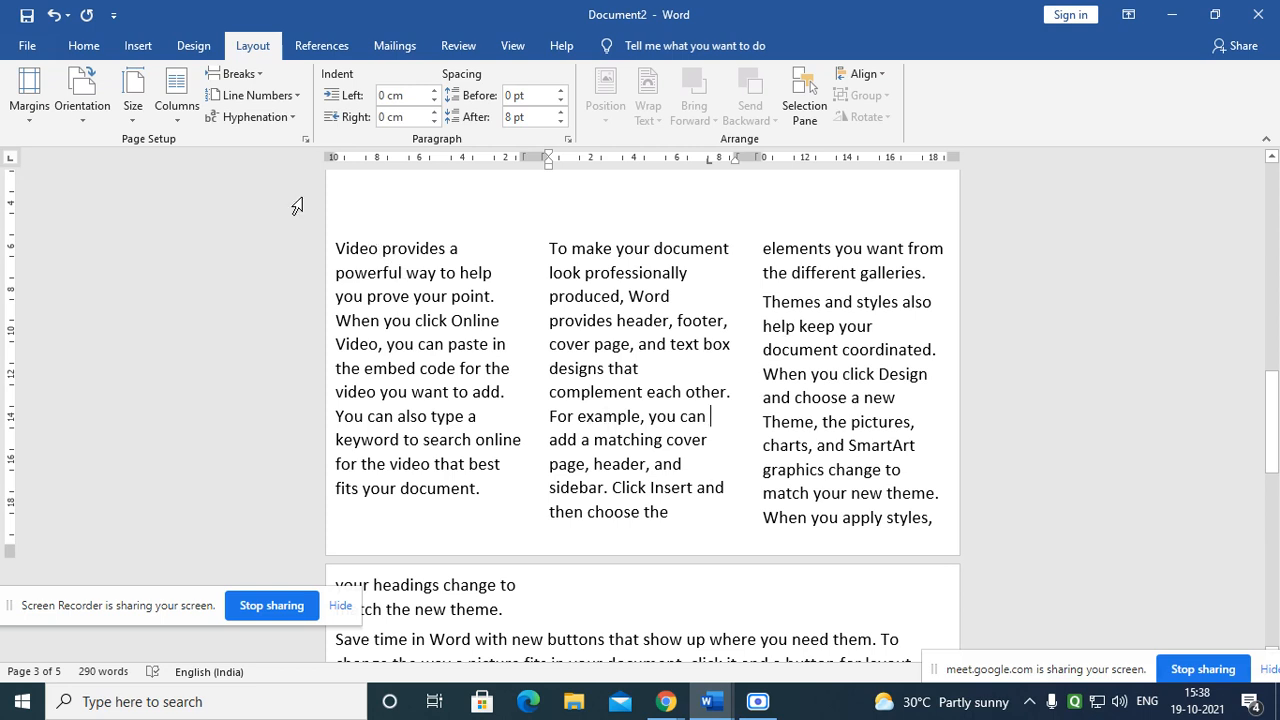
{"action": "left_click", "coordinate": [179, 117]}
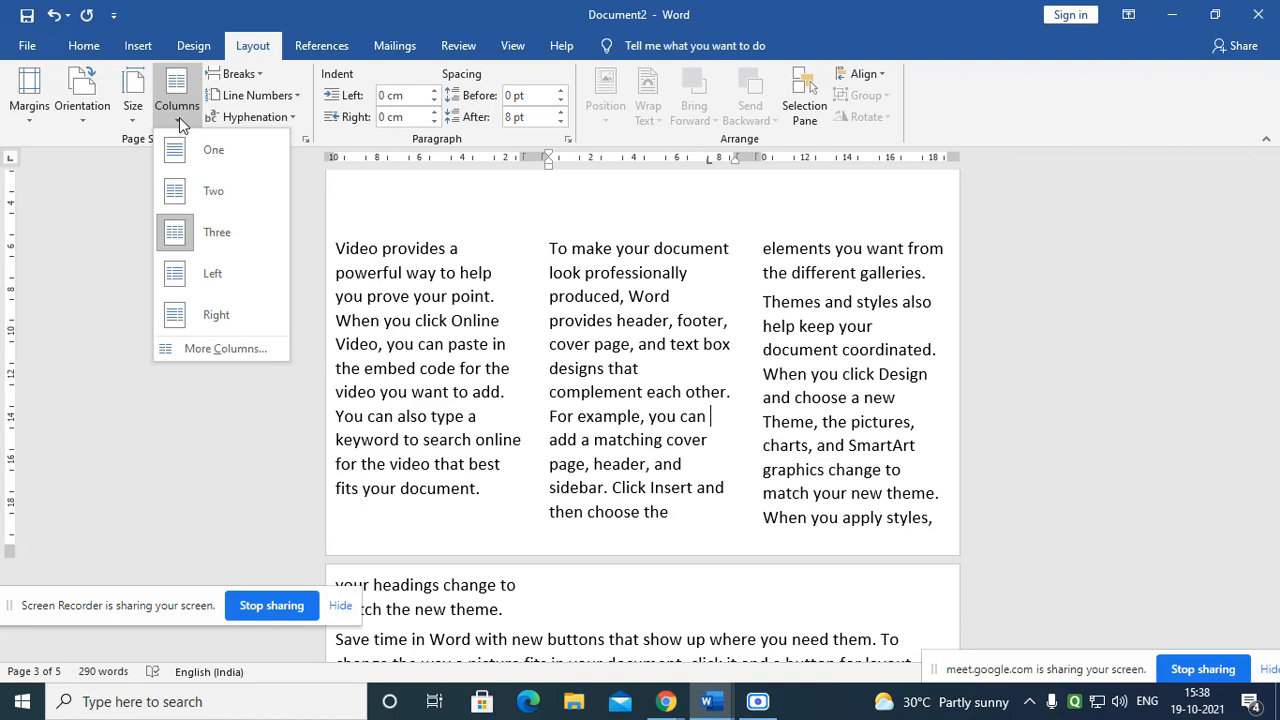
{"action": "scroll", "coordinate": [481, 383], "scroll_direction": "down", "scroll_amount": 4}
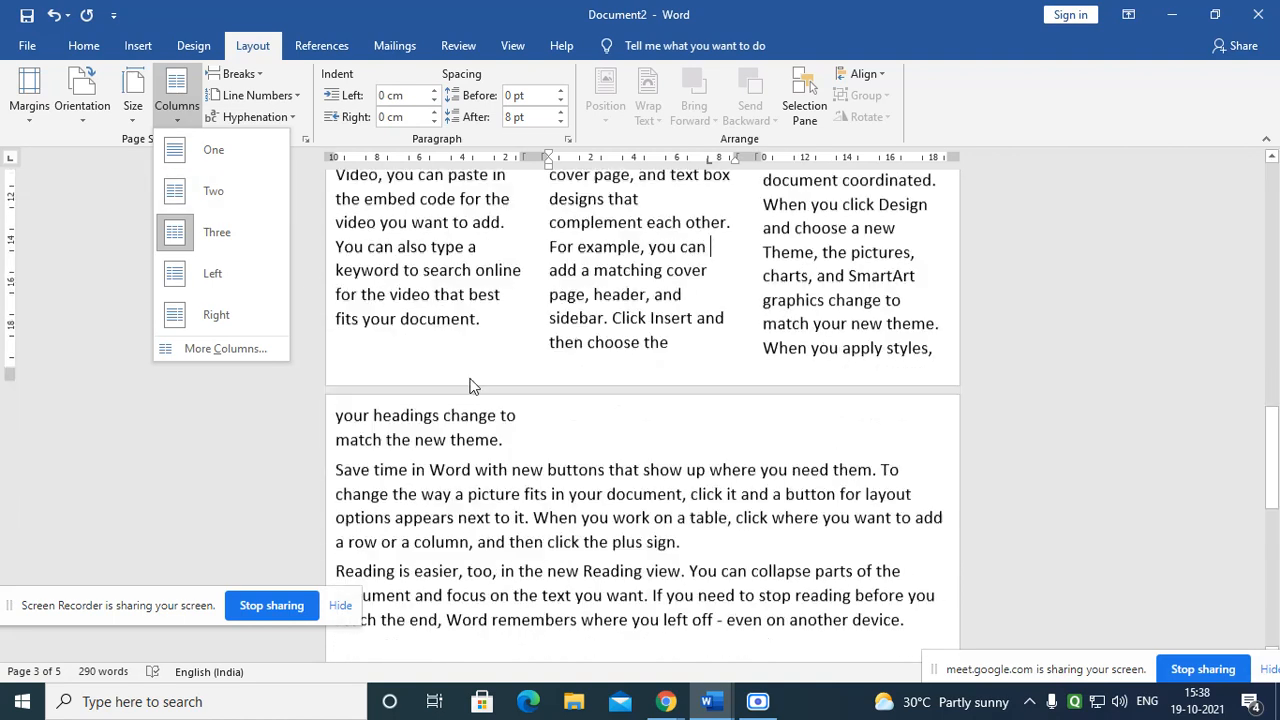
Step: Open the detailed column settings for the fourth page's two paragraphs, from "Save time in Word" to "even on another device"
{"action": "left_click_drag", "start_coordinate": [354, 334], "coordinate": [914, 493]}
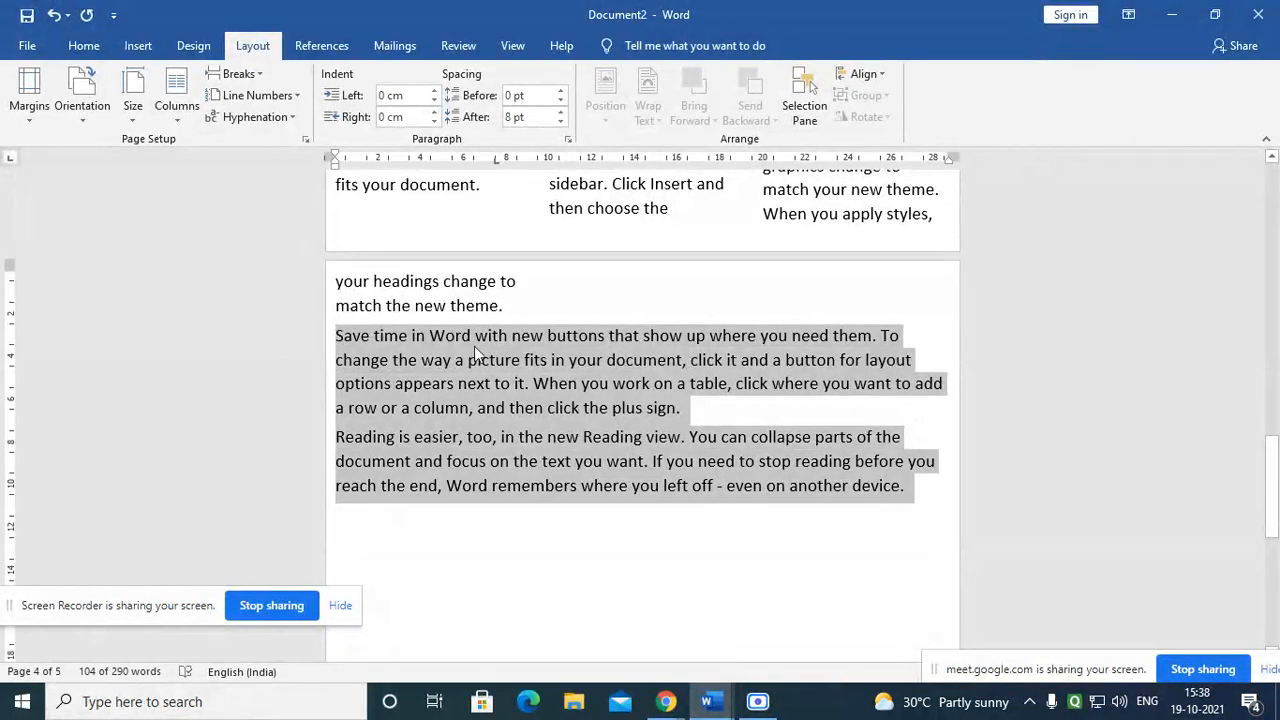
{"action": "left_click", "coordinate": [337, 342]}
{"action": "left_click_drag", "start_coordinate": [337, 342], "coordinate": [908, 490]}
{"action": "left_click", "coordinate": [185, 121]}
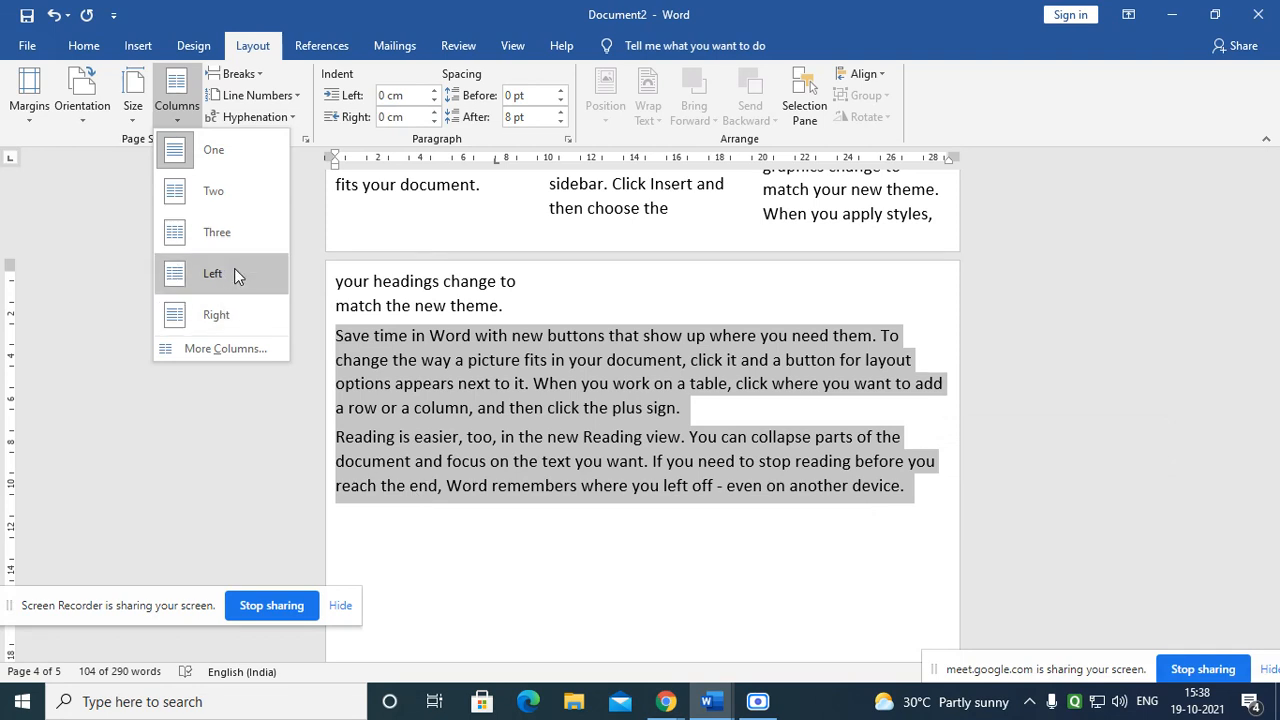
{"action": "left_click", "coordinate": [228, 349]}
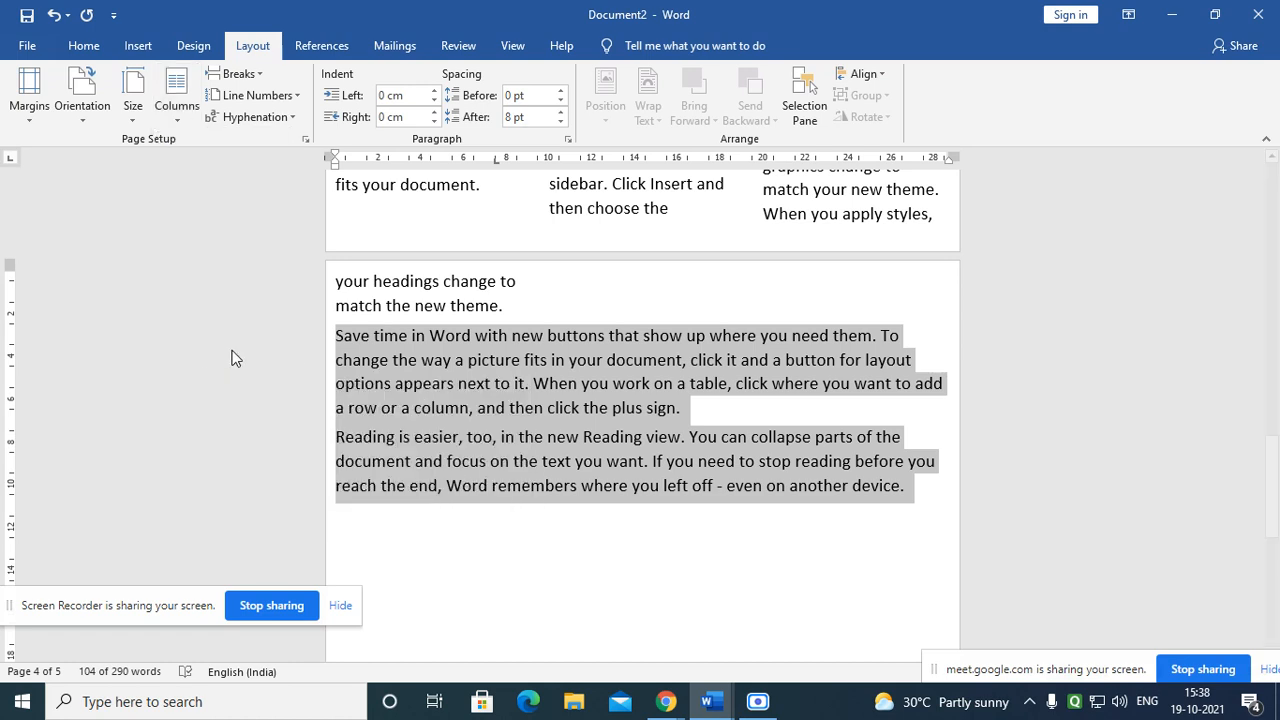
Step: Preview the two paragraphs with the number of columns raised to 5 and reduced to 2
{"action": "left_click", "coordinate": [661, 251]}
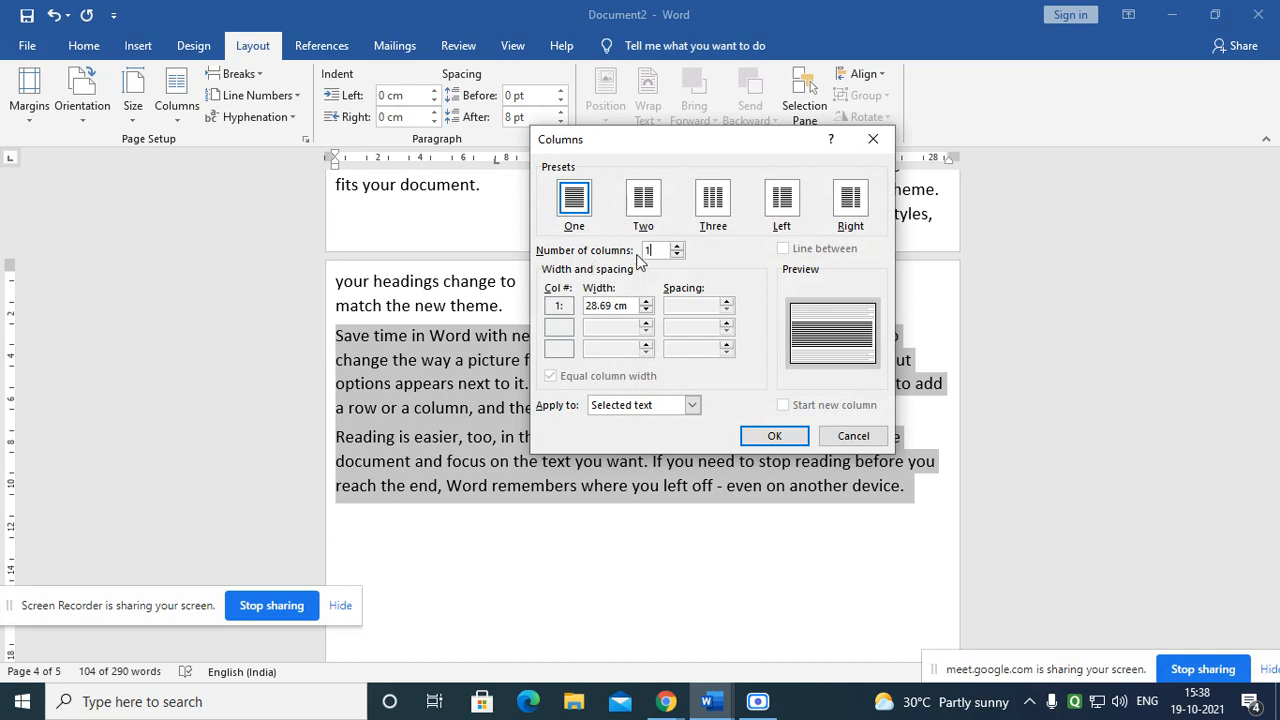
{"action": "left_click", "coordinate": [677, 247]}
{"action": "left_click", "coordinate": [677, 247]}
{"action": "left_click", "coordinate": [677, 247]}
{"action": "left_click", "coordinate": [677, 247]}
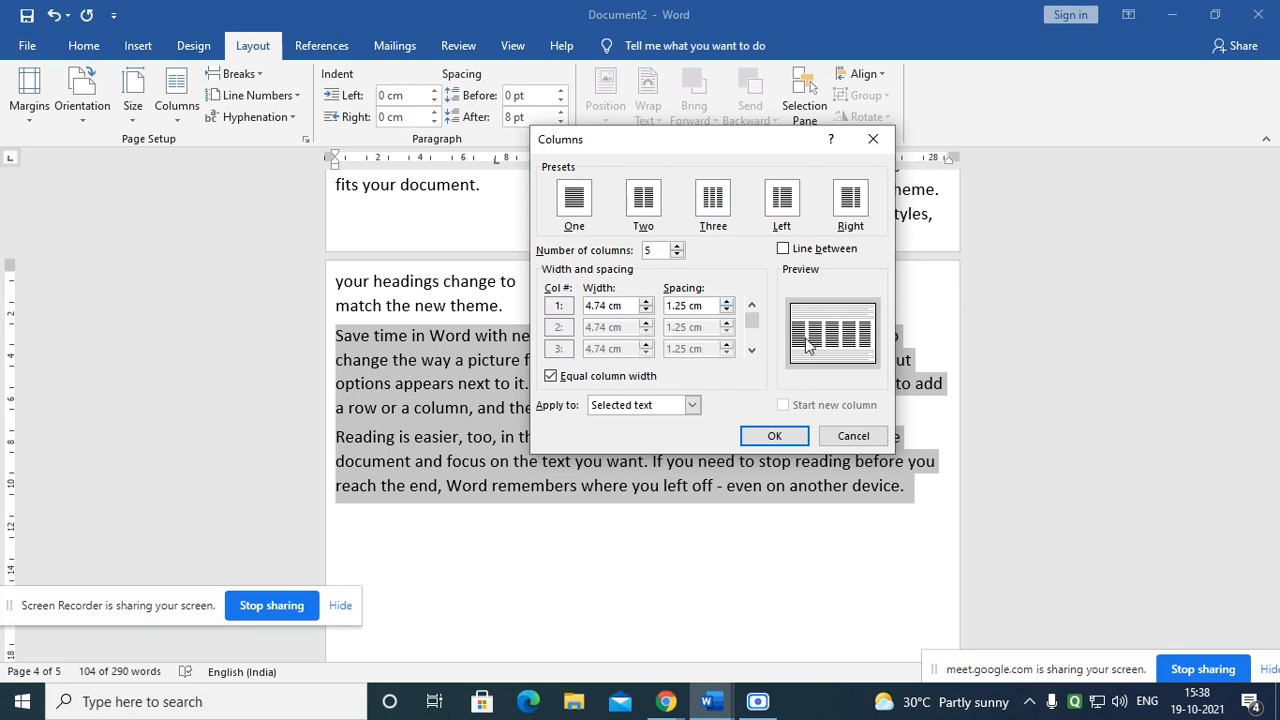
{"action": "left_click", "coordinate": [679, 256]}
{"action": "left_click", "coordinate": [679, 256]}
{"action": "left_click", "coordinate": [679, 256]}
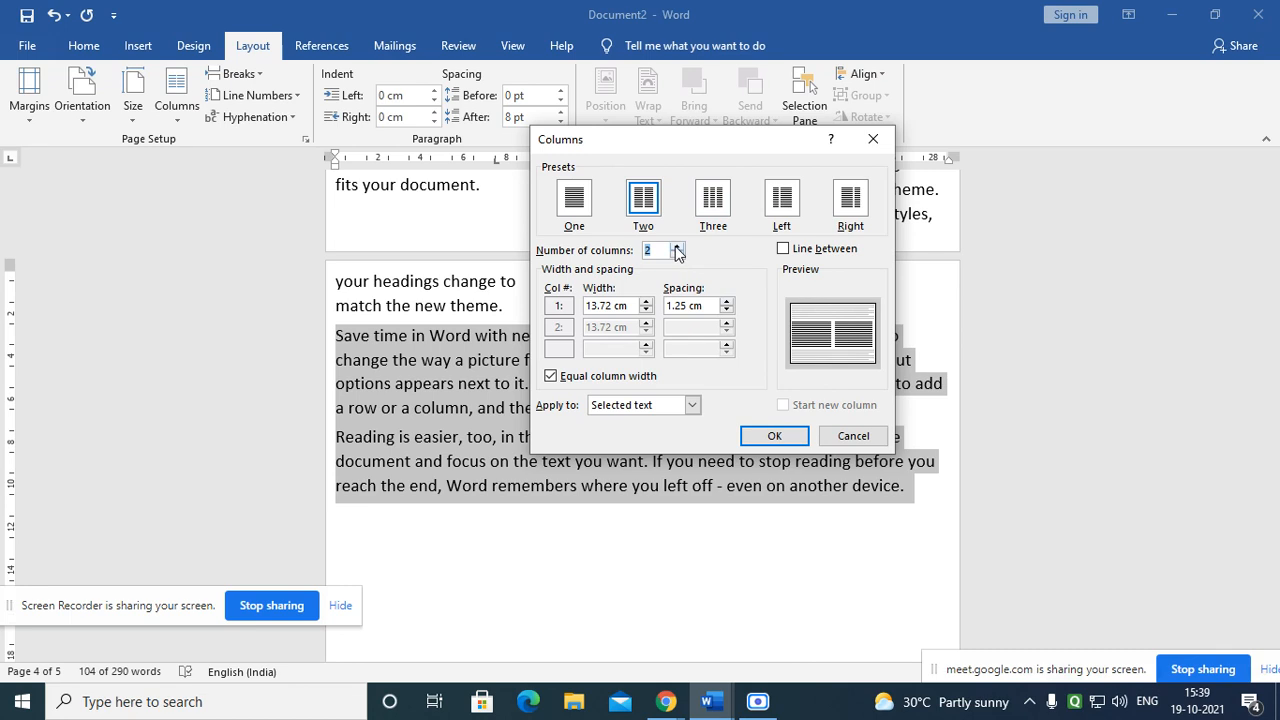
Step: Set the number of columns to 5 for the two selected paragraphs and apply it
{"action": "left_click", "coordinate": [677, 247]}
{"action": "left_click", "coordinate": [677, 247]}
{"action": "left_click", "coordinate": [677, 247]}
{"action": "left_click", "coordinate": [768, 437]}
{"action": "left_click", "coordinate": [815, 549]}
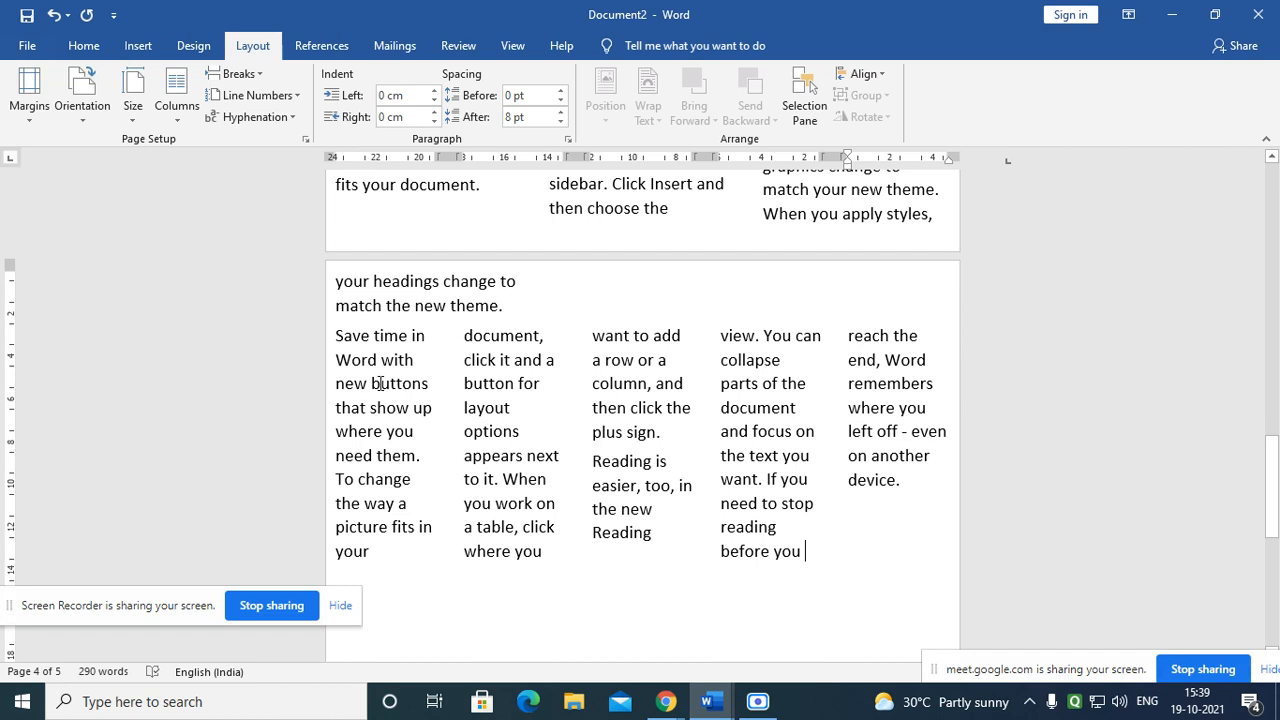
{"action": "scroll", "coordinate": [410, 336], "scroll_direction": "down", "scroll_amount": 1}
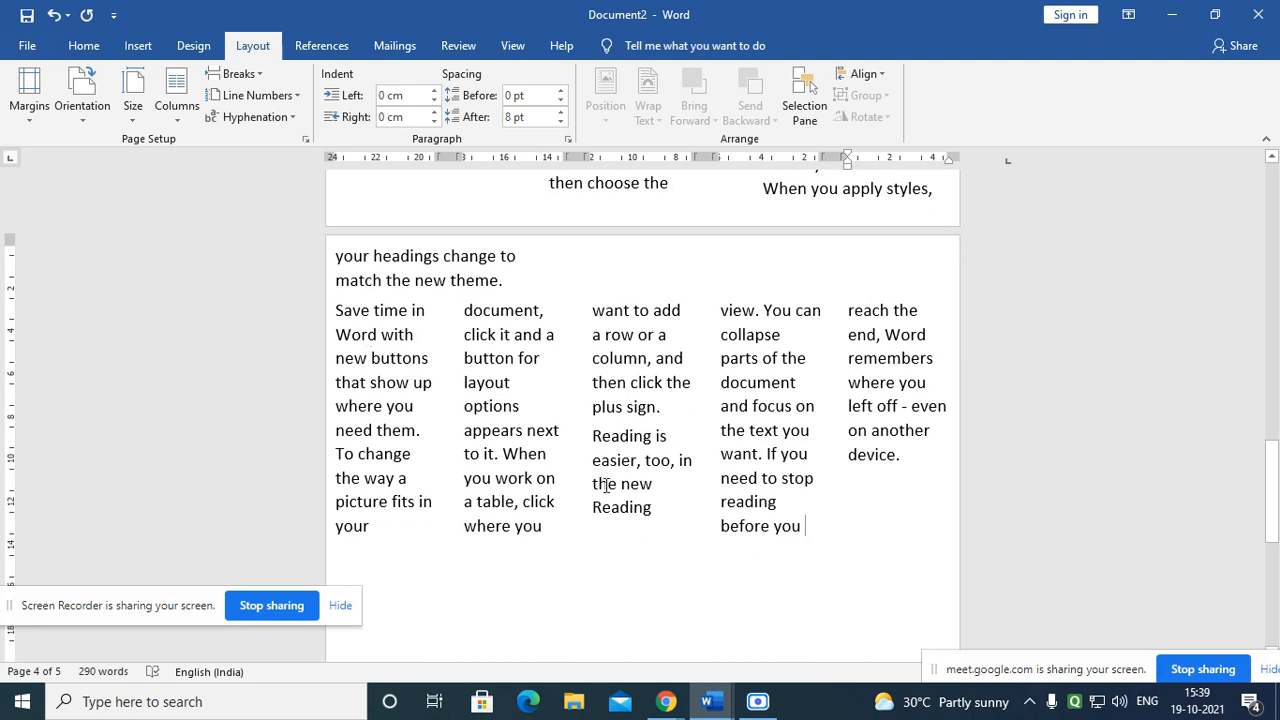
Step: Return the fourth page's two five-column paragraphs to a single column
{"action": "left_click_drag", "start_coordinate": [338, 312], "coordinate": [912, 486]}
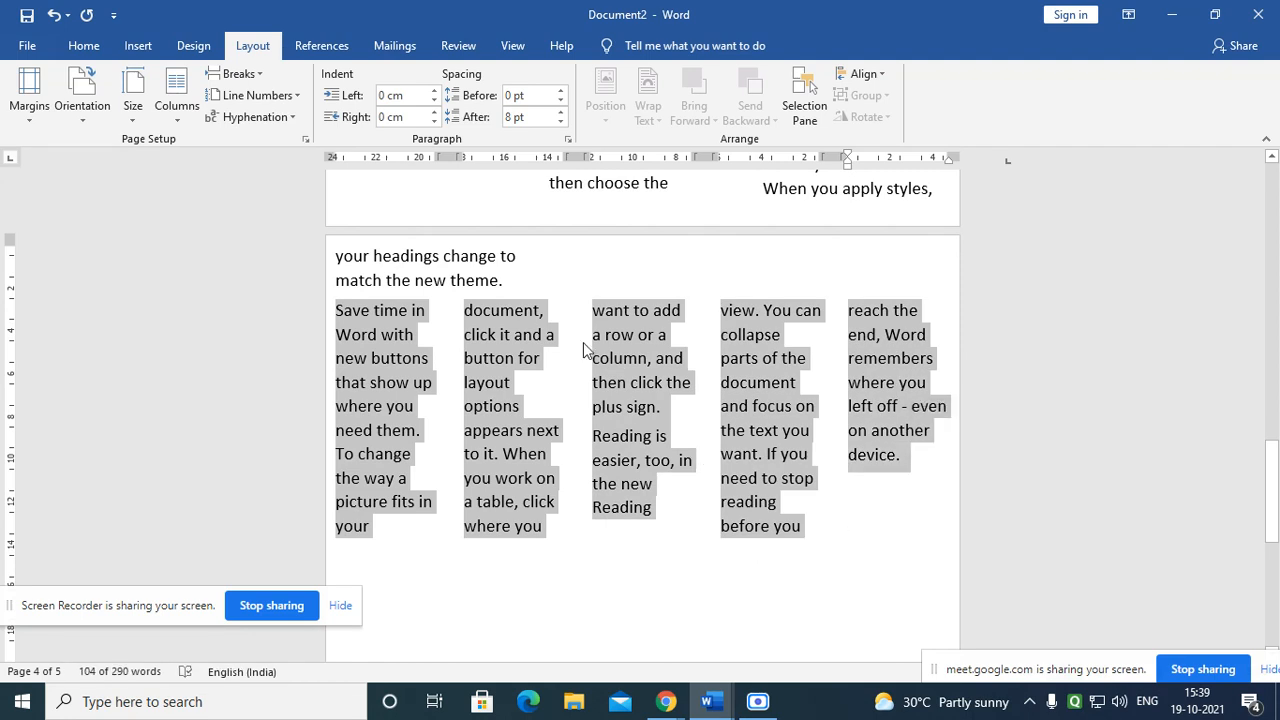
{"action": "left_click", "coordinate": [177, 105]}
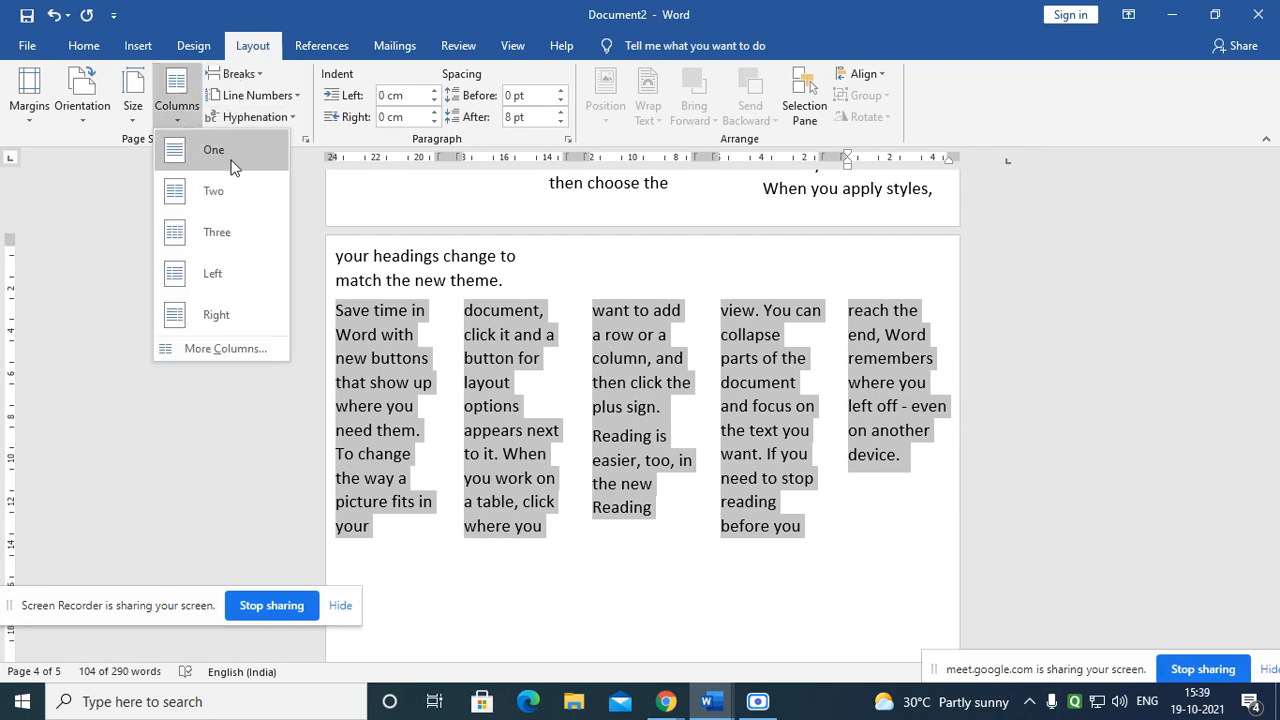
{"action": "left_click", "coordinate": [213, 150]}
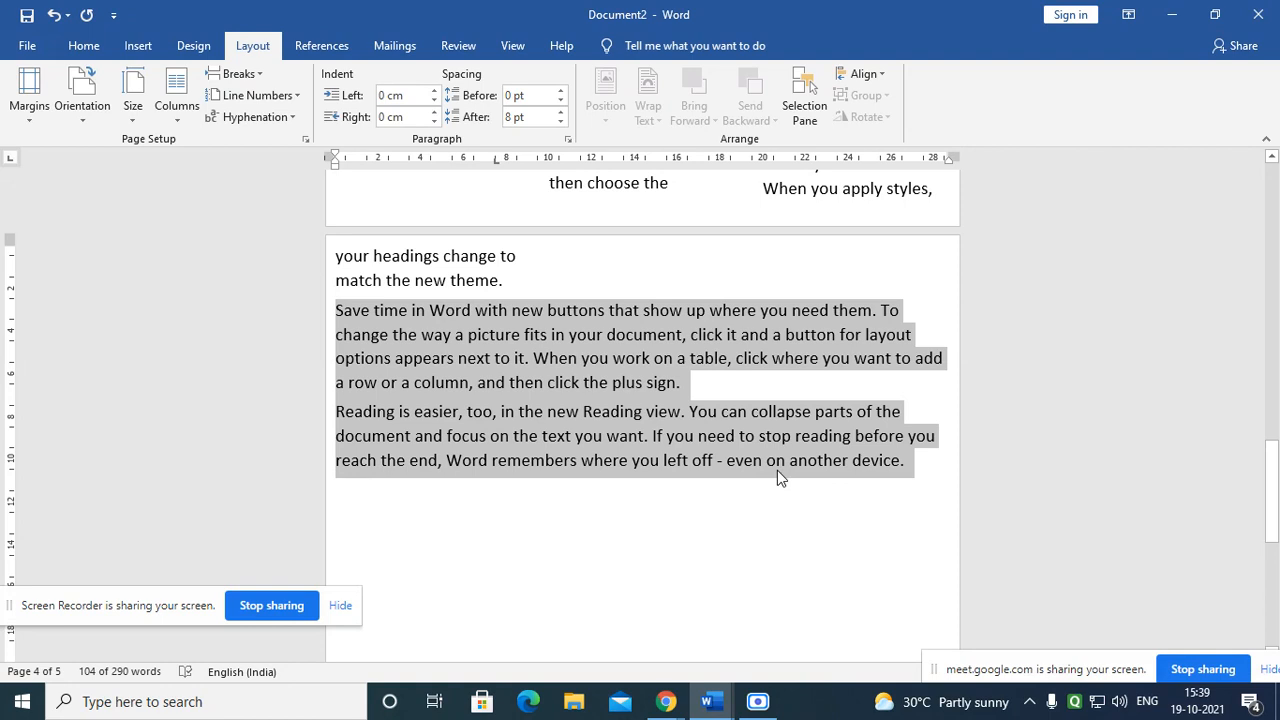
Step: Switch to the Document1 brochure and examine the three-panel layout on its pages
{"action": "left_click", "coordinate": [710, 701]}
{"action": "left_click", "coordinate": [626, 643]}
{"action": "scroll", "coordinate": [813, 492], "scroll_direction": "up", "scroll_amount": 3, "text": "ctrl"}
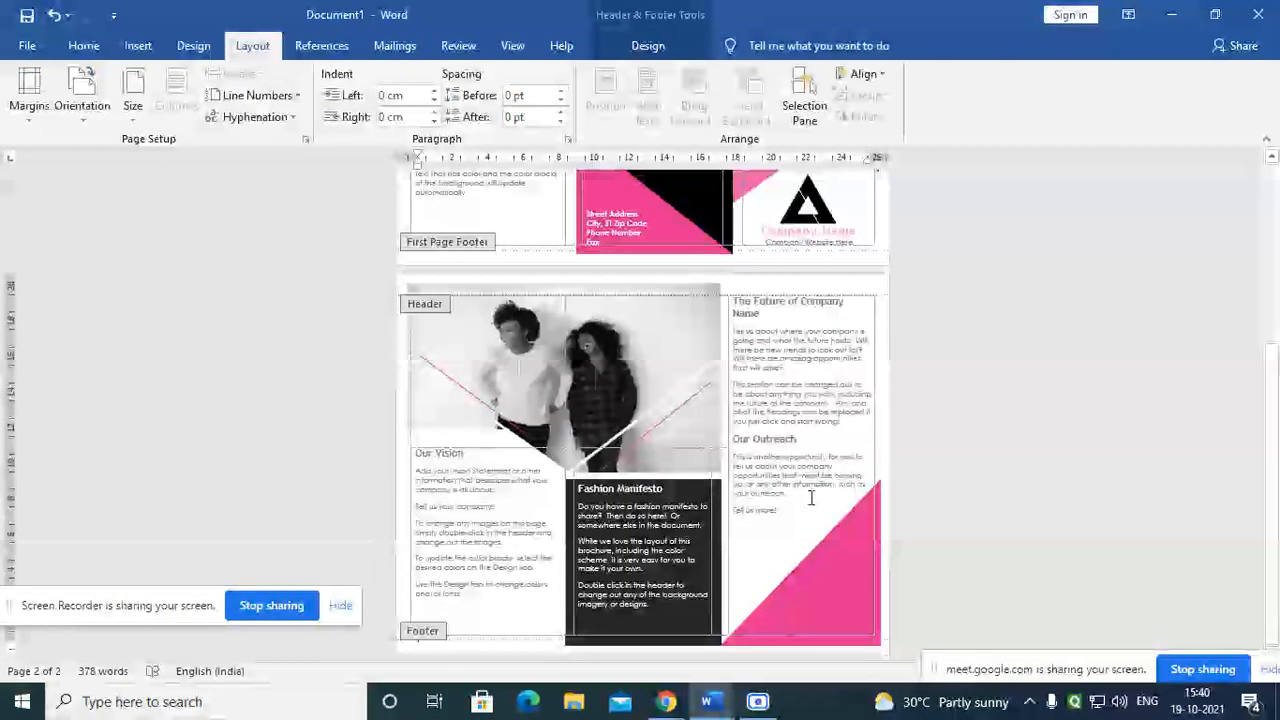
{"action": "scroll", "coordinate": [797, 487], "scroll_direction": "up", "scroll_amount": 5}
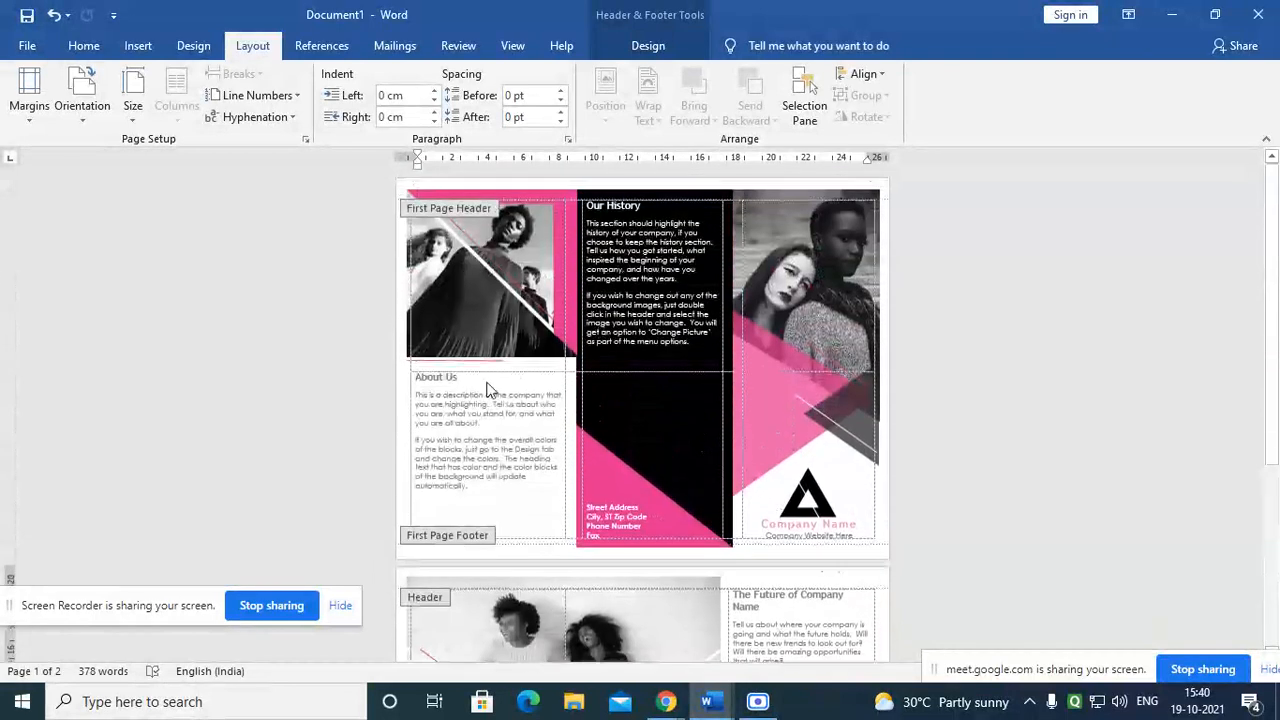
{"action": "scroll", "coordinate": [463, 449], "scroll_direction": "up", "scroll_amount": 2, "text": "ctrl"}
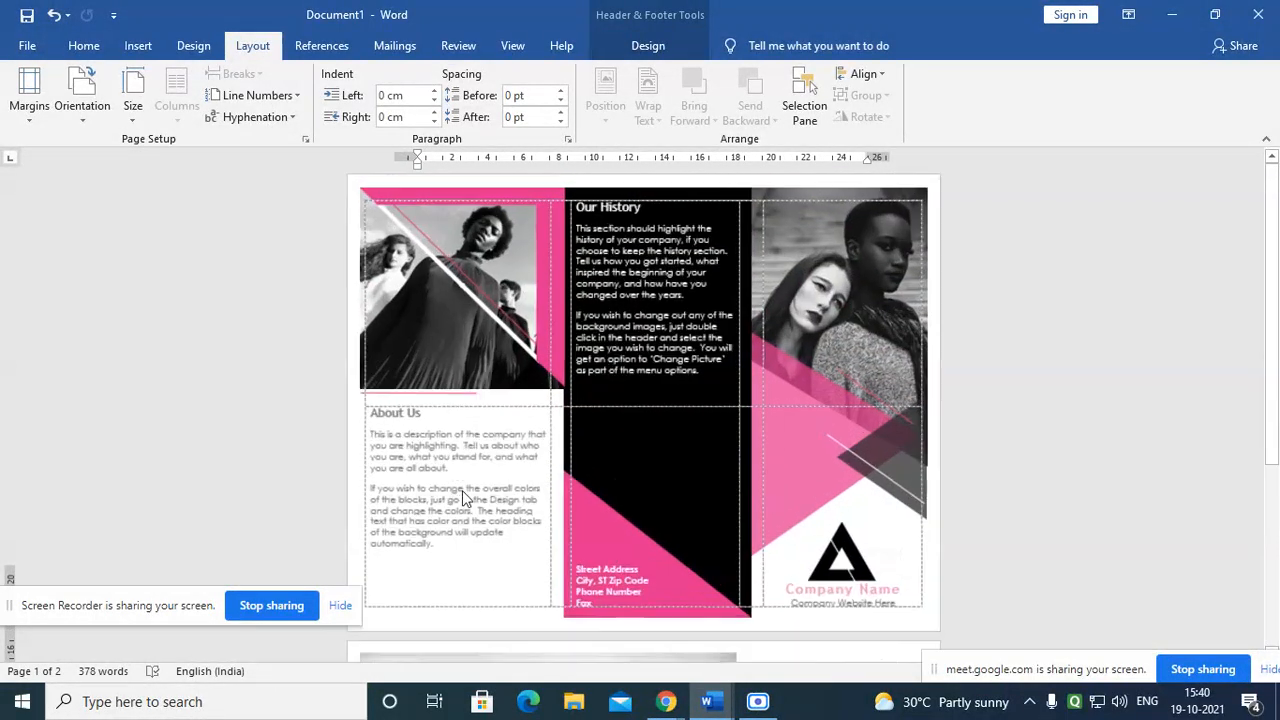
{"action": "scroll", "coordinate": [672, 408], "scroll_direction": "up", "scroll_amount": 1}
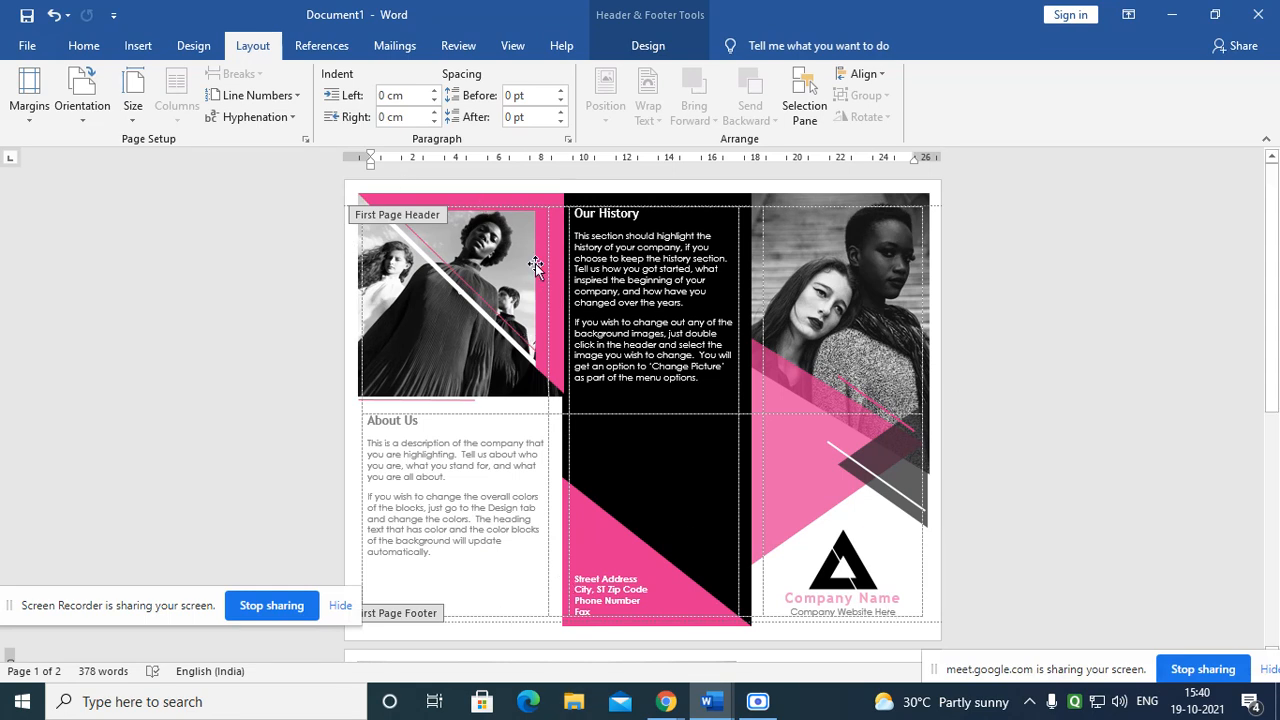
{"action": "scroll", "coordinate": [534, 266], "scroll_direction": "down", "scroll_amount": 1}
Step: Switch back to Document2 and arrange the selected paragraphs, from "Save time in Word" to "another device", in three columns
{"action": "mouse_move", "coordinate": [722, 706]}
{"action": "left_click", "coordinate": [813, 650]}
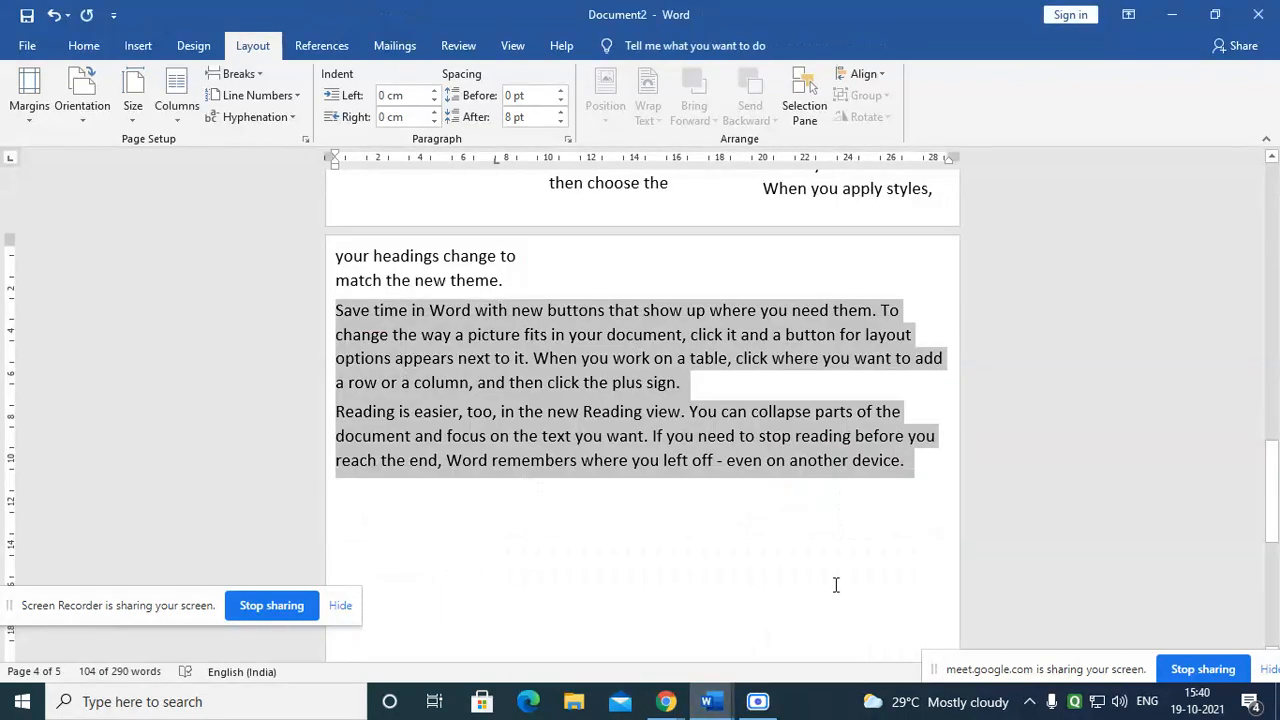
{"action": "left_click", "coordinate": [176, 118]}
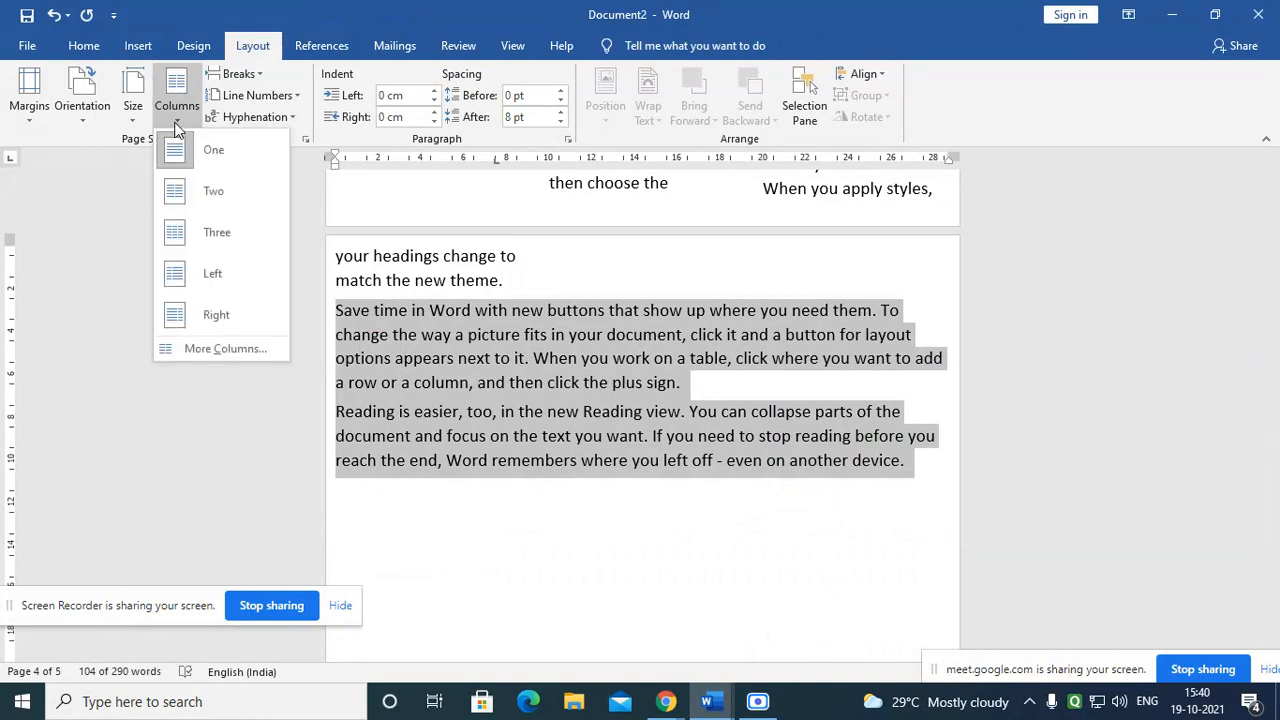
{"action": "left_click", "coordinate": [229, 345]}
{"action": "left_click", "coordinate": [716, 207]}
{"action": "left_click", "coordinate": [678, 255]}
{"action": "left_click", "coordinate": [677, 246]}
{"action": "left_click", "coordinate": [795, 438]}
{"action": "left_click", "coordinate": [674, 357]}
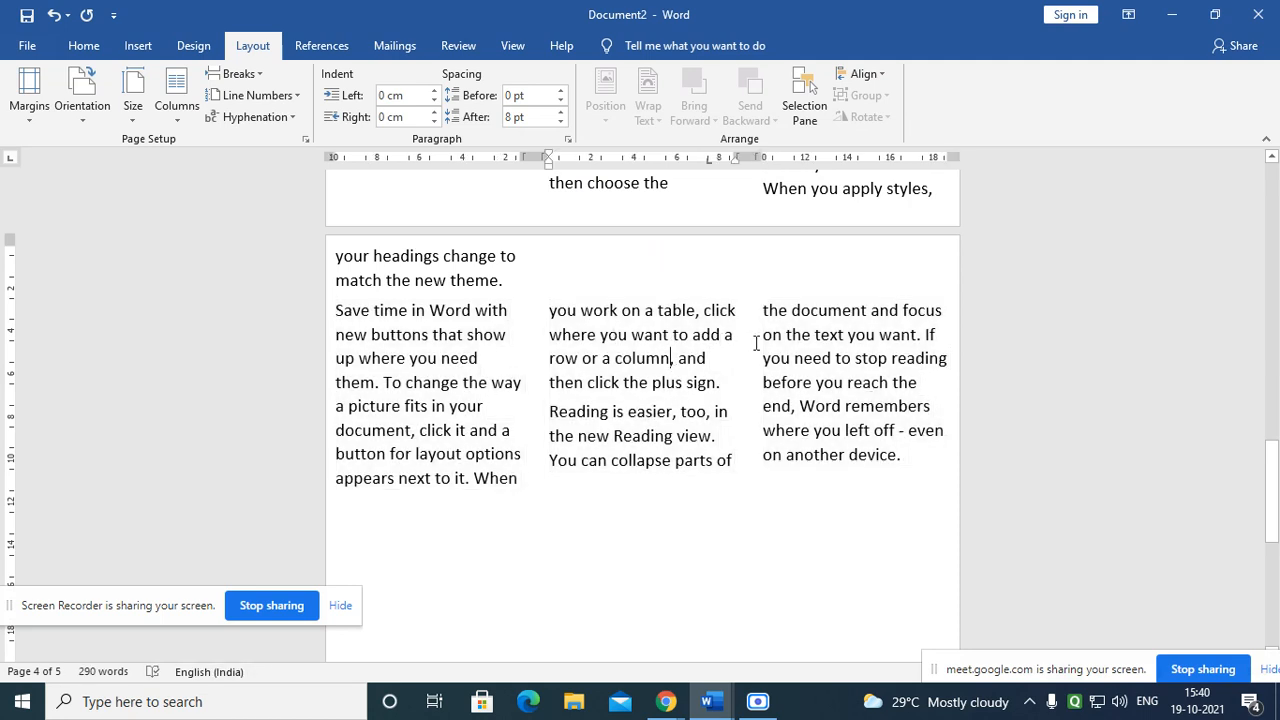
Step: Insert five empty lines before "Save time in Word" in the fourth page's first column
{"action": "scroll", "coordinate": [515, 463], "scroll_direction": "up", "scroll_amount": 1}
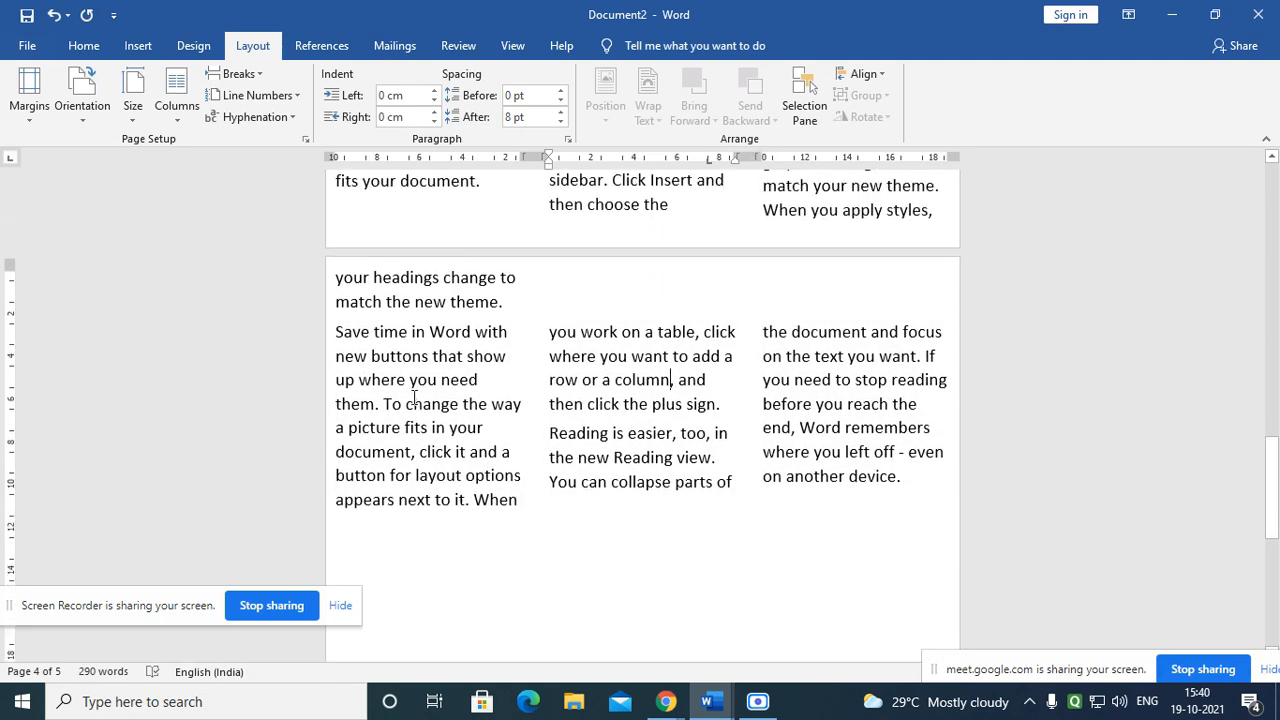
{"action": "left_click", "coordinate": [338, 338]}
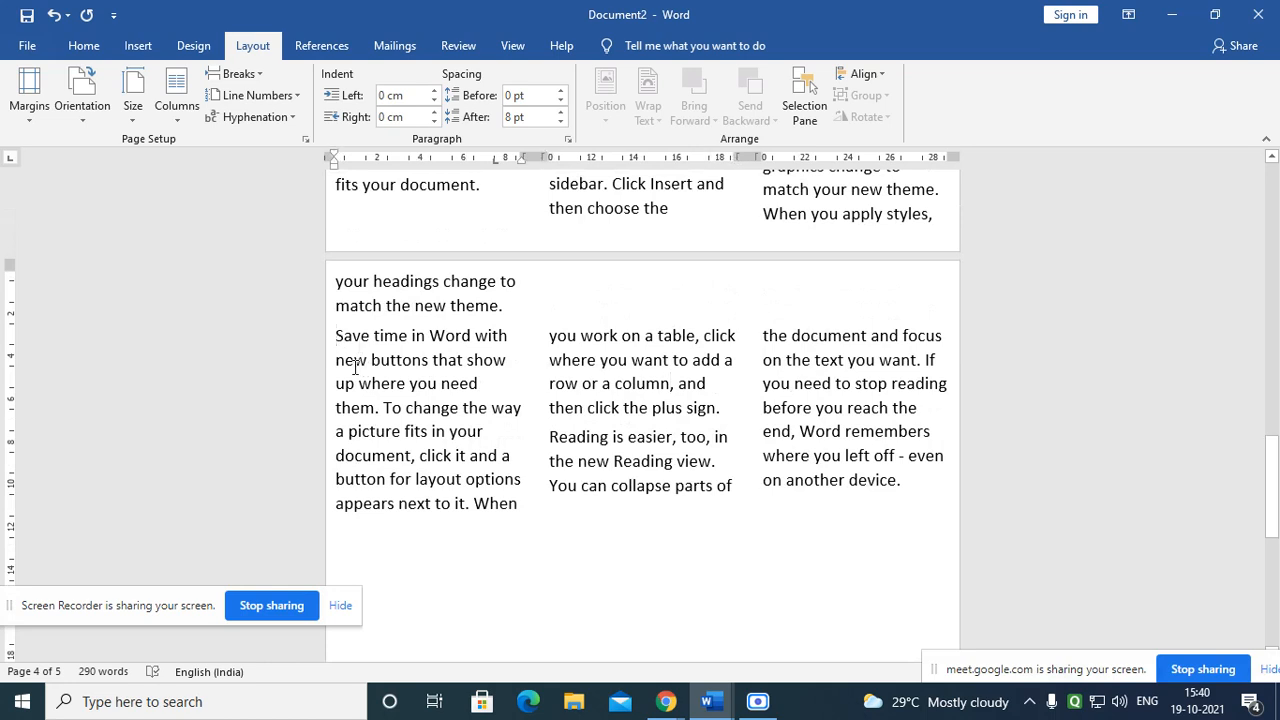
{"action": "key", "text": "Return"}
{"action": "key", "text": "Return"}
{"action": "key", "text": "Return"}
{"action": "key", "text": "Return"}
{"action": "key", "text": "Return"}
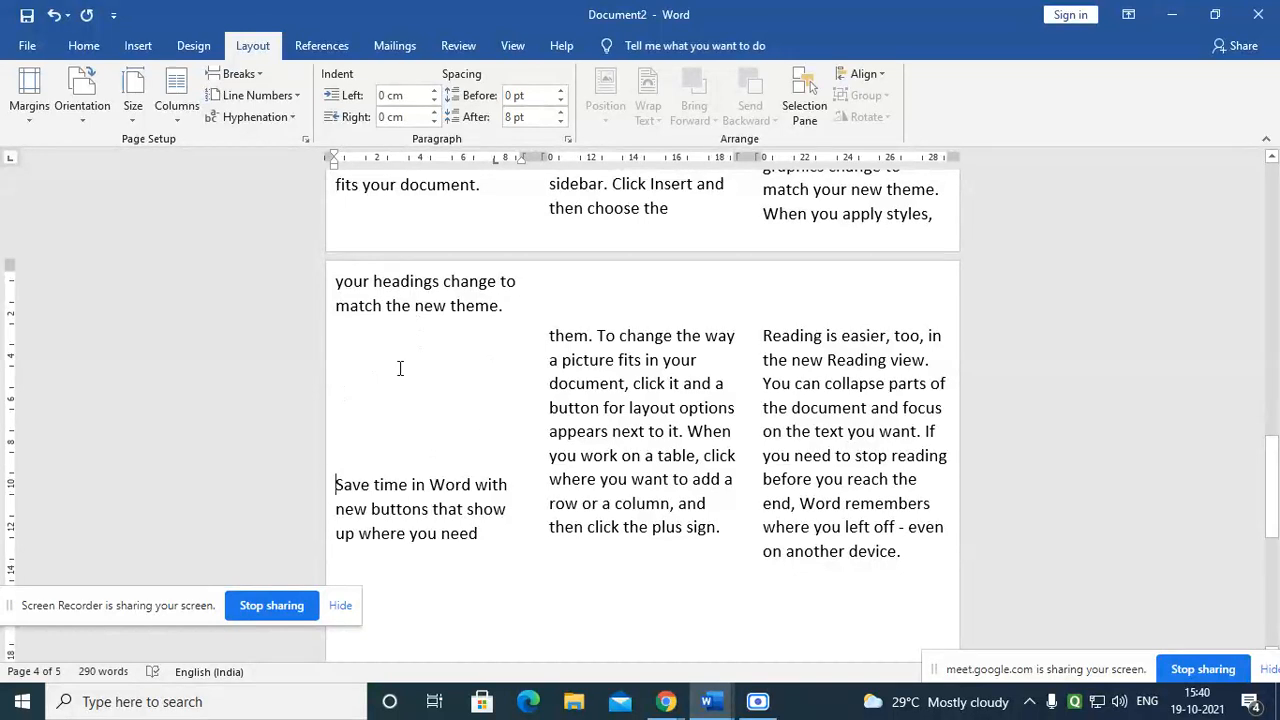
Step: Check how the Document1 brochure places its picture above the first panel's text, and return to Document2
{"action": "mouse_move", "coordinate": [707, 701]}
{"action": "left_click", "coordinate": [608, 610]}
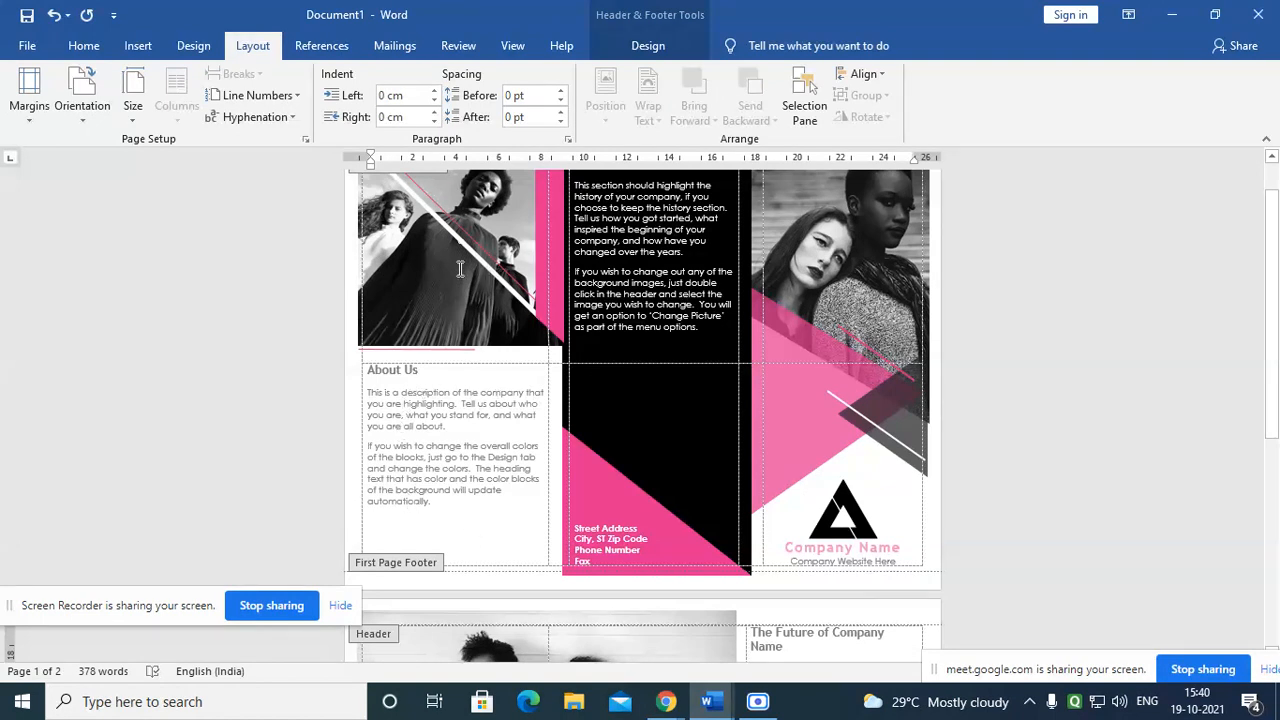
{"action": "left_click", "coordinate": [707, 701]}
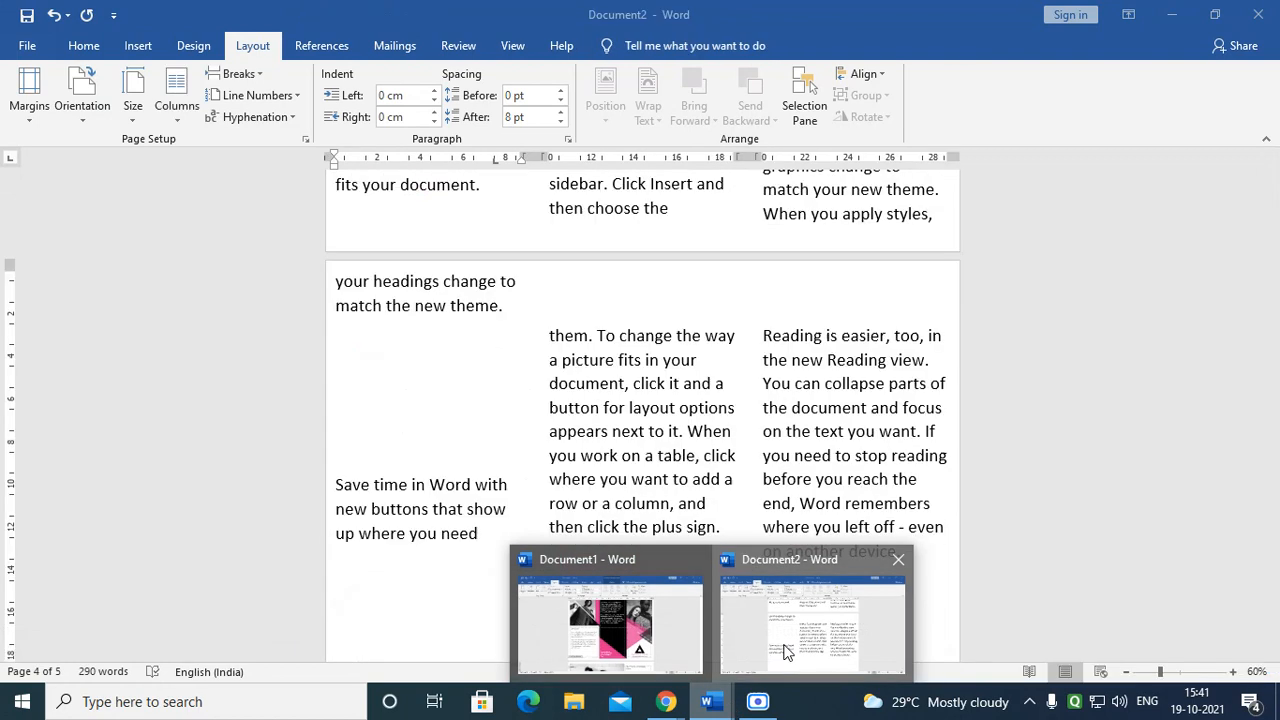
{"action": "left_click", "coordinate": [784, 652]}
Step: Insert the mobile-phone-icon picture in the empty lines above "Save time in Word" and set its wrapping to In Front of Text
{"action": "left_click", "coordinate": [461, 418]}
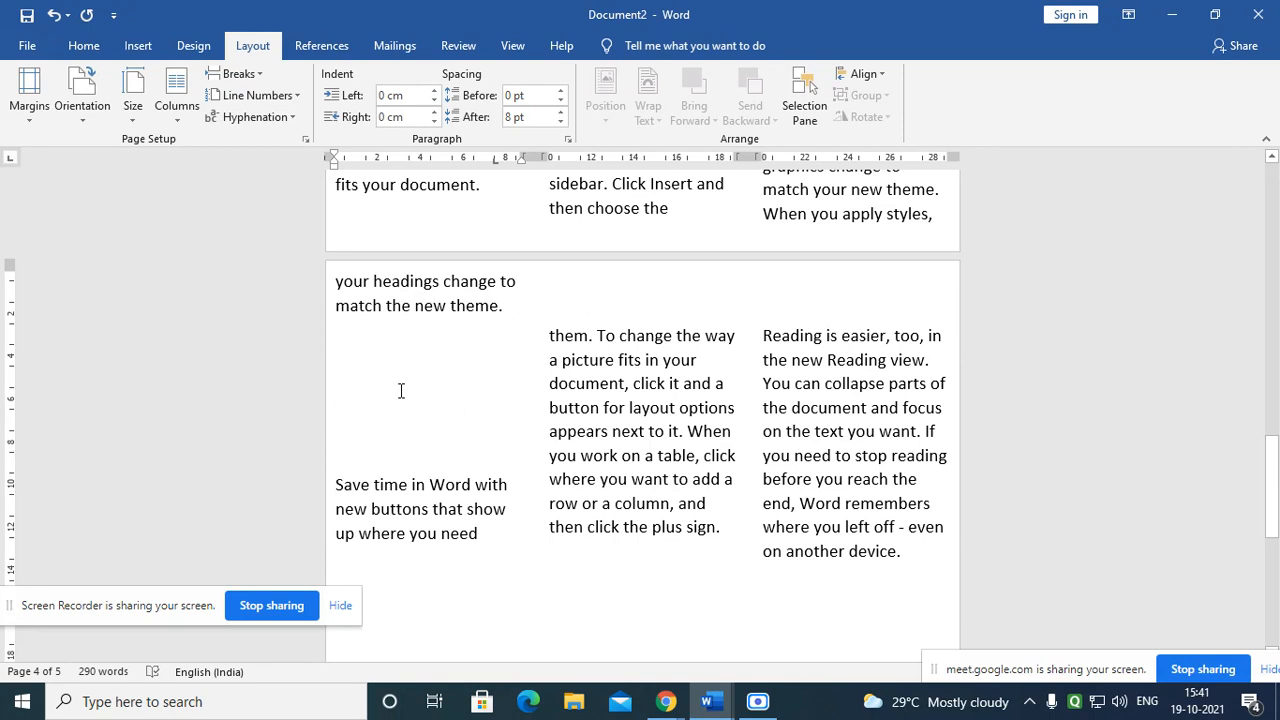
{"action": "left_click", "coordinate": [140, 47]}
{"action": "left_click", "coordinate": [200, 76]}
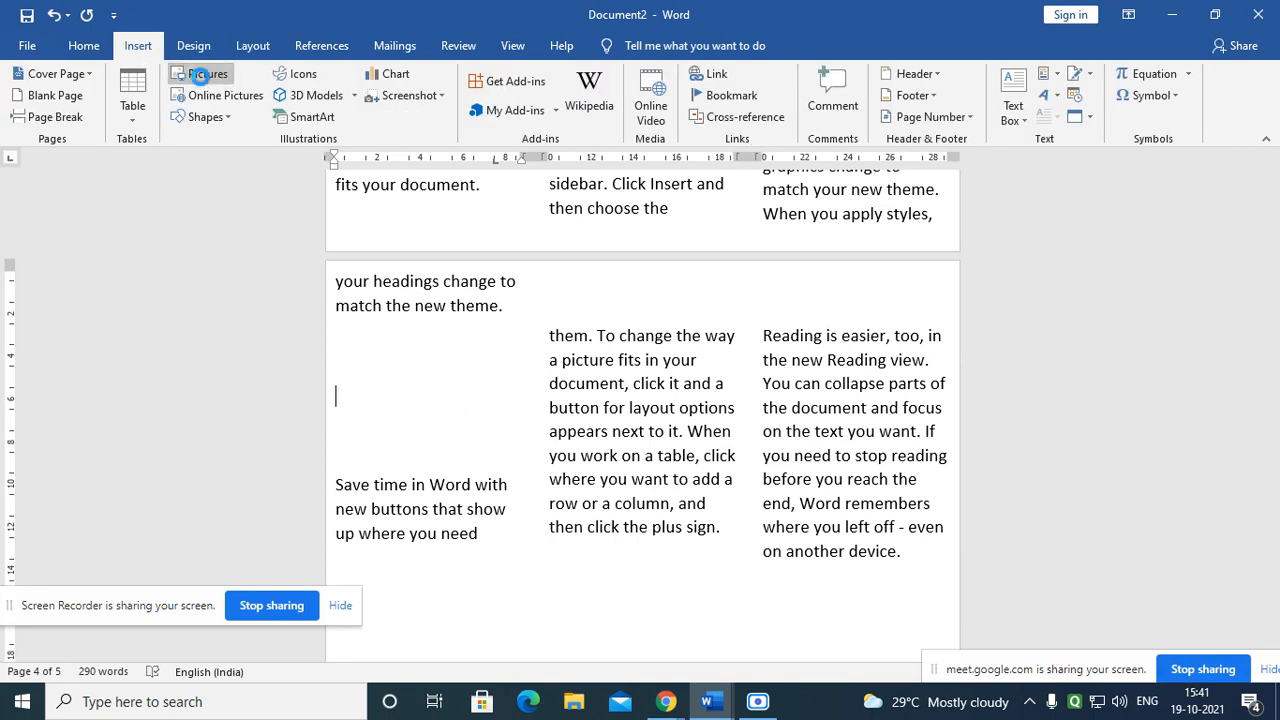
{"action": "scroll", "coordinate": [660, 370], "scroll_direction": "down", "scroll_amount": 3}
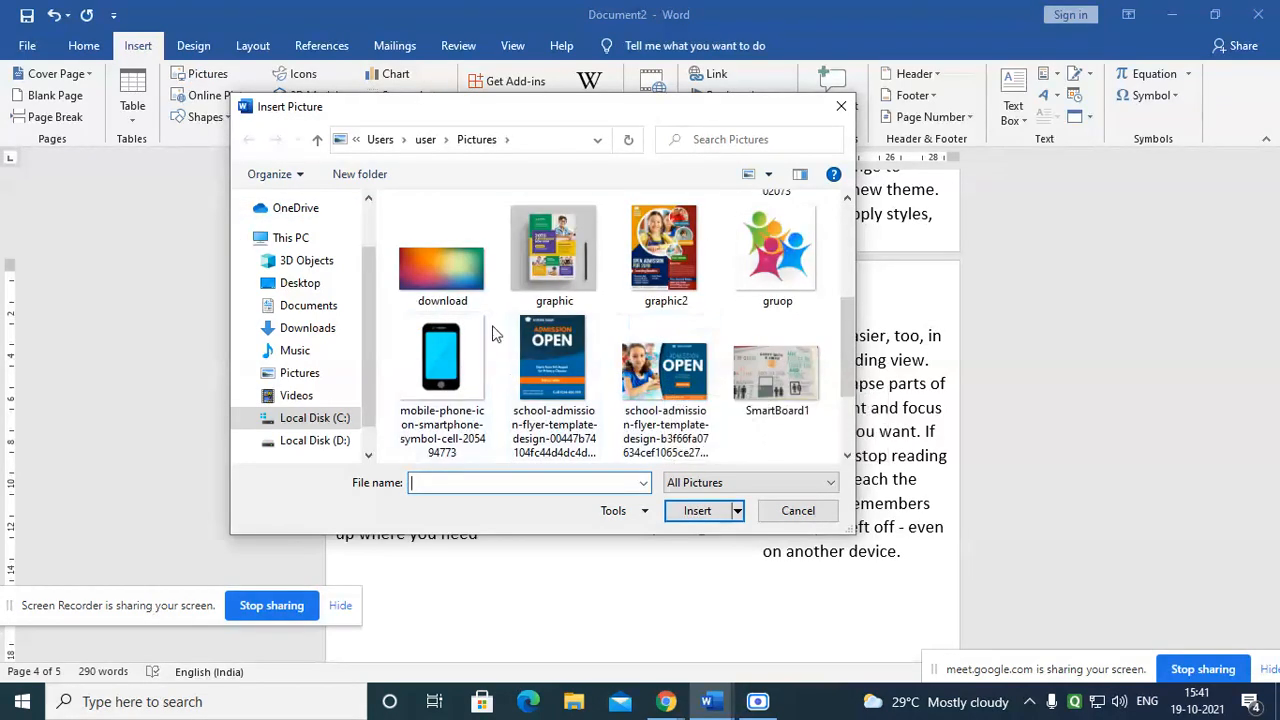
{"action": "left_click", "coordinate": [449, 344]}
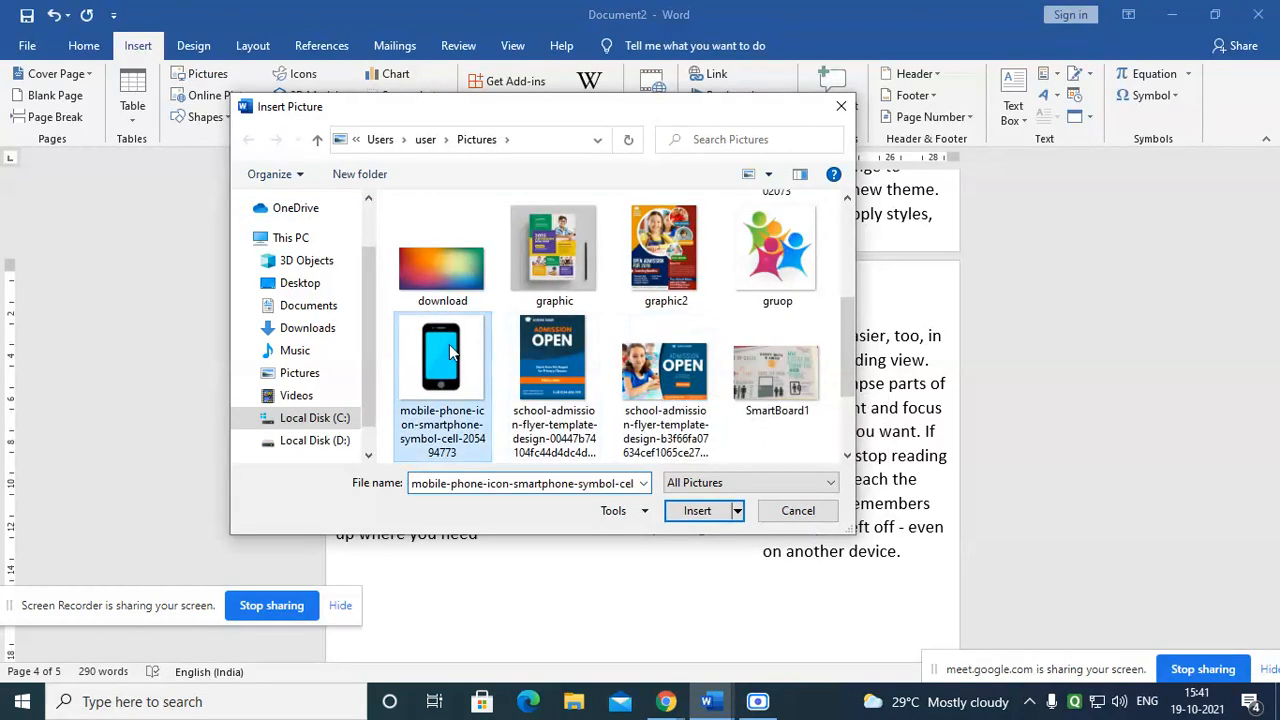
{"action": "left_click", "coordinate": [697, 511]}
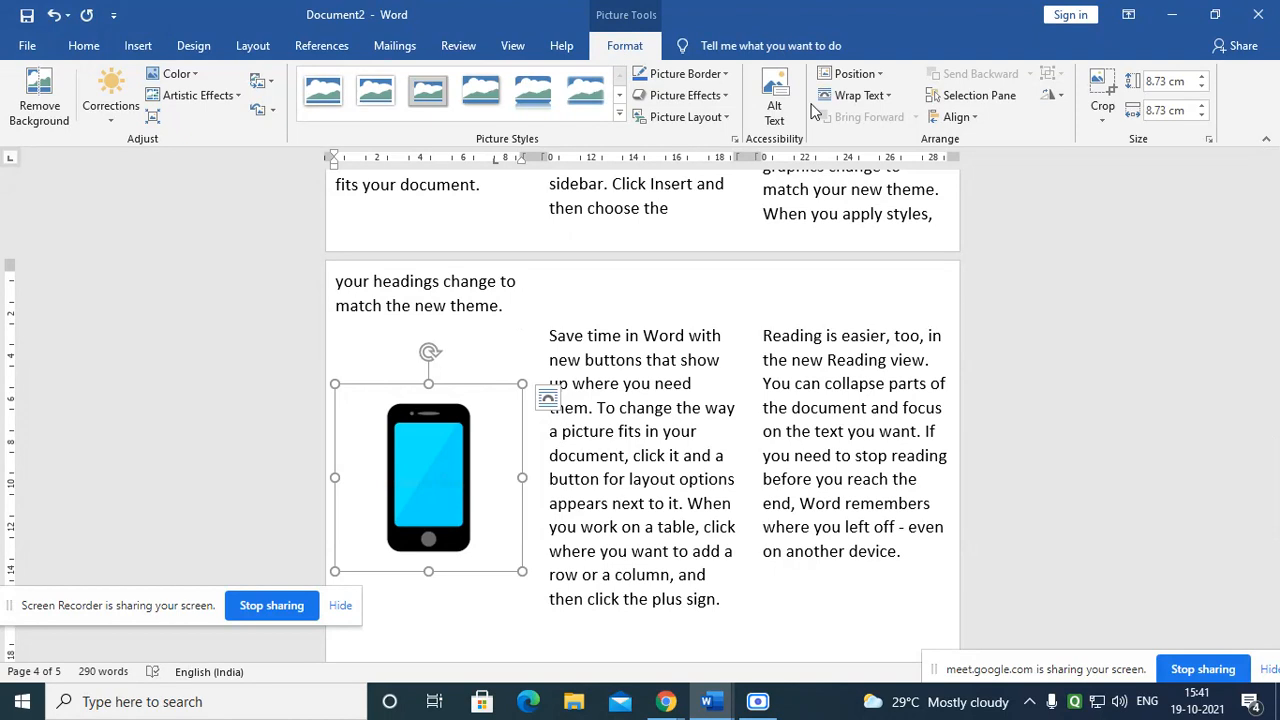
{"action": "left_click", "coordinate": [841, 100]}
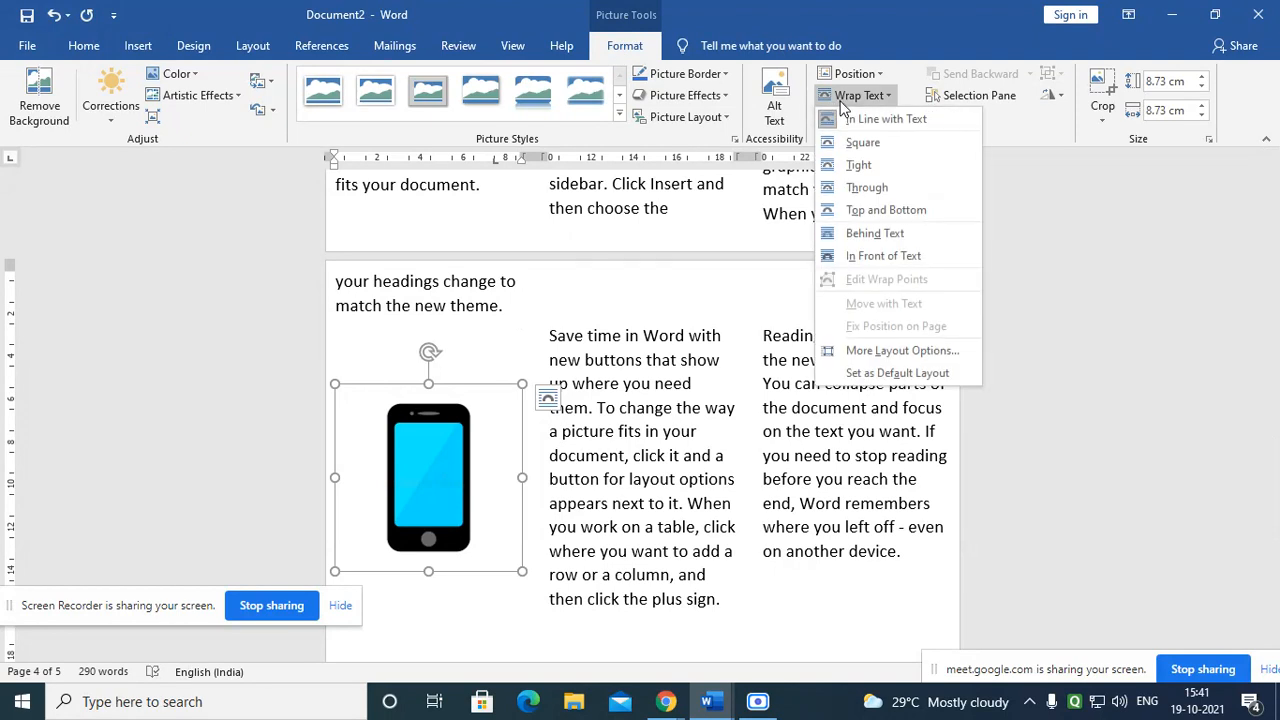
{"action": "left_click", "coordinate": [865, 259]}
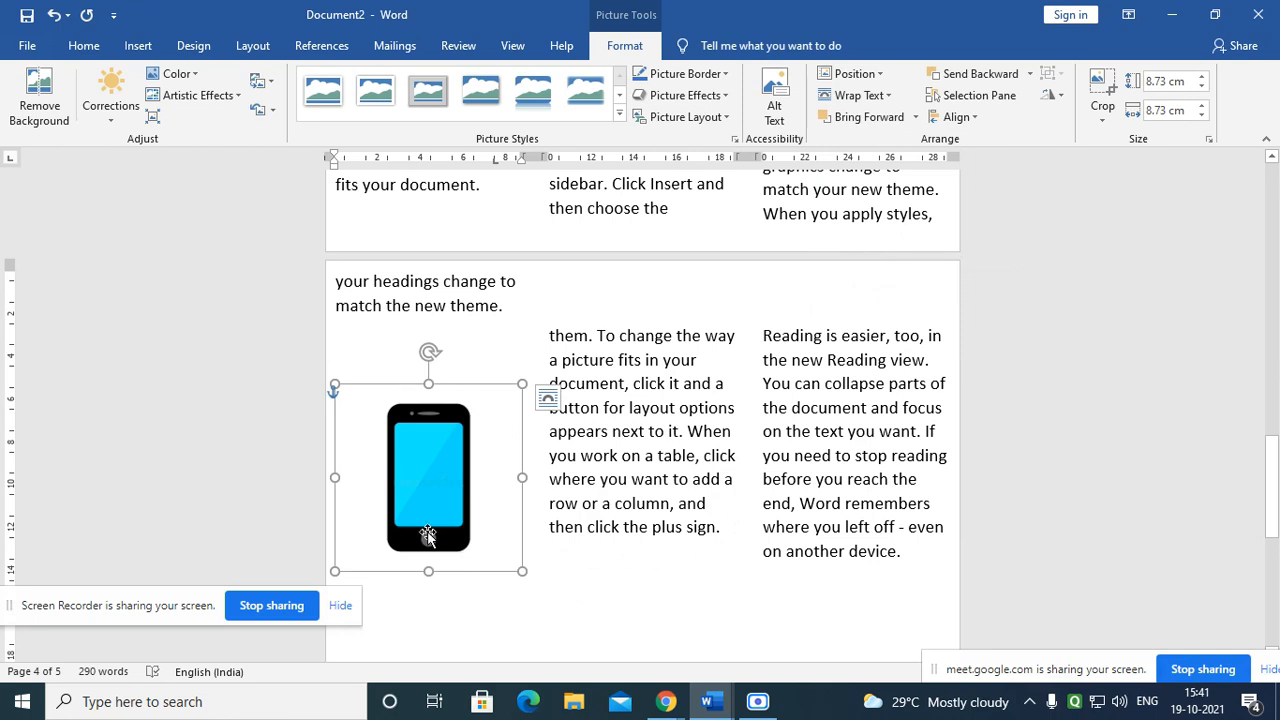
Step: Crop the phone picture to the phone's outline, about 7.01 by 4.03 cm, and place it widened in the gap above "Save time in Word"
{"action": "left_click", "coordinate": [1104, 90]}
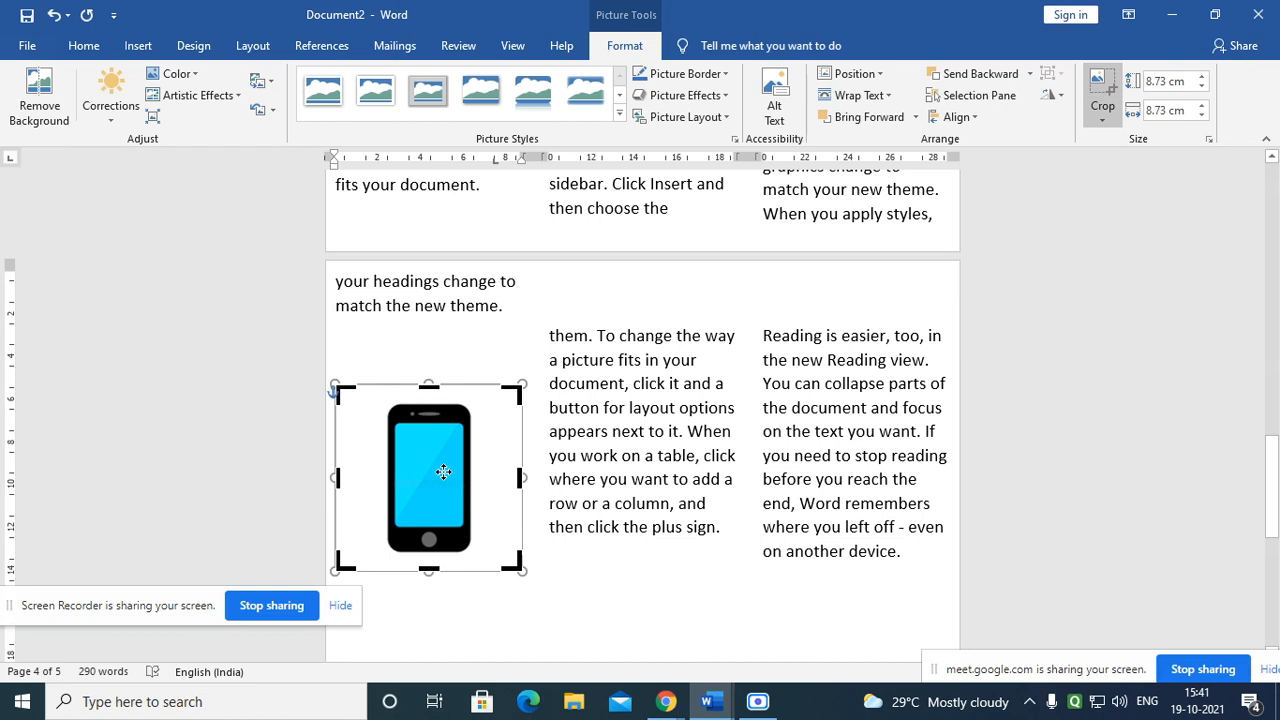
{"action": "left_click_drag", "start_coordinate": [519, 481], "coordinate": [470, 481]}
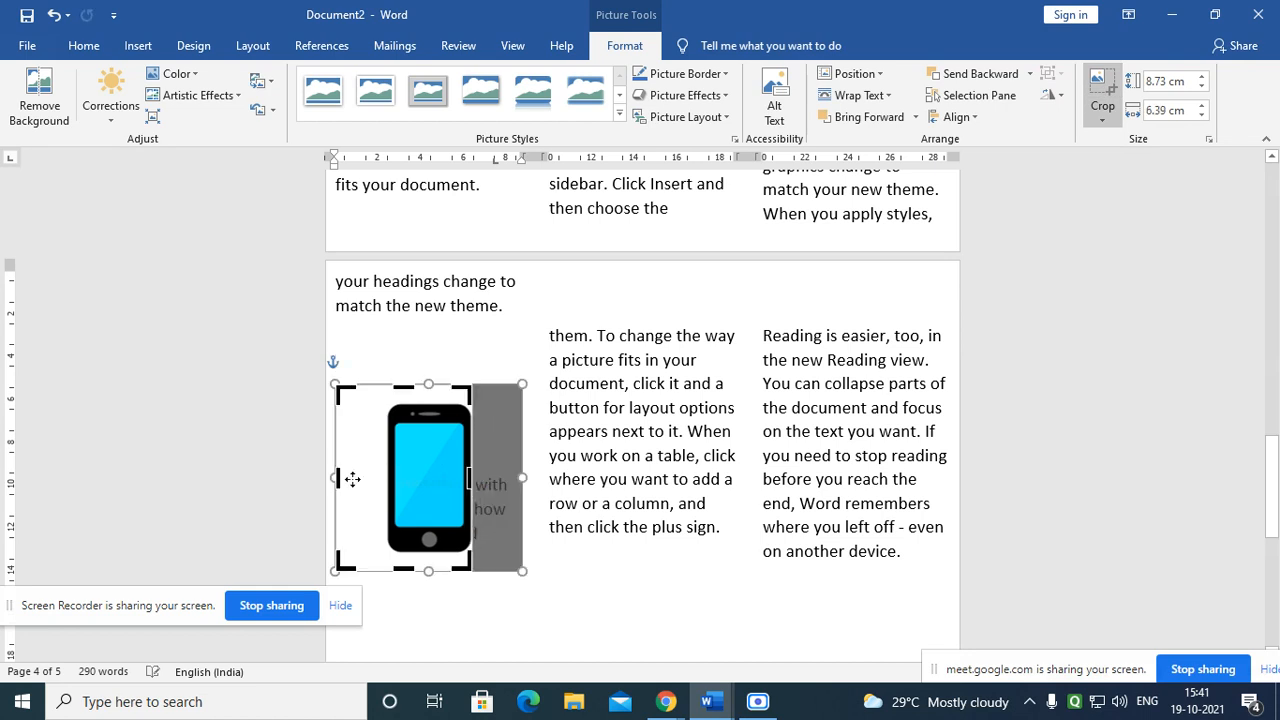
{"action": "left_click_drag", "start_coordinate": [336, 480], "coordinate": [387, 485]}
{"action": "left_click_drag", "start_coordinate": [430, 568], "coordinate": [430, 551]}
{"action": "left_click_drag", "start_coordinate": [429, 385], "coordinate": [429, 404]}
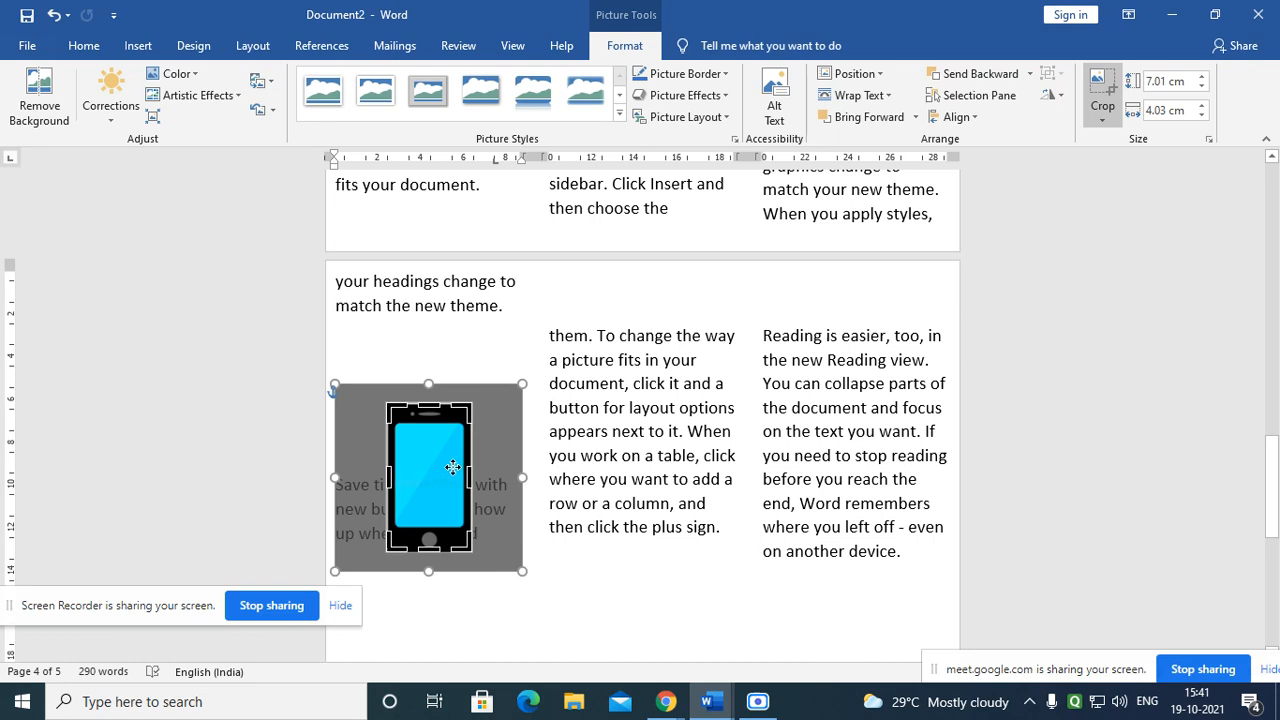
{"action": "left_click", "coordinate": [628, 563]}
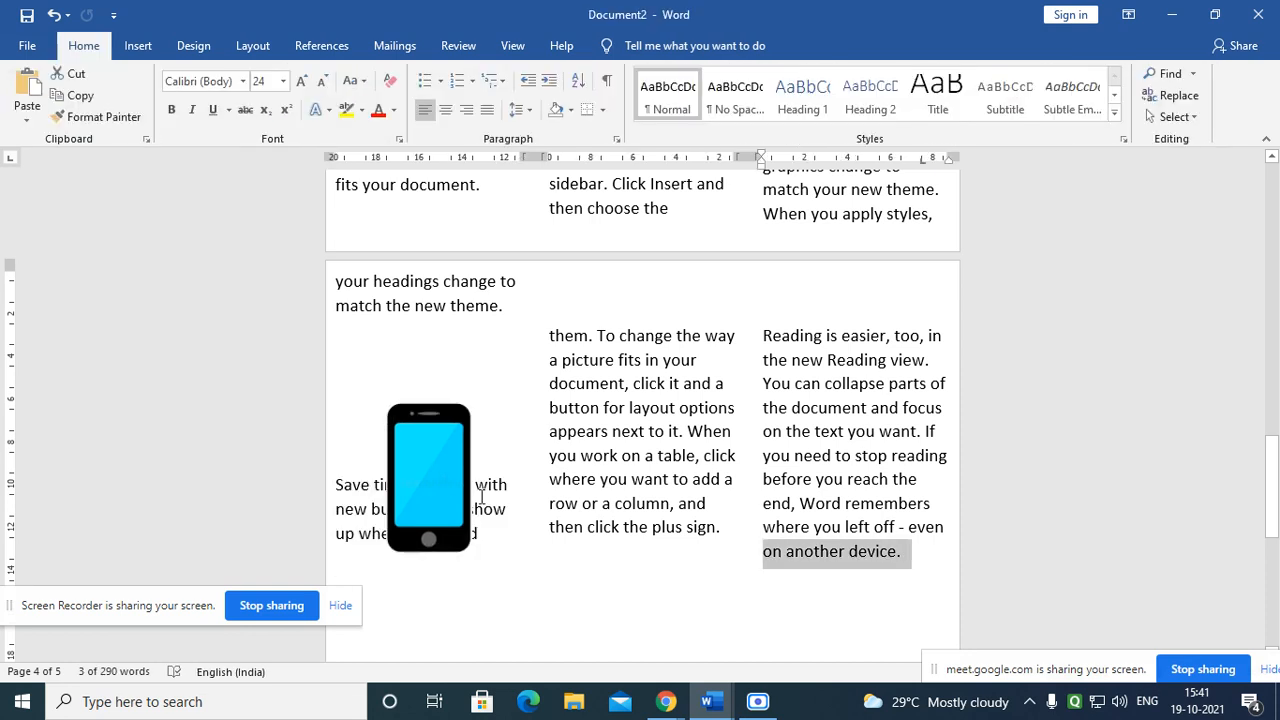
{"action": "left_click_drag", "start_coordinate": [430, 472], "coordinate": [485, 389]}
{"action": "left_click", "coordinate": [565, 527]}
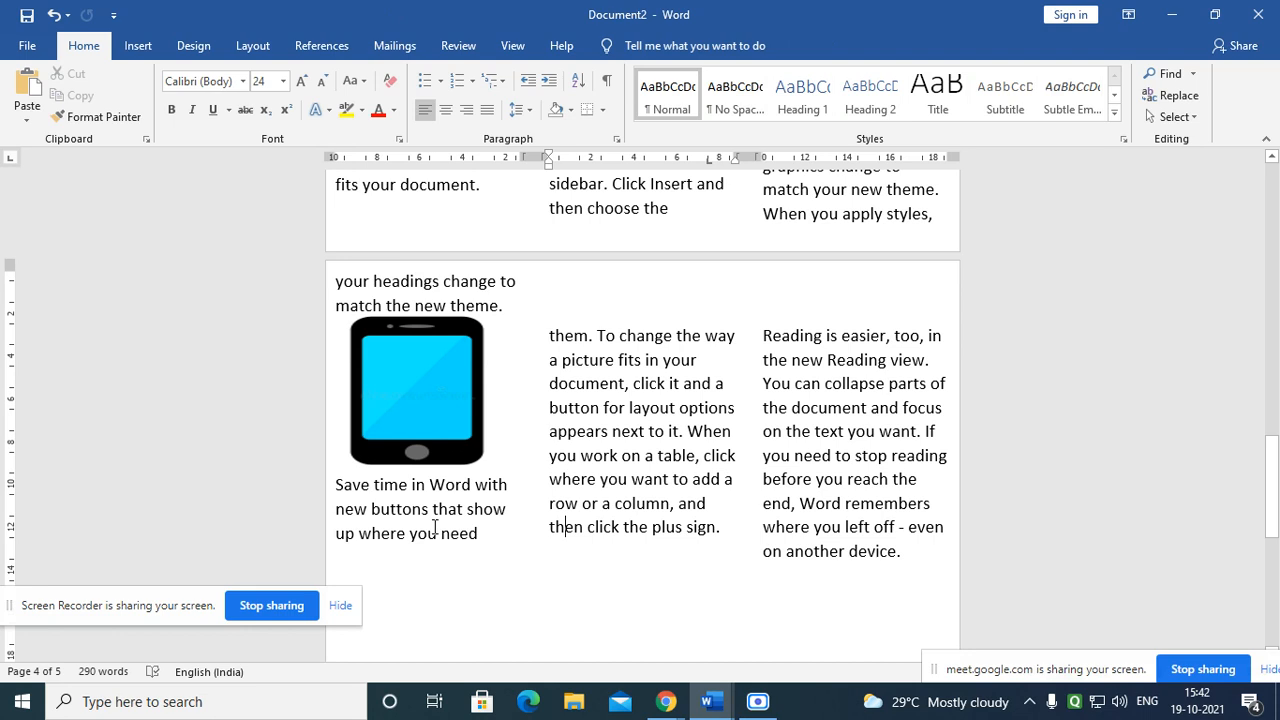
Step: Insert empty lines before "Reading is easier" in the fourth page's third column to make room for a picture
{"action": "left_click", "coordinate": [757, 337]}
{"action": "left_click", "coordinate": [827, 410]}
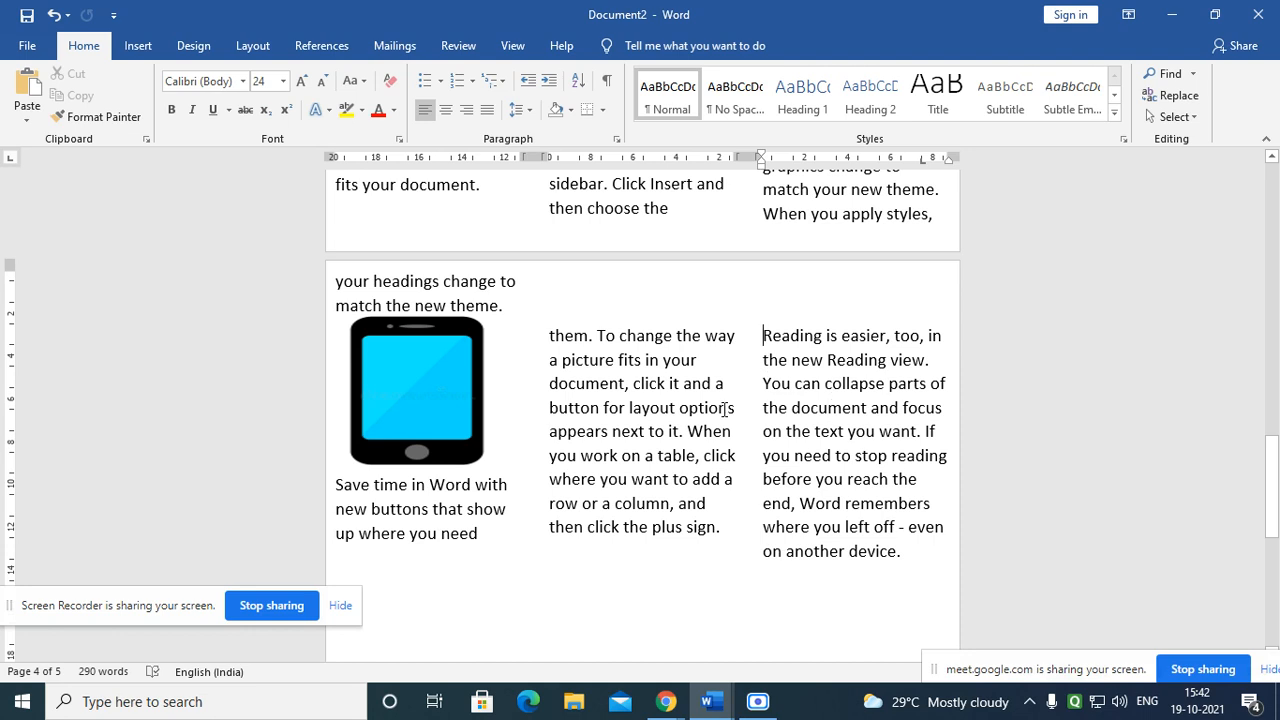
{"action": "key", "text": "ctrl+z"}
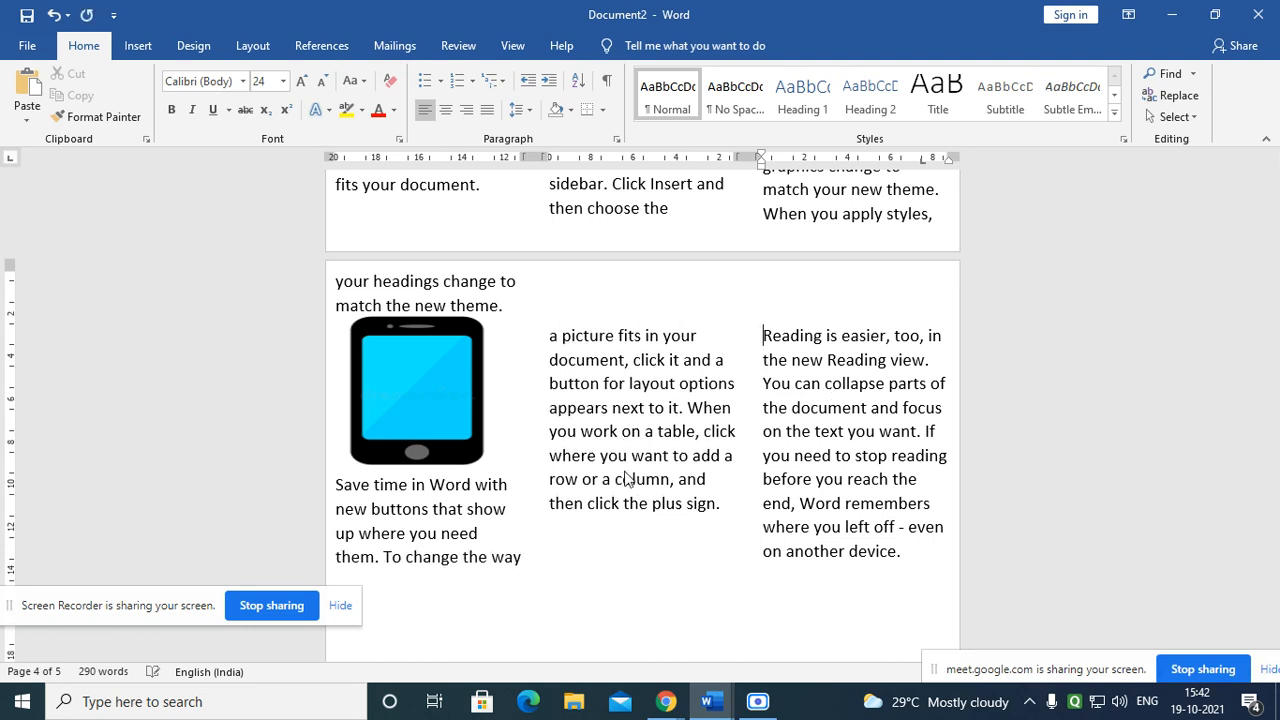
{"action": "key", "text": "Return"}
{"action": "key", "text": "Return"}
{"action": "key", "text": "Return"}
{"action": "key", "text": "Return"}
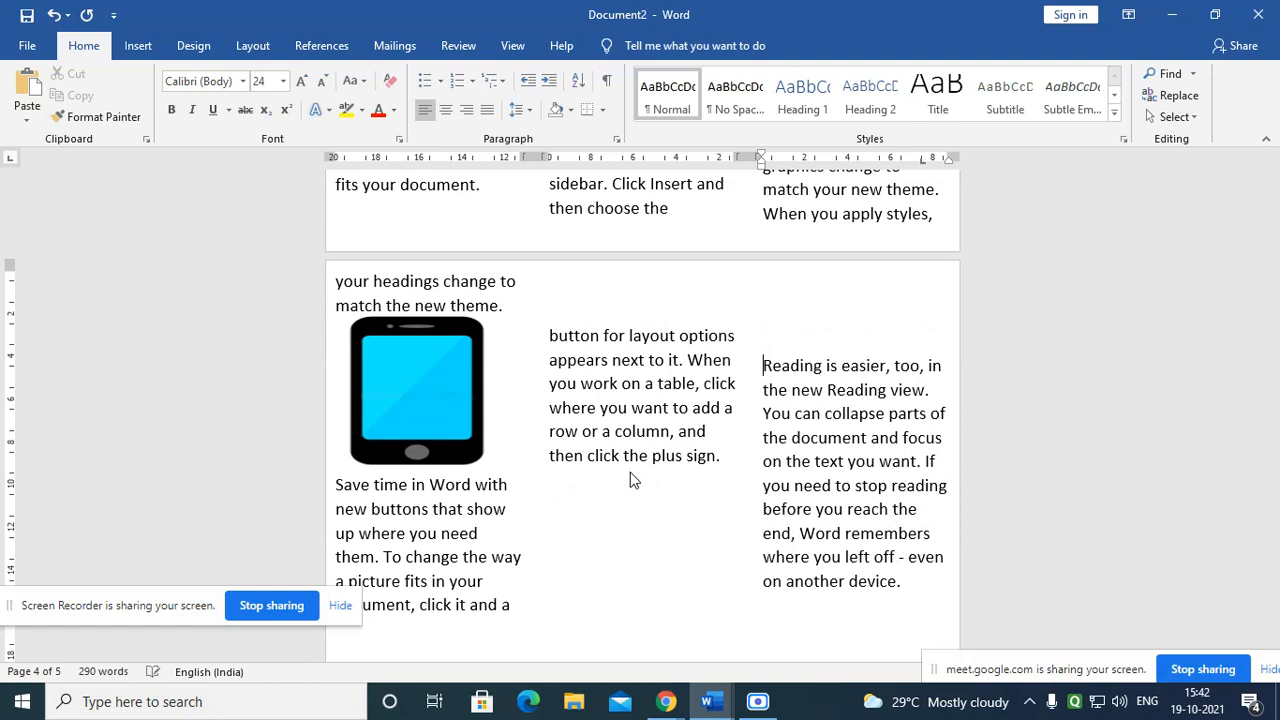
{"action": "key", "text": "Return"}
{"action": "key", "text": "Return"}
{"action": "key", "text": "Return"}
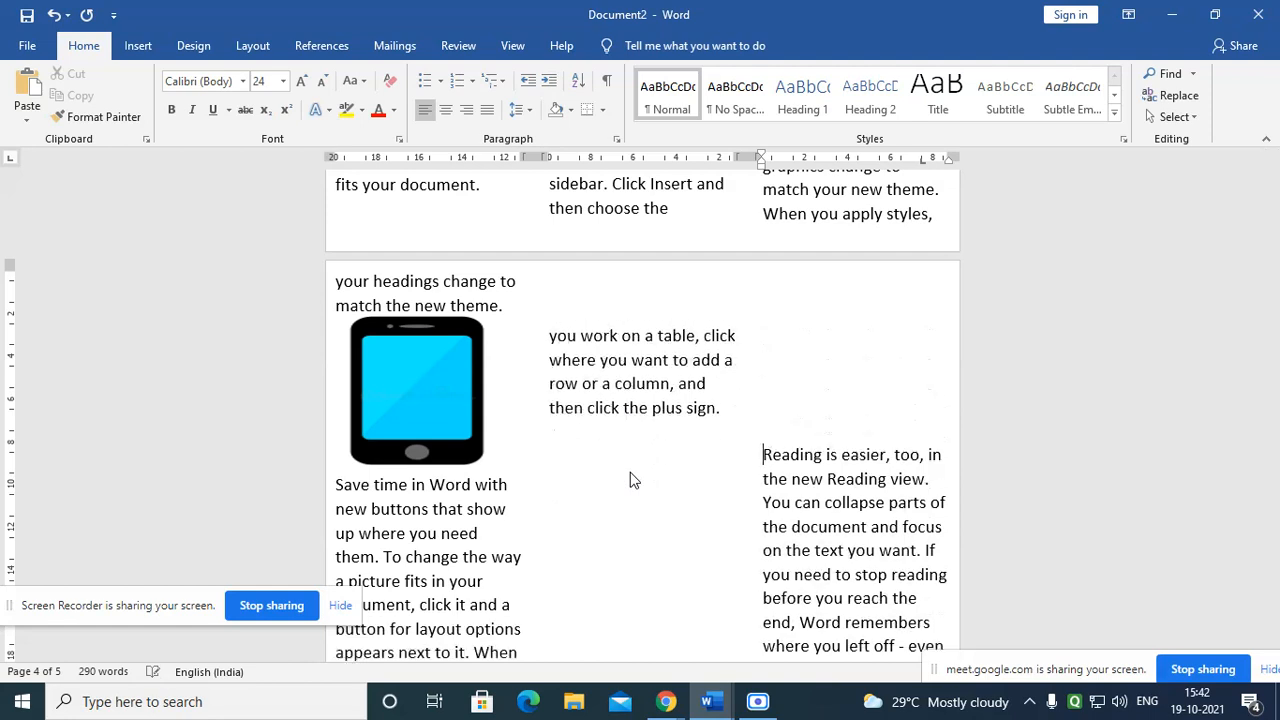
{"action": "scroll", "coordinate": [600, 480], "scroll_direction": "down", "scroll_amount": 1}
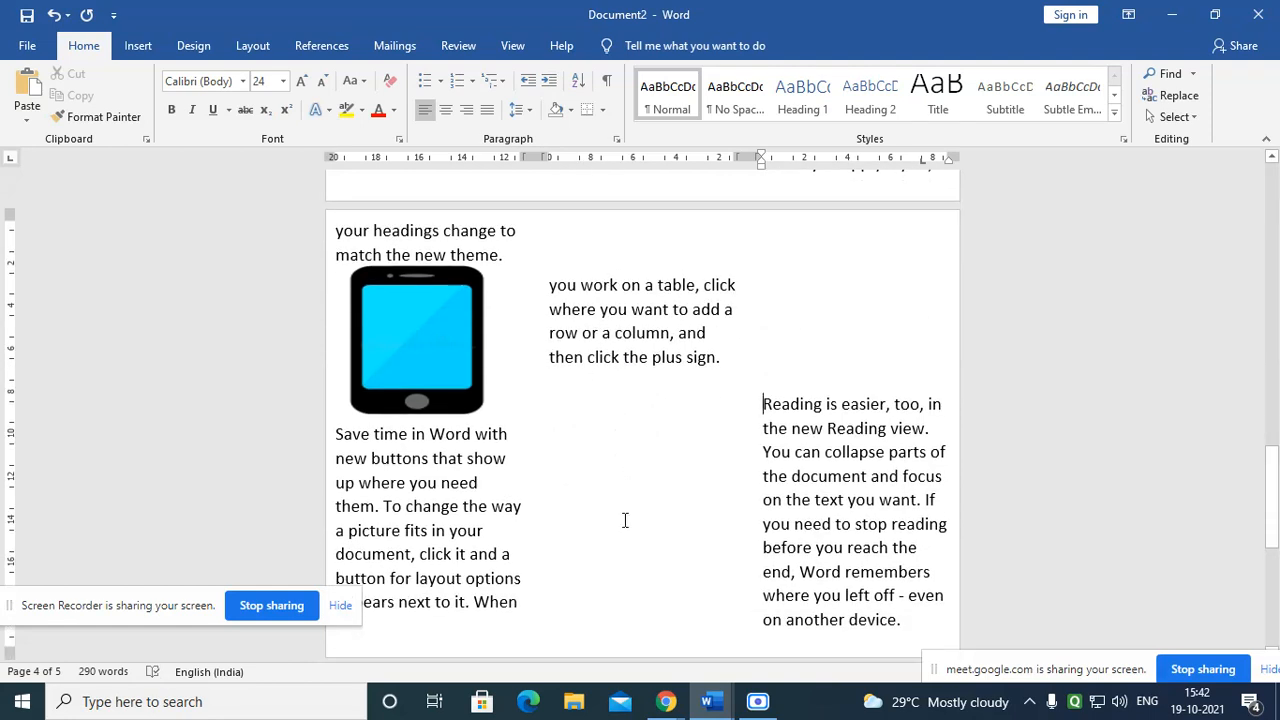
{"action": "key", "text": "Return"}
{"action": "key", "text": "Return"}
{"action": "scroll", "coordinate": [515, 447], "scroll_direction": "down", "scroll_amount": 1}
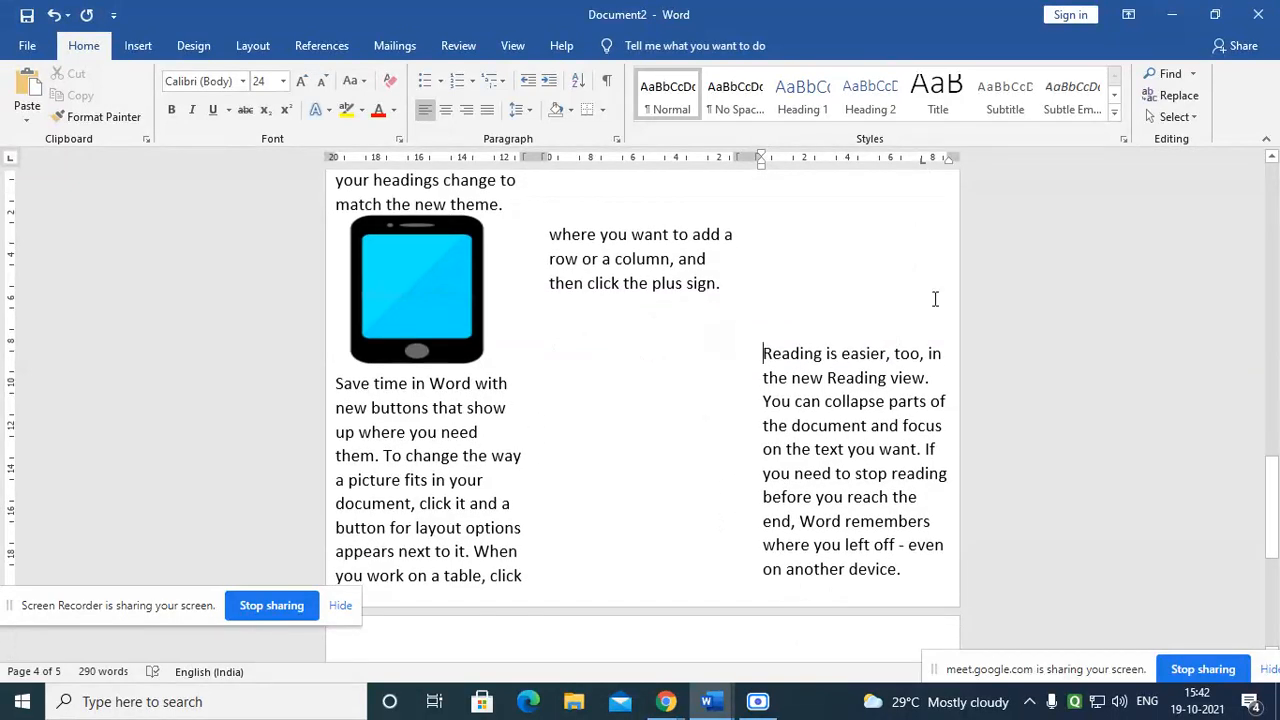
{"action": "scroll", "coordinate": [490, 441], "scroll_direction": "up", "scroll_amount": 2}
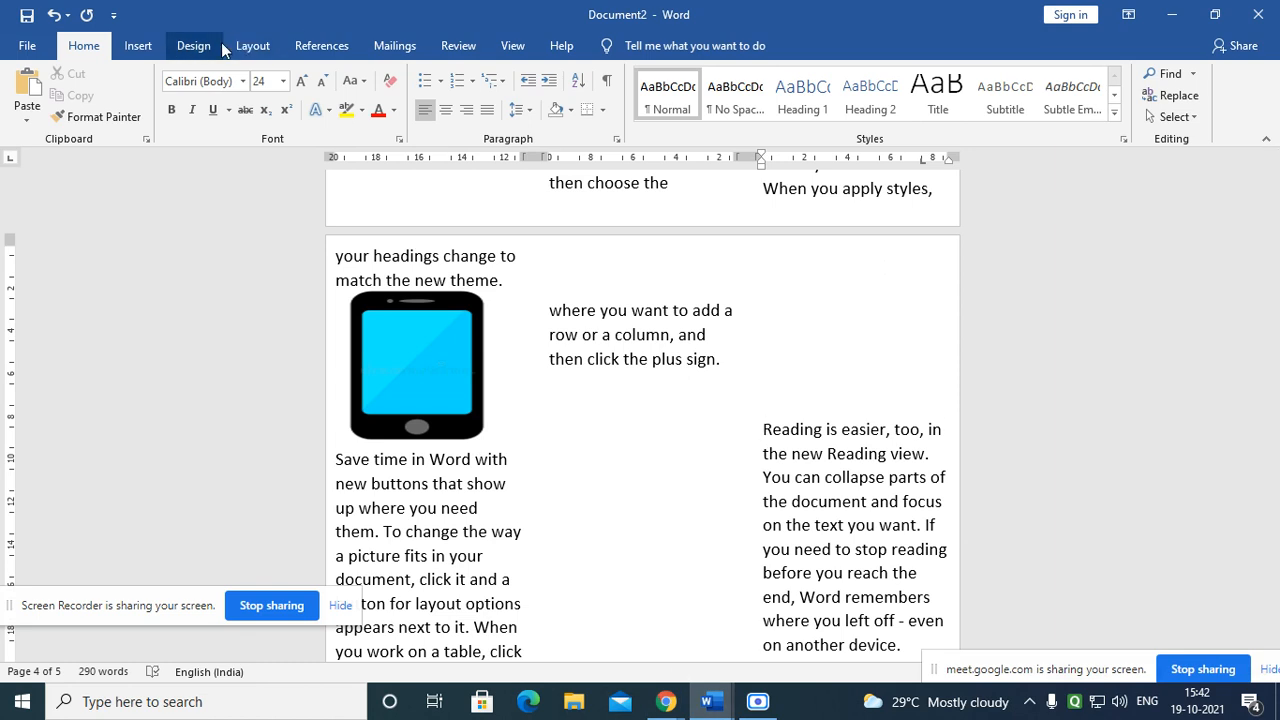
{"action": "left_click", "coordinate": [260, 50]}
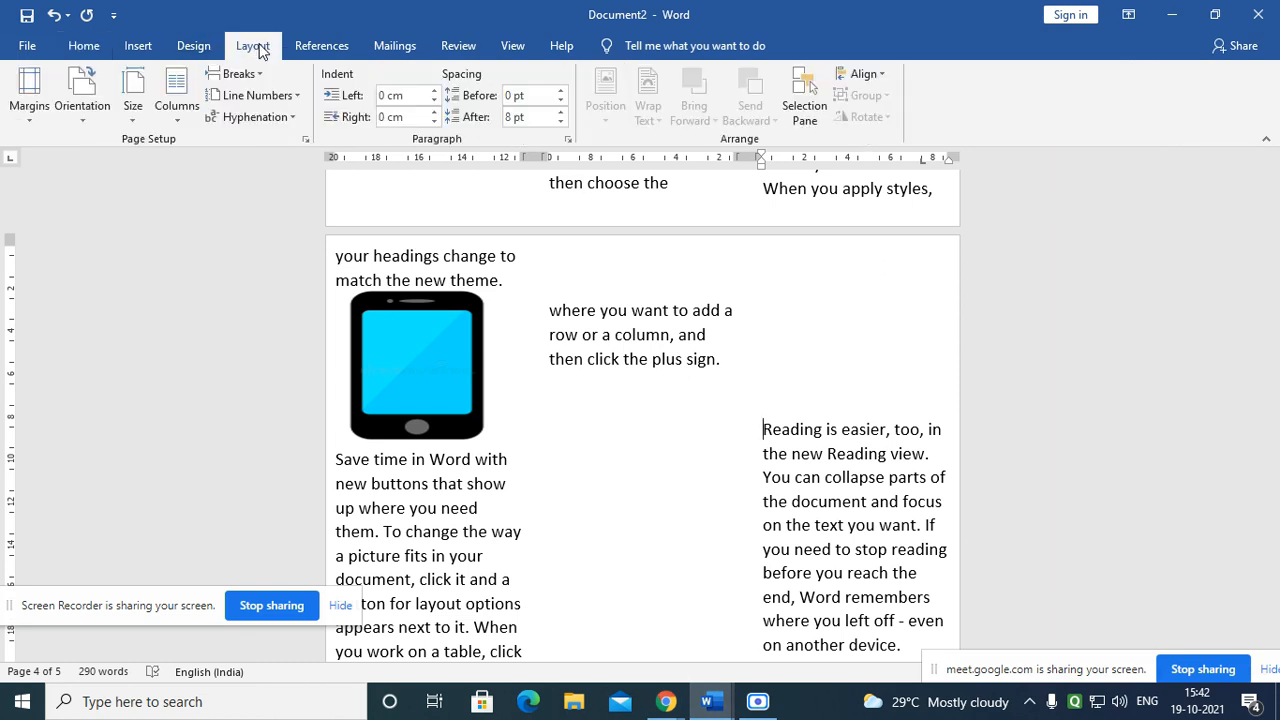
{"action": "left_click", "coordinate": [181, 116]}
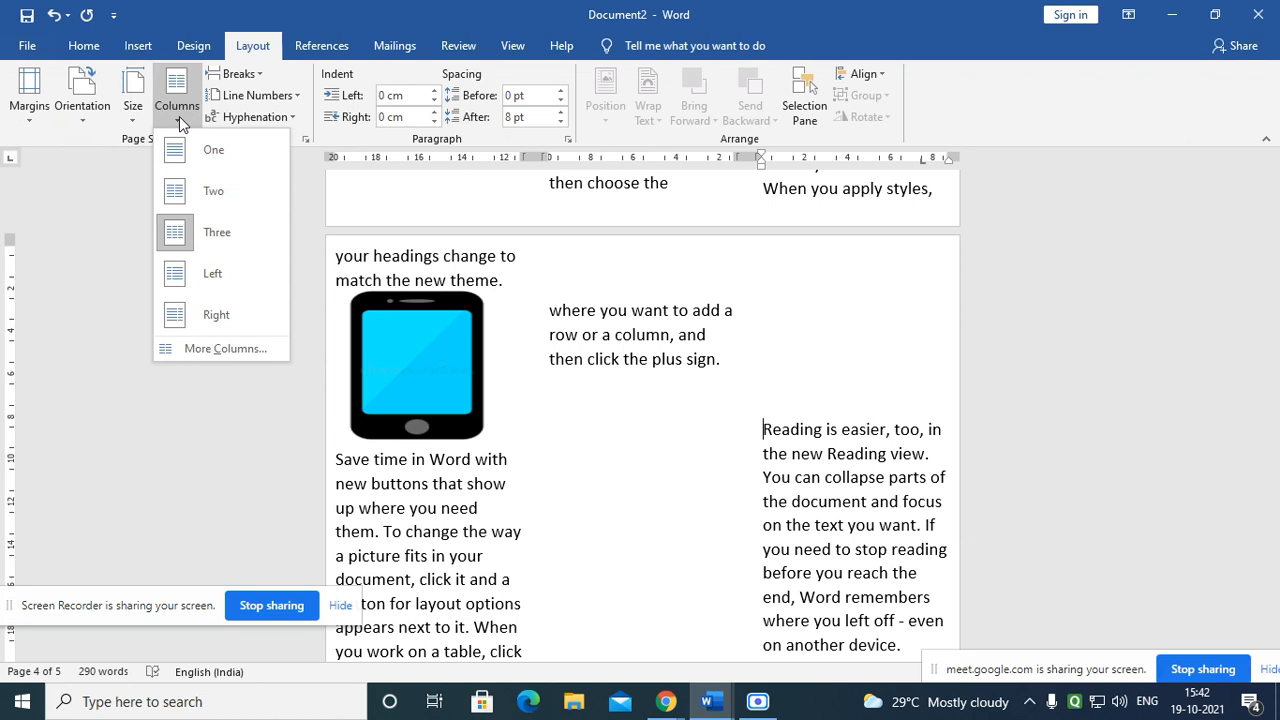
{"action": "left_click", "coordinate": [179, 116]}
Step: Insert the blue butterfly picture in the empty lines of the fourth page's second column
{"action": "scroll", "coordinate": [597, 420], "scroll_direction": "down", "scroll_amount": 2}
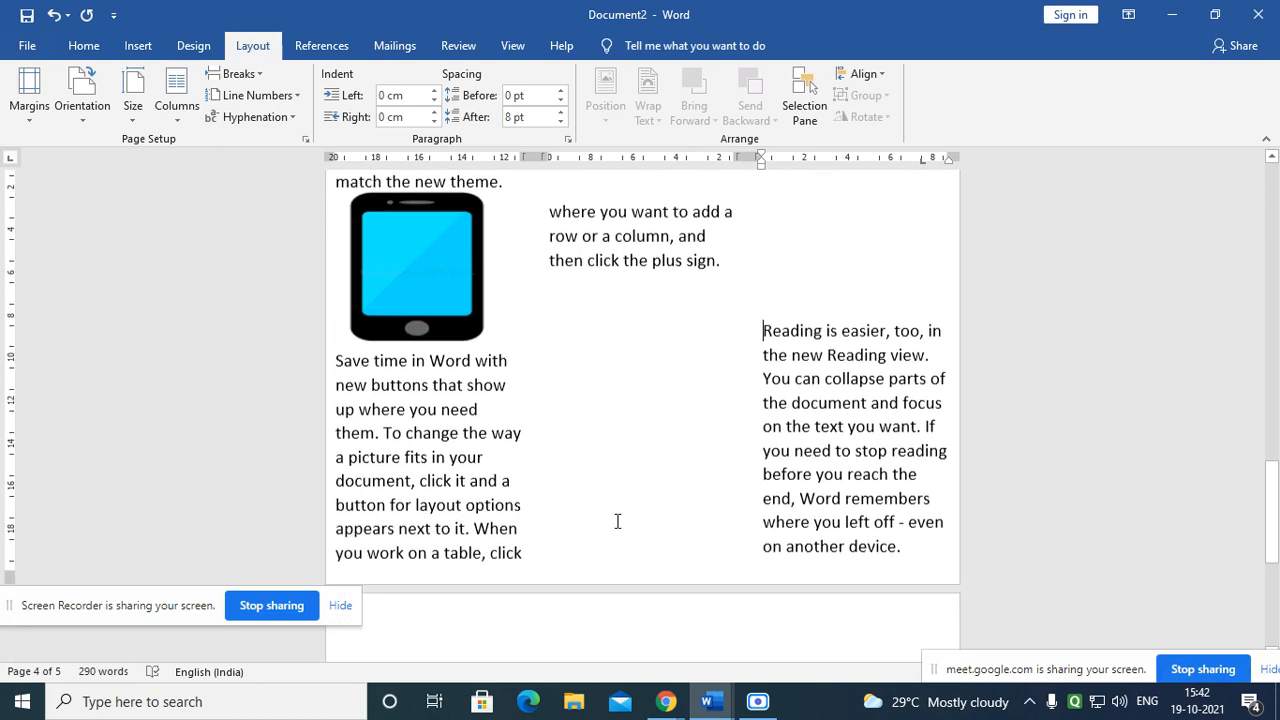
{"action": "left_click", "coordinate": [632, 444]}
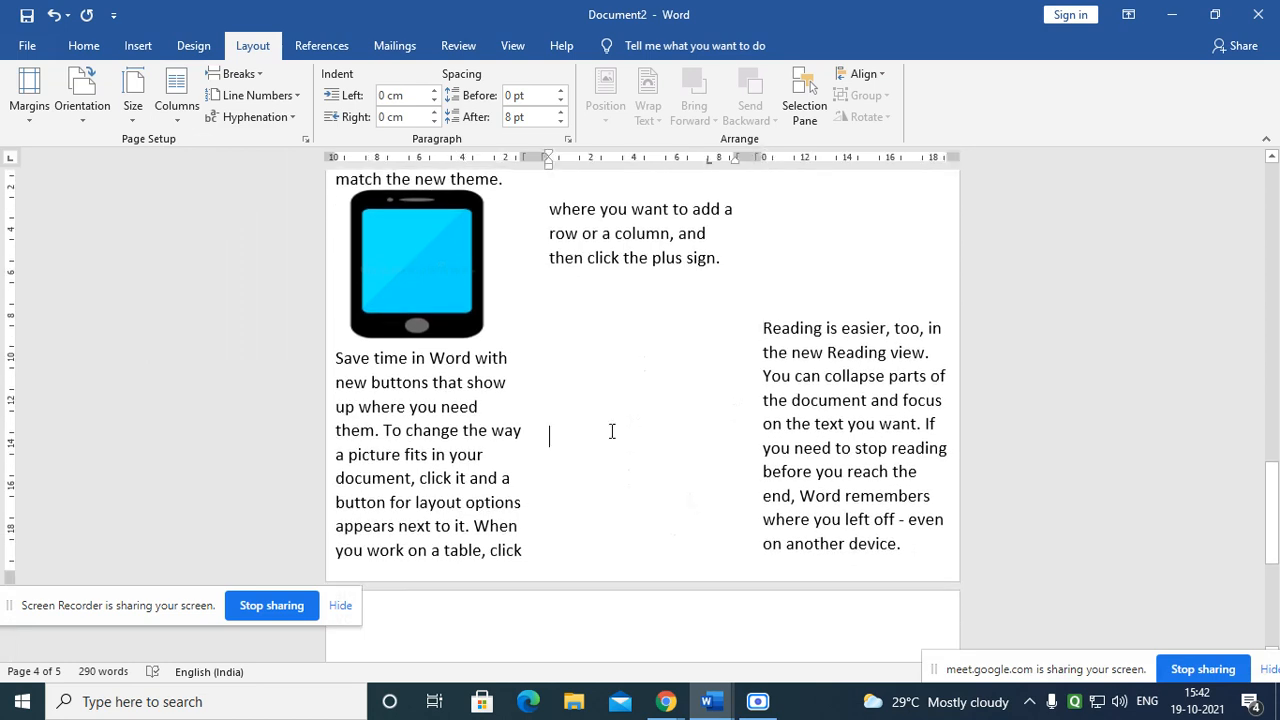
{"action": "left_click", "coordinate": [138, 46]}
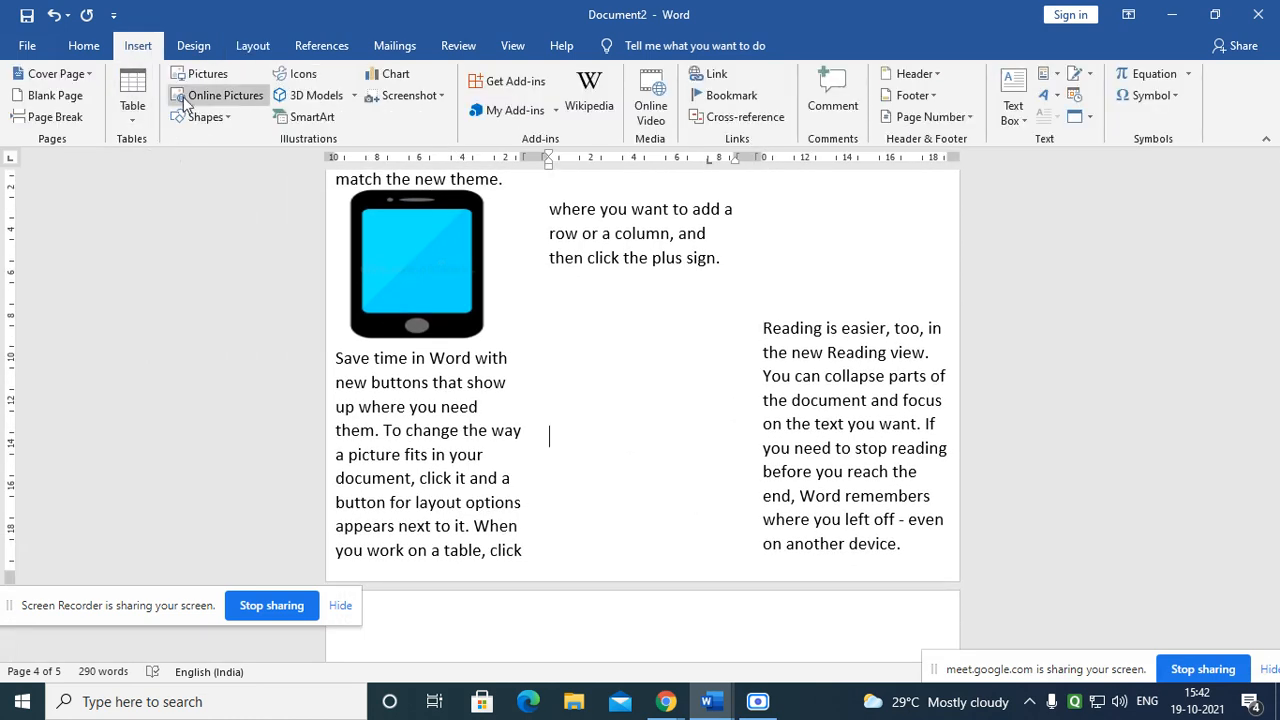
{"action": "left_click", "coordinate": [198, 74]}
{"action": "left_click", "coordinate": [765, 380]}
{"action": "left_click", "coordinate": [700, 512]}
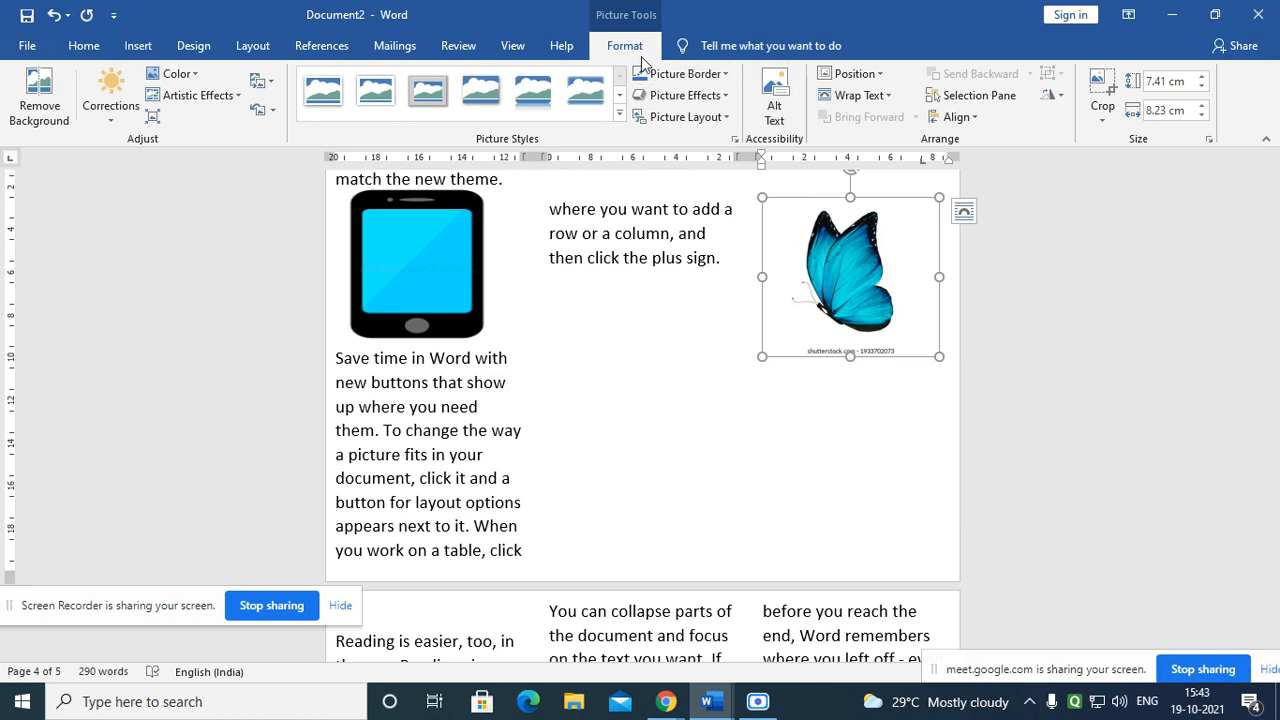
Step: Set the butterfly picture's wrapping to In Front of Text and move it below "then click the plus sign" in the second column
{"action": "left_click", "coordinate": [858, 100]}
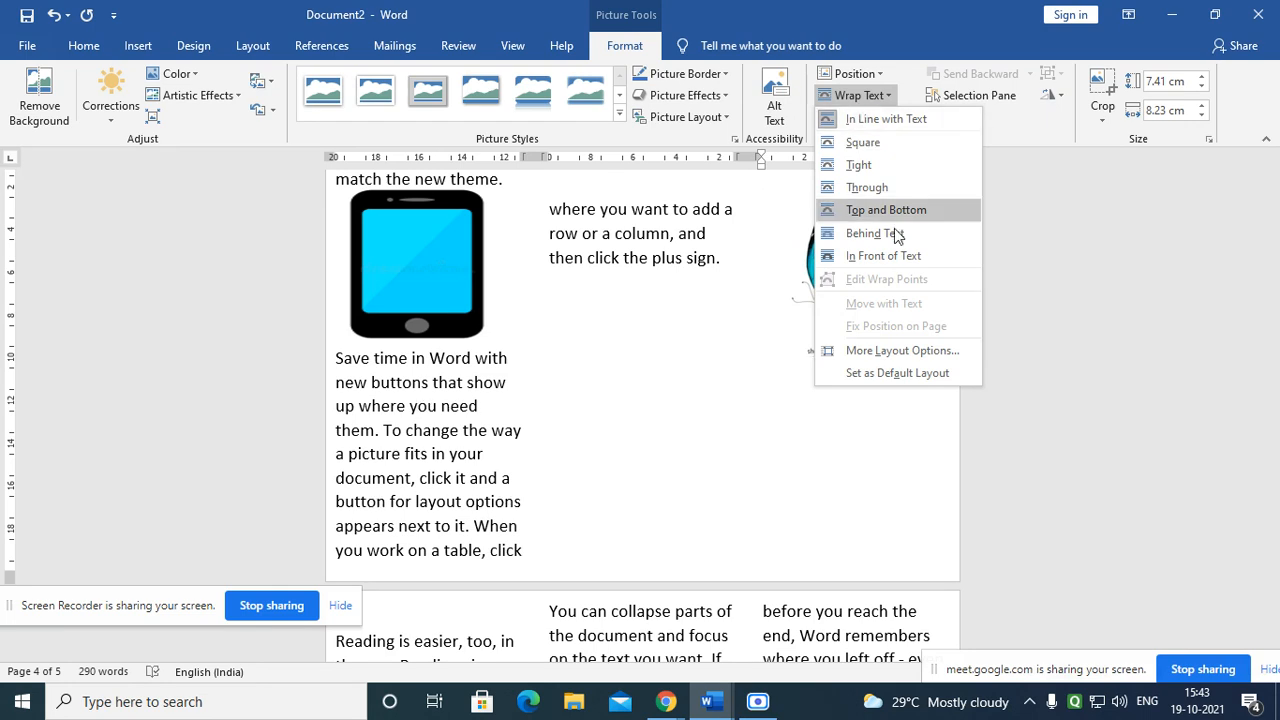
{"action": "left_click", "coordinate": [903, 262]}
{"action": "left_click_drag", "start_coordinate": [894, 268], "coordinate": [689, 432]}
{"action": "left_click", "coordinate": [1005, 440]}
{"action": "scroll", "coordinate": [865, 338], "scroll_direction": "up", "scroll_amount": 1}
Step: Insert the school-admission flyer picture showing a schoolgirl and set its wrapping to In Front of Text
{"action": "left_click", "coordinate": [803, 236]}
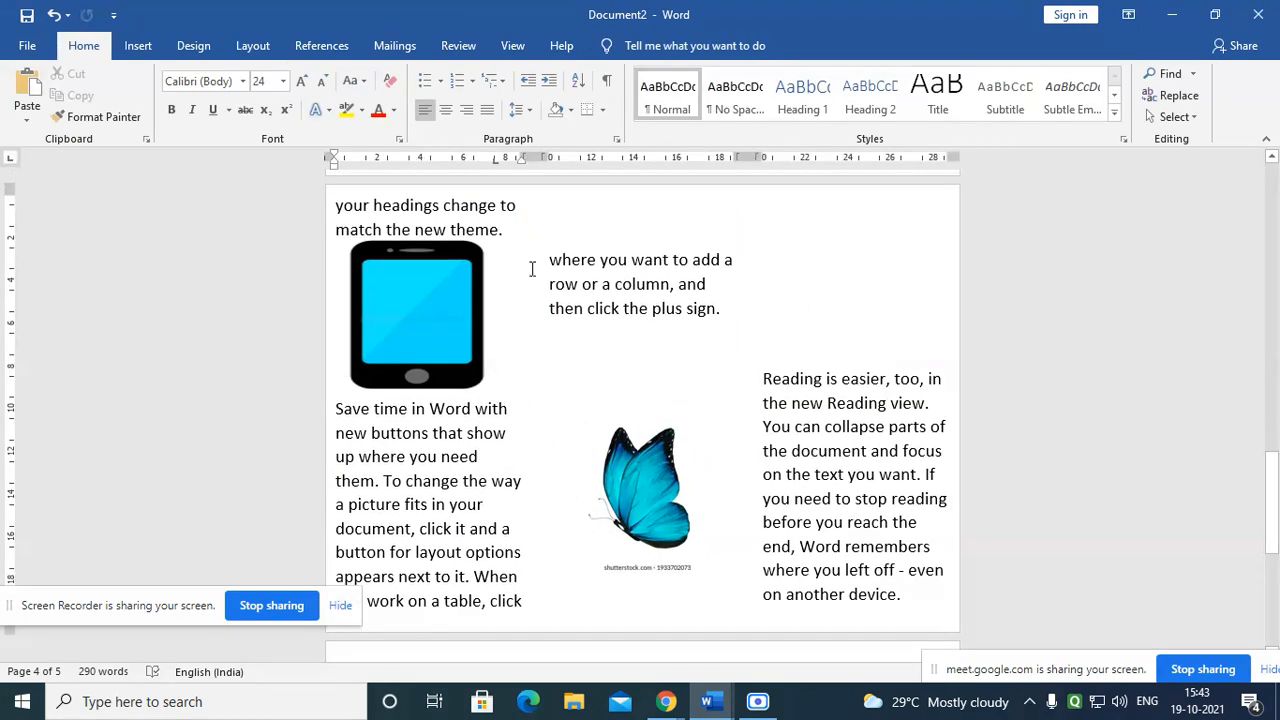
{"action": "left_click", "coordinate": [136, 46]}
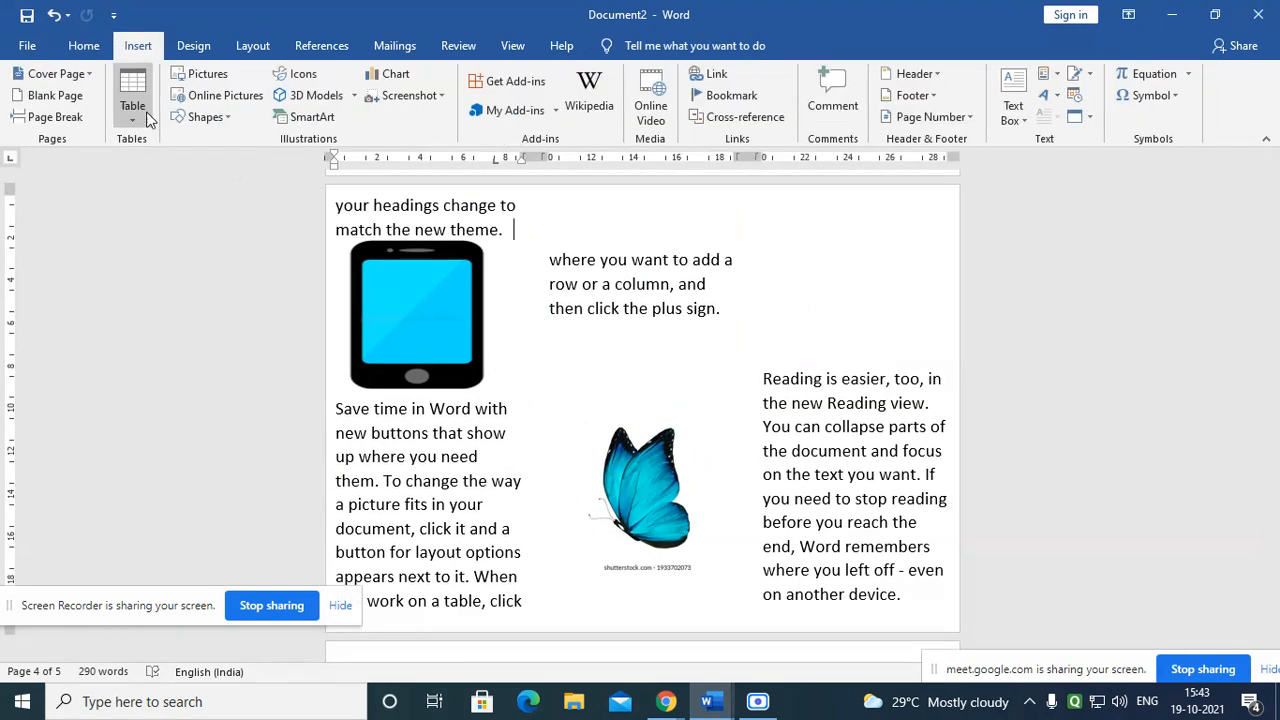
{"action": "left_click", "coordinate": [207, 76]}
{"action": "scroll", "coordinate": [680, 378], "scroll_direction": "down", "scroll_amount": 3}
{"action": "left_click", "coordinate": [658, 352]}
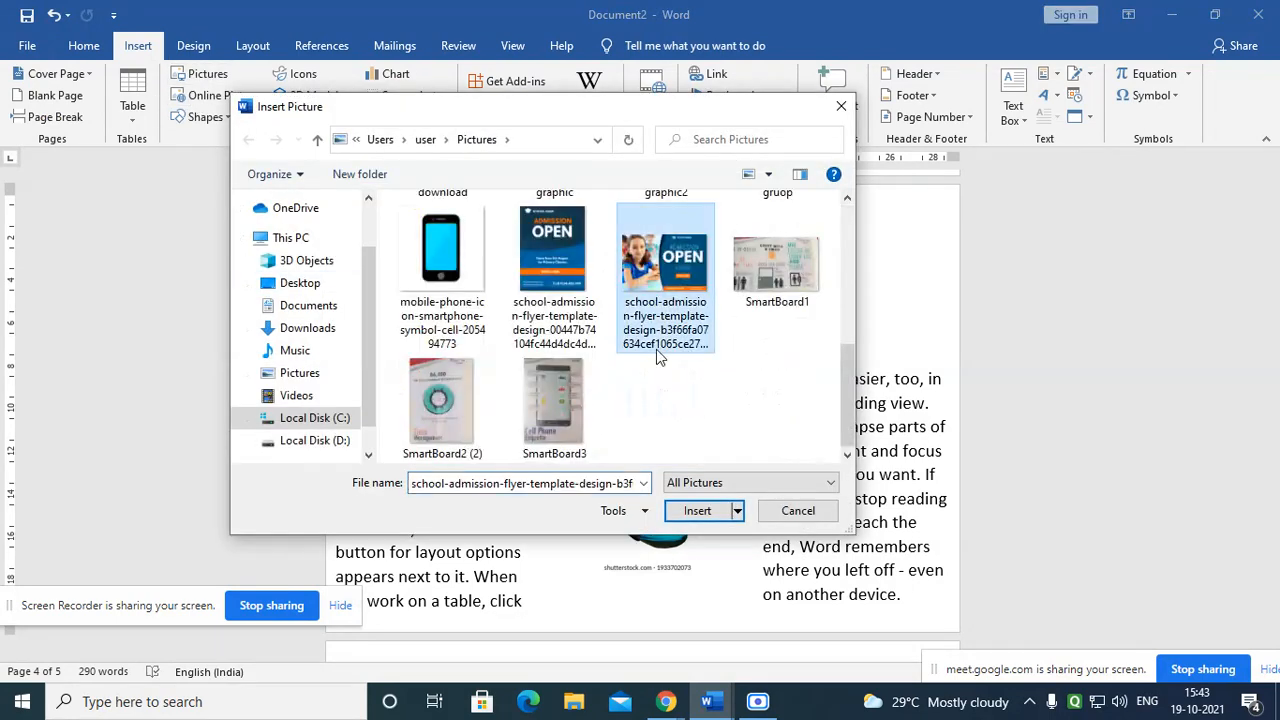
{"action": "left_click", "coordinate": [698, 510]}
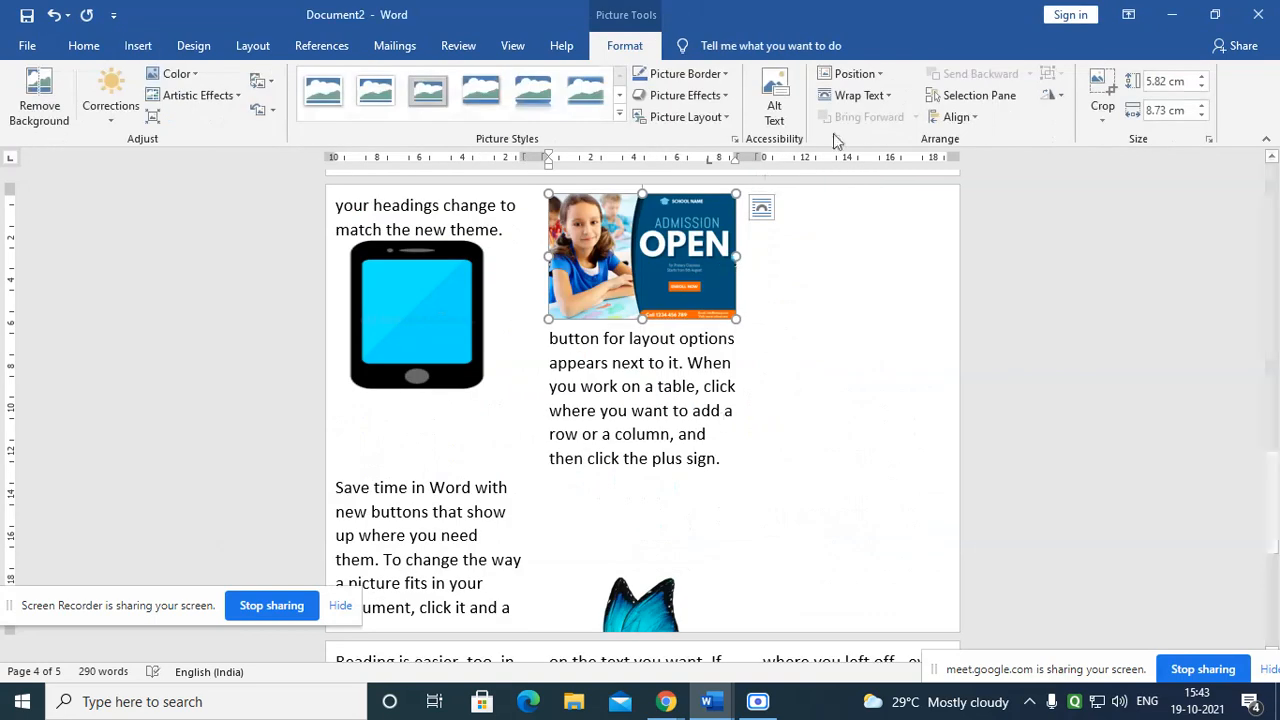
{"action": "left_click", "coordinate": [860, 98]}
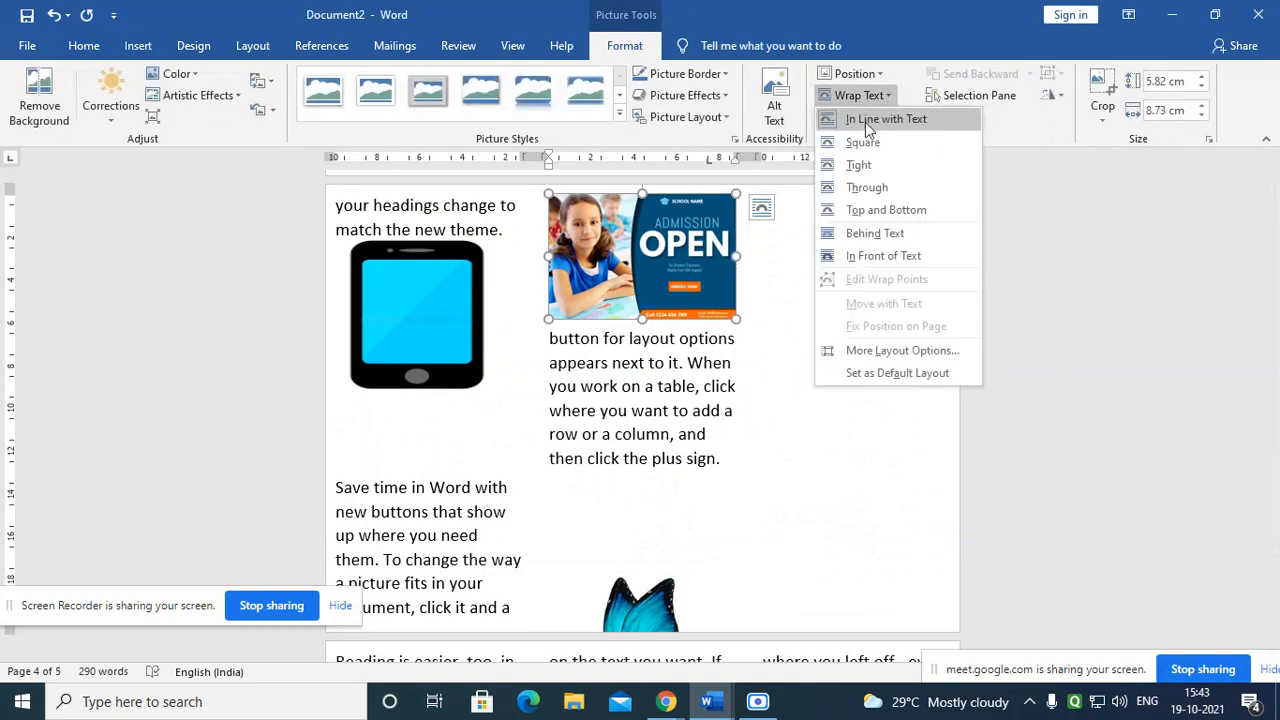
{"action": "left_click", "coordinate": [897, 258]}
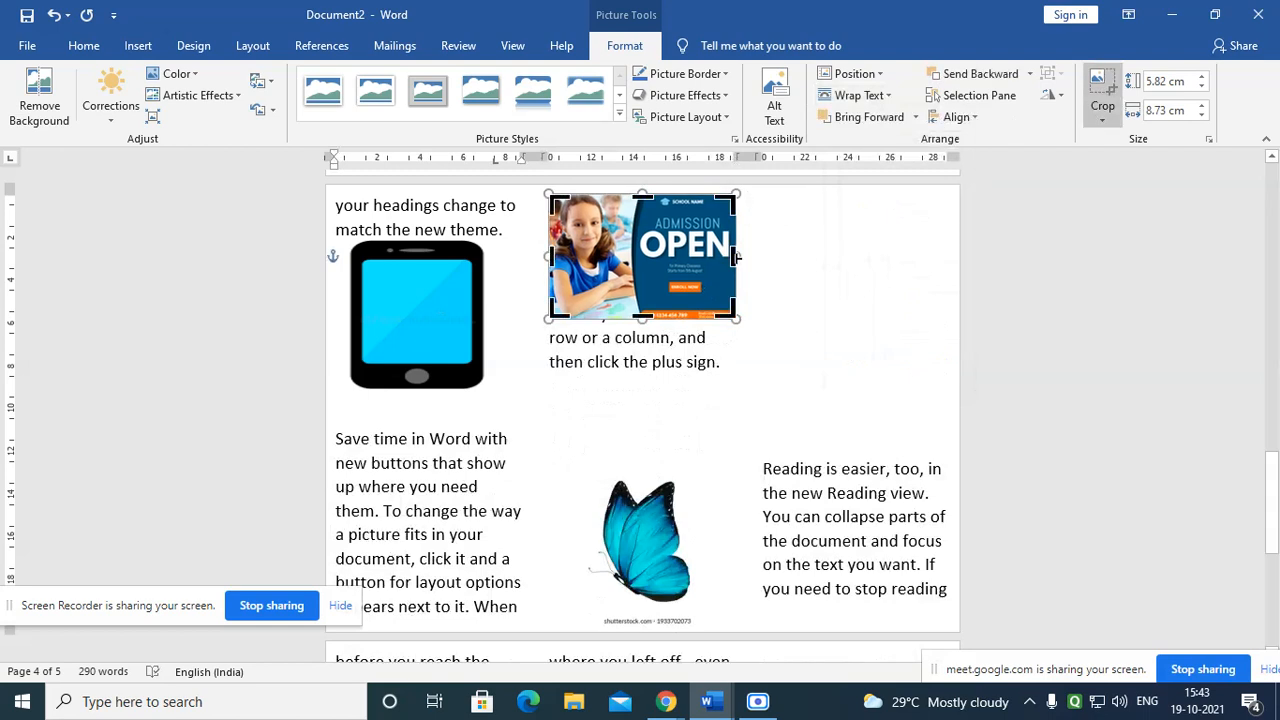
Step: Crop the flyer picture to the schoolgirl, about 3.85 cm wide, and place it slightly enlarged above "Reading is easier" in the third column
{"action": "left_click_drag", "start_coordinate": [736, 257], "coordinate": [631, 257]}
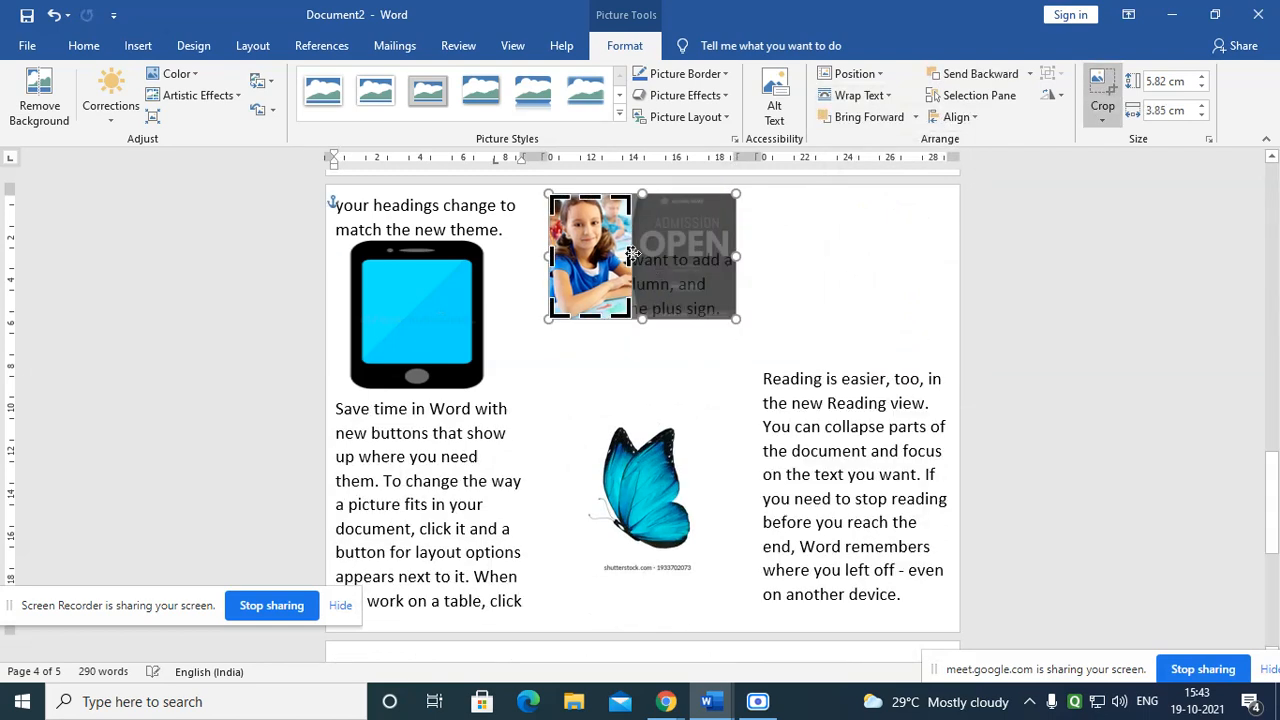
{"action": "left_click", "coordinate": [1090, 90]}
{"action": "left_click_drag", "start_coordinate": [596, 250], "coordinate": [820, 256]}
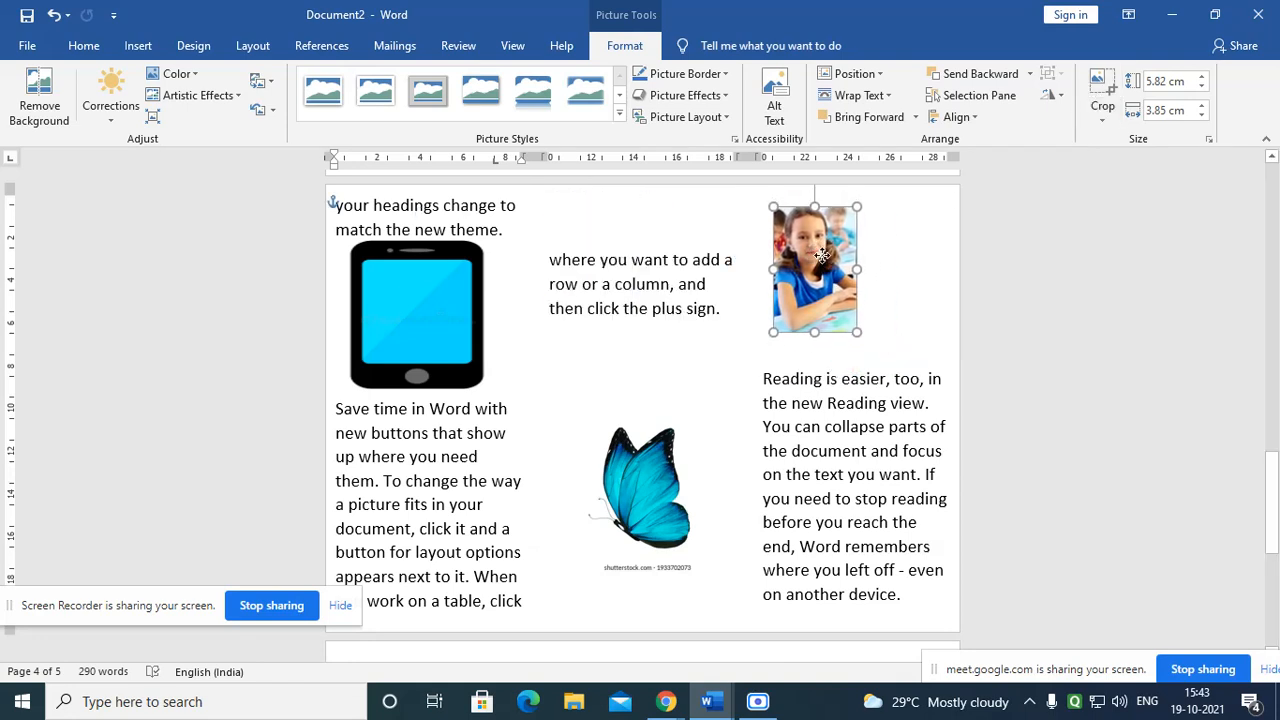
{"action": "left_click_drag", "start_coordinate": [857, 332], "coordinate": [872, 356]}
{"action": "mouse_move", "coordinate": [826, 316]}
{"action": "left_mouse_down"}
{"action": "mouse_move", "coordinate": [832, 302]}
{"action": "mouse_move", "coordinate": [822, 310]}
{"action": "left_mouse_up"}
{"action": "left_click", "coordinate": [928, 425]}
Step: Compare the fourth page's picture-and-text layout with the brochure in Document1, and return to Document2
{"action": "scroll", "coordinate": [740, 457], "scroll_direction": "down", "scroll_amount": 3}
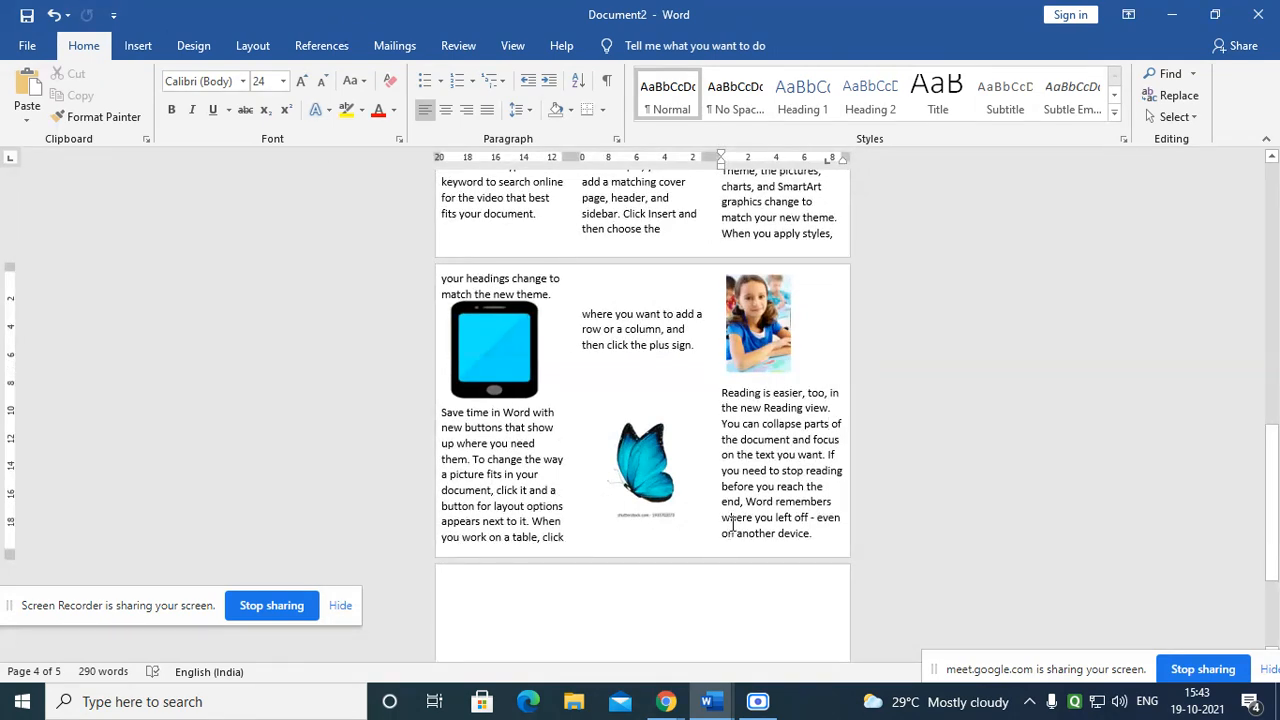
{"action": "scroll", "coordinate": [594, 485], "scroll_direction": "up", "scroll_amount": 3}
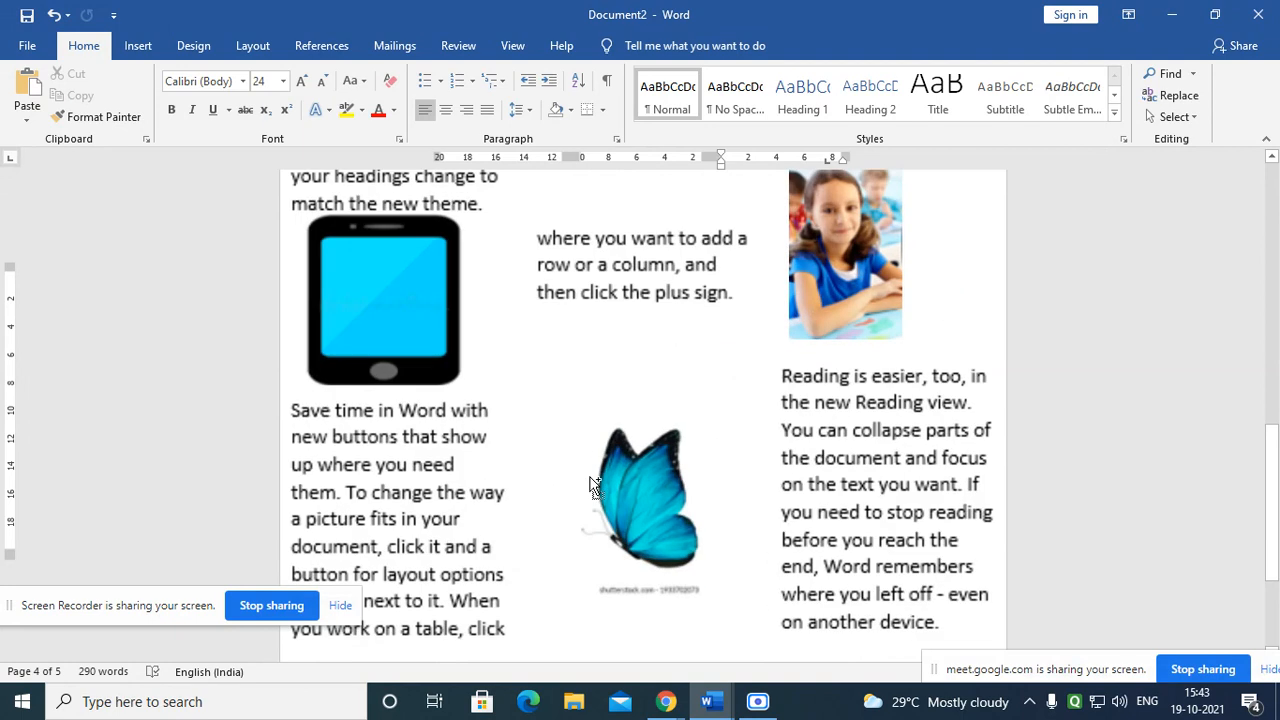
{"action": "scroll", "coordinate": [594, 485], "scroll_direction": "down", "scroll_amount": 3}
{"action": "mouse_move", "coordinate": [714, 698]}
{"action": "left_click", "coordinate": [600, 567]}
{"action": "scroll", "coordinate": [557, 365], "scroll_direction": "up", "scroll_amount": 1}
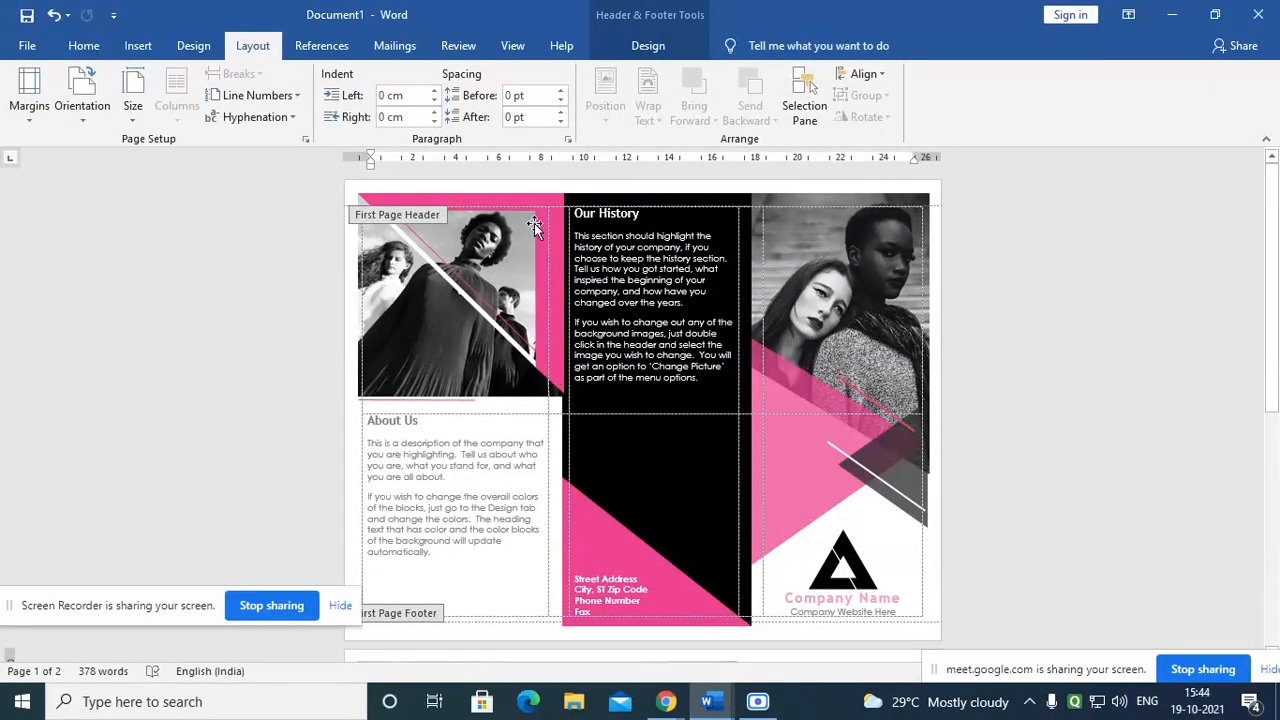
{"action": "left_click", "coordinate": [707, 701]}
{"action": "left_click", "coordinate": [787, 643]}
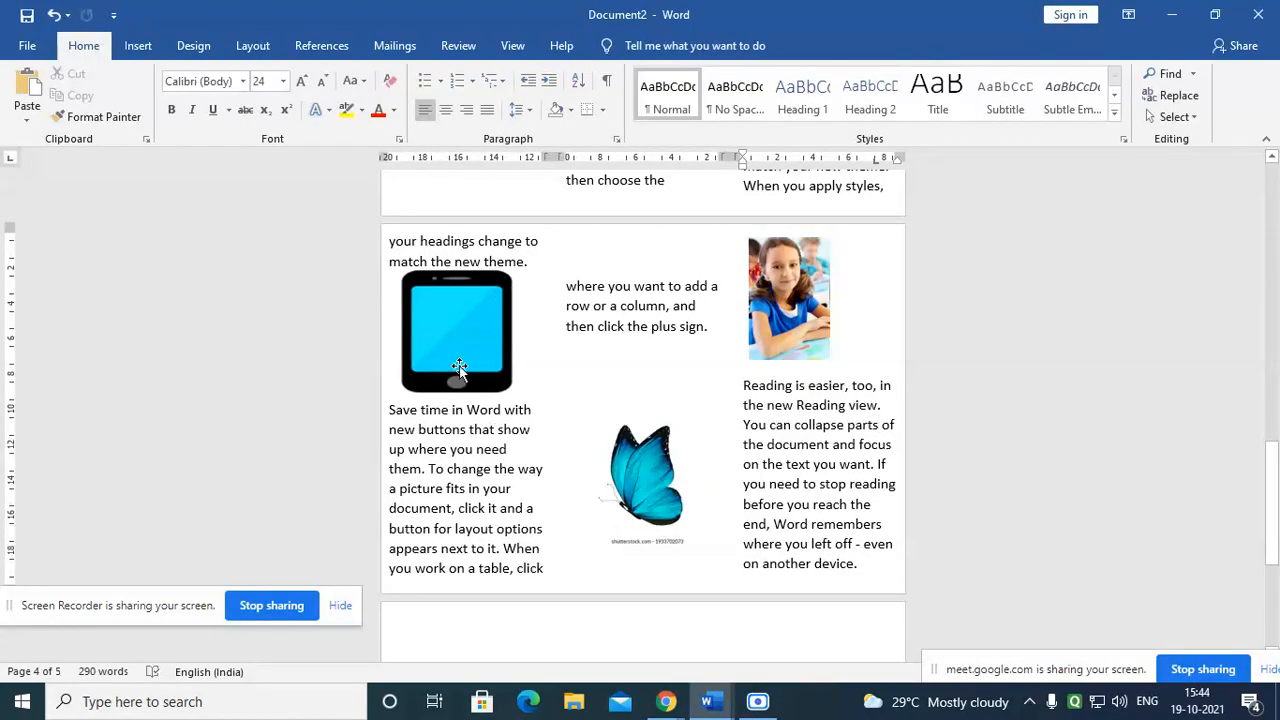
Step: Widen the schoolgirl picture to fill more of the third column's width
{"action": "left_click", "coordinate": [446, 319]}
{"action": "left_click", "coordinate": [615, 474]}
{"action": "left_click", "coordinate": [828, 302]}
{"action": "left_click_drag", "start_coordinate": [831, 299], "coordinate": [869, 299]}
{"action": "left_click", "coordinate": [703, 428]}
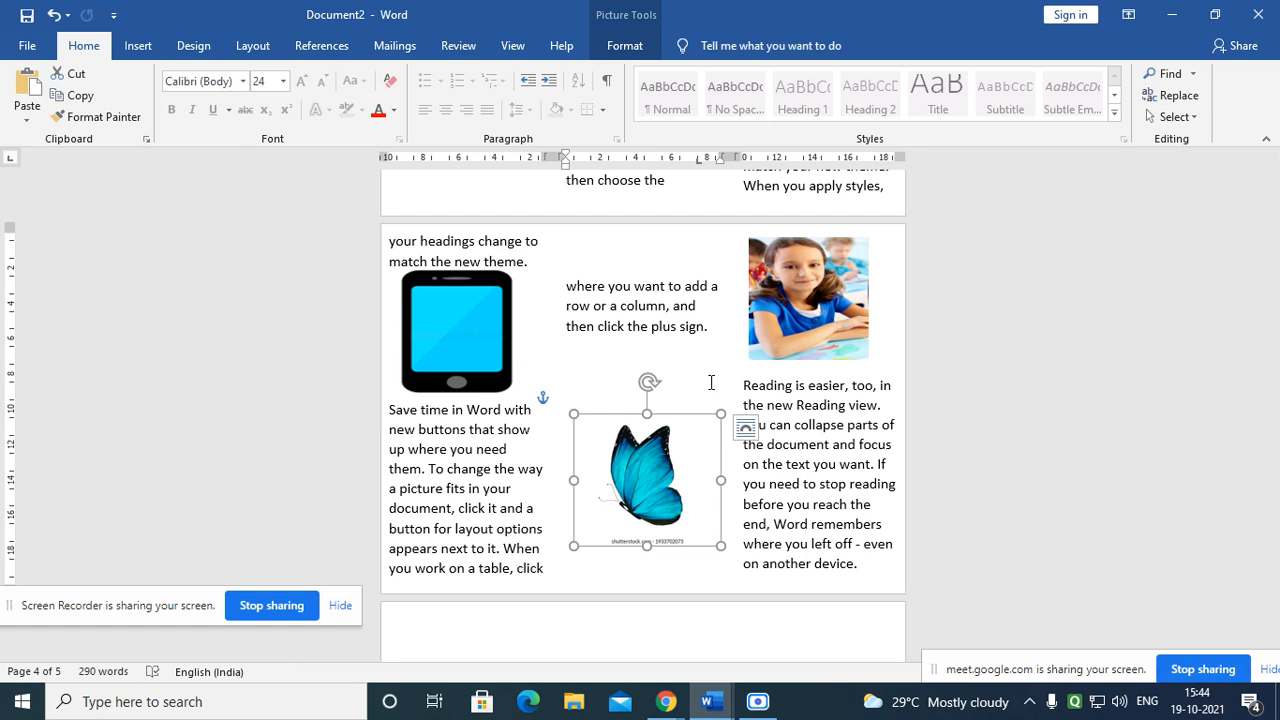
{"action": "left_click", "coordinate": [1076, 427]}
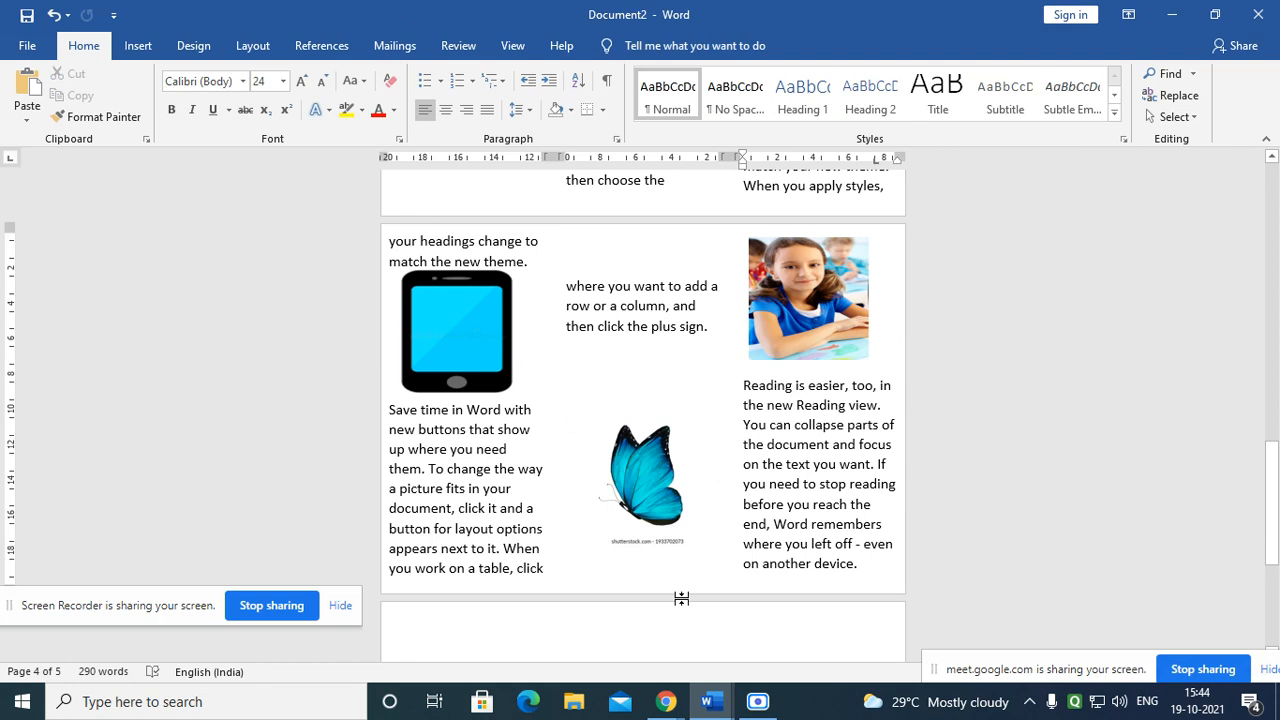
Step: Open the page border settings, compare the Box, Shadow and 3-D settings, and choose Box for the whole document
{"action": "scroll", "coordinate": [412, 382], "scroll_direction": "down", "scroll_amount": 3}
{"action": "scroll", "coordinate": [420, 376], "scroll_direction": "up", "scroll_amount": 2}
{"action": "scroll", "coordinate": [420, 376], "scroll_direction": "up", "scroll_amount": 1}
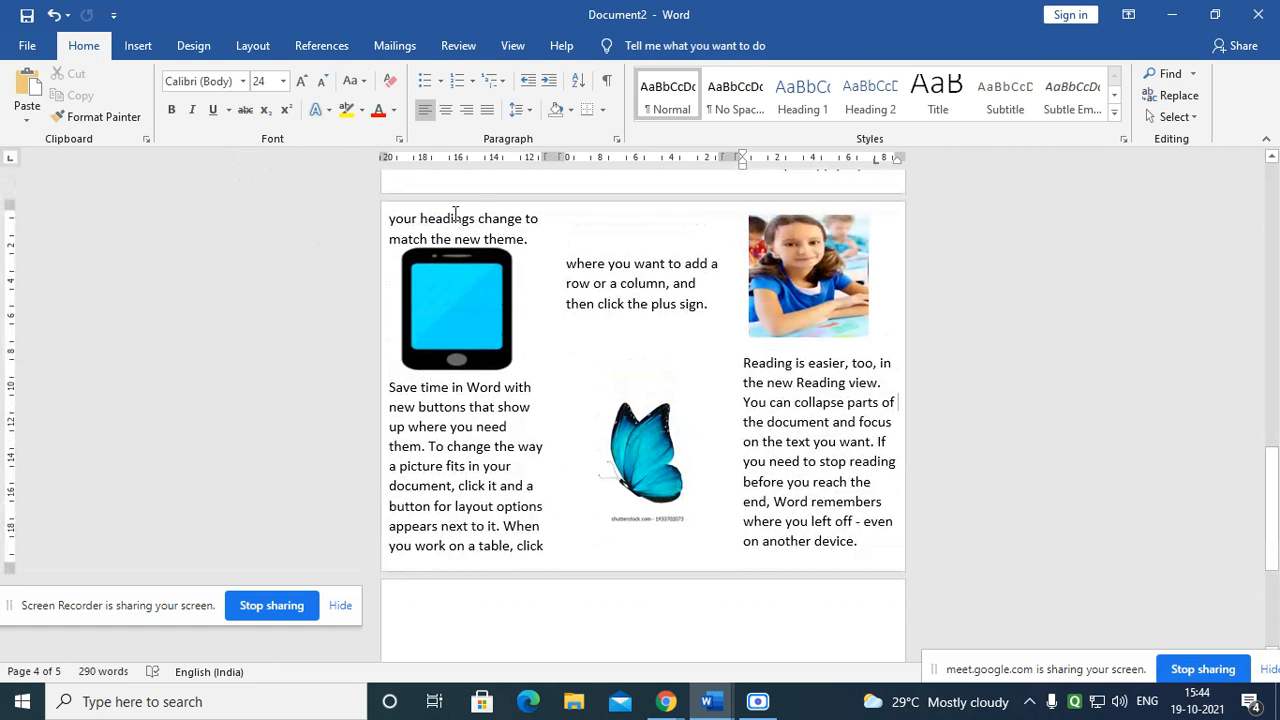
{"action": "left_click", "coordinate": [206, 48]}
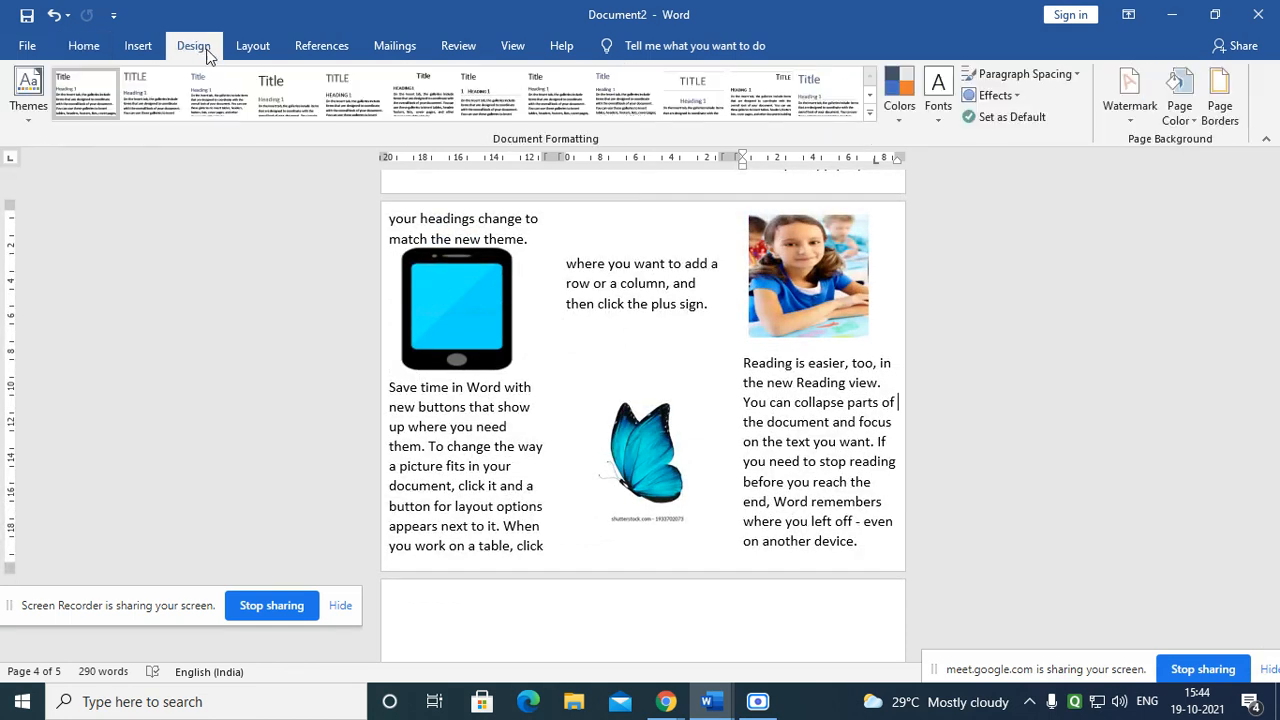
{"action": "left_click", "coordinate": [258, 52]}
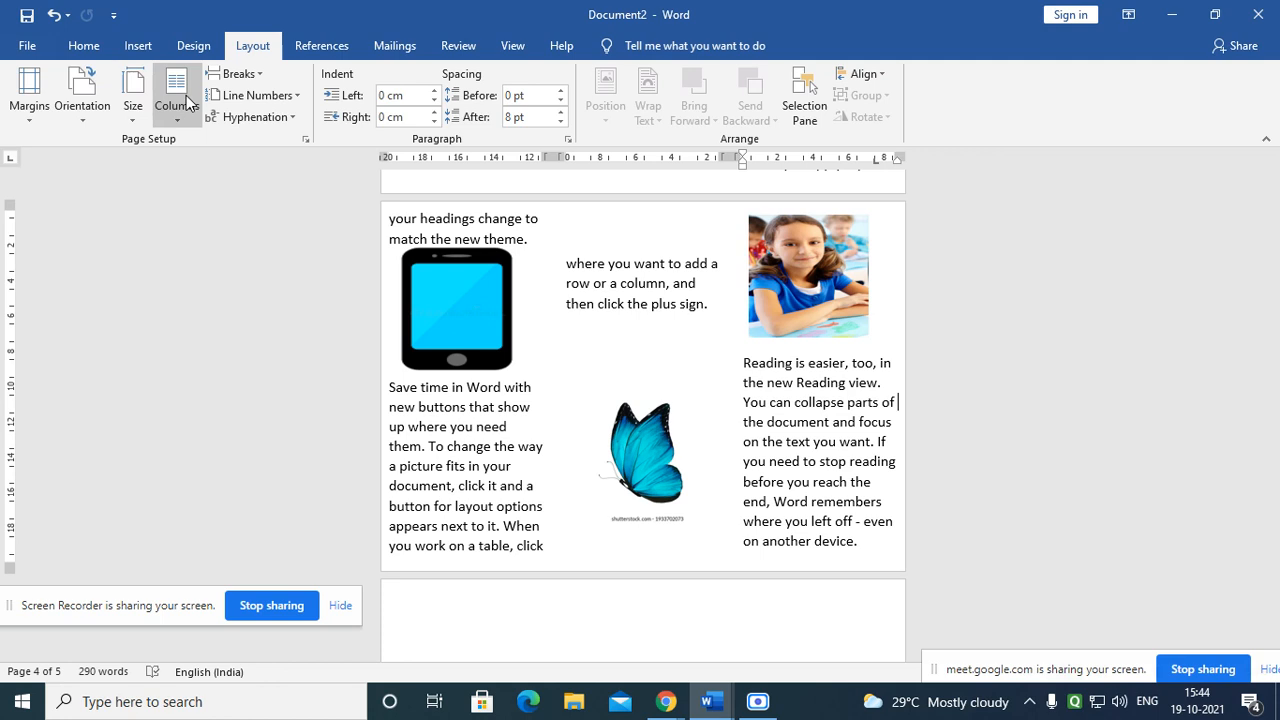
{"action": "left_click", "coordinate": [196, 45]}
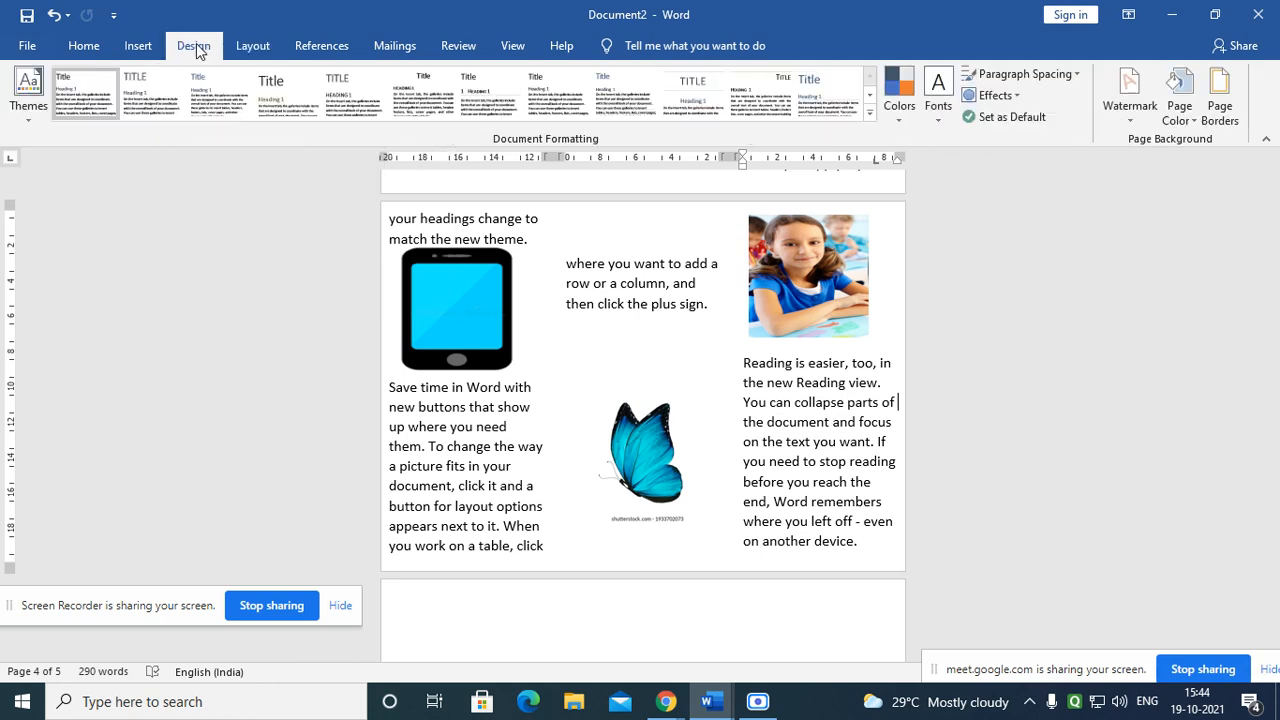
{"action": "left_click", "coordinate": [1222, 112]}
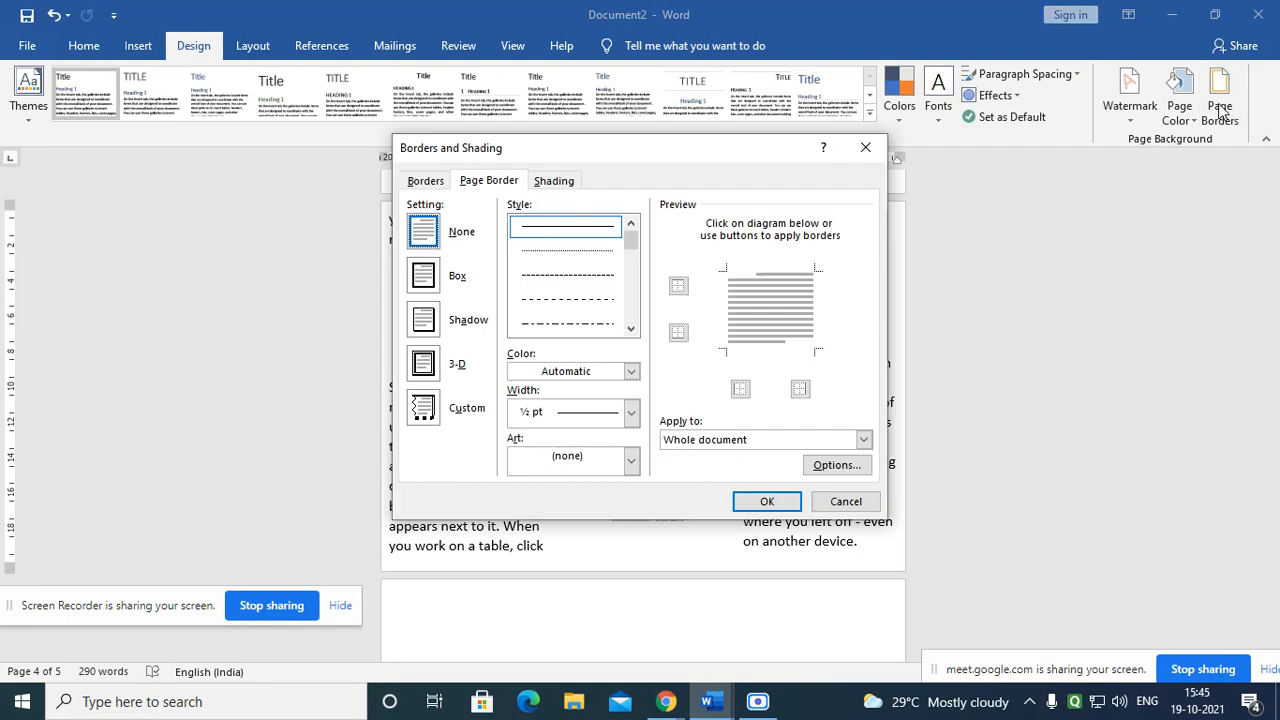
{"action": "left_click_drag", "start_coordinate": [577, 160], "coordinate": [480, 181]}
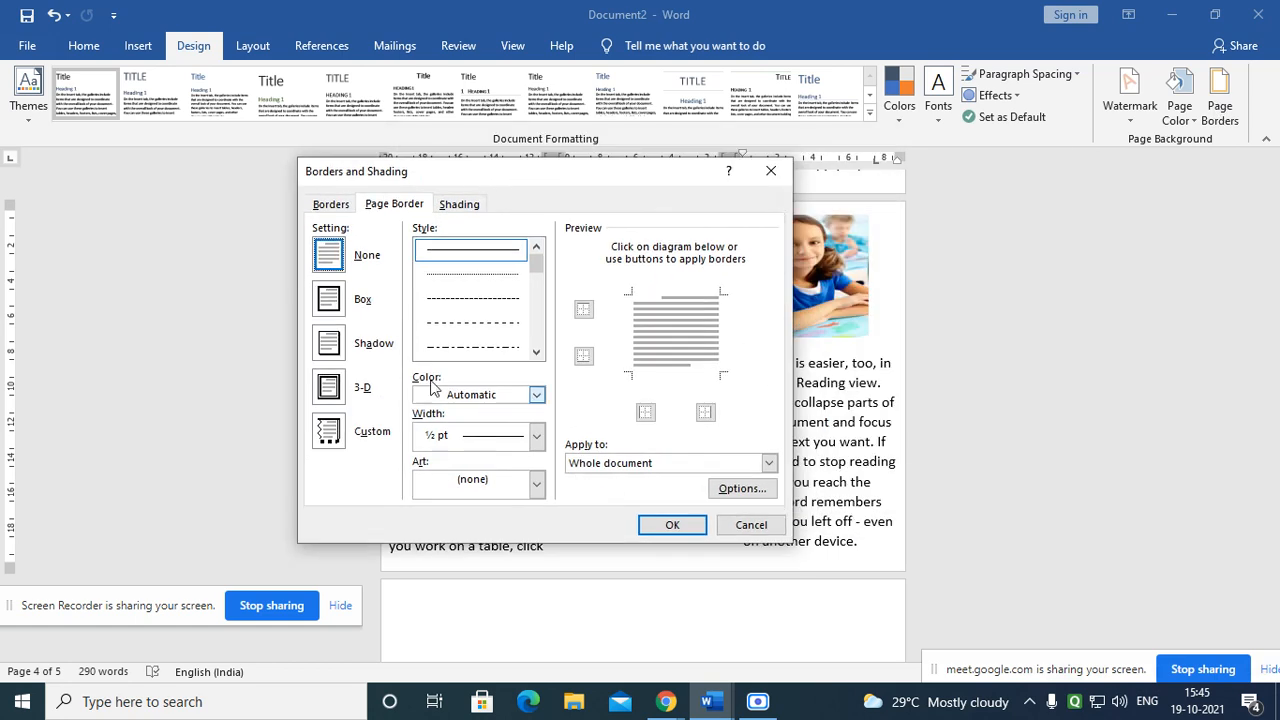
{"action": "left_click", "coordinate": [328, 305]}
{"action": "left_click", "coordinate": [337, 358]}
{"action": "left_click", "coordinate": [333, 398]}
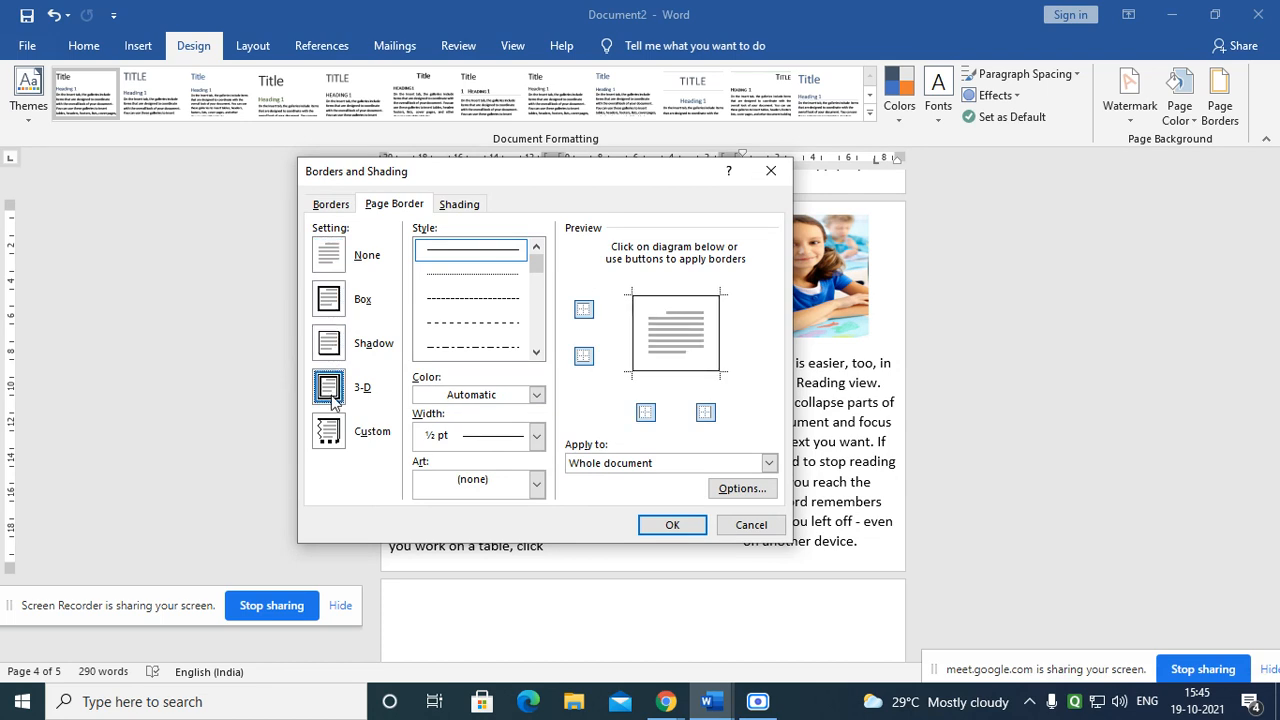
{"action": "left_click", "coordinate": [331, 304]}
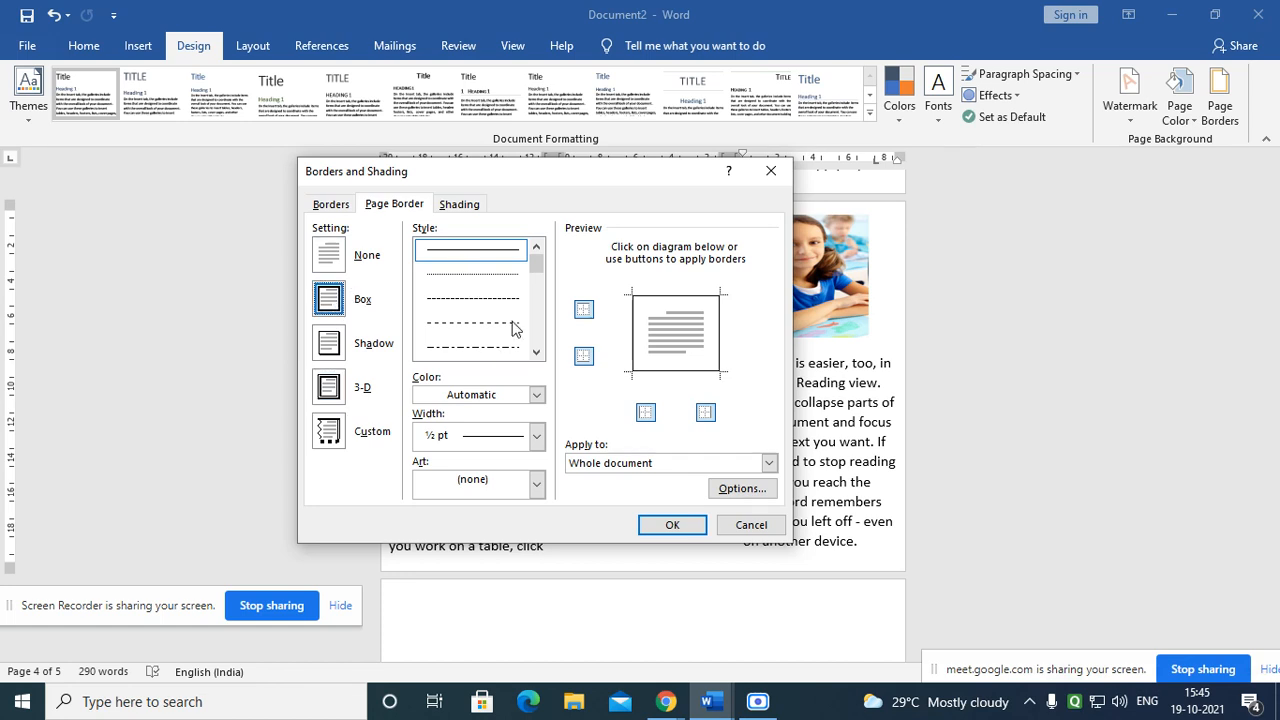
Step: Choose the thin triple-line style for the page border
{"action": "left_click", "coordinate": [536, 352]}
{"action": "left_click", "coordinate": [536, 352]}
{"action": "left_click", "coordinate": [536, 352]}
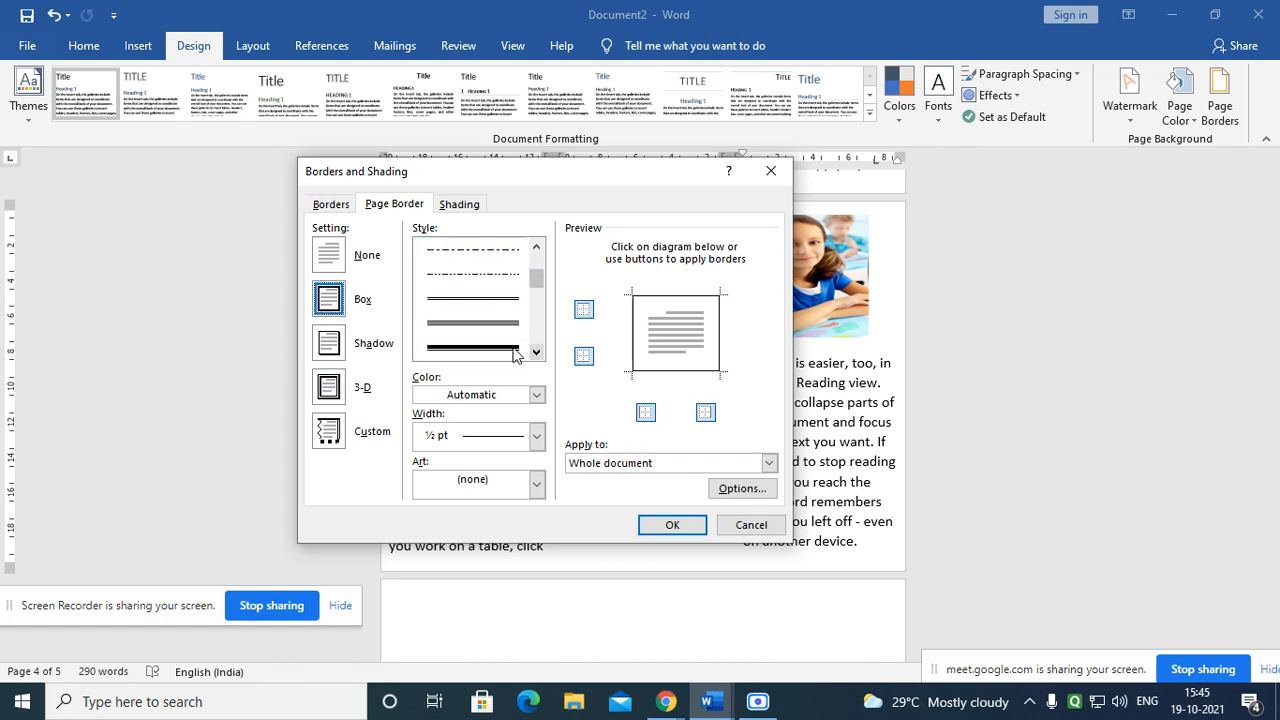
{"action": "left_click", "coordinate": [491, 326]}
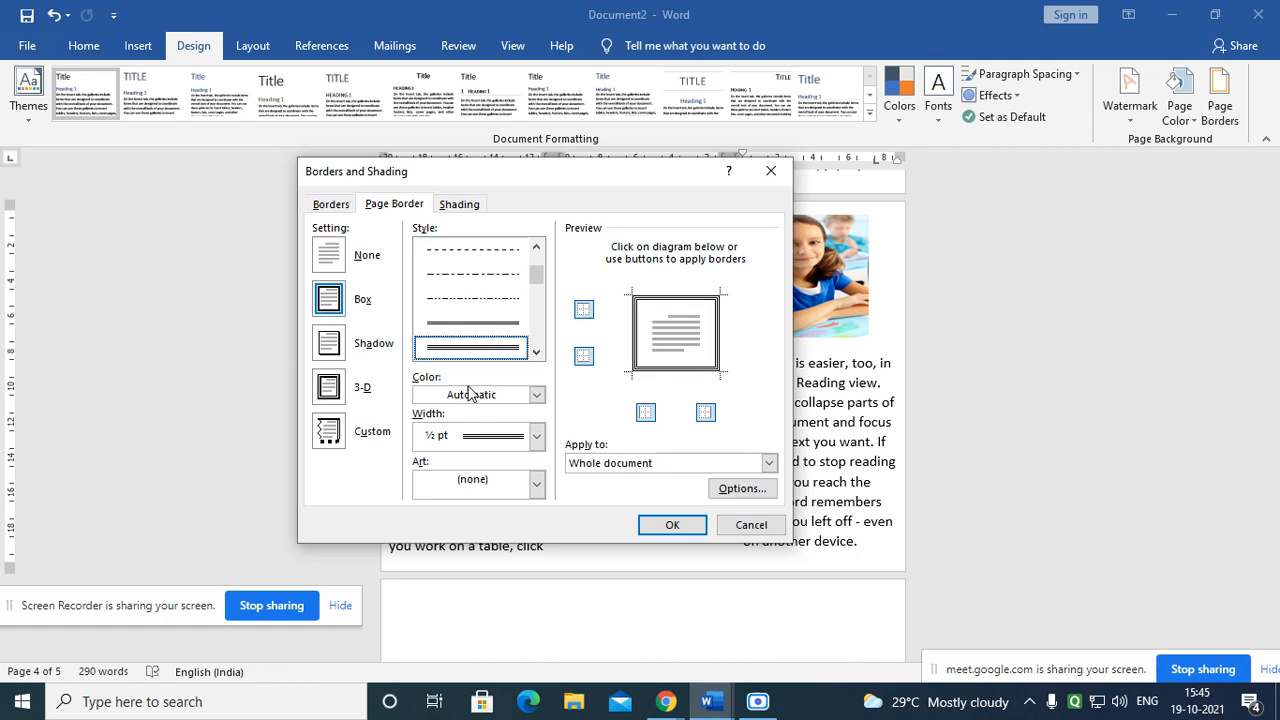
Step: Preview the page border in purple and red, and set its colour to standard green
{"action": "left_click", "coordinate": [536, 394]}
{"action": "left_click", "coordinate": [566, 562]}
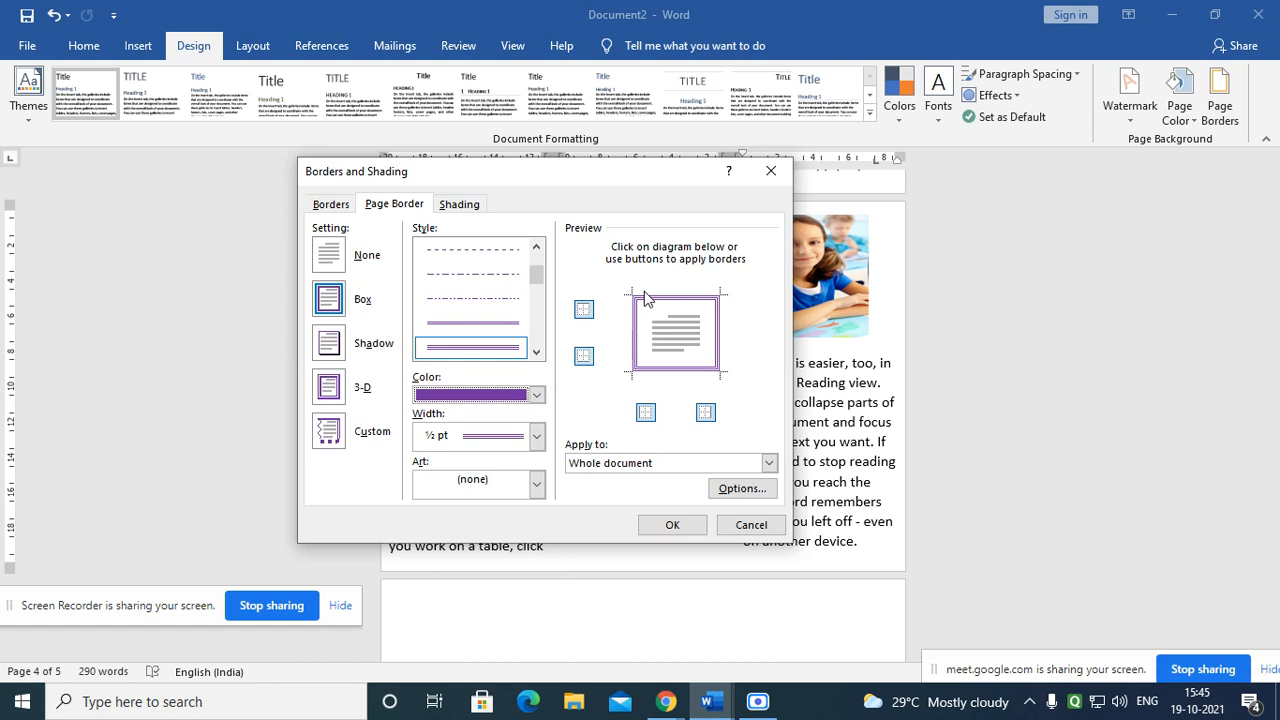
{"action": "left_click", "coordinate": [536, 394]}
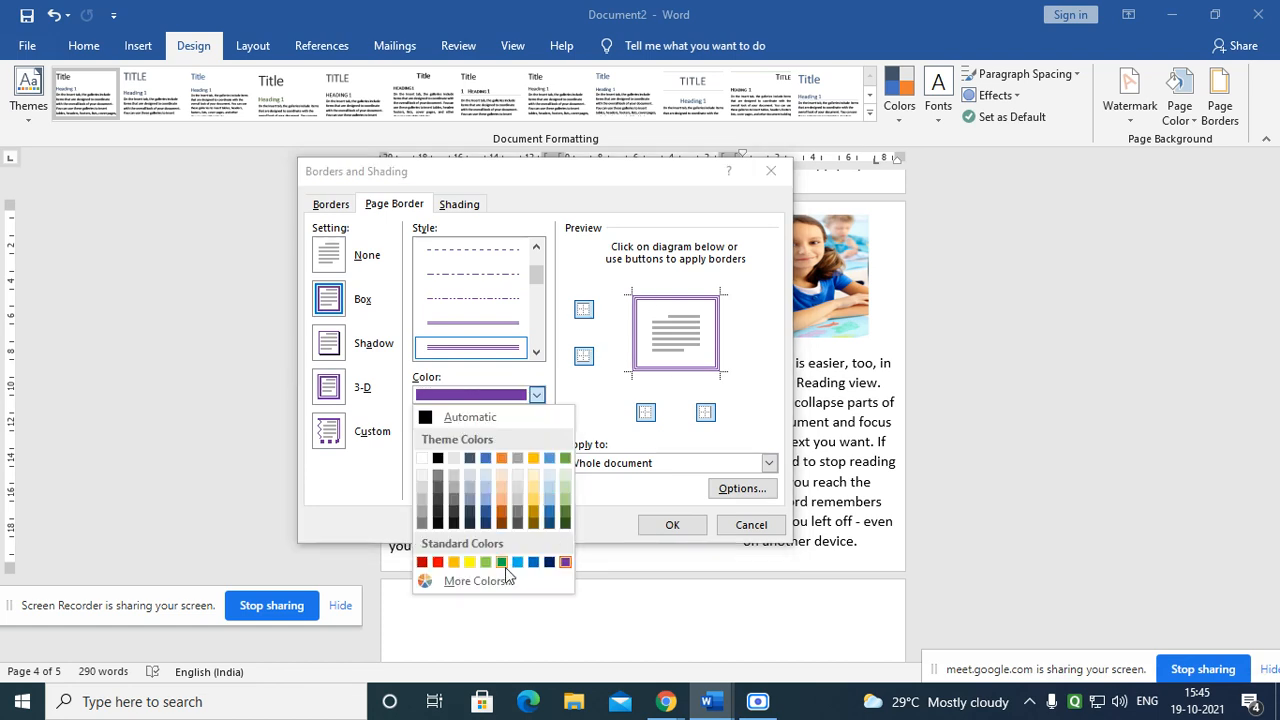
{"action": "left_click", "coordinate": [440, 563]}
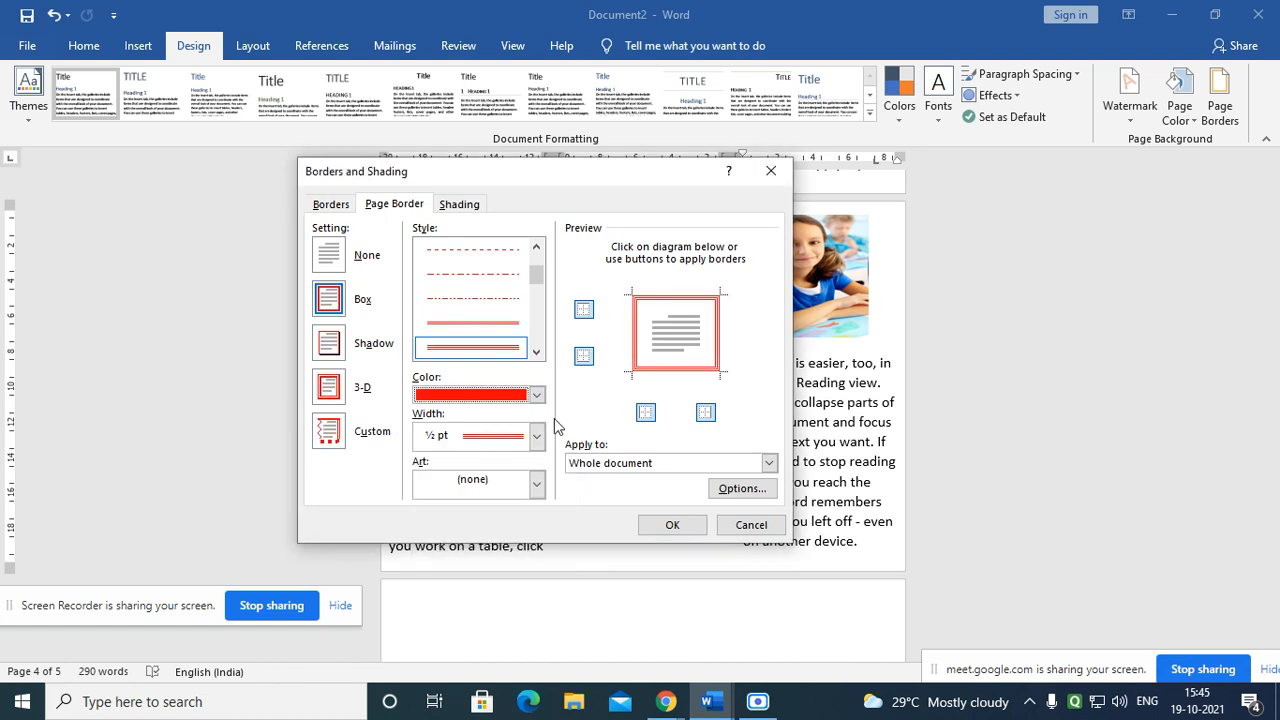
{"action": "left_click", "coordinate": [536, 395]}
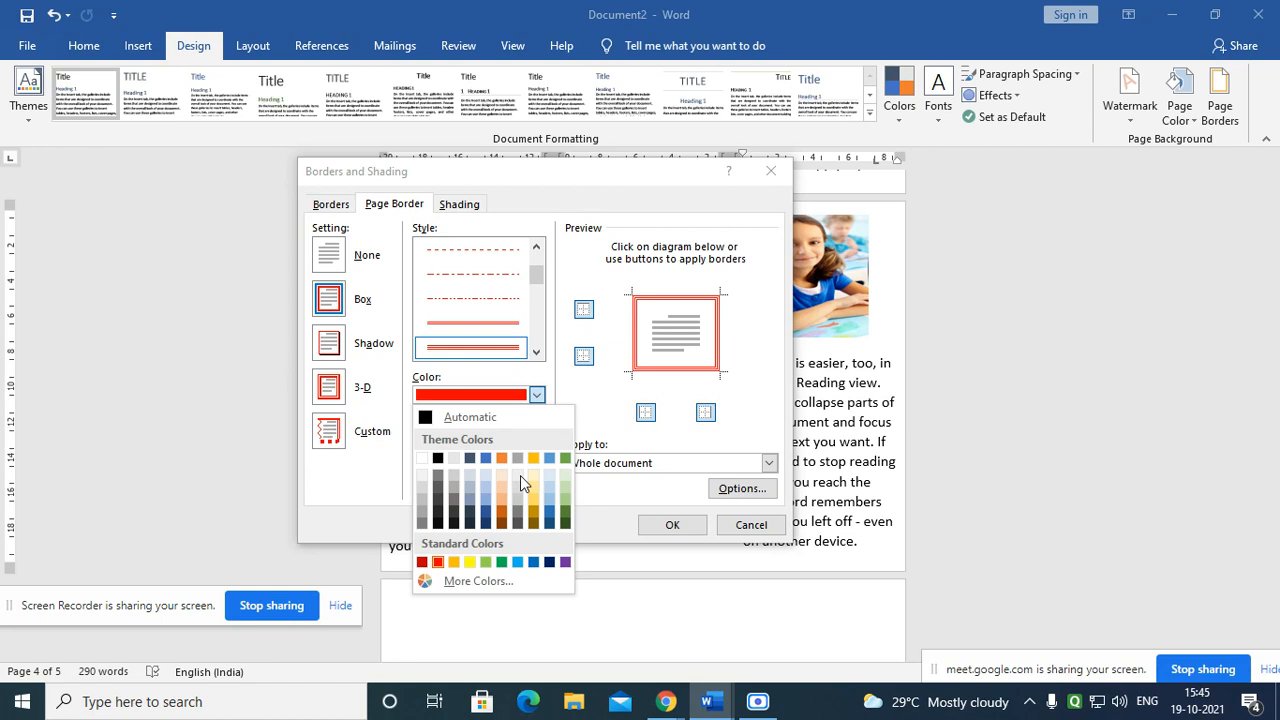
{"action": "left_click", "coordinate": [503, 563]}
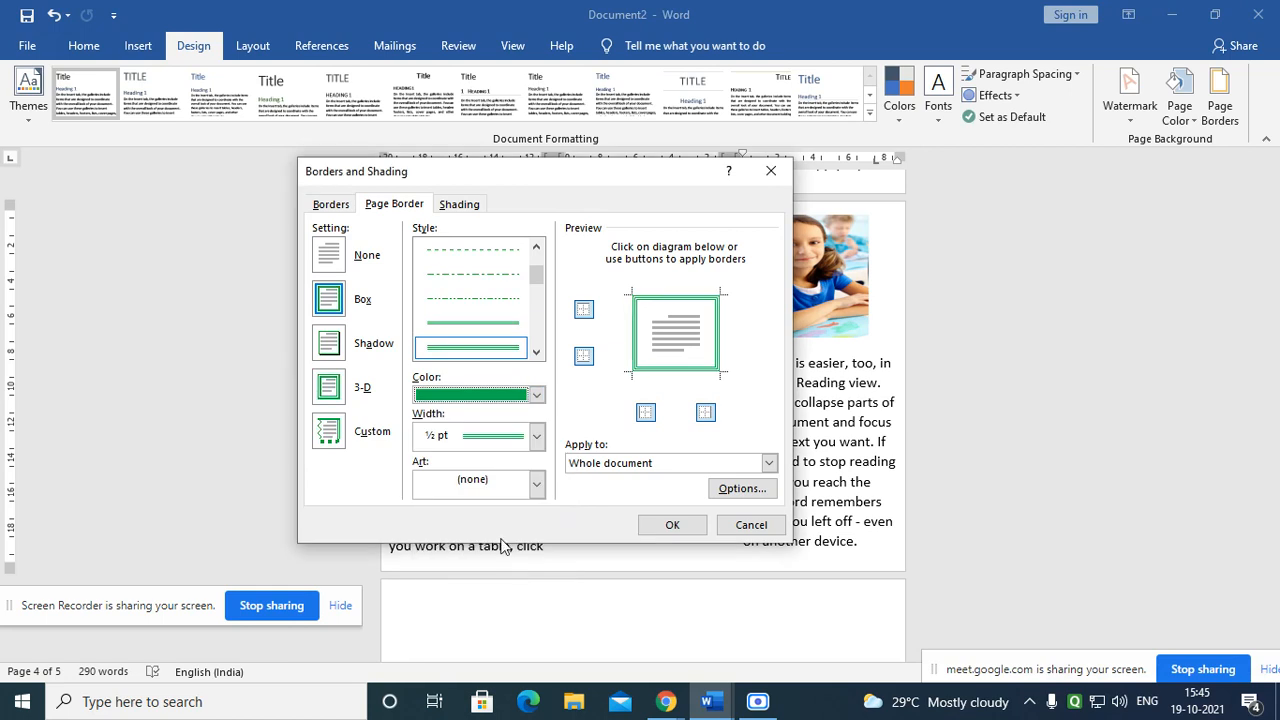
Step: Preview the 1 ½ pt width, set the border width to ½ pt, and apply the border to the whole document
{"action": "left_click", "coordinate": [536, 440]}
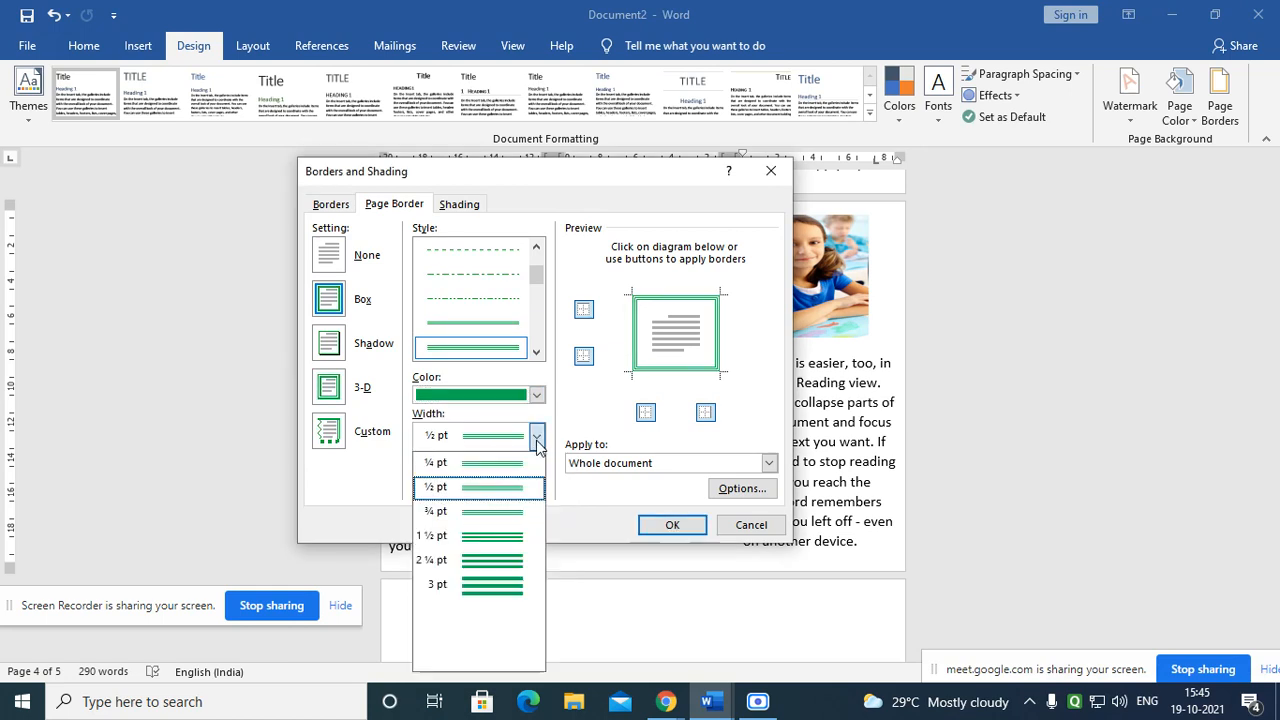
{"action": "left_click", "coordinate": [508, 540]}
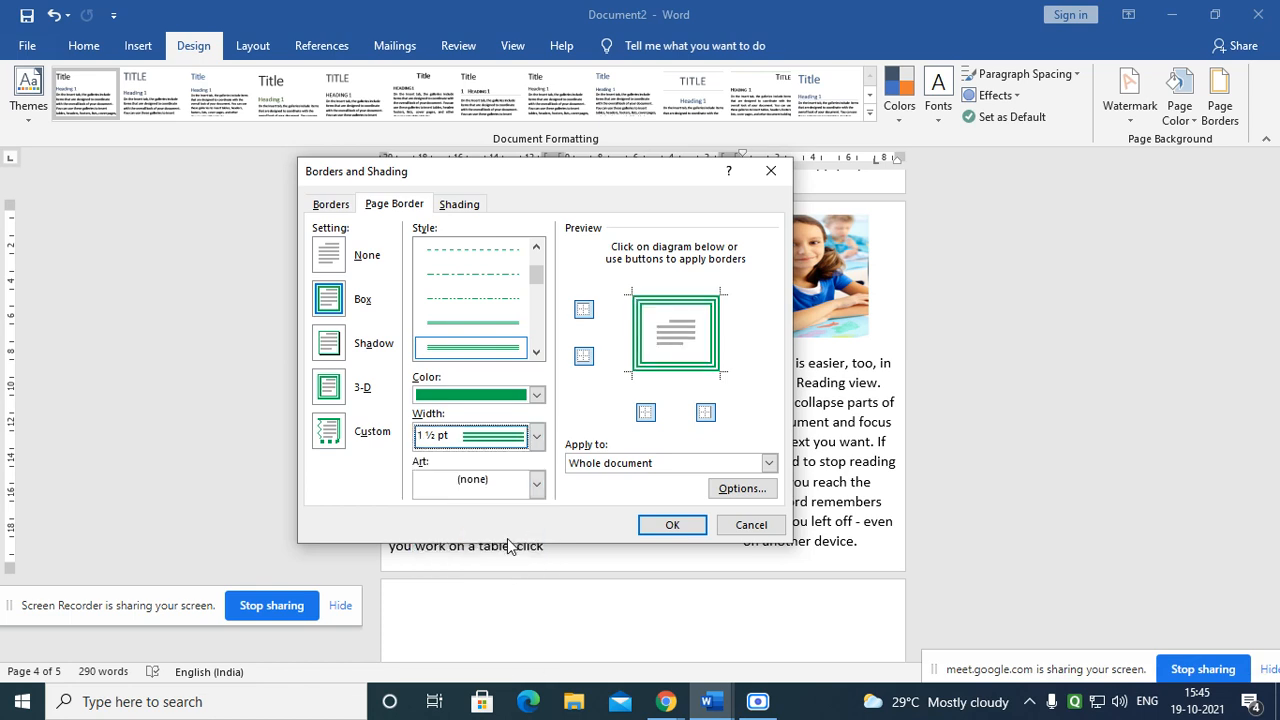
{"action": "left_click", "coordinate": [536, 437]}
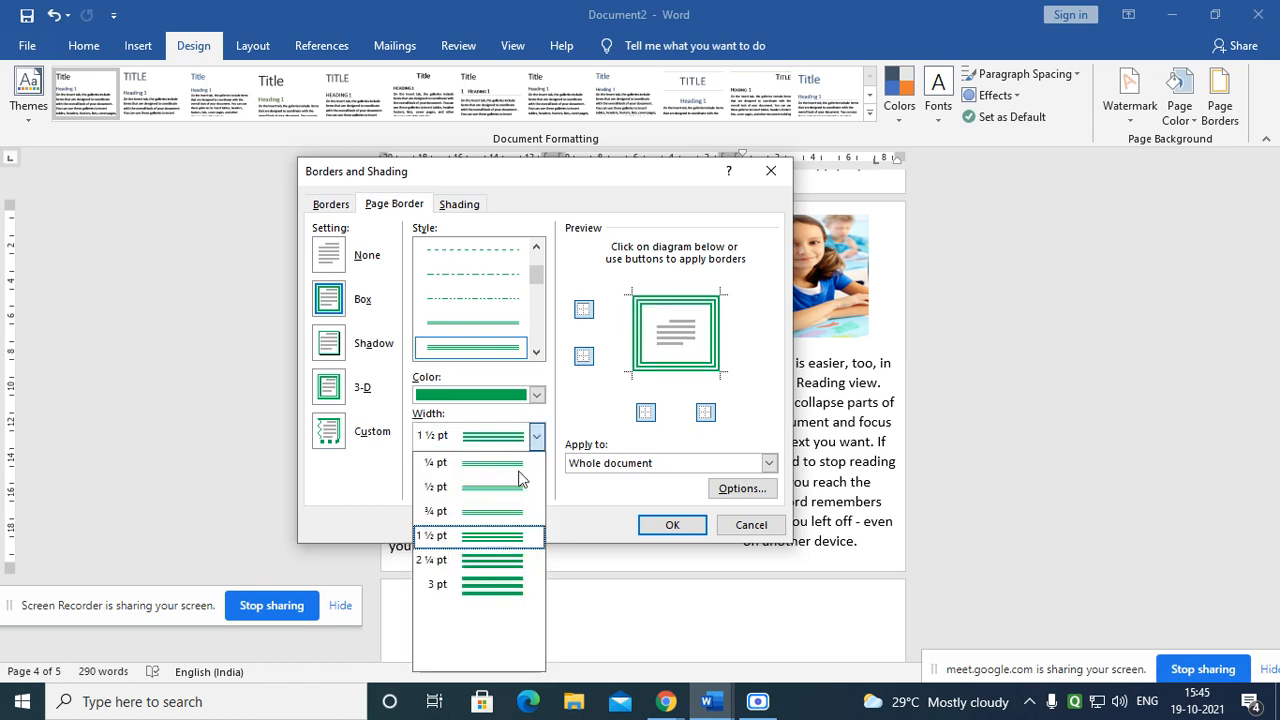
{"action": "left_click", "coordinate": [471, 490]}
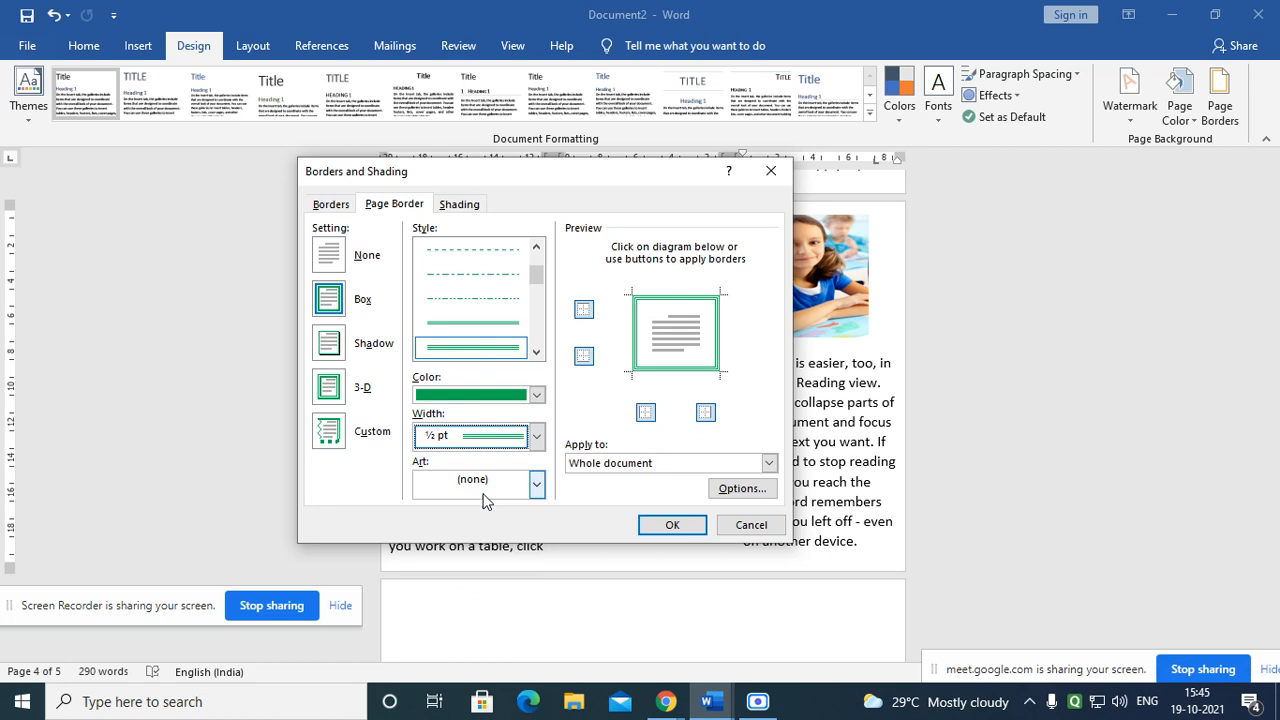
{"action": "left_click", "coordinate": [670, 525]}
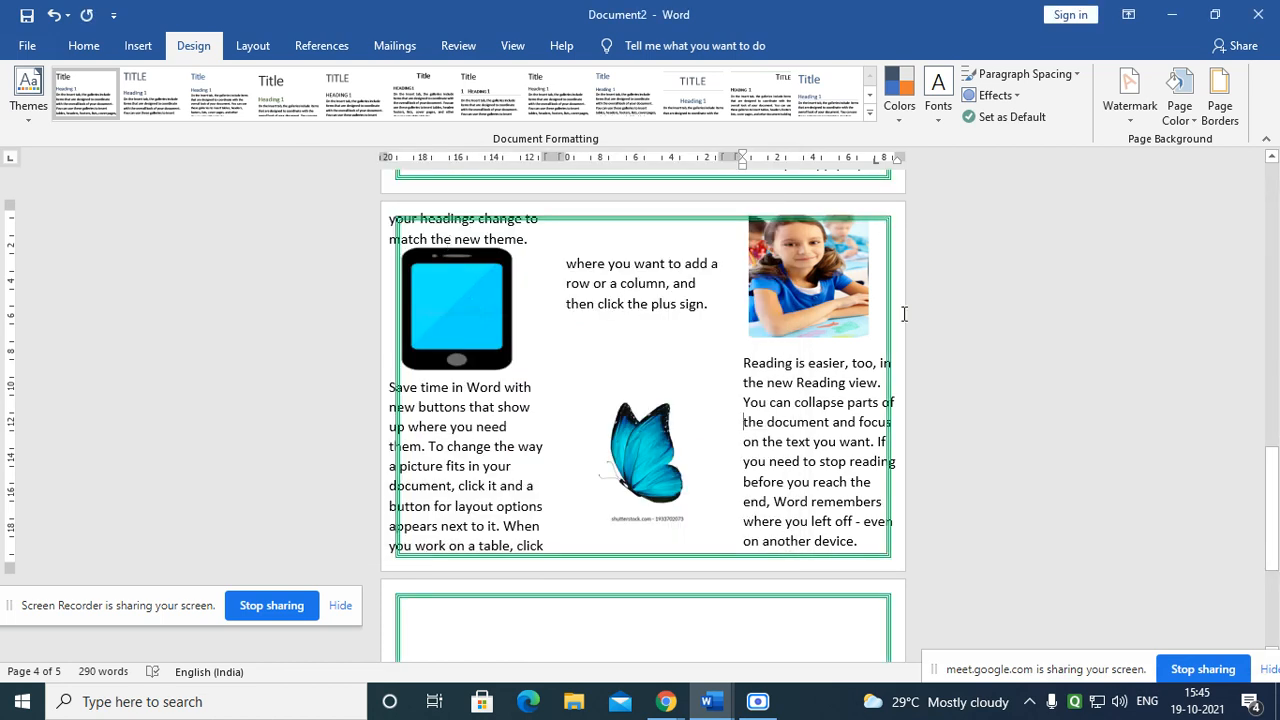
Step: Examine how the green page border sits against the text and pictures on the fourth and fifth pages
{"action": "scroll", "coordinate": [414, 423], "scroll_direction": "down", "scroll_amount": 5}
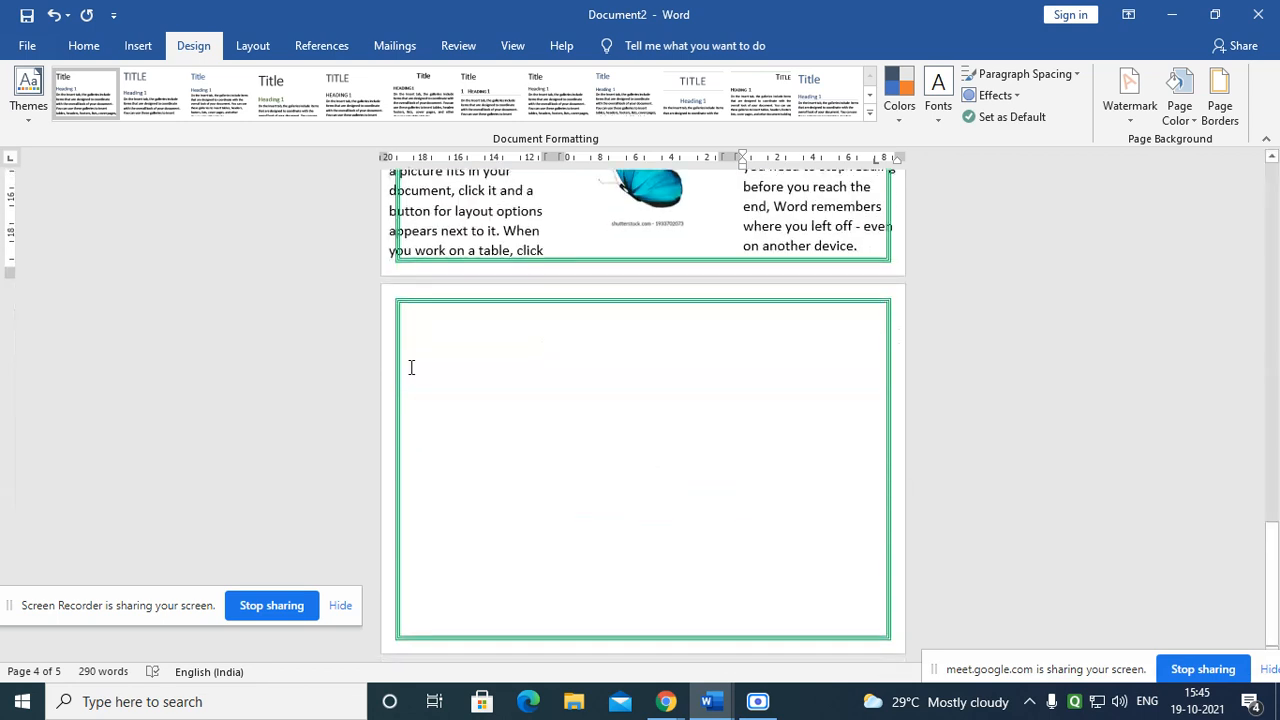
{"action": "scroll", "coordinate": [430, 341], "scroll_direction": "up", "scroll_amount": 3}
{"action": "scroll", "coordinate": [430, 343], "scroll_direction": "up", "scroll_amount": 4, "text": "ctrl"}
{"action": "scroll", "coordinate": [430, 343], "scroll_direction": "up", "scroll_amount": 1}
{"action": "scroll", "coordinate": [425, 345], "scroll_direction": "down", "scroll_amount": 1}
{"action": "scroll", "coordinate": [420, 346], "scroll_direction": "up", "scroll_amount": 3}
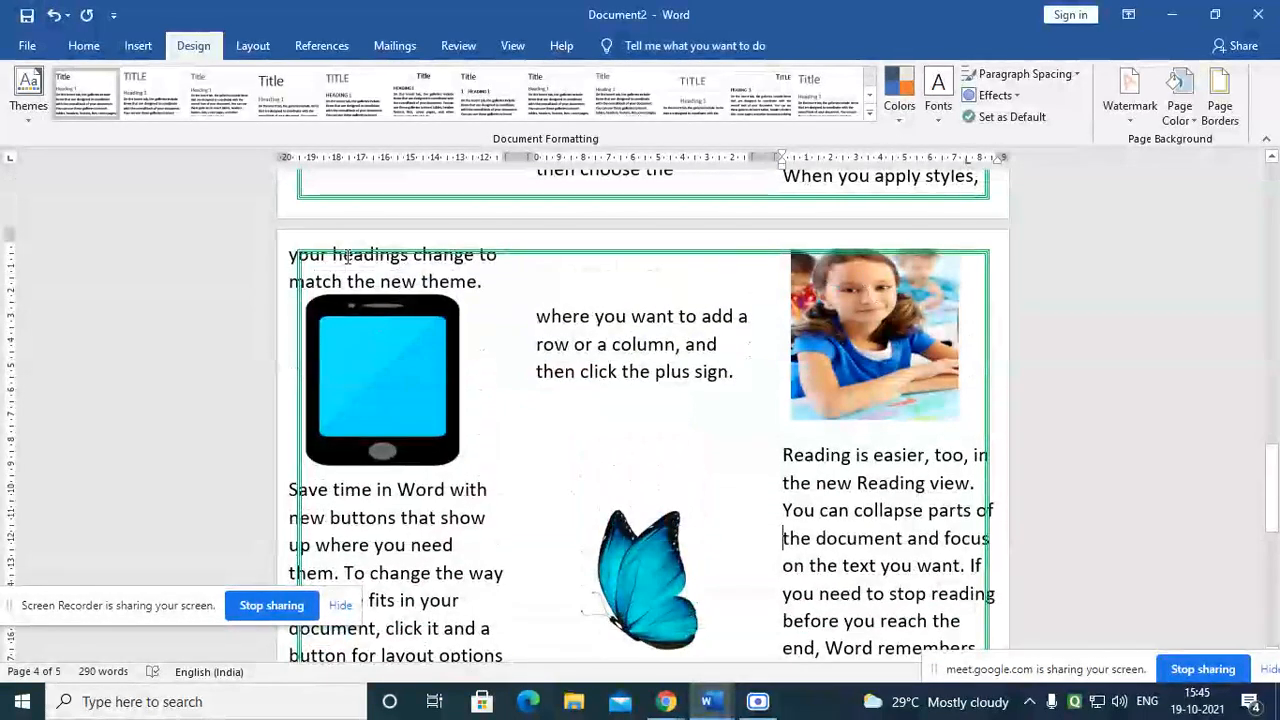
{"action": "scroll", "coordinate": [298, 262], "scroll_direction": "down", "scroll_amount": 3}
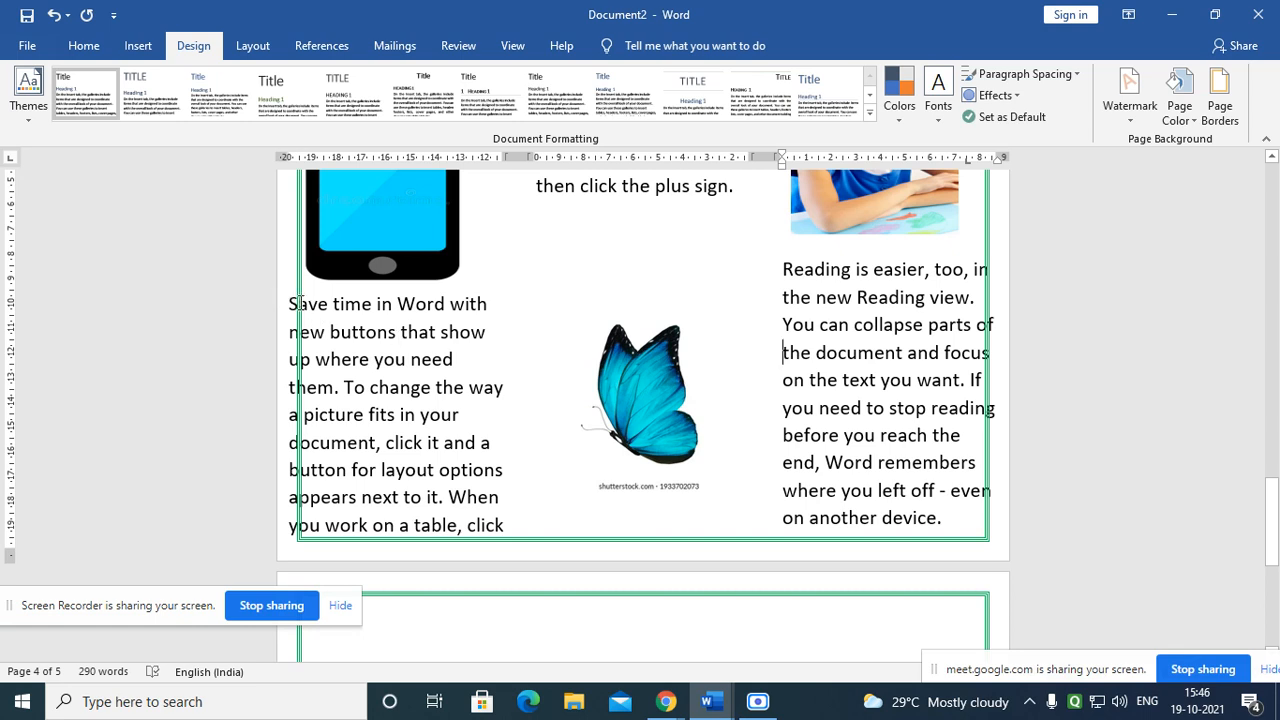
{"action": "scroll", "coordinate": [298, 320], "scroll_direction": "up", "scroll_amount": 2}
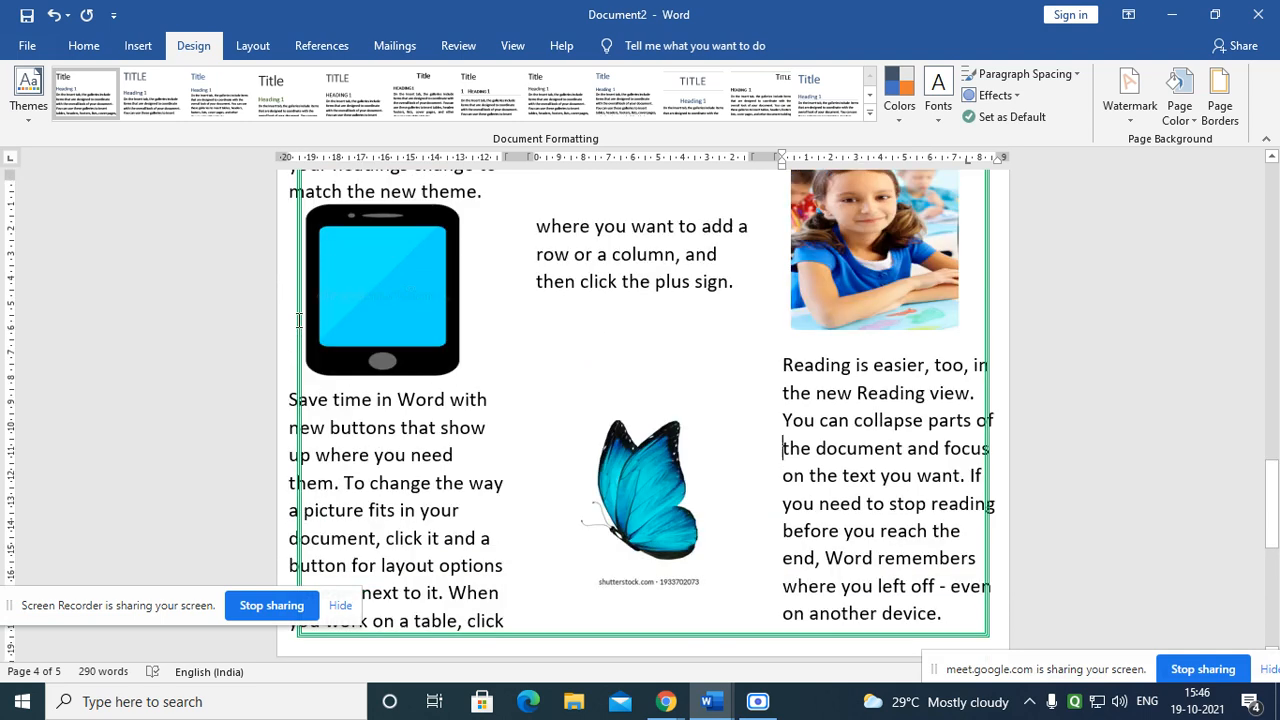
Step: Set this section's custom margins to 0.5 cm at the top and 1 cm on the left
{"action": "left_click", "coordinate": [252, 52]}
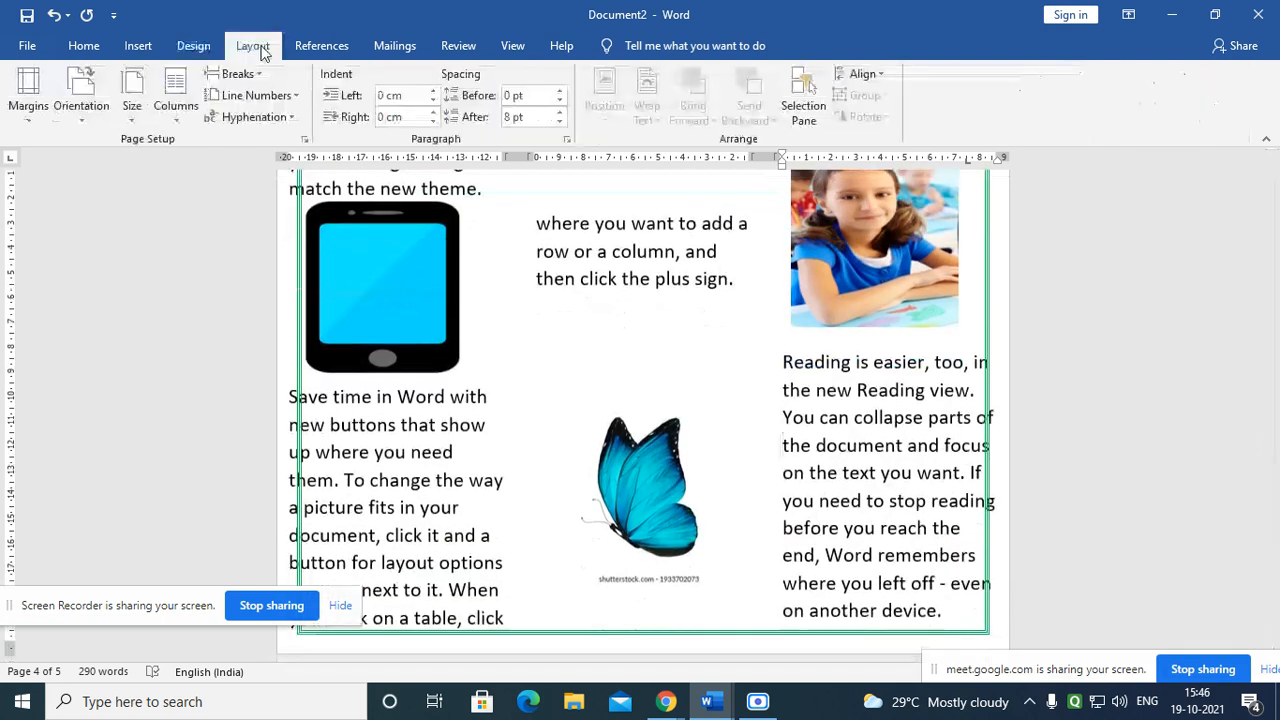
{"action": "left_click", "coordinate": [30, 100]}
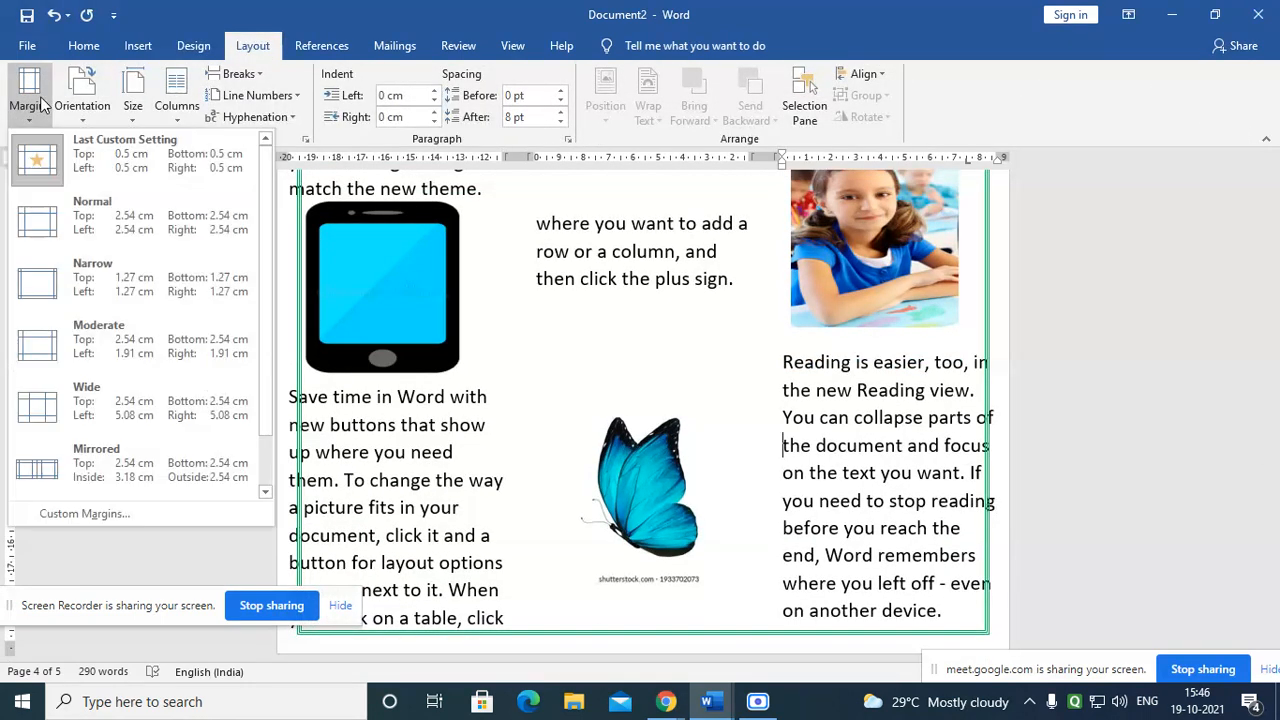
{"action": "left_click", "coordinate": [148, 512]}
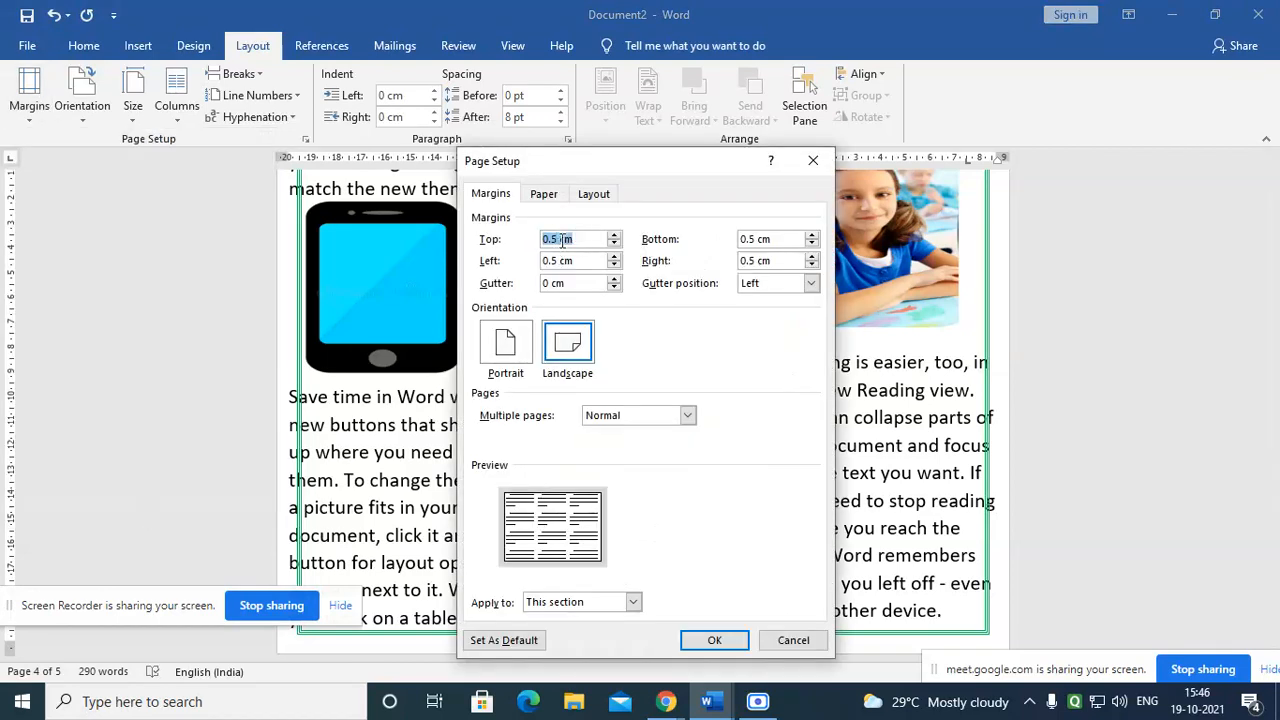
{"action": "left_click_drag", "start_coordinate": [560, 240], "coordinate": [518, 241]}
{"action": "type", "text": "1"}
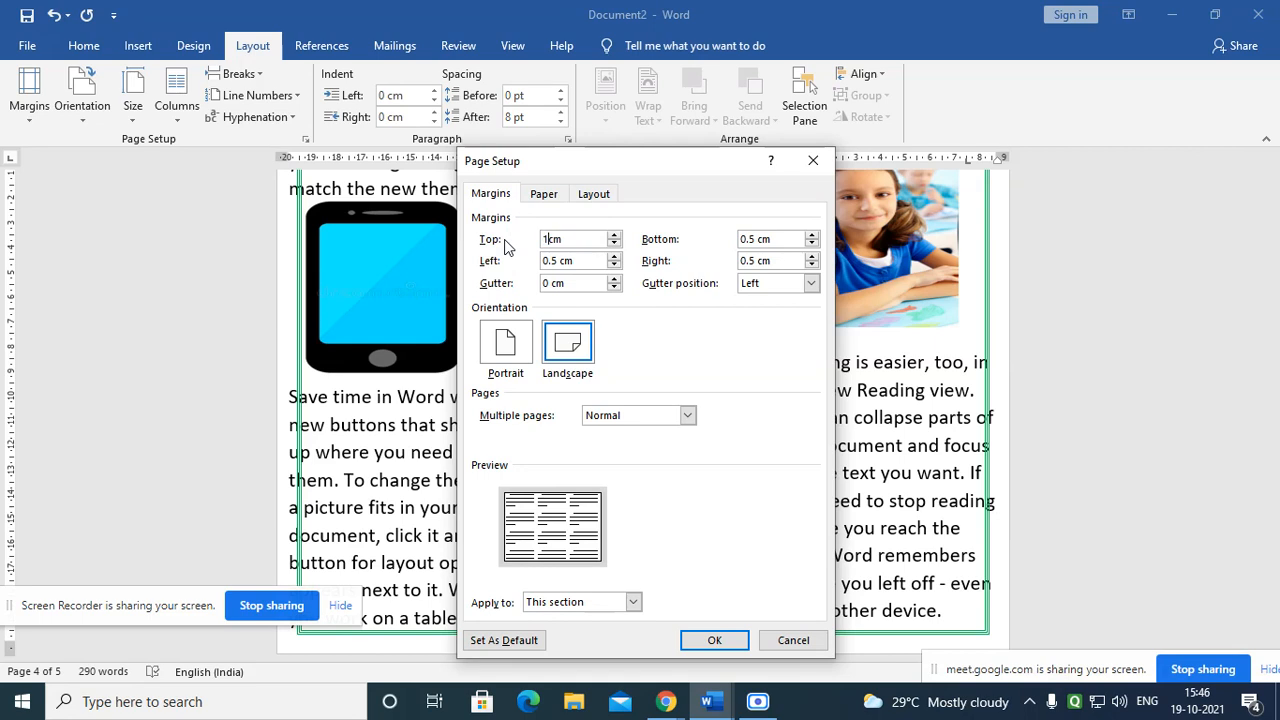
{"action": "key", "text": "Tab"}
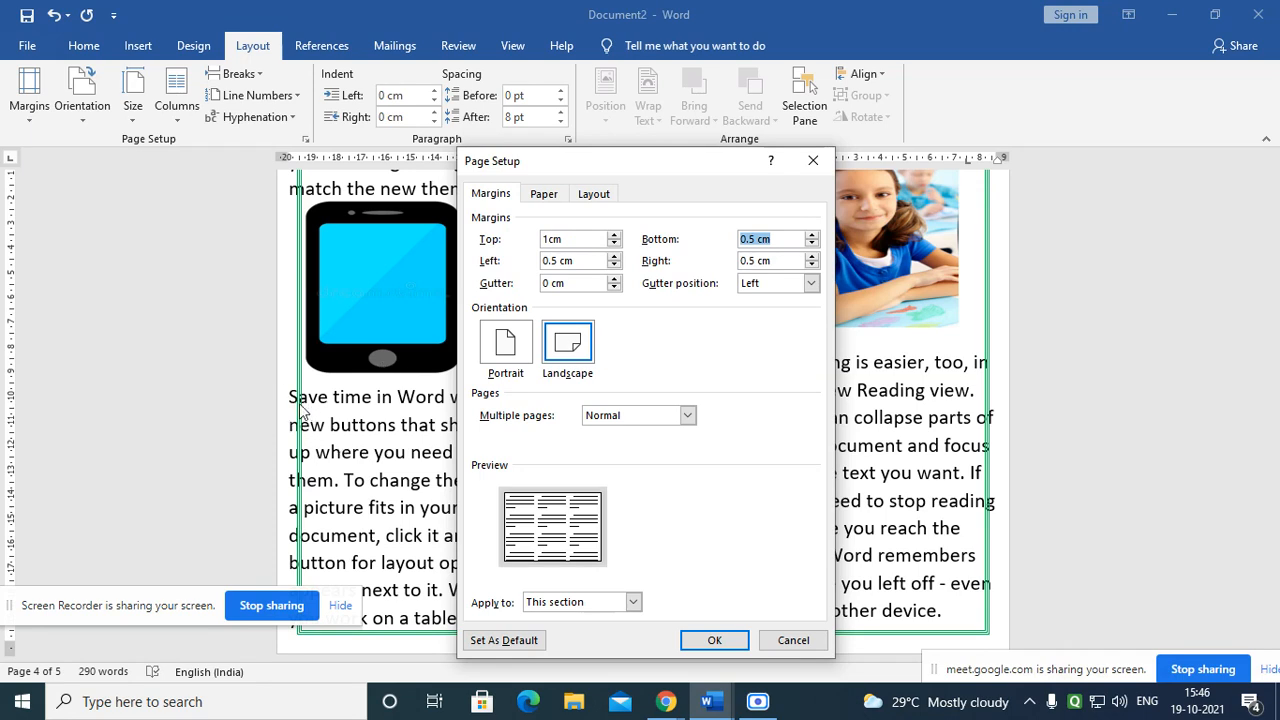
{"action": "left_click", "coordinate": [552, 240]}
{"action": "key", "text": "BackSpace"}
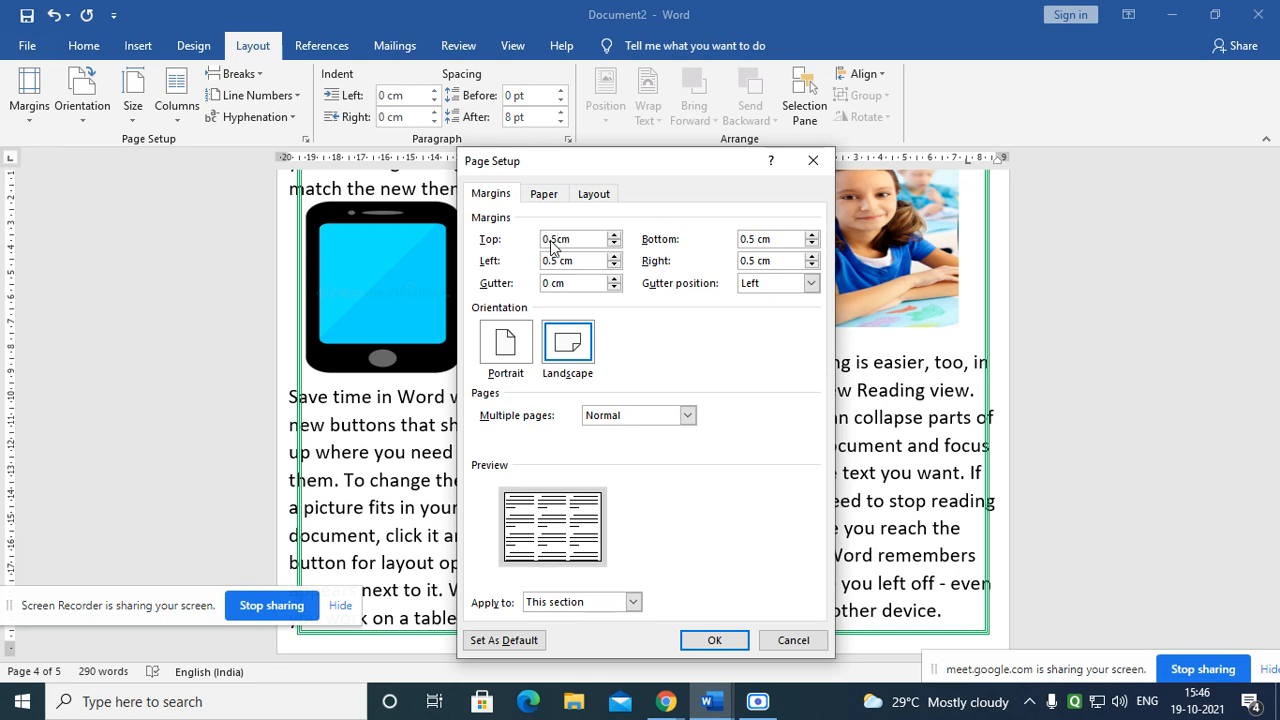
{"action": "left_click_drag", "start_coordinate": [560, 260], "coordinate": [516, 259]}
{"action": "type", "text": "1"}
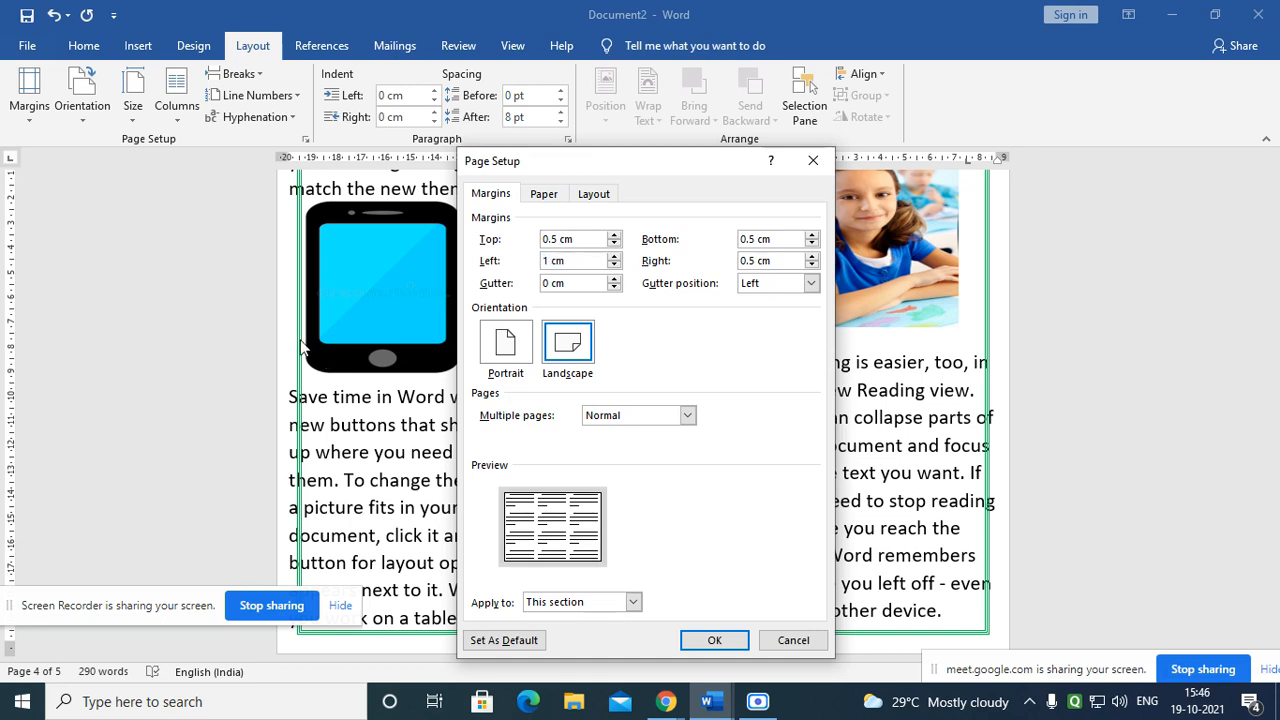
{"action": "left_click", "coordinate": [714, 645]}
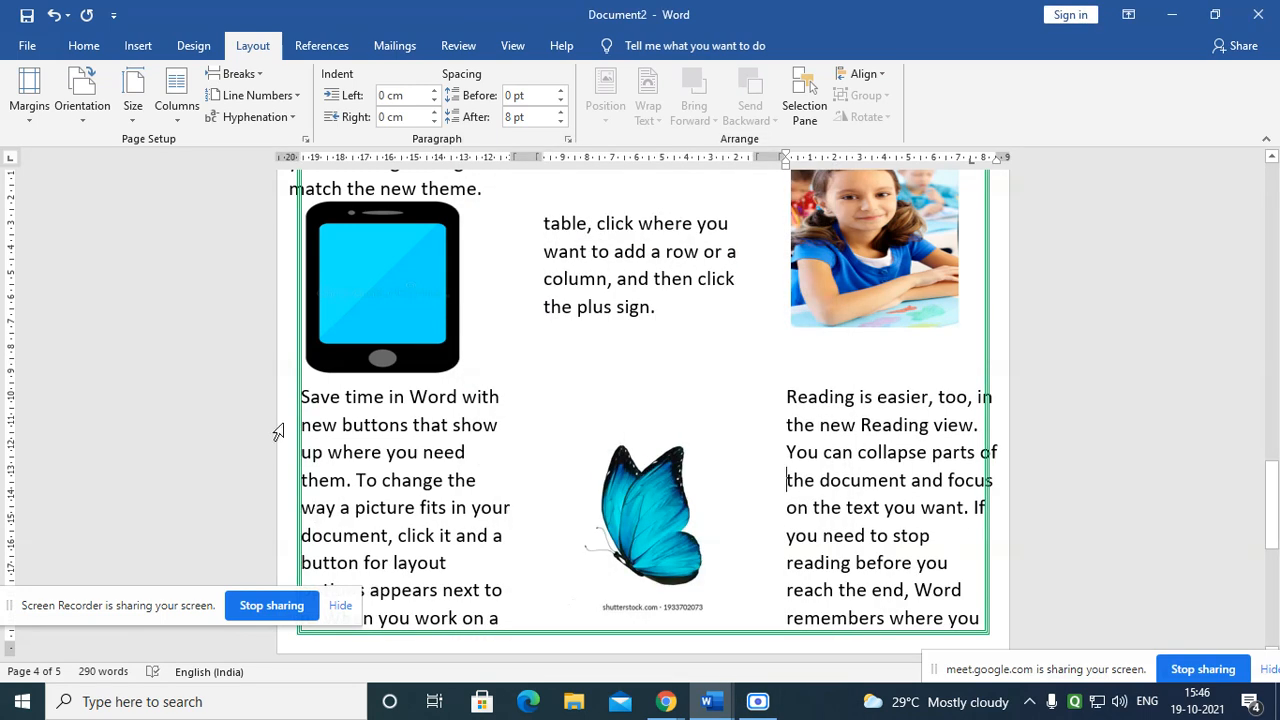
Step: Check the text against the border on the fourth page and set the section's right margin to 1 cm
{"action": "scroll", "coordinate": [326, 516], "scroll_direction": "up", "scroll_amount": 3}
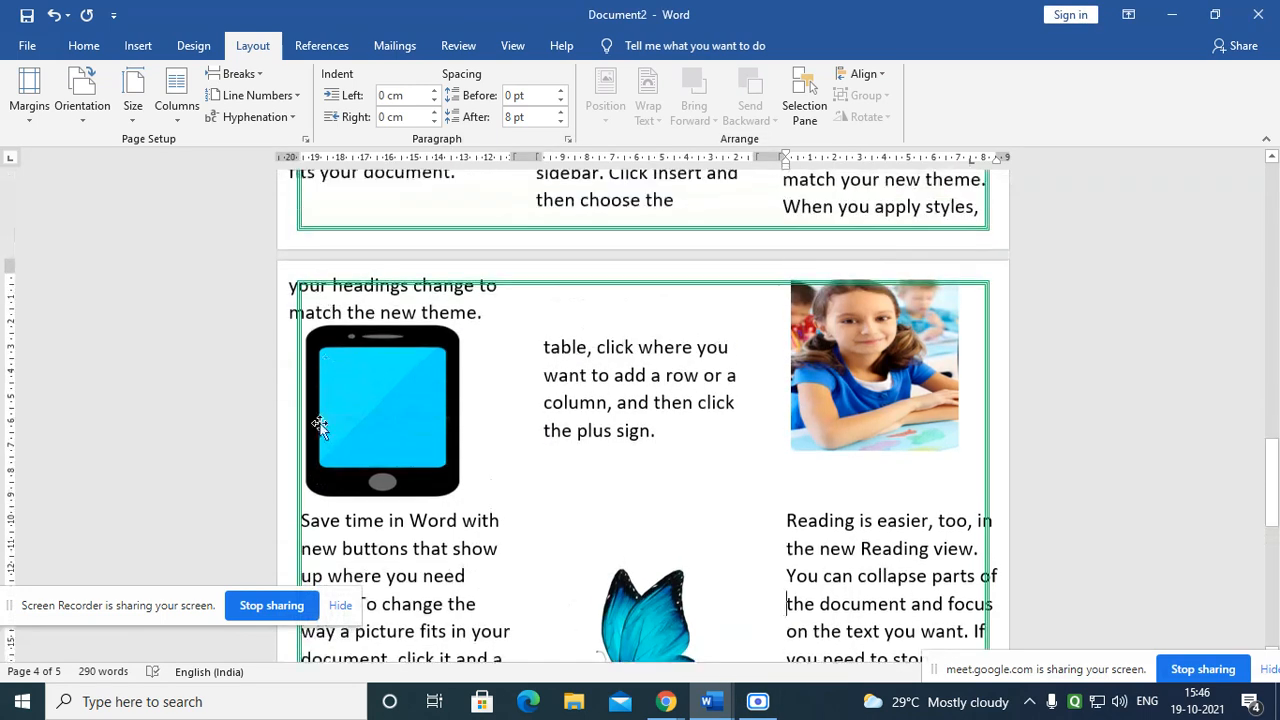
{"action": "scroll", "coordinate": [334, 490], "scroll_direction": "down", "scroll_amount": 1}
{"action": "scroll", "coordinate": [334, 490], "scroll_direction": "down", "scroll_amount": 3}
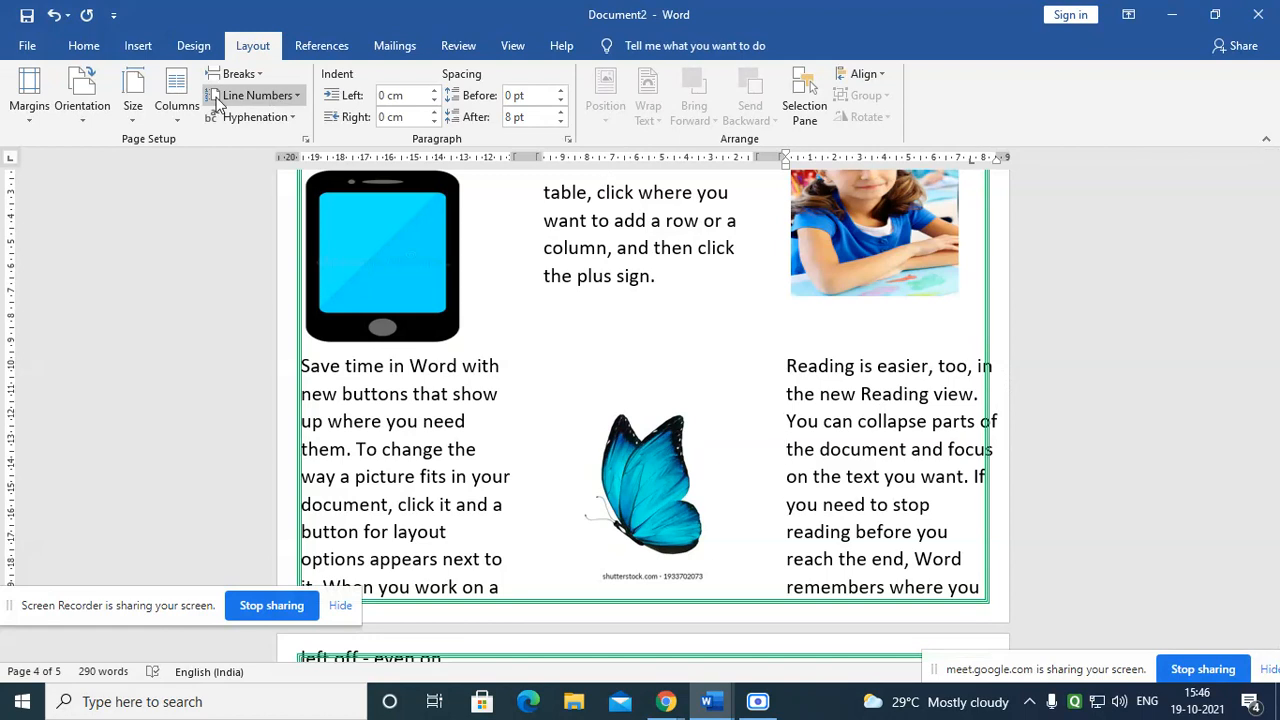
{"action": "left_click", "coordinate": [22, 100]}
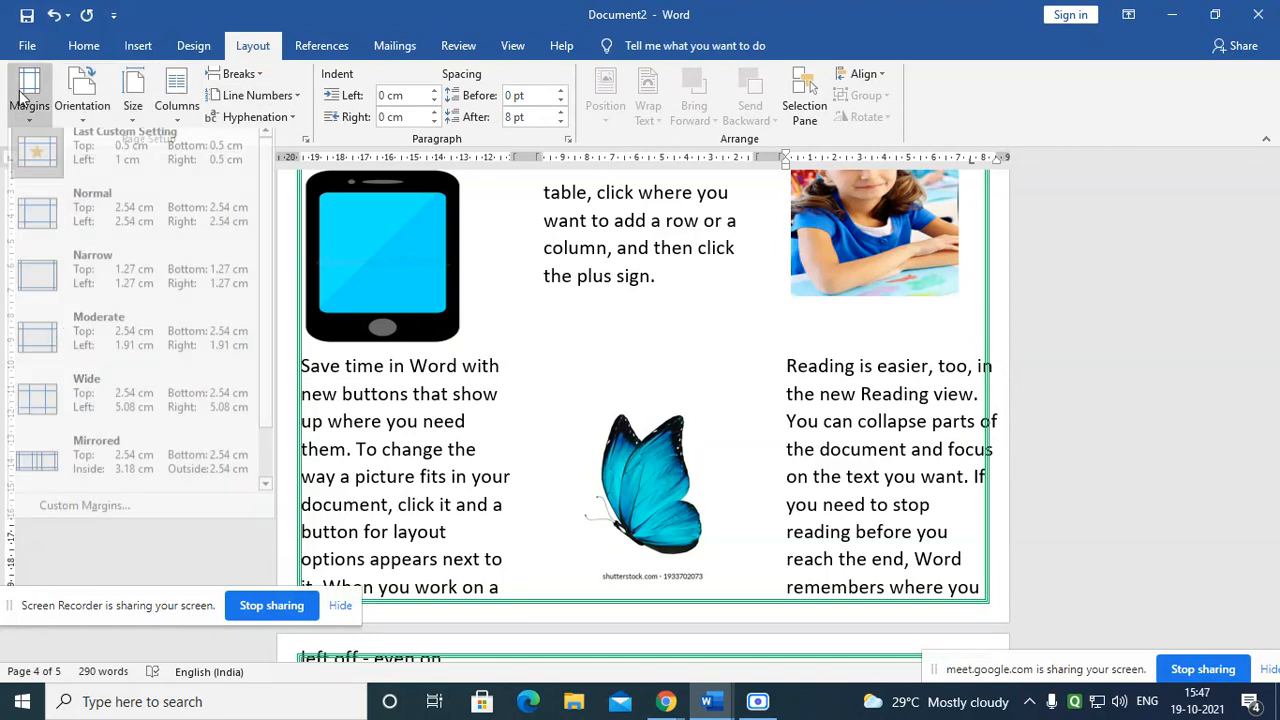
{"action": "left_click", "coordinate": [136, 513]}
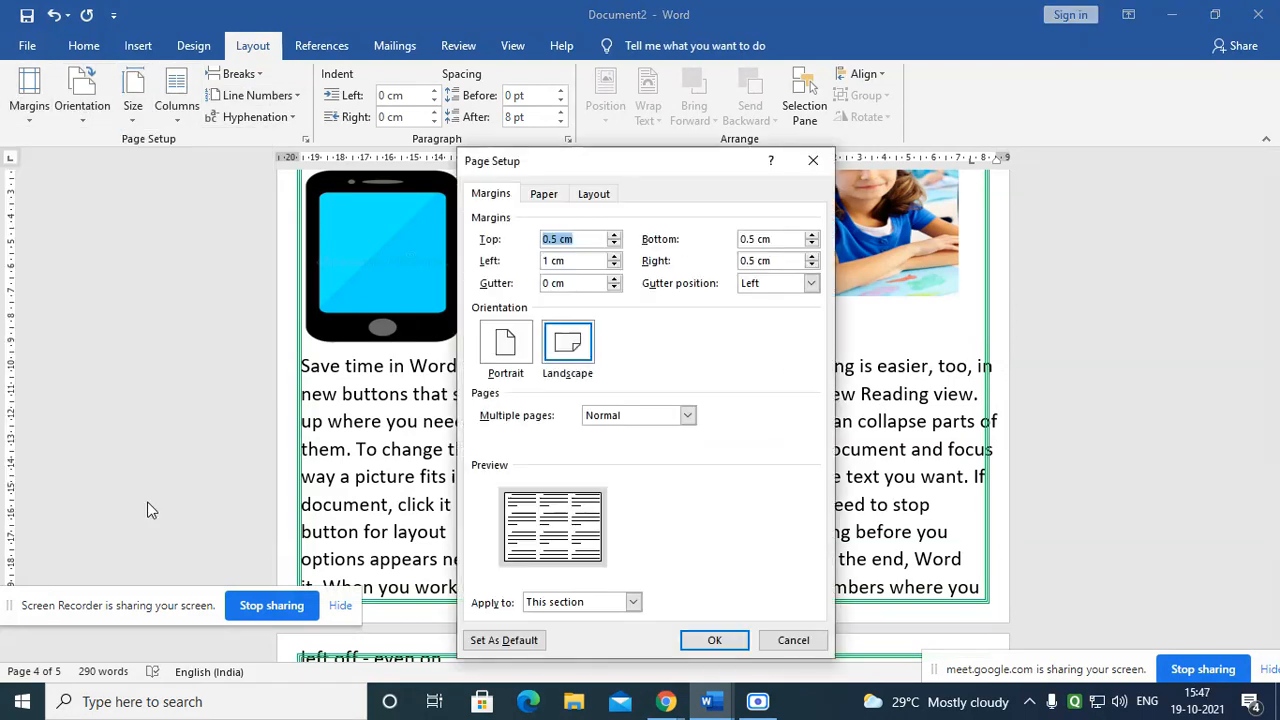
{"action": "left_click", "coordinate": [747, 260]}
{"action": "double_click", "coordinate": [735, 260]}
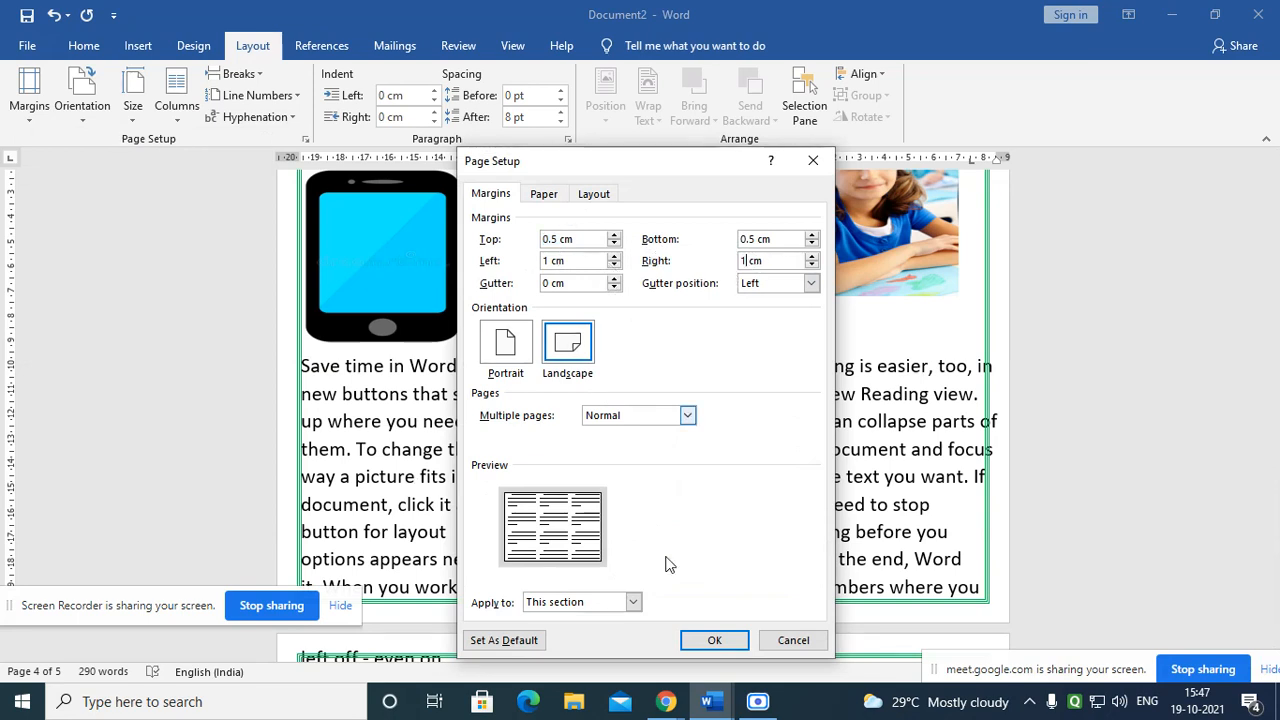
Step: Apply the custom margins of 0.5 cm for top and bottom and 1 cm for left and right to this section
{"action": "left_click", "coordinate": [706, 640]}
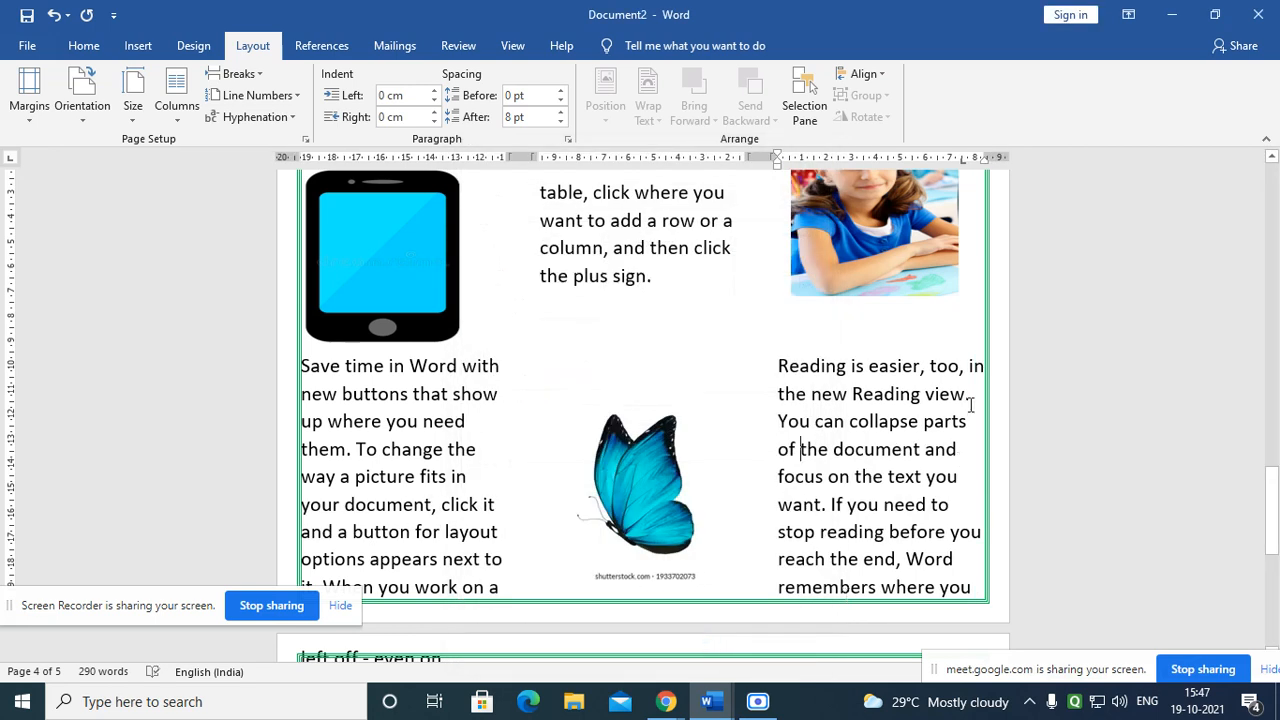
{"action": "scroll", "coordinate": [847, 480], "scroll_direction": "up", "scroll_amount": 3}
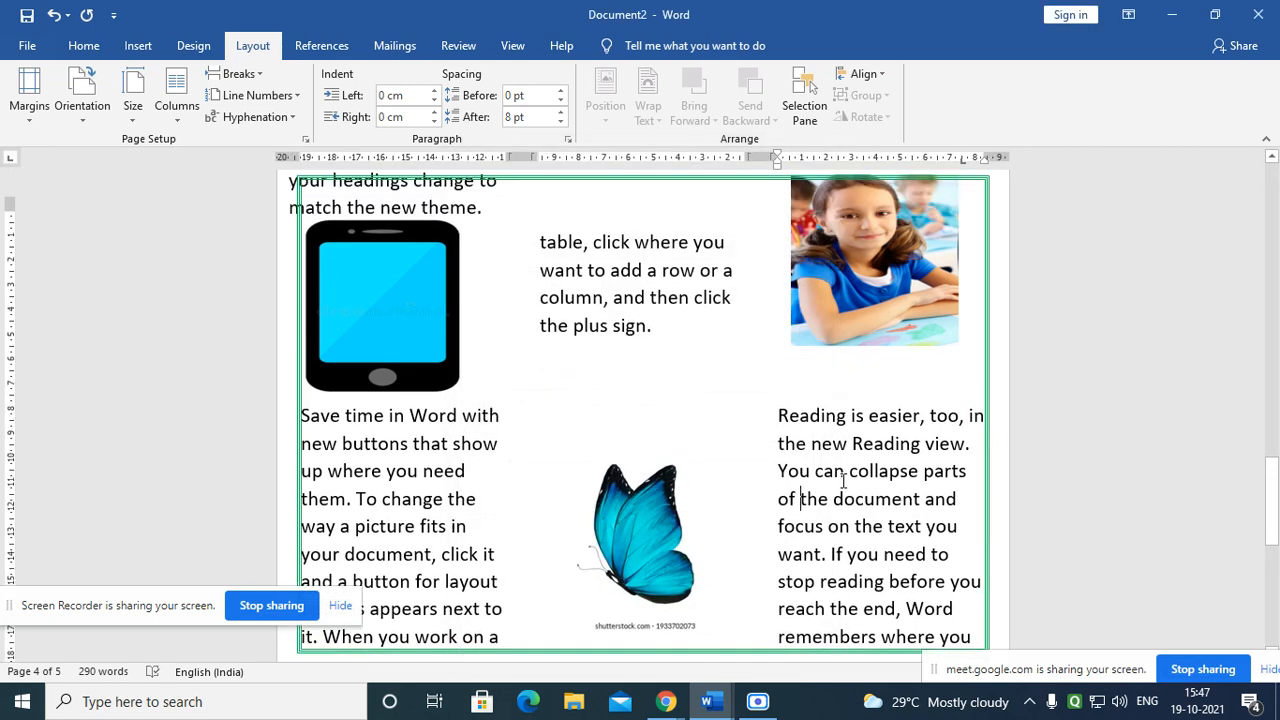
{"action": "scroll", "coordinate": [590, 347], "scroll_direction": "down", "scroll_amount": 1}
{"action": "scroll", "coordinate": [500, 354], "scroll_direction": "down", "scroll_amount": 5}
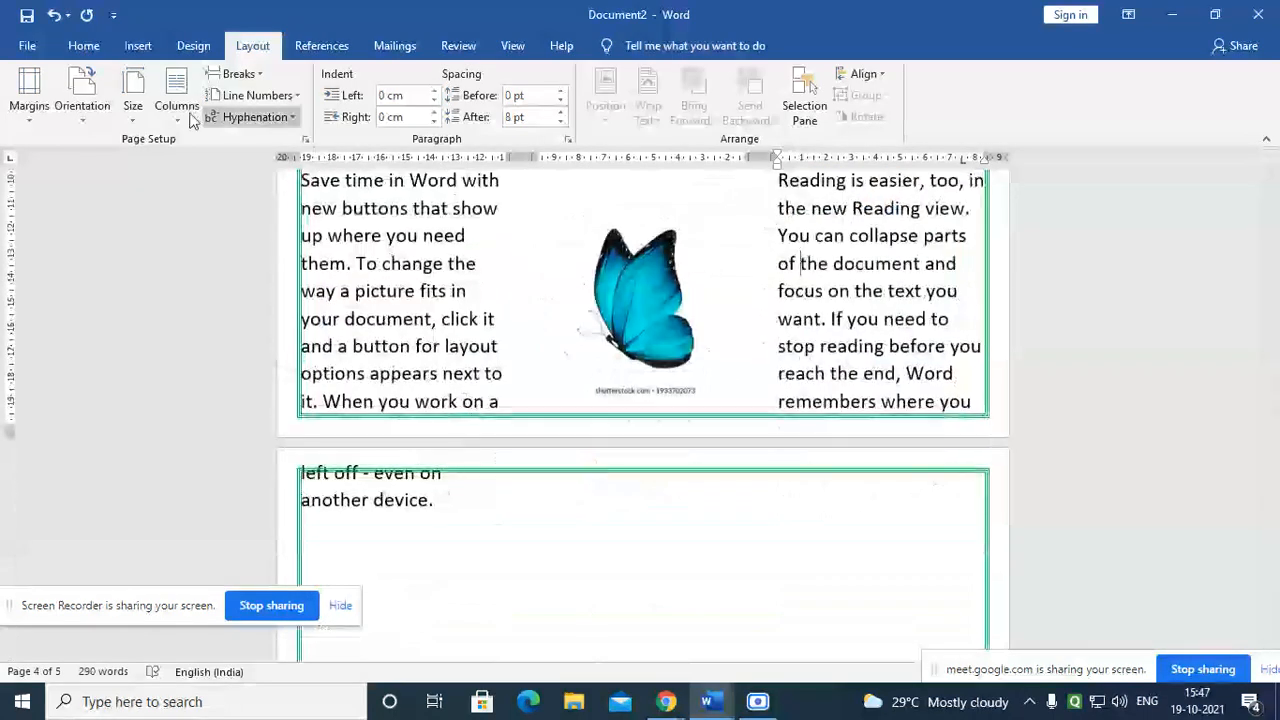
Step: Set the section's top and bottom page margins to 1 cm
{"action": "left_click", "coordinate": [31, 90]}
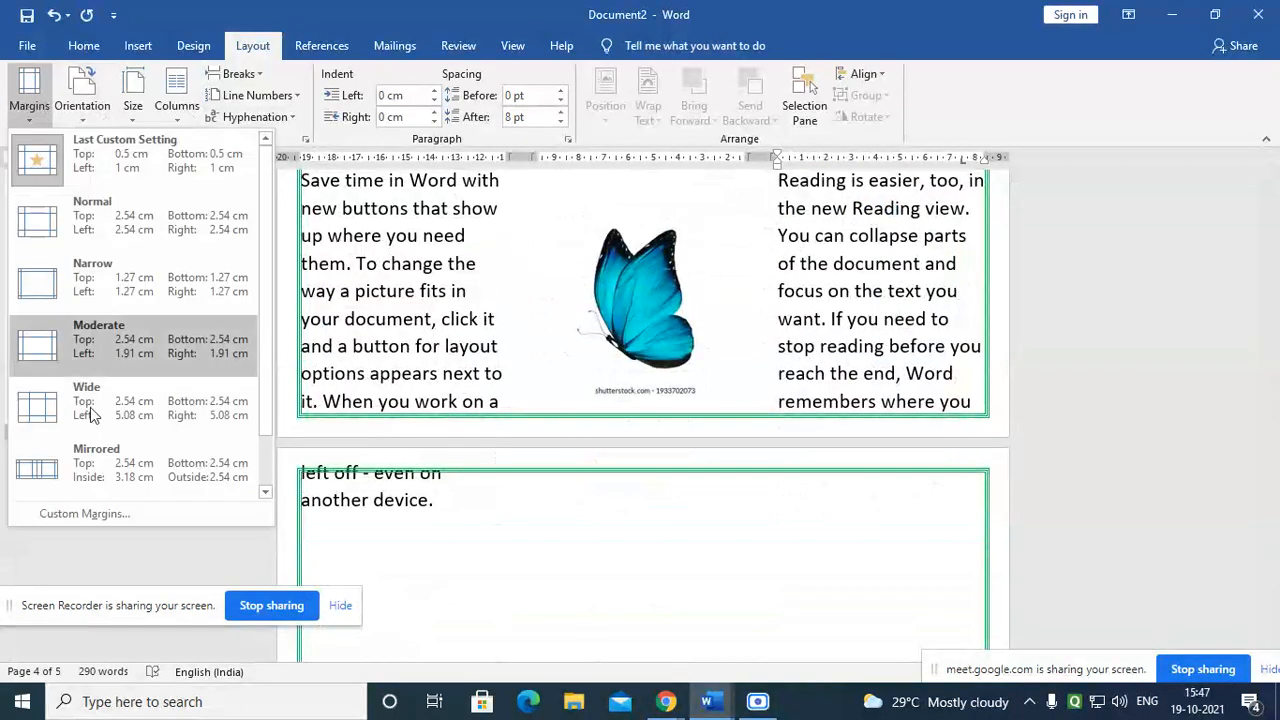
{"action": "left_click", "coordinate": [140, 510]}
{"action": "left_click", "coordinate": [562, 238]}
{"action": "left_click_drag", "start_coordinate": [562, 238], "coordinate": [490, 240]}
{"action": "type", "text": "1"}
{"action": "left_click_drag", "start_coordinate": [757, 239], "coordinate": [690, 230]}
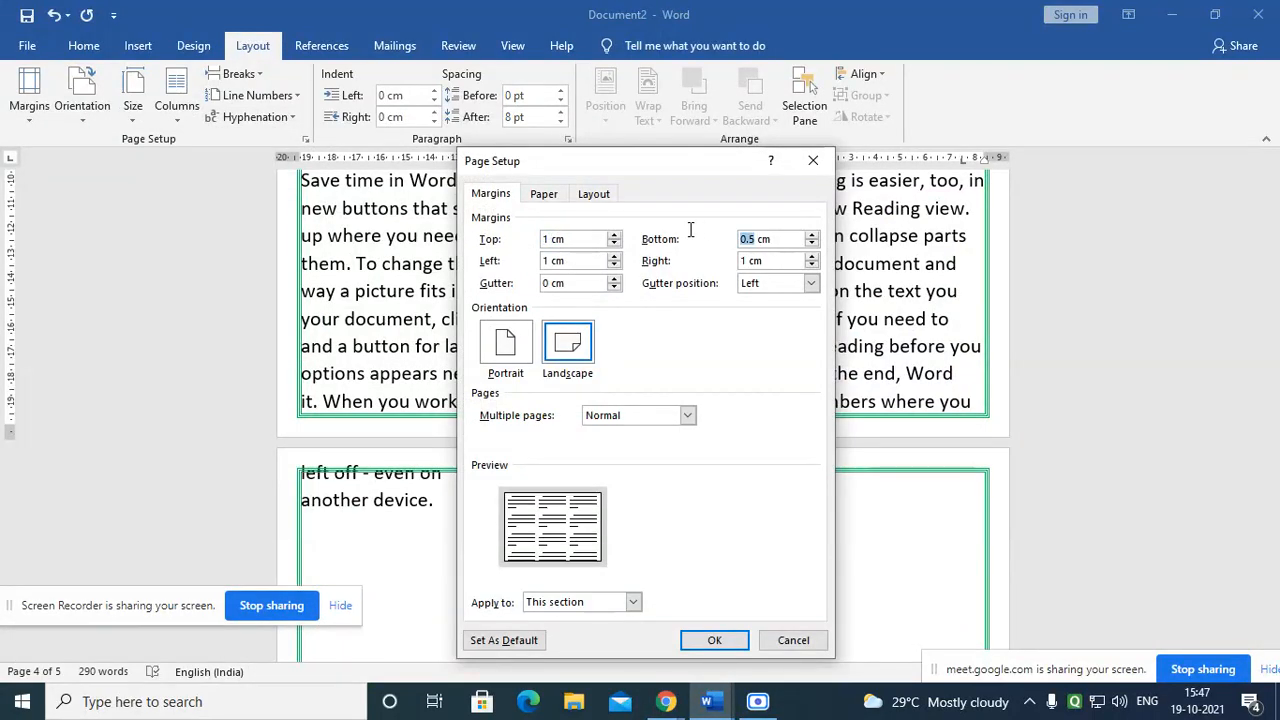
{"action": "type", "text": "1"}
{"action": "left_click", "coordinate": [714, 640]}
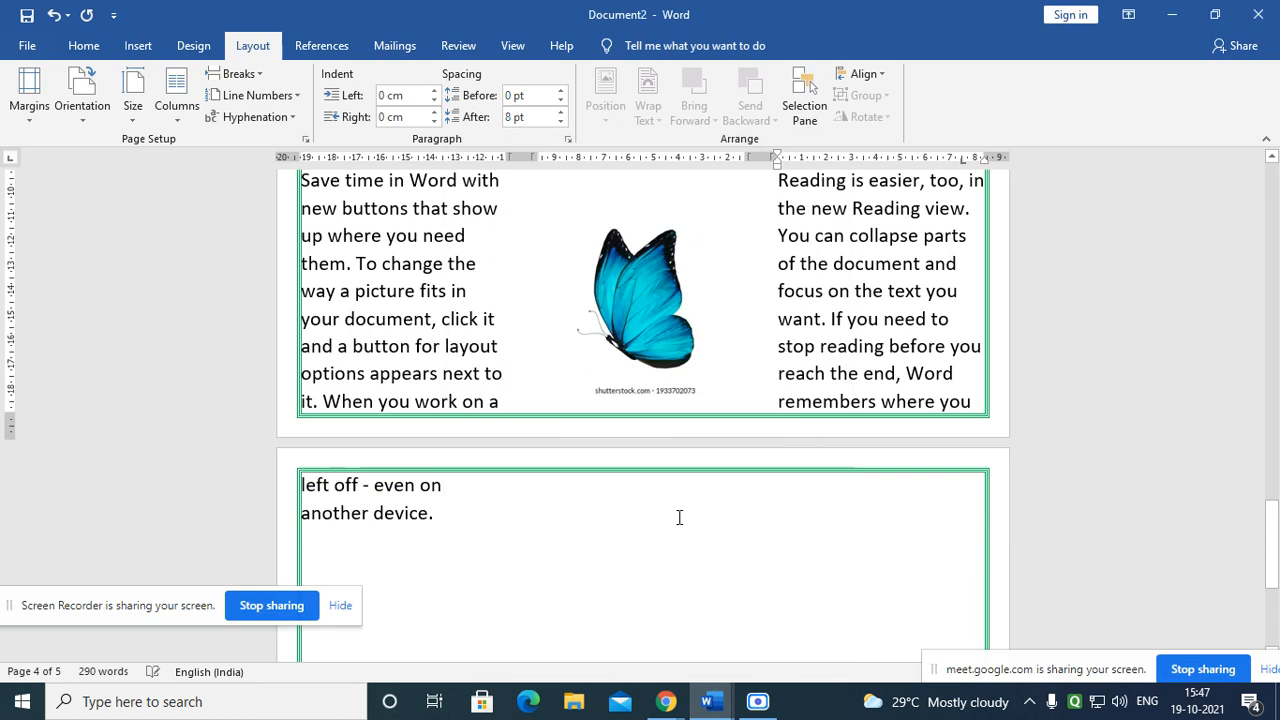
Step: Examine how the text and pictures on the last pages sit inside the page border with the new margins
{"action": "scroll", "coordinate": [590, 456], "scroll_direction": "up", "scroll_amount": 5}
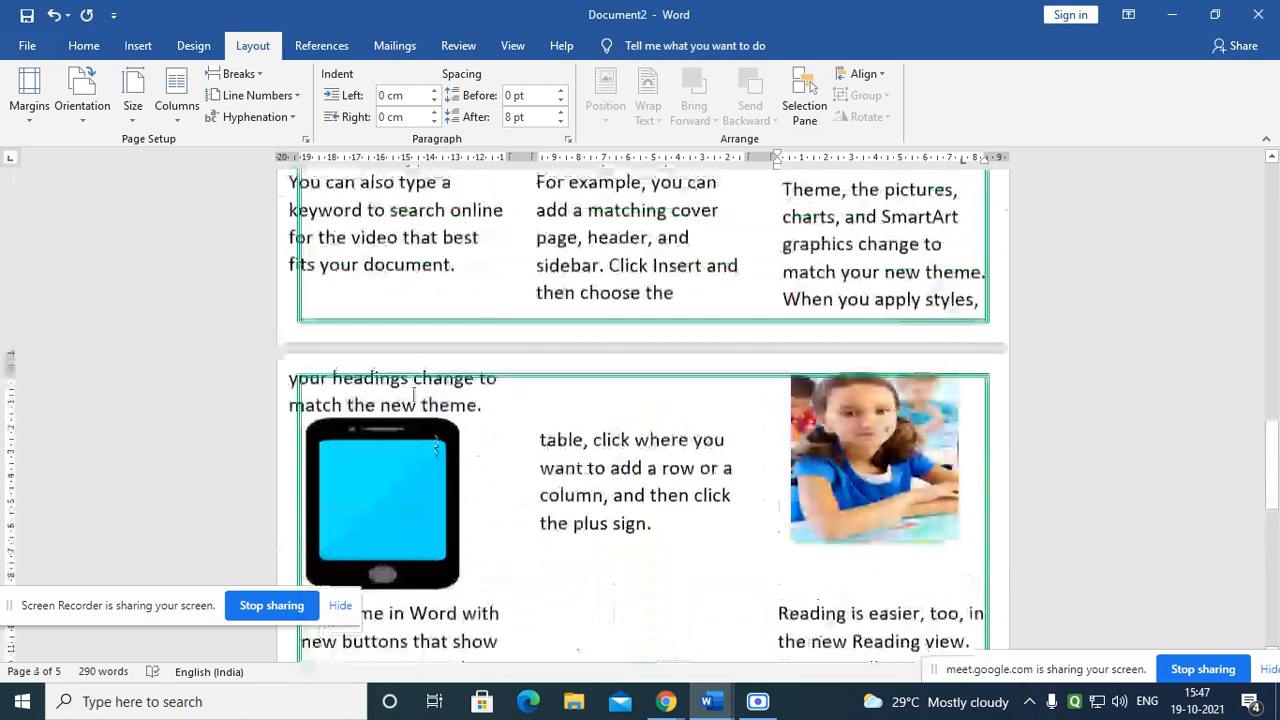
{"action": "scroll", "coordinate": [534, 509], "scroll_direction": "down", "scroll_amount": 3}
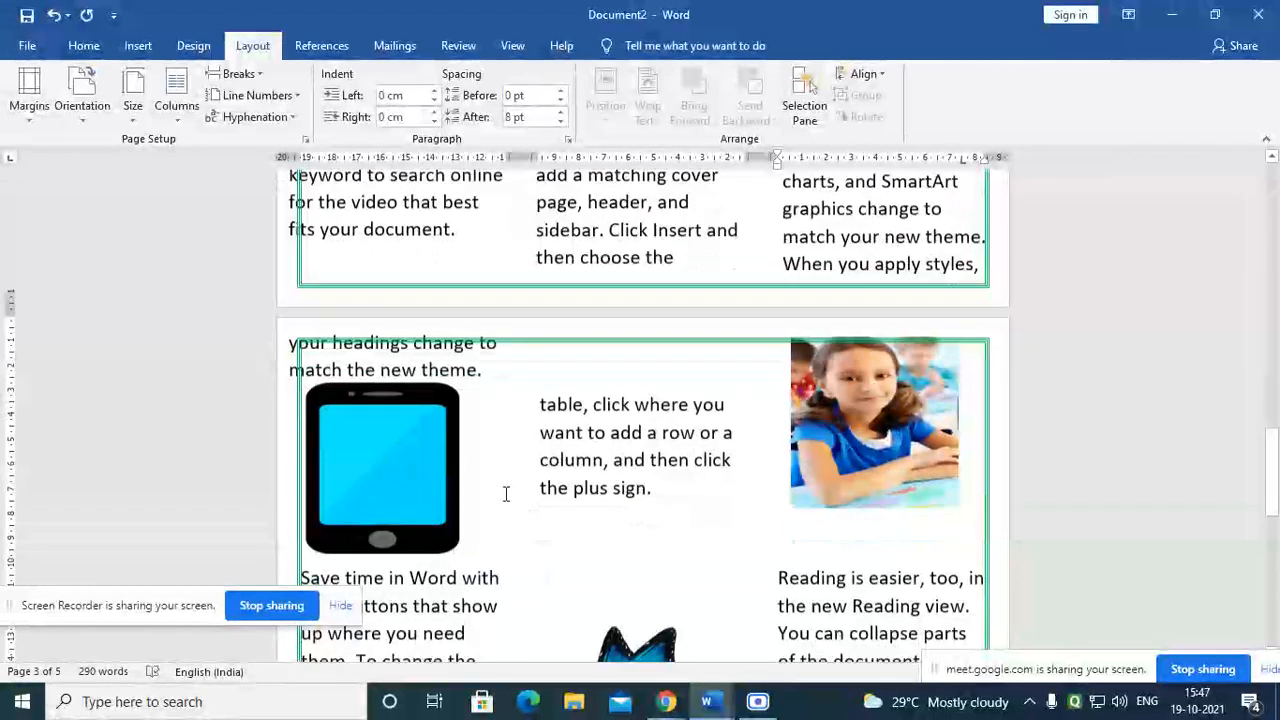
{"action": "scroll", "coordinate": [505, 480], "scroll_direction": "down", "scroll_amount": 2}
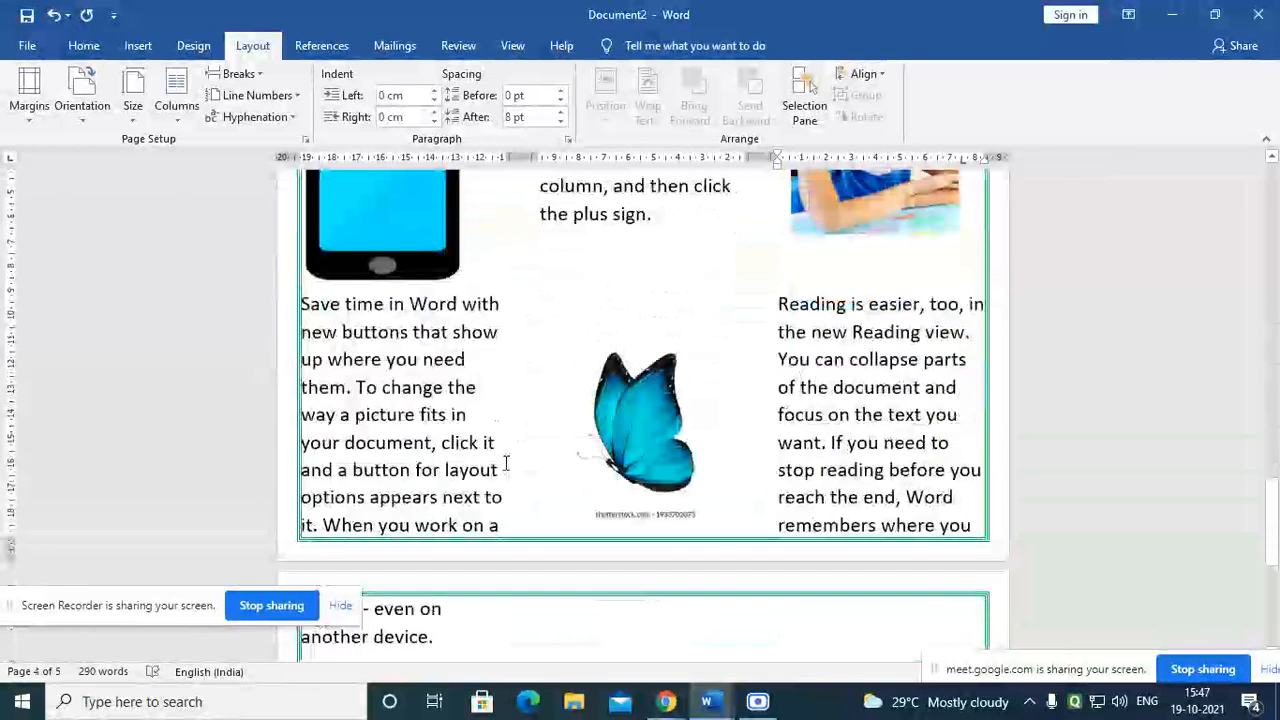
{"action": "scroll", "coordinate": [438, 428], "scroll_direction": "up", "scroll_amount": 2}
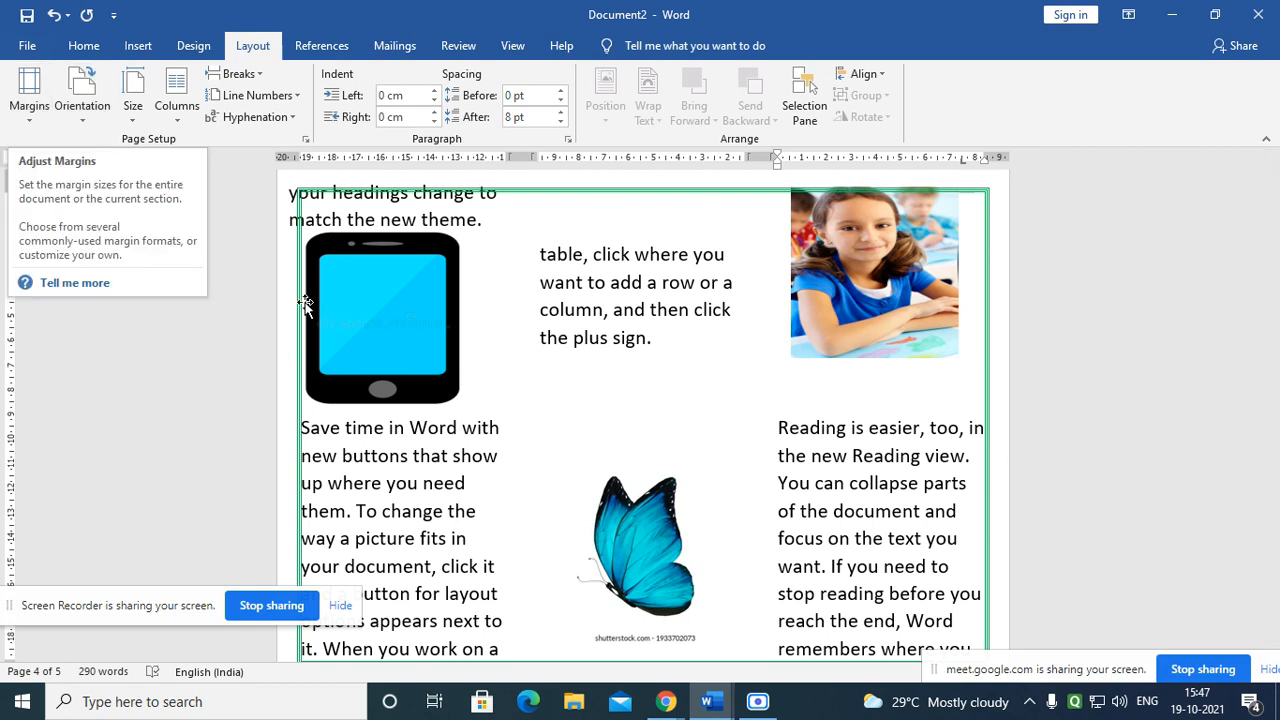
{"action": "scroll", "coordinate": [600, 483], "scroll_direction": "down", "scroll_amount": 3}
{"action": "scroll", "coordinate": [600, 485], "scroll_direction": "down", "scroll_amount": 3}
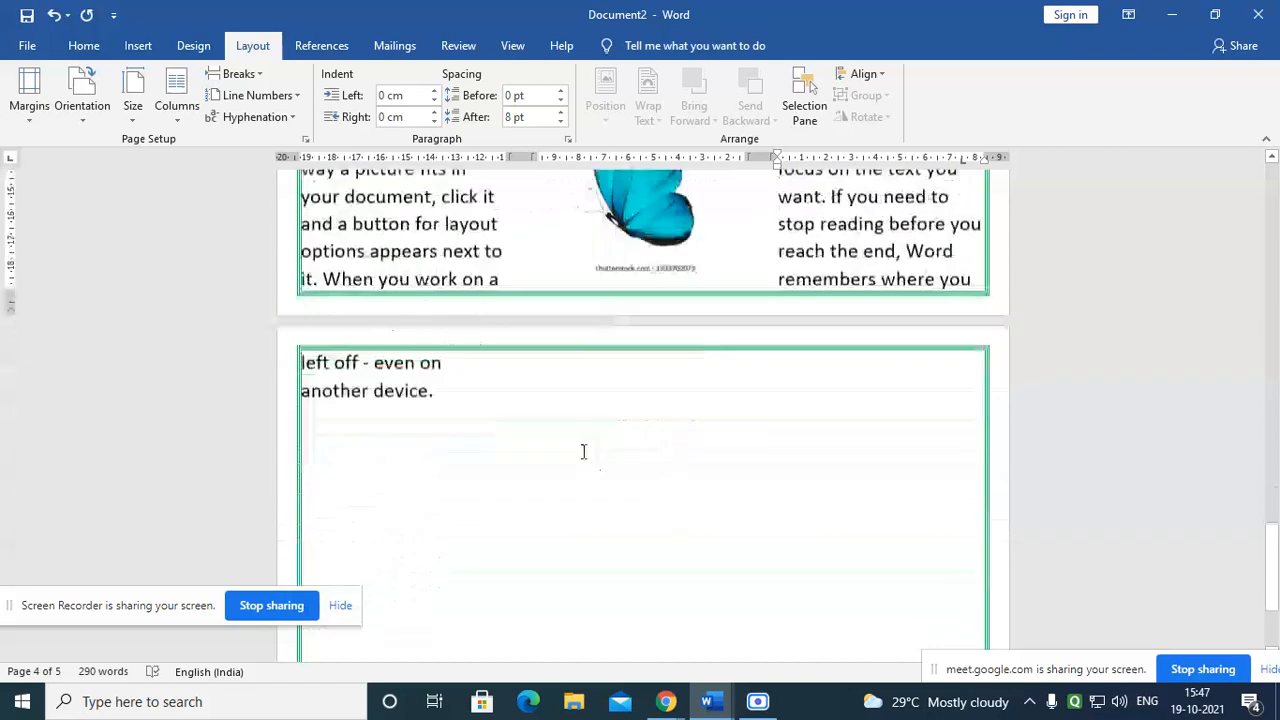
{"action": "left_click", "coordinate": [520, 410]}
{"action": "scroll", "coordinate": [512, 400], "scroll_direction": "down", "scroll_amount": 3}
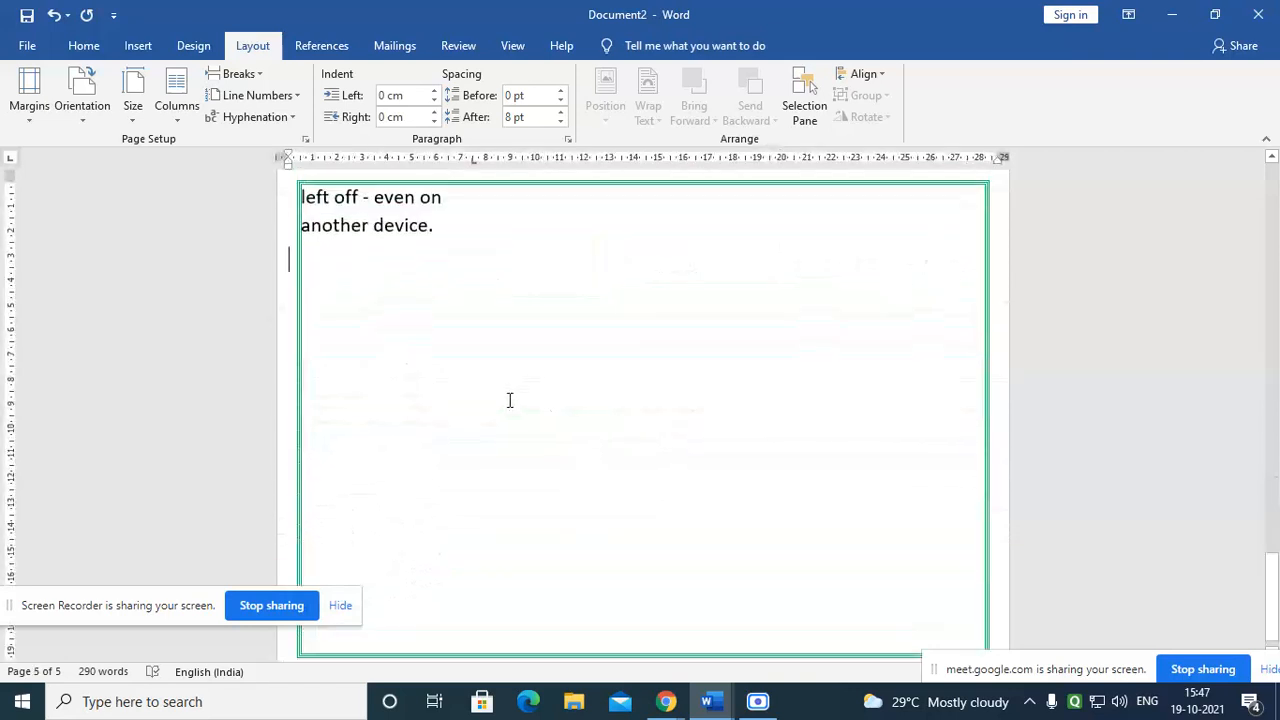
Step: Choose a 3 pt thin-and-thick line style in purple for the whole document's page border
{"action": "left_click", "coordinate": [180, 52]}
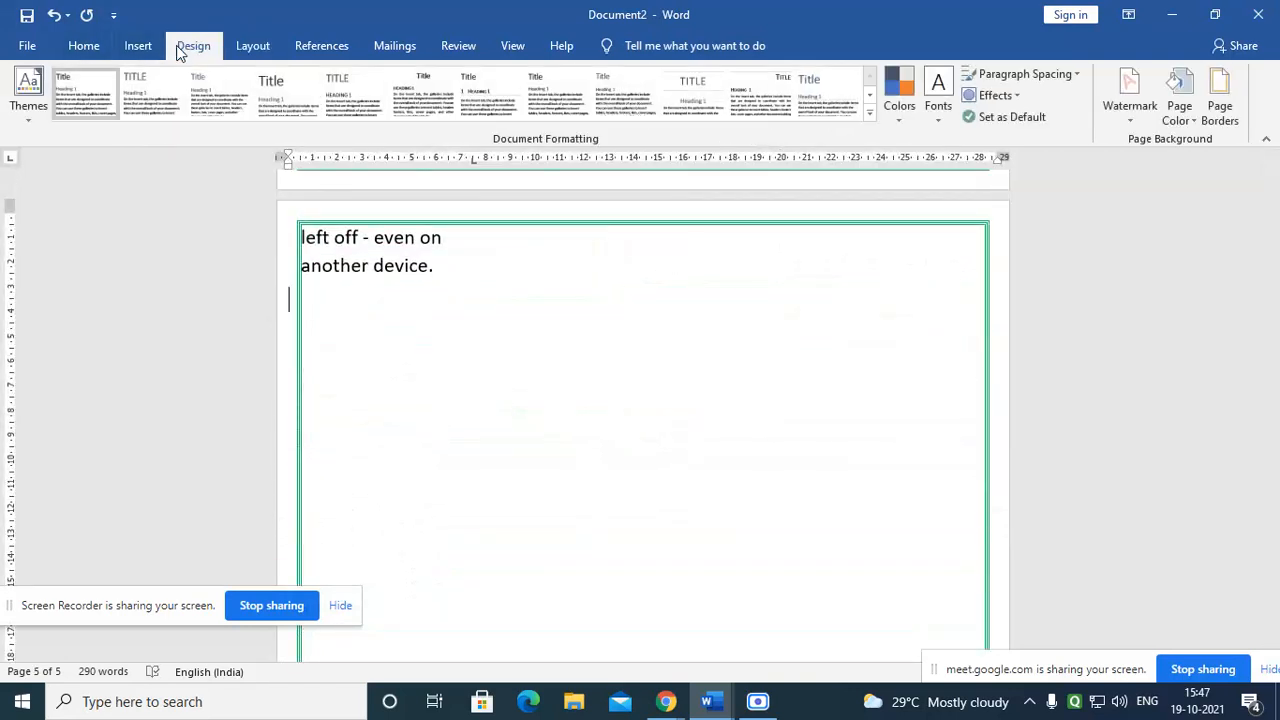
{"action": "left_click", "coordinate": [1220, 93]}
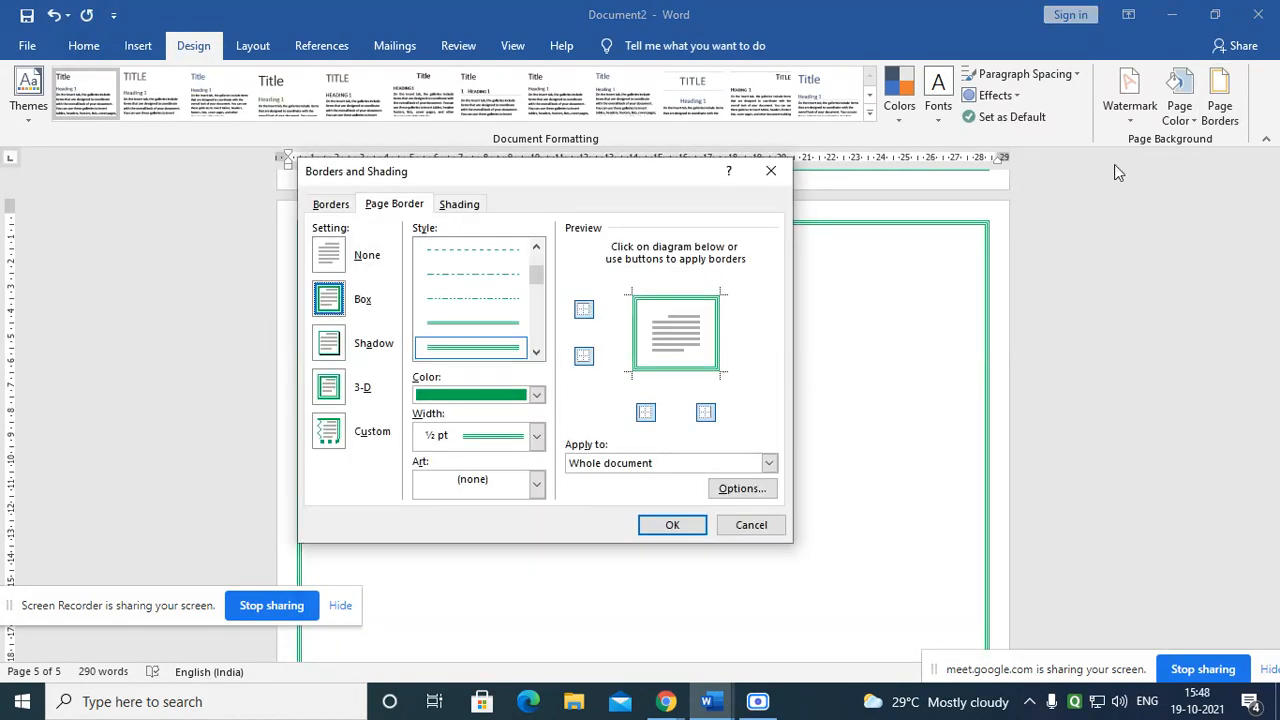
{"action": "scroll", "coordinate": [531, 351], "scroll_direction": "down", "scroll_amount": 4}
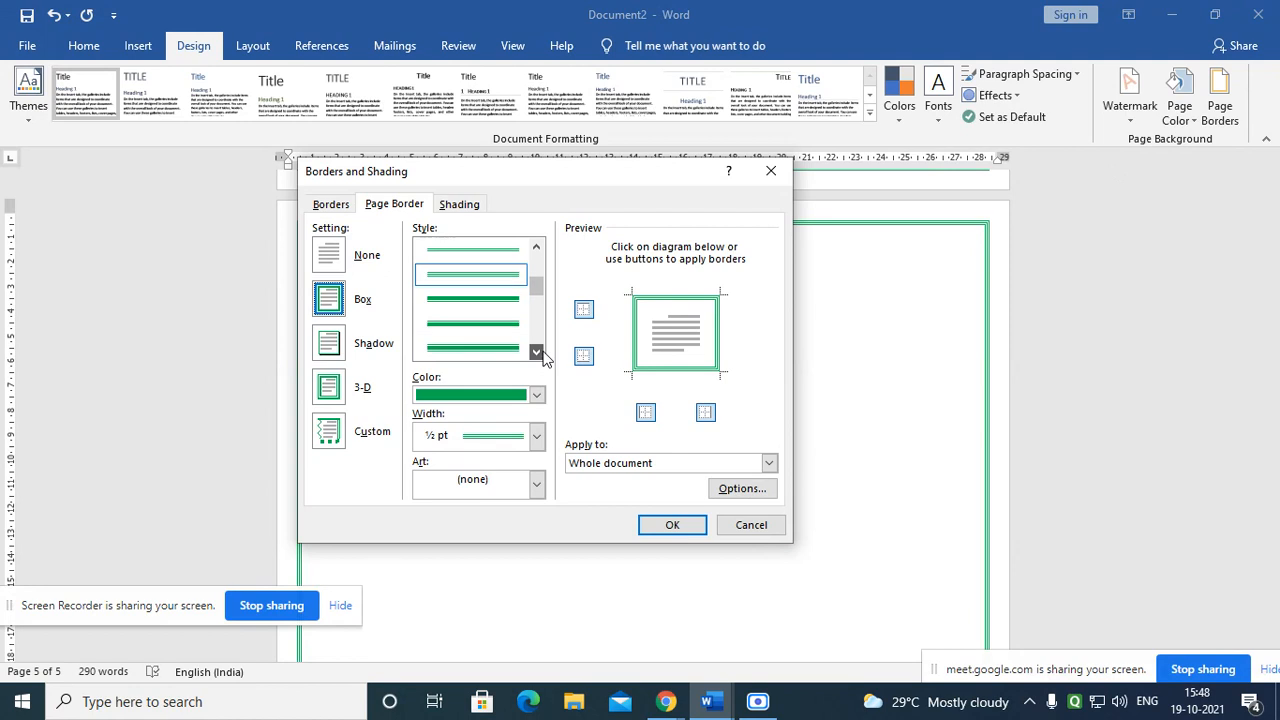
{"action": "left_click", "coordinate": [496, 350]}
{"action": "left_click", "coordinate": [537, 395]}
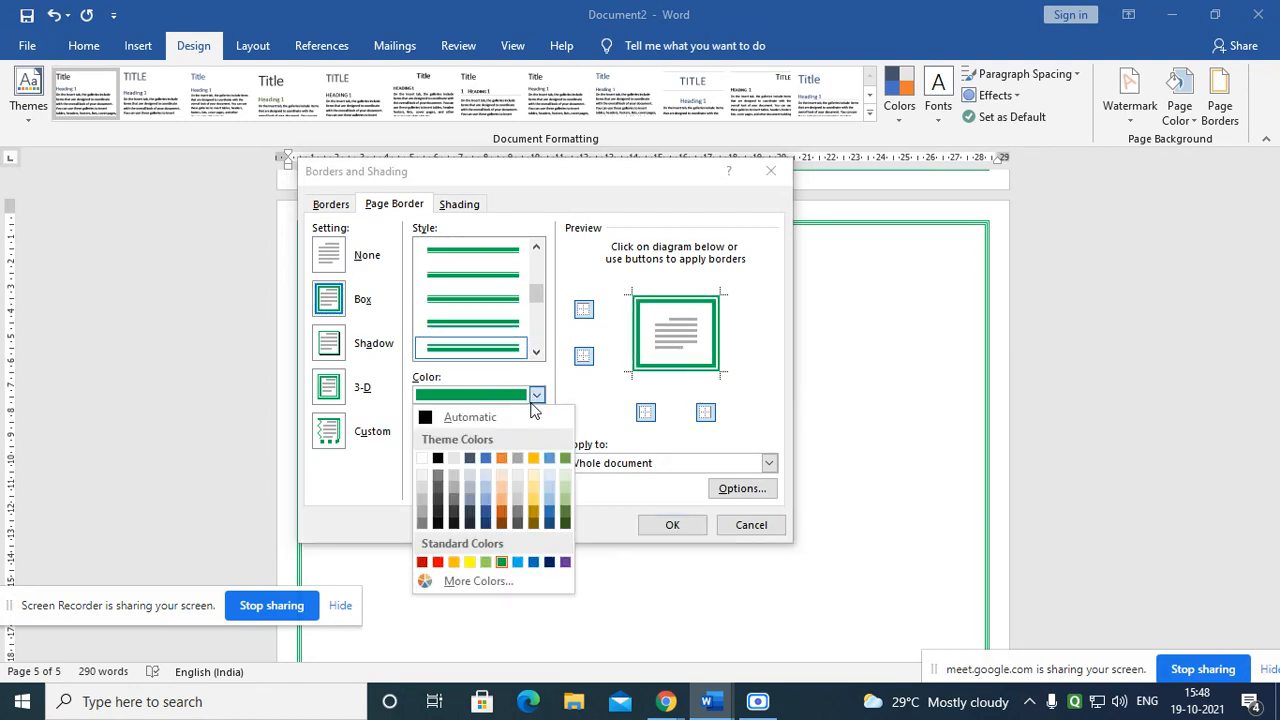
{"action": "left_click", "coordinate": [550, 563]}
{"action": "left_click", "coordinate": [538, 396]}
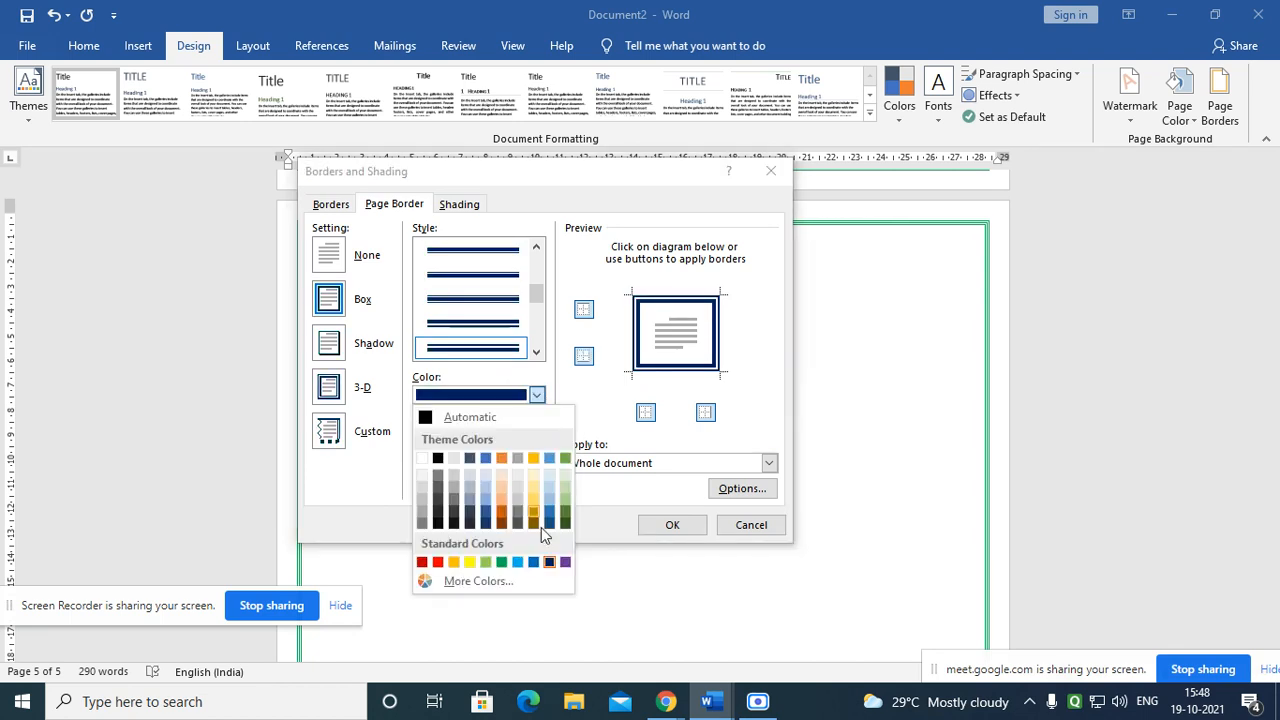
{"action": "left_click", "coordinate": [566, 563]}
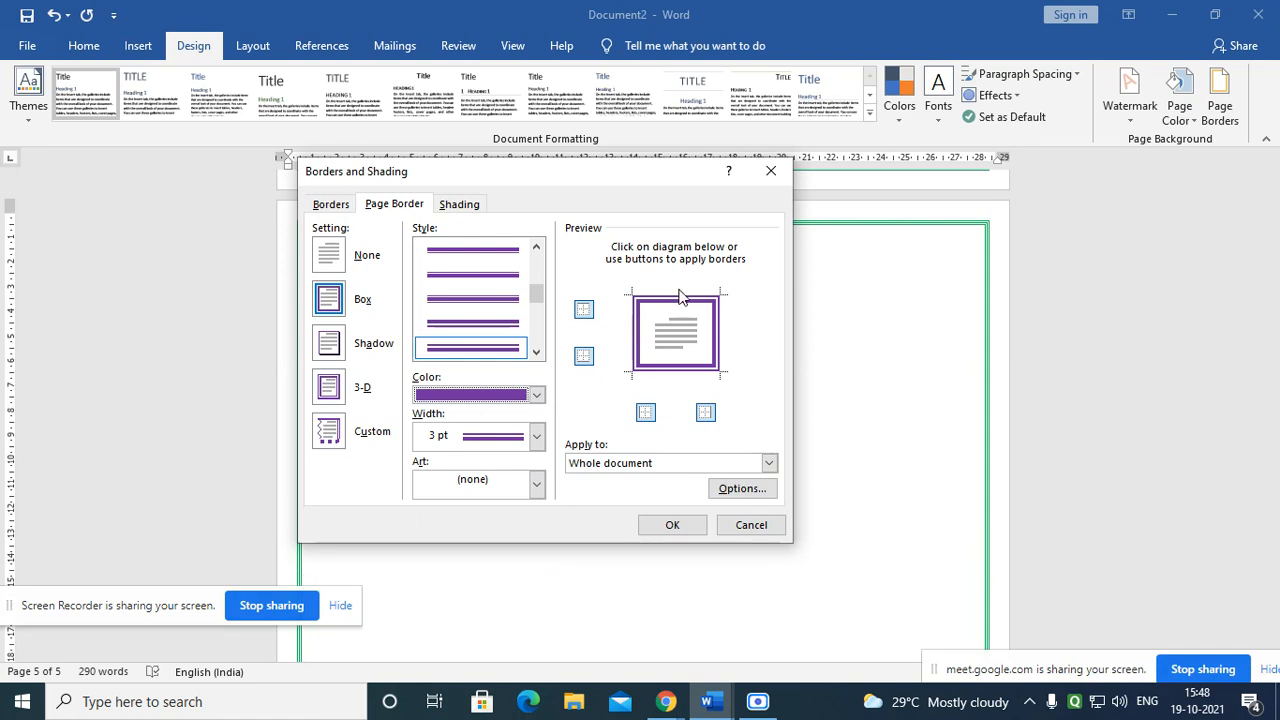
Step: Remove the left and right sides of the page border and apply only its top and bottom lines to the whole document
{"action": "left_click", "coordinate": [586, 311]}
{"action": "left_click", "coordinate": [587, 312]}
{"action": "left_click", "coordinate": [585, 359]}
{"action": "left_click", "coordinate": [587, 361]}
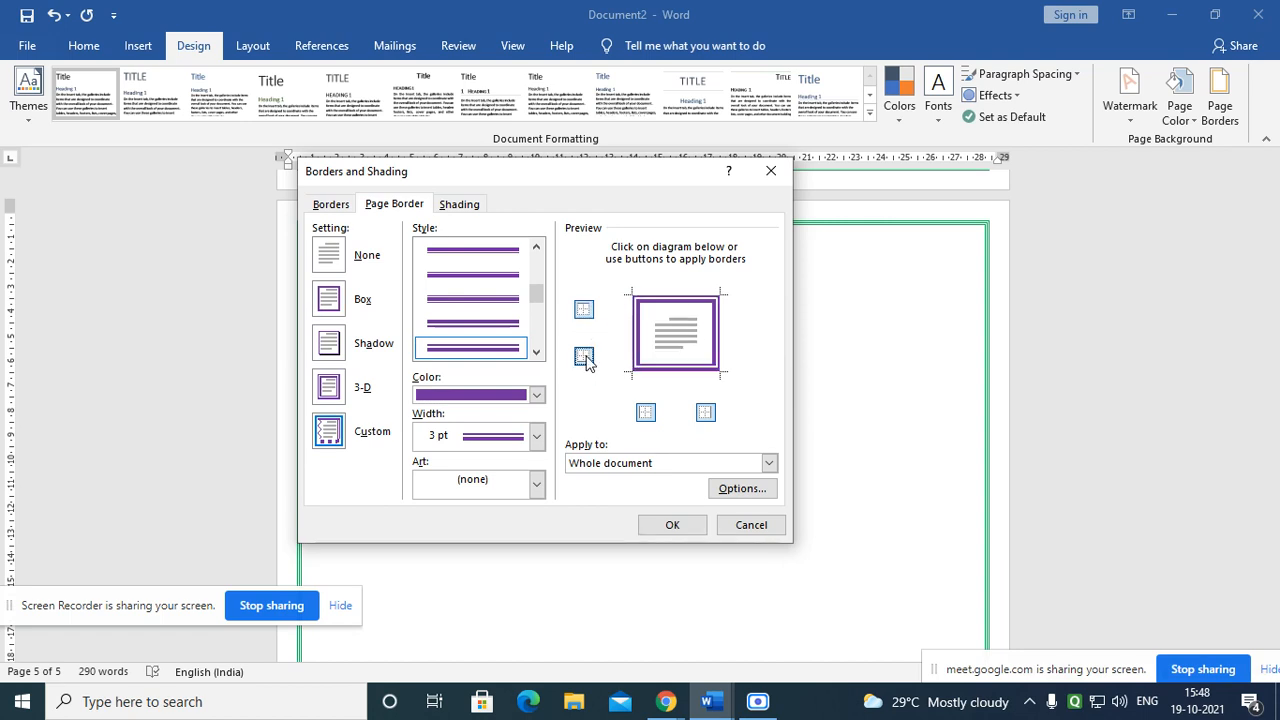
{"action": "left_click", "coordinate": [647, 414]}
{"action": "left_click", "coordinate": [706, 413]}
{"action": "left_click", "coordinate": [669, 536]}
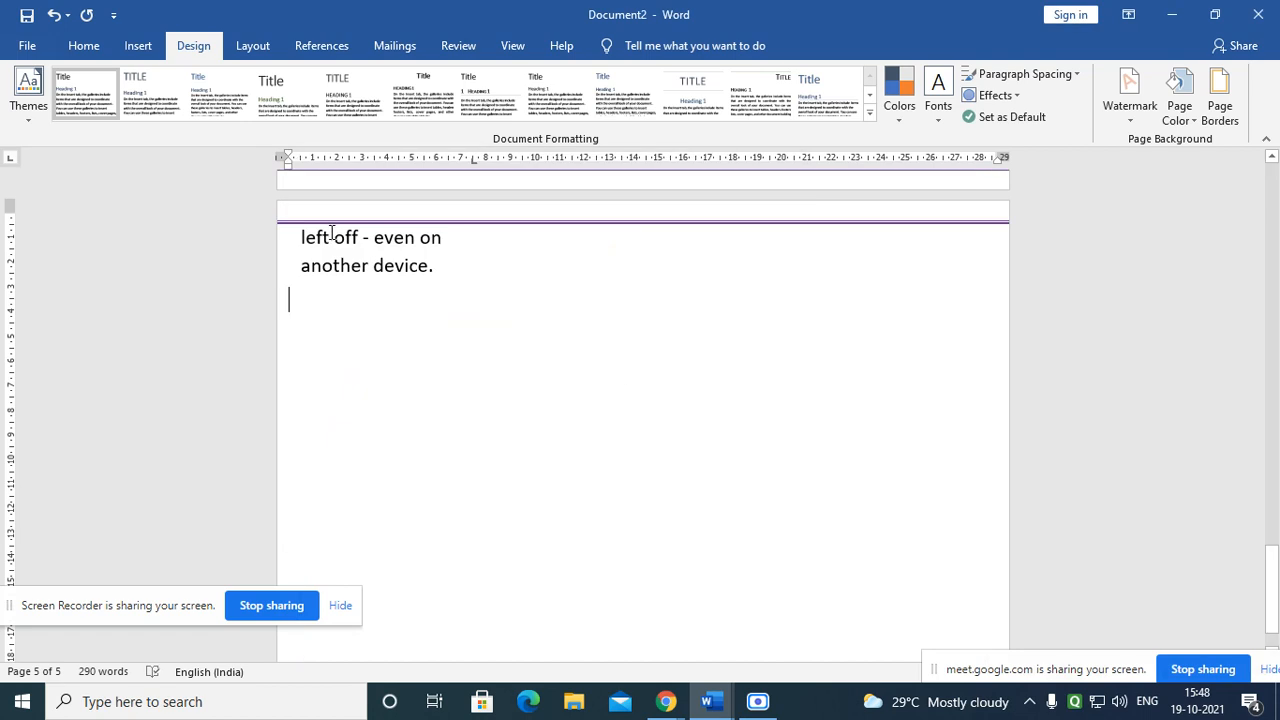
{"action": "scroll", "coordinate": [834, 354], "scroll_direction": "down", "scroll_amount": 1}
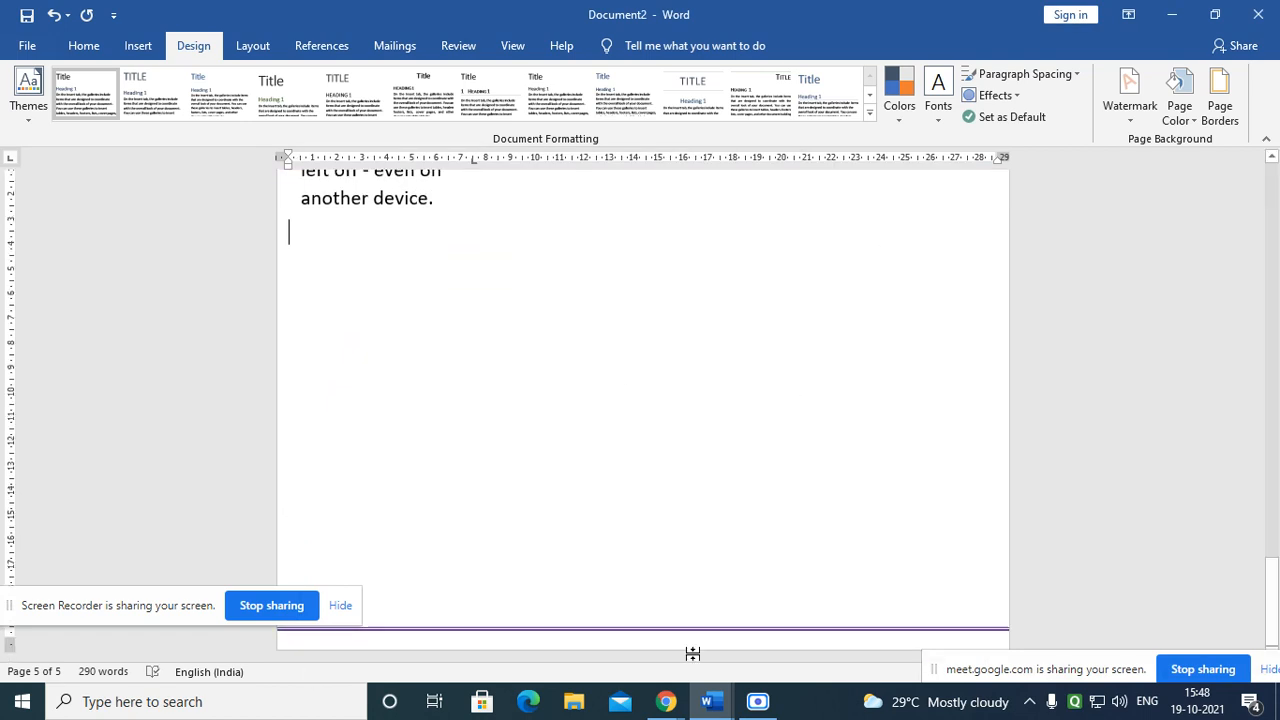
{"action": "scroll", "coordinate": [695, 516], "scroll_direction": "up", "scroll_amount": 2}
{"action": "scroll", "coordinate": [695, 516], "scroll_direction": "down", "scroll_amount": 3, "text": "ctrl"}
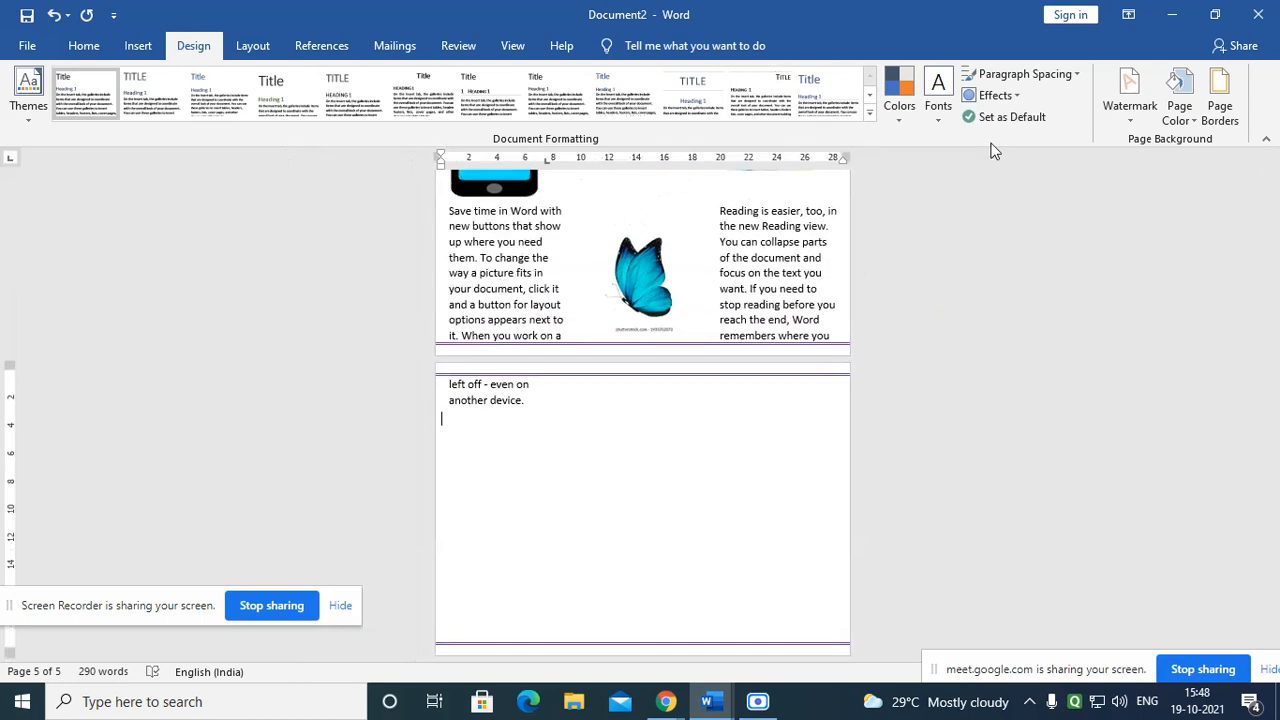
Step: Switch the page border to the left and right sides only, removing its top and bottom lines
{"action": "left_click", "coordinate": [1220, 105]}
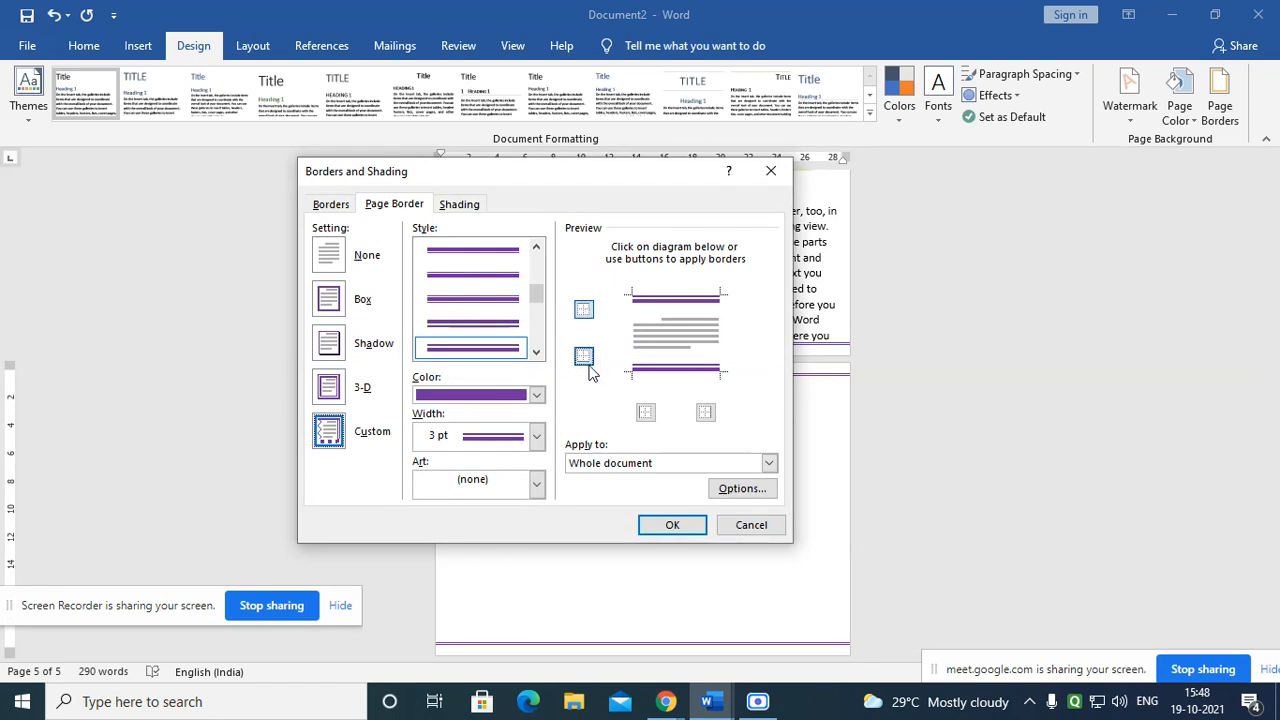
{"action": "left_click", "coordinate": [646, 418]}
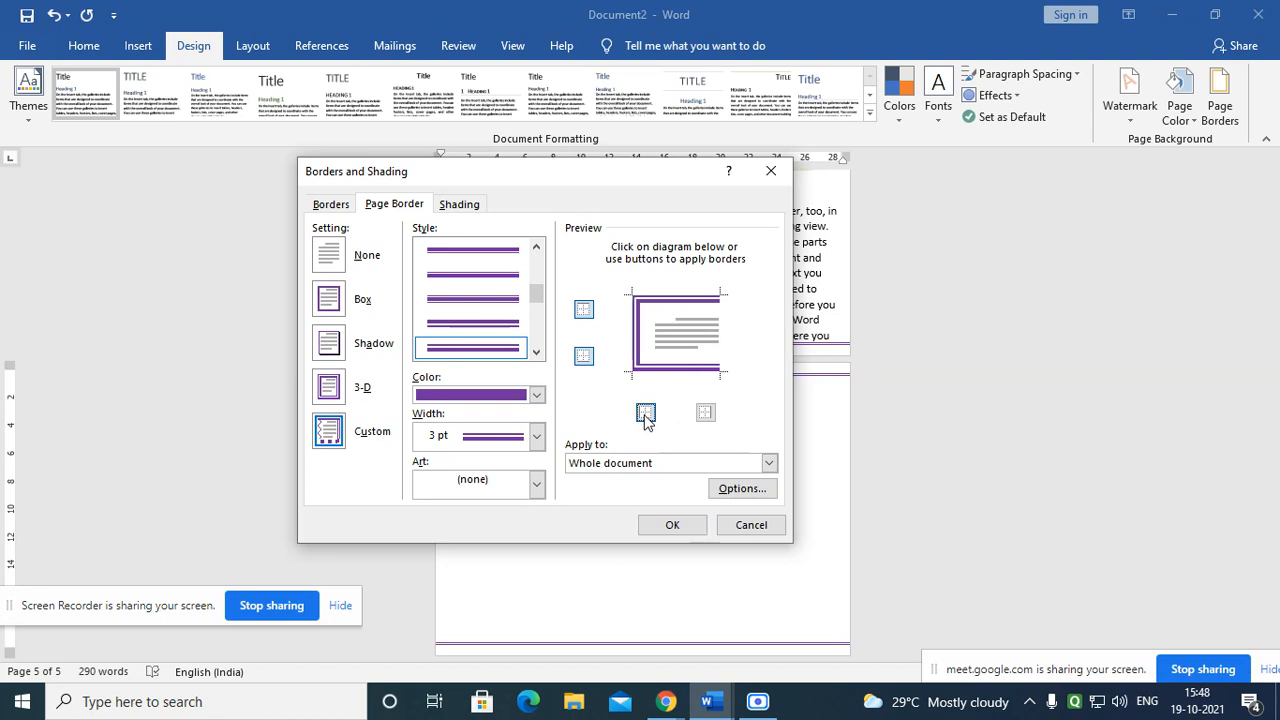
{"action": "left_click", "coordinate": [584, 311]}
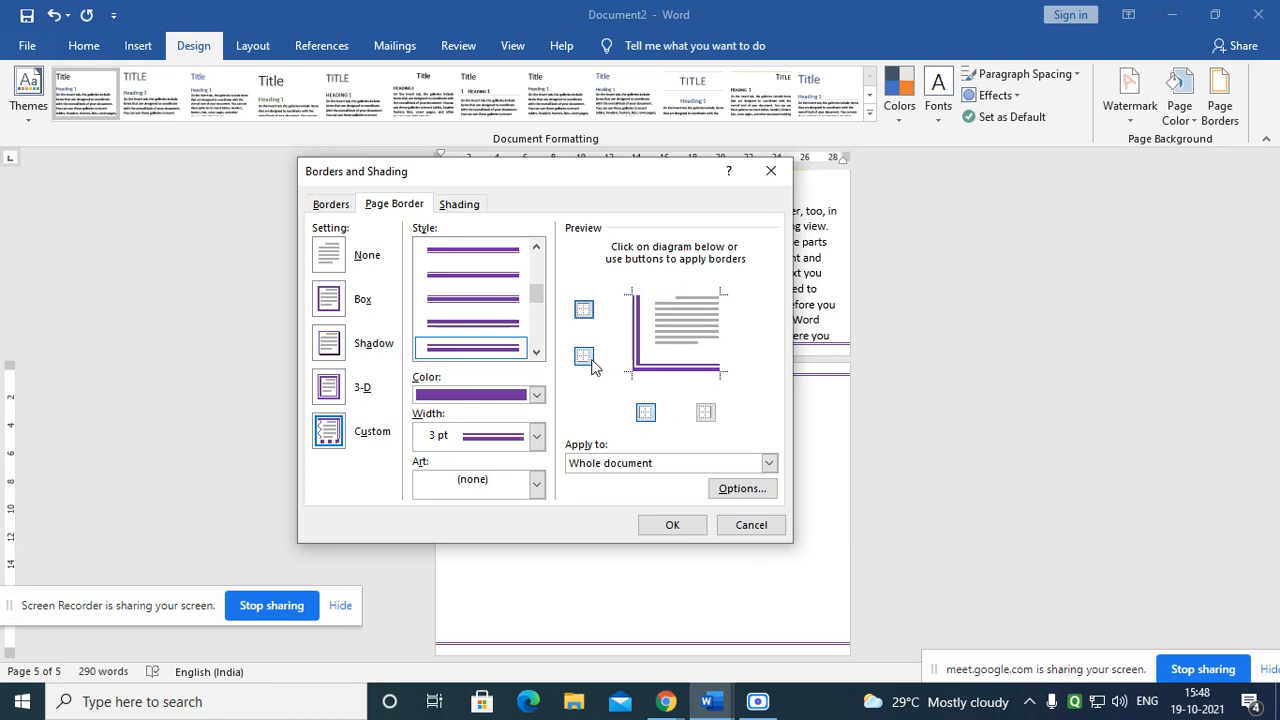
{"action": "left_click", "coordinate": [584, 357]}
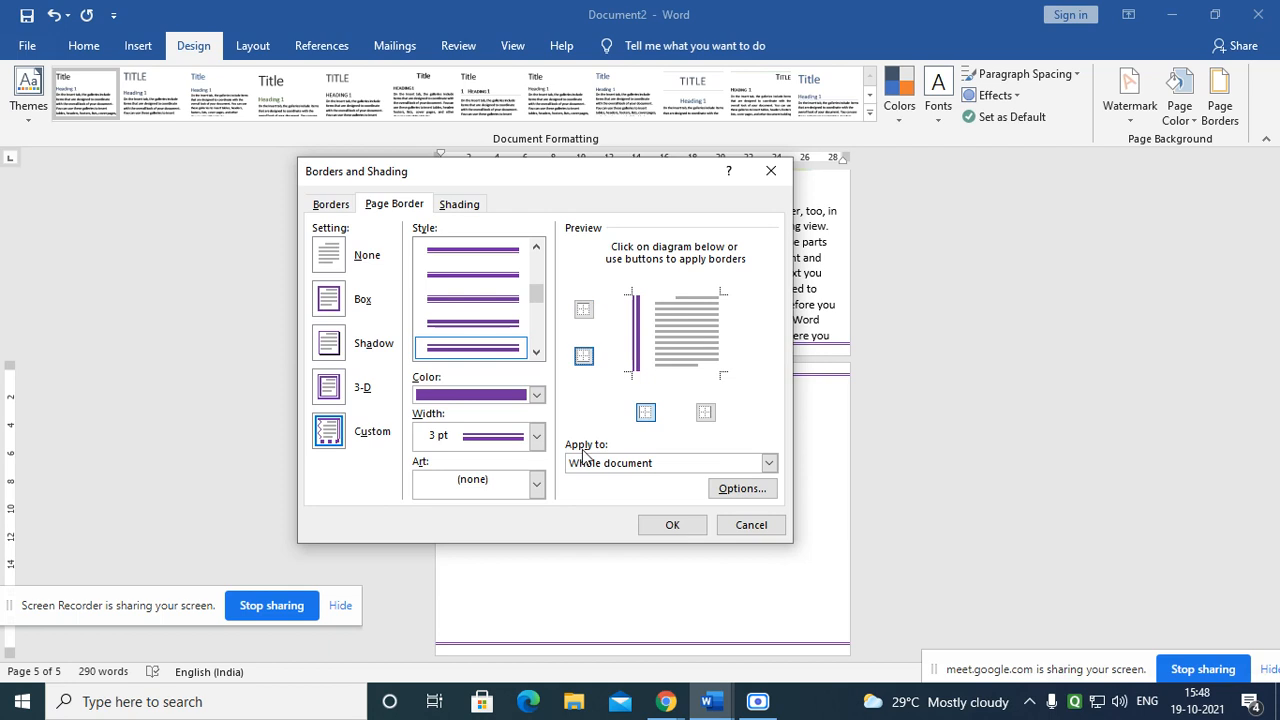
{"action": "left_click", "coordinate": [706, 412]}
{"action": "left_click", "coordinate": [672, 525]}
{"action": "scroll", "coordinate": [483, 466], "scroll_direction": "up", "scroll_amount": 8, "text": "ctrl"}
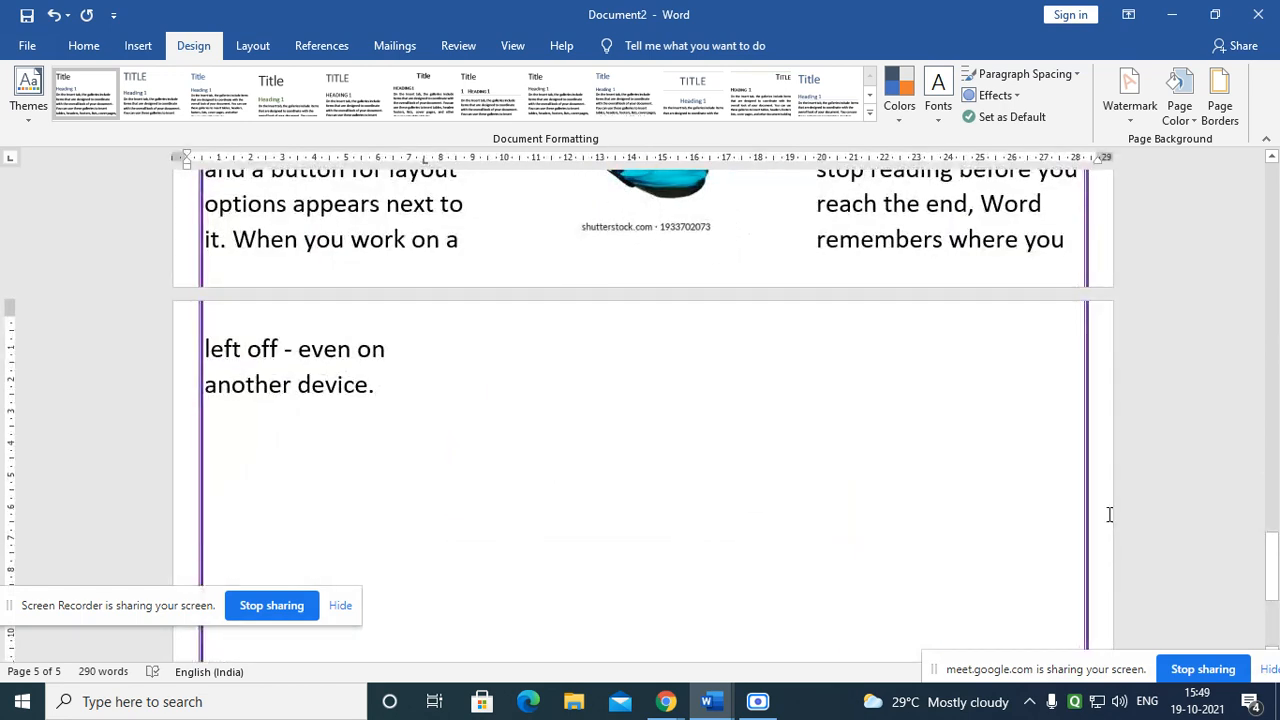
Step: Apply the palm tree art as a box page border around every page of the document
{"action": "left_click", "coordinate": [1222, 108]}
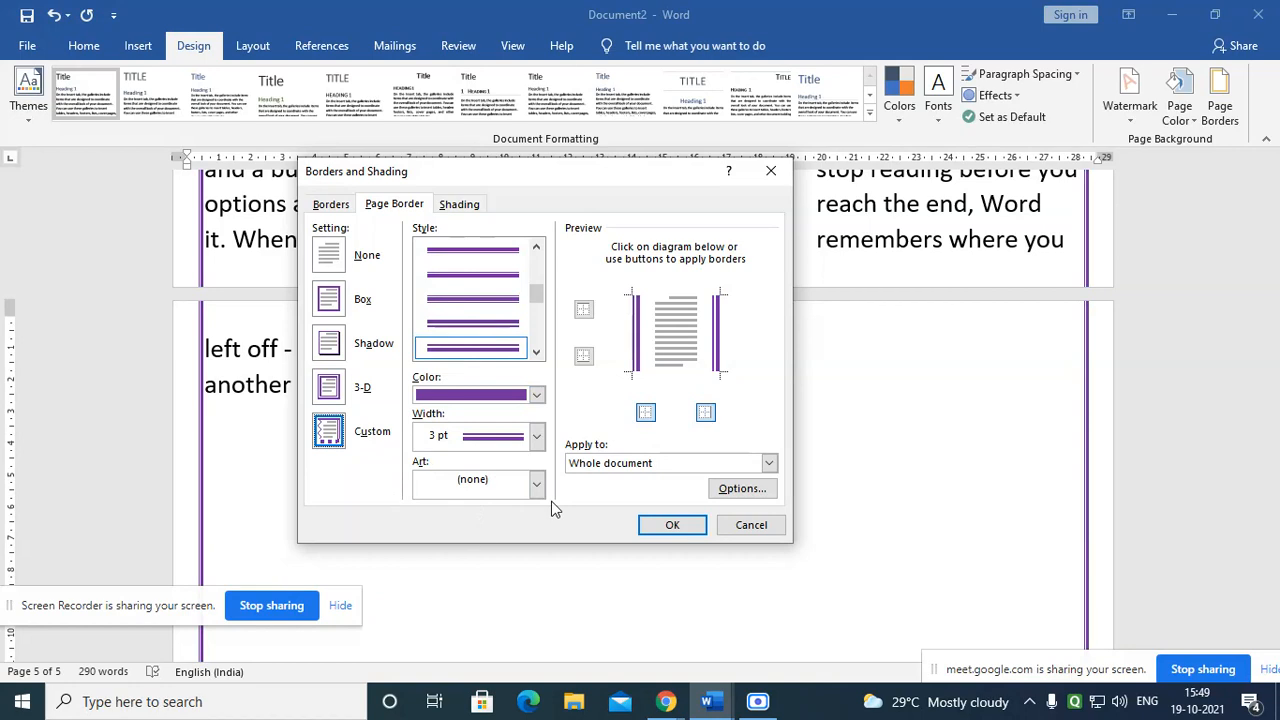
{"action": "scroll", "coordinate": [457, 329], "scroll_direction": "down", "scroll_amount": 3}
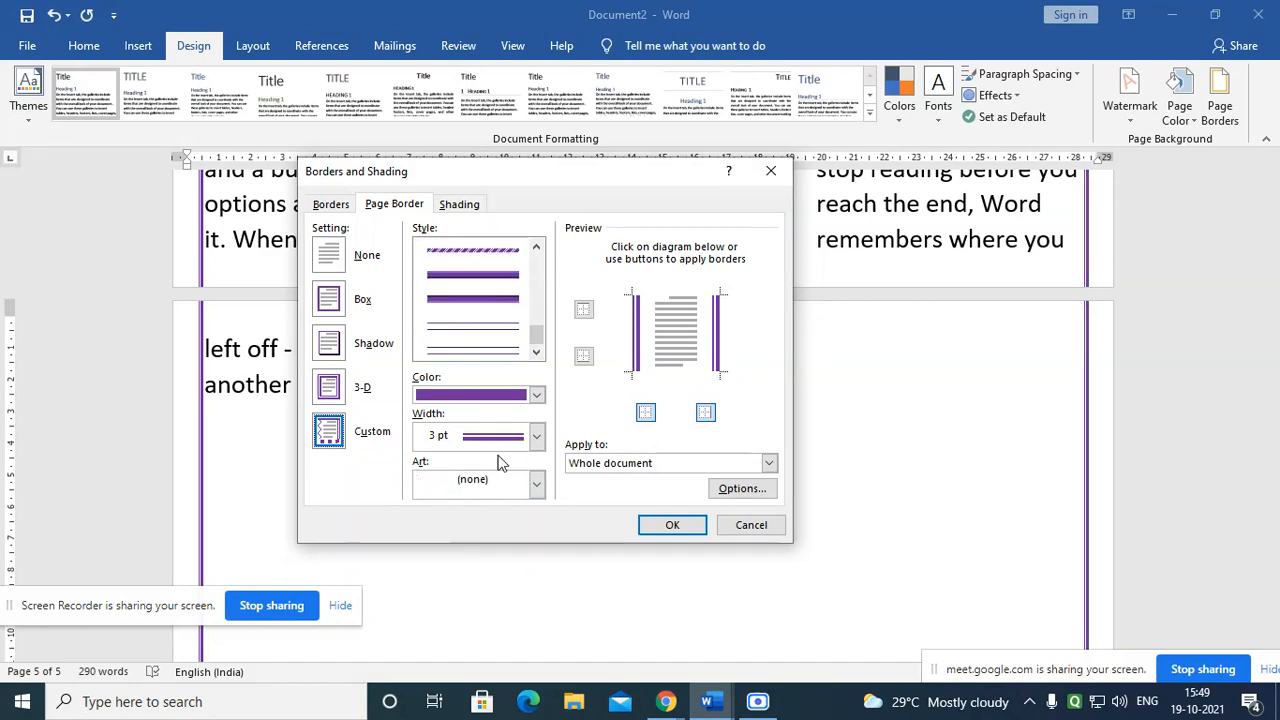
{"action": "left_click", "coordinate": [537, 484]}
{"action": "scroll", "coordinate": [500, 545], "scroll_direction": "down", "scroll_amount": 6}
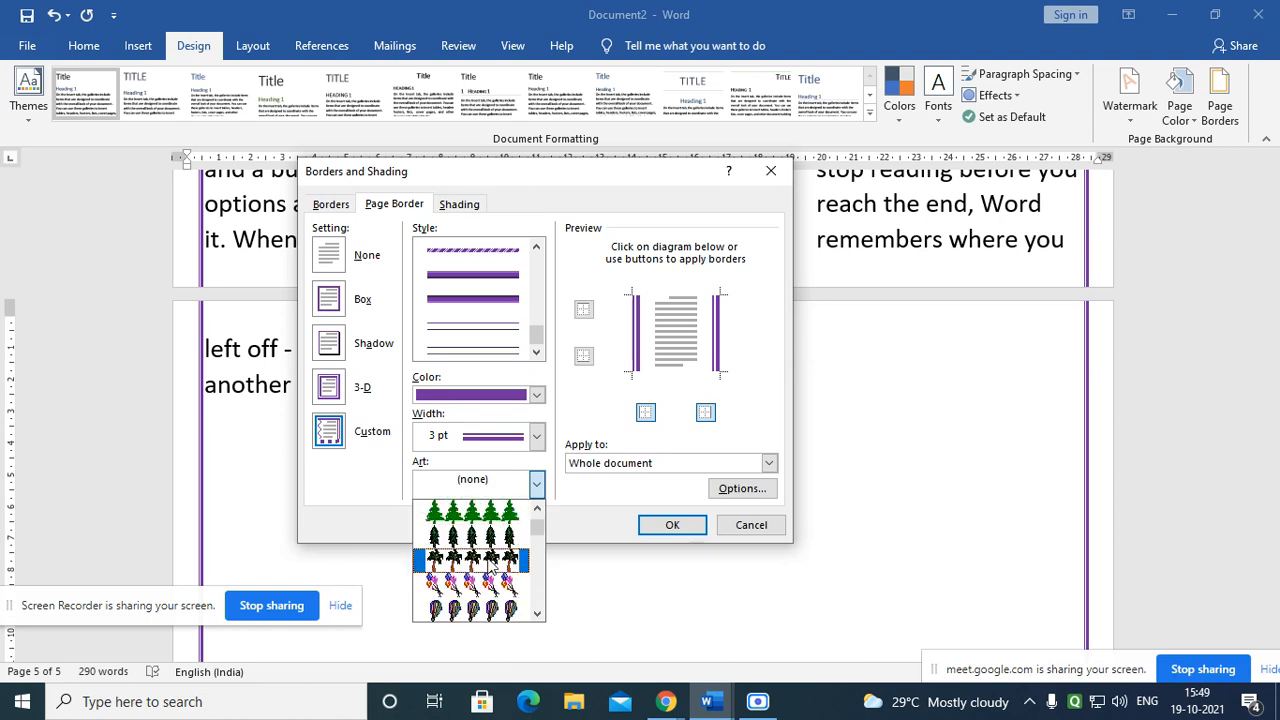
{"action": "left_click", "coordinate": [492, 562]}
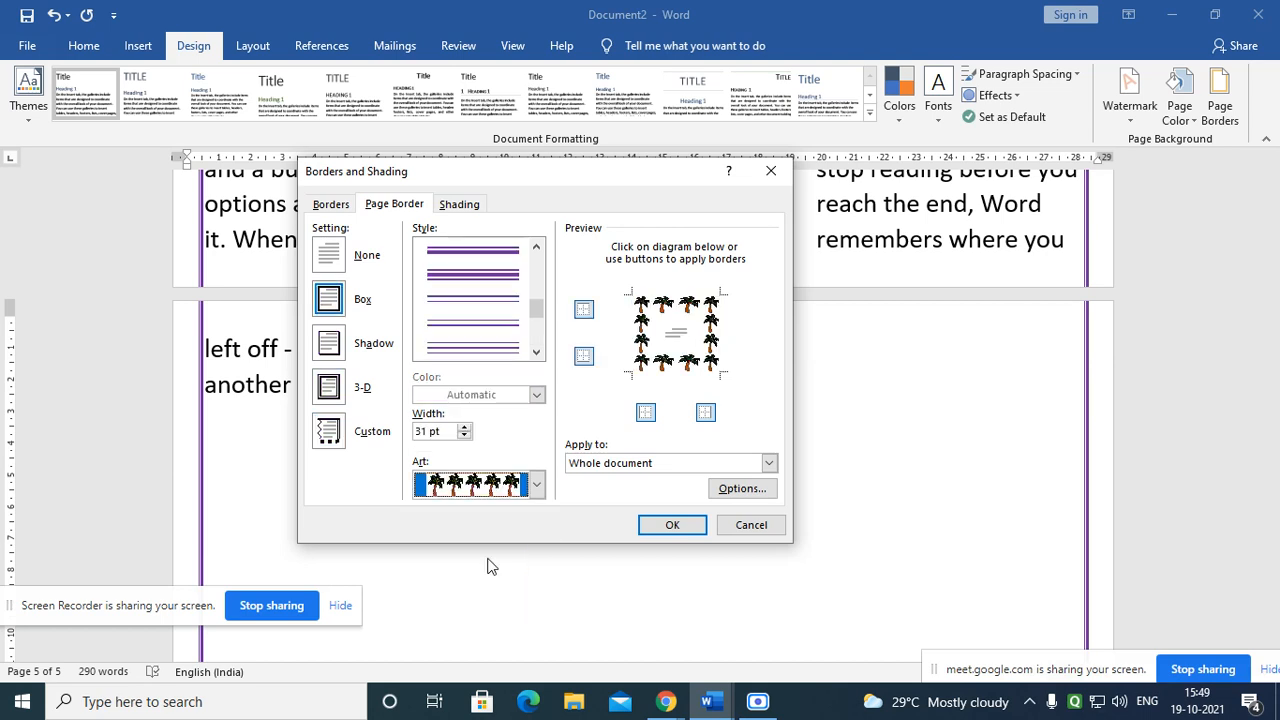
{"action": "left_click", "coordinate": [656, 529]}
{"action": "scroll", "coordinate": [661, 526], "scroll_direction": "down", "scroll_amount": 10}
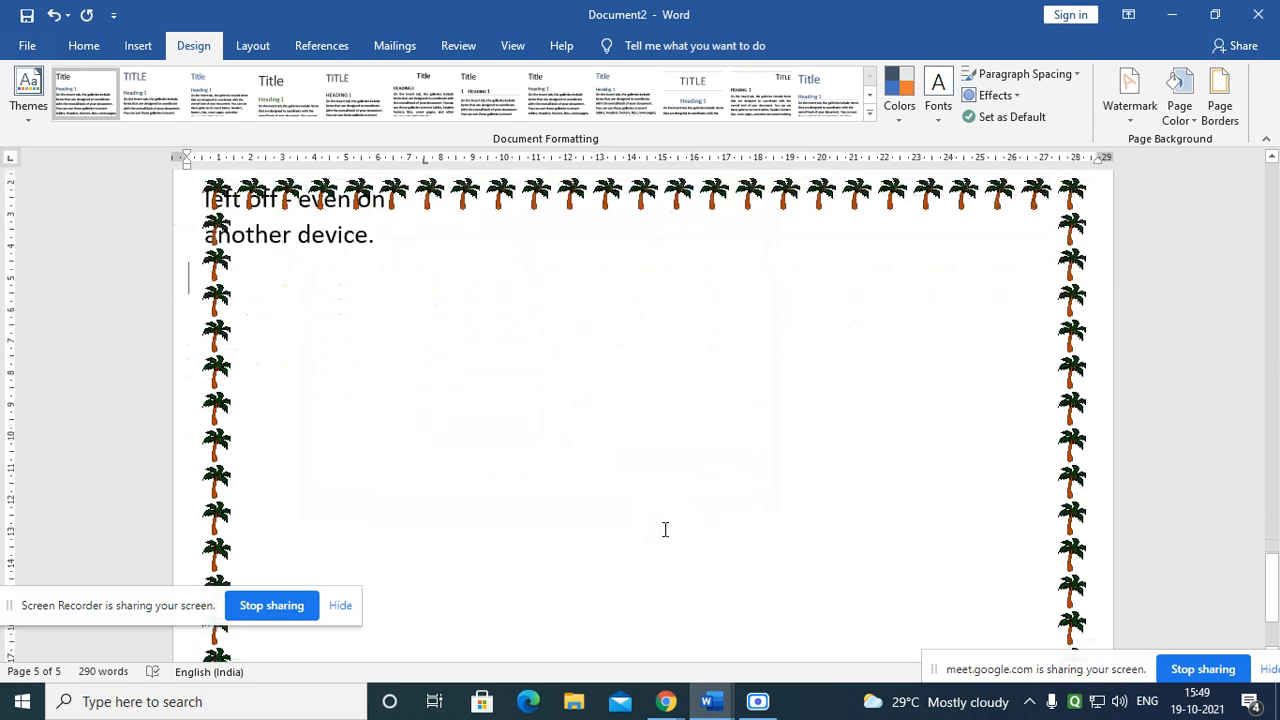
{"action": "scroll", "coordinate": [670, 528], "scroll_direction": "down", "scroll_amount": 4}
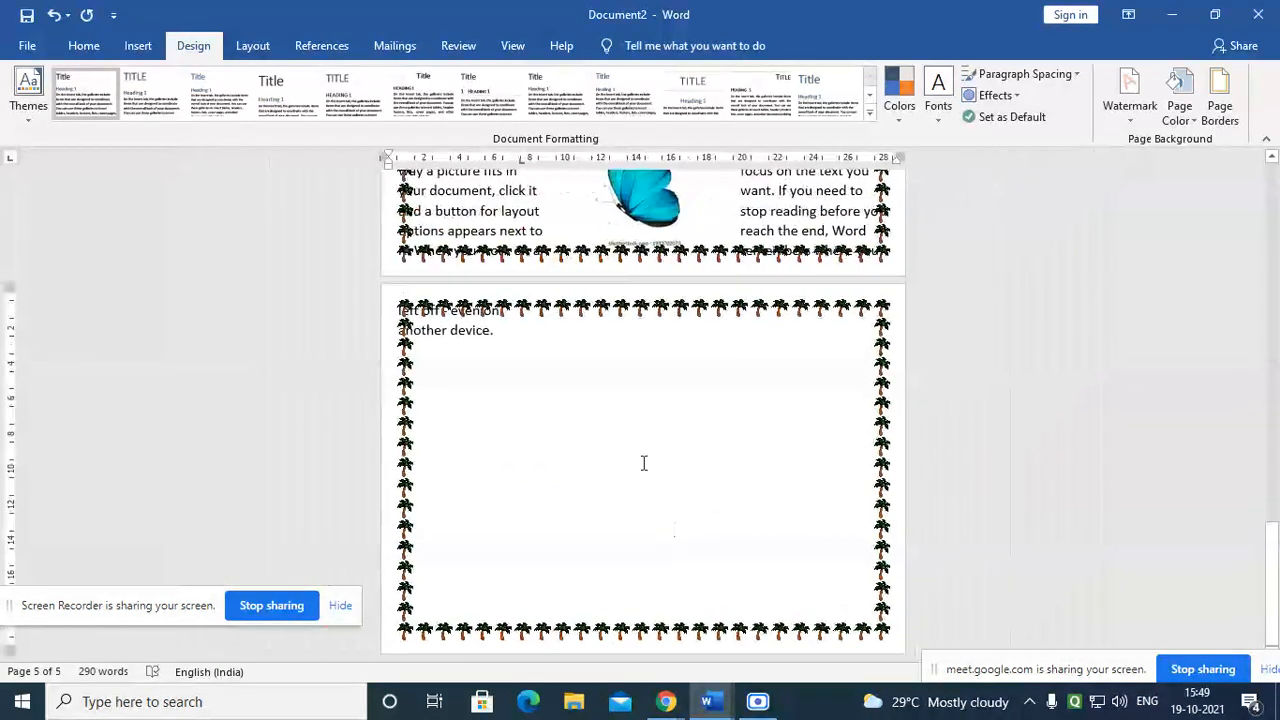
Step: Change the whole document's box page border to the colourful balloons art at 20 pt width
{"action": "scroll", "coordinate": [1077, 240], "scroll_direction": "up", "scroll_amount": 4}
{"action": "left_click", "coordinate": [1228, 105]}
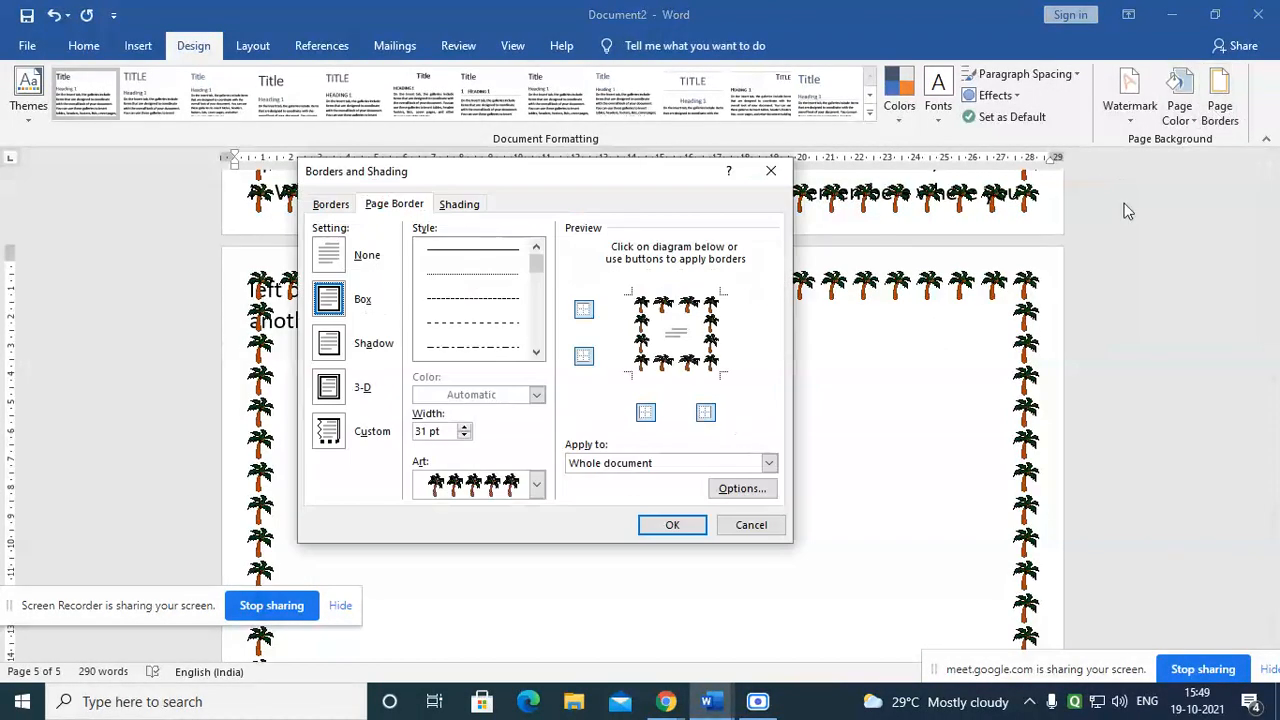
{"action": "left_click", "coordinate": [536, 484]}
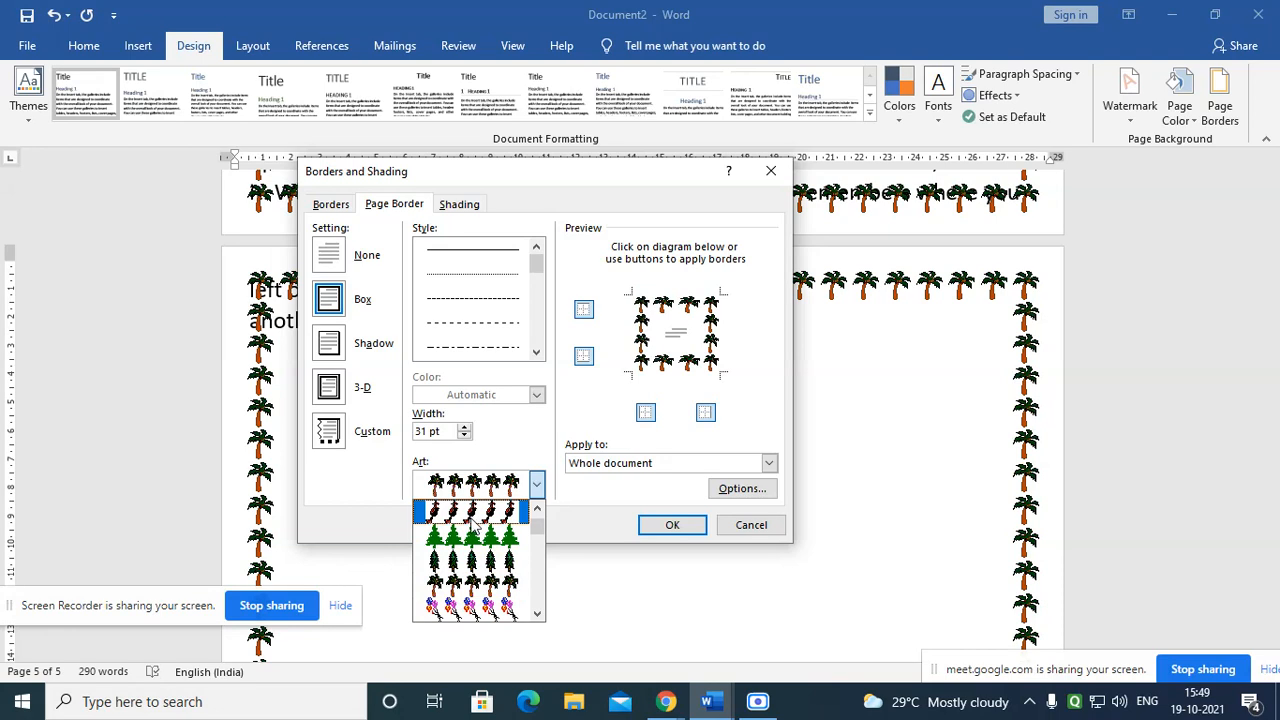
{"action": "left_click", "coordinate": [472, 588]}
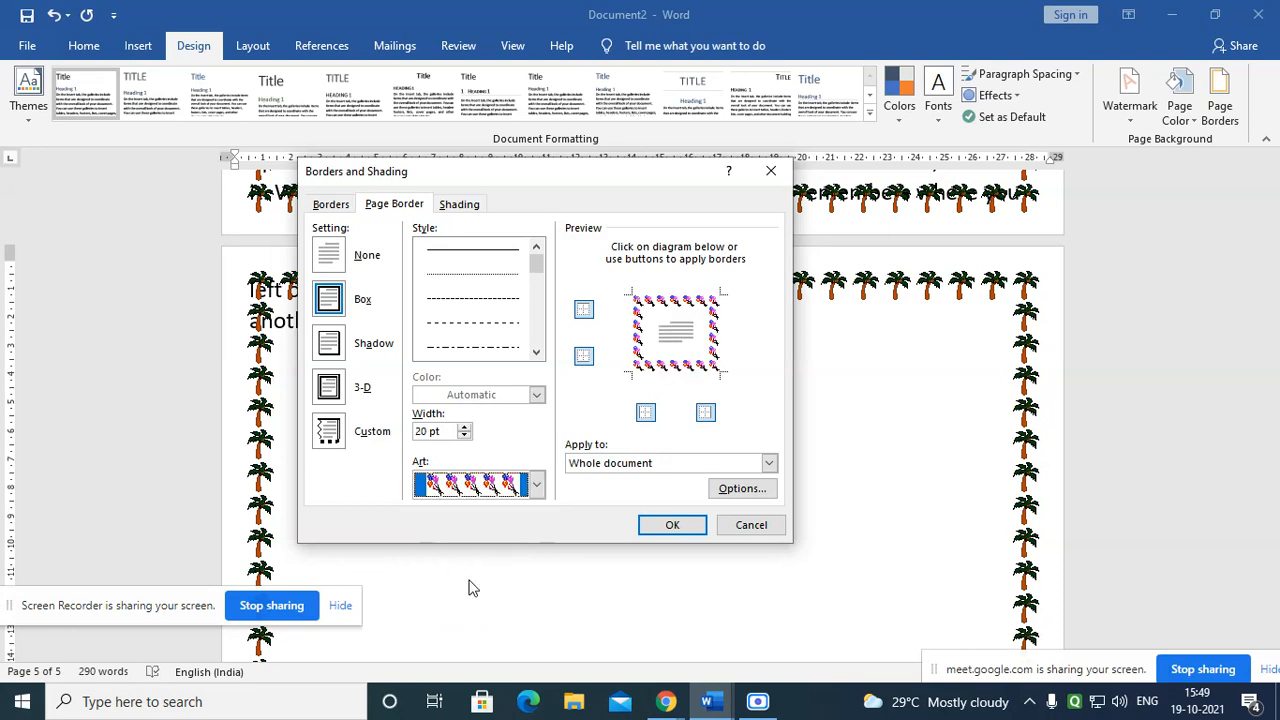
{"action": "left_click", "coordinate": [668, 524]}
{"action": "scroll", "coordinate": [746, 390], "scroll_direction": "up", "scroll_amount": 1}
{"action": "scroll", "coordinate": [746, 390], "scroll_direction": "up", "scroll_amount": 1}
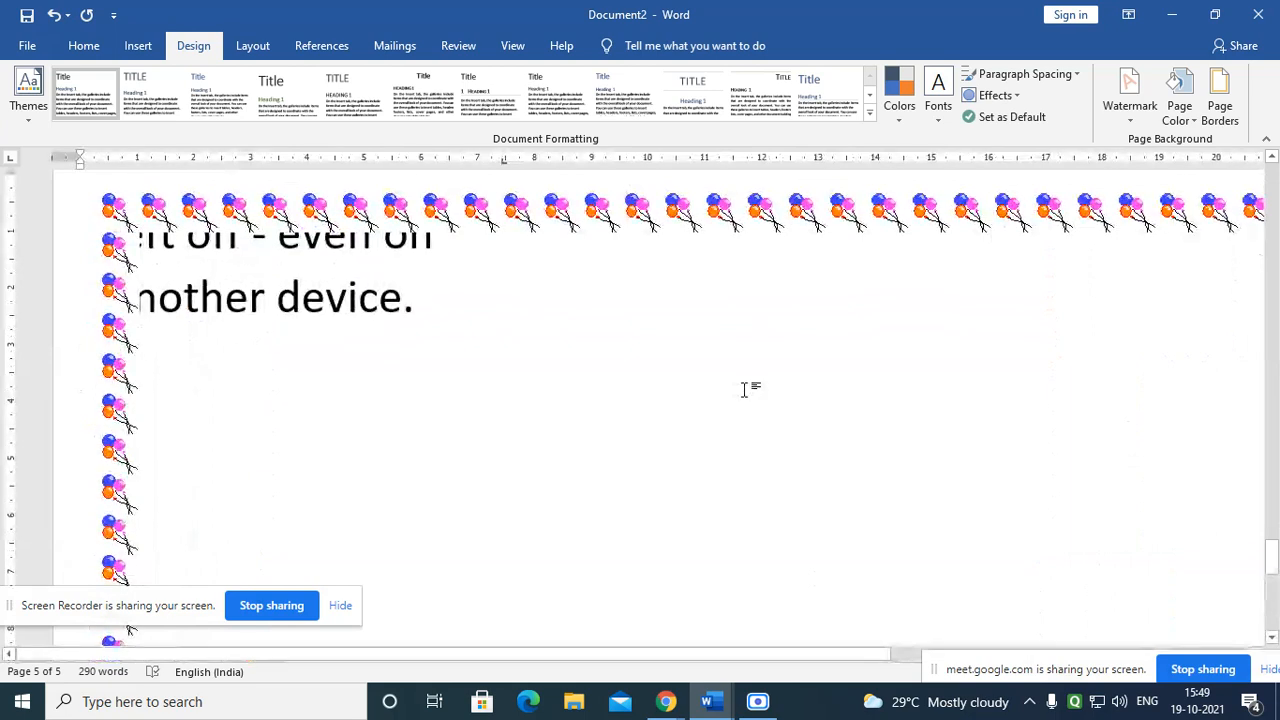
{"action": "scroll", "coordinate": [744, 390], "scroll_direction": "down", "scroll_amount": 3}
{"action": "scroll", "coordinate": [740, 396], "scroll_direction": "down", "scroll_amount": 4}
{"action": "scroll", "coordinate": [742, 398], "scroll_direction": "up", "scroll_amount": 3}
{"action": "scroll", "coordinate": [743, 399], "scroll_direction": "up", "scroll_amount": 1}
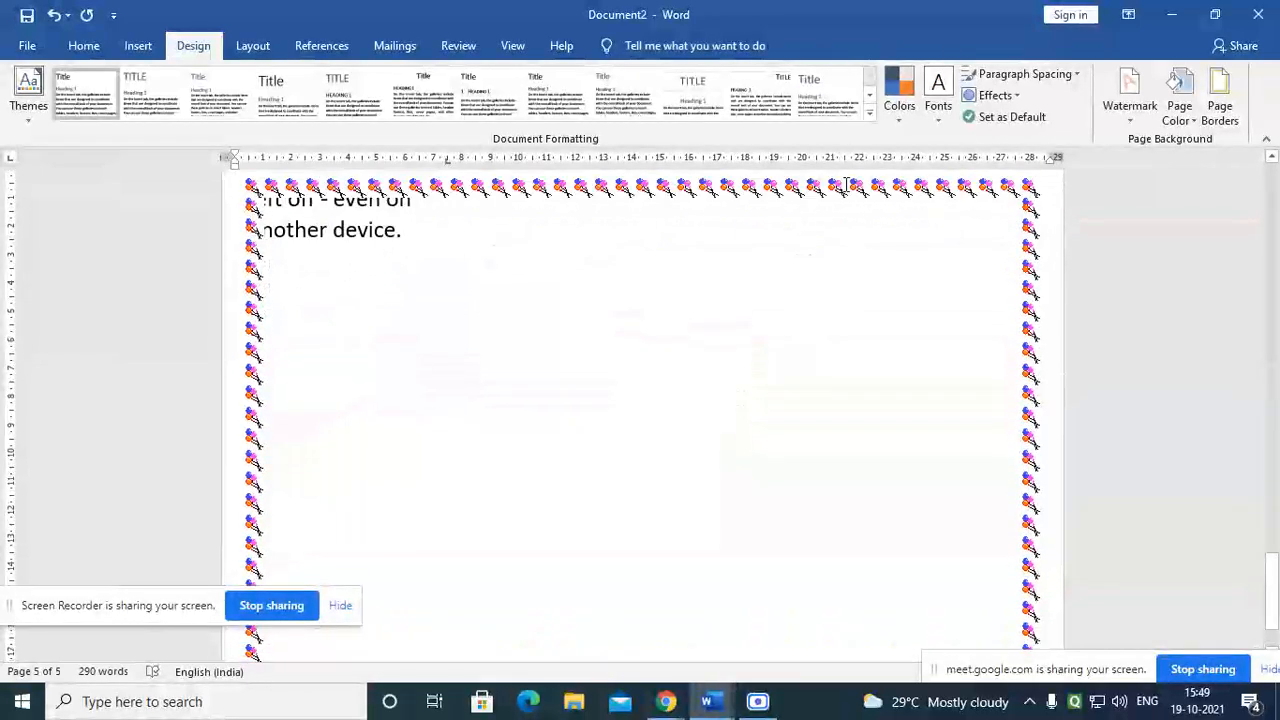
{"action": "left_click", "coordinate": [1220, 108]}
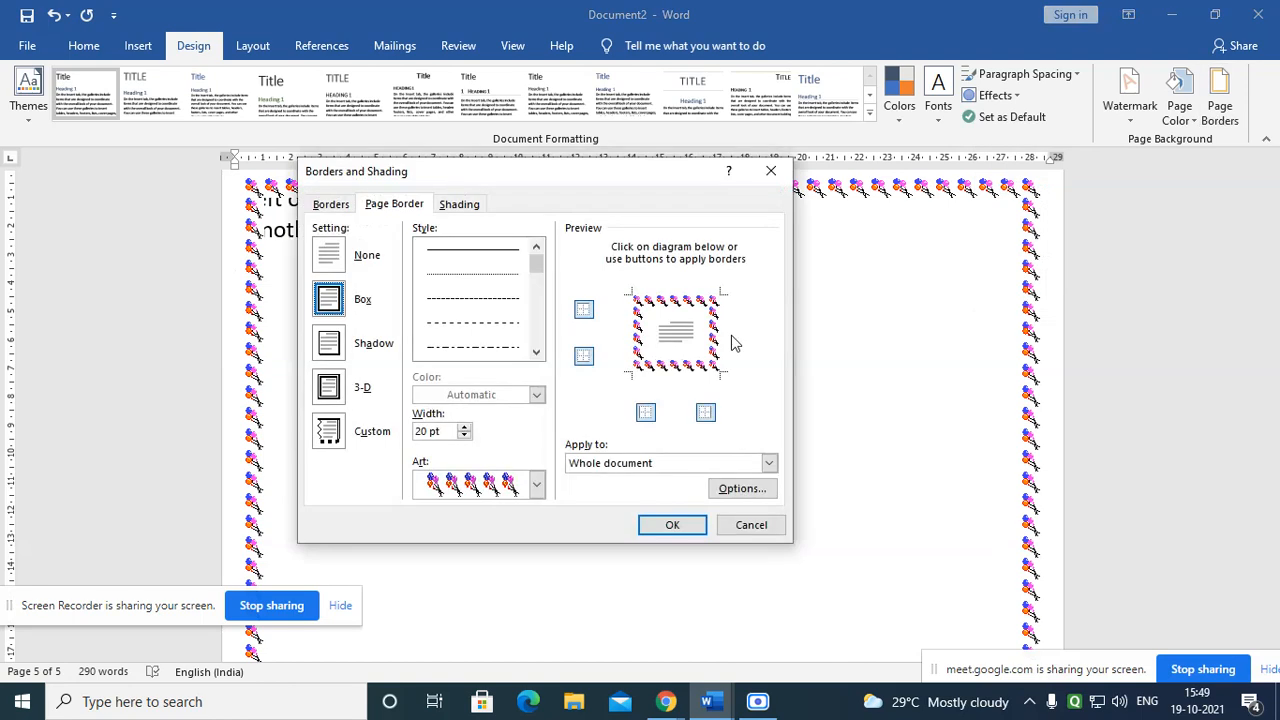
{"action": "left_click", "coordinate": [750, 525]}
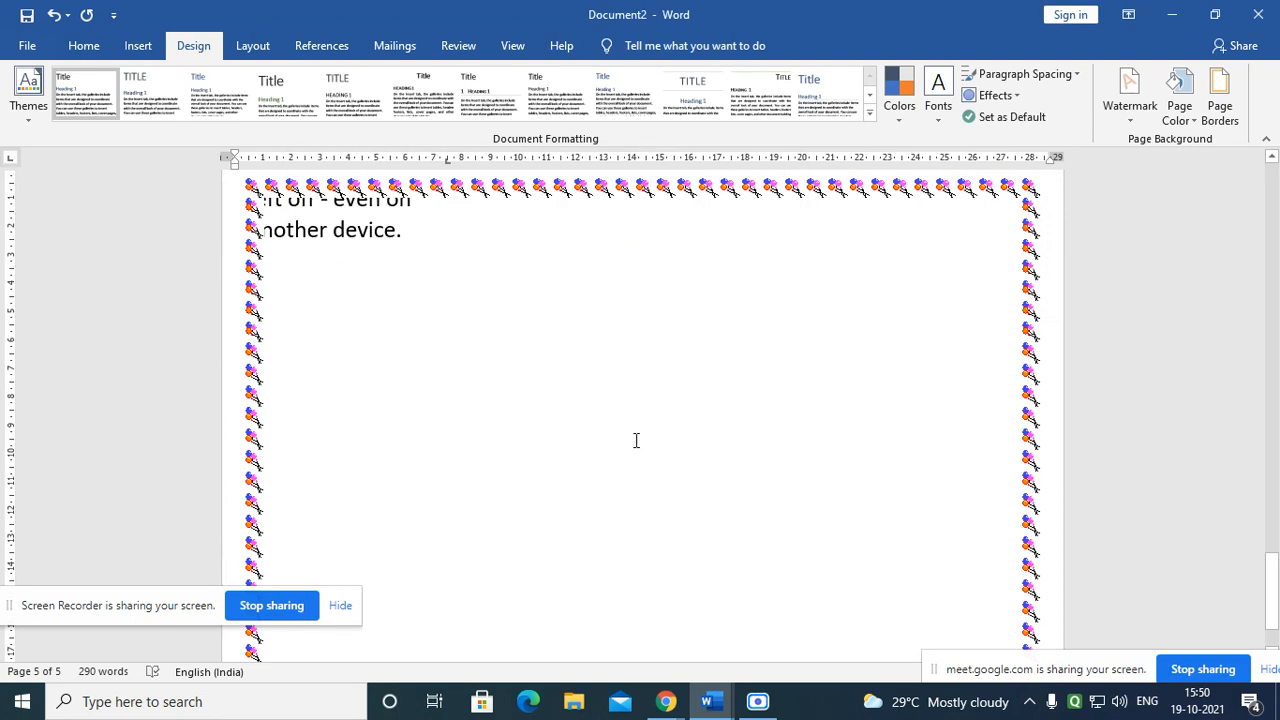
Step: Set the page colour of the whole document to the standard dark blue and check it across the pages
{"action": "scroll", "coordinate": [630, 444], "scroll_direction": "up", "scroll_amount": 5}
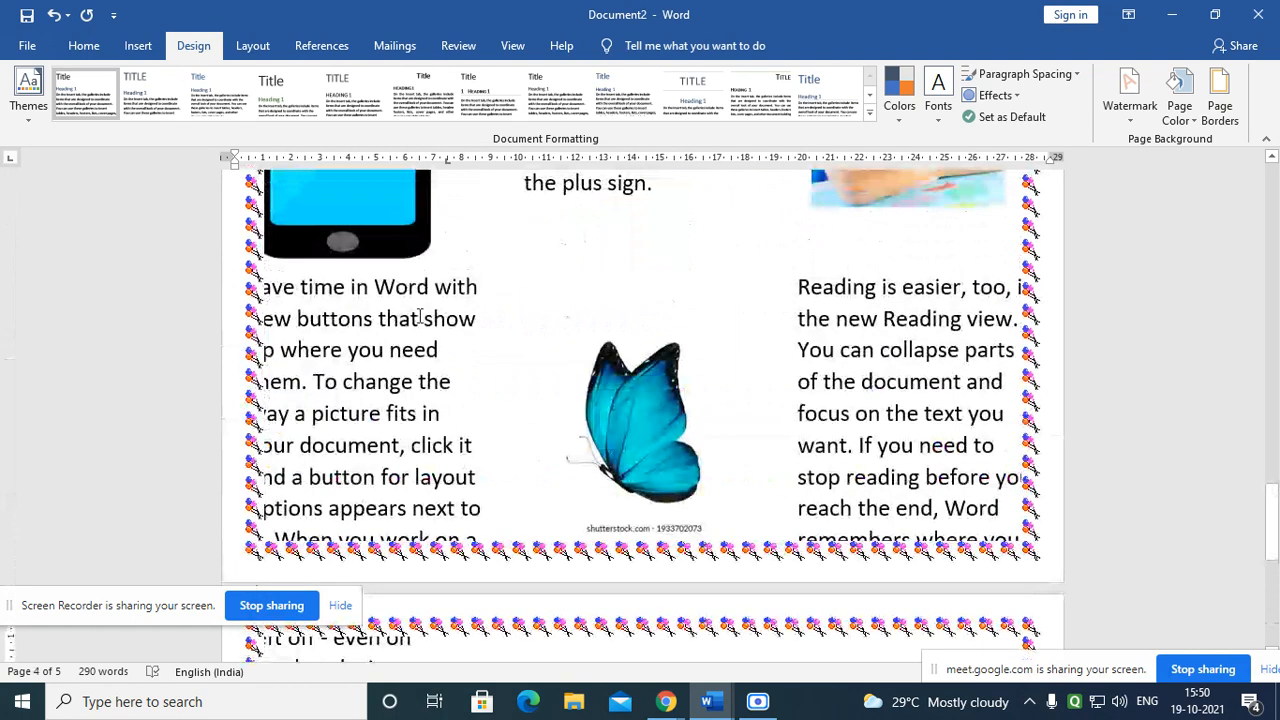
{"action": "scroll", "coordinate": [694, 357], "scroll_direction": "up", "scroll_amount": 3}
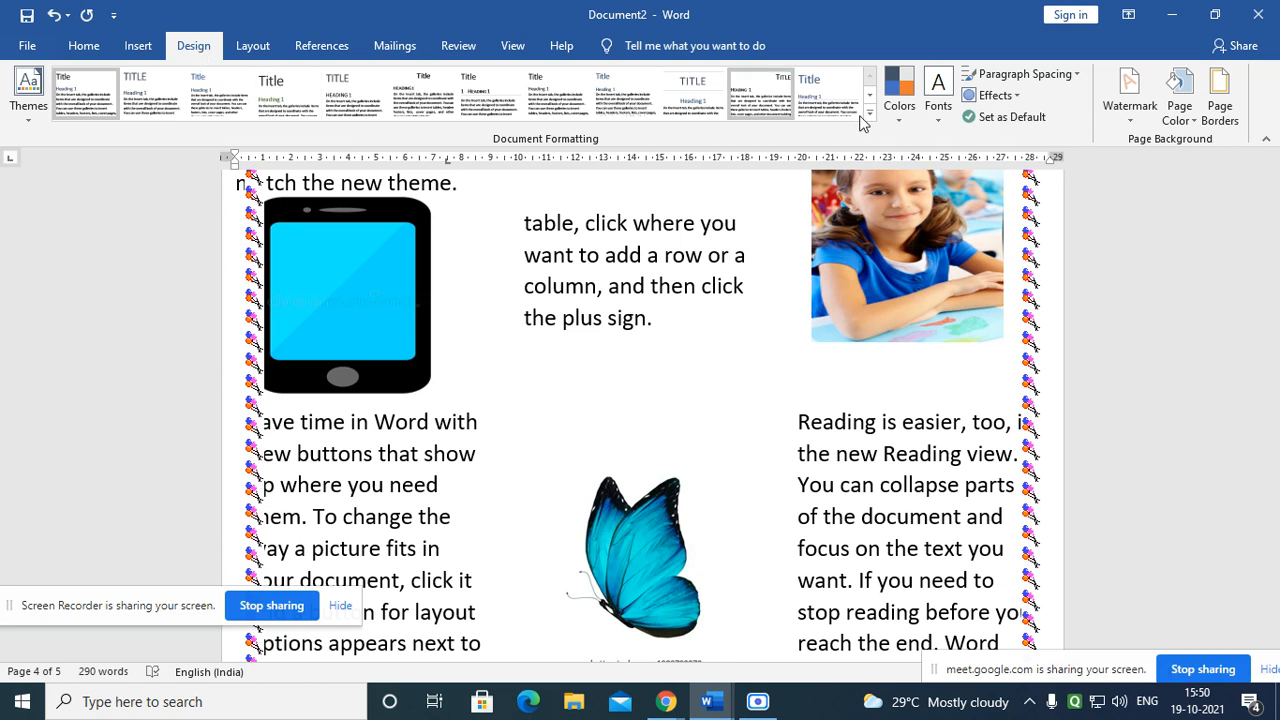
{"action": "left_click", "coordinate": [1186, 122]}
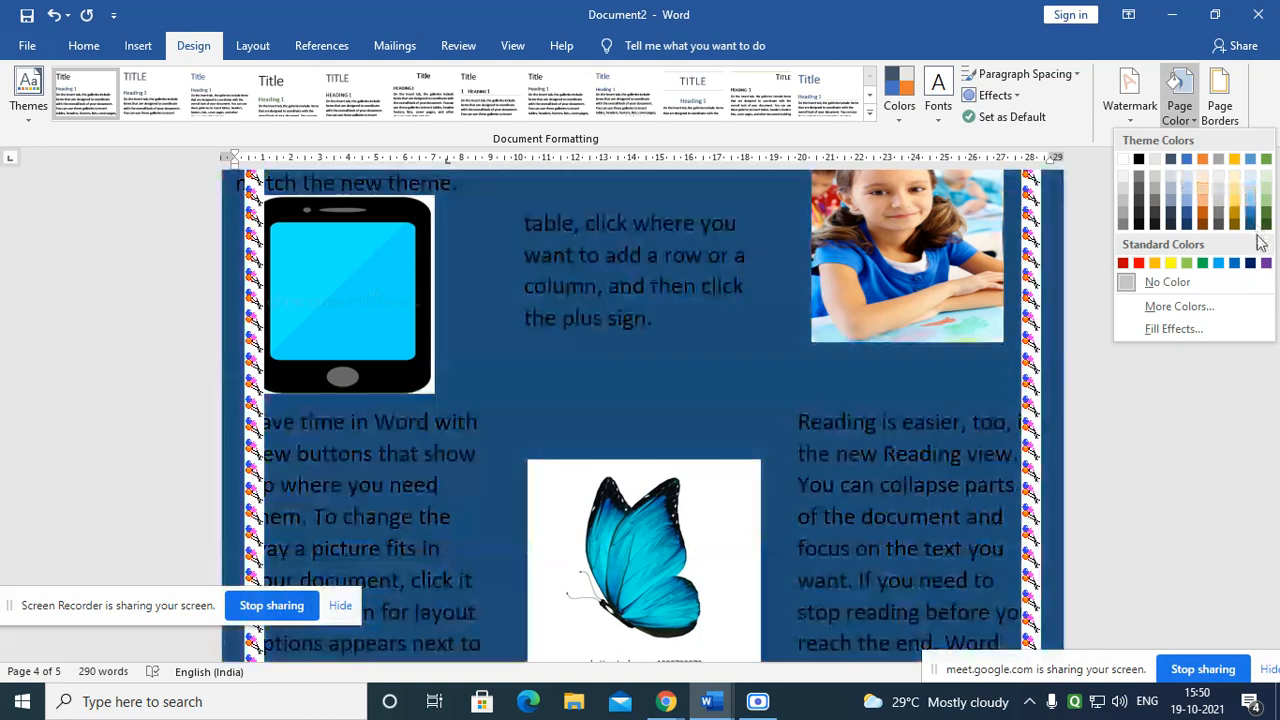
{"action": "left_click", "coordinate": [1250, 263]}
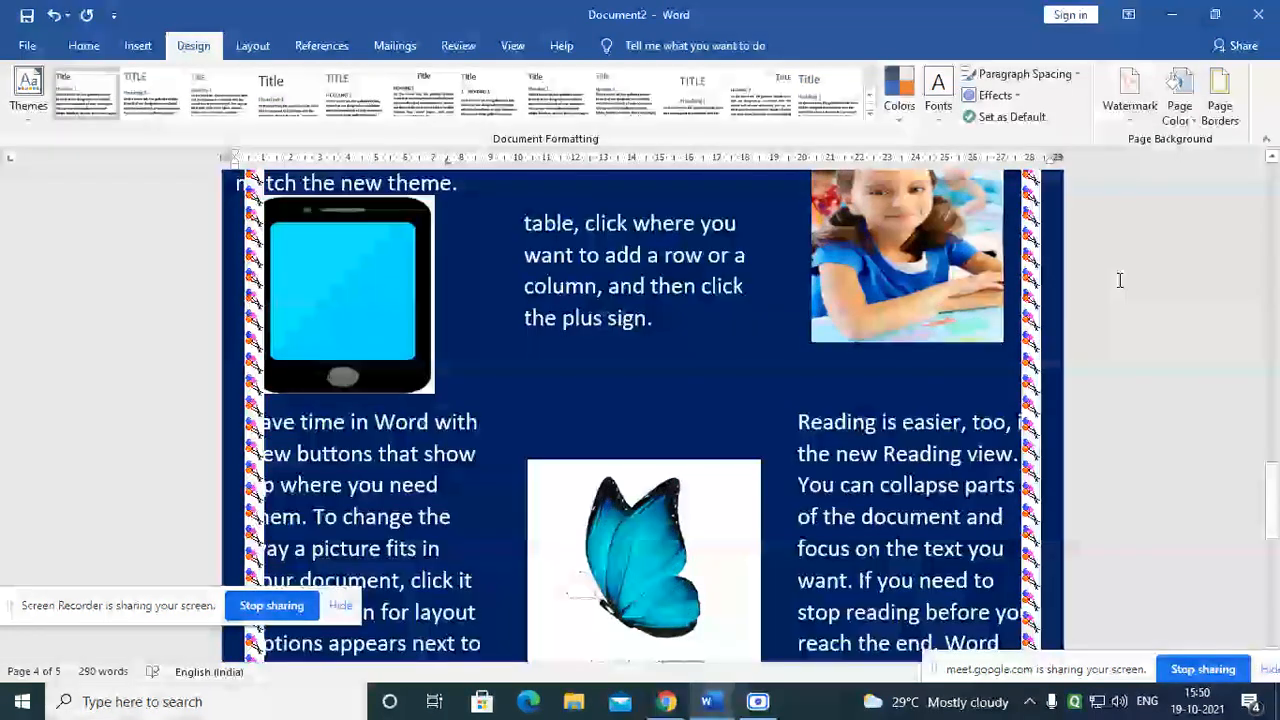
{"action": "scroll", "coordinate": [1059, 303], "scroll_direction": "down", "scroll_amount": 5}
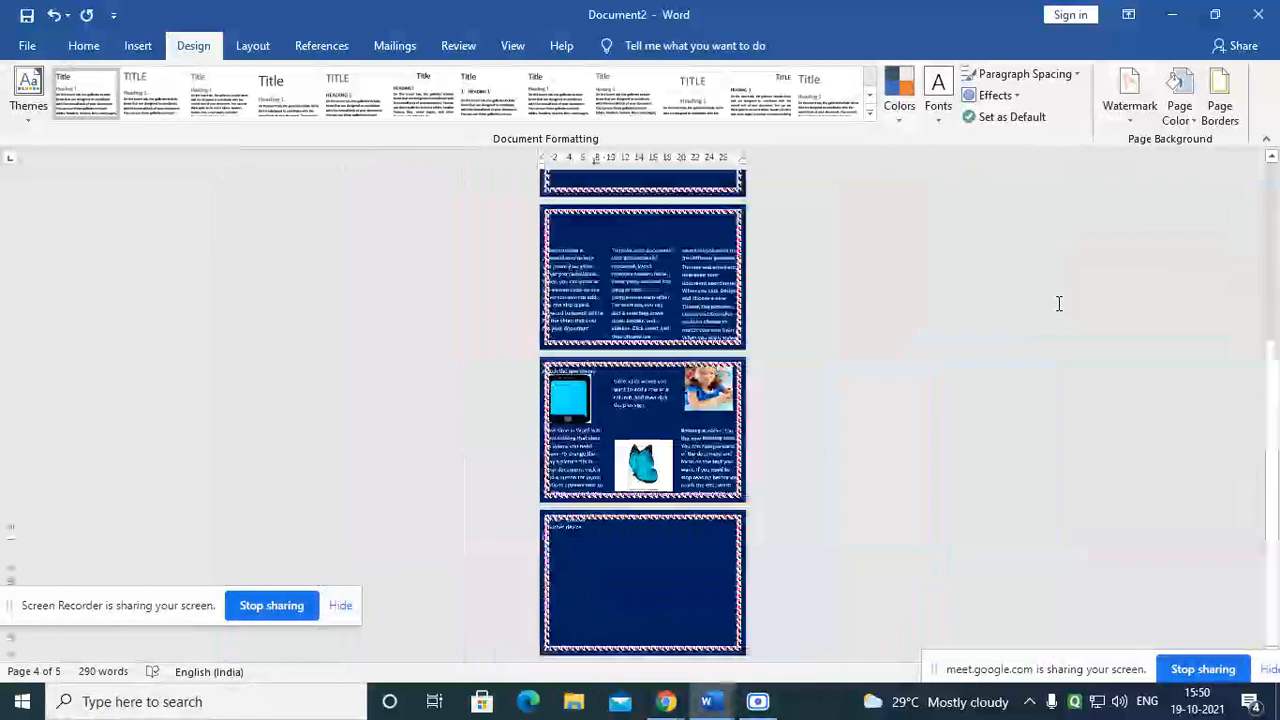
{"action": "scroll", "coordinate": [614, 356], "scroll_direction": "up", "scroll_amount": 3}
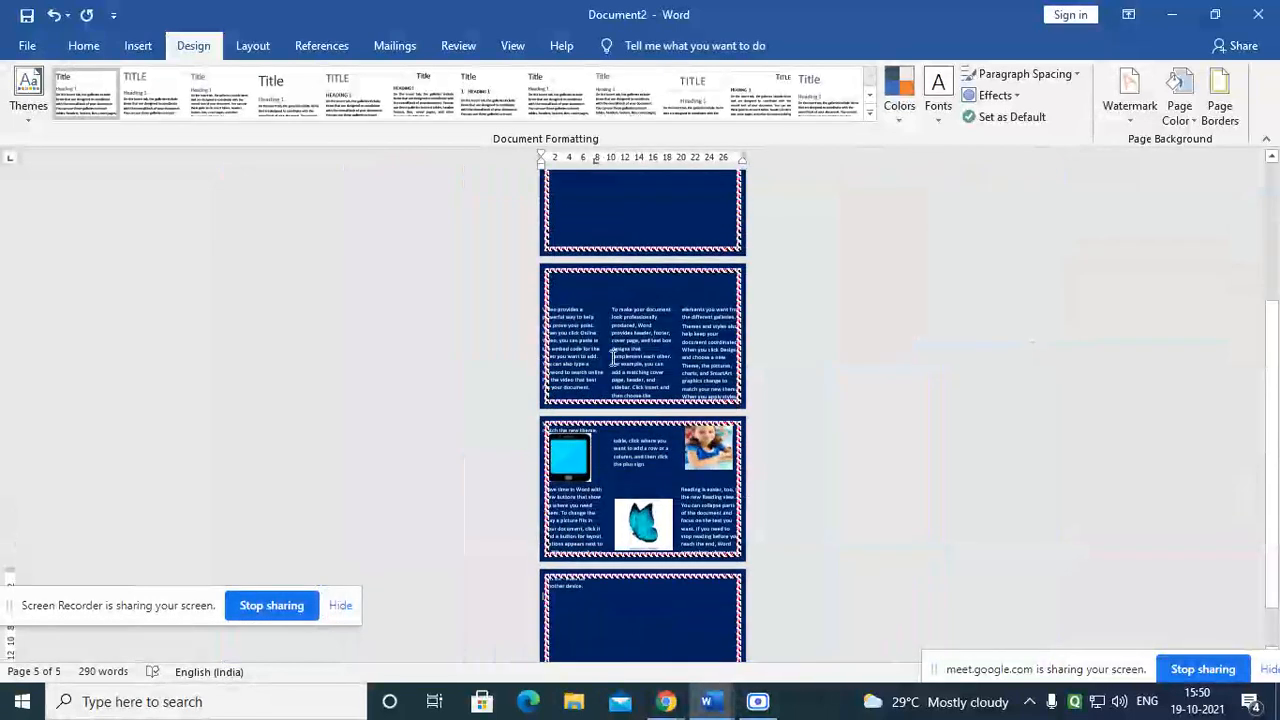
{"action": "scroll", "coordinate": [614, 356], "scroll_direction": "up", "scroll_amount": 3}
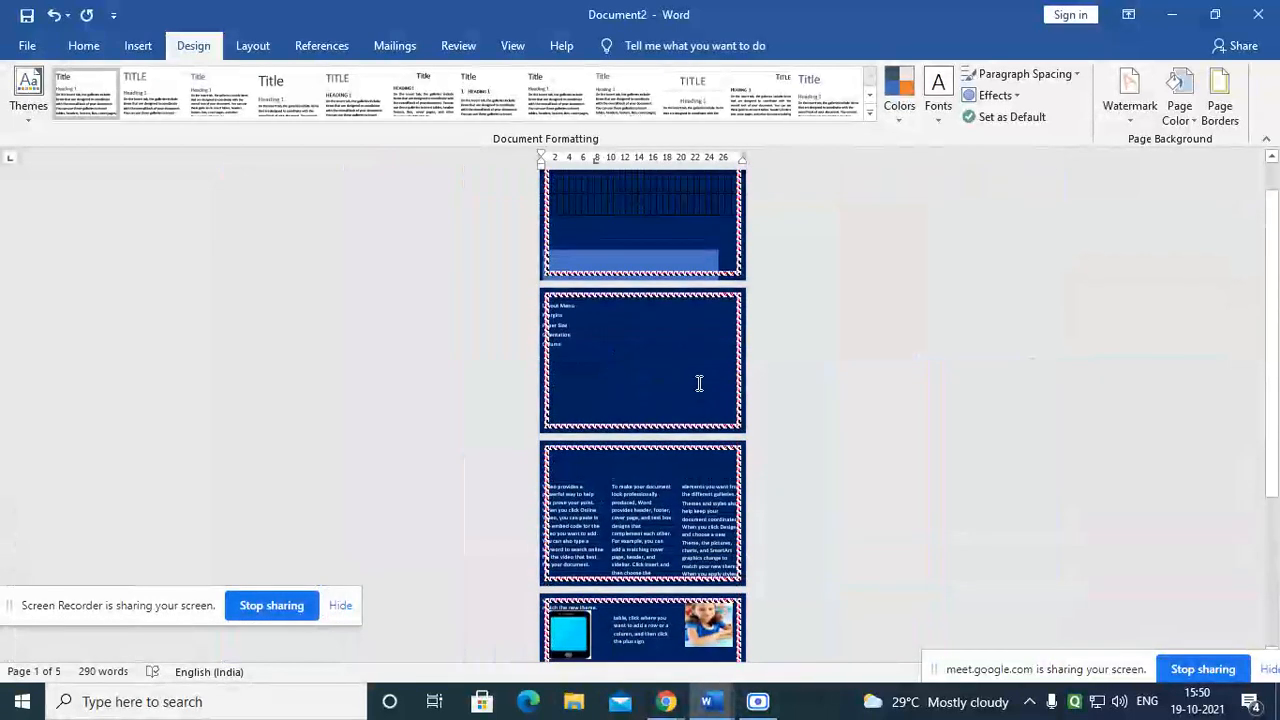
{"action": "scroll", "coordinate": [700, 361], "scroll_direction": "up", "scroll_amount": 8}
{"action": "scroll", "coordinate": [692, 357], "scroll_direction": "down", "scroll_amount": 3}
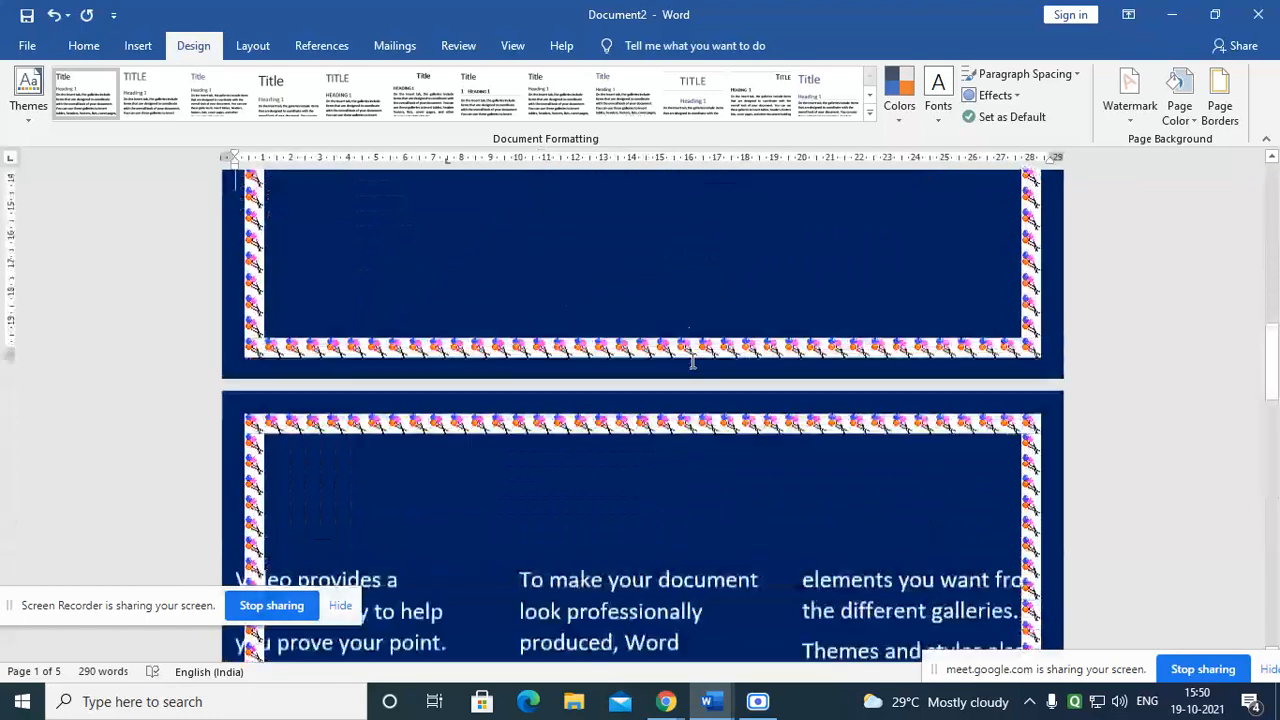
{"action": "scroll", "coordinate": [692, 357], "scroll_direction": "down", "scroll_amount": 4}
{"action": "scroll", "coordinate": [692, 357], "scroll_direction": "up", "scroll_amount": 1}
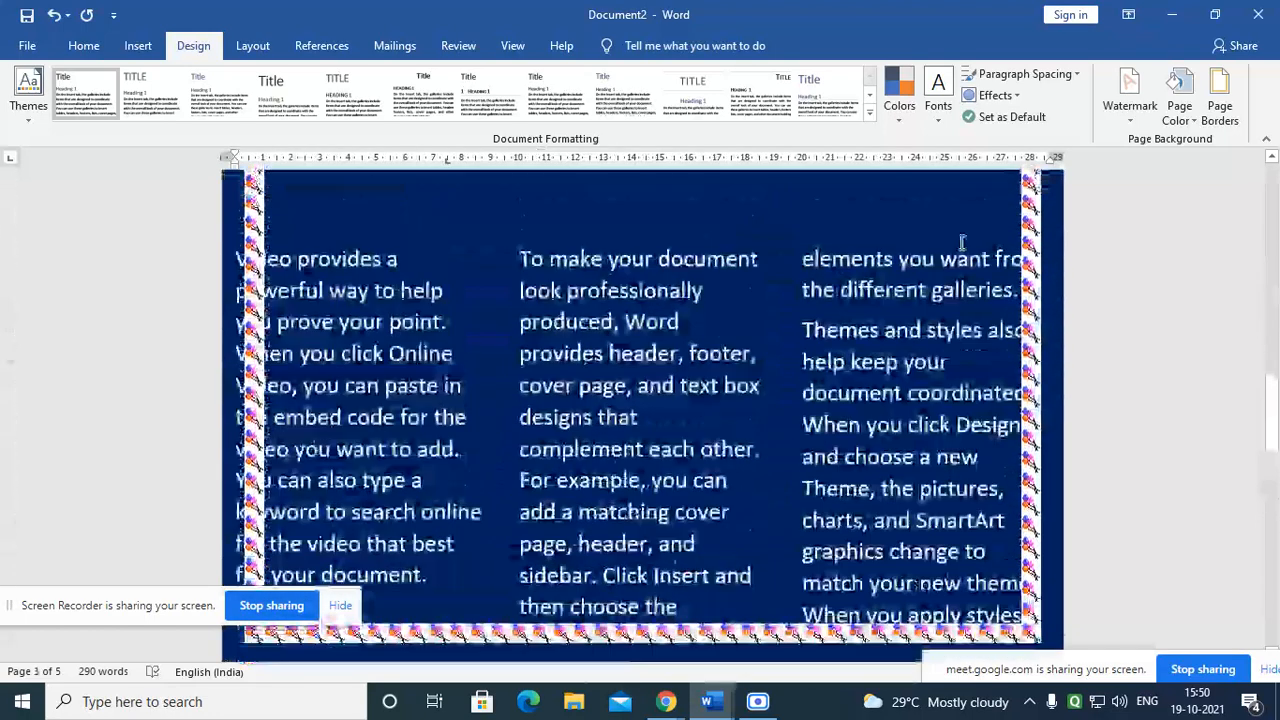
Step: Fill the page background with the Water droplets texture and check it on the pages containing pictures
{"action": "left_click", "coordinate": [1180, 98]}
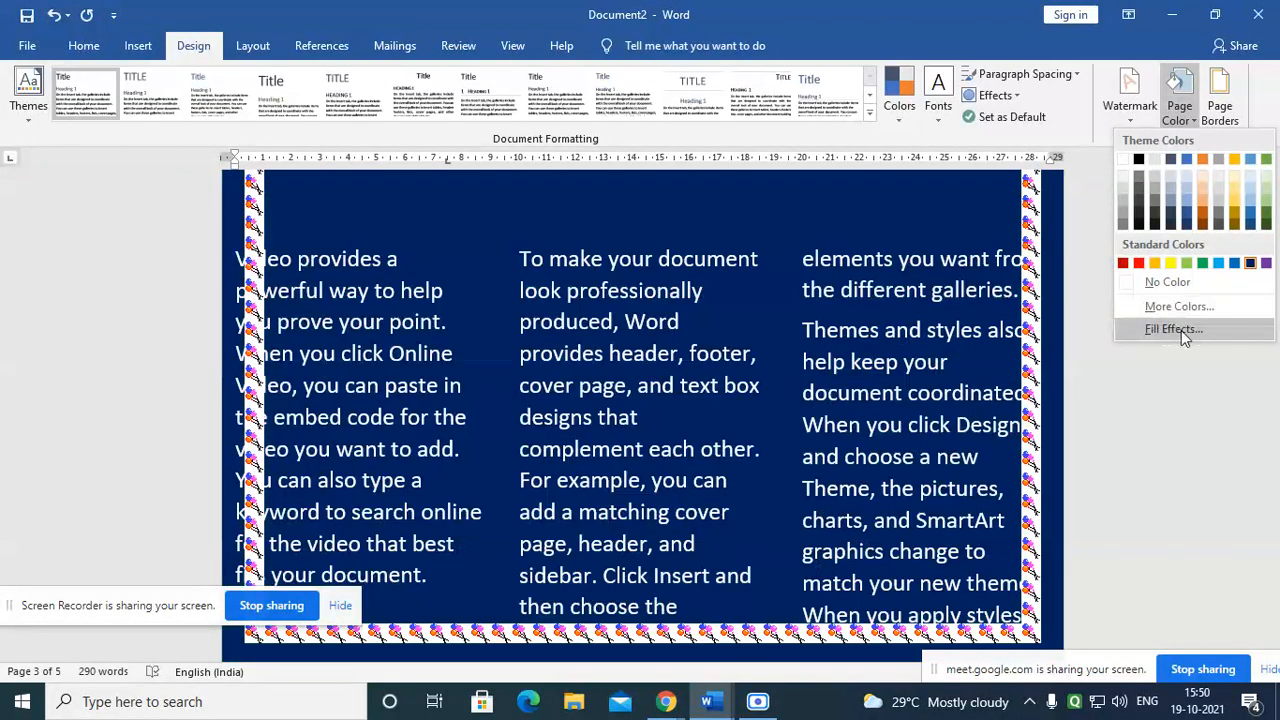
{"action": "left_click", "coordinate": [1180, 115]}
{"action": "left_click", "coordinate": [1183, 118]}
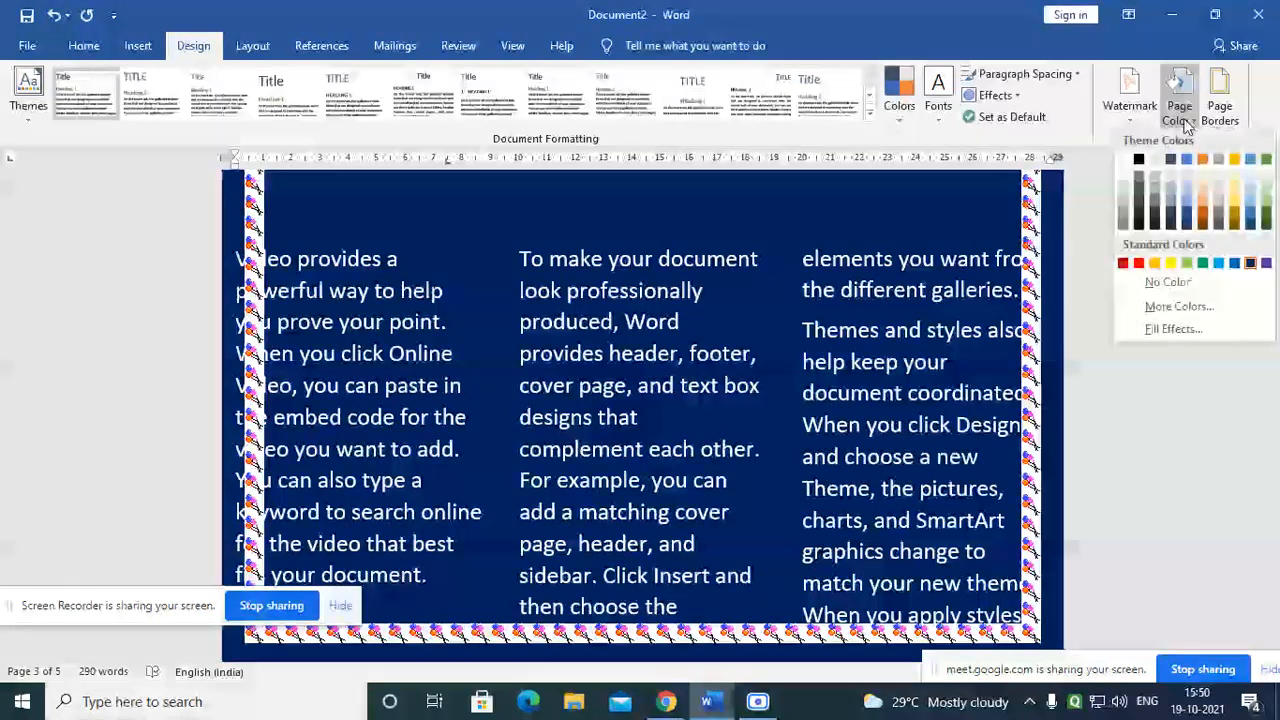
{"action": "left_click", "coordinate": [1175, 330]}
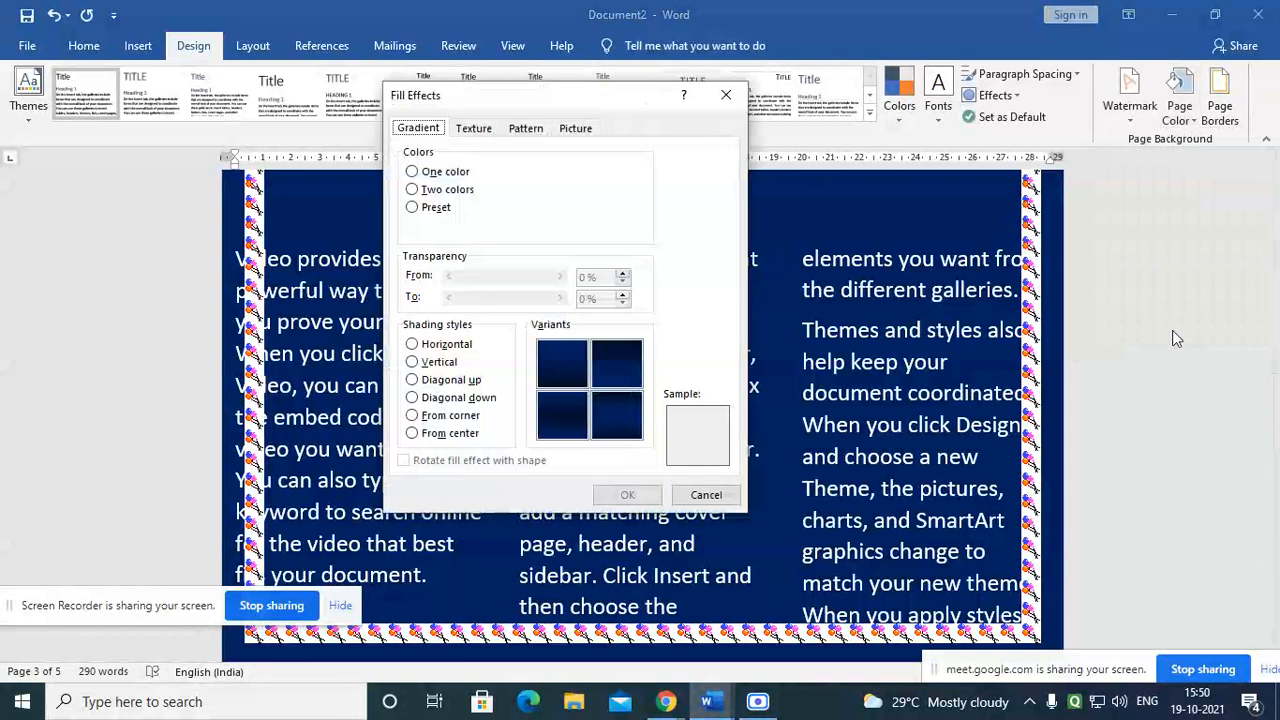
{"action": "left_click", "coordinate": [470, 129]}
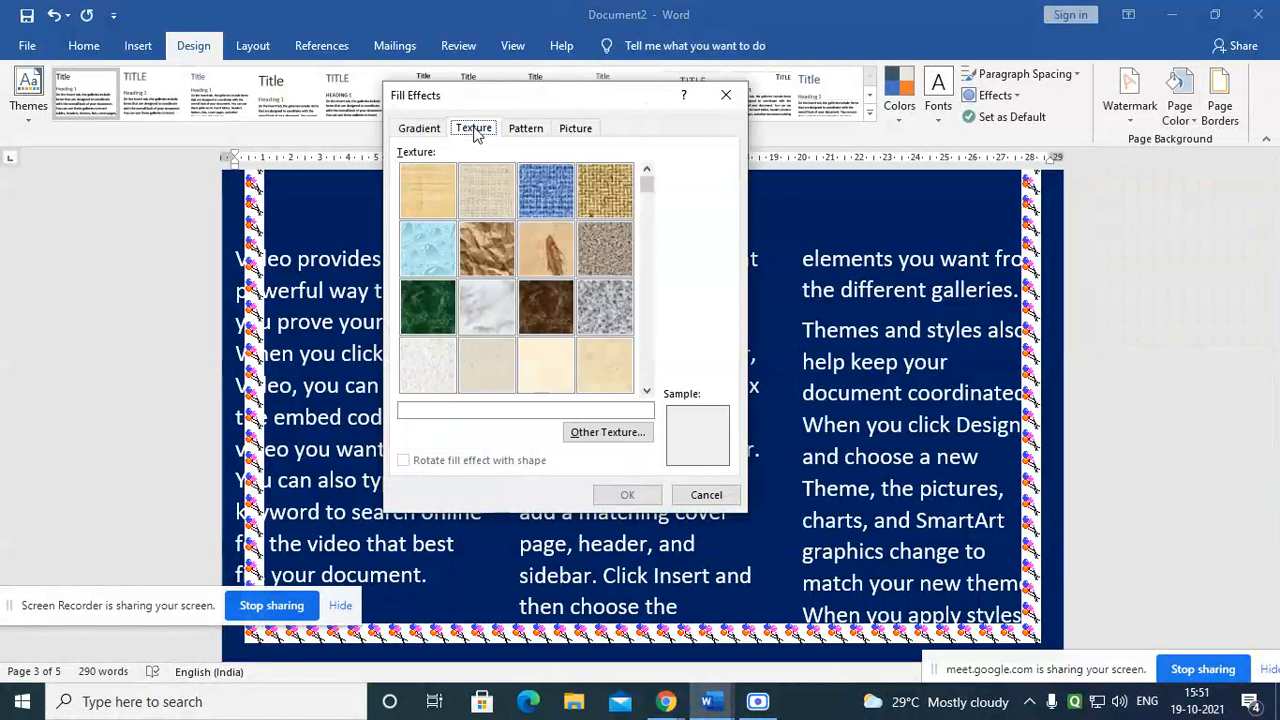
{"action": "left_click", "coordinate": [523, 131]}
{"action": "left_click", "coordinate": [585, 134]}
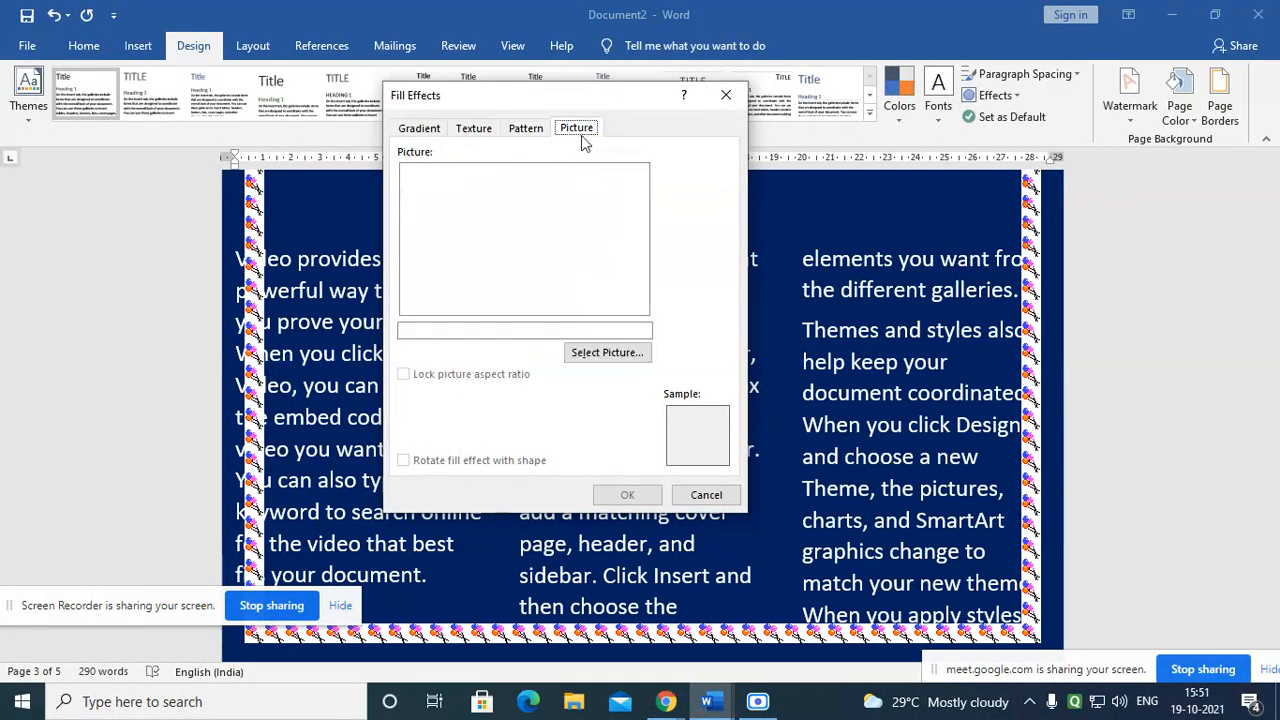
{"action": "left_click", "coordinate": [483, 132]}
{"action": "left_click", "coordinate": [427, 251]}
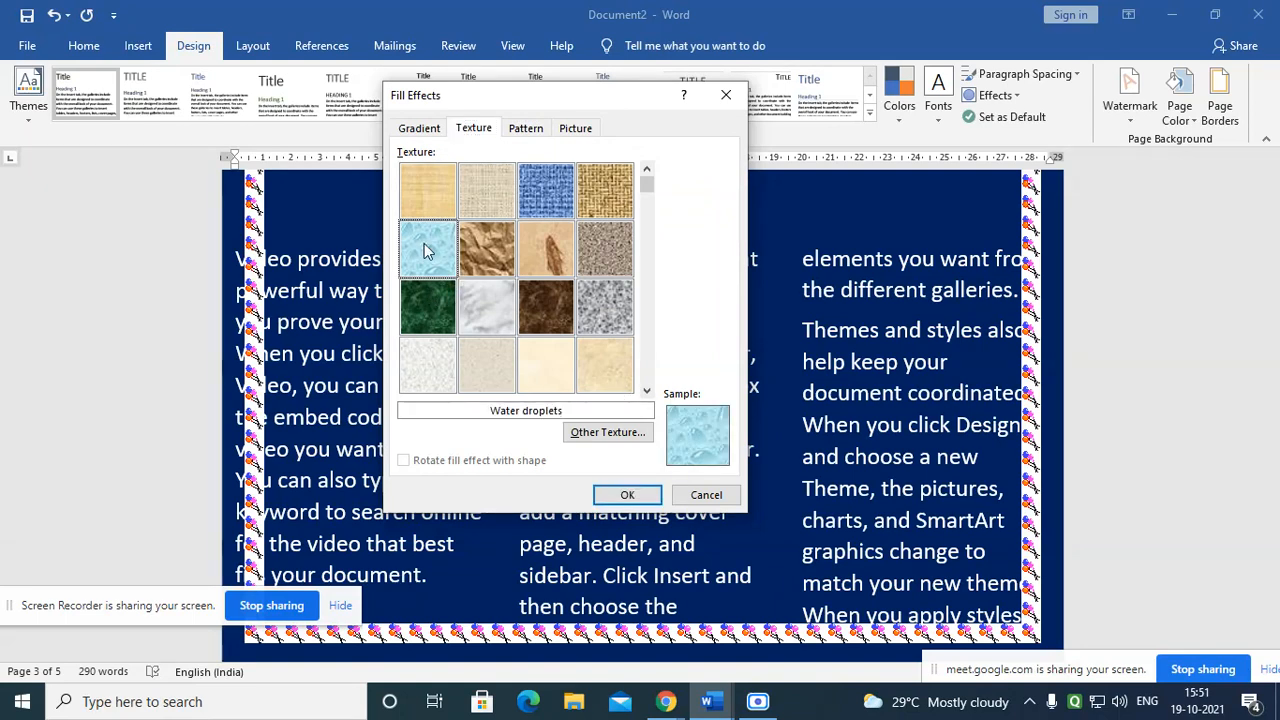
{"action": "double_click", "coordinate": [433, 250]}
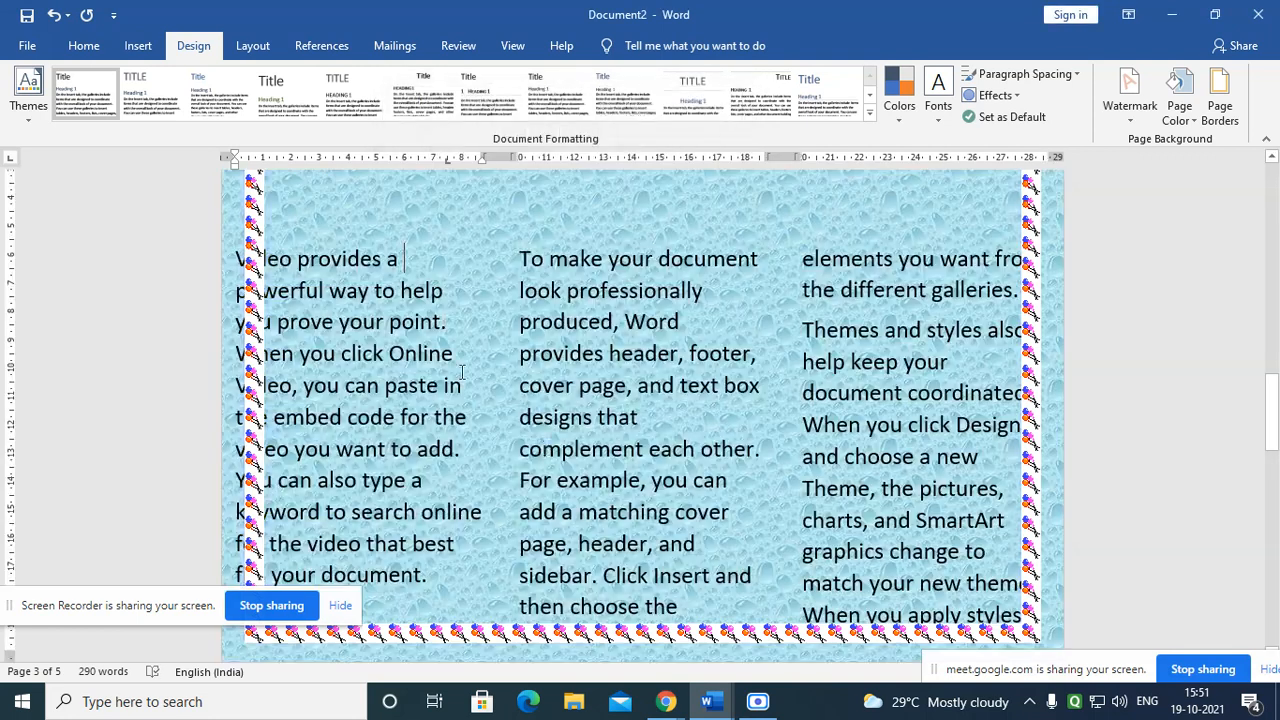
{"action": "scroll", "coordinate": [818, 420], "scroll_direction": "down", "scroll_amount": 10}
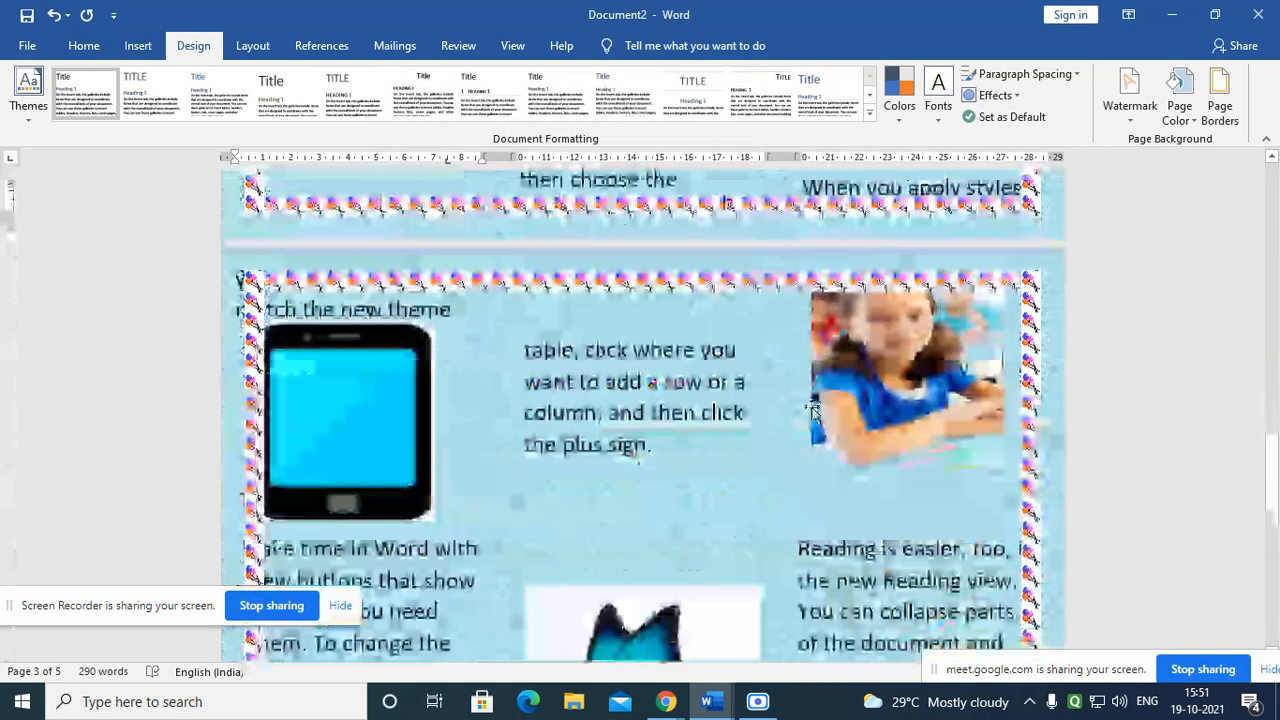
{"action": "scroll", "coordinate": [814, 400], "scroll_direction": "down", "scroll_amount": 5, "text": "ctrl"}
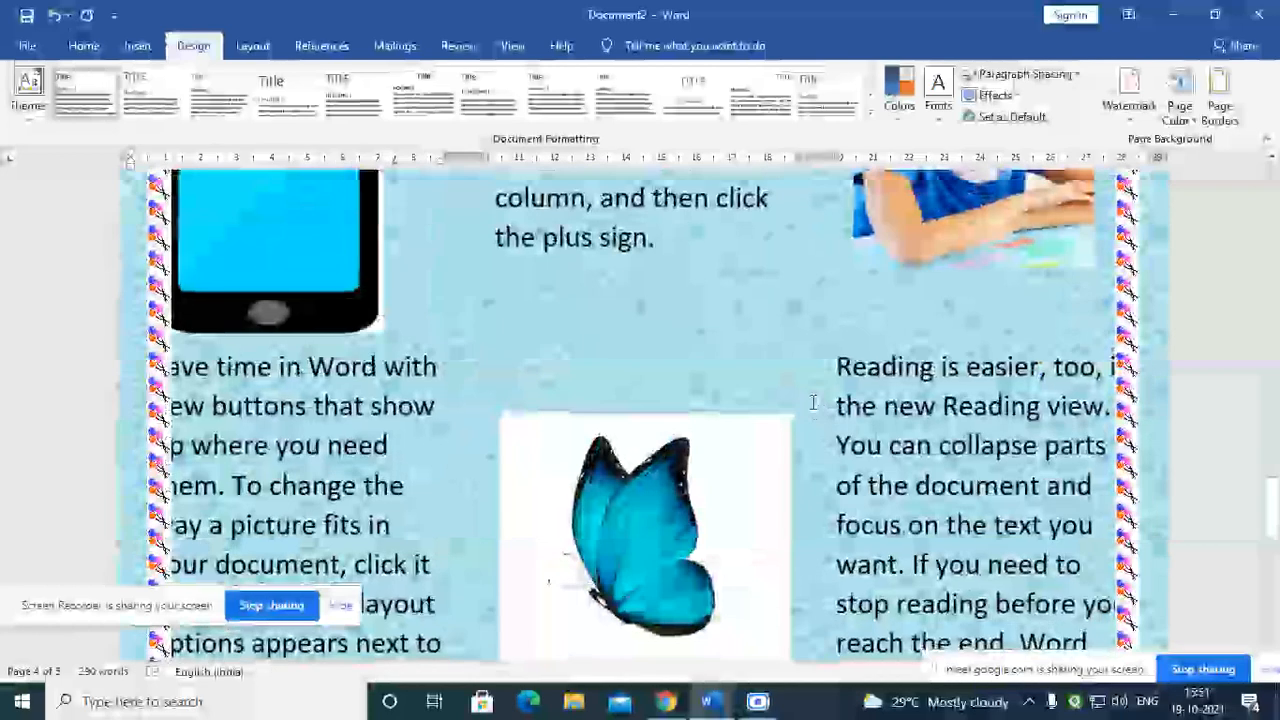
{"action": "scroll", "coordinate": [966, 354], "scroll_direction": "up", "scroll_amount": 5, "text": "ctrl"}
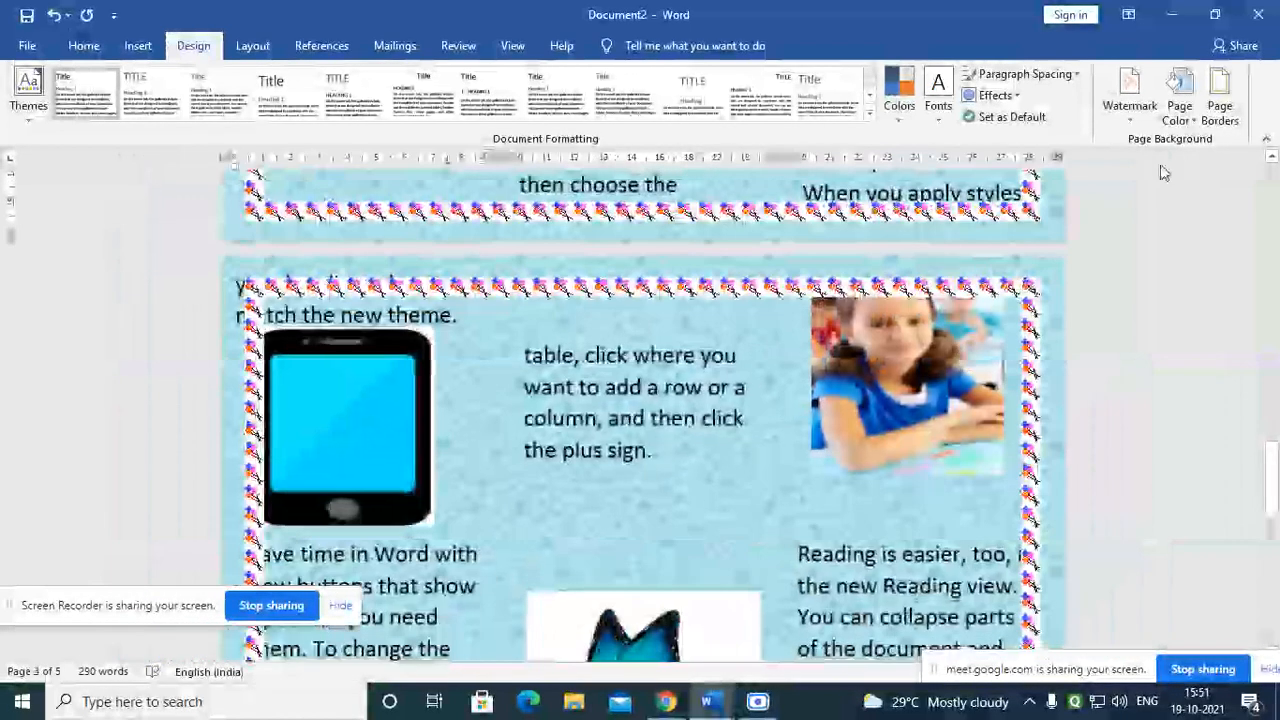
Step: Replace the page background fill with the brown wood-grain texture at the very end of the texture collection and review the pages
{"action": "left_click", "coordinate": [1187, 124]}
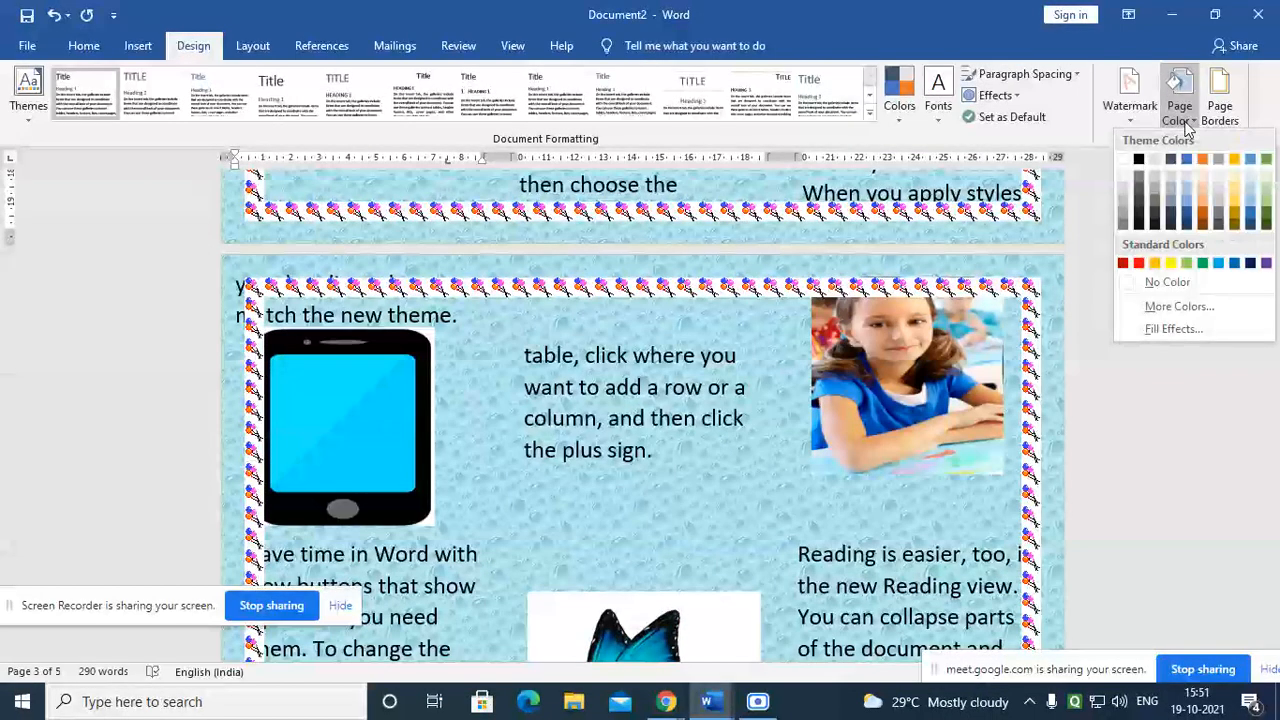
{"action": "left_click", "coordinate": [1155, 335]}
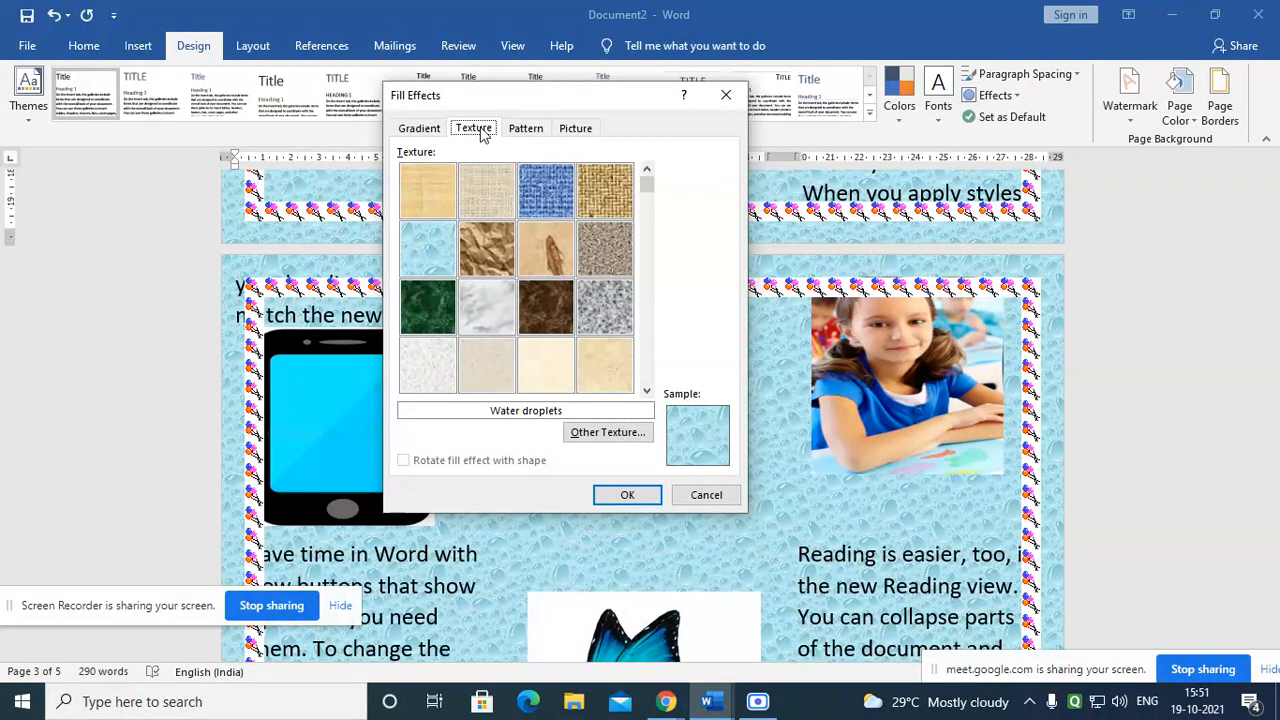
{"action": "left_click", "coordinate": [419, 131]}
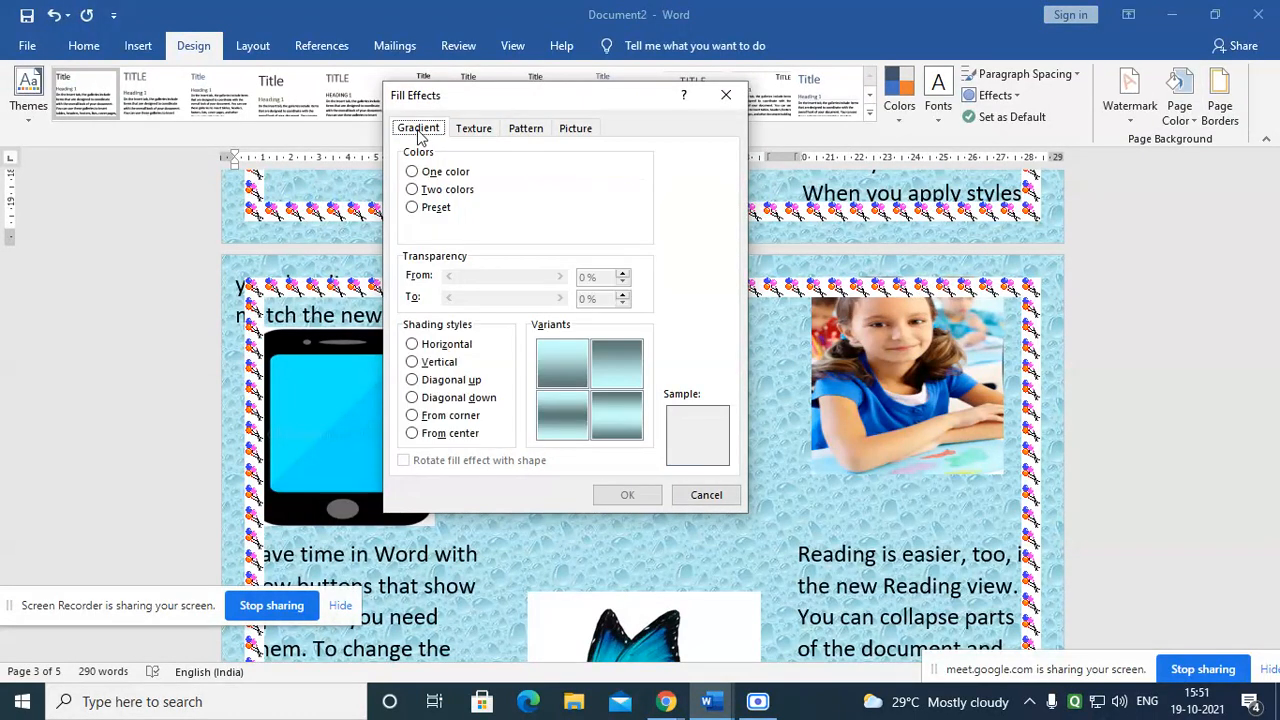
{"action": "left_click", "coordinate": [473, 130]}
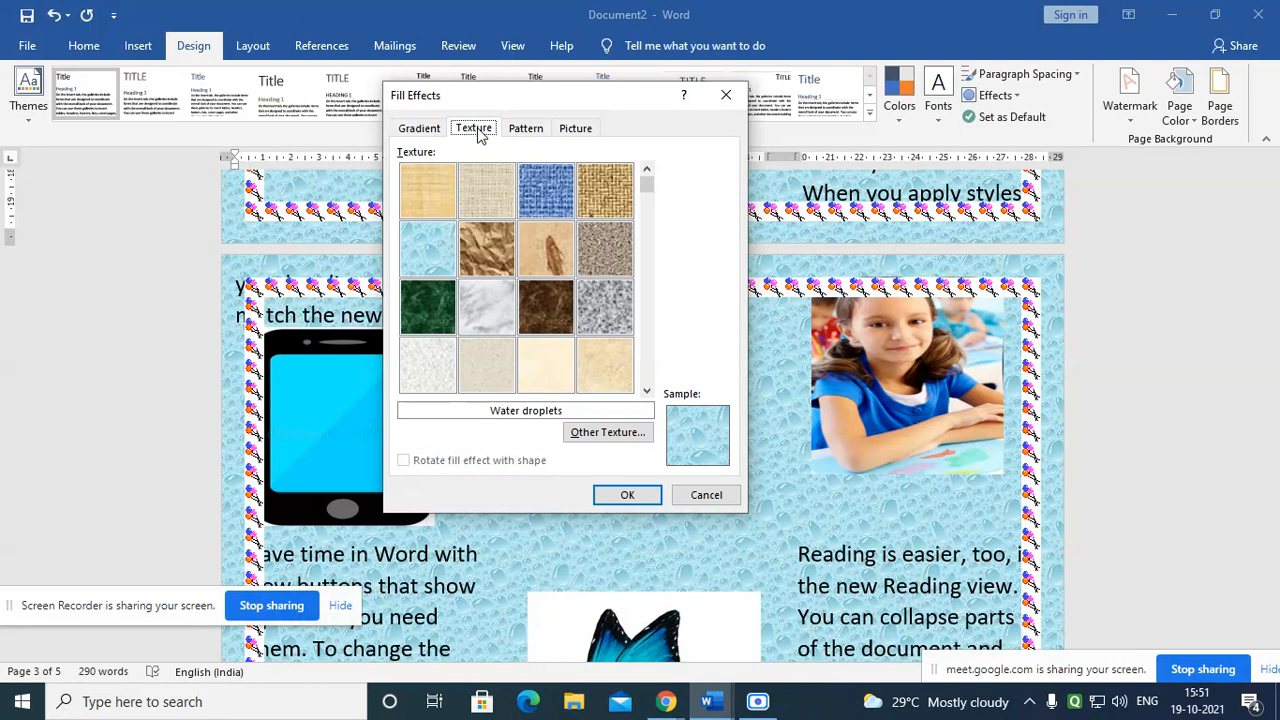
{"action": "left_click", "coordinate": [528, 131]}
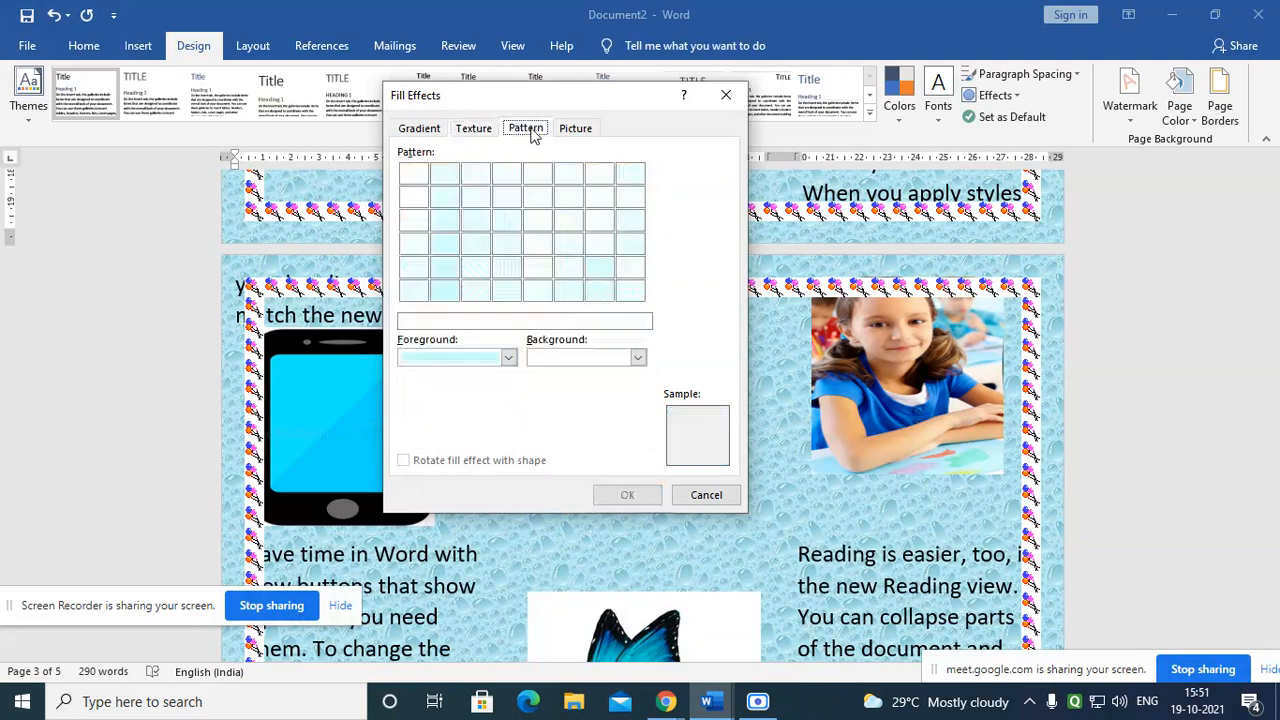
{"action": "left_click", "coordinate": [476, 135]}
{"action": "left_click", "coordinate": [647, 393]}
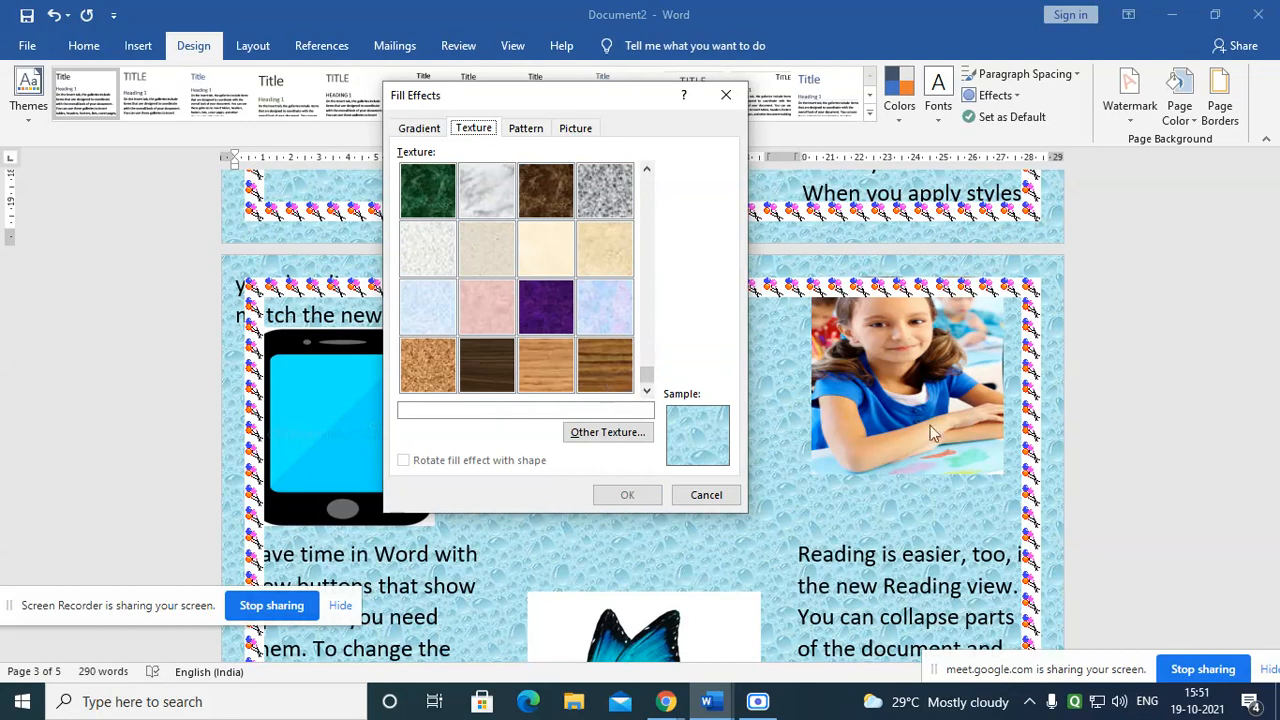
{"action": "left_click", "coordinate": [603, 369]}
{"action": "left_click", "coordinate": [627, 495]}
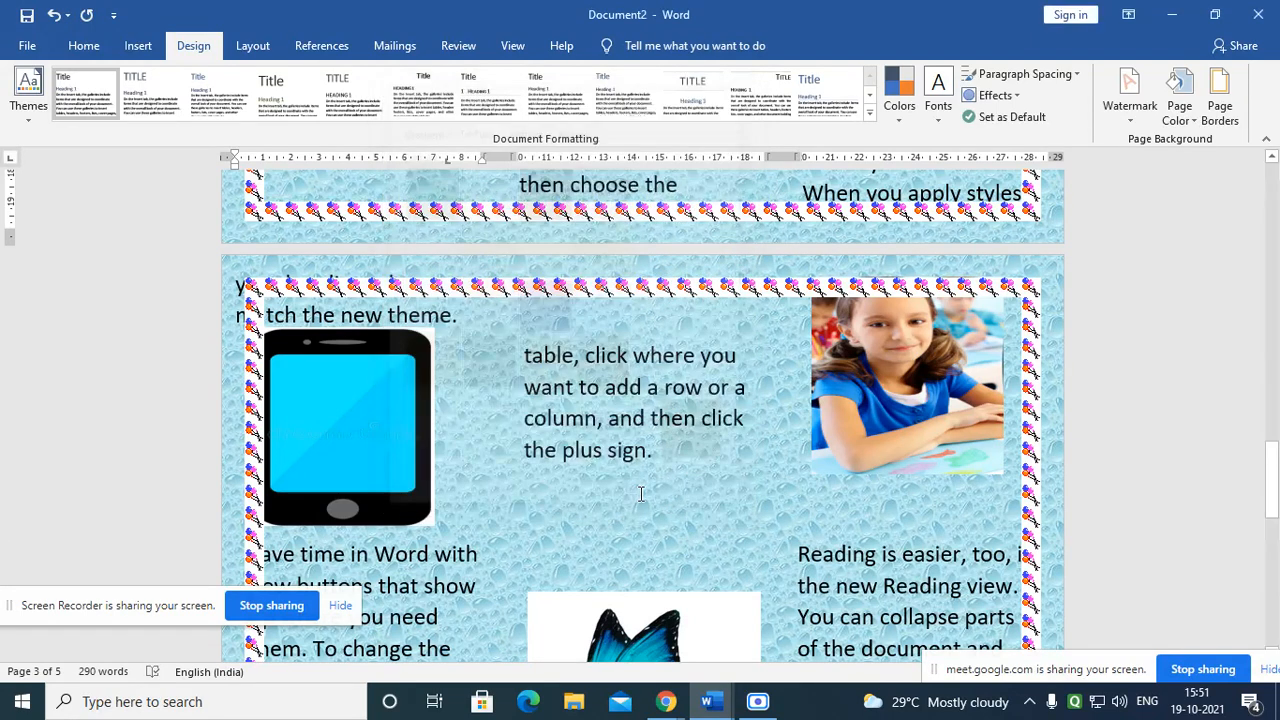
{"action": "scroll", "coordinate": [664, 458], "scroll_direction": "down", "scroll_amount": 2}
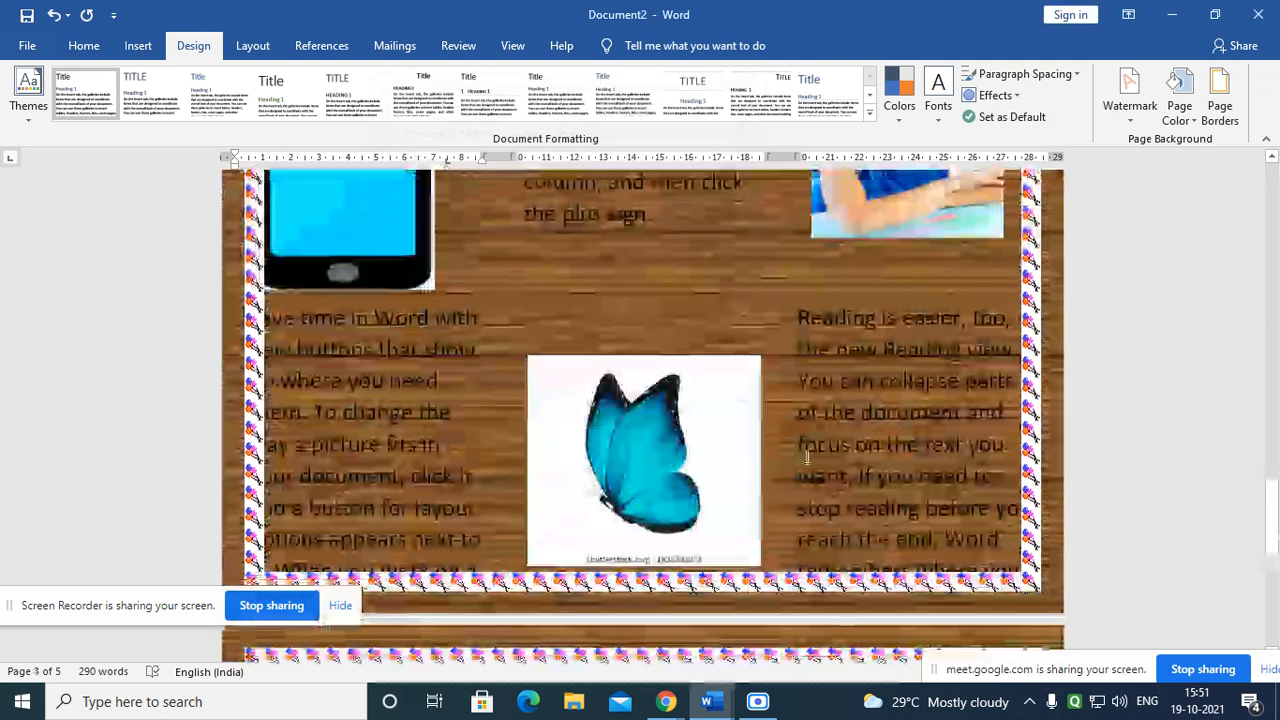
{"action": "scroll", "coordinate": [875, 462], "scroll_direction": "down", "scroll_amount": 5}
{"action": "scroll", "coordinate": [875, 462], "scroll_direction": "up", "scroll_amount": 1}
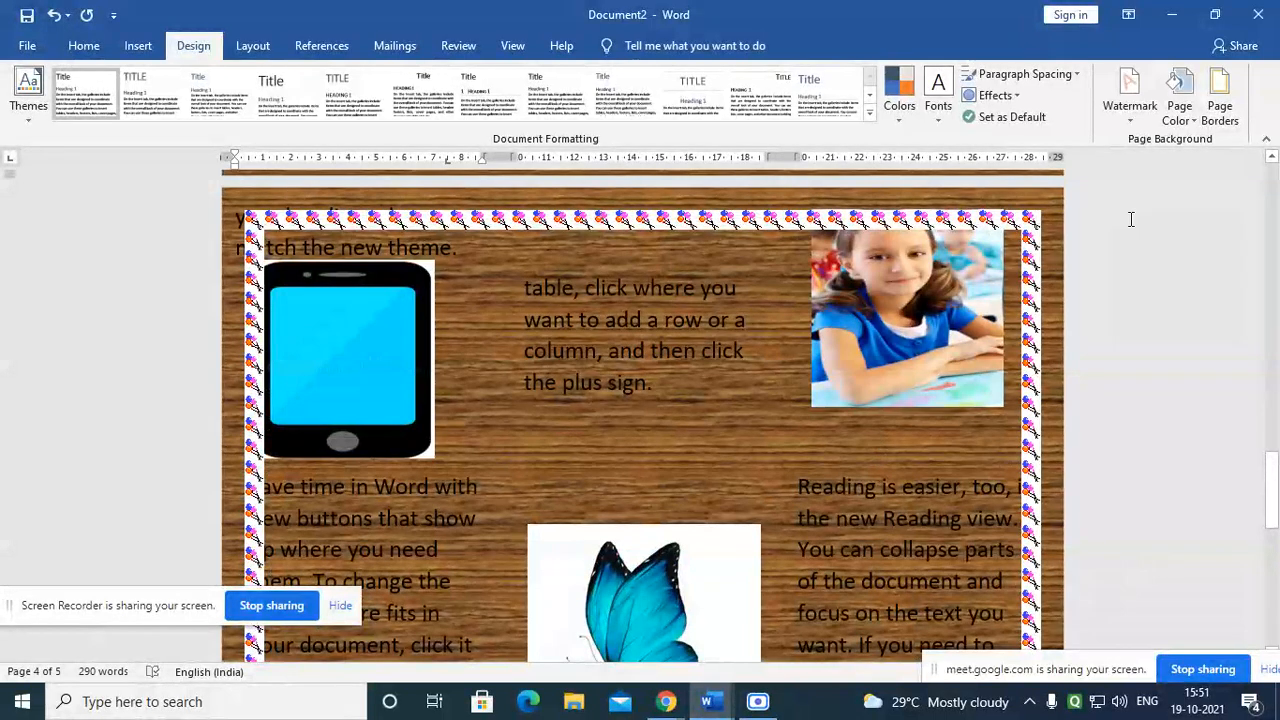
Step: Remove the wood-grain page background by setting the page colour to No Color, and check the page with the butterfly picture
{"action": "left_click", "coordinate": [1180, 112]}
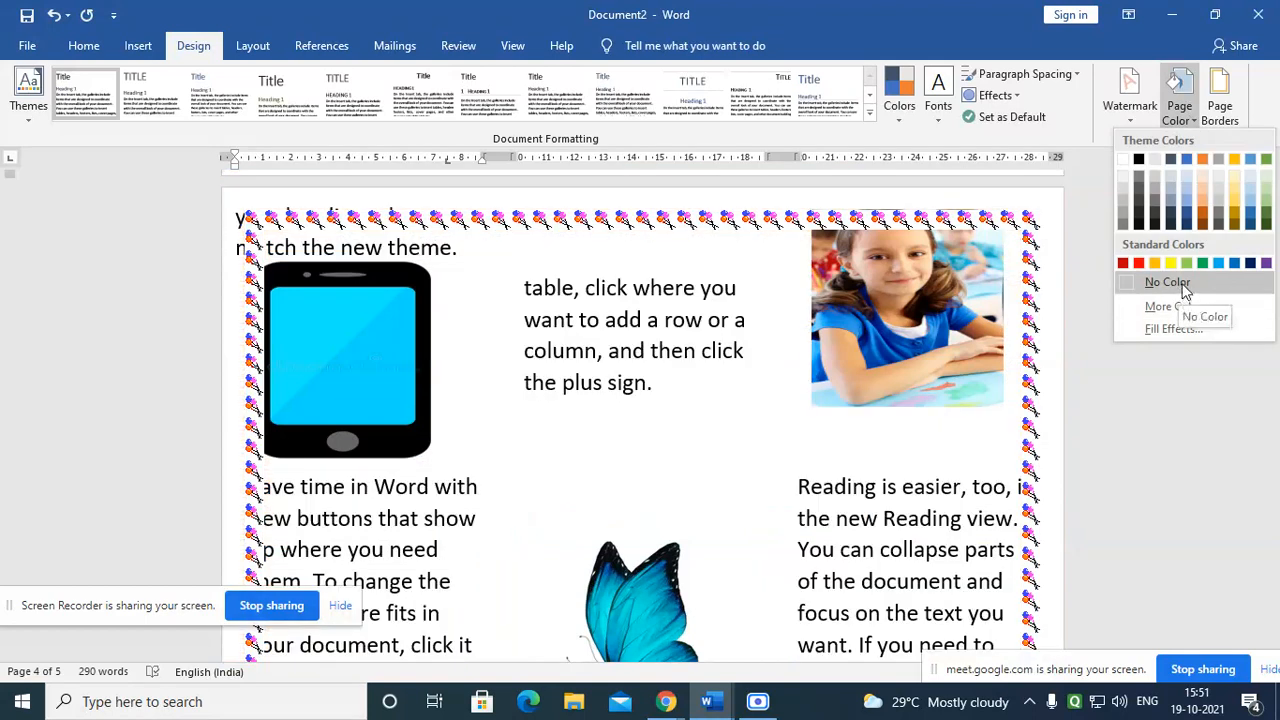
{"action": "left_click", "coordinate": [1188, 285]}
{"action": "left_click", "coordinate": [674, 441]}
{"action": "scroll", "coordinate": [674, 441], "scroll_direction": "down", "scroll_amount": 3}
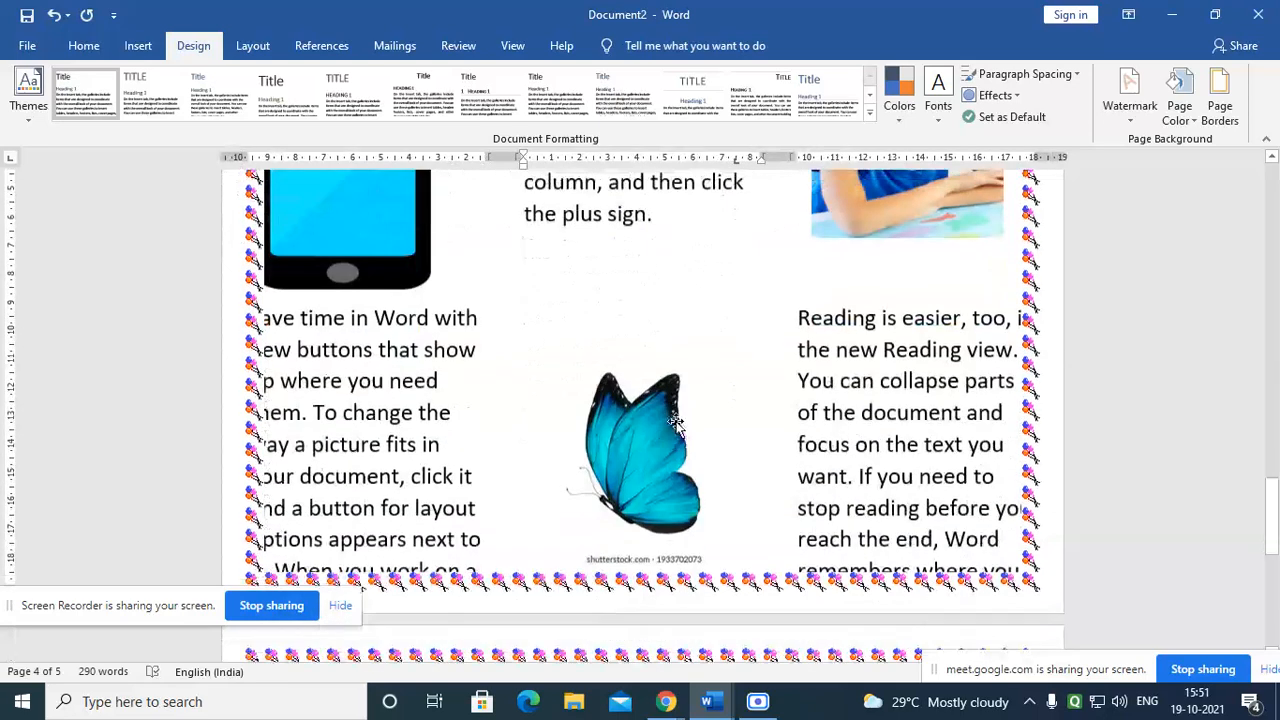
{"action": "scroll", "coordinate": [677, 412], "scroll_direction": "up", "scroll_amount": 2}
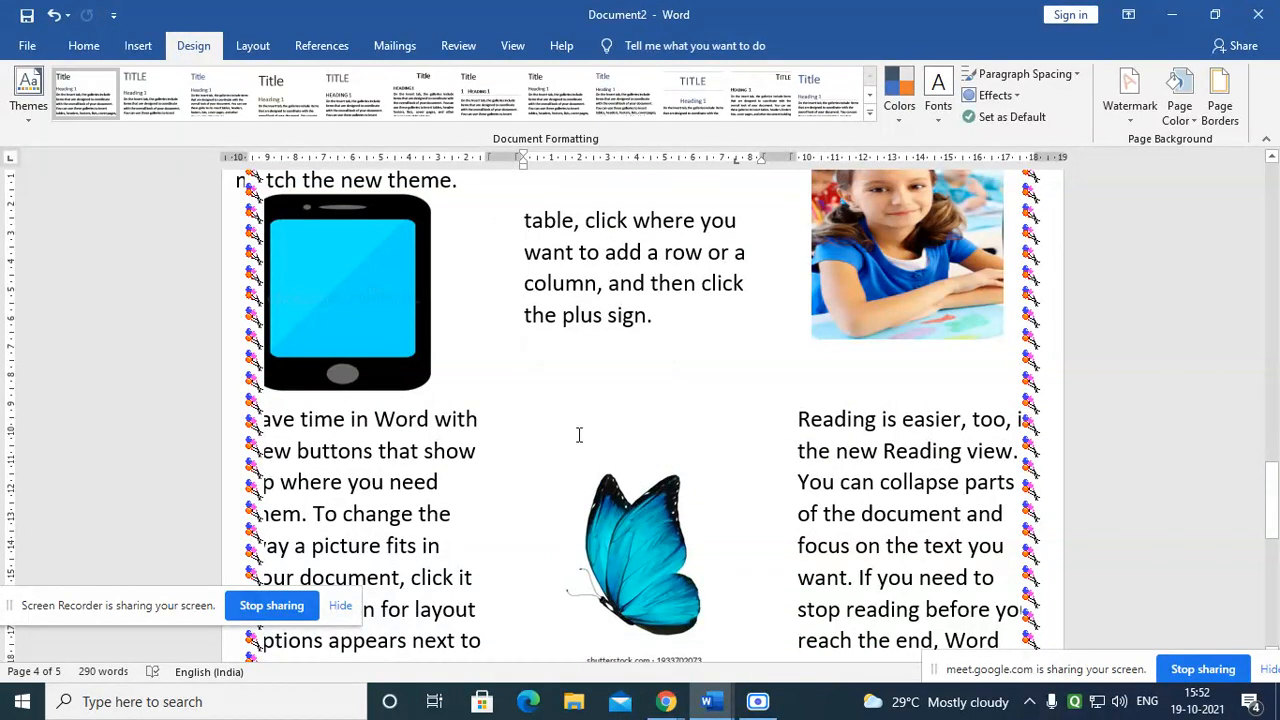
Step: Select the passage from "table, click where you" to "the plus sign." in the middle column above the butterfly
{"action": "left_click_drag", "start_coordinate": [541, 218], "coordinate": [668, 246]}
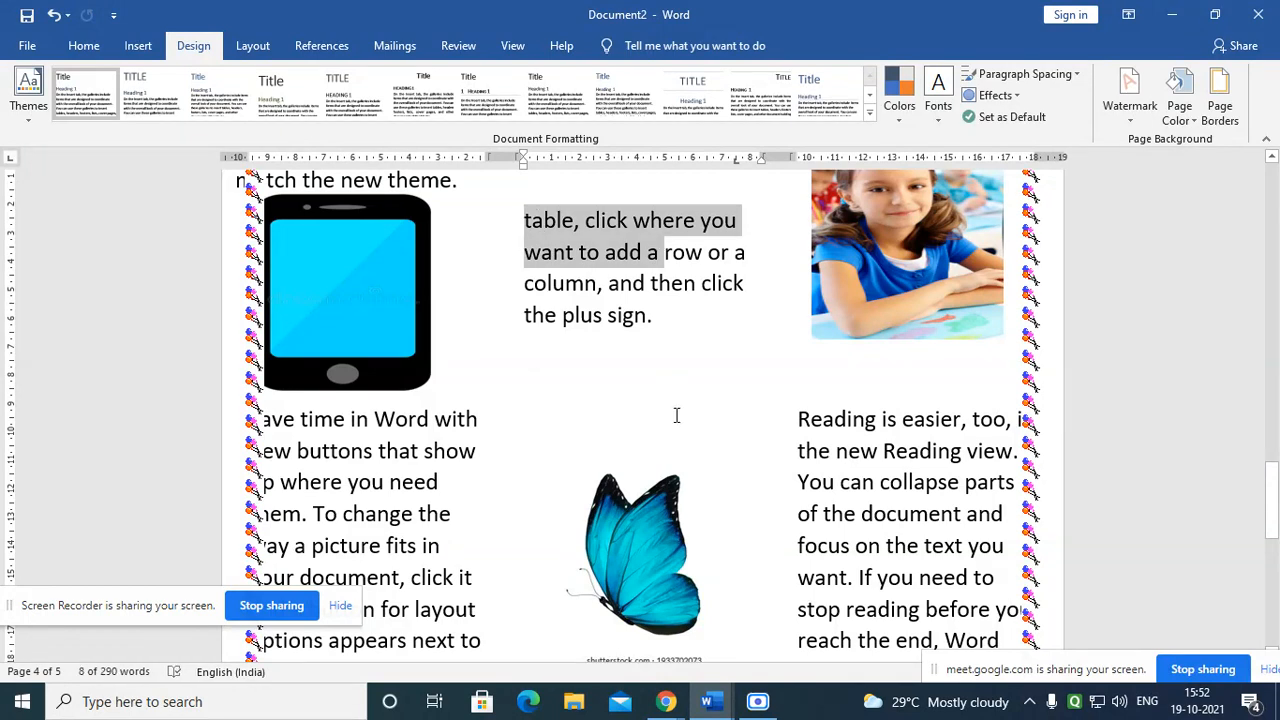
{"action": "left_click", "coordinate": [689, 370]}
{"action": "scroll", "coordinate": [686, 371], "scroll_direction": "down", "scroll_amount": 1}
{"action": "left_click_drag", "start_coordinate": [524, 186], "coordinate": [748, 287]}
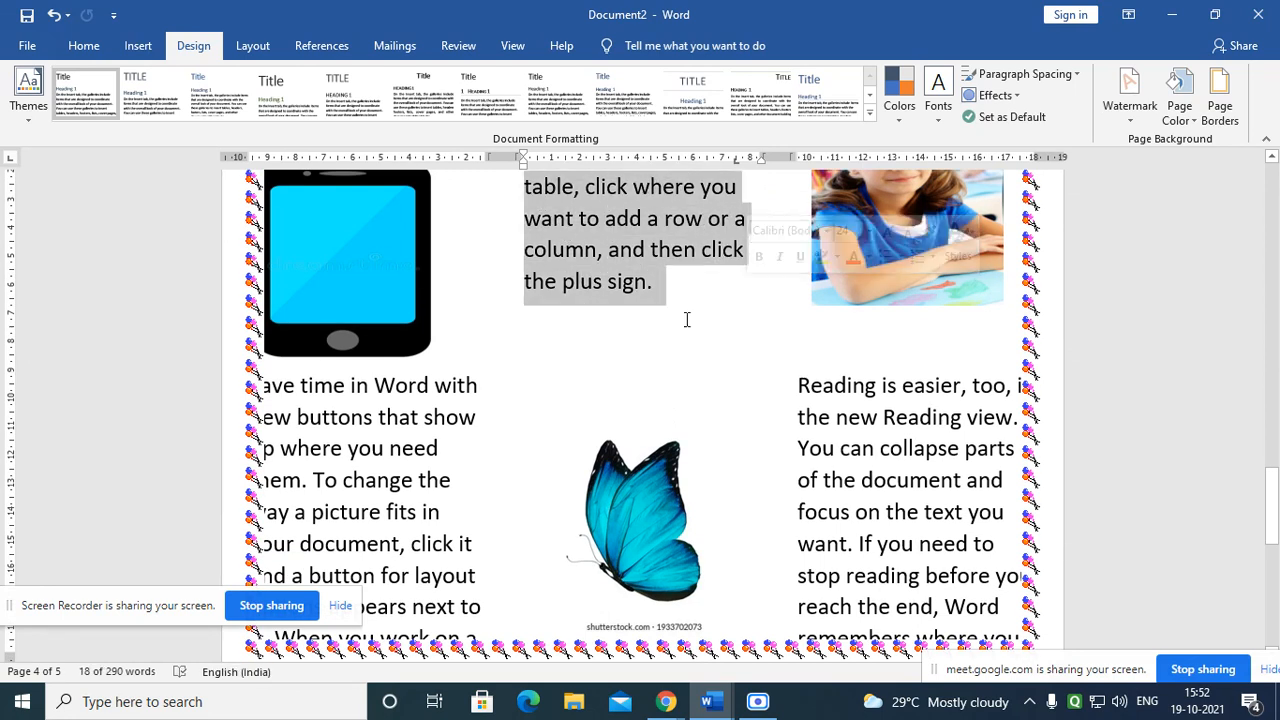
{"action": "scroll", "coordinate": [685, 319], "scroll_direction": "up", "scroll_amount": 2}
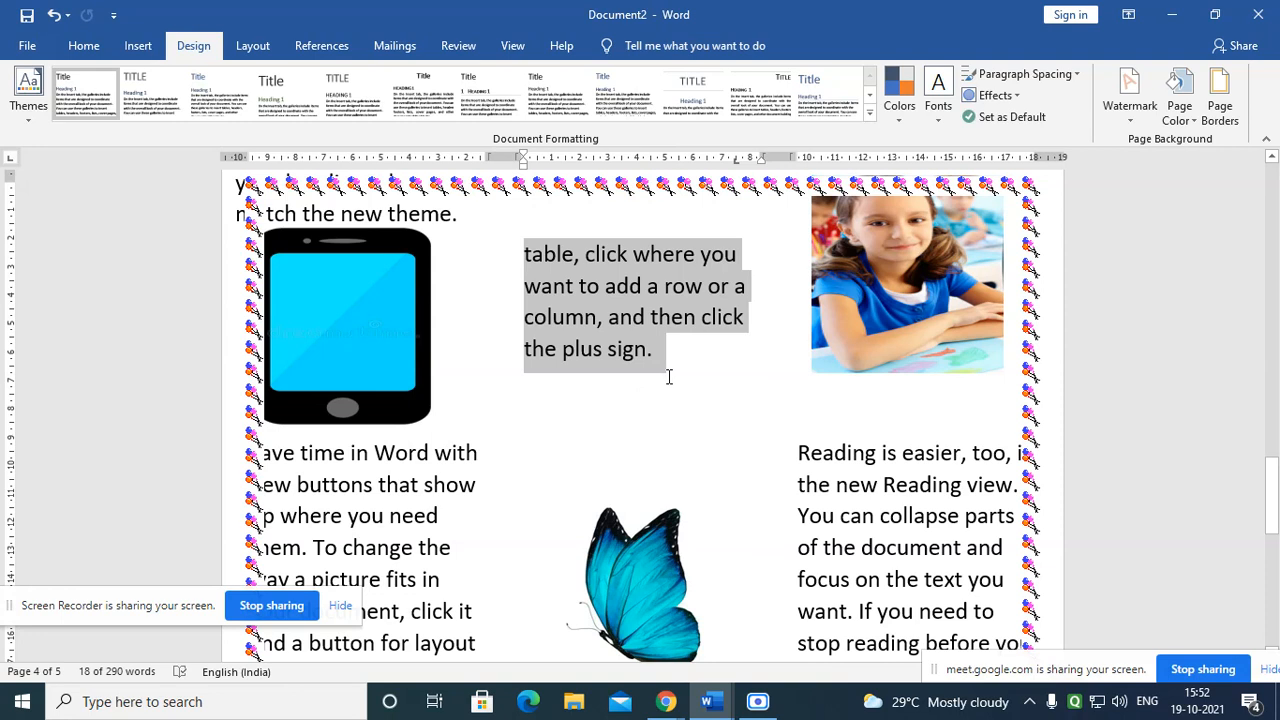
Step: Switch to the Google Meet call in Chrome to look at the participants, and return to the Word document
{"action": "mouse_move", "coordinate": [658, 707]}
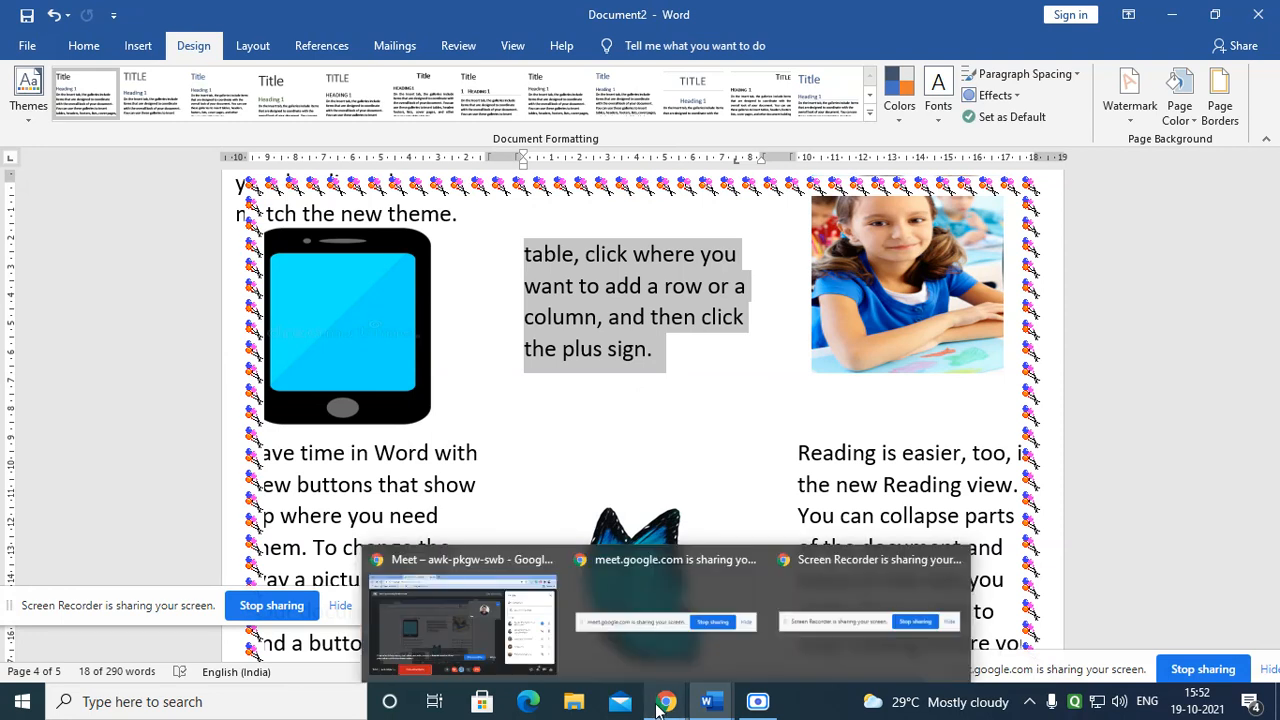
{"action": "left_click", "coordinate": [470, 651]}
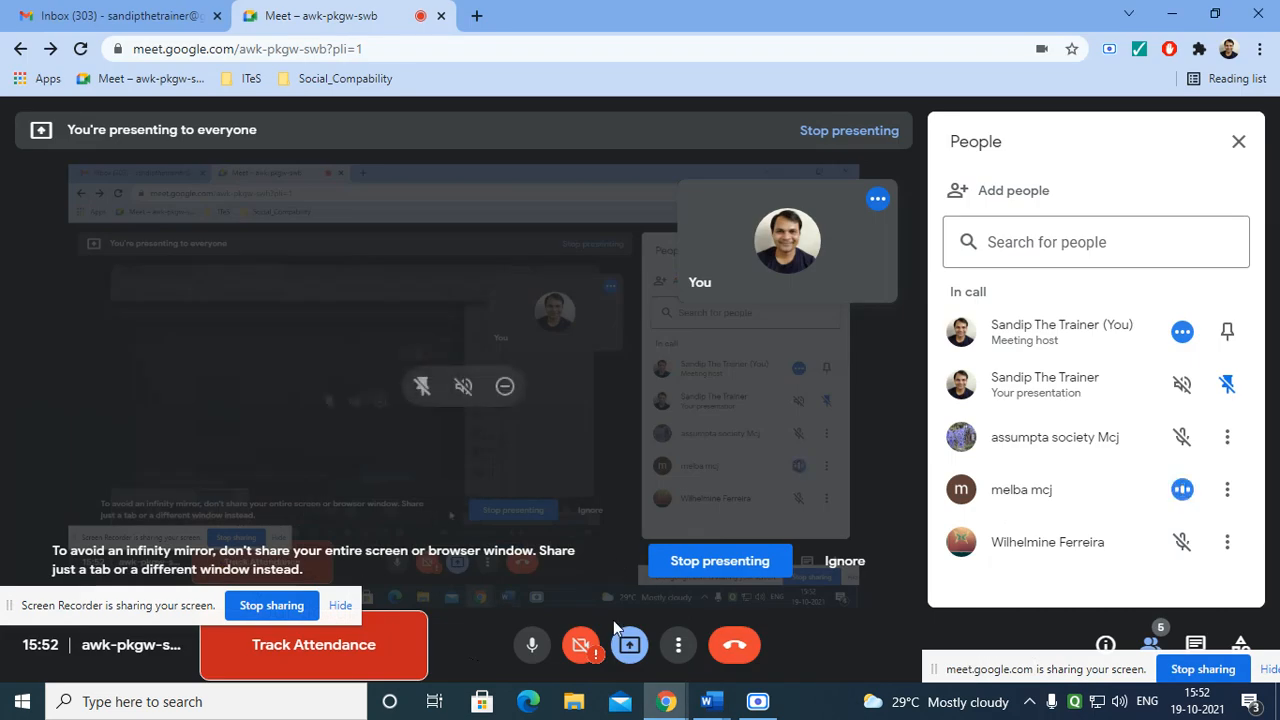
{"action": "mouse_move", "coordinate": [697, 683]}
{"action": "left_click", "coordinate": [779, 621]}
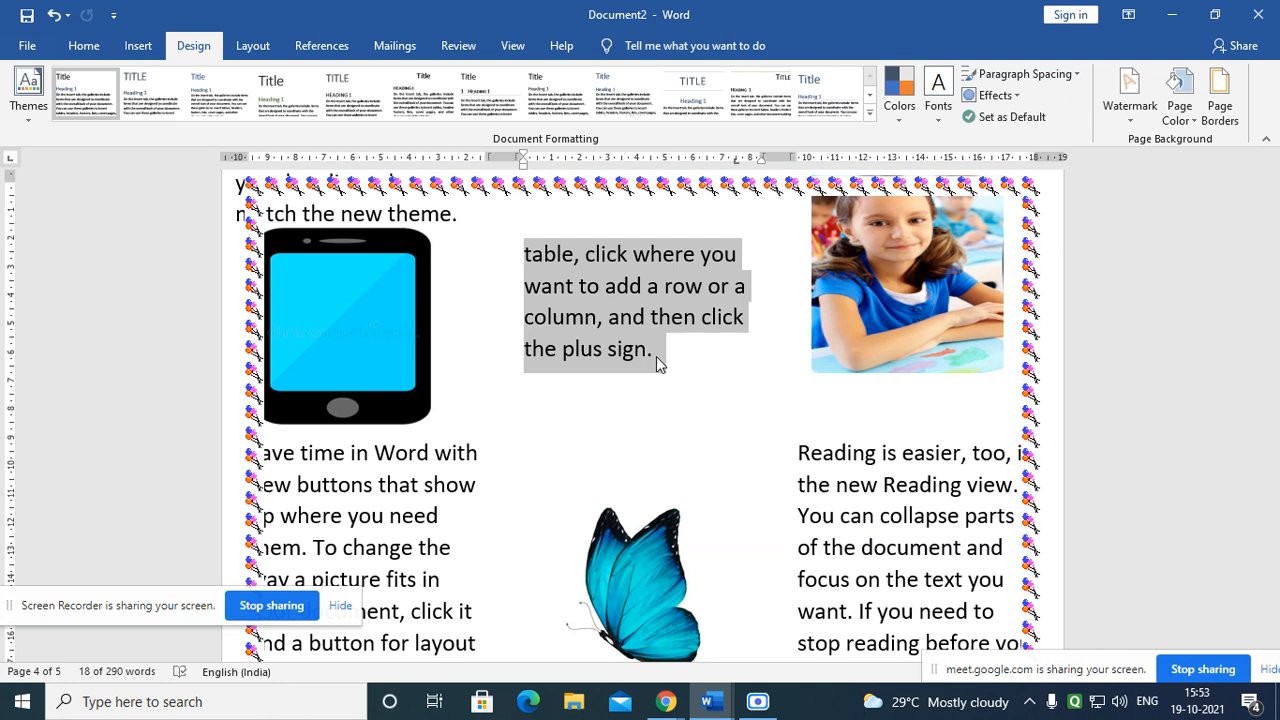
Step: Set the font colour of the selected middle-column passage to standard red and deselect it
{"action": "left_click", "coordinate": [84, 48]}
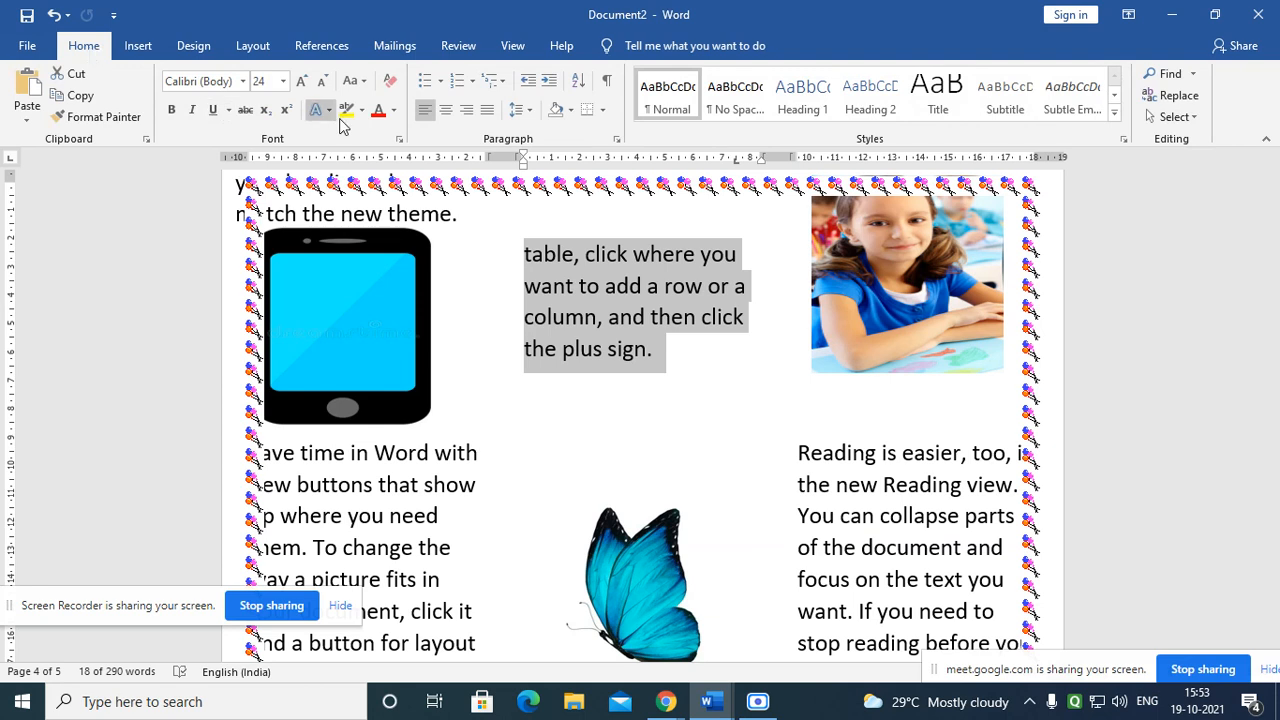
{"action": "left_click", "coordinate": [395, 111]}
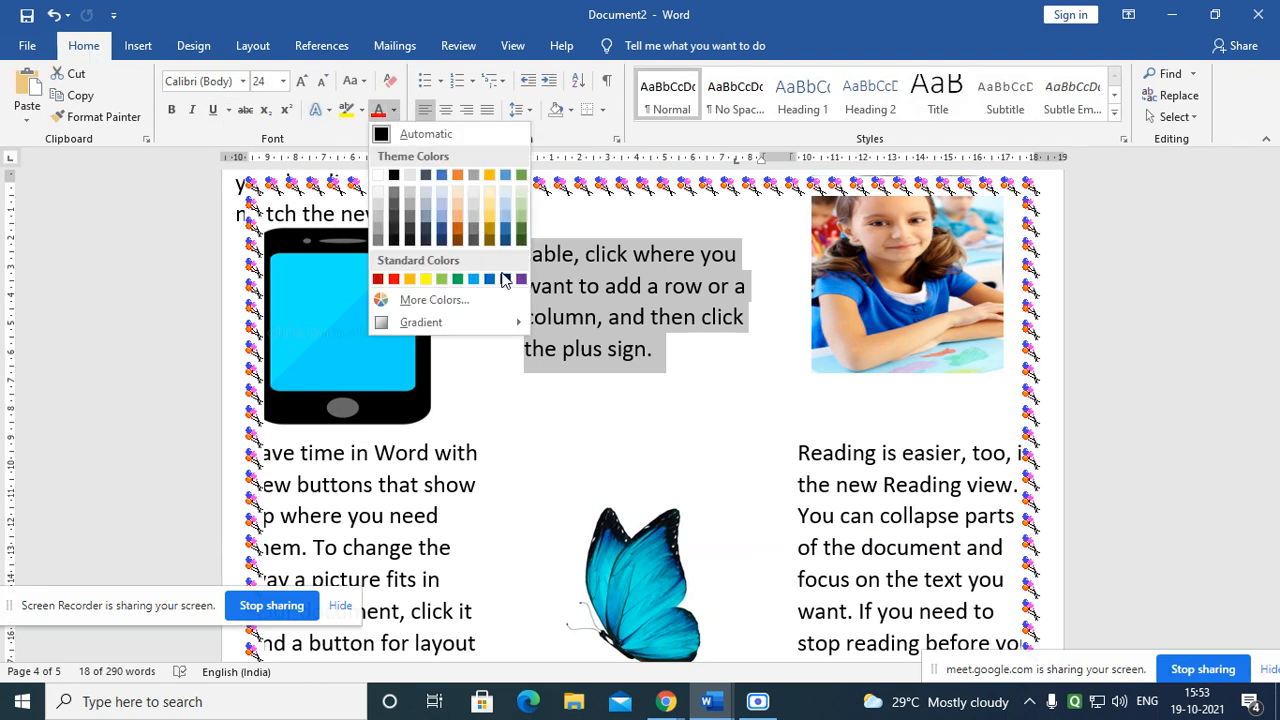
{"action": "left_click", "coordinate": [394, 279]}
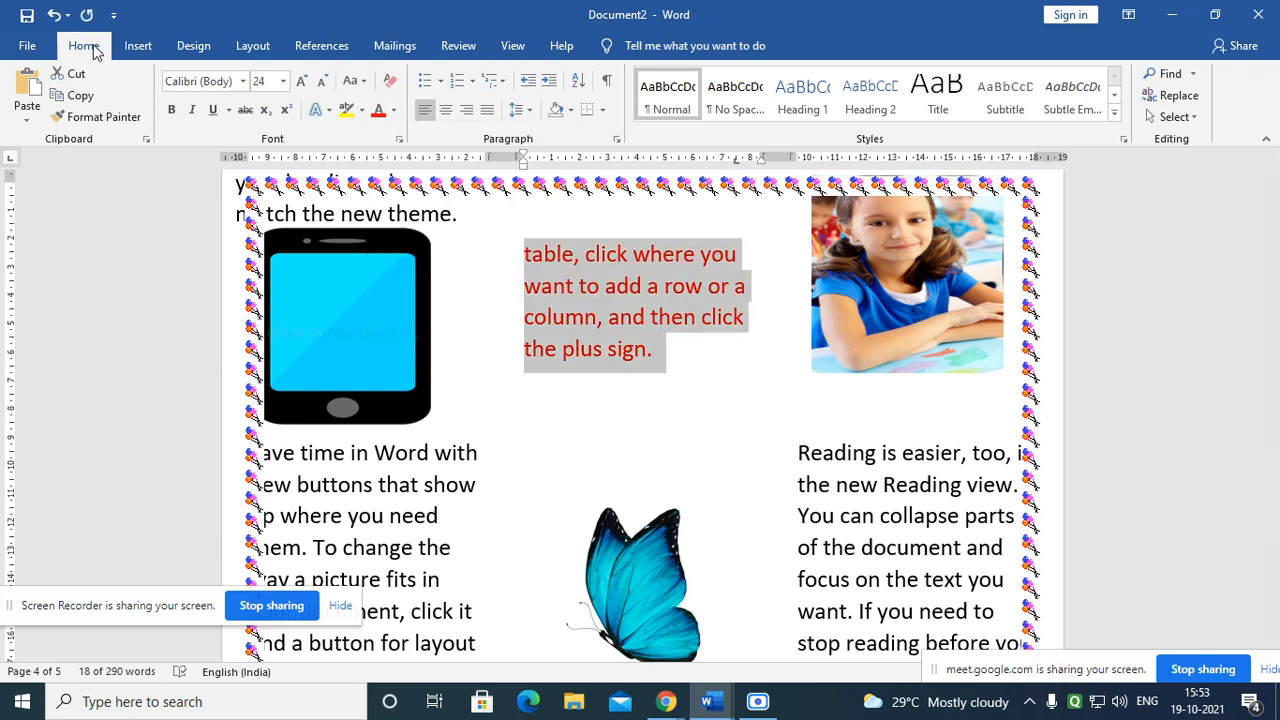
{"action": "left_click", "coordinate": [622, 383]}
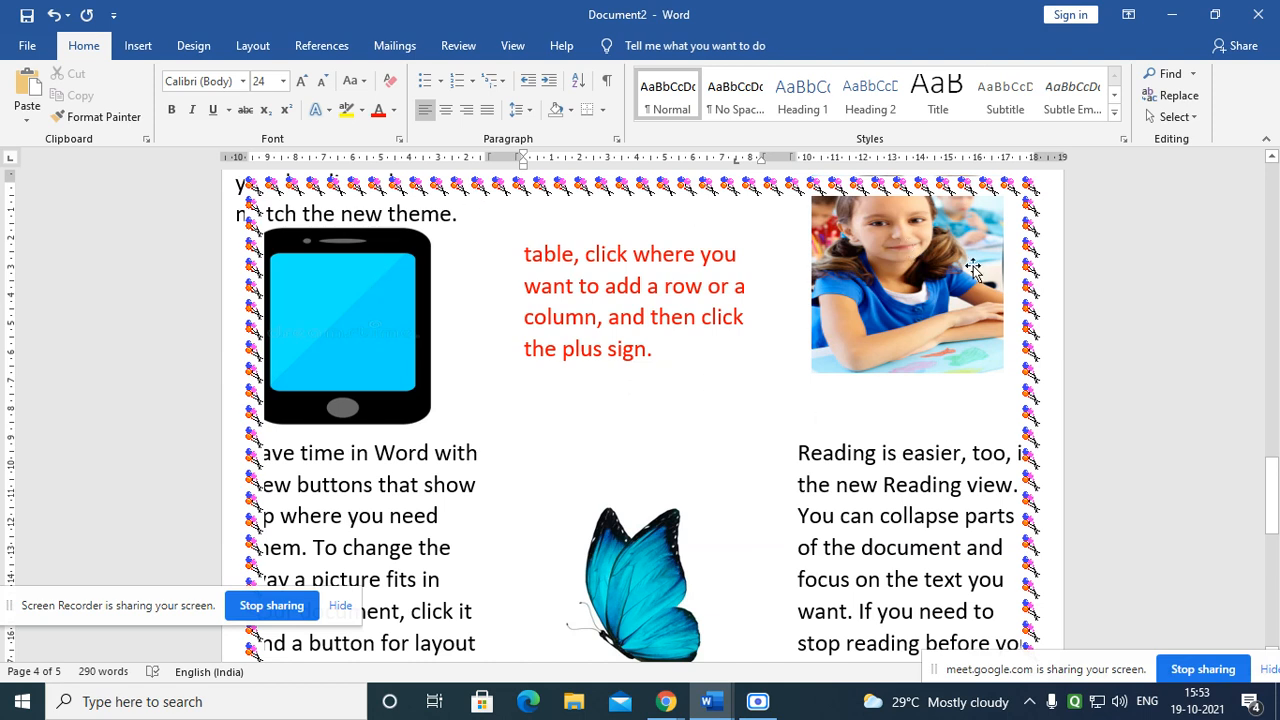
{"action": "left_click", "coordinate": [140, 46]}
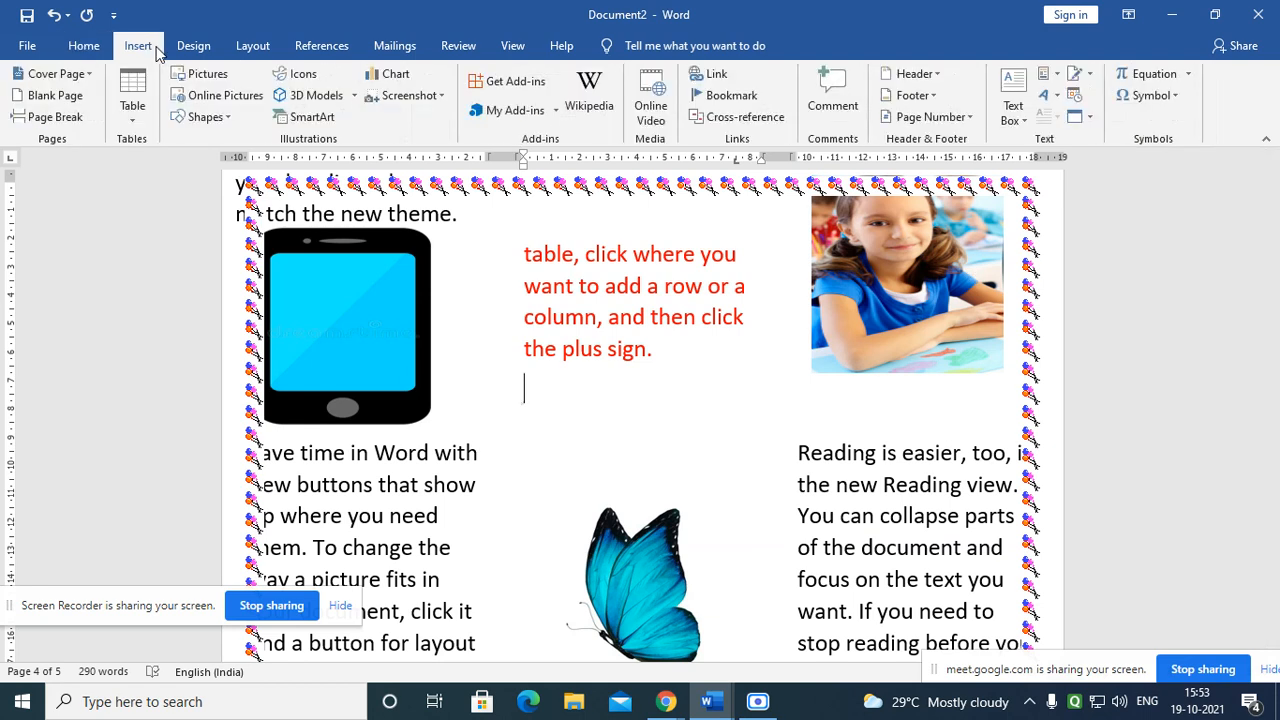
{"action": "left_click", "coordinate": [190, 46]}
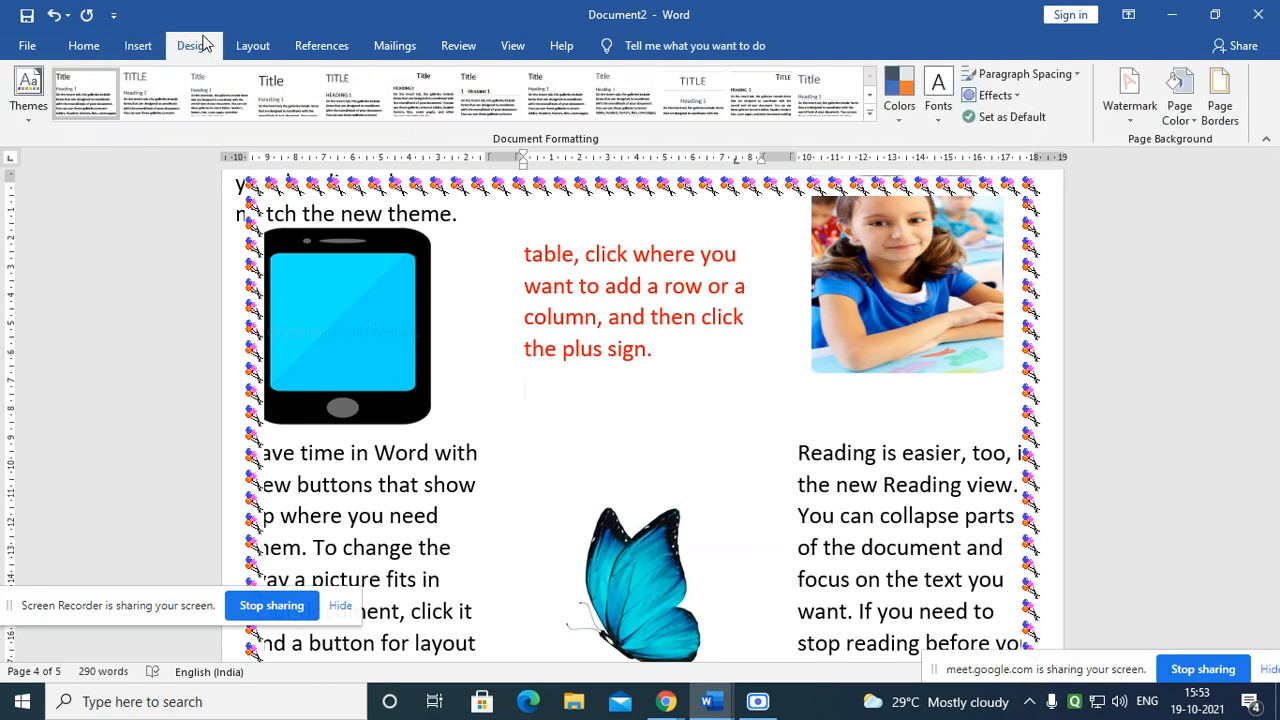
{"action": "left_click", "coordinate": [1134, 112]}
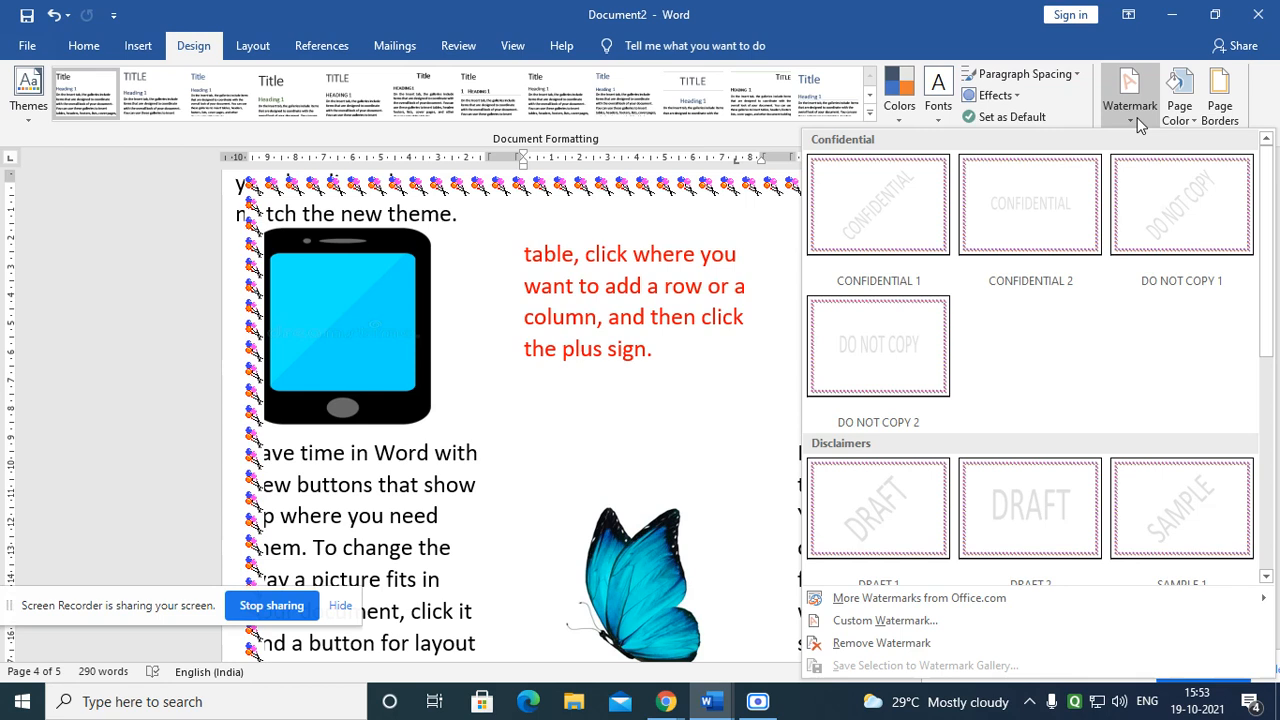
{"action": "left_click", "coordinate": [652, 372]}
Step: Add the CONFIDENTIAL 1 watermark to the document and check it across the pages
{"action": "scroll", "coordinate": [634, 391], "scroll_direction": "down", "scroll_amount": 3}
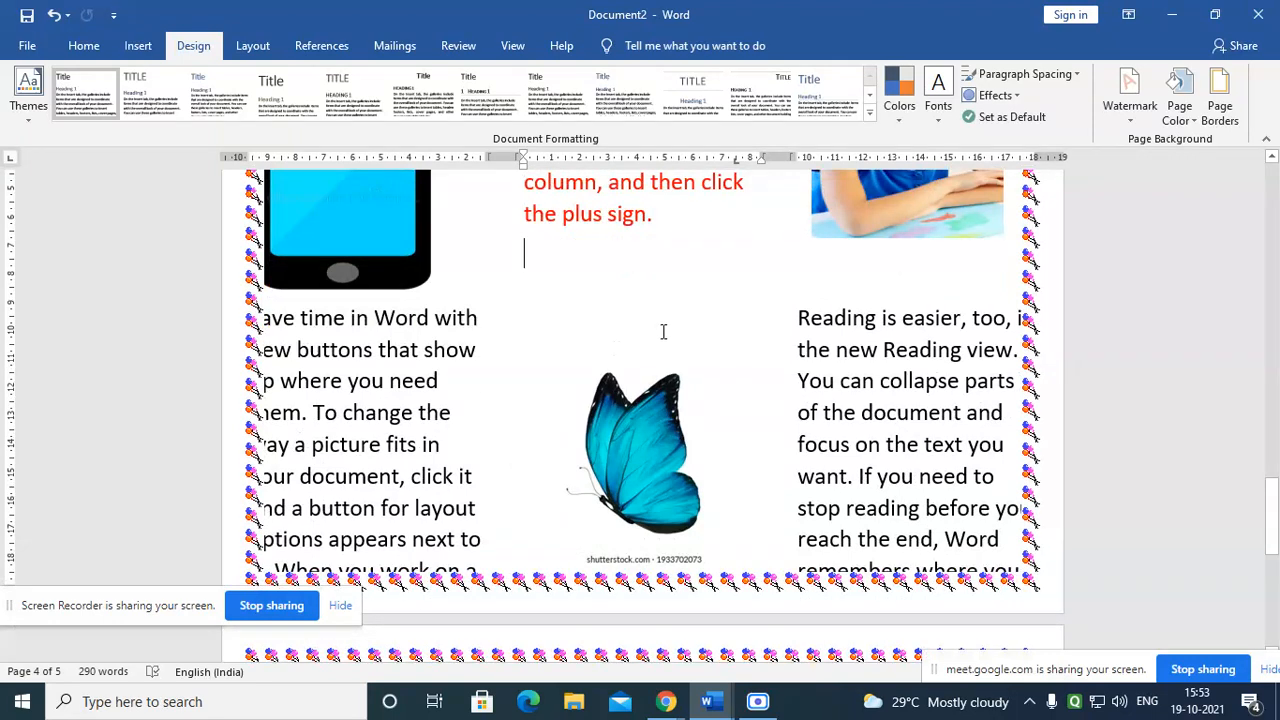
{"action": "scroll", "coordinate": [663, 331], "scroll_direction": "up", "scroll_amount": 1}
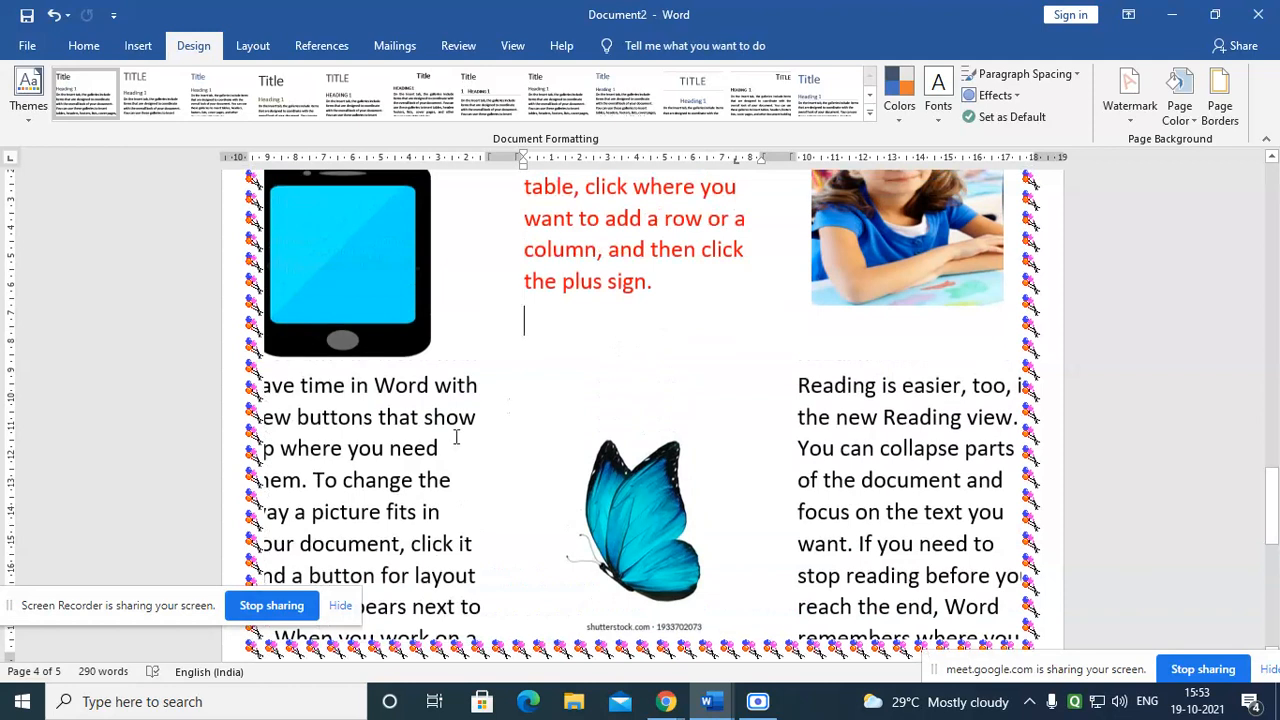
{"action": "scroll", "coordinate": [460, 445], "scroll_direction": "down", "scroll_amount": 4}
{"action": "scroll", "coordinate": [471, 438], "scroll_direction": "down", "scroll_amount": 4}
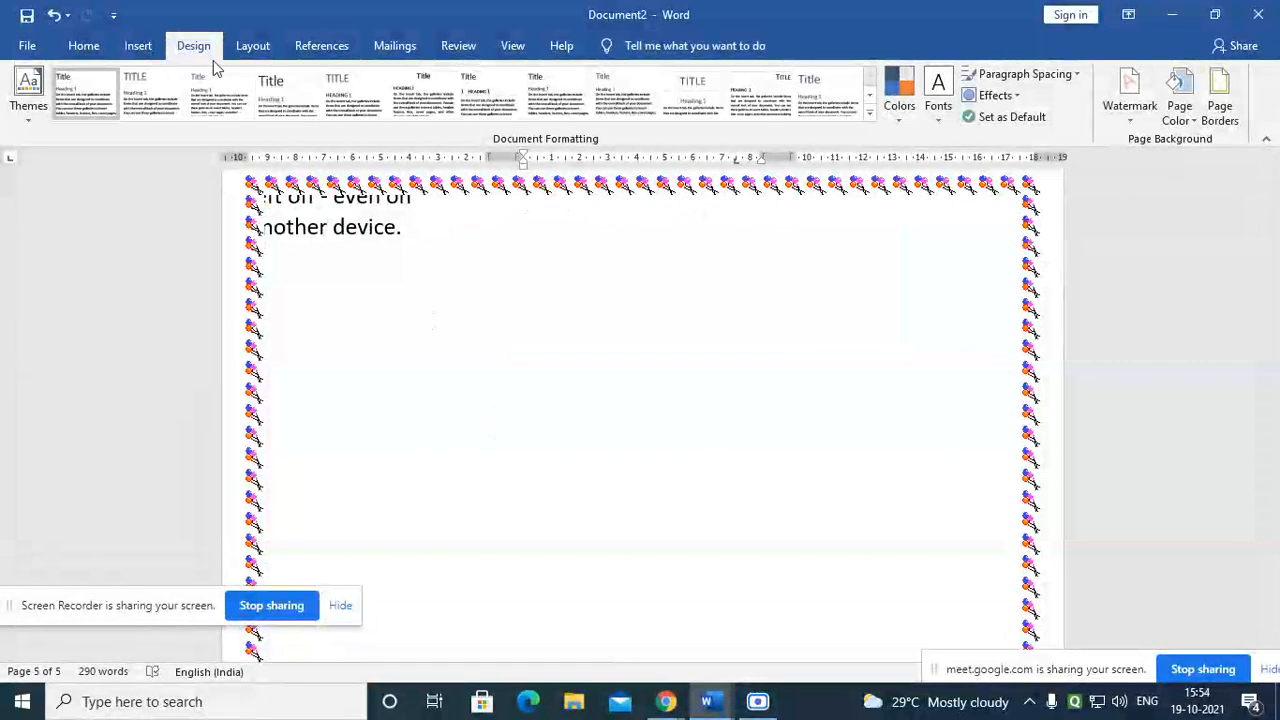
{"action": "left_click", "coordinate": [1131, 121]}
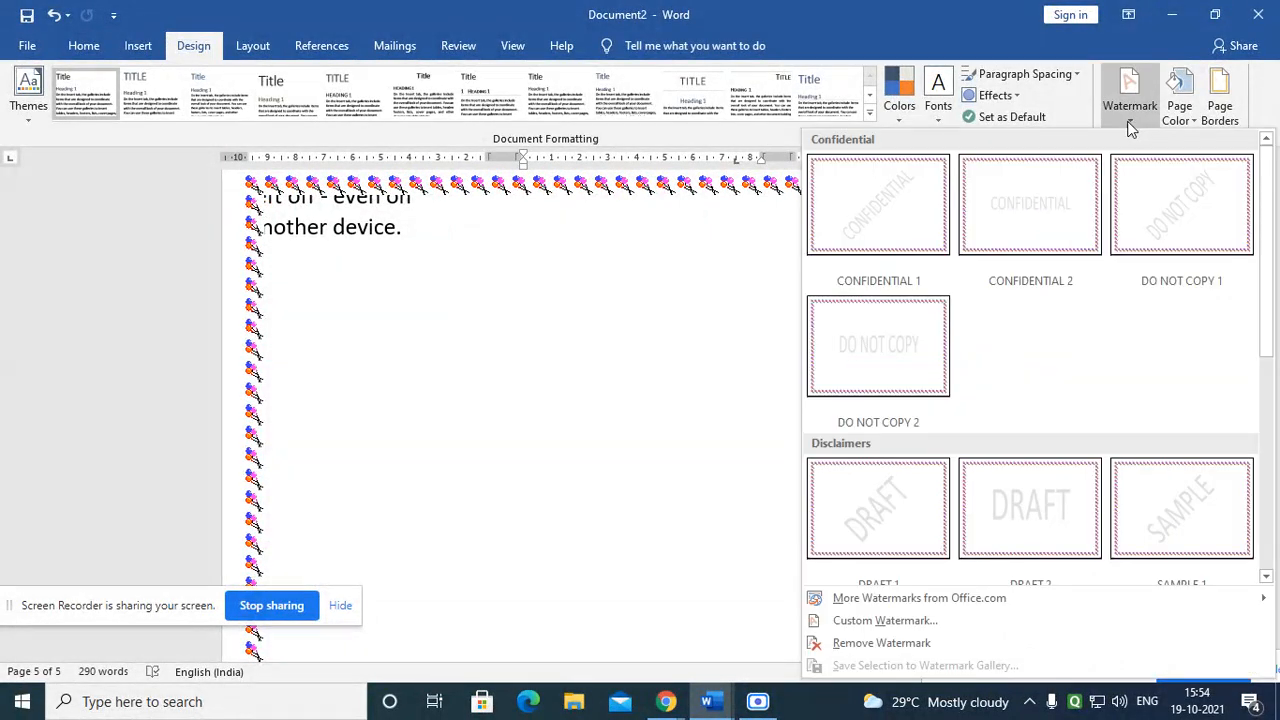
{"action": "left_click", "coordinate": [840, 232]}
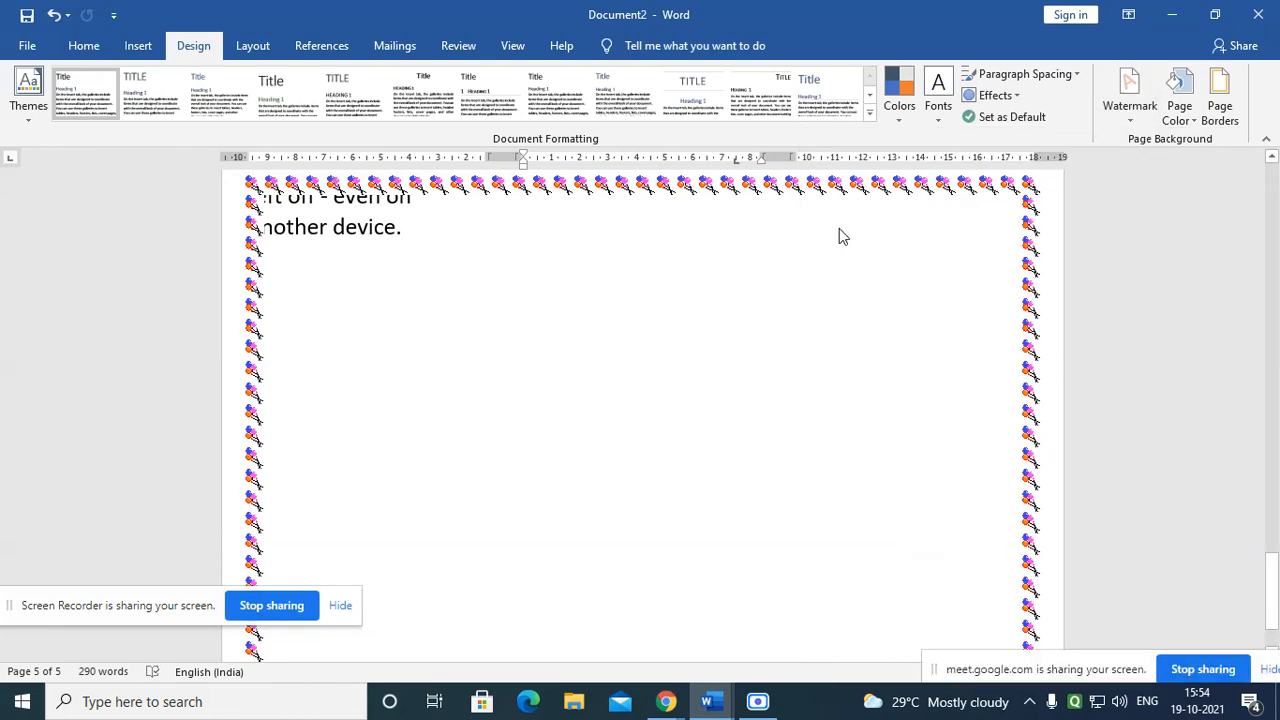
{"action": "scroll", "coordinate": [705, 440], "scroll_direction": "down", "scroll_amount": 2}
{"action": "scroll", "coordinate": [623, 449], "scroll_direction": "down", "scroll_amount": 8, "text": "ctrl"}
{"action": "scroll", "coordinate": [680, 490], "scroll_direction": "up", "scroll_amount": 3}
{"action": "scroll", "coordinate": [660, 470], "scroll_direction": "up", "scroll_amount": 12}
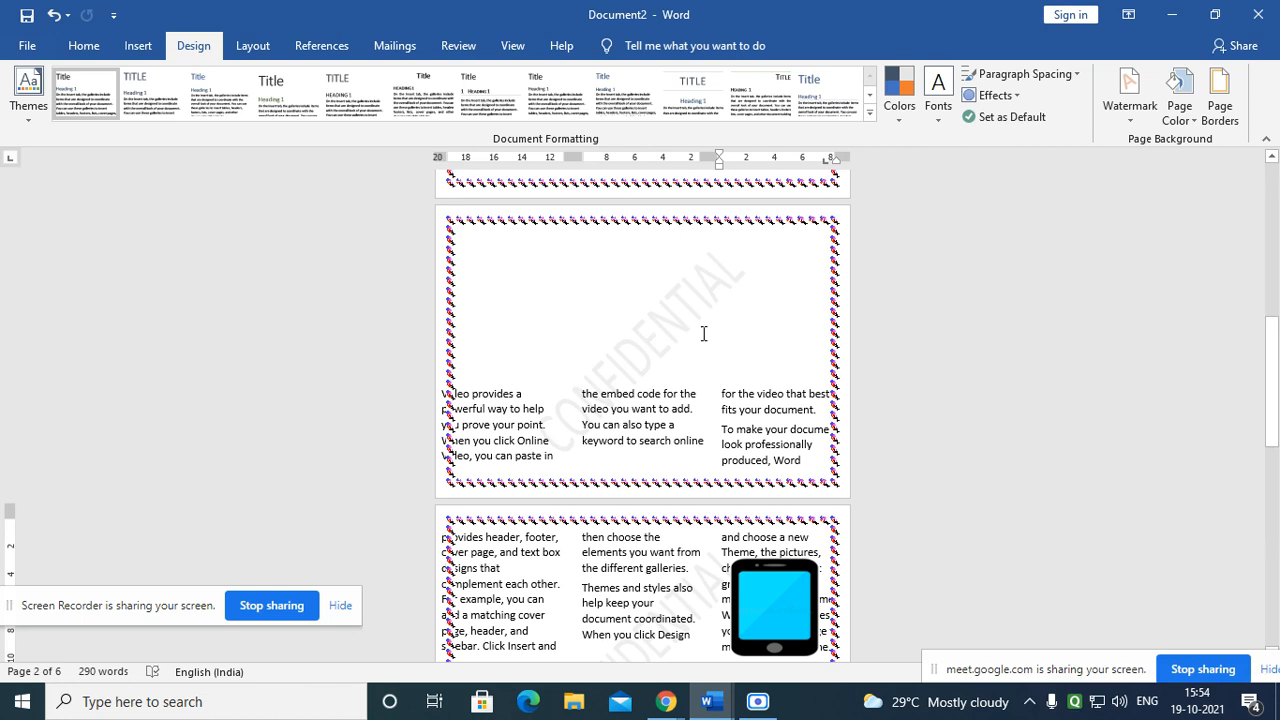
{"action": "scroll", "coordinate": [653, 349], "scroll_direction": "down", "scroll_amount": 4}
{"action": "scroll", "coordinate": [655, 360], "scroll_direction": "up", "scroll_amount": 9}
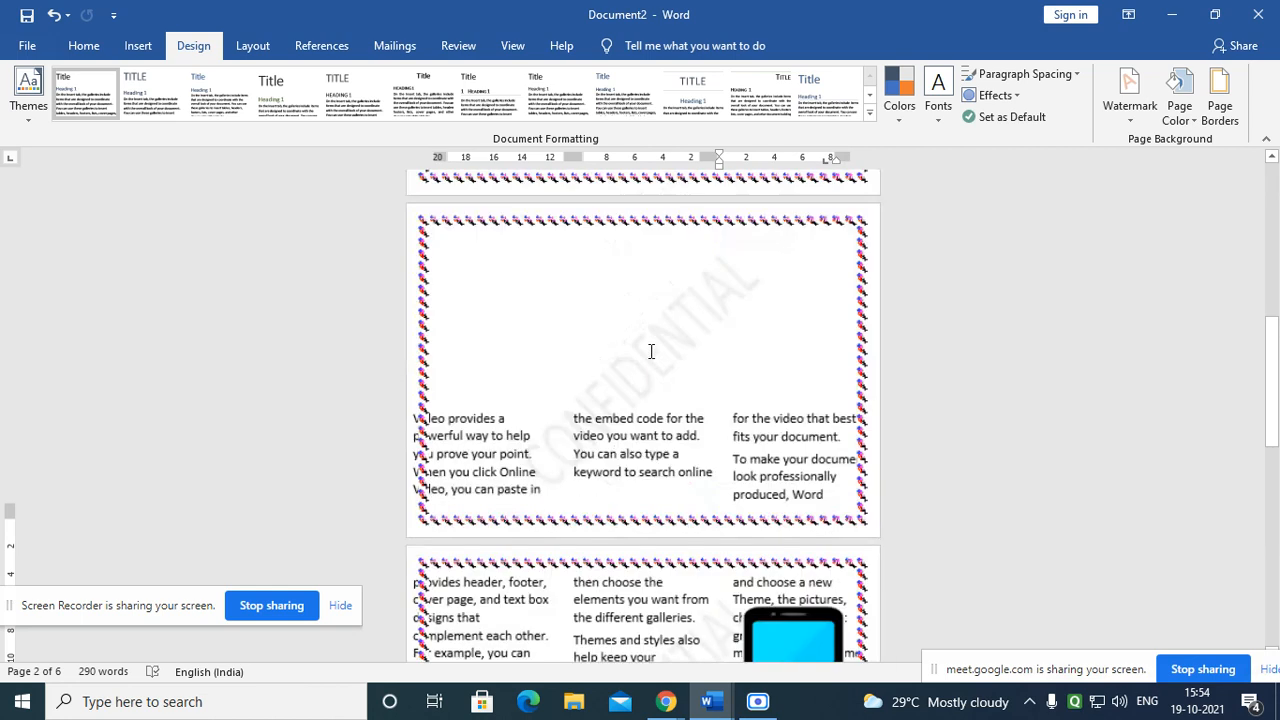
{"action": "scroll", "coordinate": [662, 386], "scroll_direction": "up", "scroll_amount": 3}
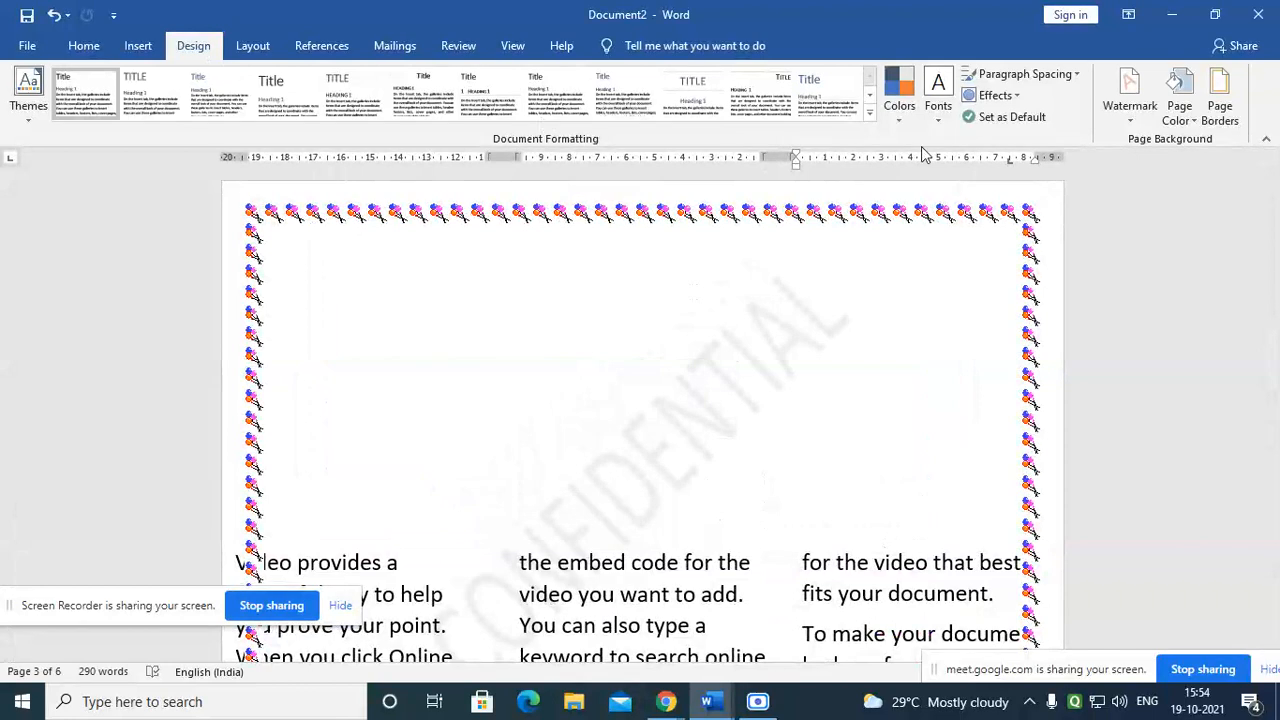
Step: Replace the watermark with the custom text "Society of Christ Jesus" in diagonal layout and uncover the page to check it
{"action": "left_click", "coordinate": [1135, 125]}
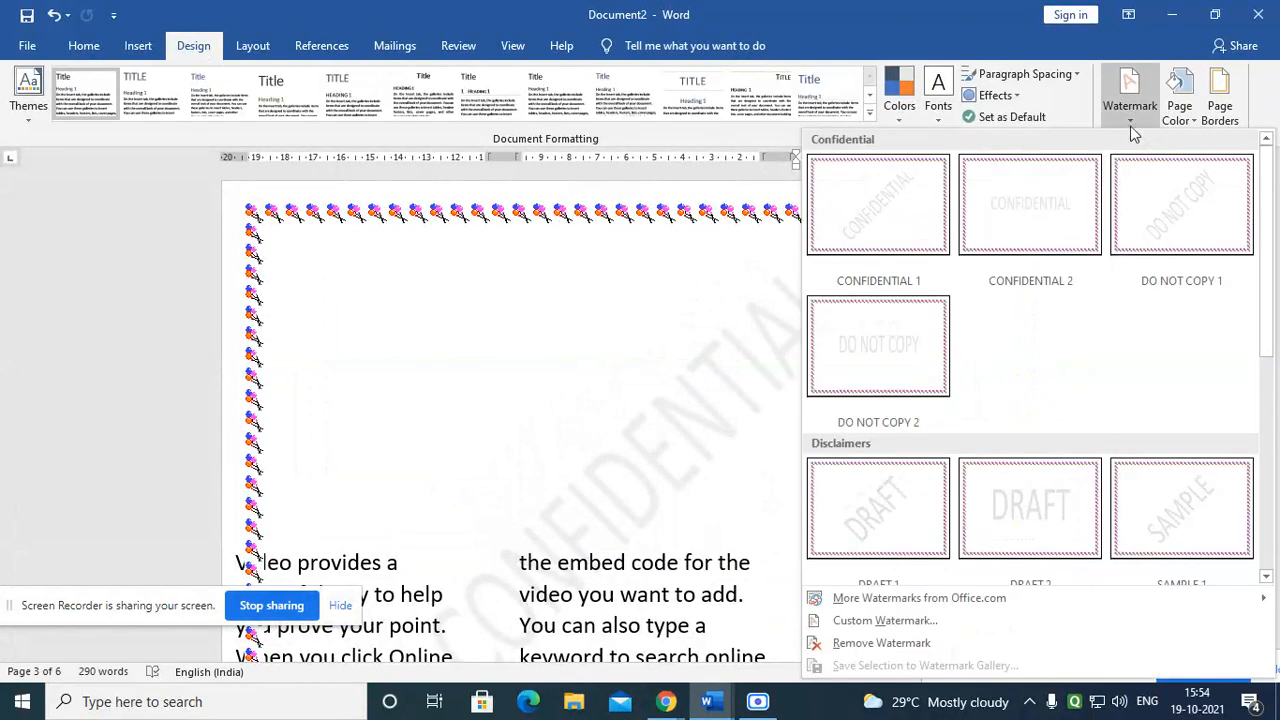
{"action": "left_click", "coordinate": [890, 621]}
{"action": "left_click_drag", "start_coordinate": [301, 161], "coordinate": [713, 228]}
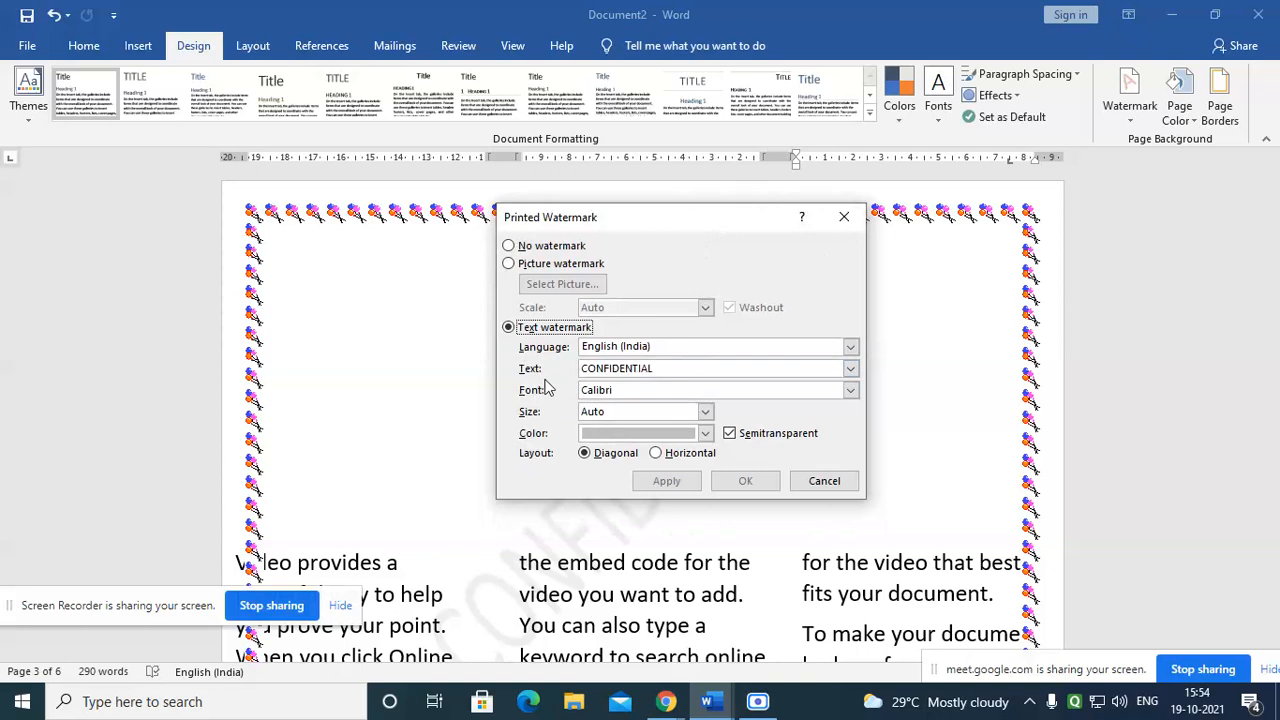
{"action": "left_click_drag", "start_coordinate": [676, 369], "coordinate": [521, 362]}
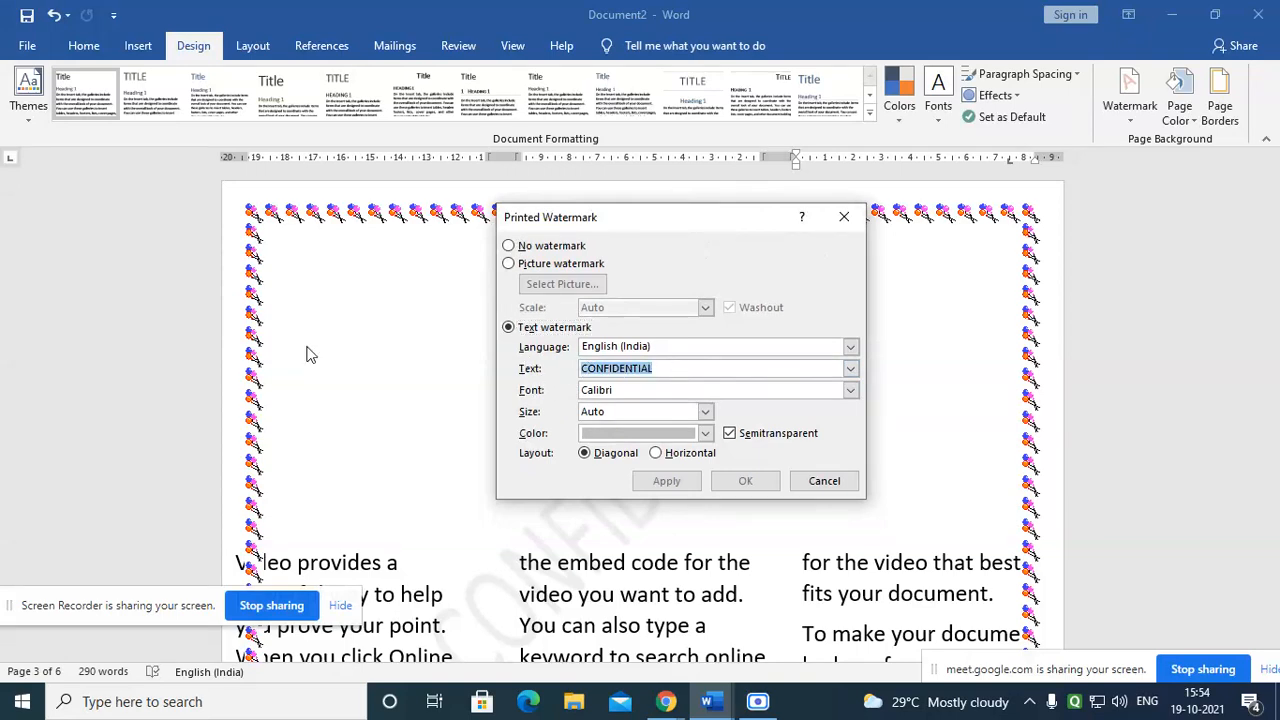
{"action": "type", "text": "Society of Christ Jesus"}
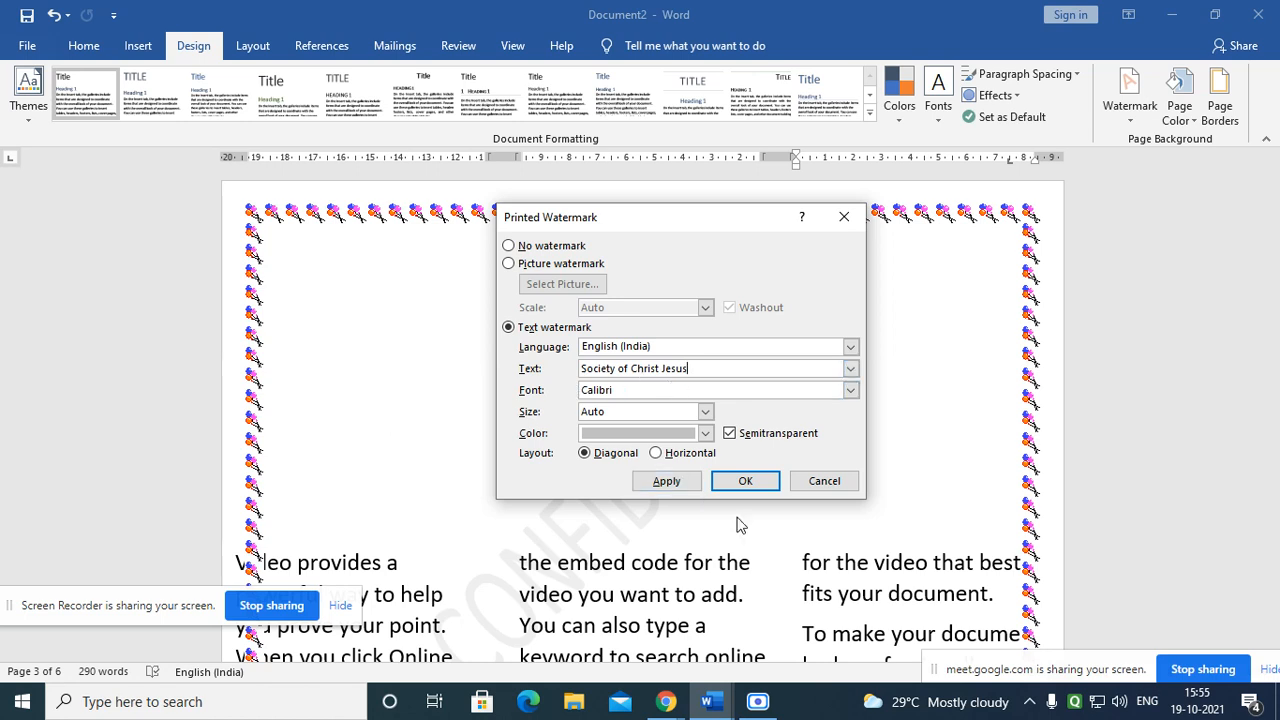
{"action": "left_click", "coordinate": [668, 481]}
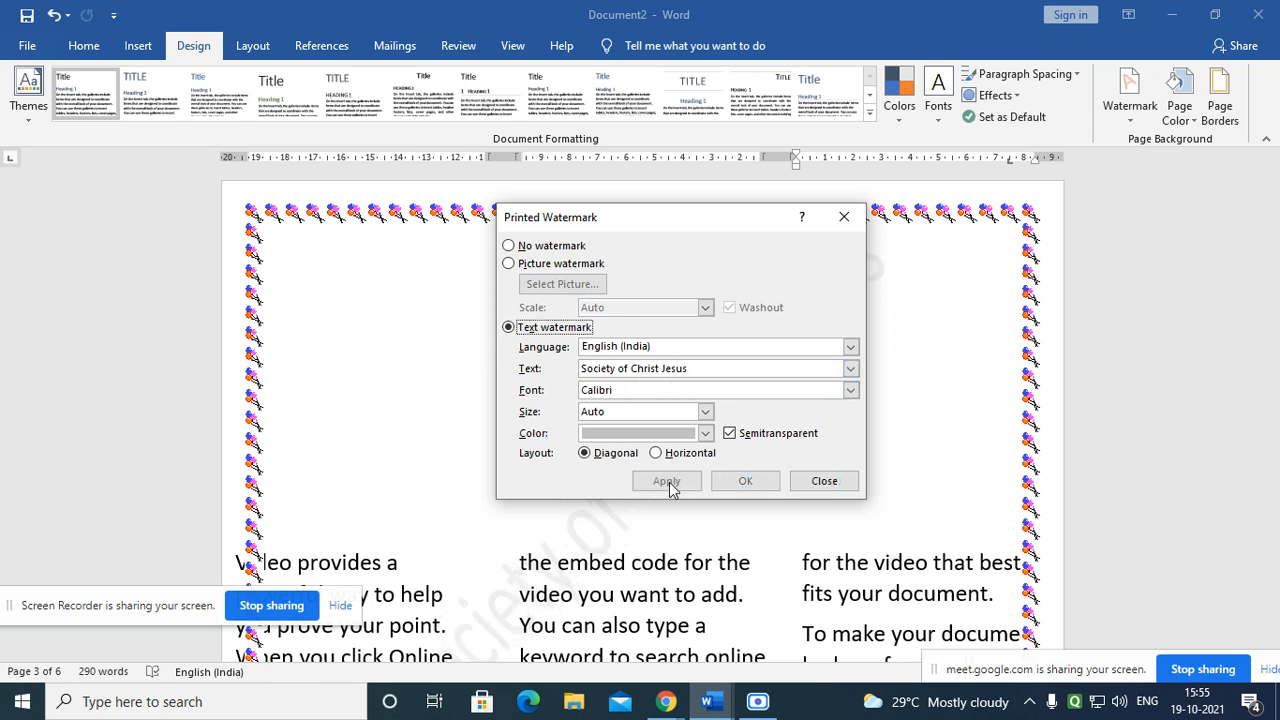
{"action": "left_click_drag", "start_coordinate": [592, 222], "coordinate": [132, 175]}
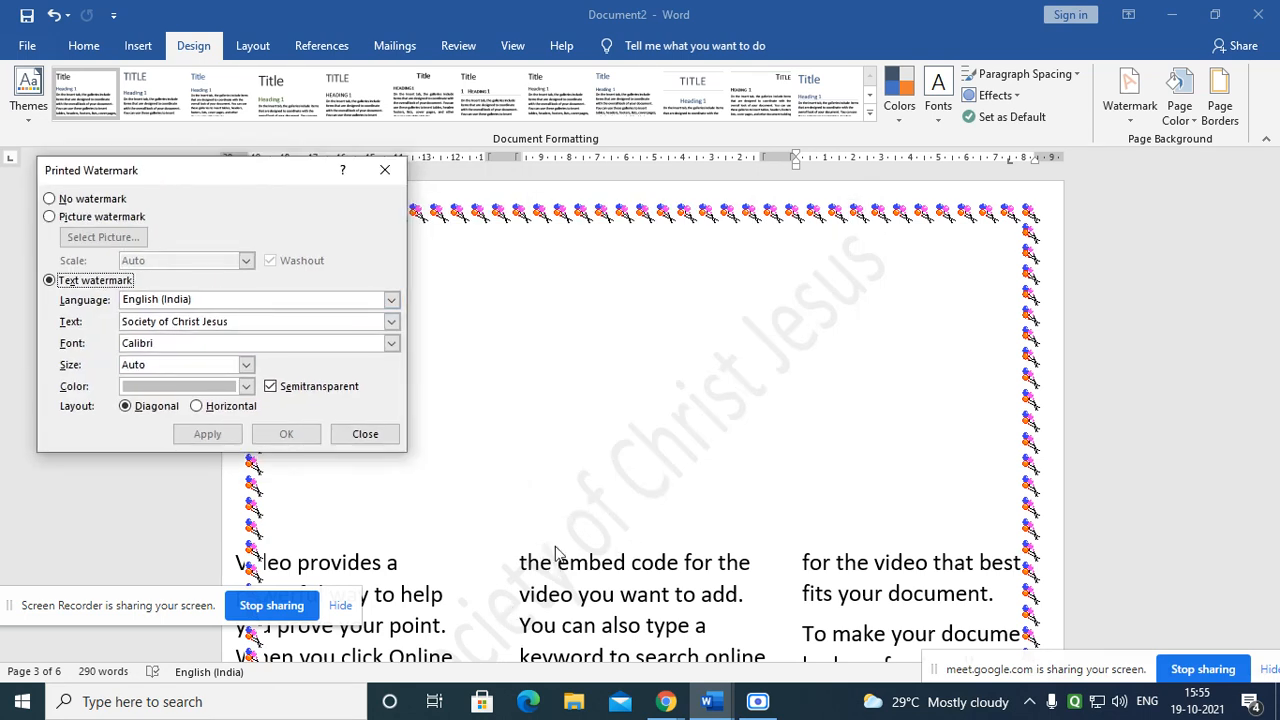
Step: Try the horizontal layout for the text watermark and return it to diagonal
{"action": "left_click", "coordinate": [197, 406]}
{"action": "left_click", "coordinate": [207, 434]}
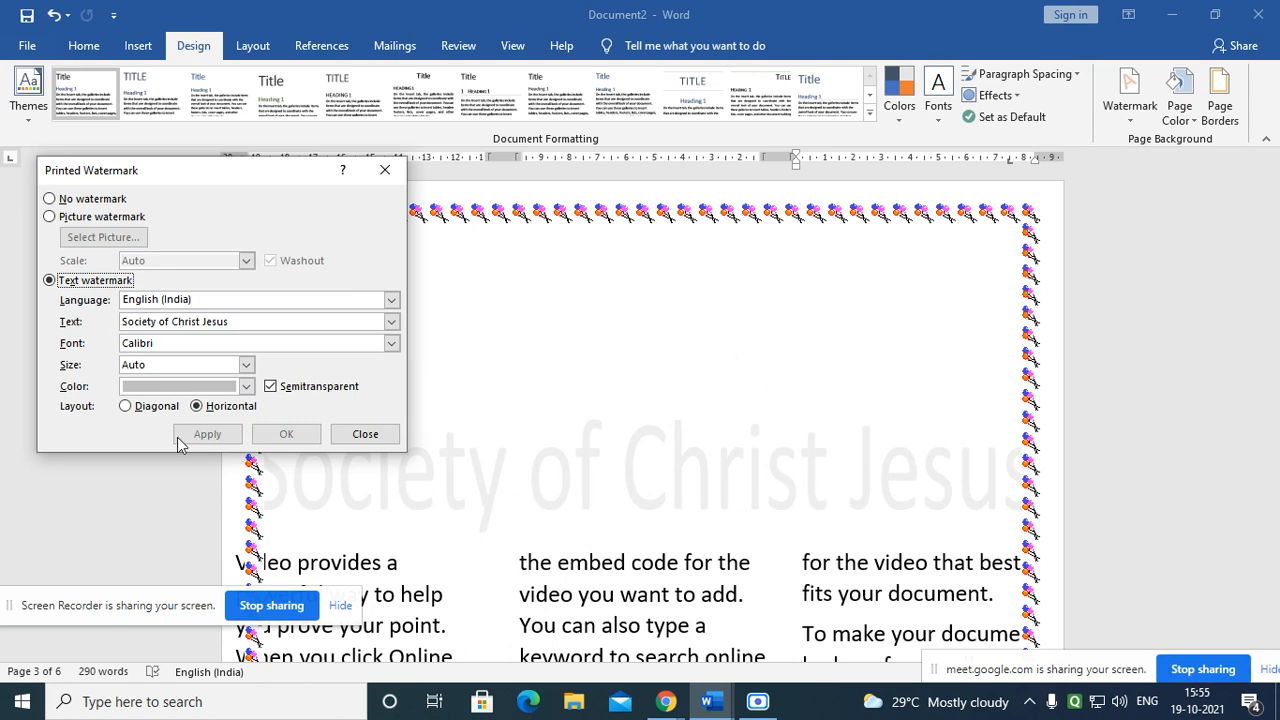
{"action": "left_click", "coordinate": [145, 405]}
{"action": "left_click", "coordinate": [203, 436]}
Step: Change the text watermark's colour to dark orange, close the watermark settings and review it on all pages
{"action": "left_click", "coordinate": [246, 386]}
{"action": "left_click", "coordinate": [209, 506]}
{"action": "left_click", "coordinate": [206, 435]}
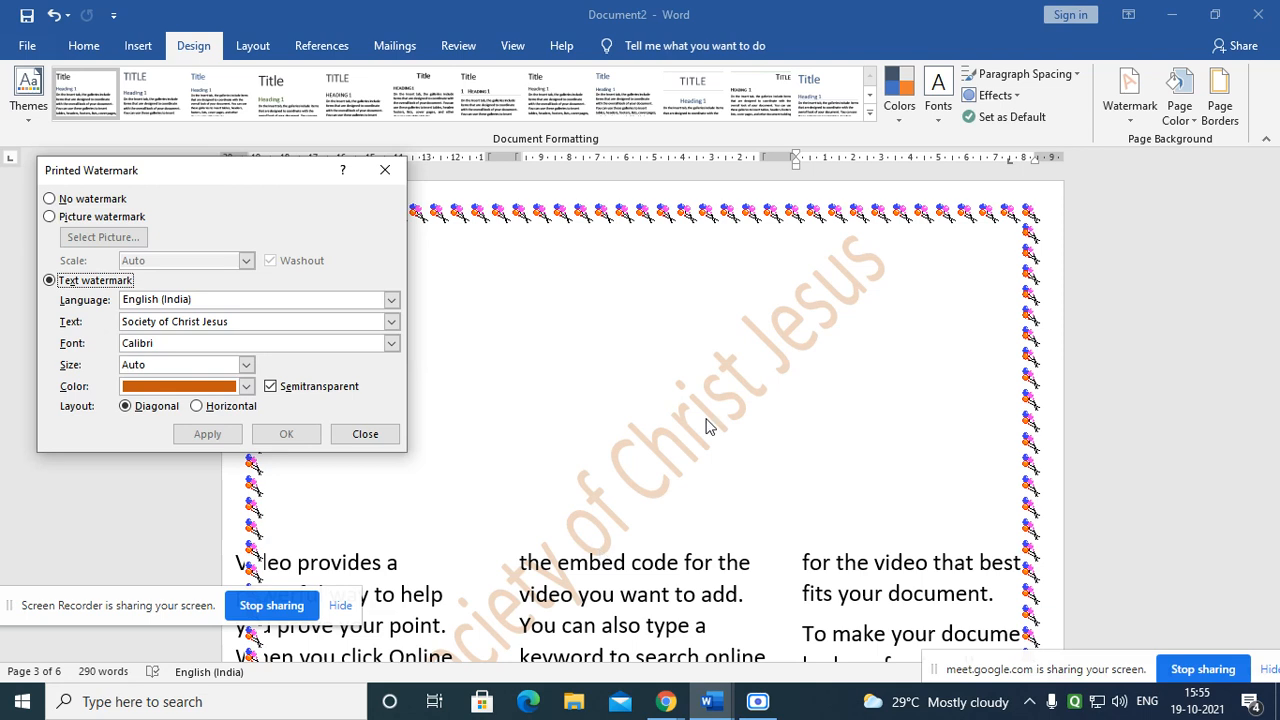
{"action": "left_click", "coordinate": [366, 440]}
{"action": "scroll", "coordinate": [588, 500], "scroll_direction": "down", "scroll_amount": 5}
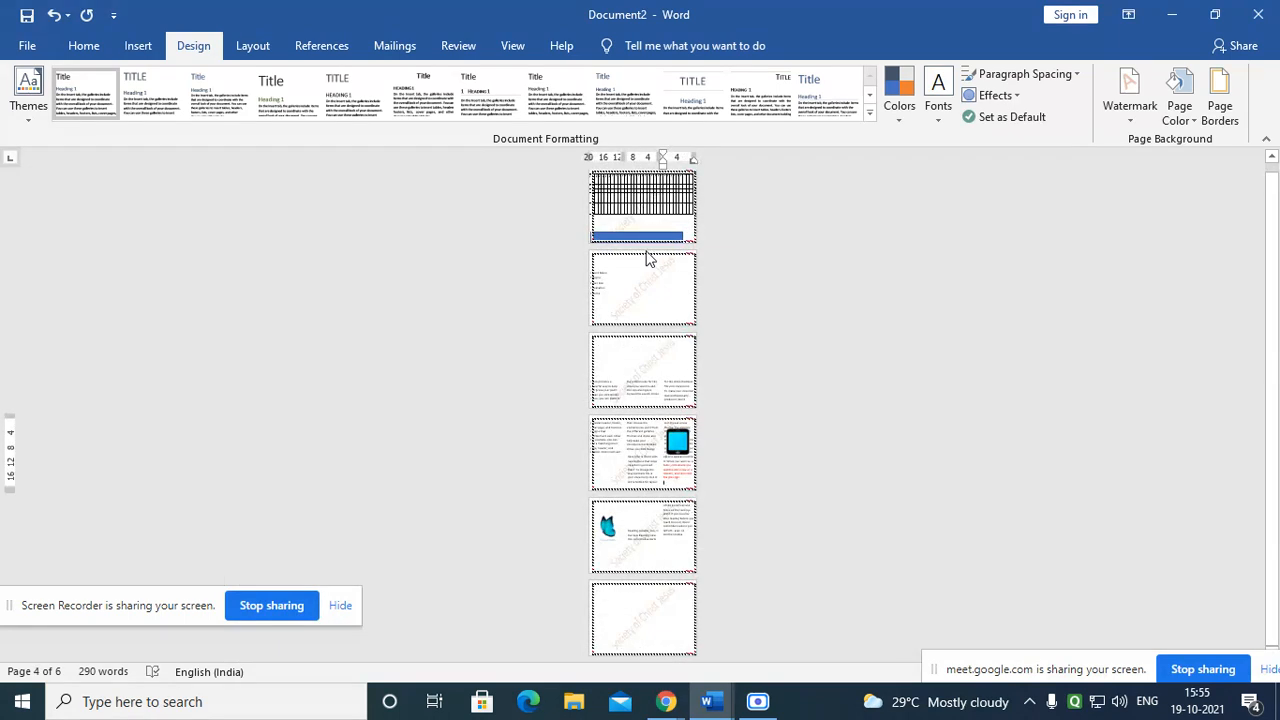
{"action": "scroll", "coordinate": [646, 348], "scroll_direction": "up", "scroll_amount": 1}
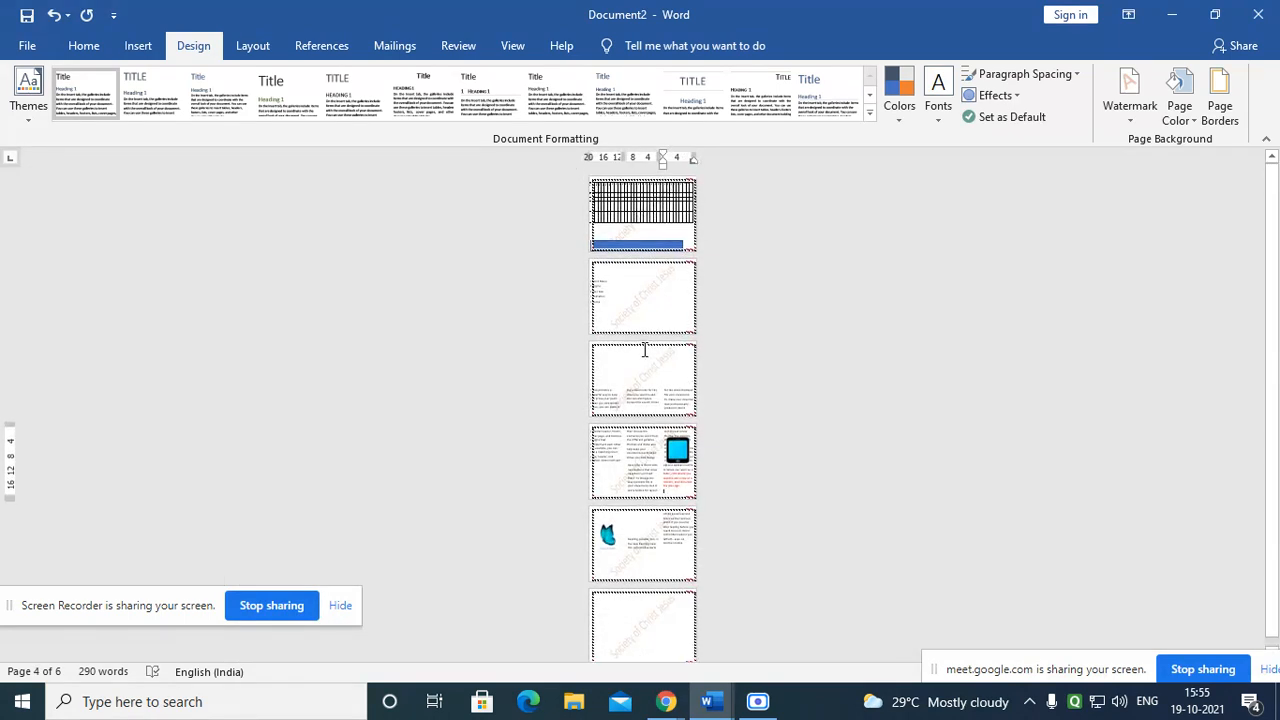
{"action": "scroll", "coordinate": [654, 357], "scroll_direction": "up", "scroll_amount": 6}
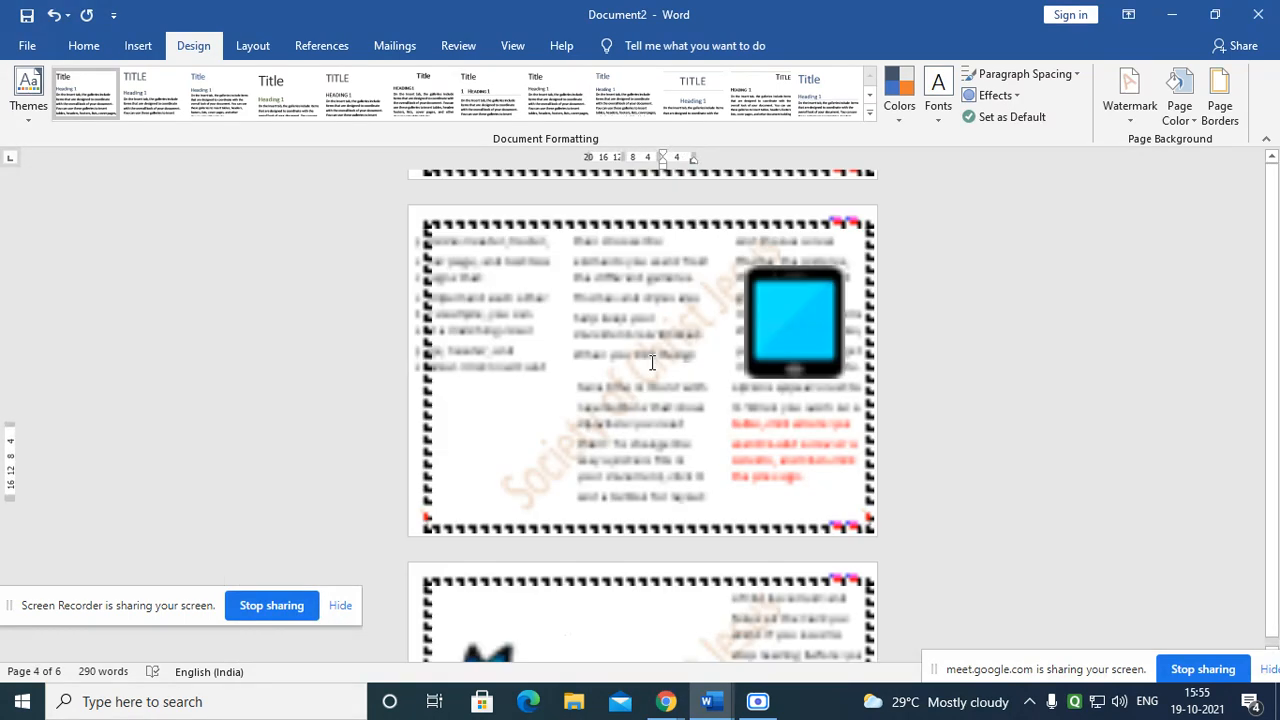
Step: Examine the "Society of Christ Jesus" text watermark up close and on the following pages through to the last page
{"action": "scroll", "coordinate": [636, 428], "scroll_direction": "down", "scroll_amount": 1}
{"action": "scroll", "coordinate": [600, 422], "scroll_direction": "up", "scroll_amount": 5}
{"action": "scroll", "coordinate": [597, 420], "scroll_direction": "down", "scroll_amount": 1}
{"action": "scroll", "coordinate": [500, 414], "scroll_direction": "up", "scroll_amount": 3}
{"action": "scroll", "coordinate": [497, 410], "scroll_direction": "up", "scroll_amount": 1}
{"action": "scroll", "coordinate": [497, 410], "scroll_direction": "down", "scroll_amount": 3}
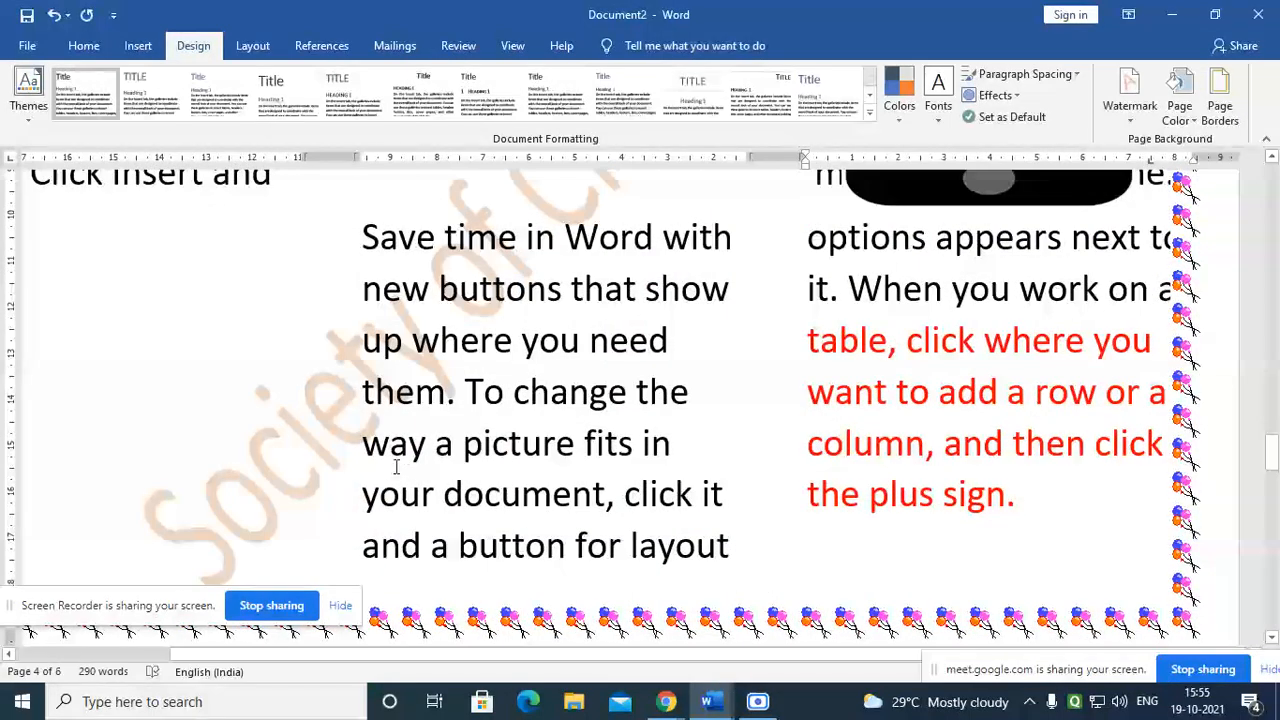
{"action": "scroll", "coordinate": [380, 390], "scroll_direction": "up", "scroll_amount": 1}
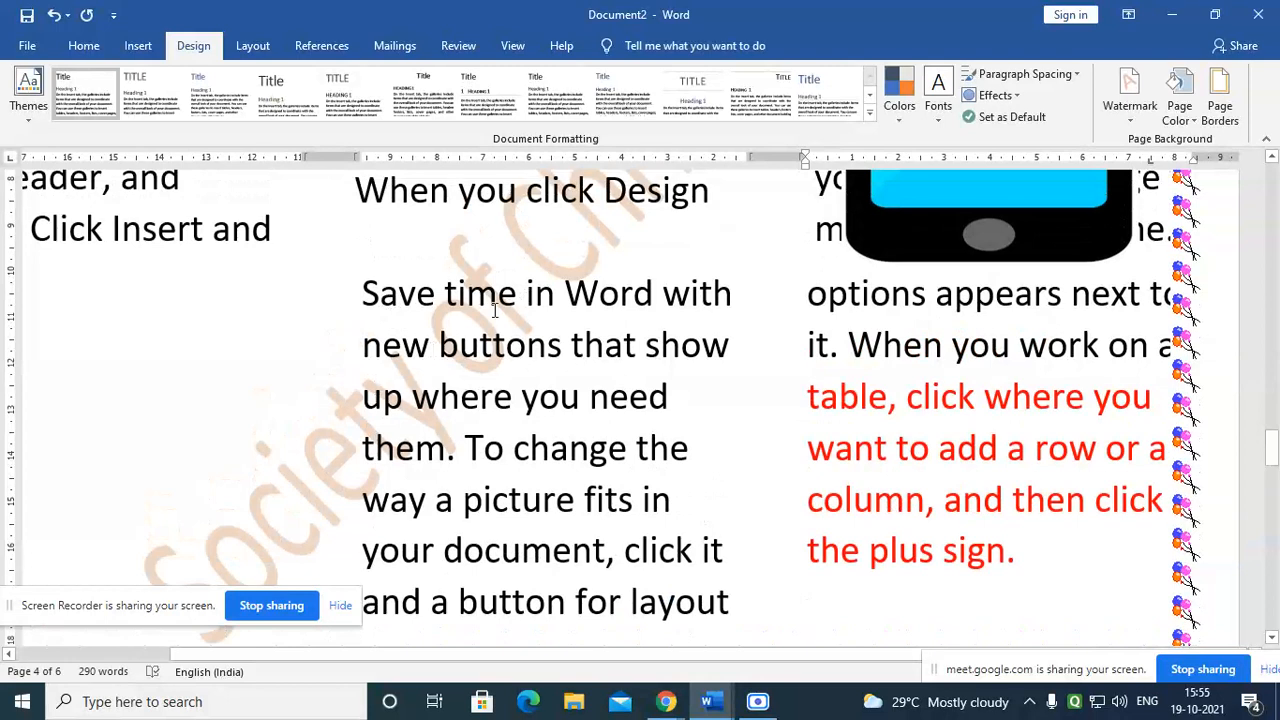
{"action": "scroll", "coordinate": [257, 512], "scroll_direction": "down", "scroll_amount": 3}
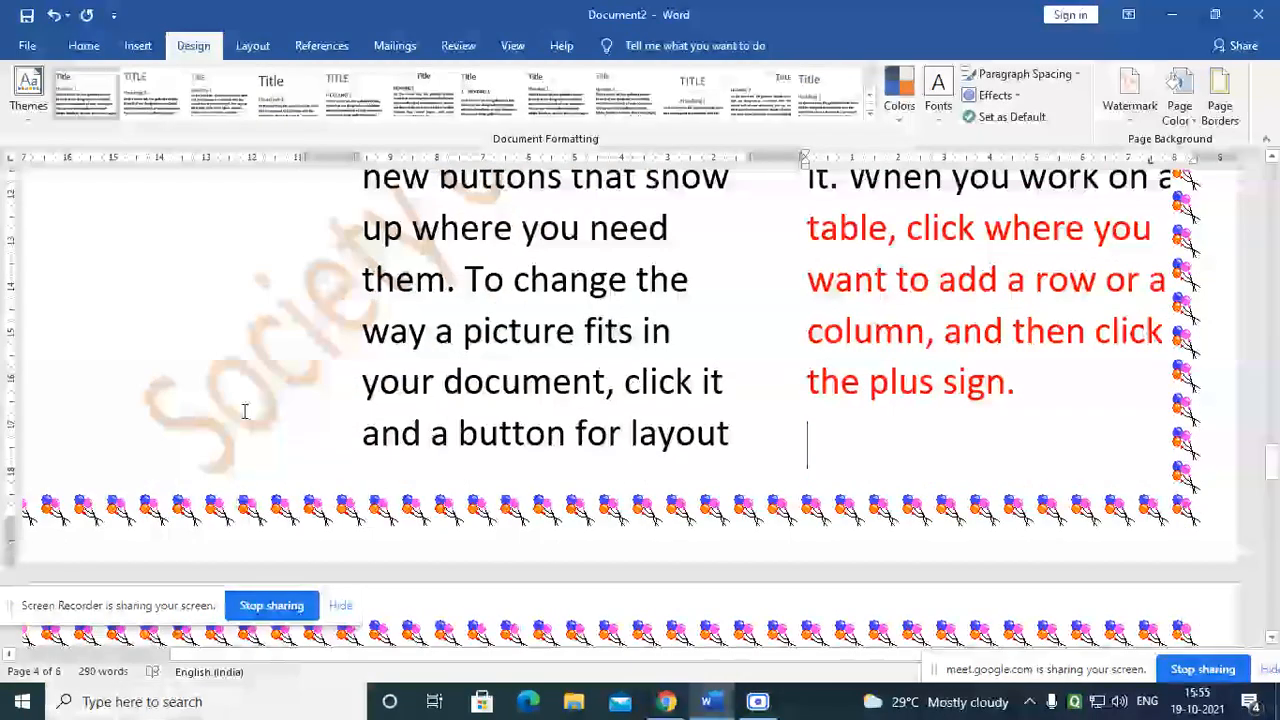
{"action": "scroll", "coordinate": [290, 432], "scroll_direction": "up", "scroll_amount": 11}
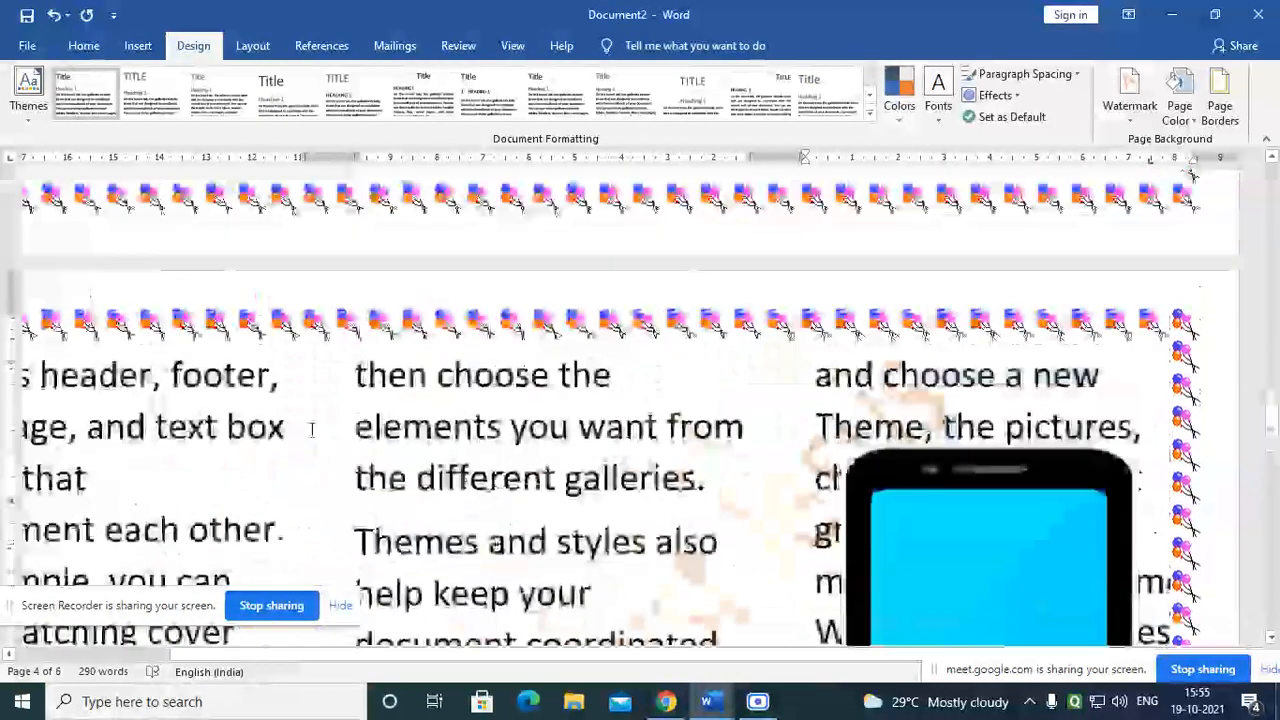
{"action": "scroll", "coordinate": [310, 432], "scroll_direction": "down", "scroll_amount": 15}
{"action": "scroll", "coordinate": [307, 434], "scroll_direction": "down", "scroll_amount": 15}
{"action": "scroll", "coordinate": [306, 434], "scroll_direction": "down", "scroll_amount": 4}
{"action": "scroll", "coordinate": [559, 463], "scroll_direction": "down", "scroll_amount": 3}
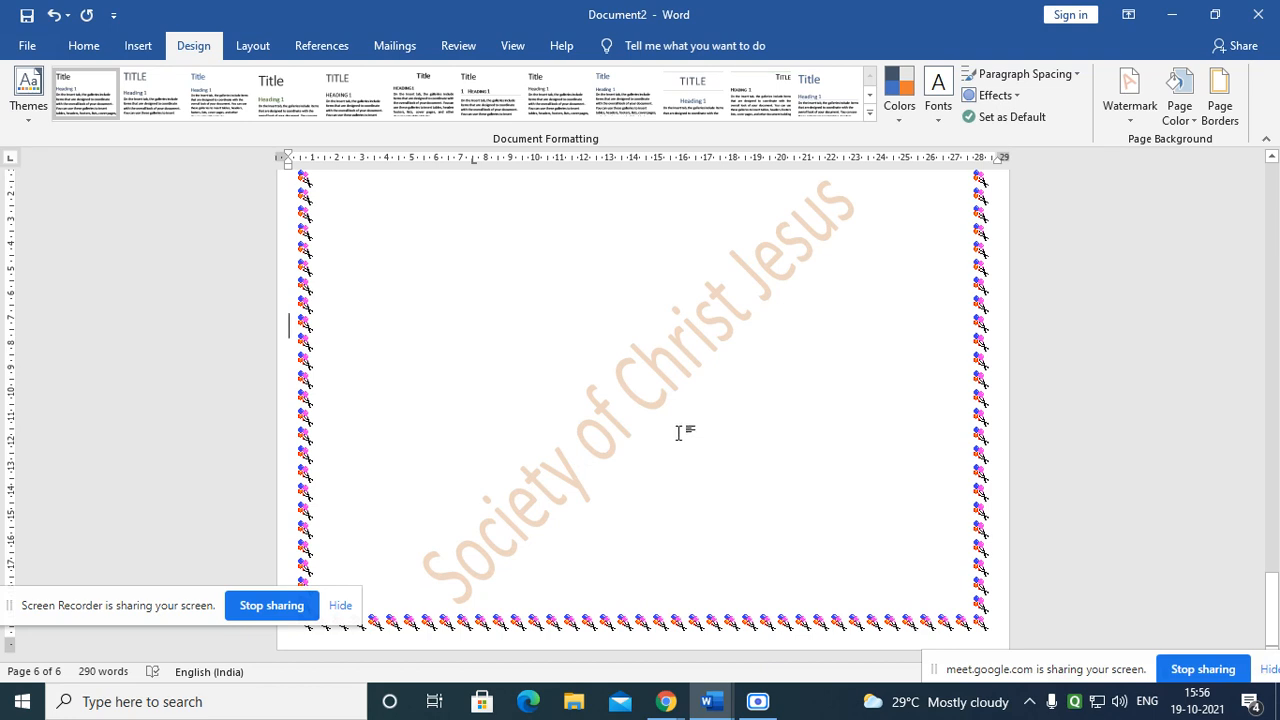
{"action": "scroll", "coordinate": [621, 420], "scroll_direction": "up", "scroll_amount": 1}
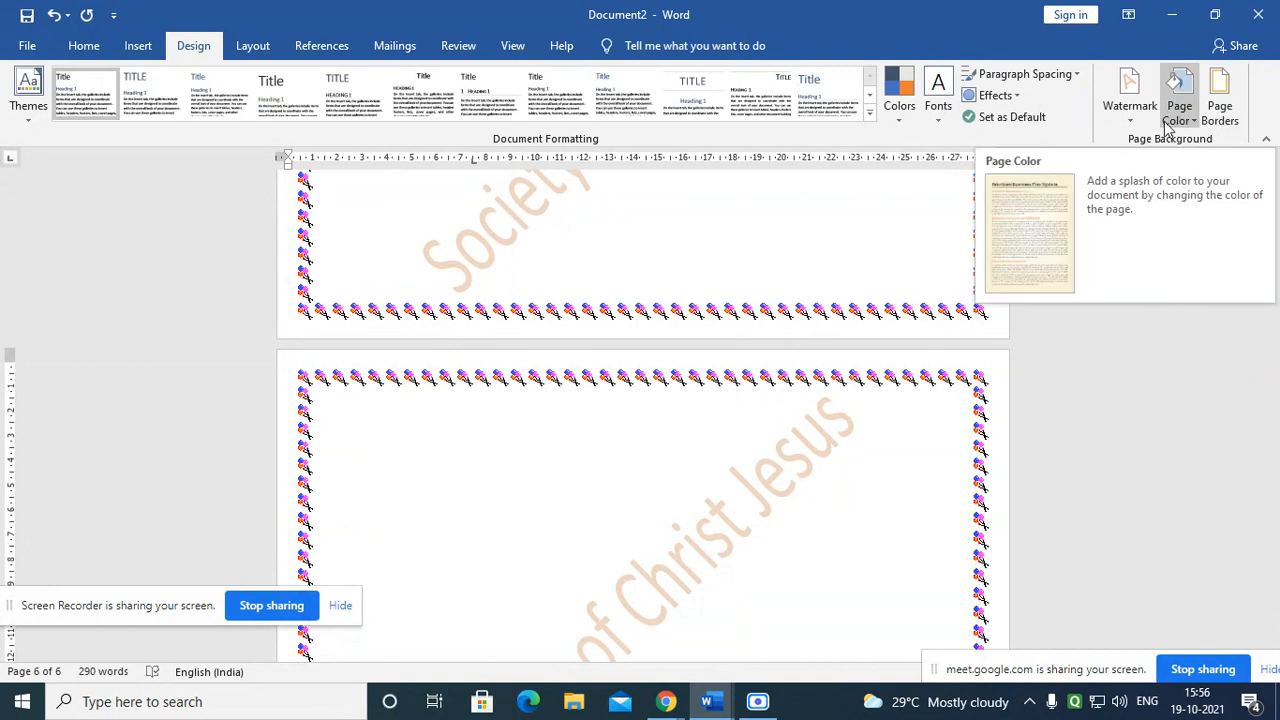
{"action": "scroll", "coordinate": [669, 366], "scroll_direction": "down", "scroll_amount": 5}
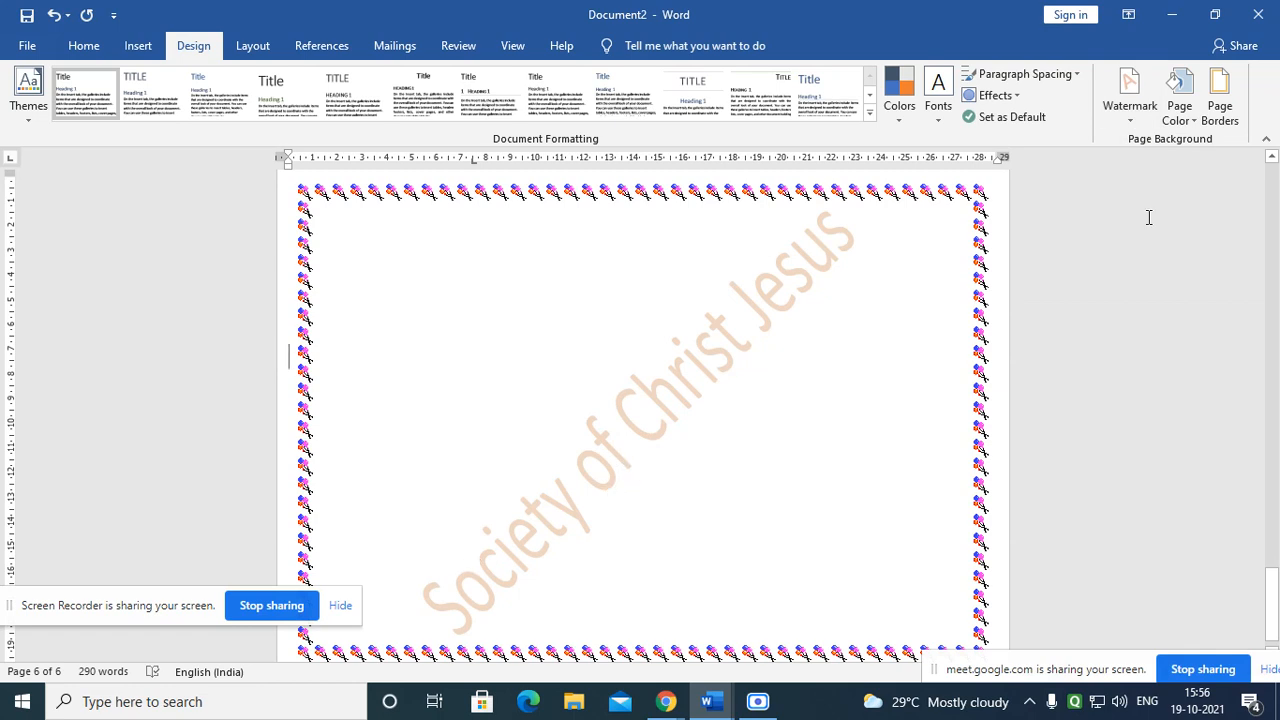
Step: Switch the custom watermark from text to a picture watermark and browse the computer's Pictures folder for its image
{"action": "left_click", "coordinate": [1130, 122]}
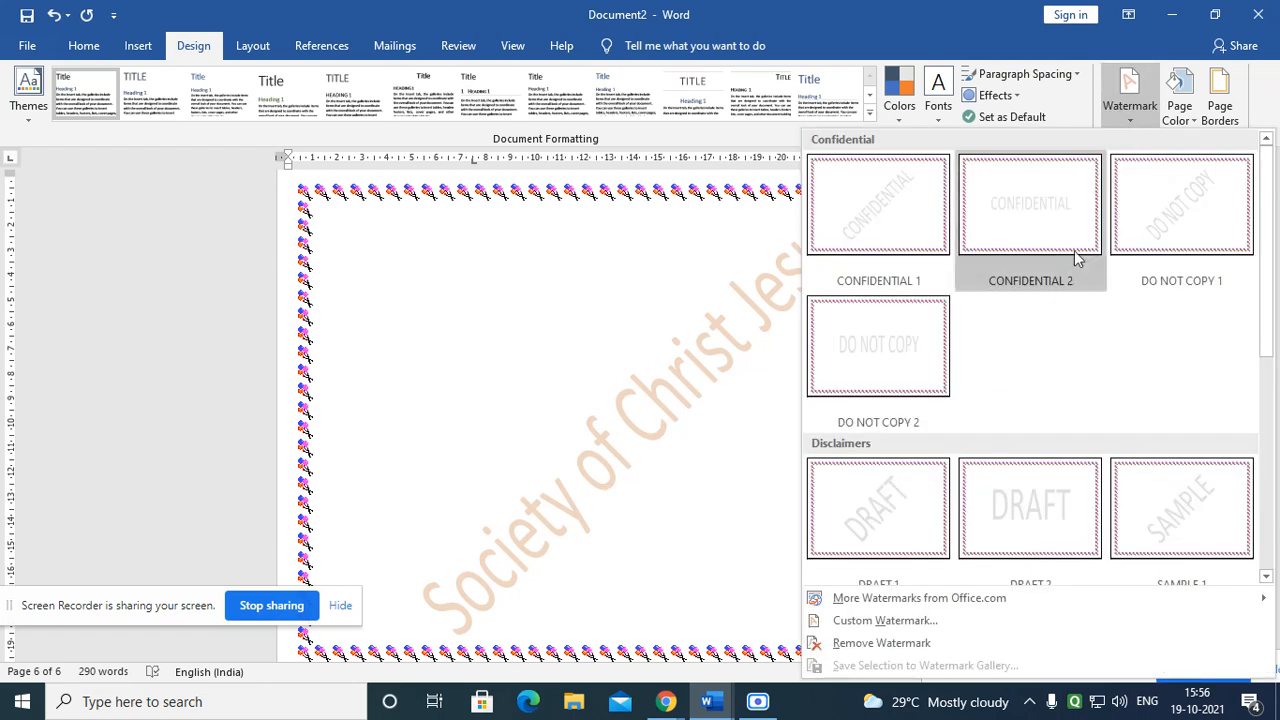
{"action": "left_click", "coordinate": [881, 628]}
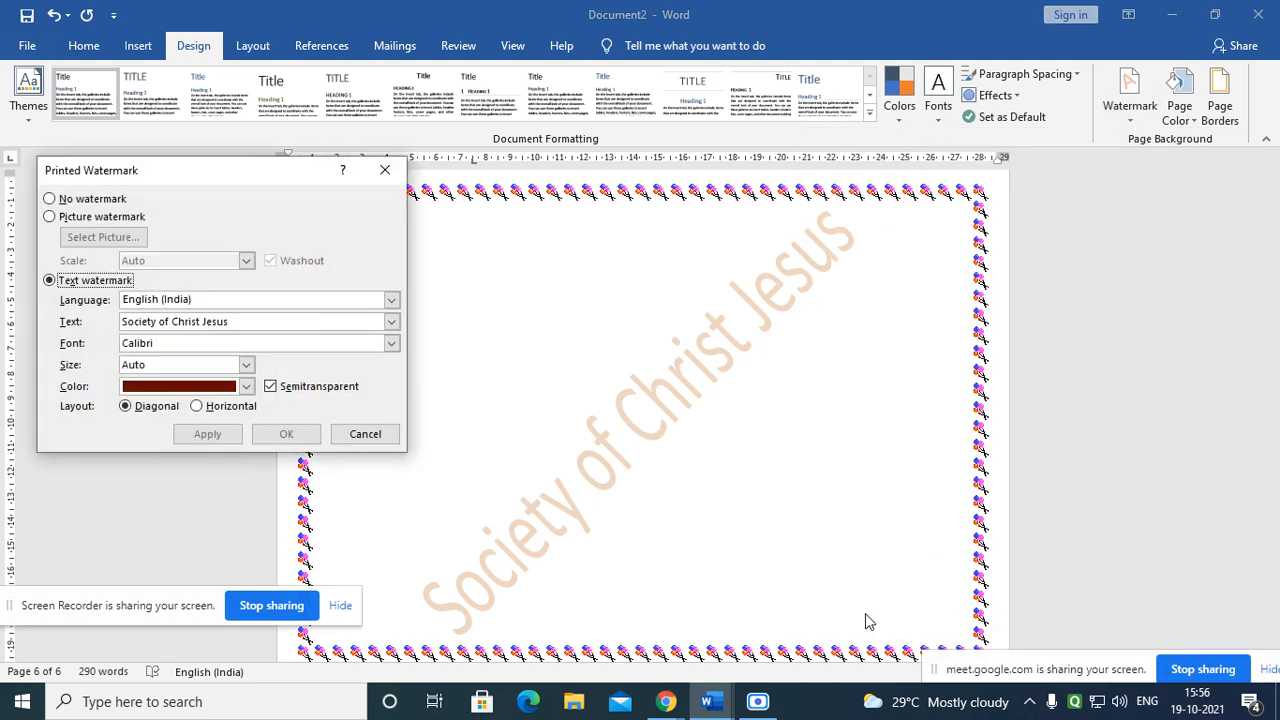
{"action": "left_click_drag", "start_coordinate": [245, 169], "coordinate": [573, 153]}
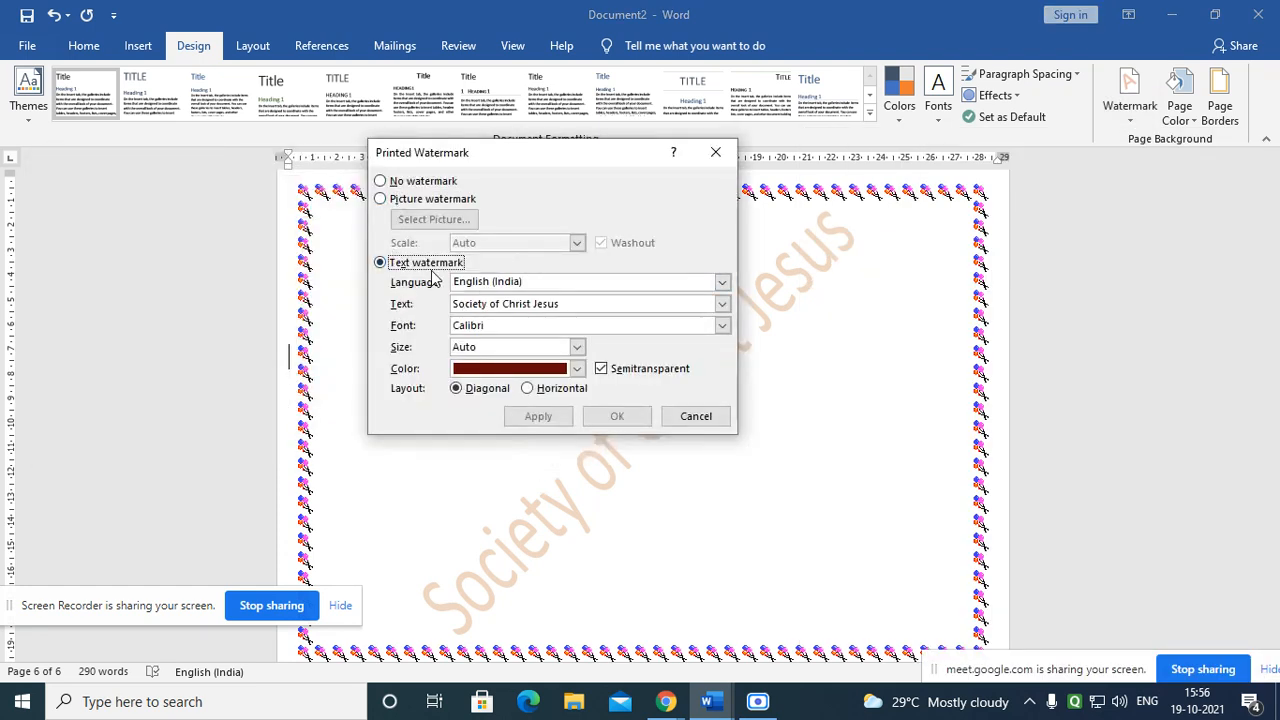
{"action": "left_click", "coordinate": [414, 205]}
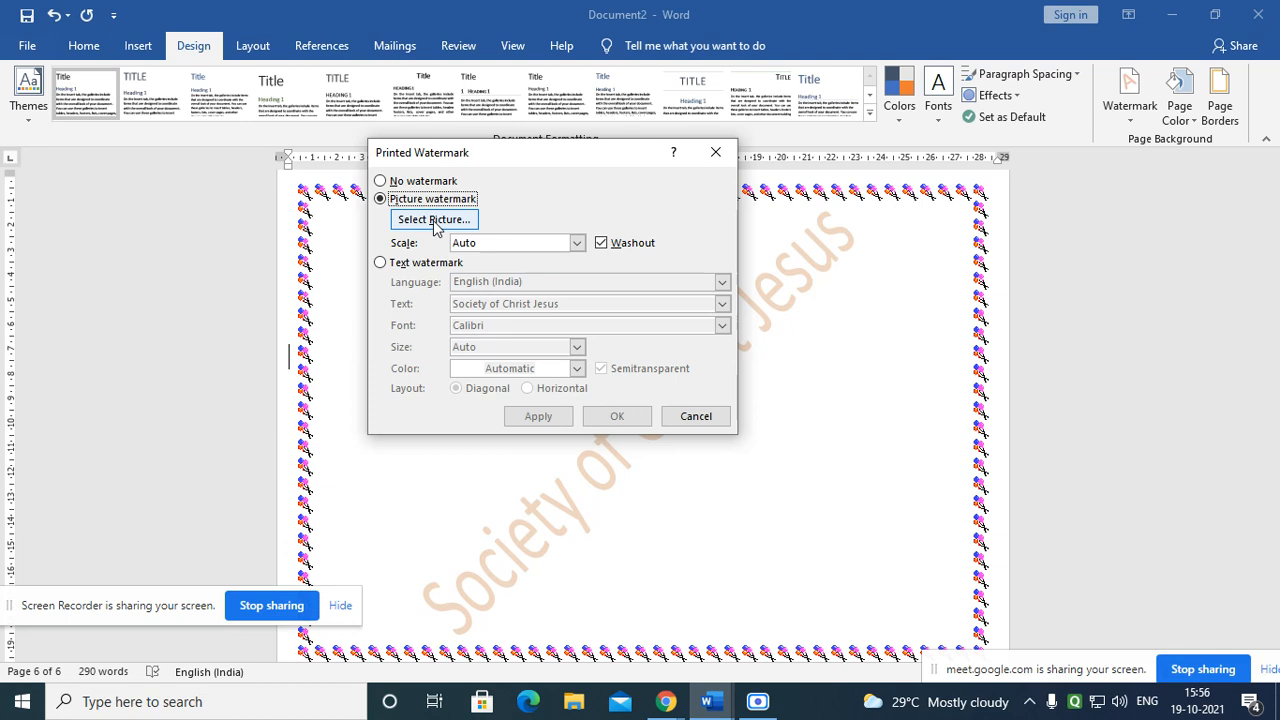
{"action": "left_click", "coordinate": [434, 220]}
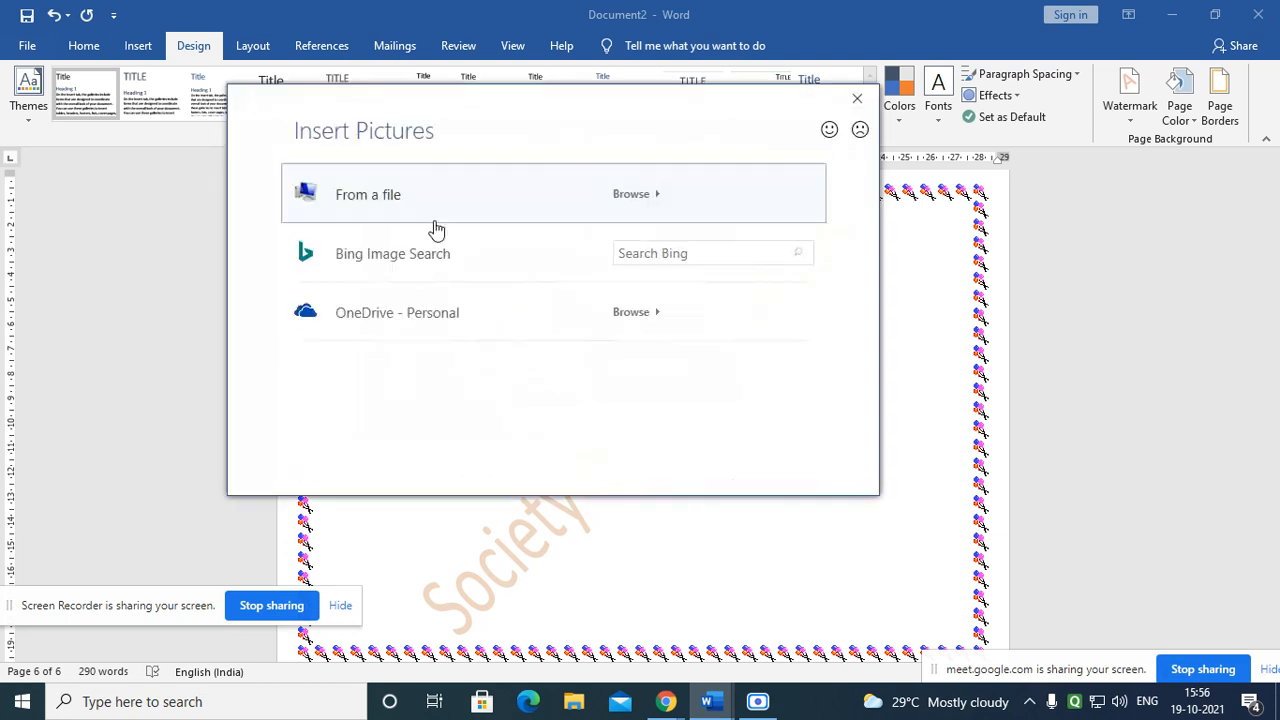
{"action": "left_click", "coordinate": [418, 208]}
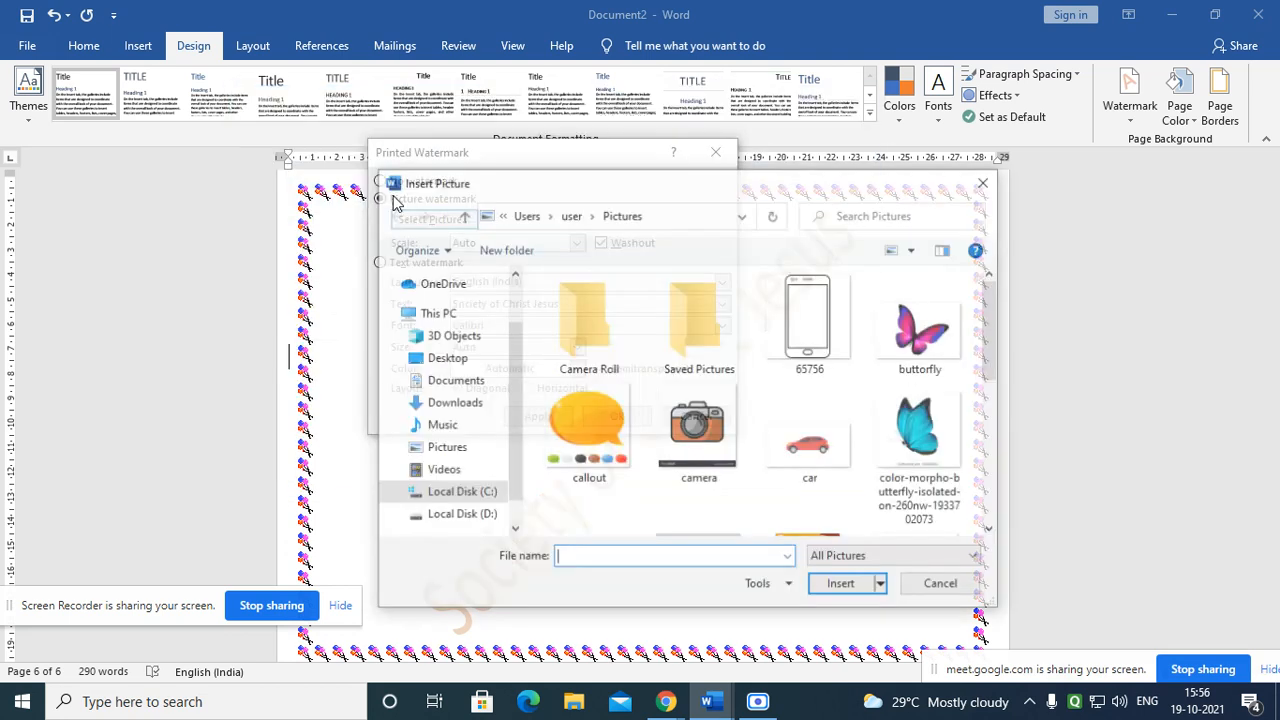
Step: Apply the gruop picture as the watermark with Auto scale and Washout, and close the watermark settings
{"action": "scroll", "coordinate": [824, 447], "scroll_direction": "down", "scroll_amount": 5}
{"action": "scroll", "coordinate": [824, 447], "scroll_direction": "up", "scroll_amount": 3}
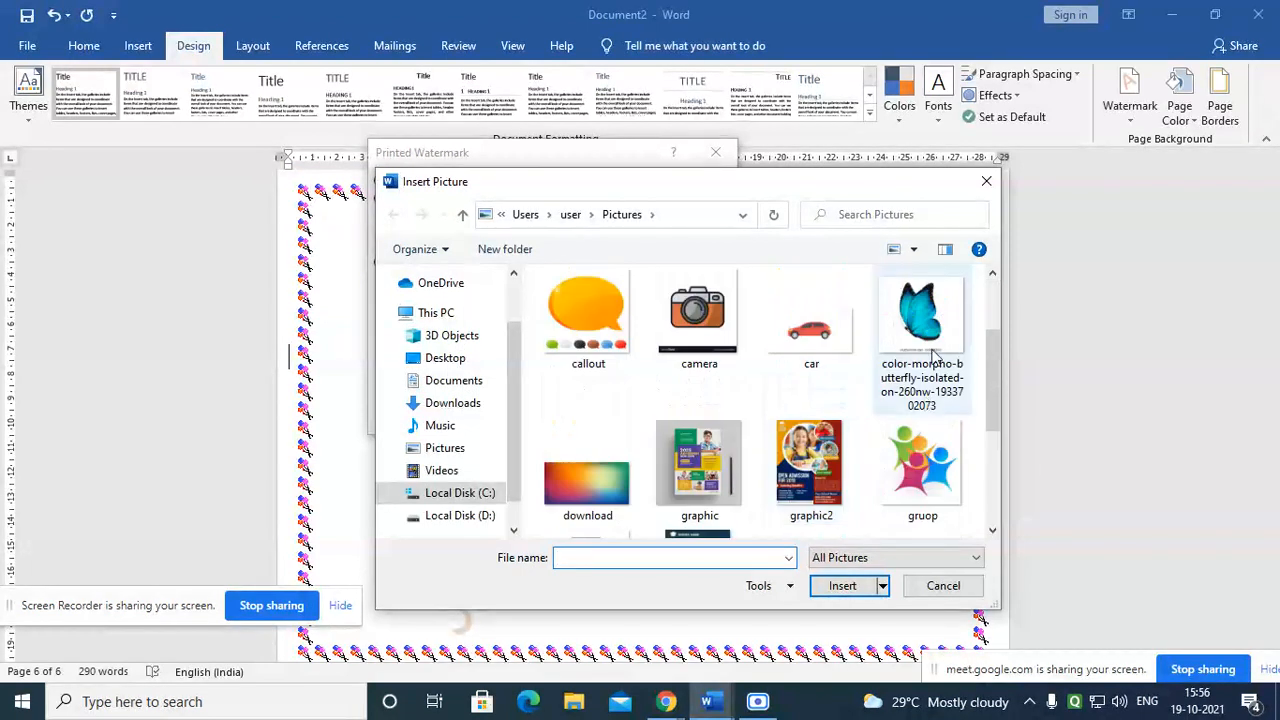
{"action": "left_click", "coordinate": [919, 472]}
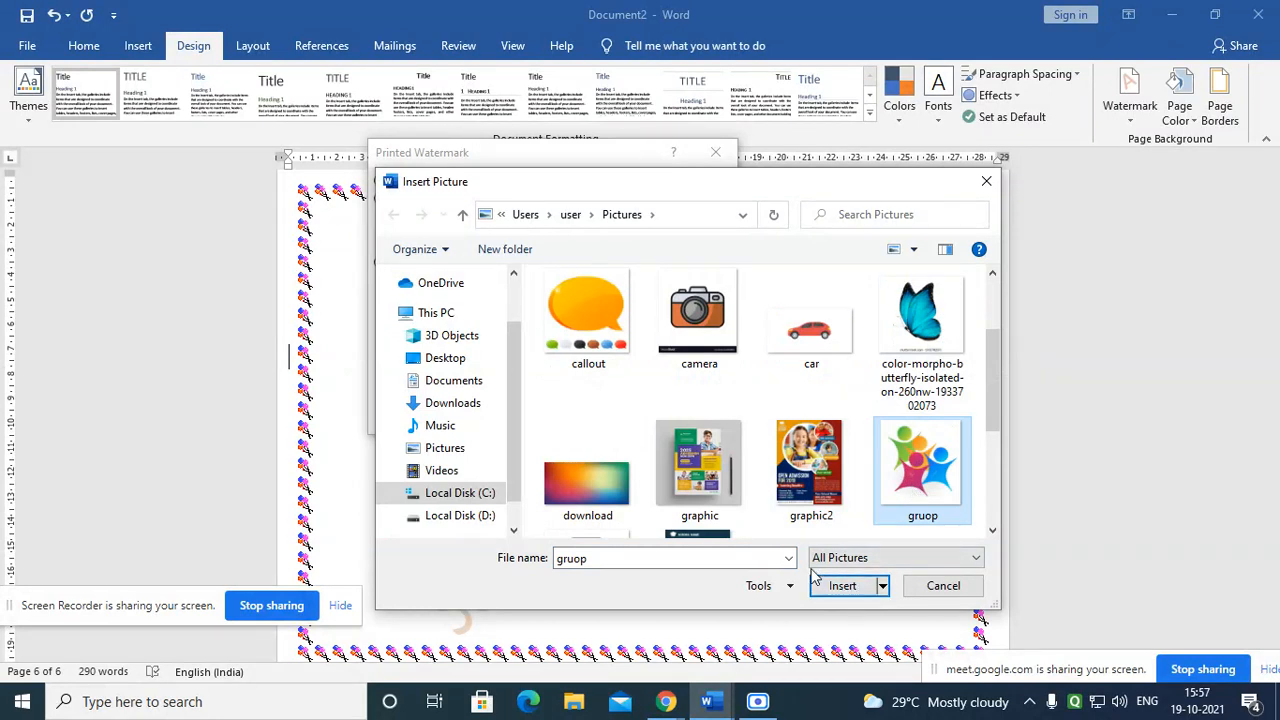
{"action": "left_click", "coordinate": [842, 586]}
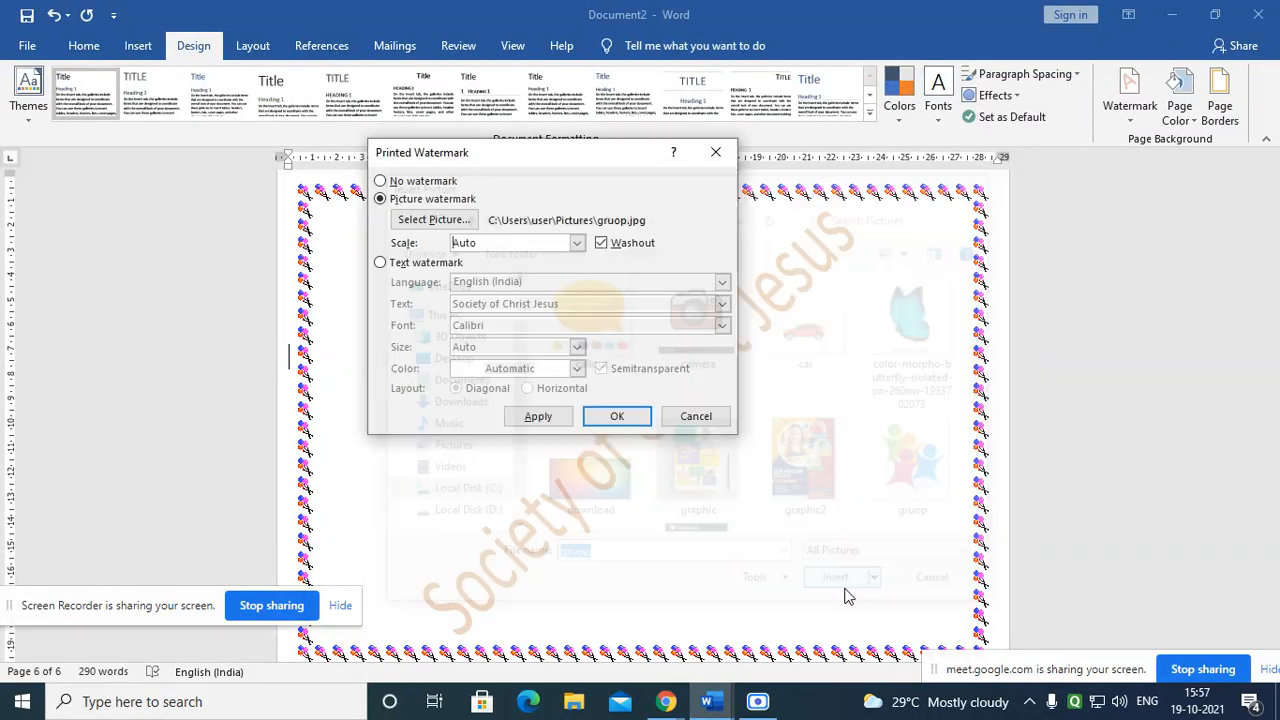
{"action": "left_click", "coordinate": [538, 416]}
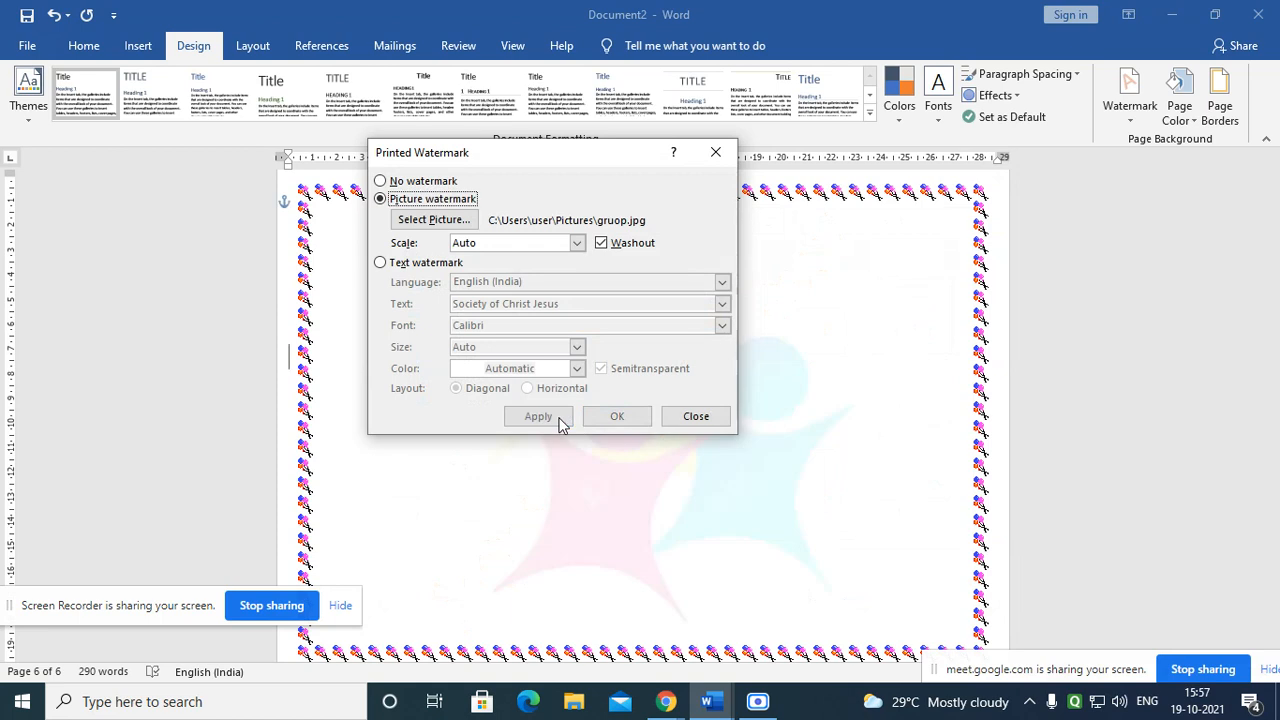
{"action": "left_click", "coordinate": [697, 416]}
Step: Review the picture watermark on all pages of the document, both zoomed out and up close
{"action": "scroll", "coordinate": [820, 428], "scroll_direction": "down", "scroll_amount": 6, "text": "ctrl"}
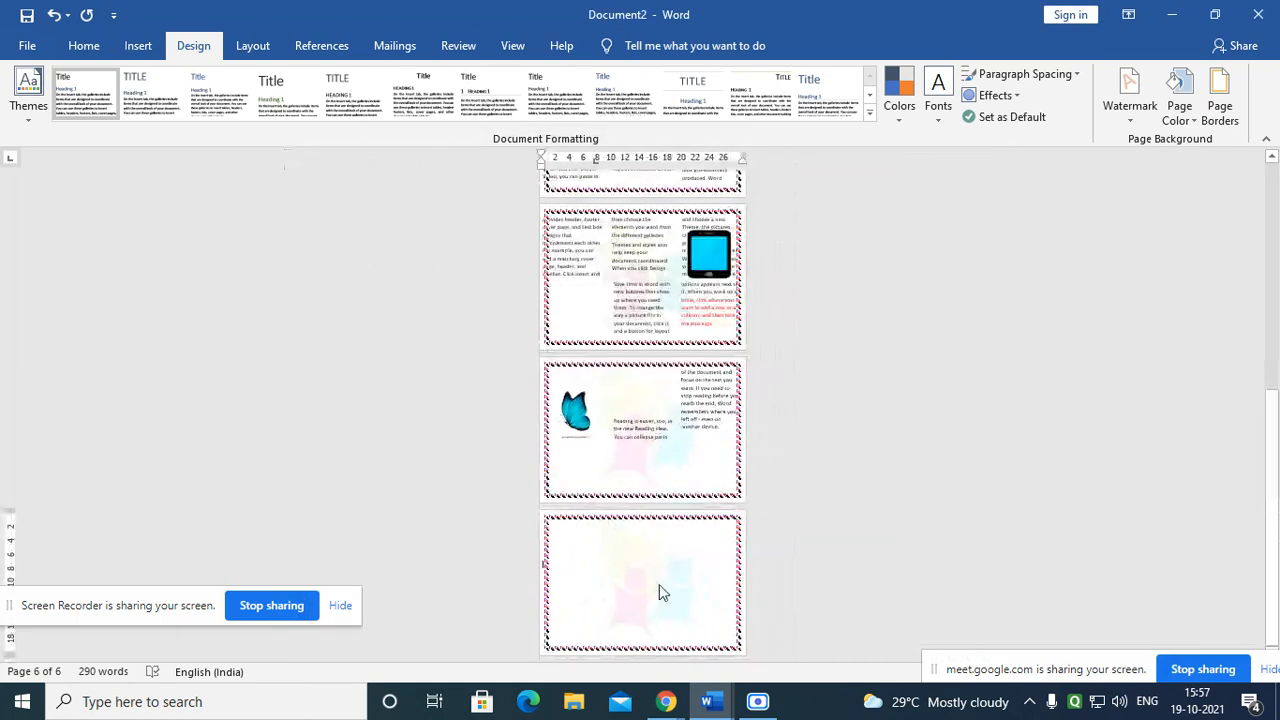
{"action": "scroll", "coordinate": [677, 543], "scroll_direction": "up", "scroll_amount": 6, "text": "ctrl"}
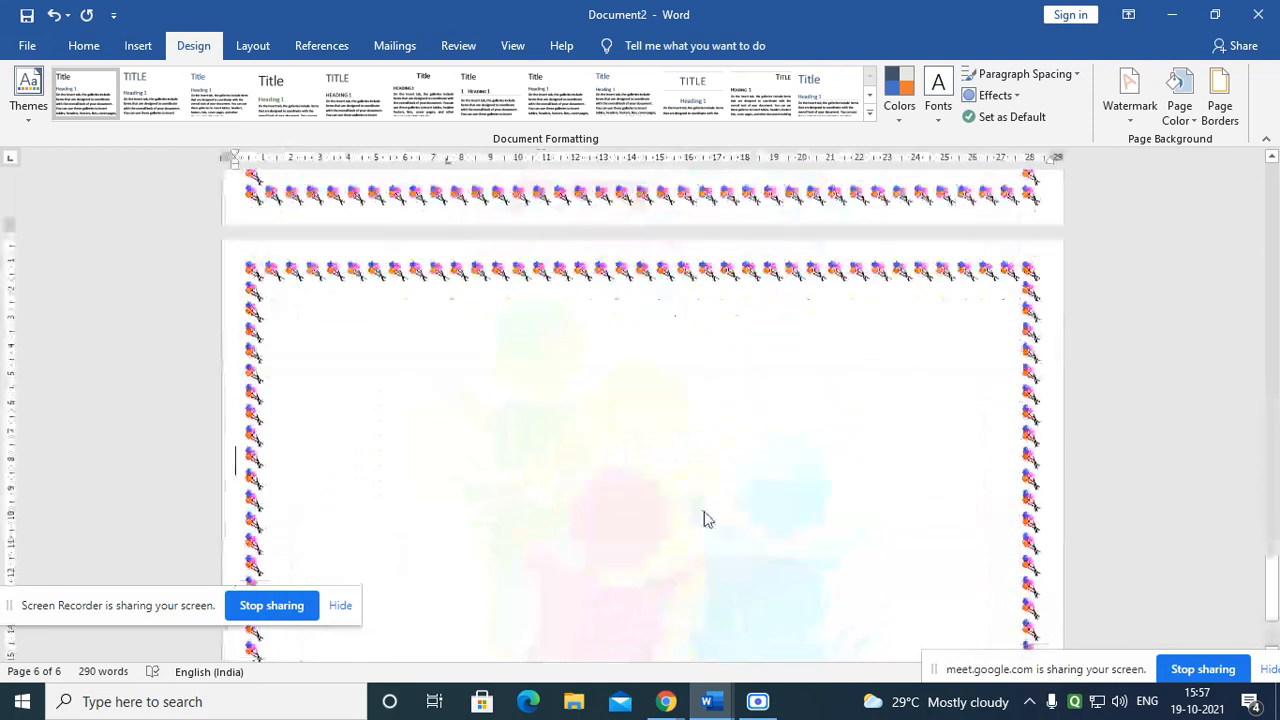
{"action": "scroll", "coordinate": [697, 501], "scroll_direction": "down", "scroll_amount": 2}
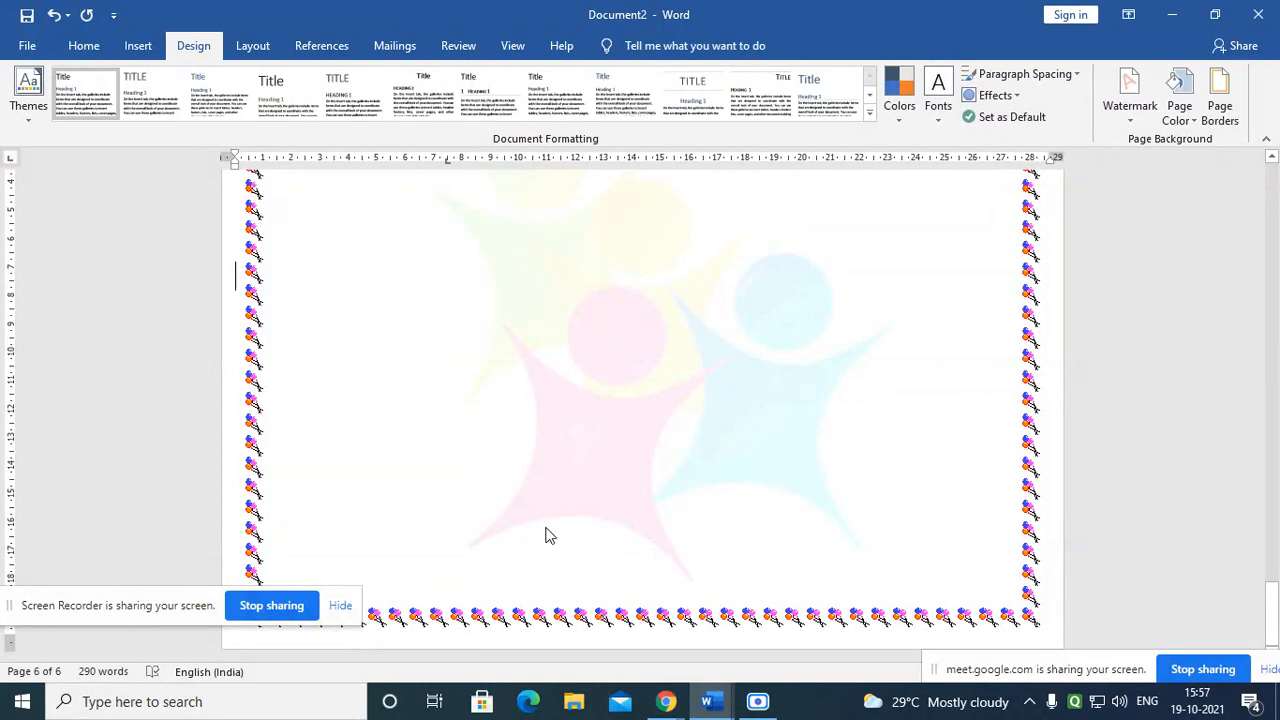
{"action": "scroll", "coordinate": [603, 323], "scroll_direction": "up", "scroll_amount": 1}
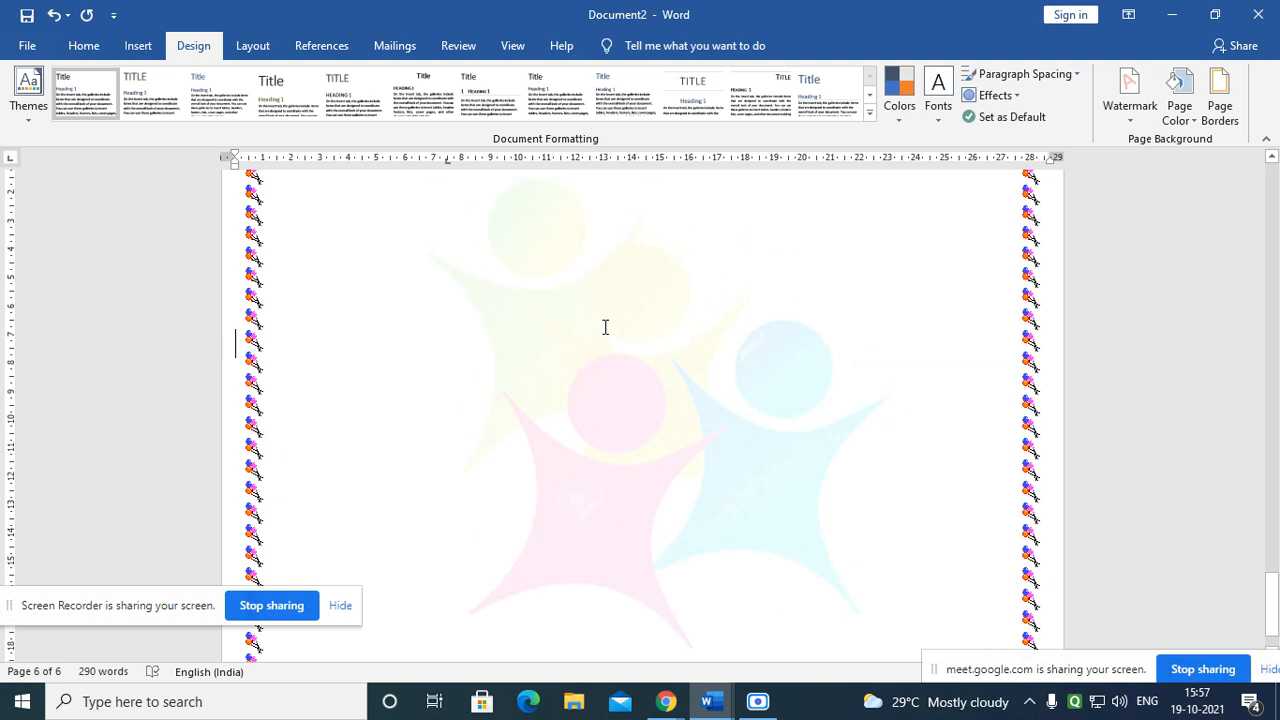
{"action": "scroll", "coordinate": [605, 327], "scroll_direction": "down", "scroll_amount": 4, "text": "ctrl"}
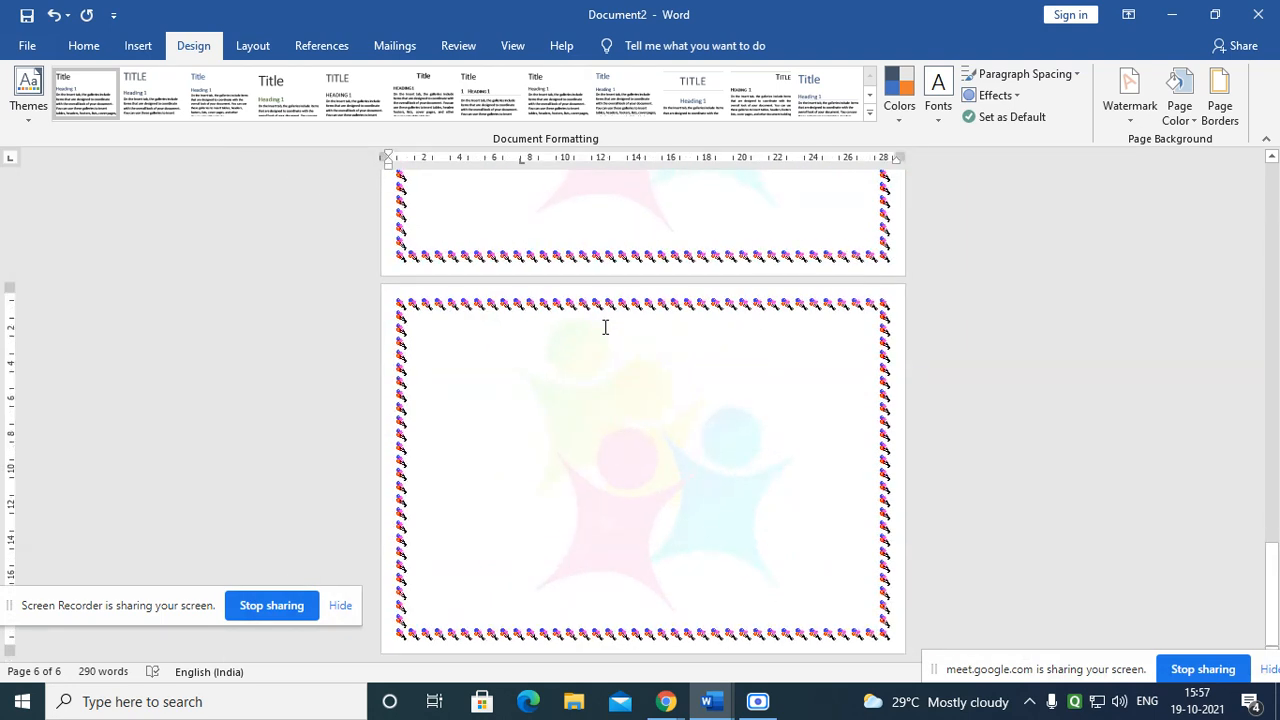
{"action": "scroll", "coordinate": [605, 327], "scroll_direction": "up", "scroll_amount": 7}
{"action": "scroll", "coordinate": [603, 327], "scroll_direction": "up", "scroll_amount": 13}
{"action": "scroll", "coordinate": [605, 327], "scroll_direction": "up", "scroll_amount": 1}
{"action": "scroll", "coordinate": [605, 327], "scroll_direction": "down", "scroll_amount": 3}
{"action": "scroll", "coordinate": [604, 334], "scroll_direction": "down", "scroll_amount": 7}
{"action": "scroll", "coordinate": [616, 318], "scroll_direction": "down", "scroll_amount": 3}
{"action": "scroll", "coordinate": [631, 387], "scroll_direction": "down", "scroll_amount": 14}
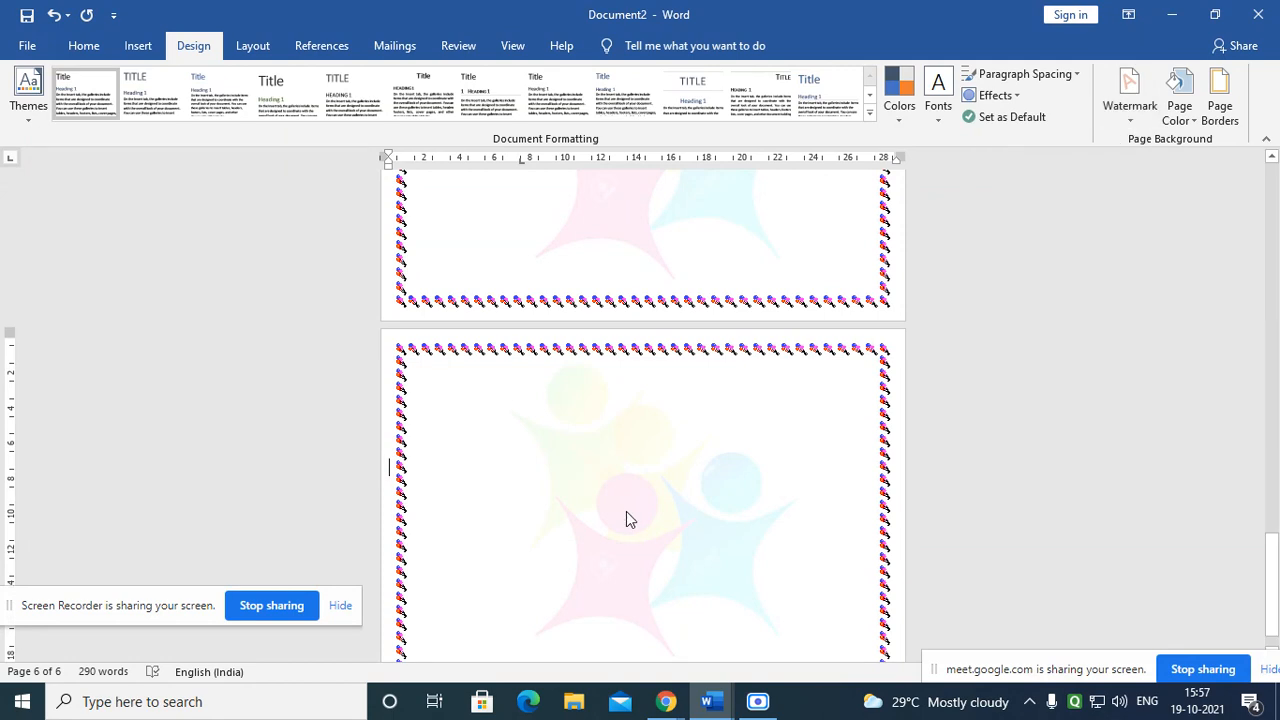
{"action": "scroll", "coordinate": [626, 511], "scroll_direction": "down", "scroll_amount": 1}
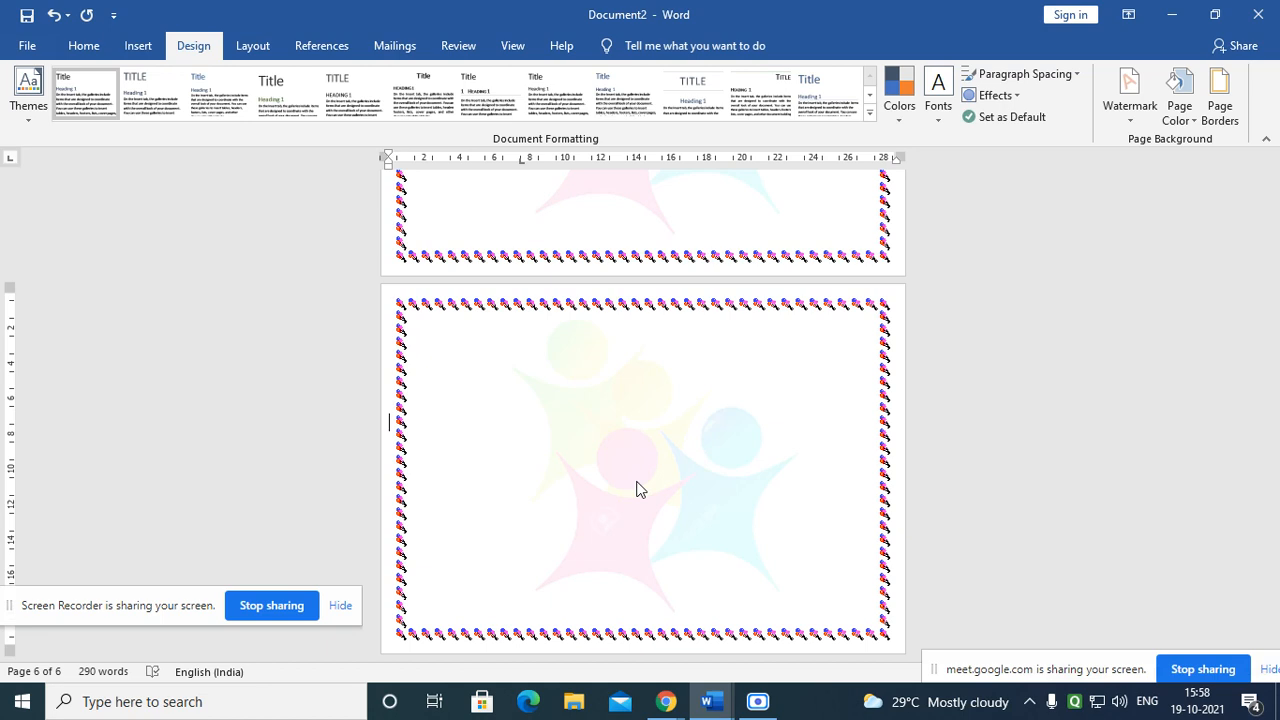
Step: Remove the top and bottom sides of the art page border for the whole document and check the pages
{"action": "scroll", "coordinate": [536, 411], "scroll_direction": "up", "scroll_amount": 5}
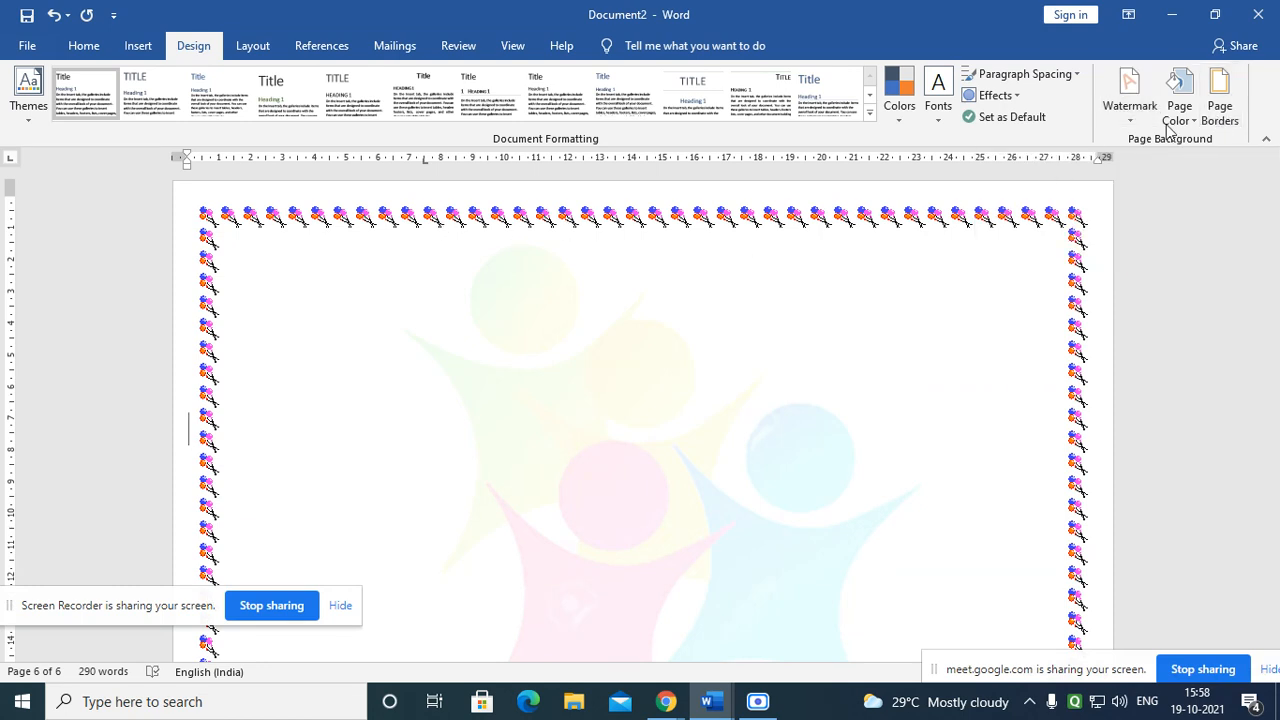
{"action": "left_click", "coordinate": [1217, 111]}
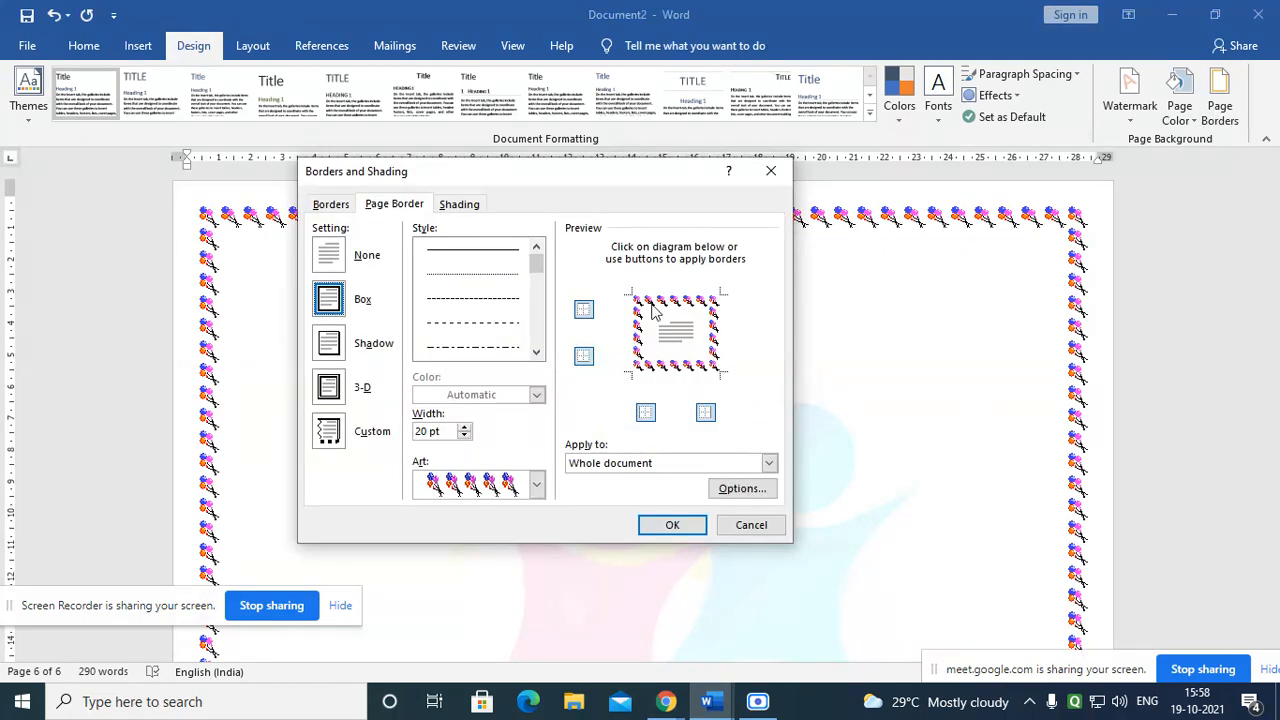
{"action": "left_click", "coordinate": [585, 311]}
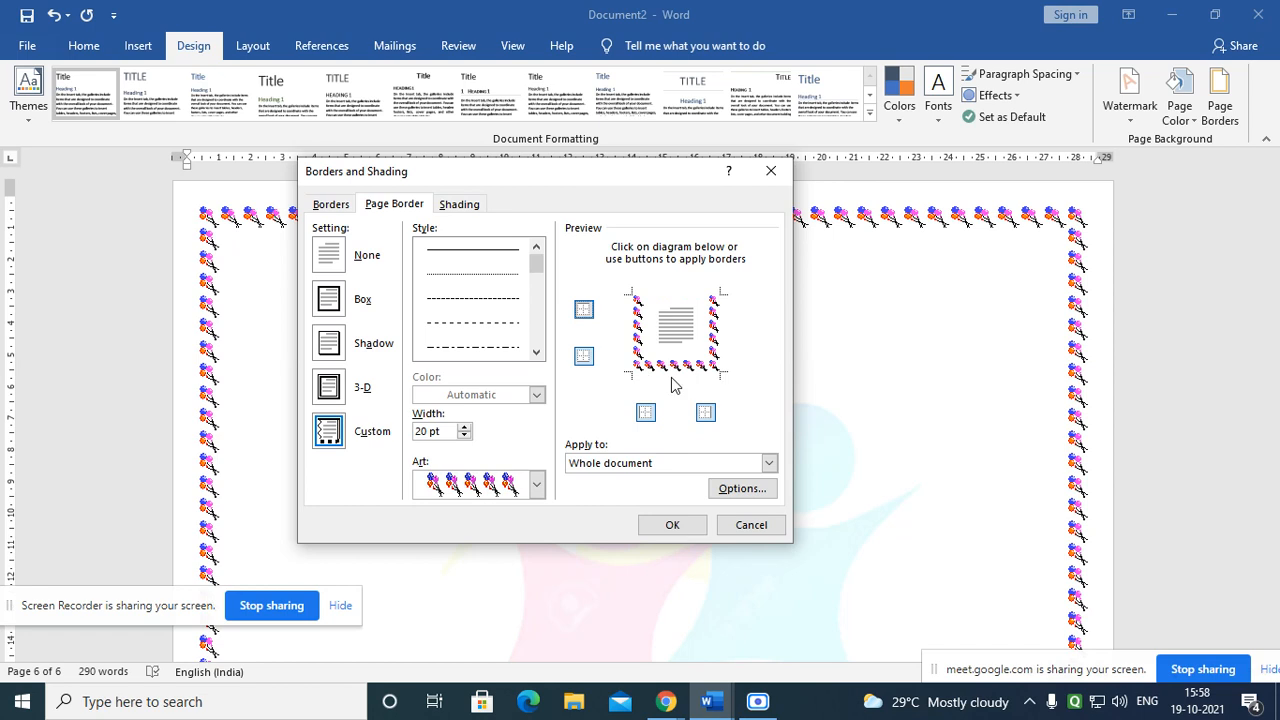
{"action": "left_click", "coordinate": [585, 358]}
{"action": "left_click", "coordinate": [660, 523]}
{"action": "scroll", "coordinate": [489, 371], "scroll_direction": "up", "scroll_amount": 4}
{"action": "scroll", "coordinate": [274, 353], "scroll_direction": "down", "scroll_amount": 1}
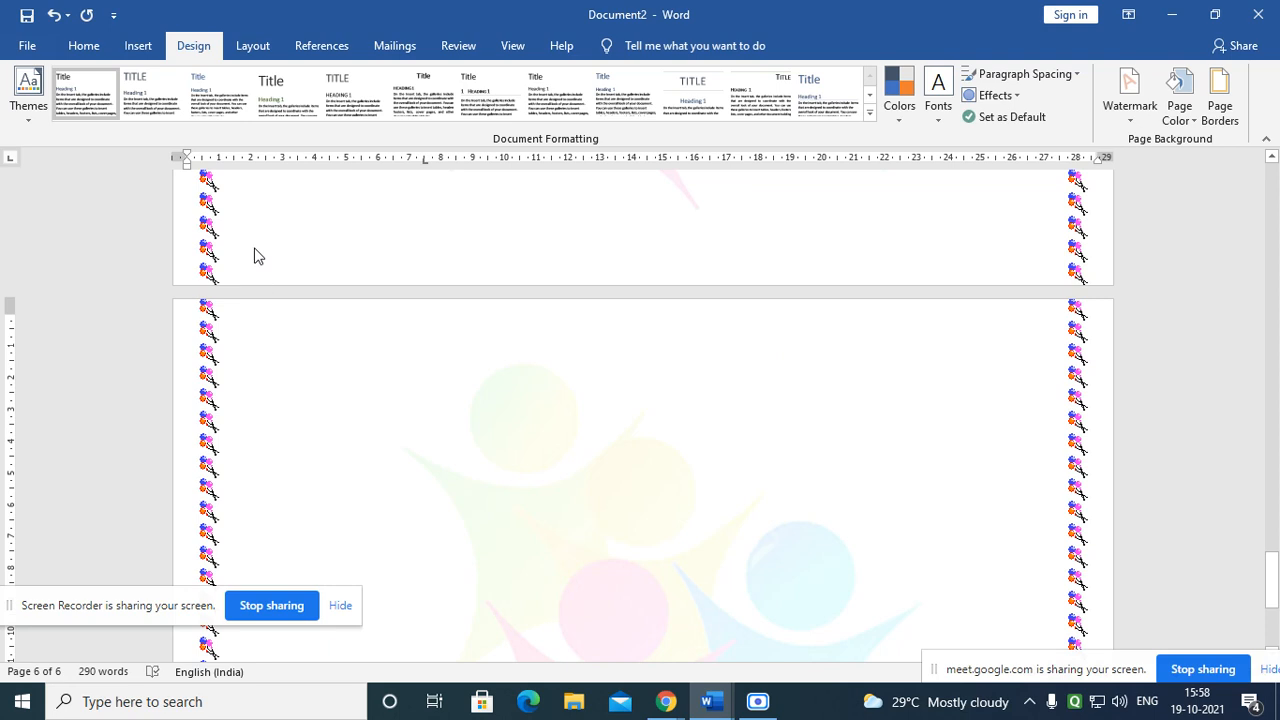
{"action": "double_click", "coordinate": [500, 317]}
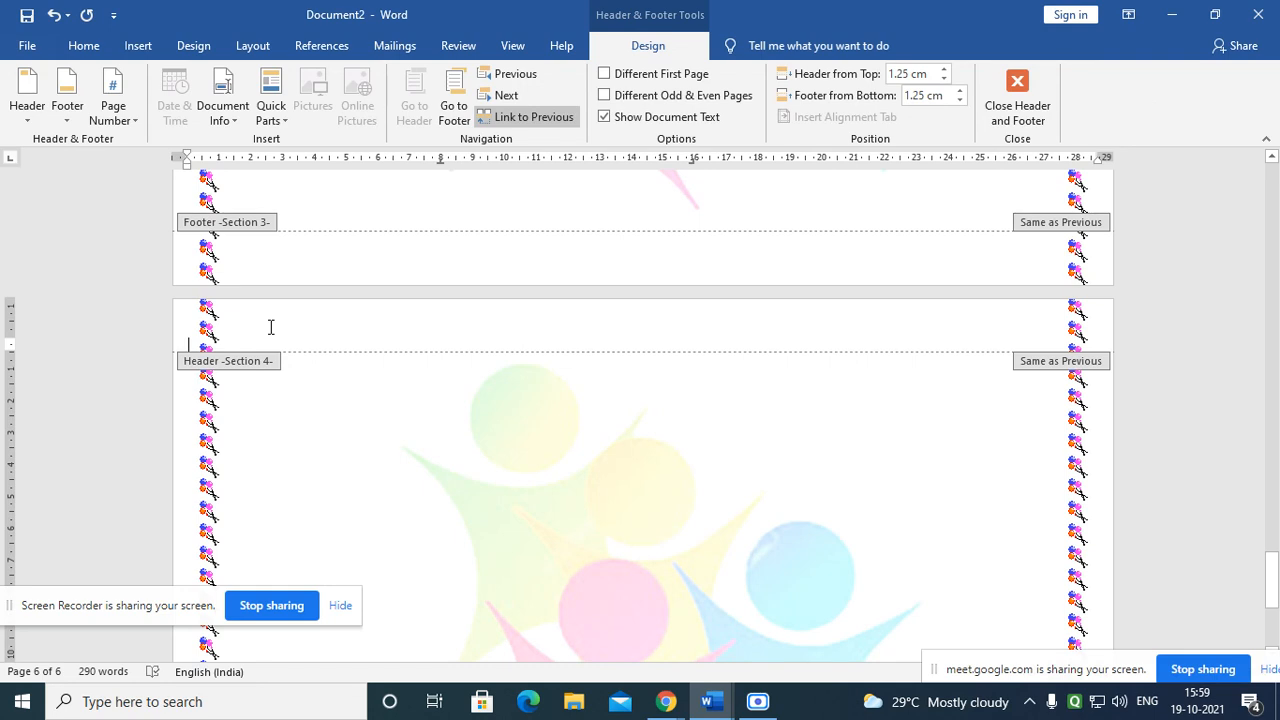
{"action": "double_click", "coordinate": [549, 475]}
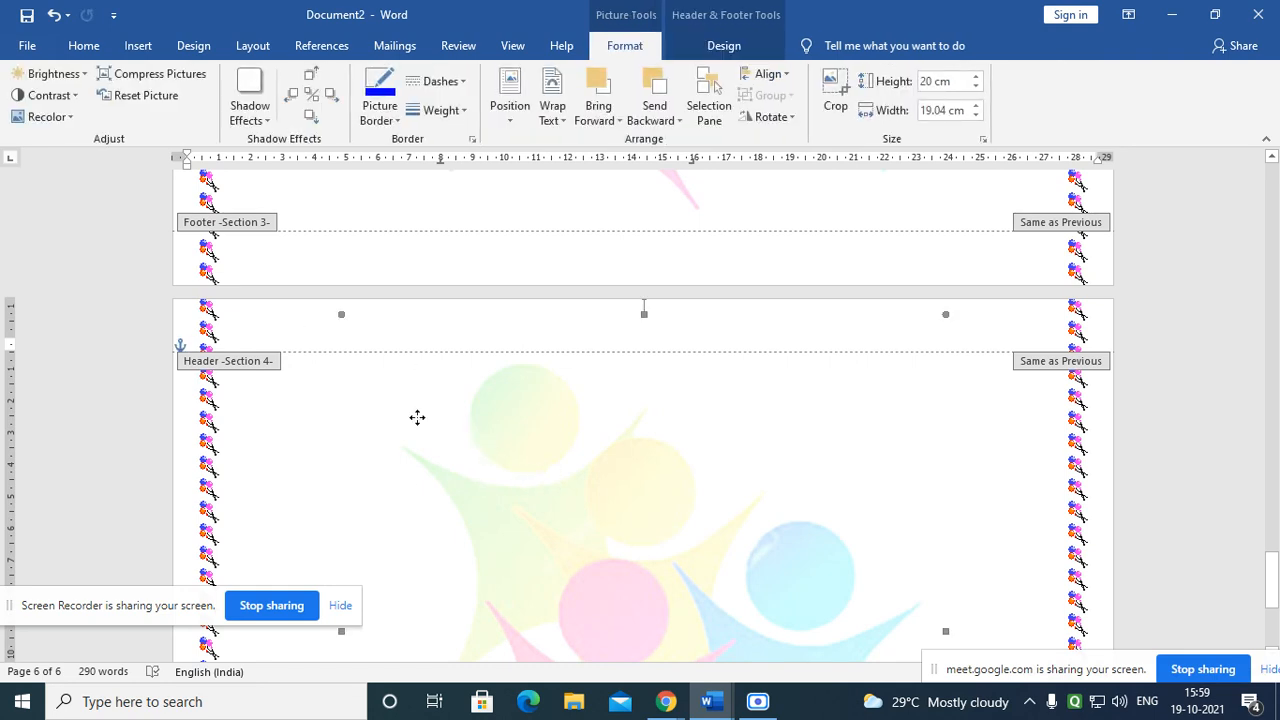
{"action": "double_click", "coordinate": [952, 473]}
Step: Open the header area of the section 3 page for editing
{"action": "scroll", "coordinate": [678, 484], "scroll_direction": "down", "scroll_amount": 4, "text": "ctrl"}
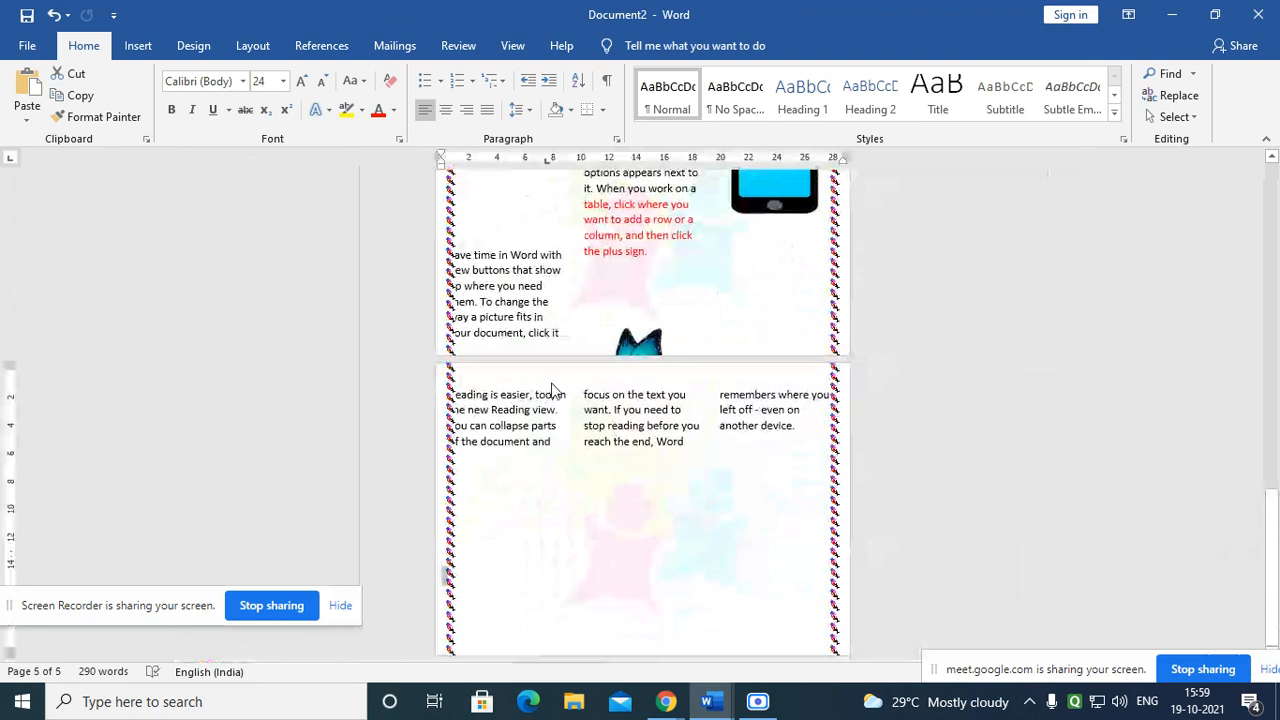
{"action": "scroll", "coordinate": [550, 392], "scroll_direction": "up", "scroll_amount": 8, "text": "ctrl"}
{"action": "scroll", "coordinate": [541, 395], "scroll_direction": "up", "scroll_amount": 2}
{"action": "left_click", "coordinate": [520, 453]}
{"action": "double_click", "coordinate": [520, 453]}
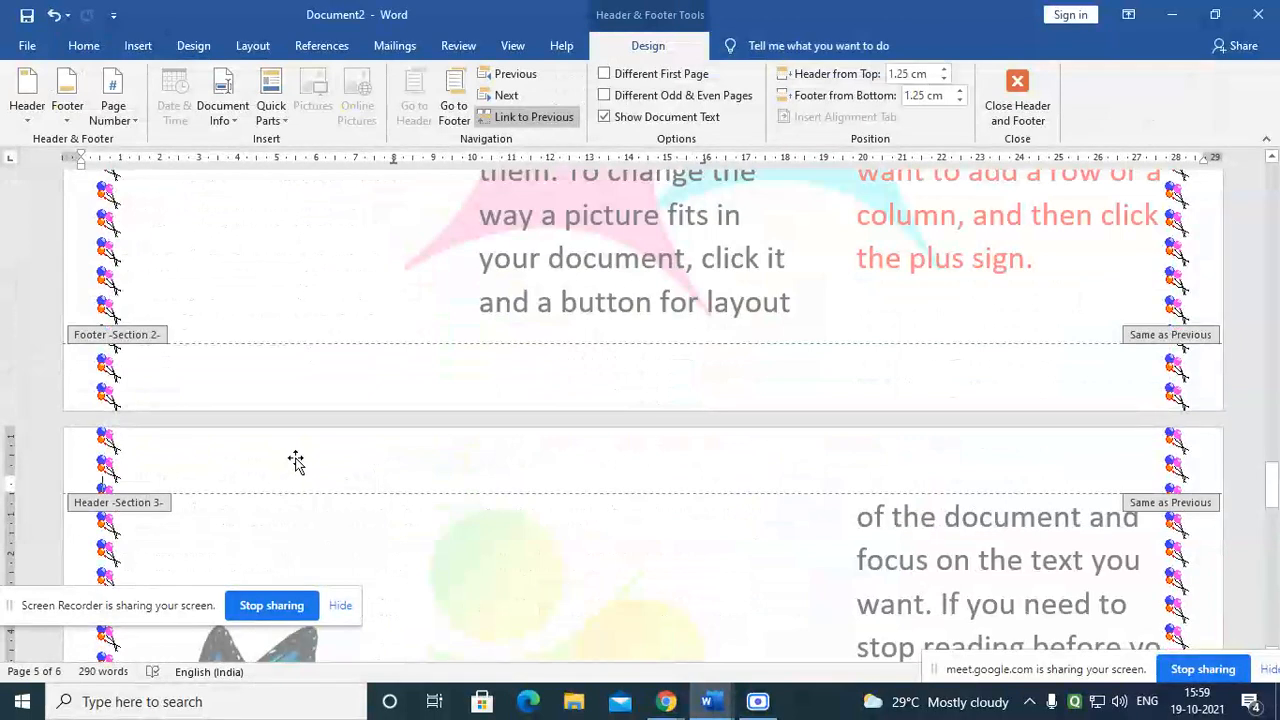
{"action": "left_click", "coordinate": [245, 464]}
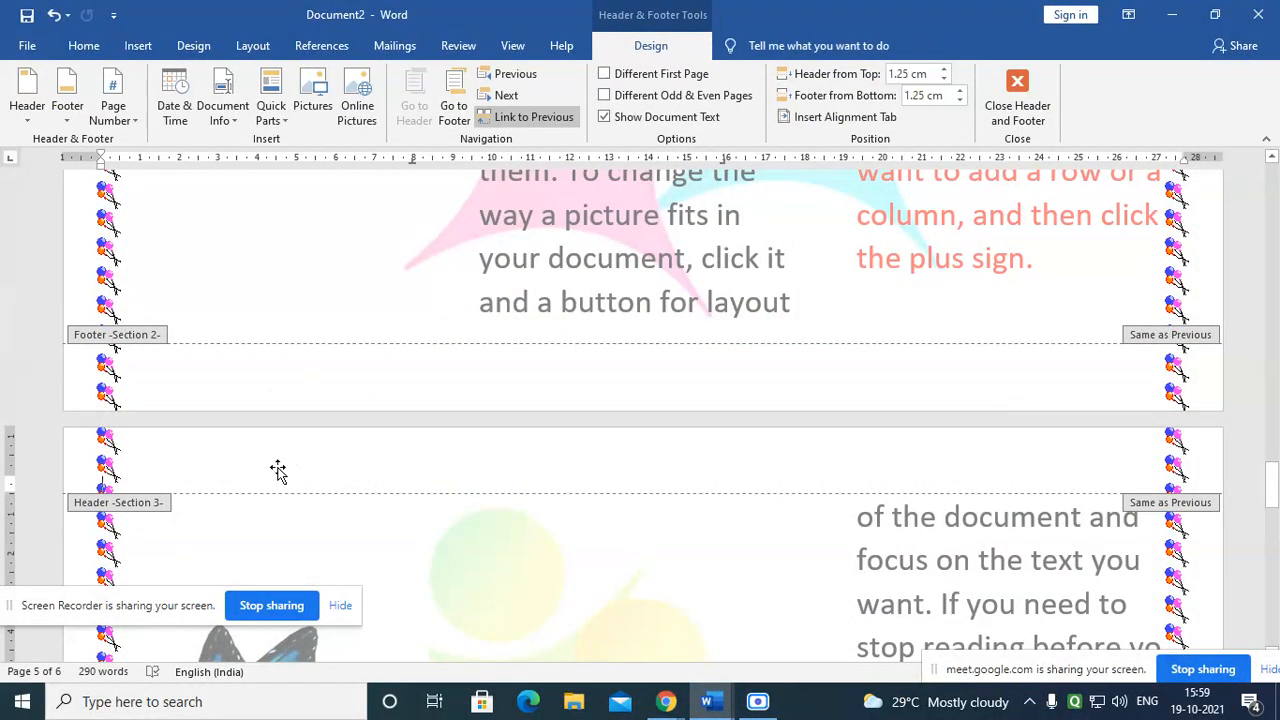
{"action": "double_click", "coordinate": [238, 469]}
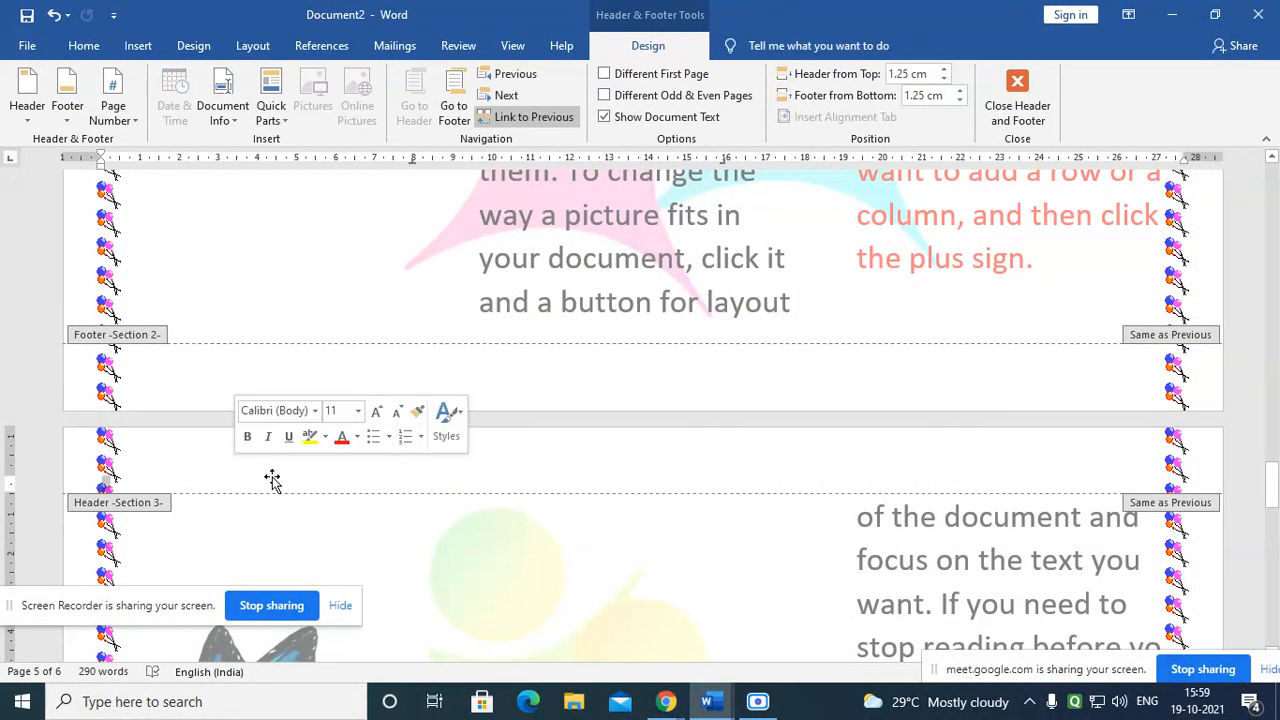
{"action": "left_click", "coordinate": [204, 467]}
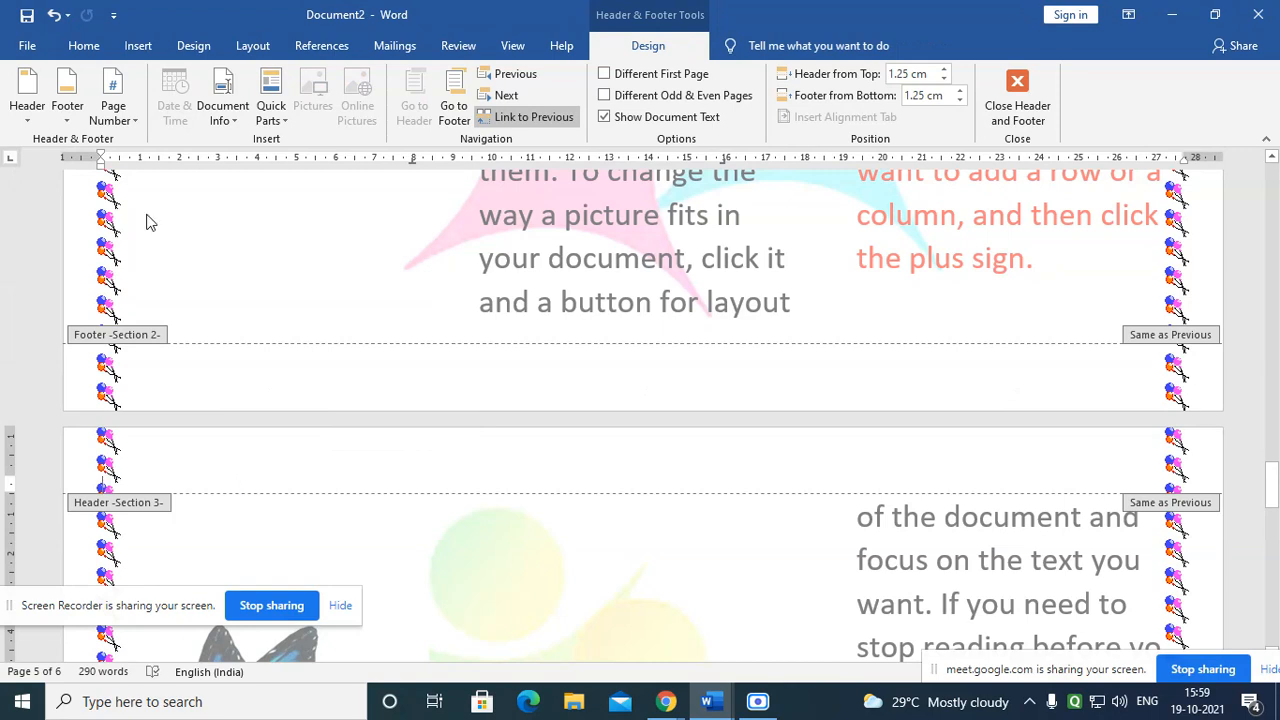
Step: Try to draw a text box in the section 3 header and leave the header area
{"action": "left_click", "coordinate": [138, 45]}
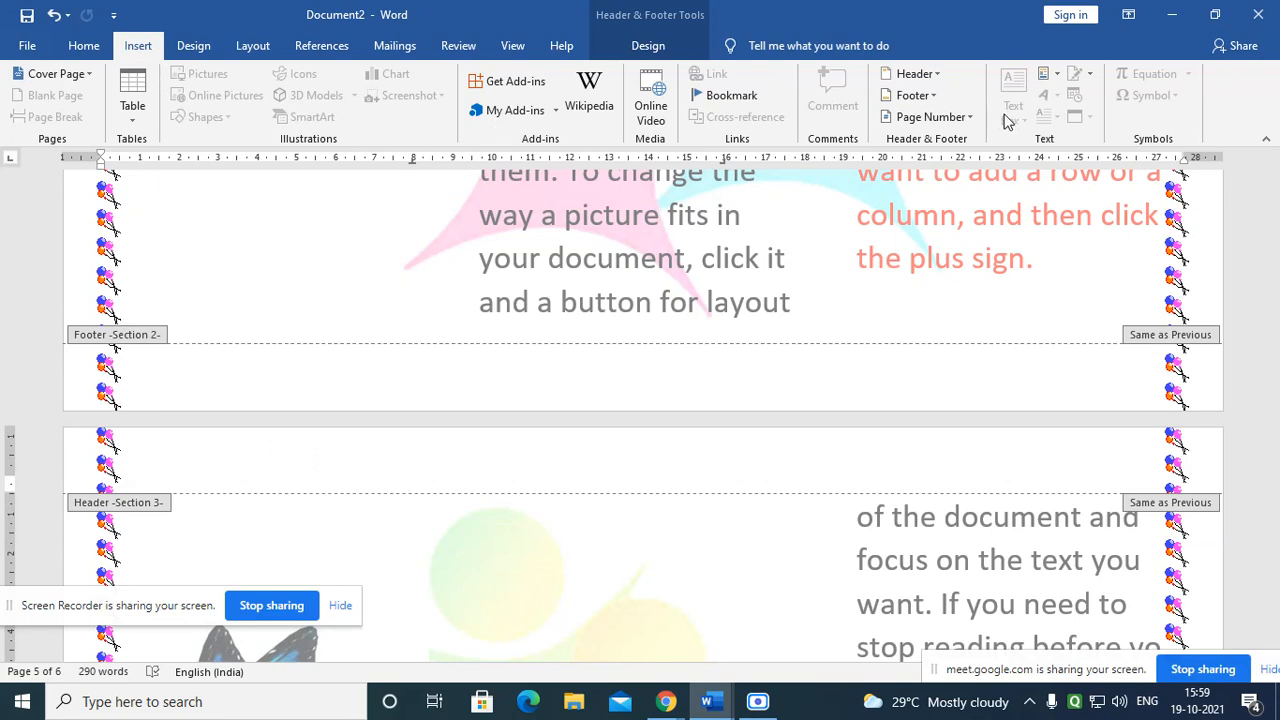
{"action": "left_click", "coordinate": [354, 440]}
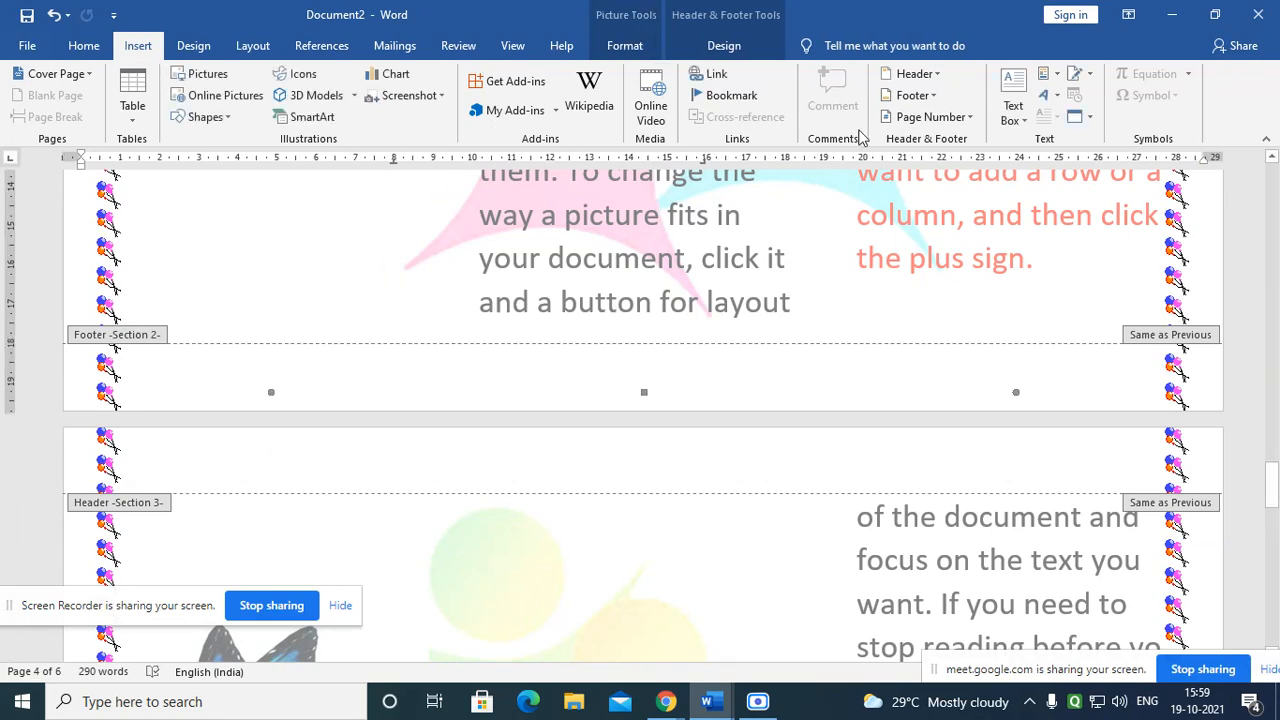
{"action": "left_click", "coordinate": [1024, 121]}
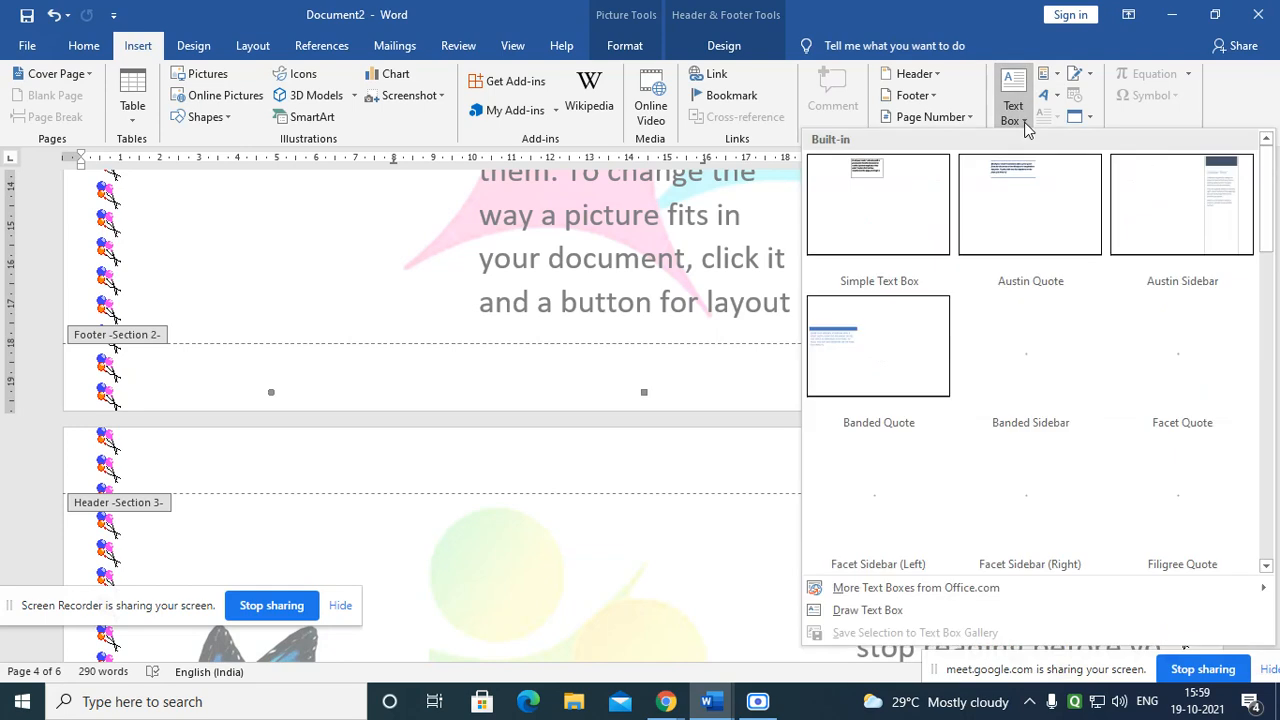
{"action": "left_click", "coordinate": [866, 611]}
{"action": "left_click_drag", "start_coordinate": [242, 444], "coordinate": [694, 506]}
{"action": "left_click", "coordinate": [414, 451]}
{"action": "left_click", "coordinate": [634, 391]}
{"action": "left_click", "coordinate": [1005, 112]}
{"action": "left_click", "coordinate": [867, 612]}
{"action": "left_click_drag", "start_coordinate": [300, 436], "coordinate": [453, 467]}
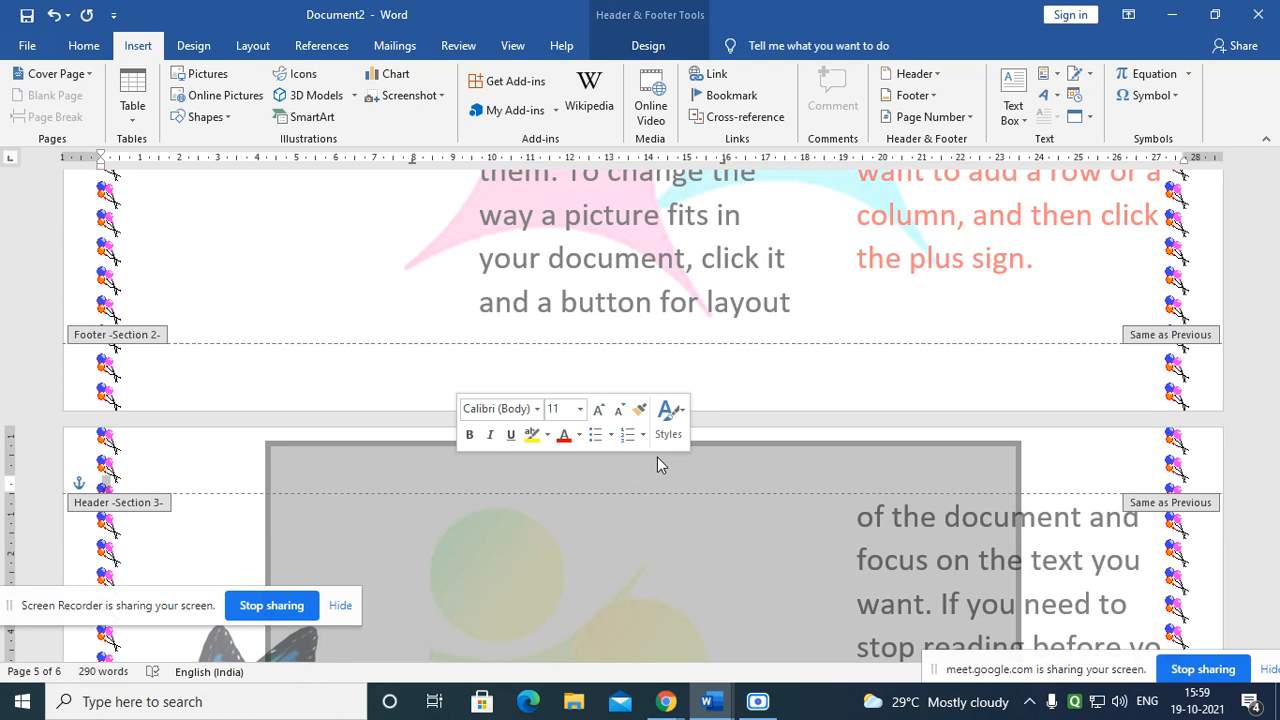
{"action": "double_click", "coordinate": [889, 551]}
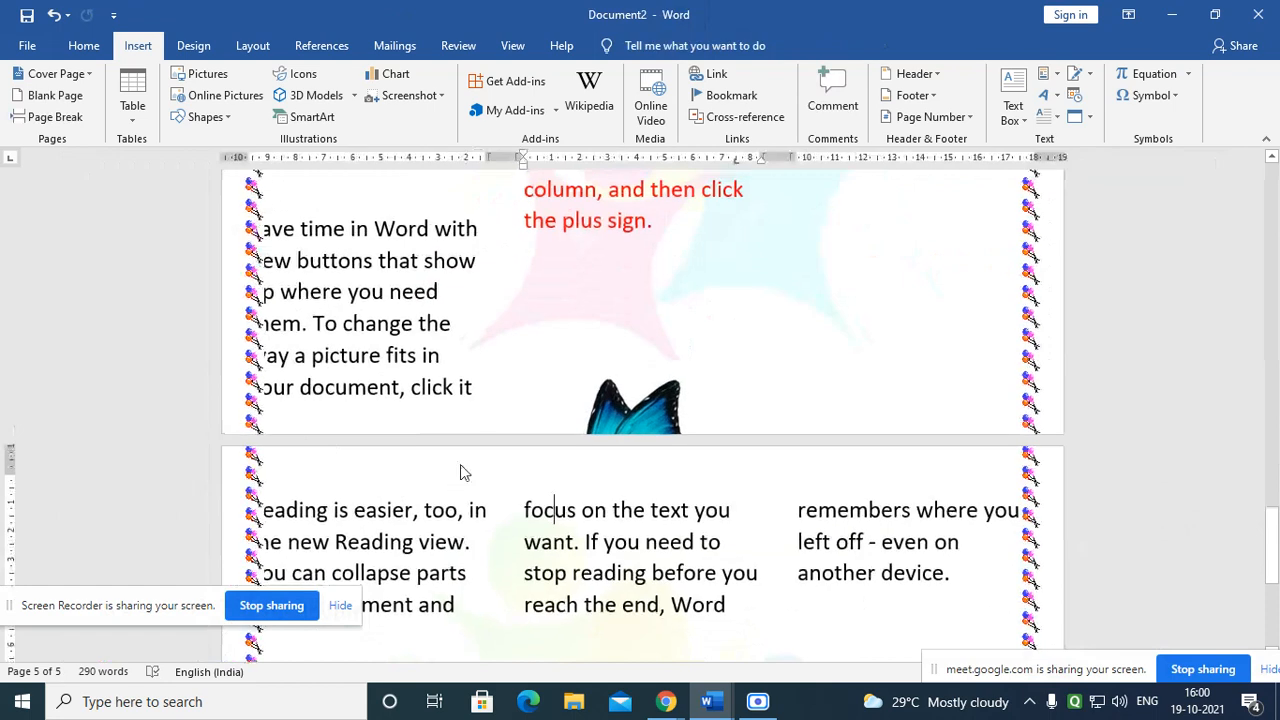
Step: Reopen the section 3 header and enter the text "Society of Christ Jesus" in it
{"action": "double_click", "coordinate": [493, 481]}
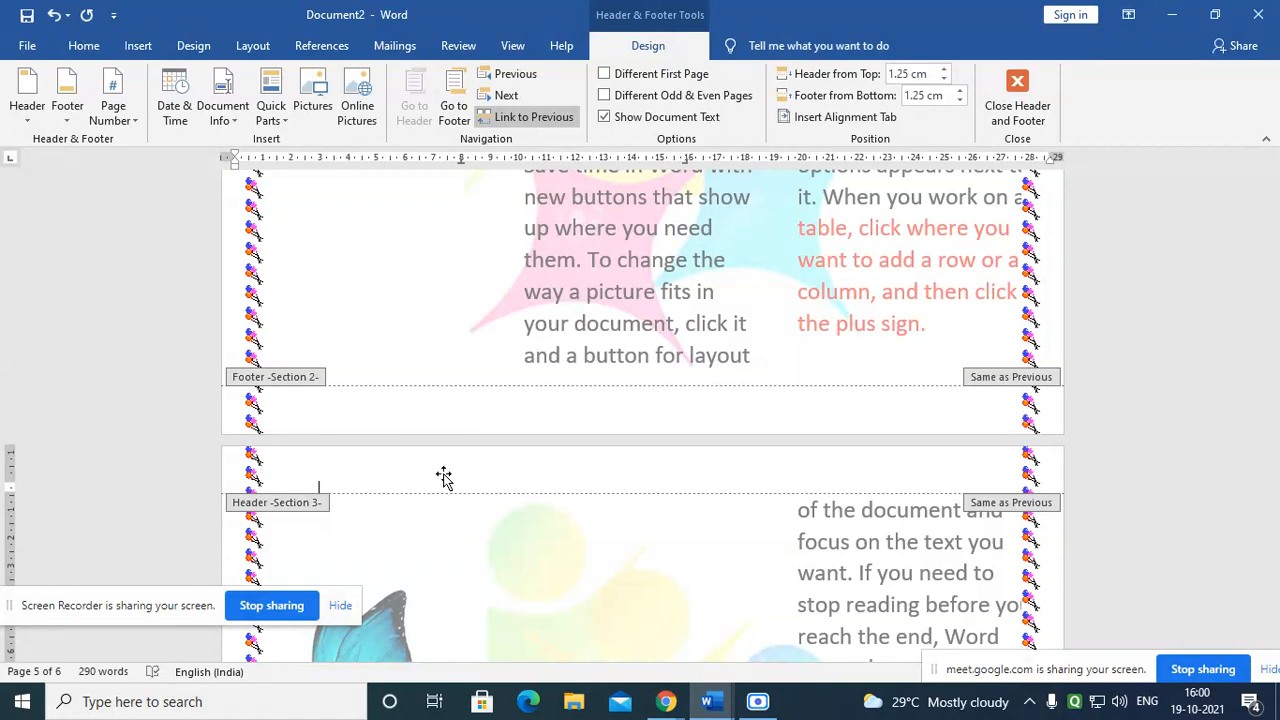
{"action": "scroll", "coordinate": [343, 486], "scroll_direction": "up", "scroll_amount": 4, "text": "ctrl"}
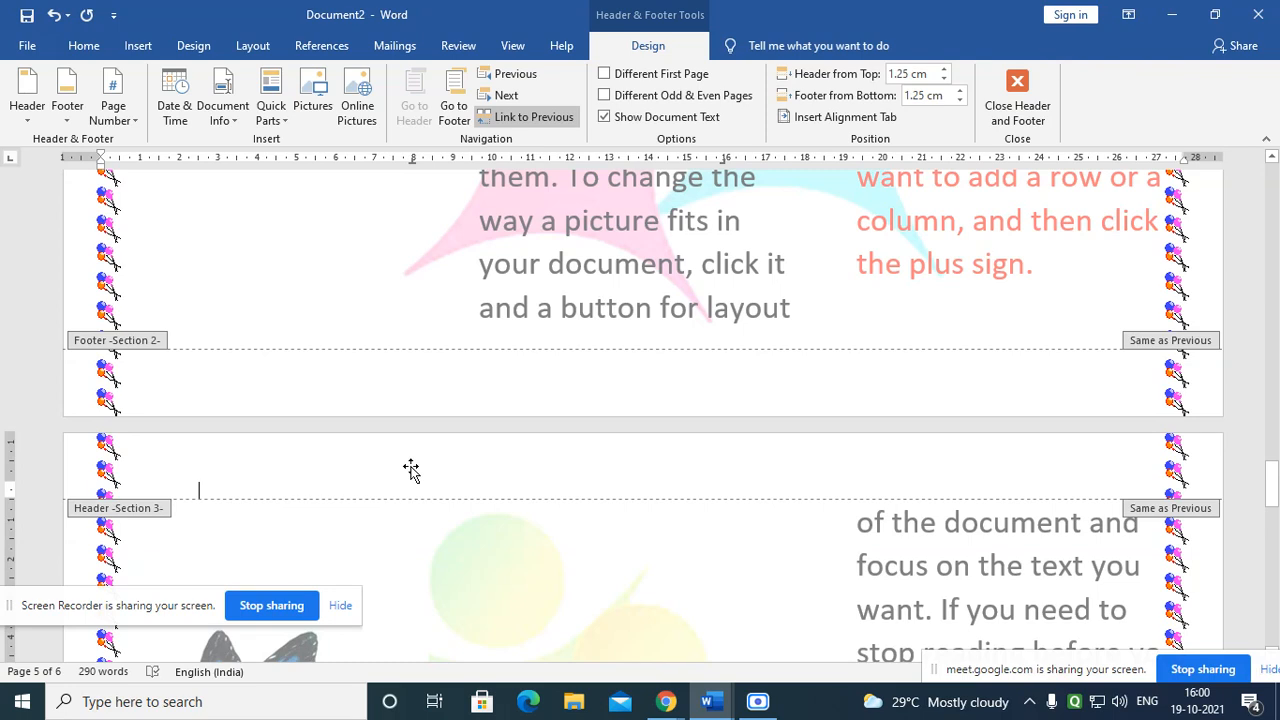
{"action": "type", "text": "So"}
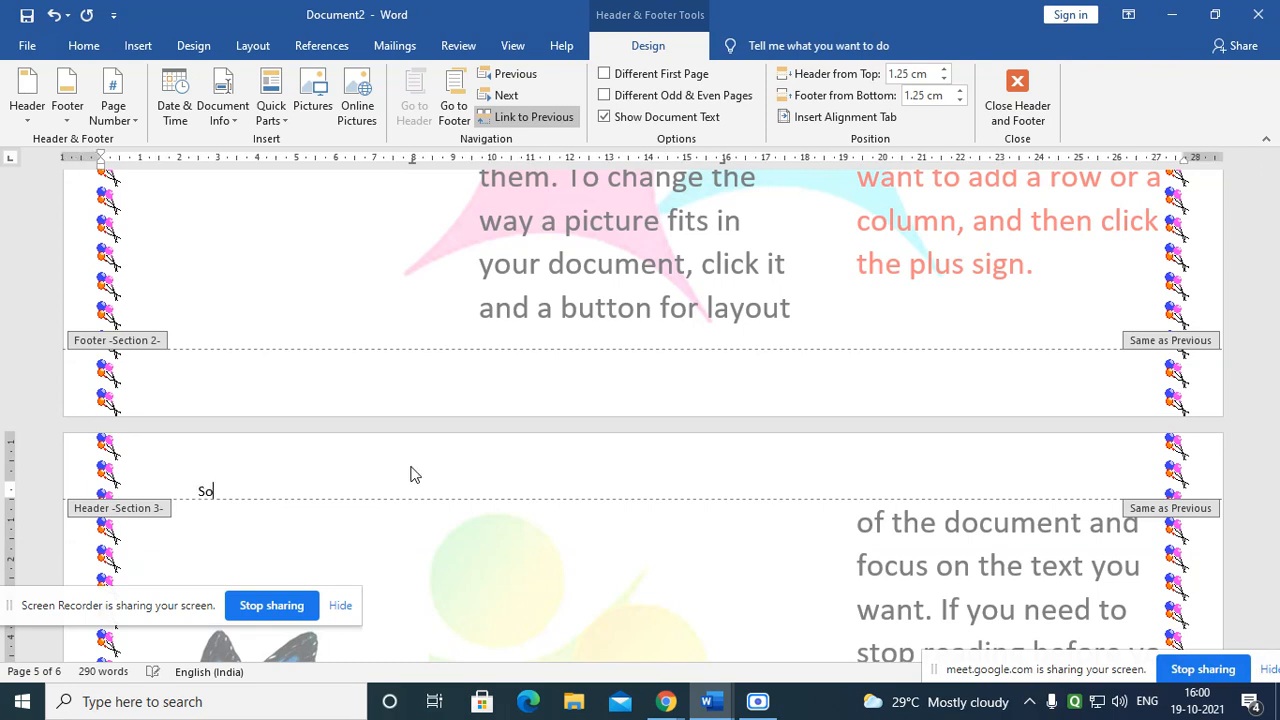
{"action": "type", "text": "ciety of Ch"}
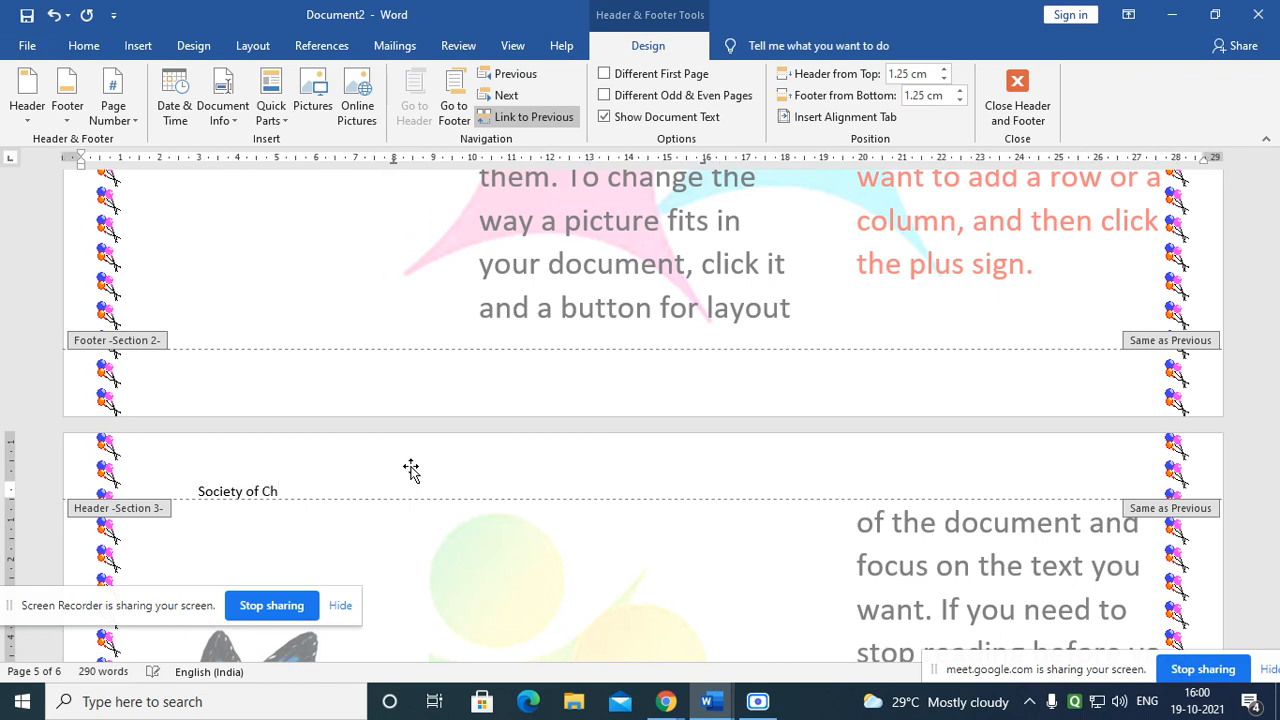
{"action": "type", "text": "ri"}
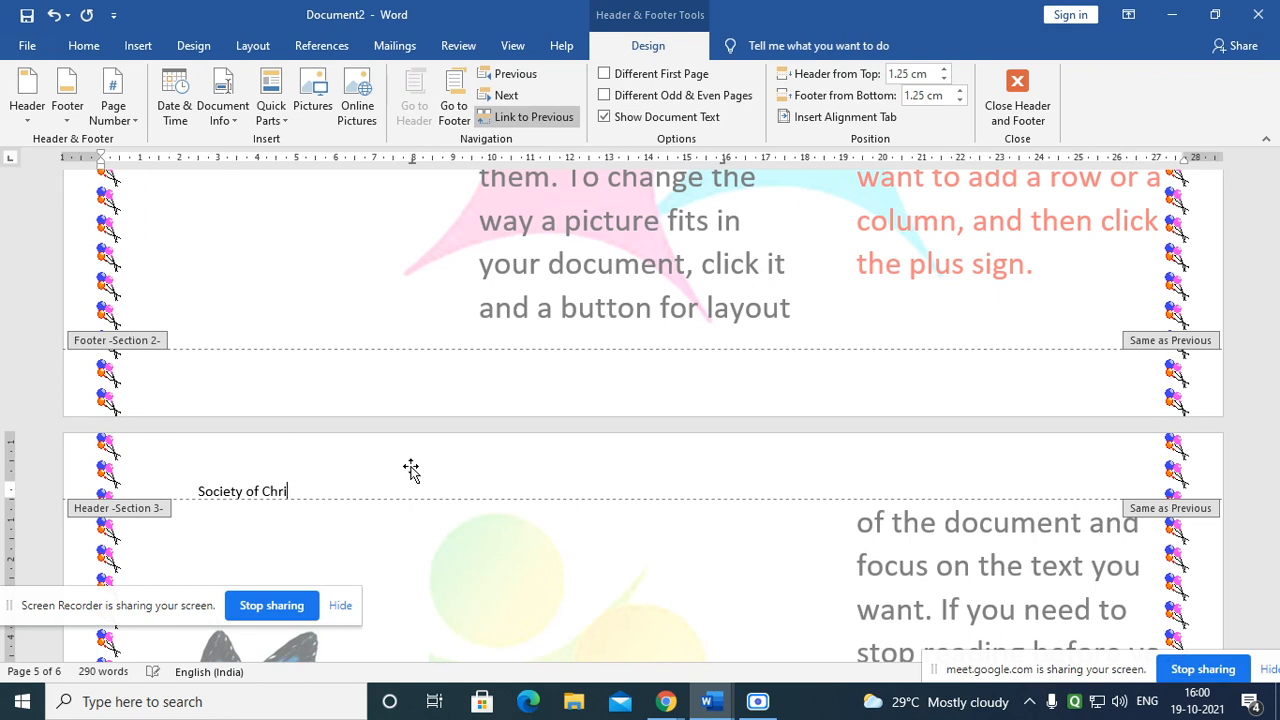
{"action": "type", "text": "st Jesus"}
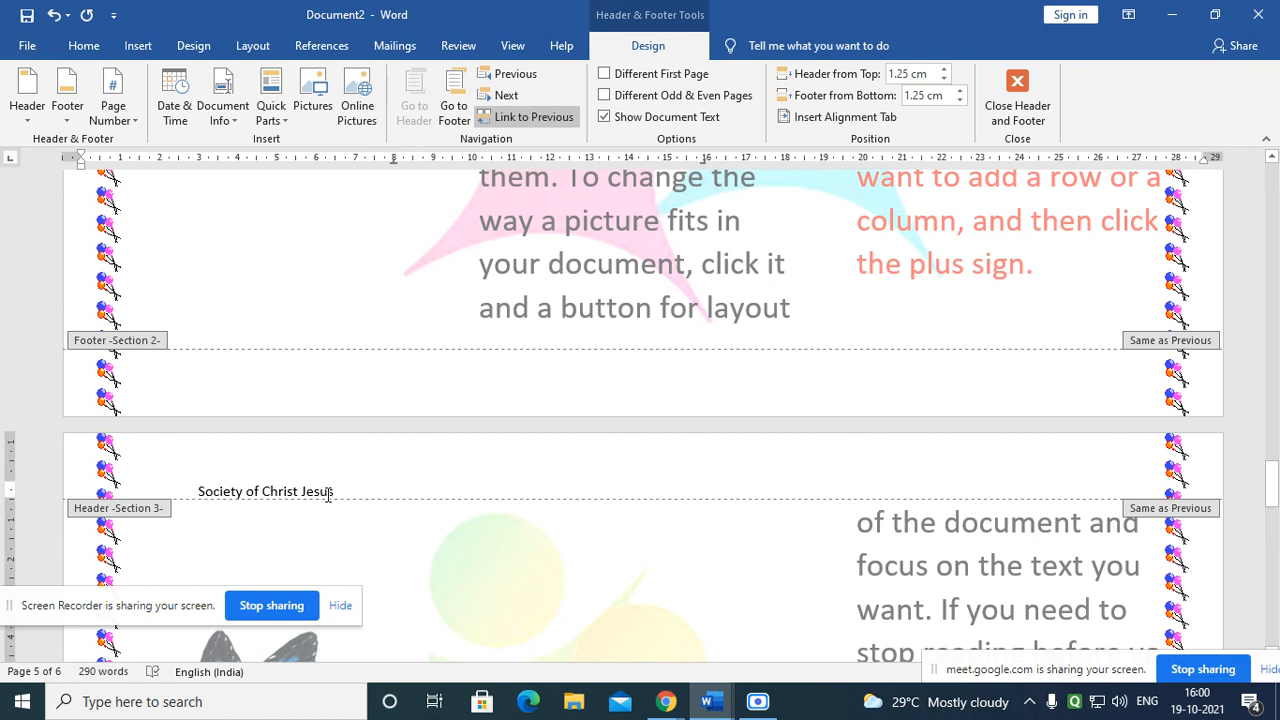
Step: Make the header text "Society of Christ Jesus" bold, 18 pt and centred
{"action": "mouse_move", "coordinate": [346, 494]}
{"action": "left_mouse_down"}
{"action": "mouse_move", "coordinate": [235, 482]}
{"action": "mouse_move", "coordinate": [357, 491]}
{"action": "left_mouse_up"}
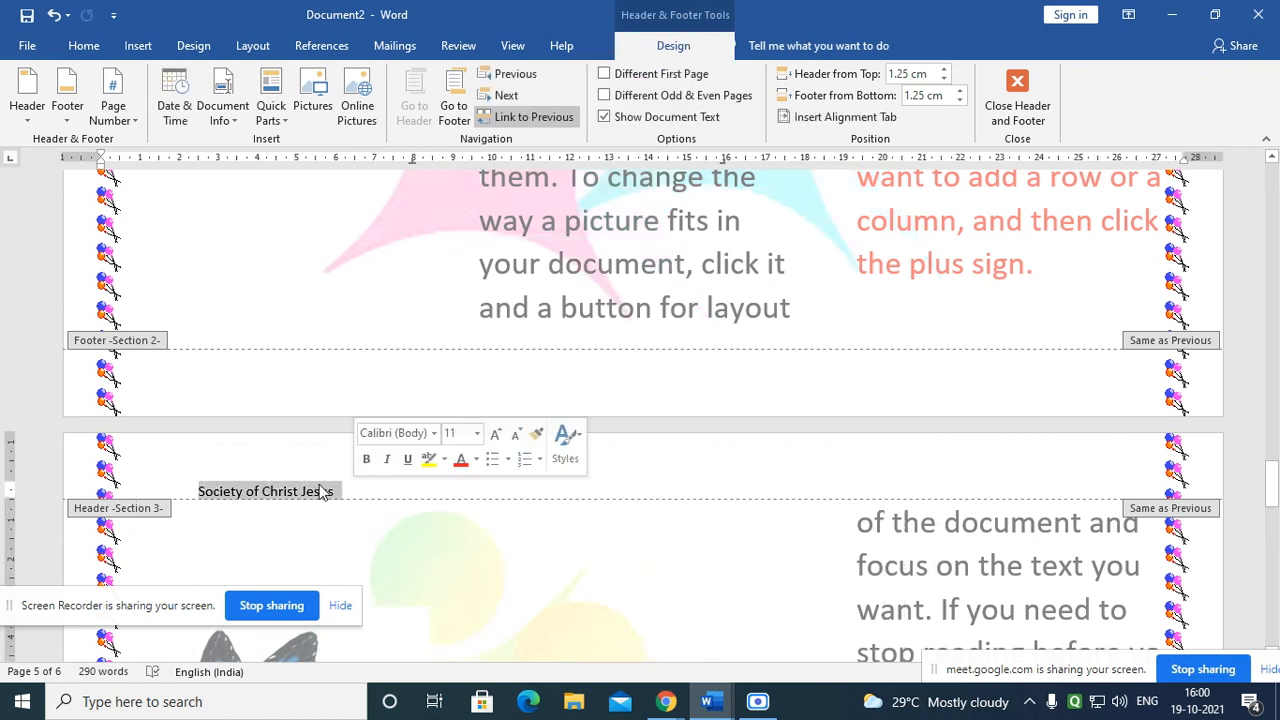
{"action": "left_click", "coordinate": [72, 44]}
{"action": "left_click", "coordinate": [171, 109]}
{"action": "left_click", "coordinate": [299, 81]}
{"action": "left_click", "coordinate": [299, 81]}
{"action": "left_click", "coordinate": [299, 81]}
{"action": "left_click", "coordinate": [299, 81]}
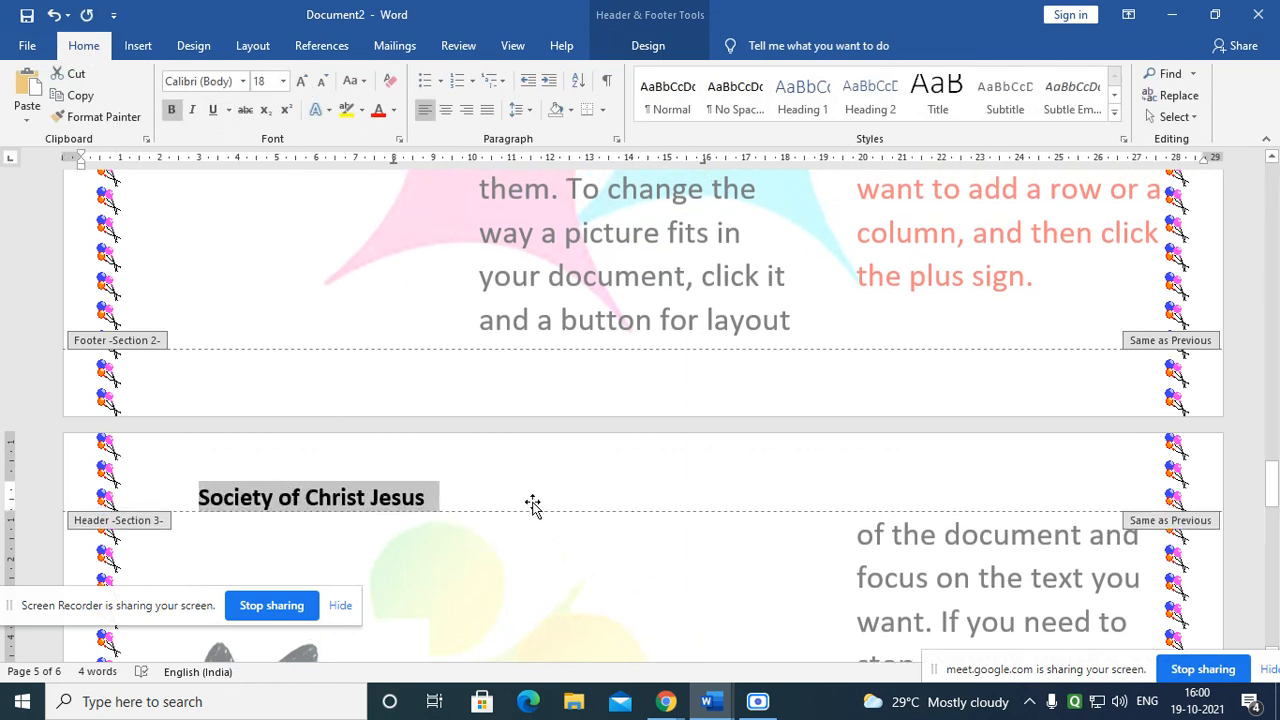
{"action": "left_click", "coordinate": [446, 112]}
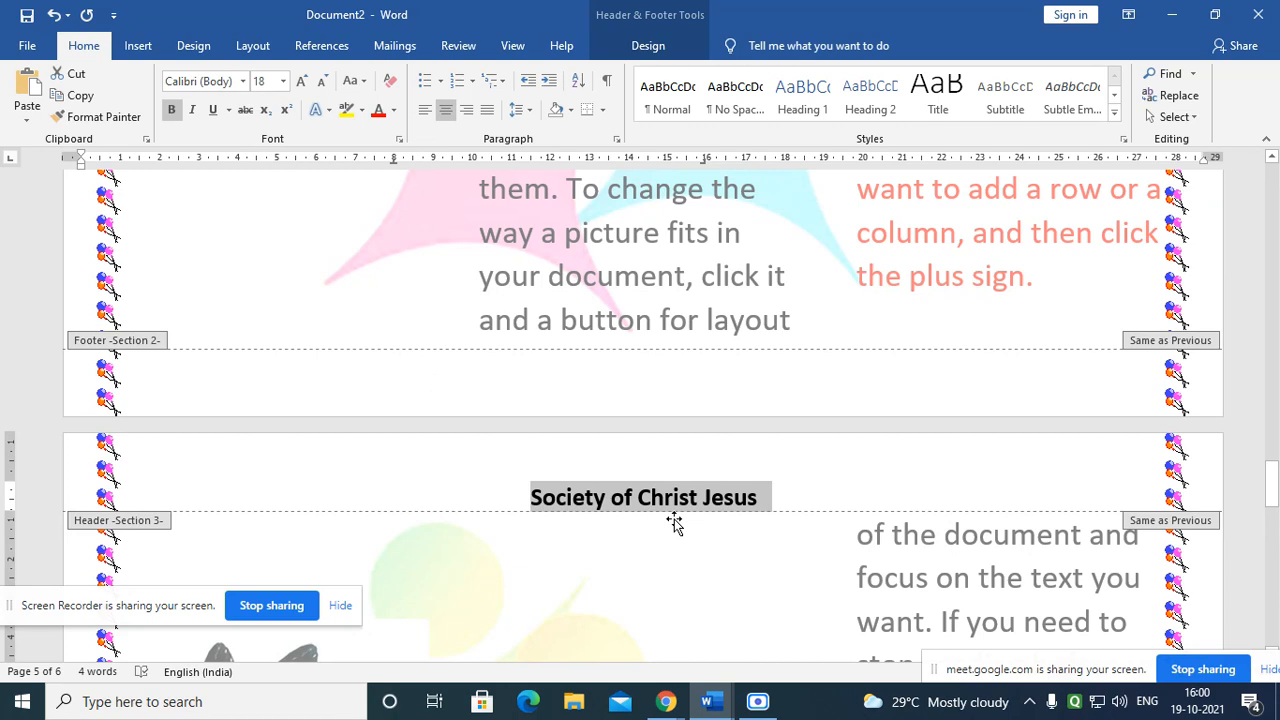
Step: Close the header area and review the header text across the document's pages
{"action": "scroll", "coordinate": [511, 491], "scroll_direction": "down", "scroll_amount": 3}
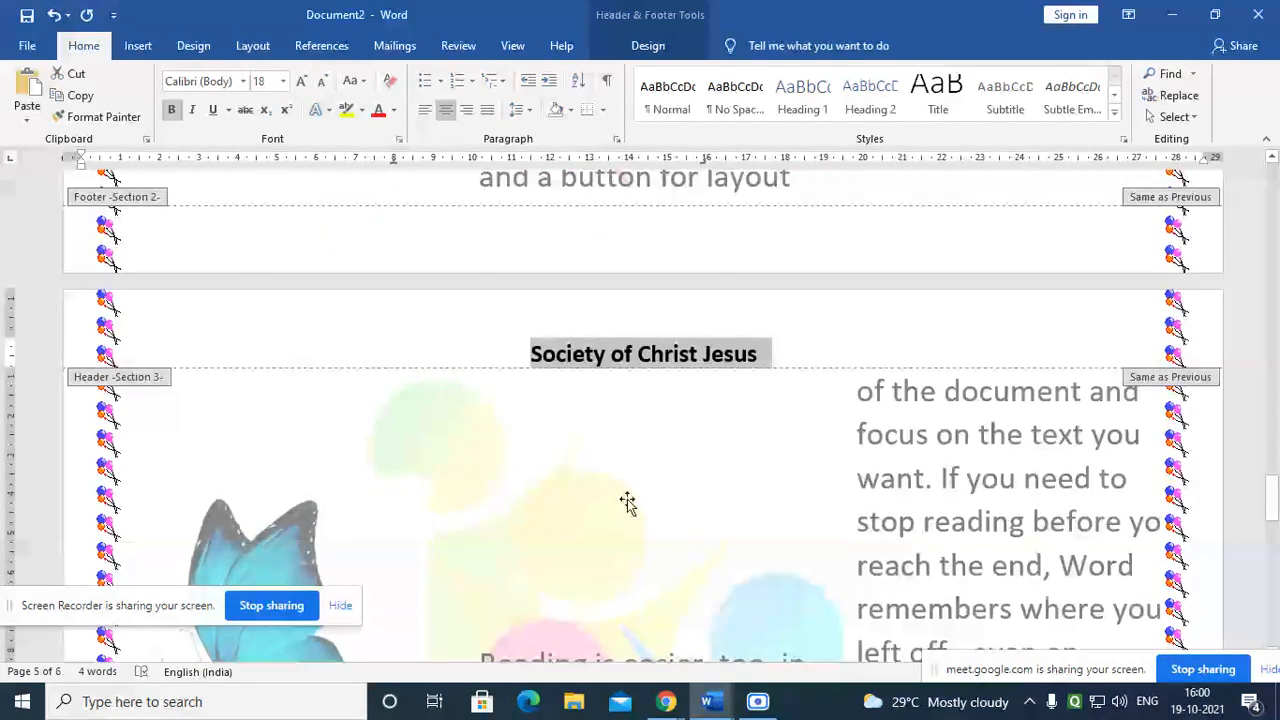
{"action": "key", "text": "Left"}
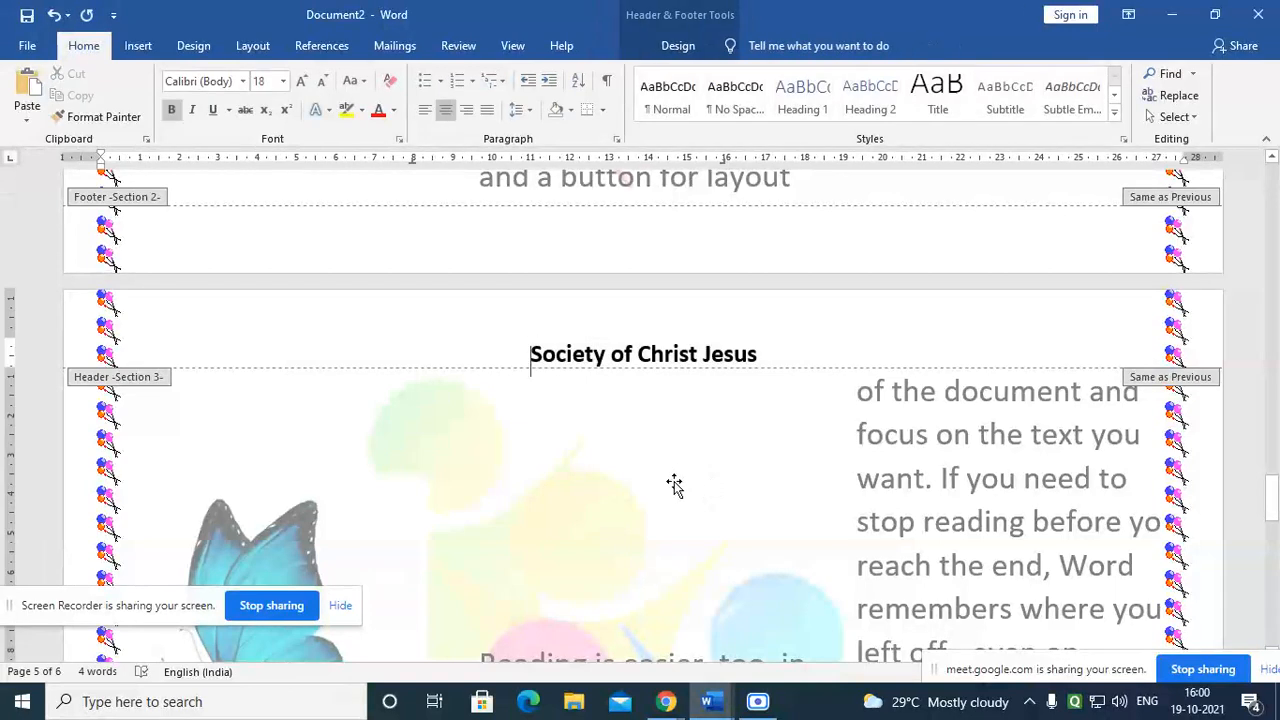
{"action": "left_click", "coordinate": [829, 506]}
{"action": "double_click", "coordinate": [1050, 558]}
{"action": "scroll", "coordinate": [829, 520], "scroll_direction": "down", "scroll_amount": 8}
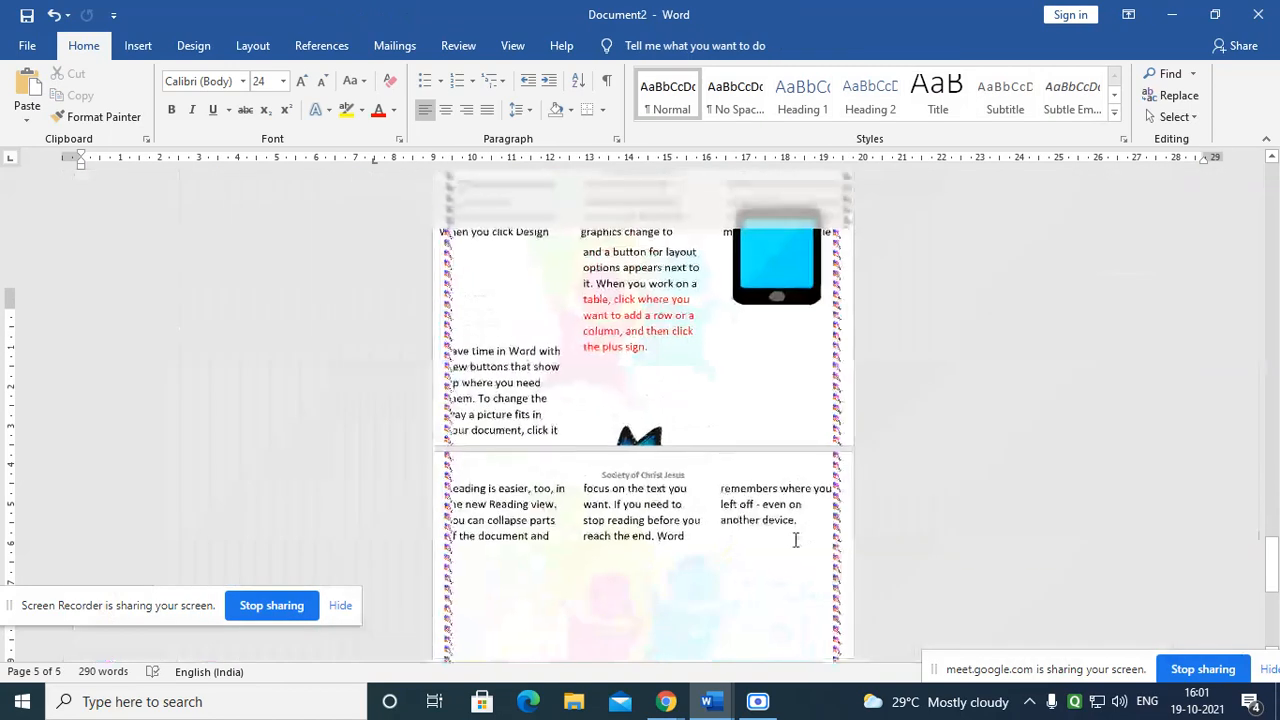
{"action": "scroll", "coordinate": [669, 488], "scroll_direction": "up", "scroll_amount": 3}
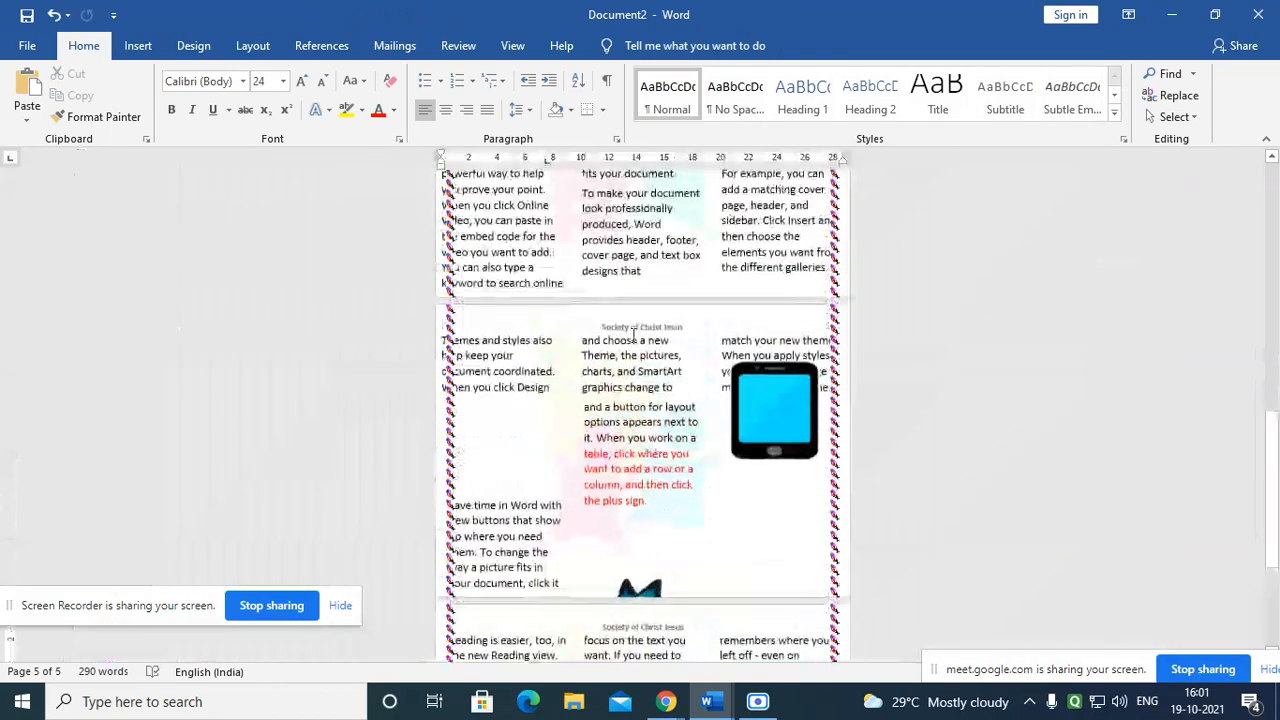
{"action": "scroll", "coordinate": [669, 338], "scroll_direction": "up", "scroll_amount": 5}
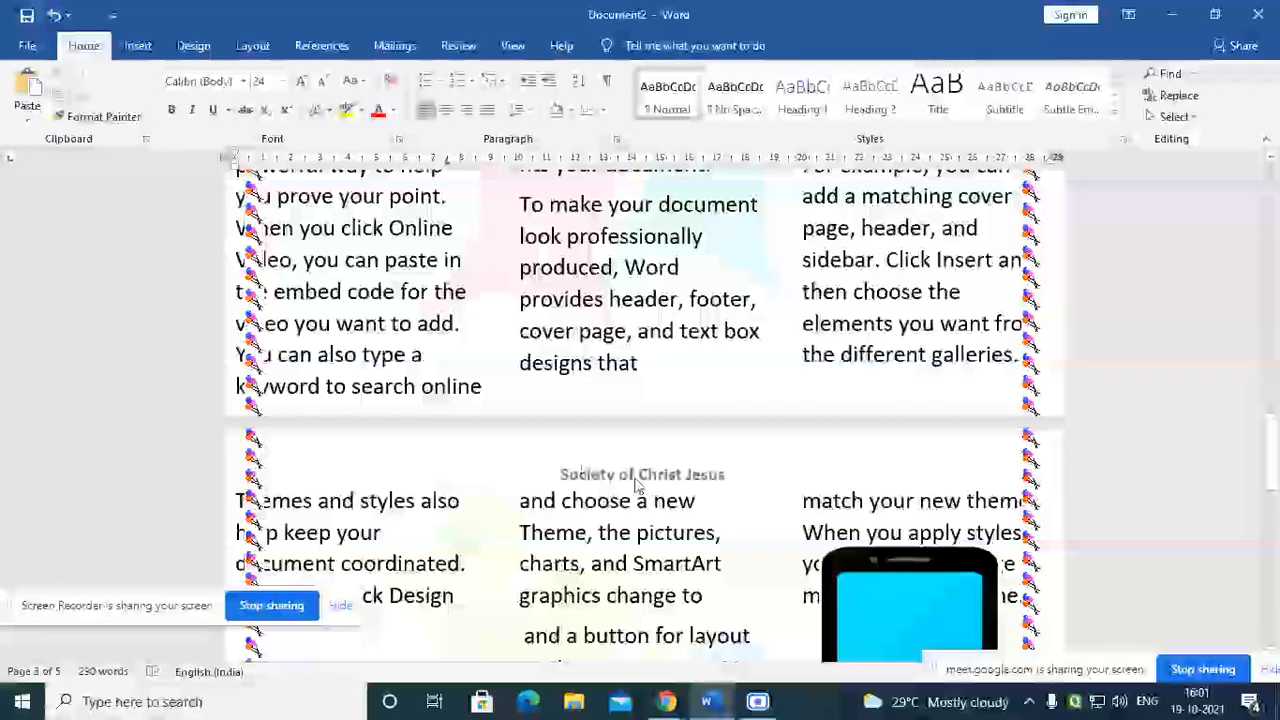
{"action": "scroll", "coordinate": [632, 470], "scroll_direction": "up", "scroll_amount": 10}
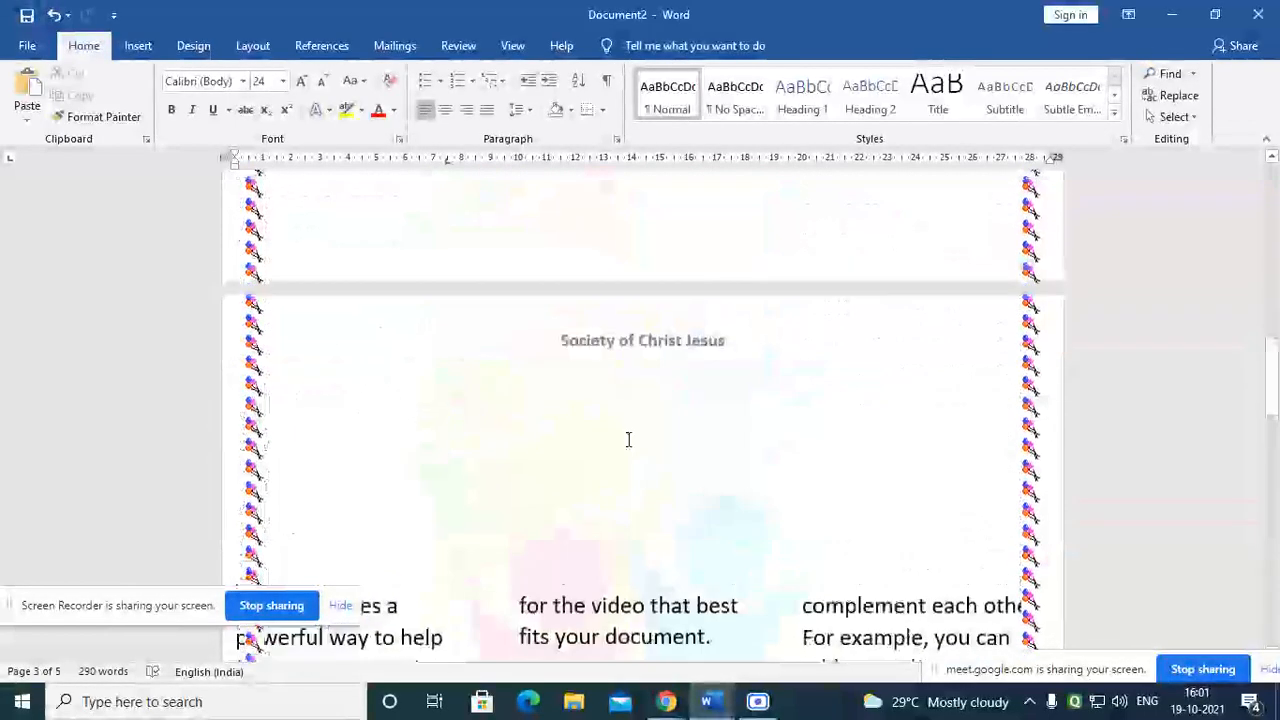
{"action": "scroll", "coordinate": [620, 430], "scroll_direction": "up", "scroll_amount": 5}
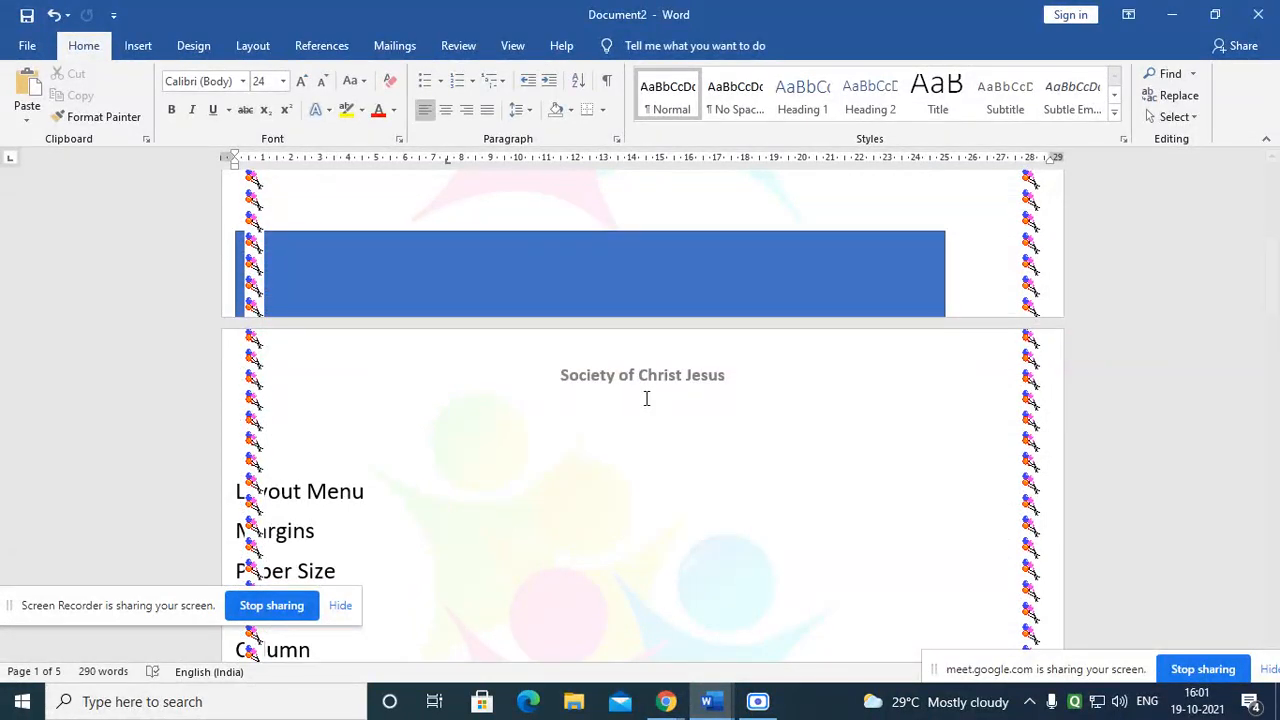
{"action": "scroll", "coordinate": [646, 398], "scroll_direction": "down", "scroll_amount": 2}
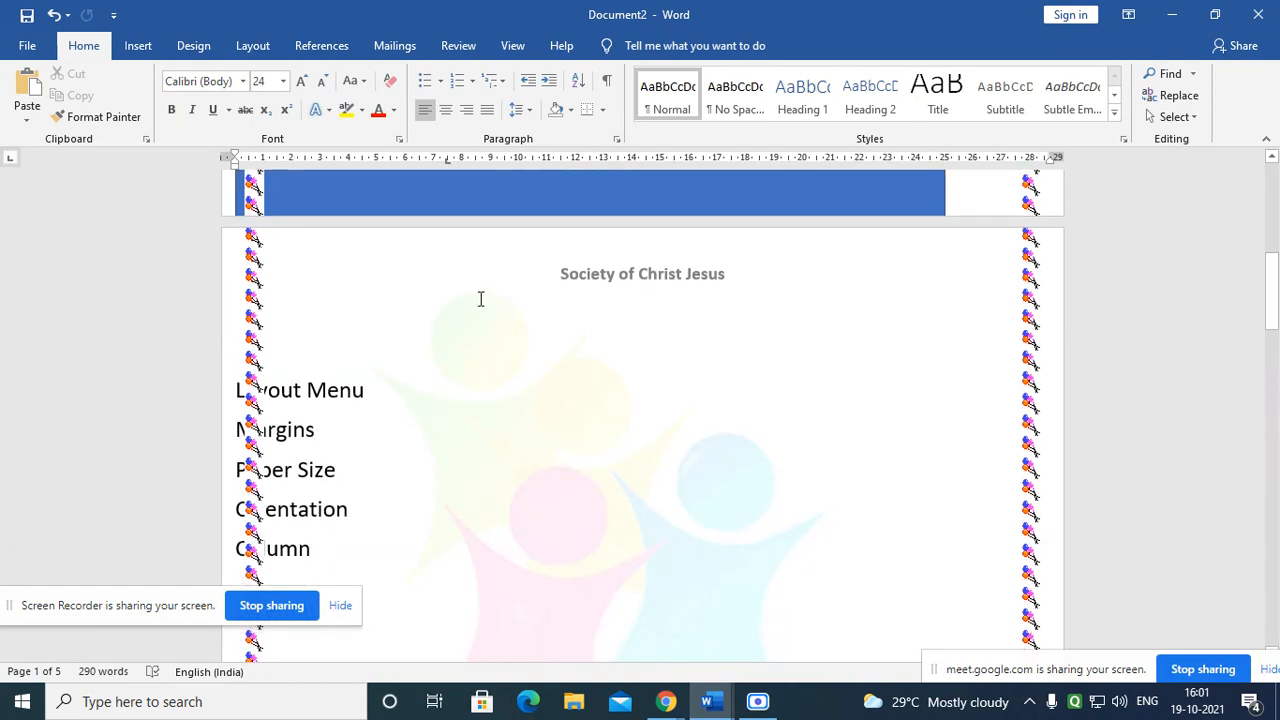
Step: Insert page numbers at the bottom of the pages in the Brackets 2 style and check the footers
{"action": "left_click", "coordinate": [759, 270]}
{"action": "left_click", "coordinate": [138, 47]}
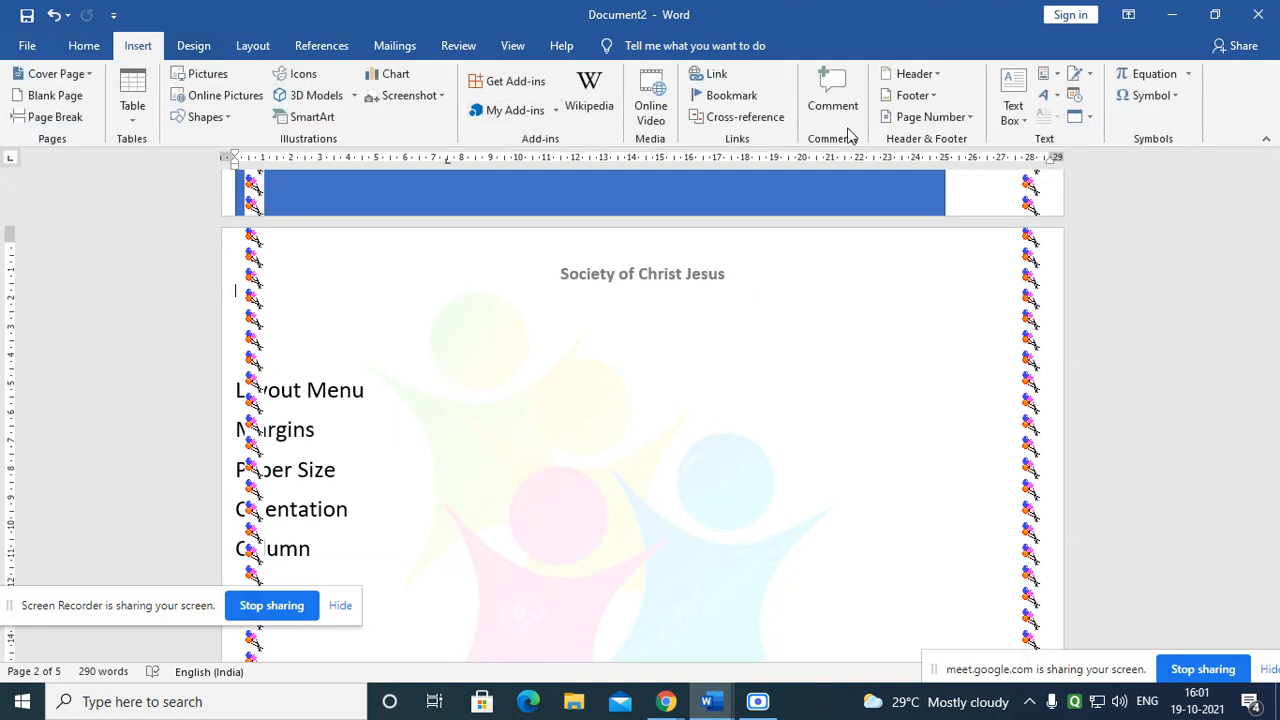
{"action": "left_click", "coordinate": [969, 118]}
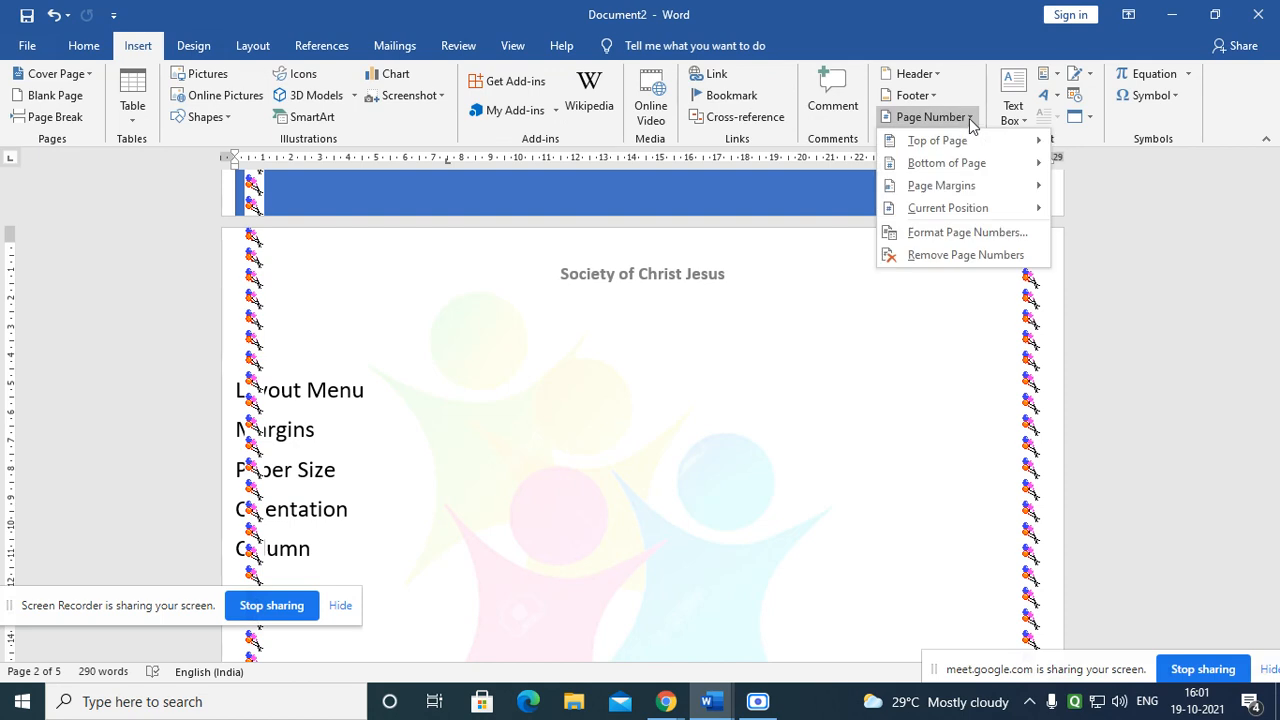
{"action": "mouse_move", "coordinate": [955, 146]}
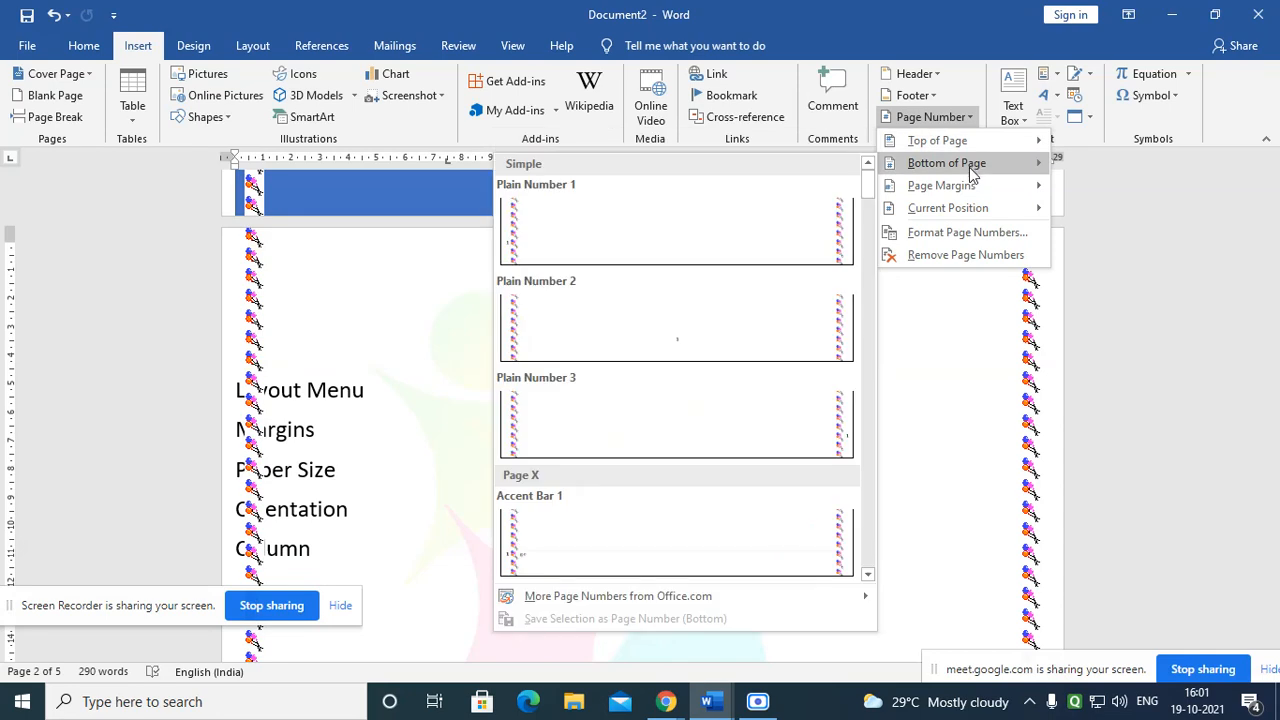
{"action": "scroll", "coordinate": [655, 350], "scroll_direction": "down", "scroll_amount": 10}
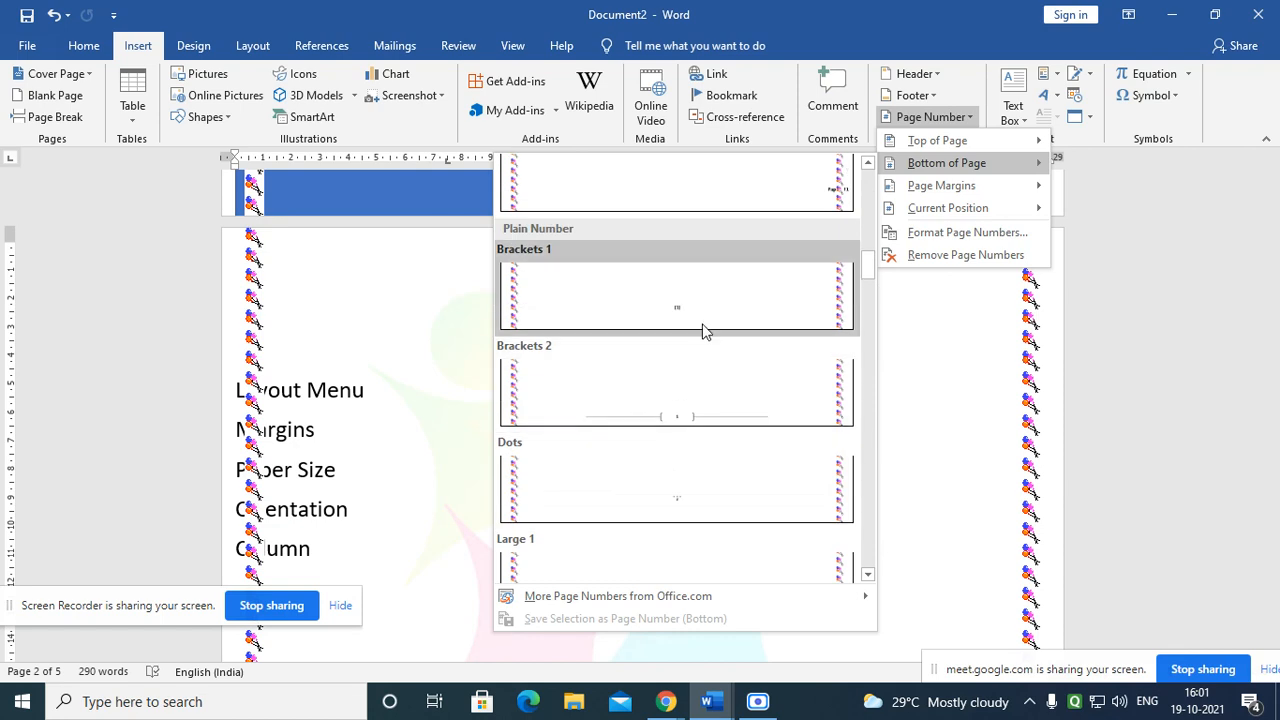
{"action": "left_click", "coordinate": [693, 414]}
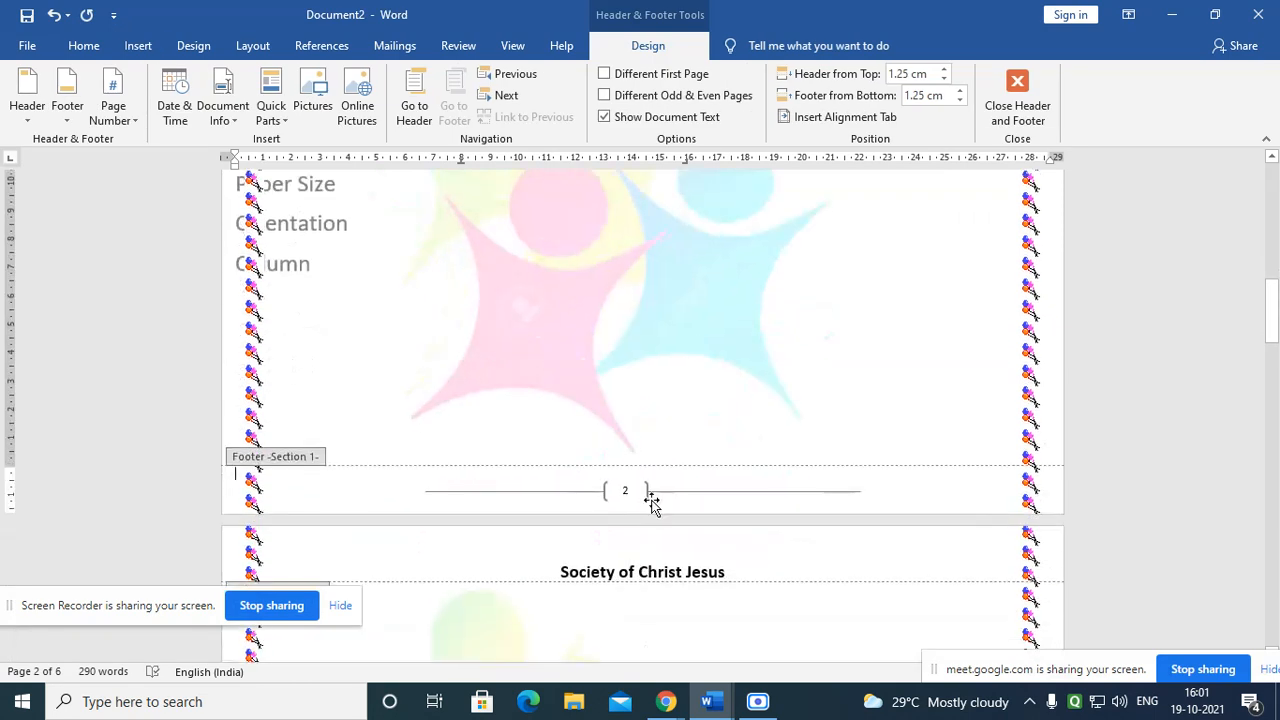
{"action": "scroll", "coordinate": [649, 500], "scroll_direction": "down", "scroll_amount": 10}
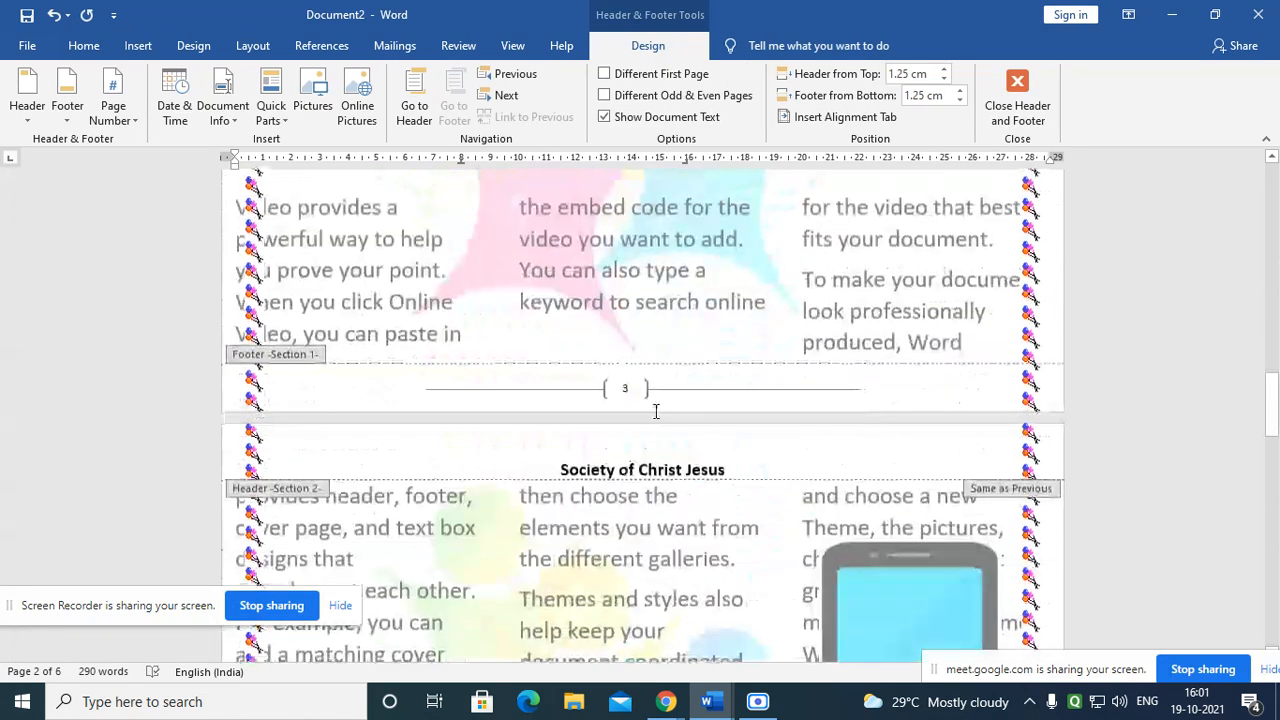
{"action": "scroll", "coordinate": [643, 405], "scroll_direction": "down", "scroll_amount": 10}
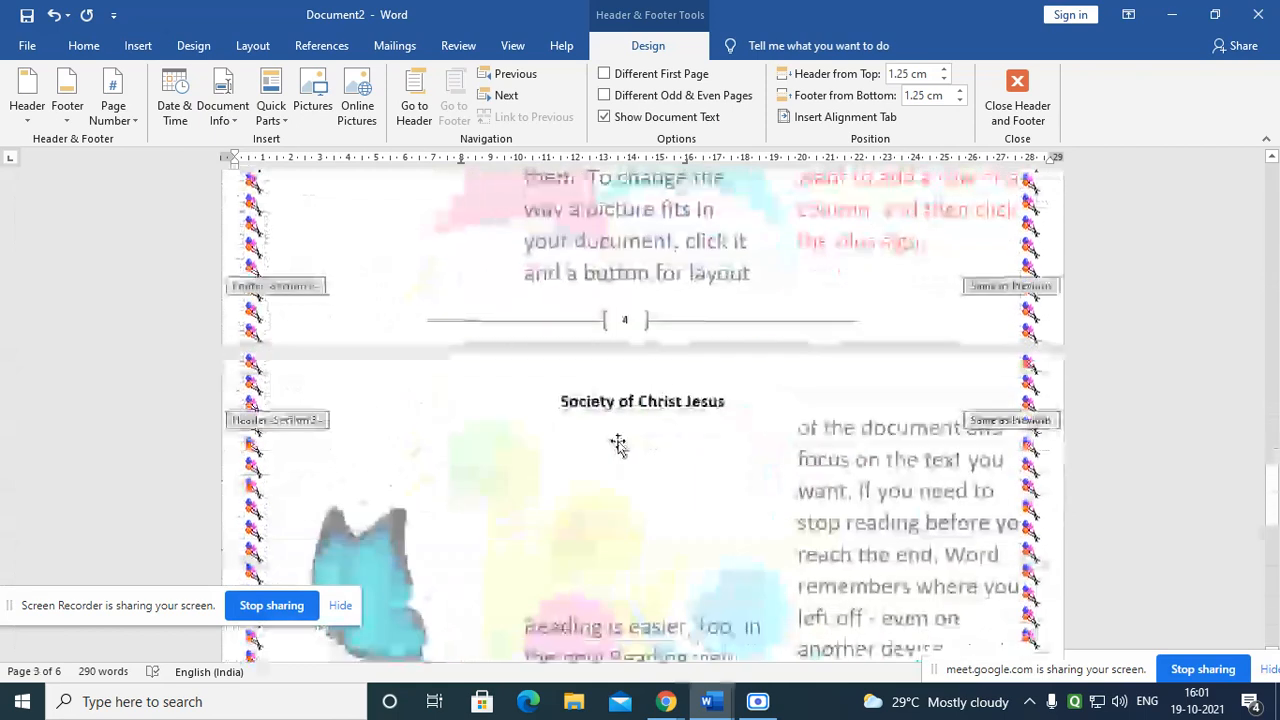
{"action": "left_click", "coordinate": [756, 502]}
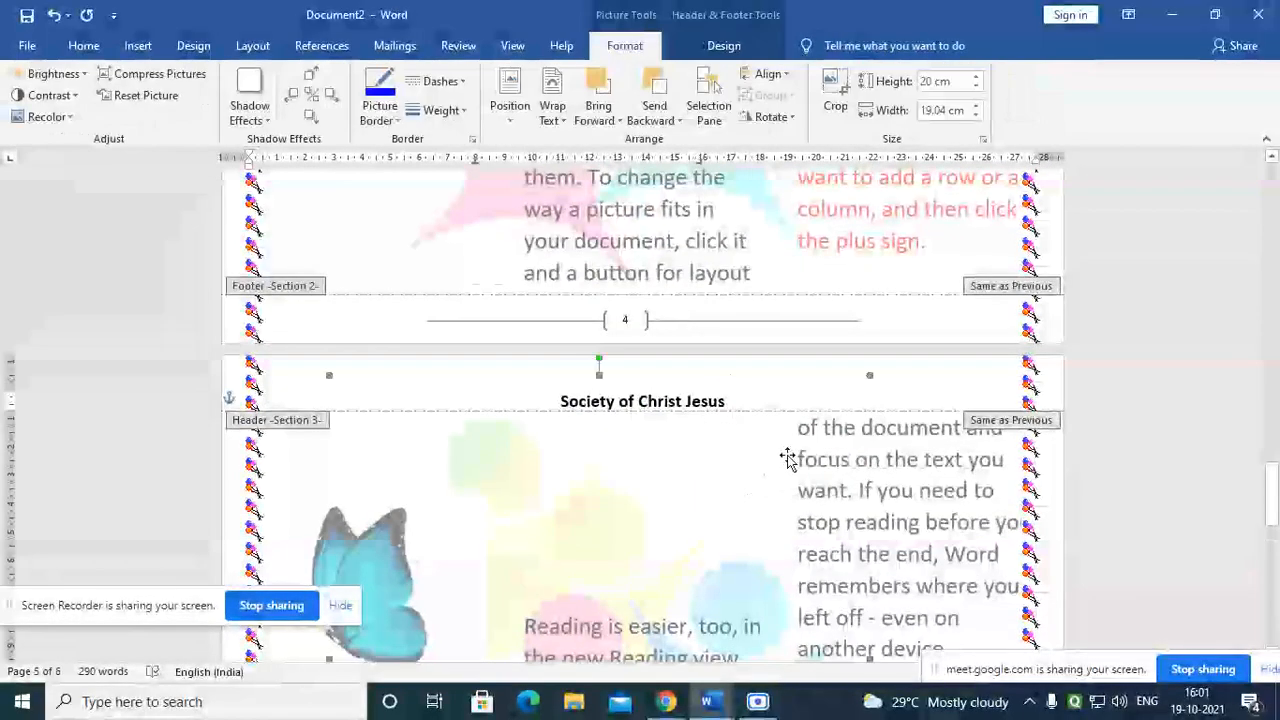
Step: Close the header and footer area and review the header text and page numbers across the pages
{"action": "double_click", "coordinate": [955, 493]}
{"action": "scroll", "coordinate": [858, 486], "scroll_direction": "up", "scroll_amount": 5}
{"action": "scroll", "coordinate": [858, 480], "scroll_direction": "up", "scroll_amount": 6}
{"action": "scroll", "coordinate": [836, 456], "scroll_direction": "down", "scroll_amount": 2, "text": "ctrl"}
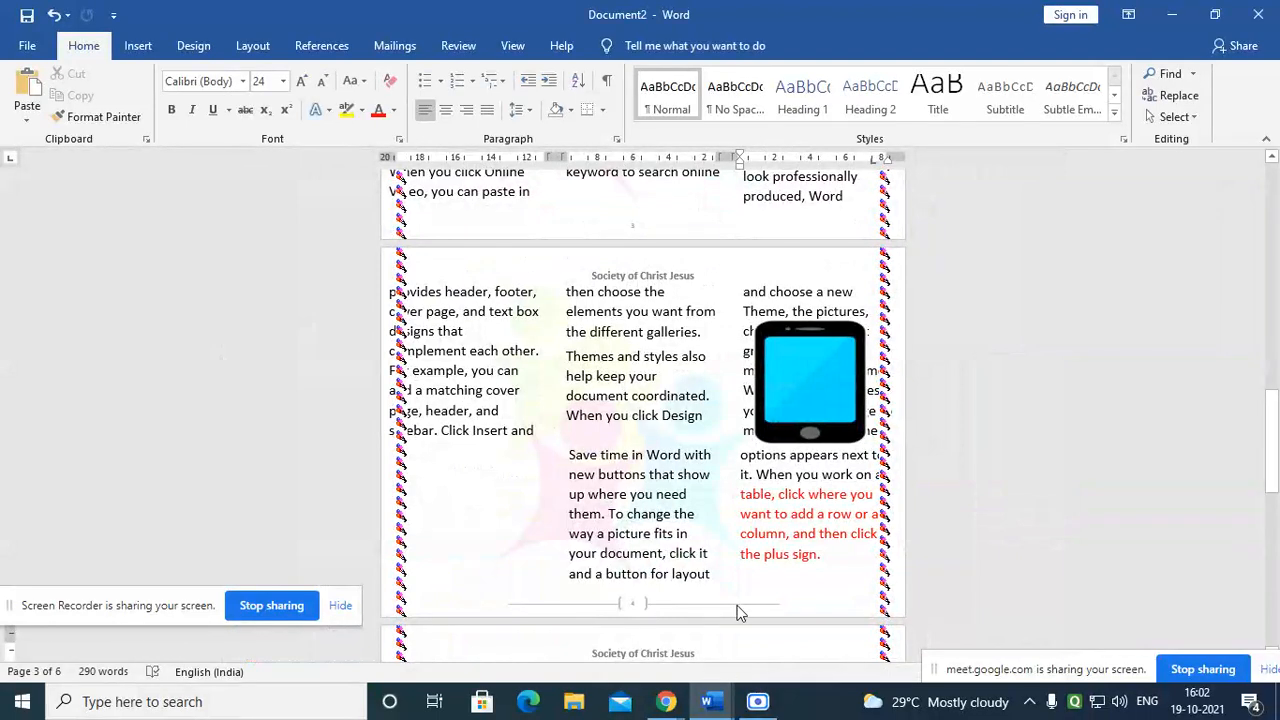
{"action": "scroll", "coordinate": [737, 545], "scroll_direction": "up", "scroll_amount": 5, "text": "ctrl"}
{"action": "scroll", "coordinate": [730, 543], "scroll_direction": "down", "scroll_amount": 3}
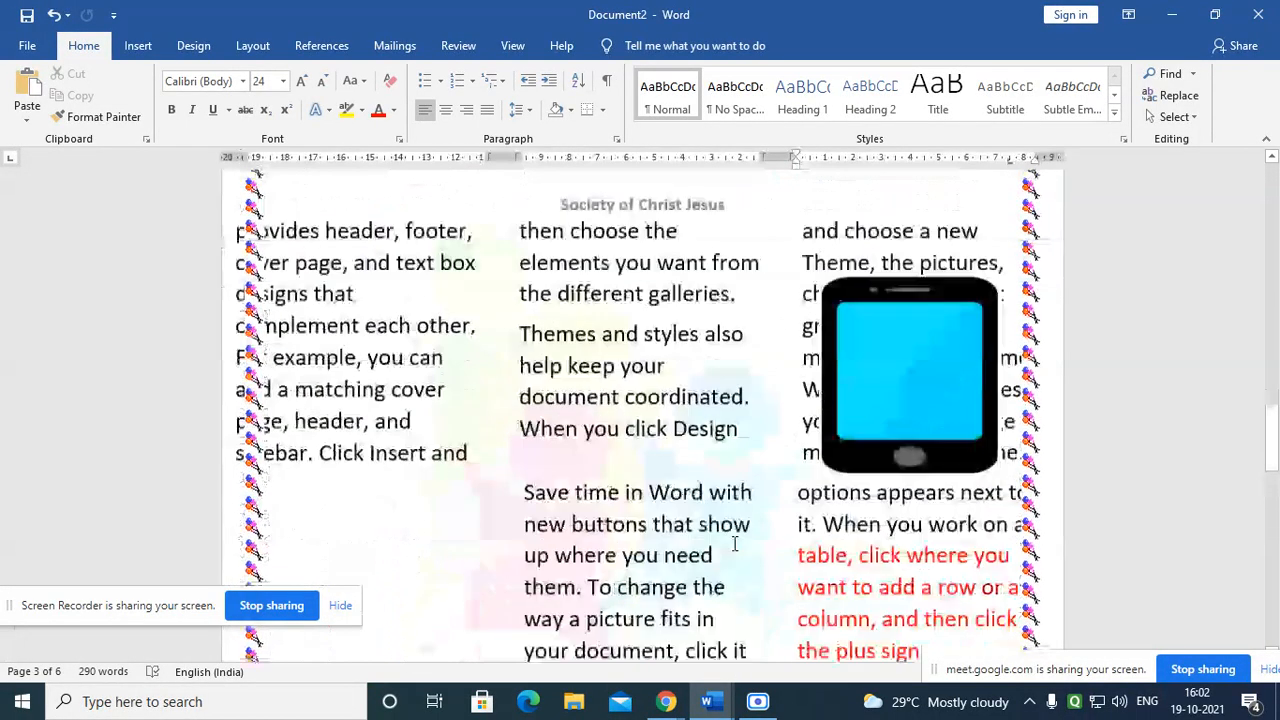
{"action": "scroll", "coordinate": [718, 536], "scroll_direction": "down", "scroll_amount": 1}
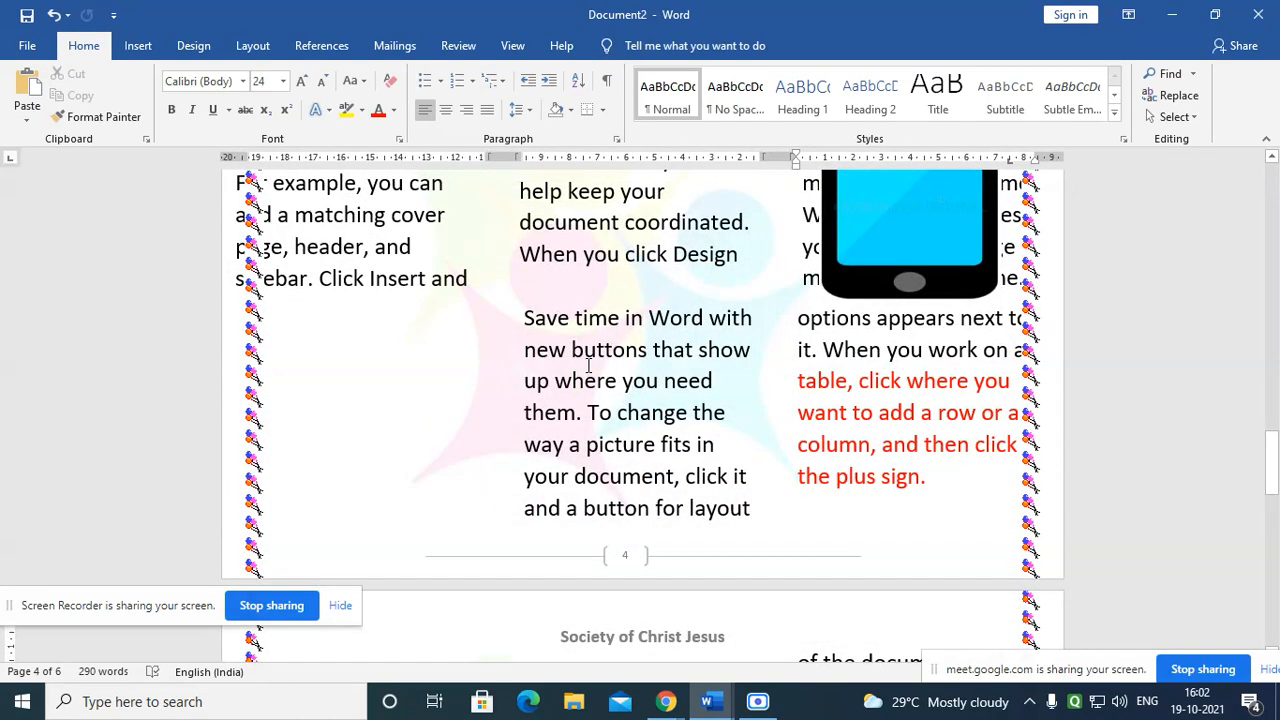
{"action": "left_click", "coordinate": [137, 47]}
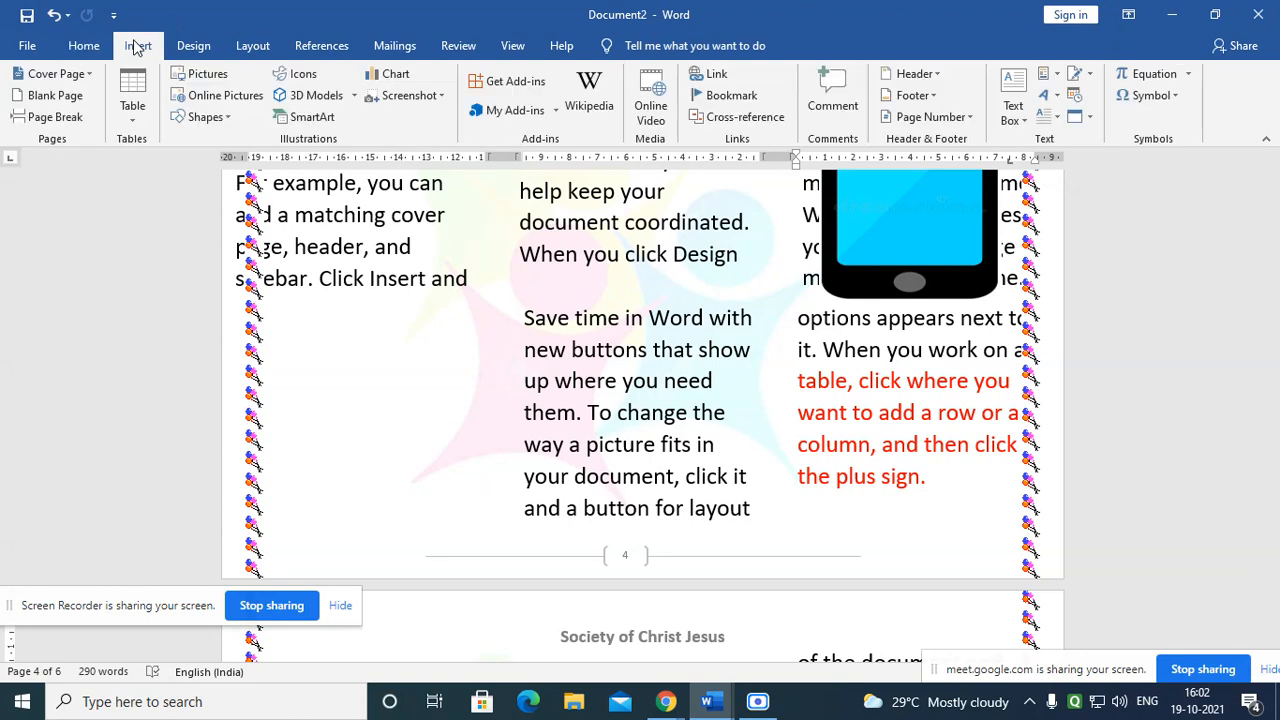
{"action": "left_click", "coordinate": [190, 47]}
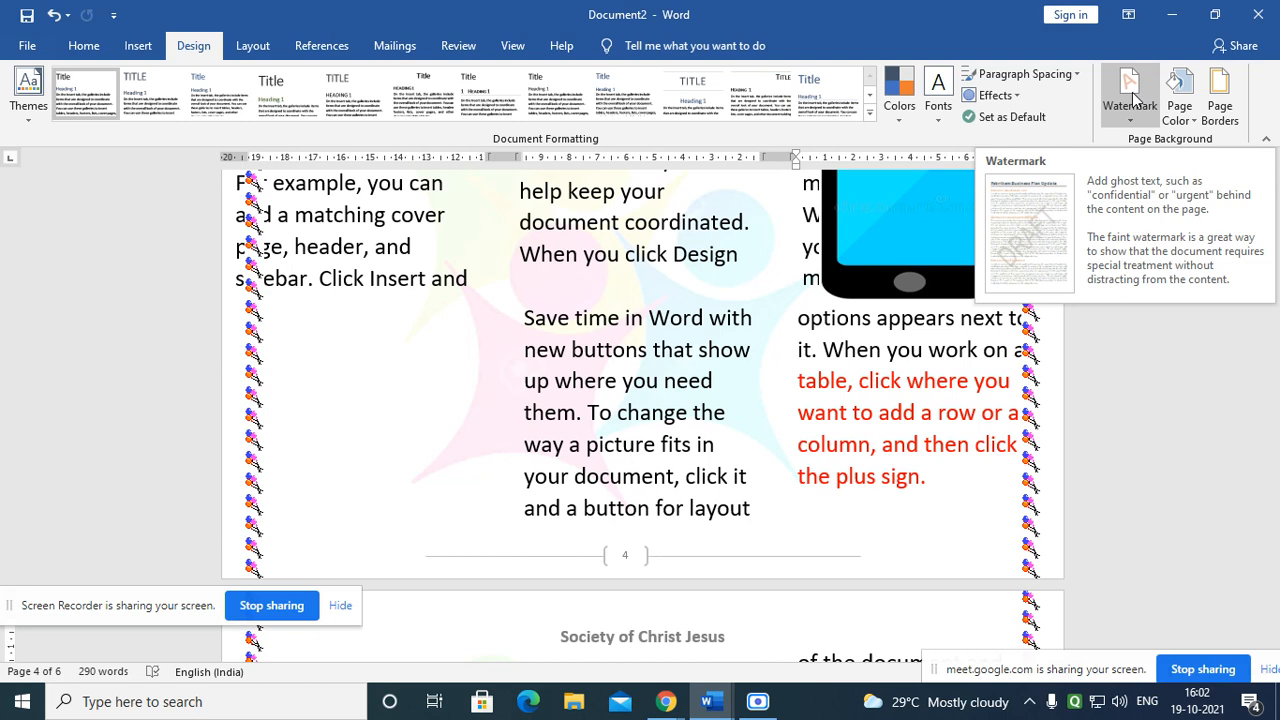
Step: Apply Normal margins to the page holding the Layout Menu list
{"action": "scroll", "coordinate": [309, 434], "scroll_direction": "down", "scroll_amount": 3}
{"action": "scroll", "coordinate": [351, 409], "scroll_direction": "up", "scroll_amount": 6}
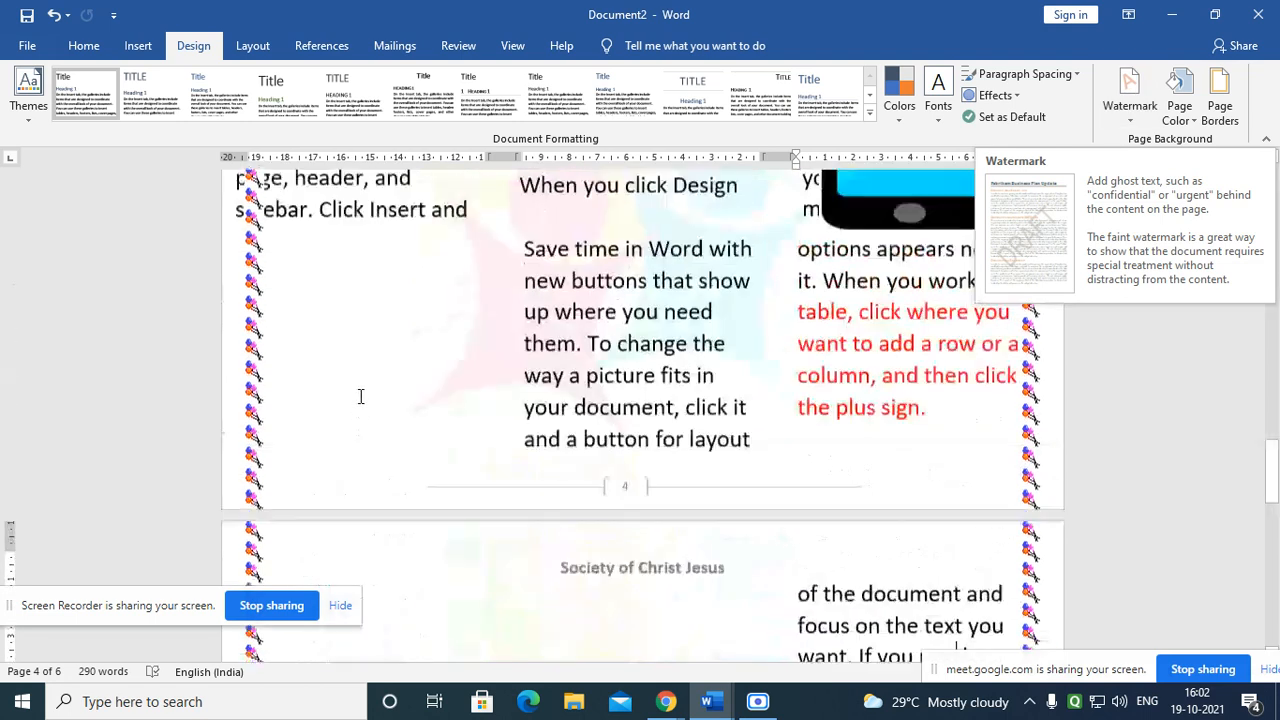
{"action": "scroll", "coordinate": [362, 403], "scroll_direction": "up", "scroll_amount": 12}
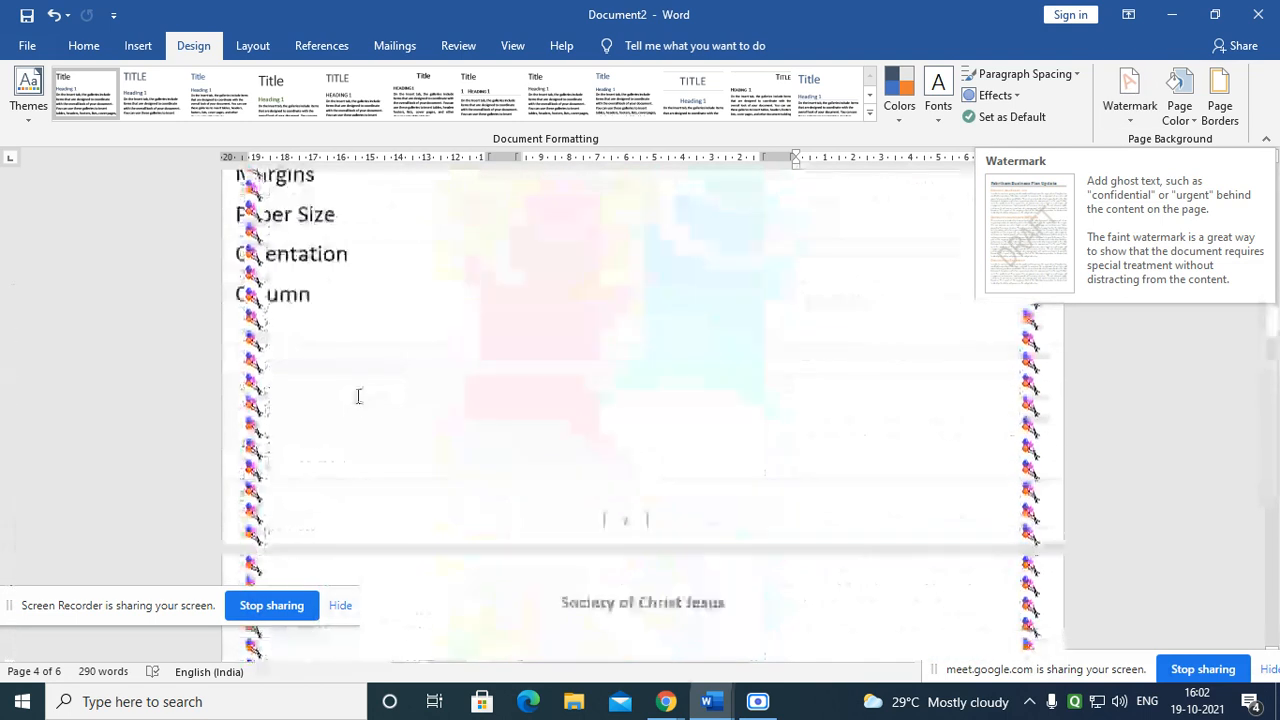
{"action": "scroll", "coordinate": [358, 397], "scroll_direction": "up", "scroll_amount": 15}
{"action": "left_click", "coordinate": [238, 306]}
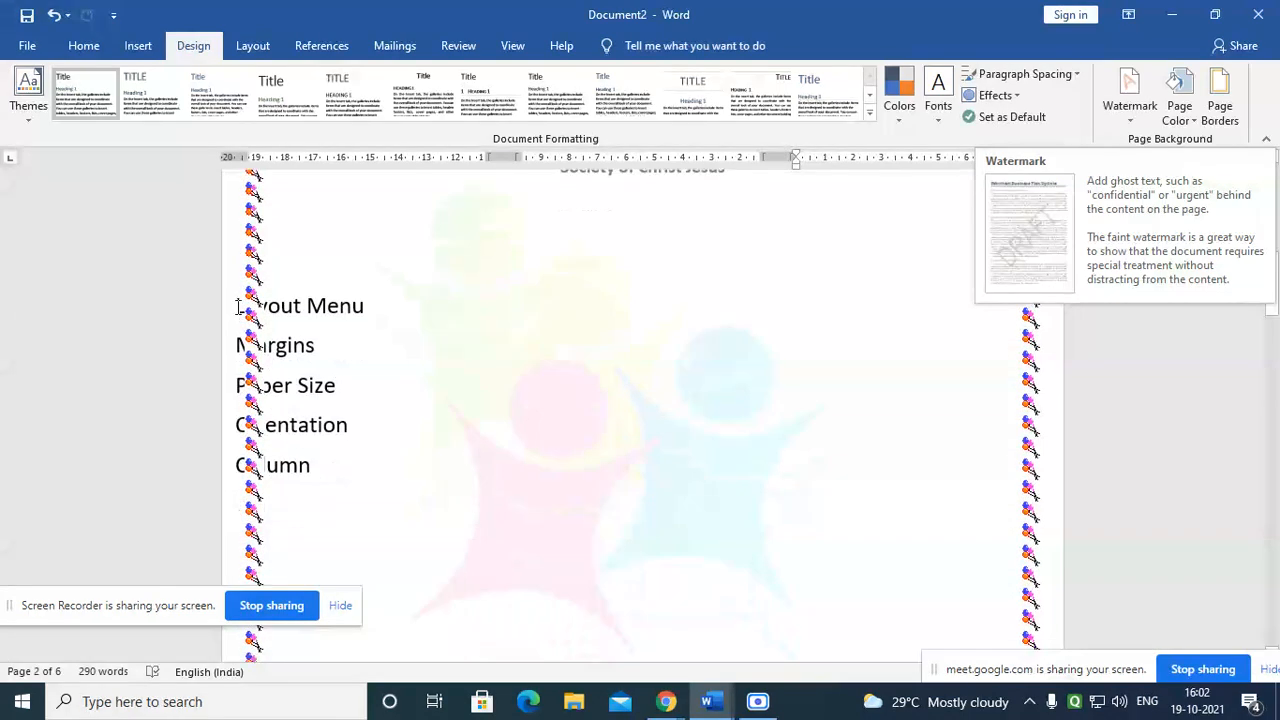
{"action": "left_click_drag", "start_coordinate": [262, 316], "coordinate": [354, 471]}
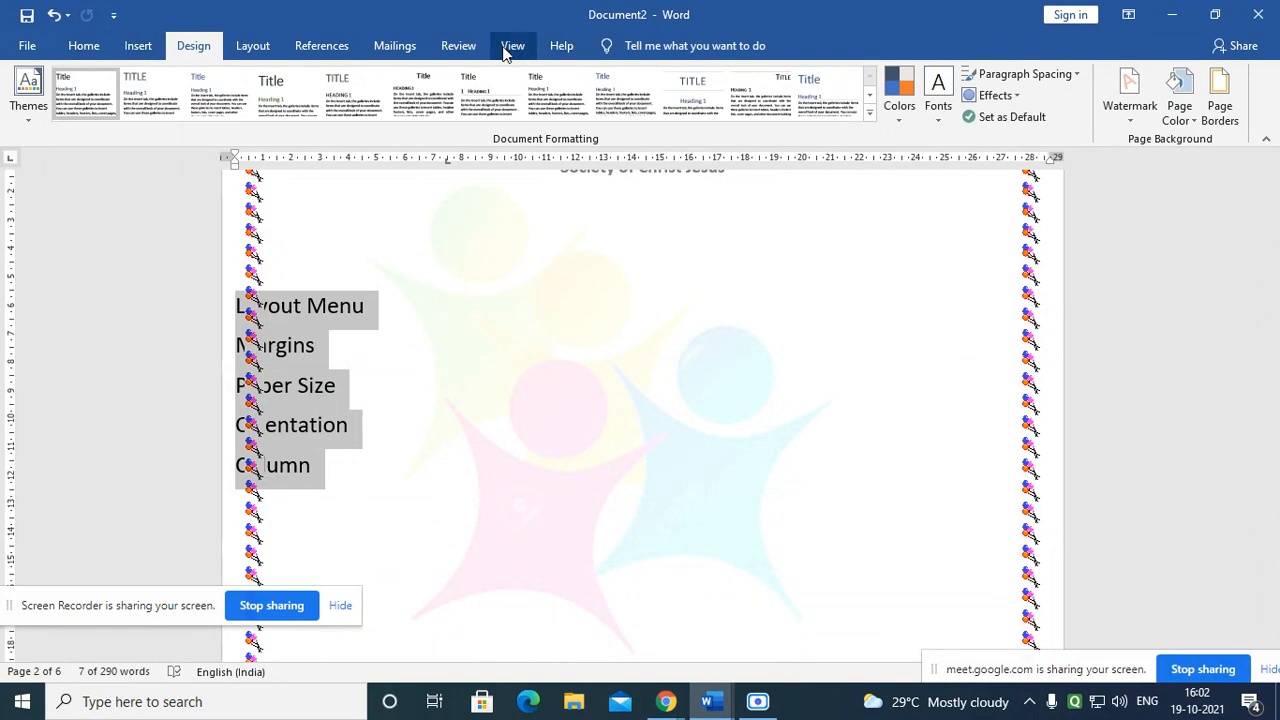
{"action": "left_click", "coordinate": [84, 47]}
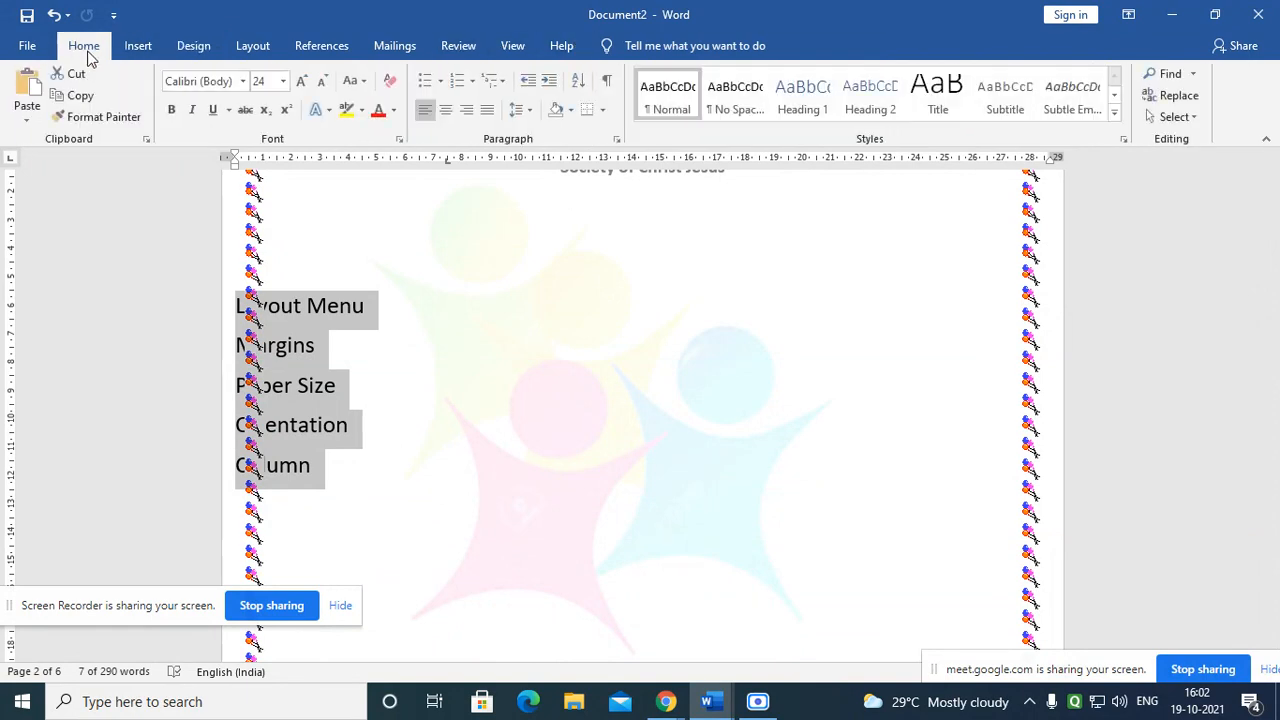
{"action": "left_click", "coordinate": [194, 47]}
{"action": "left_click", "coordinate": [253, 46]}
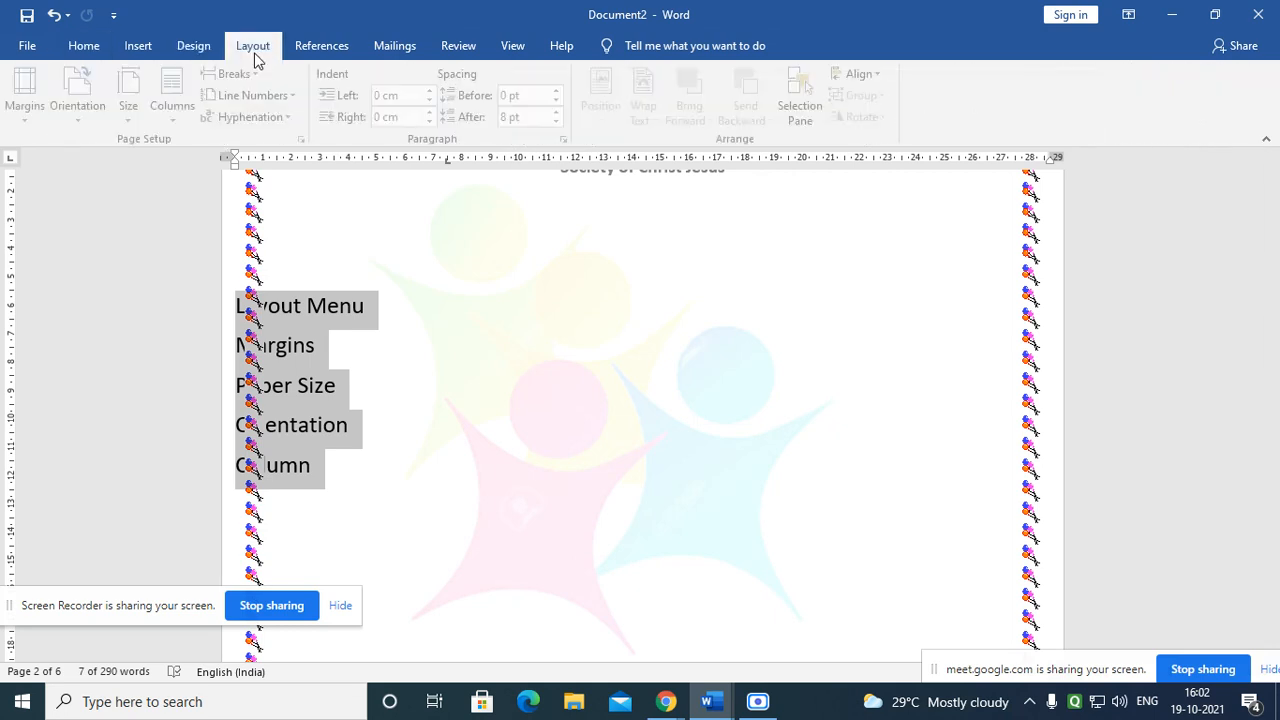
{"action": "left_click", "coordinate": [30, 100]}
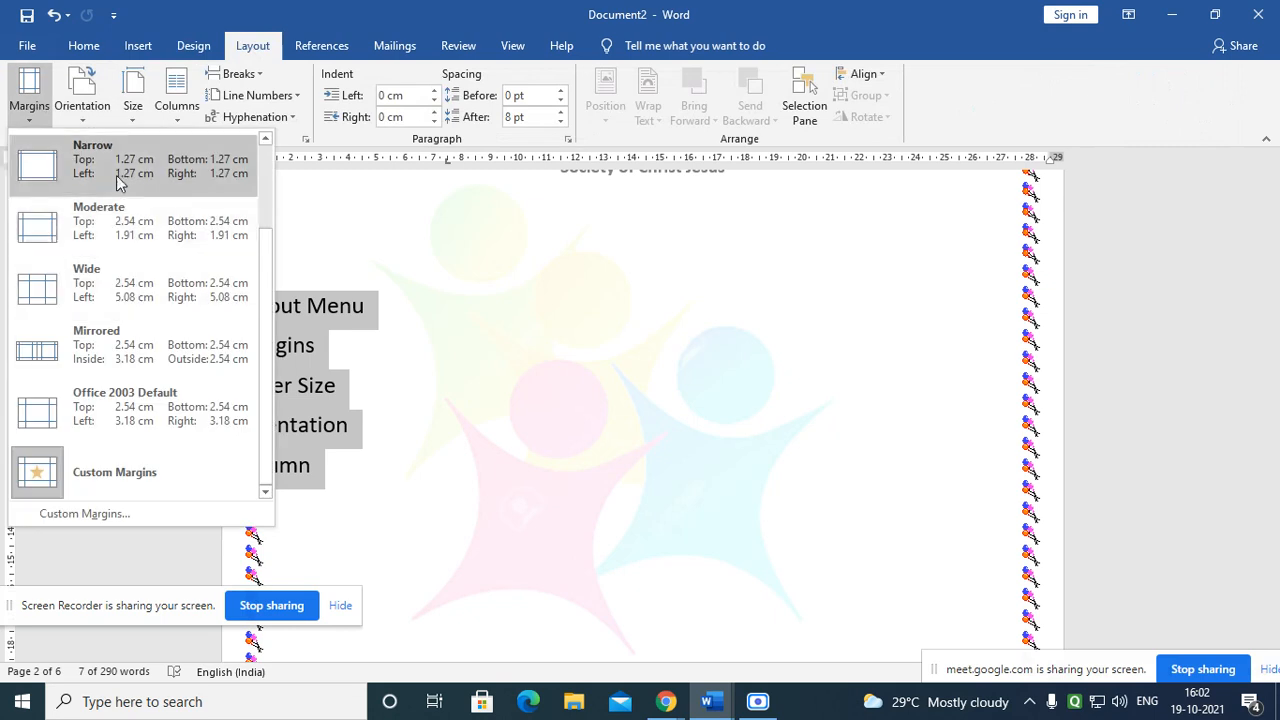
{"action": "scroll", "coordinate": [97, 381], "scroll_direction": "up", "scroll_amount": 2}
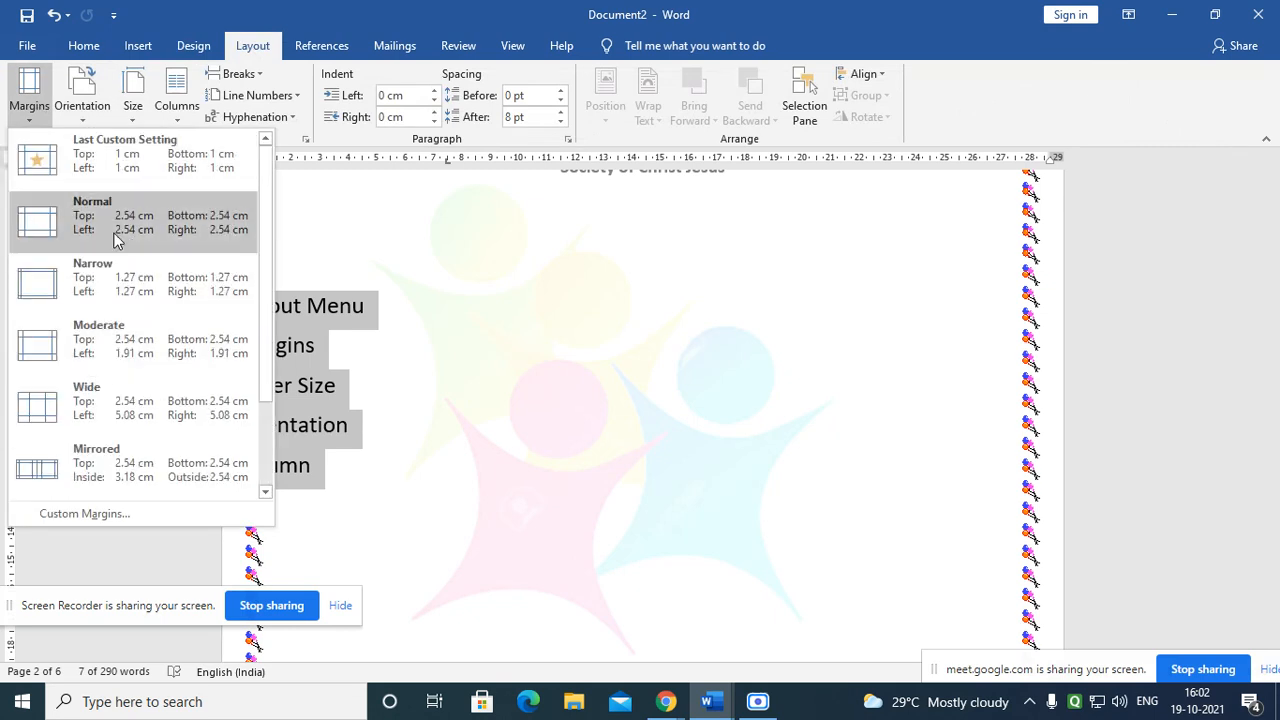
{"action": "left_click", "coordinate": [125, 218]}
{"action": "left_click", "coordinate": [556, 476]}
{"action": "key", "text": "Delete"}
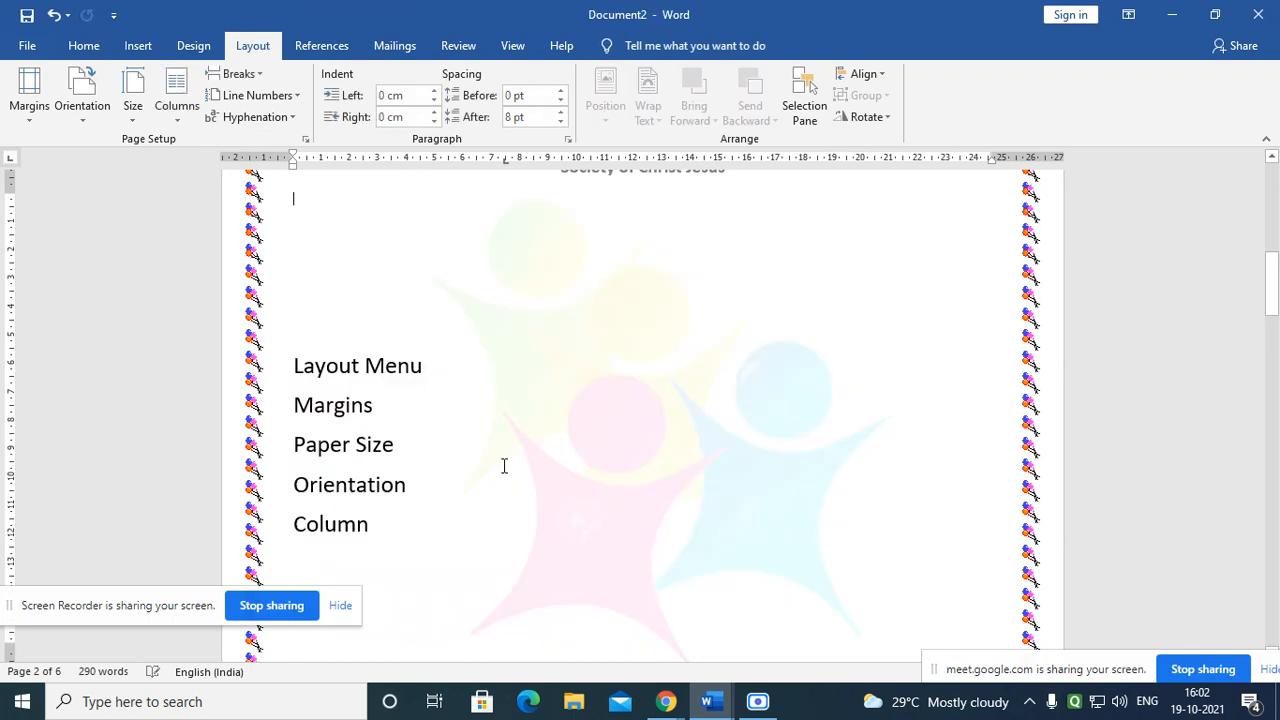
Step: Make the "Layout Menu" heading bold and standard blue
{"action": "scroll", "coordinate": [317, 337], "scroll_direction": "down", "scroll_amount": 2}
{"action": "left_click_drag", "start_coordinate": [295, 265], "coordinate": [460, 270]}
{"action": "left_click", "coordinate": [72, 52]}
{"action": "left_click", "coordinate": [171, 109]}
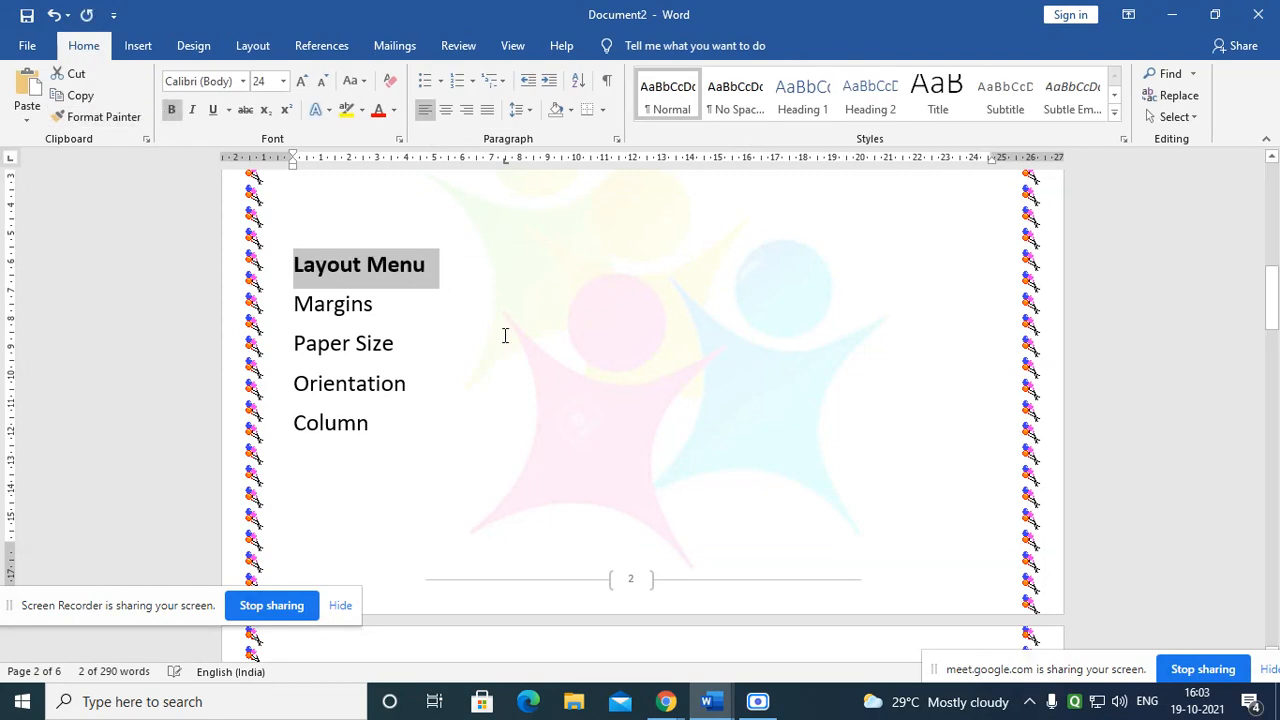
{"action": "left_click", "coordinate": [394, 110]}
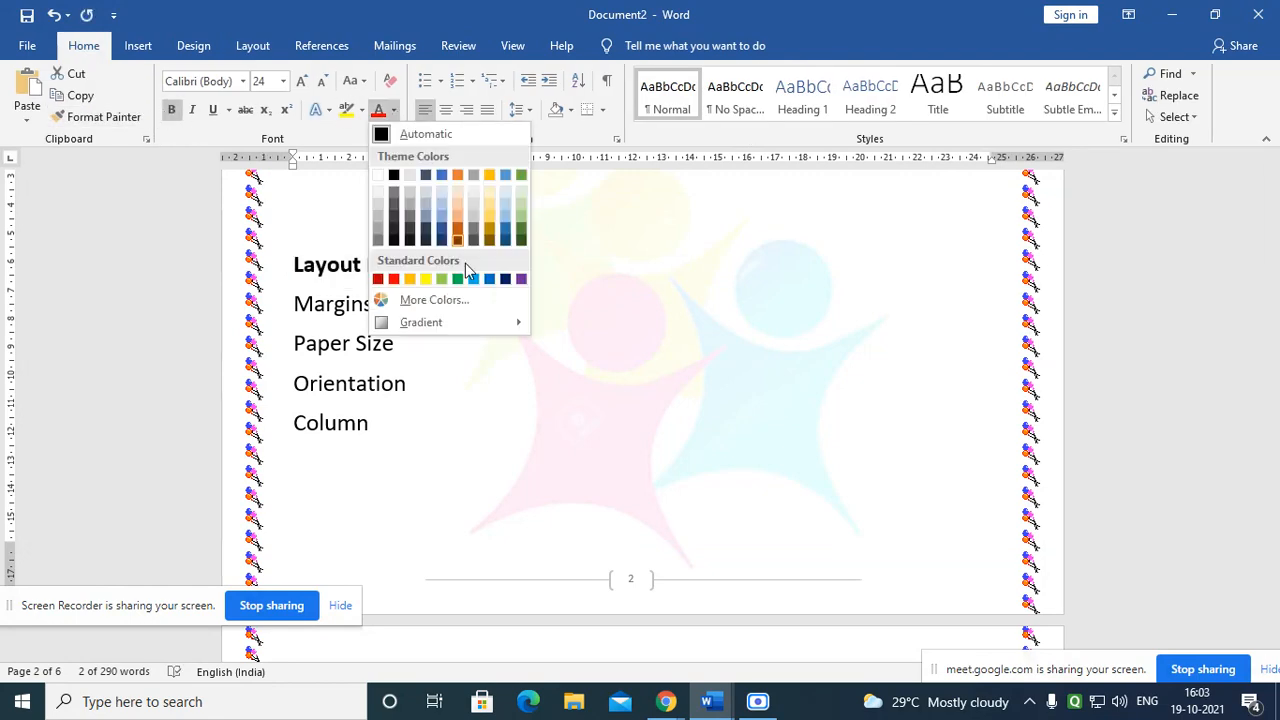
{"action": "left_click", "coordinate": [489, 279]}
{"action": "left_click", "coordinate": [500, 346]}
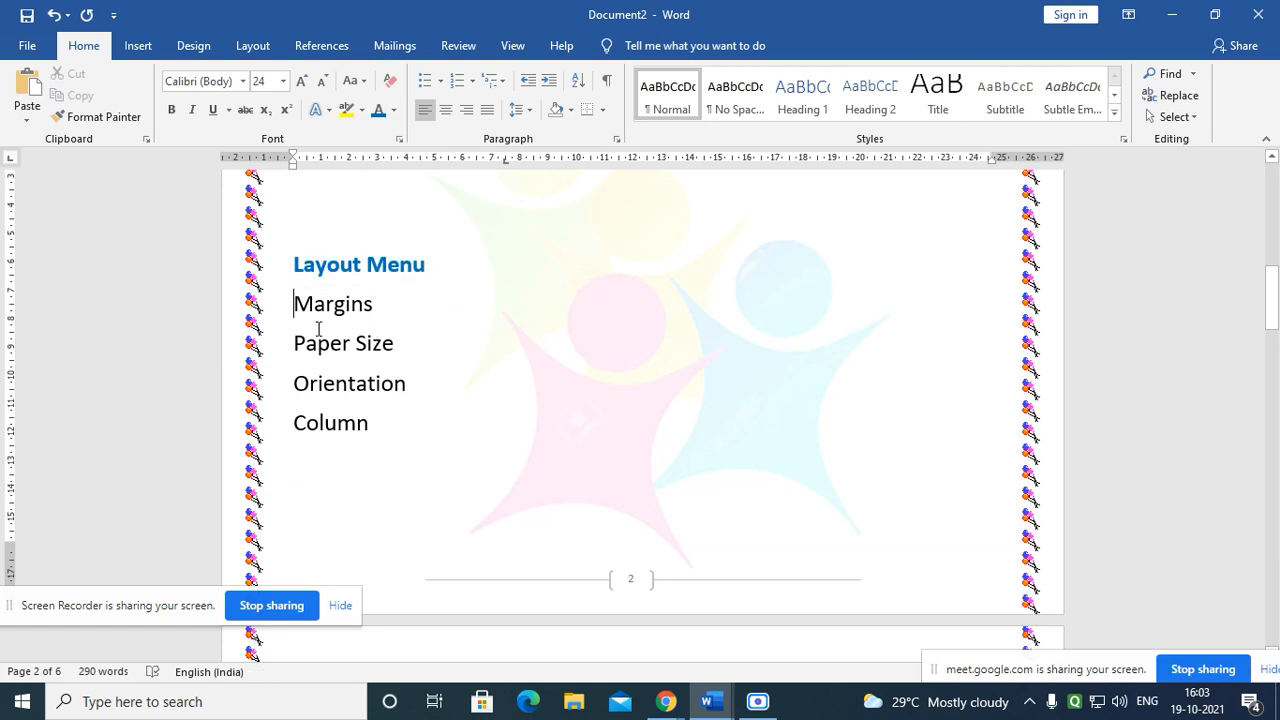
{"action": "left_click_drag", "start_coordinate": [293, 343], "coordinate": [437, 357]}
{"action": "left_click_drag", "start_coordinate": [296, 384], "coordinate": [433, 387]}
{"action": "left_click_drag", "start_coordinate": [300, 420], "coordinate": [442, 428]}
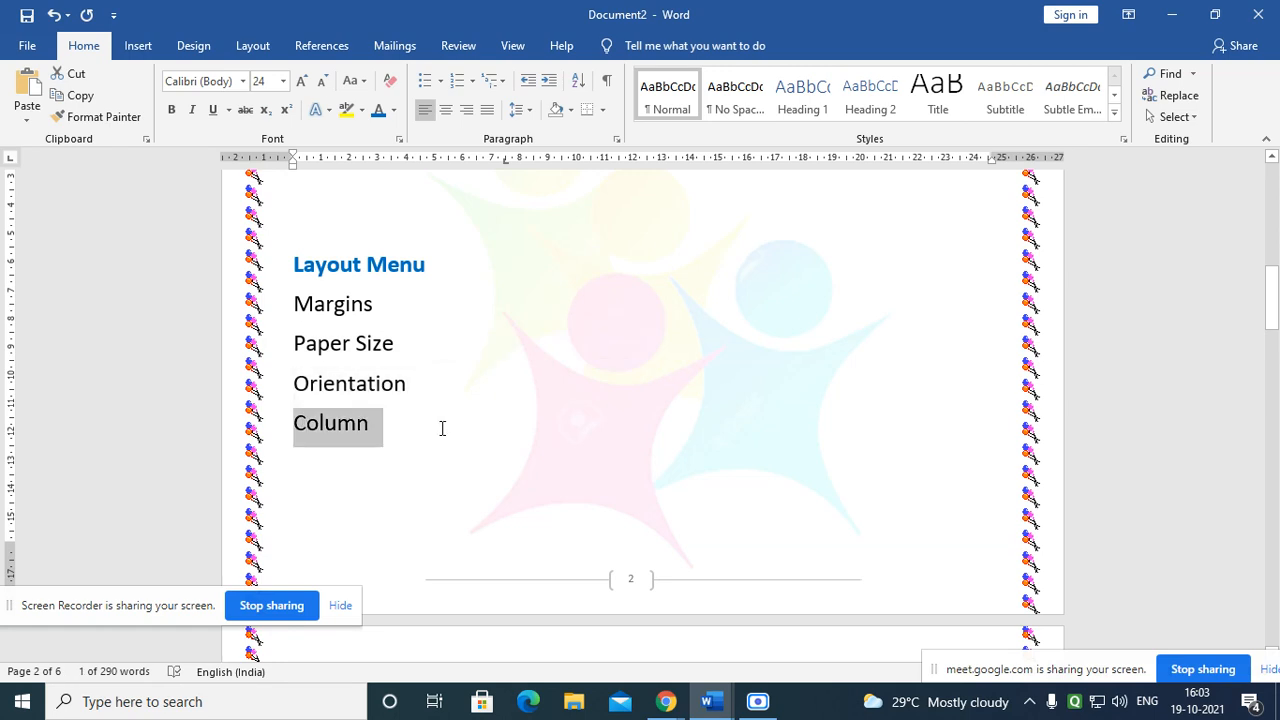
{"action": "left_click", "coordinate": [252, 47]}
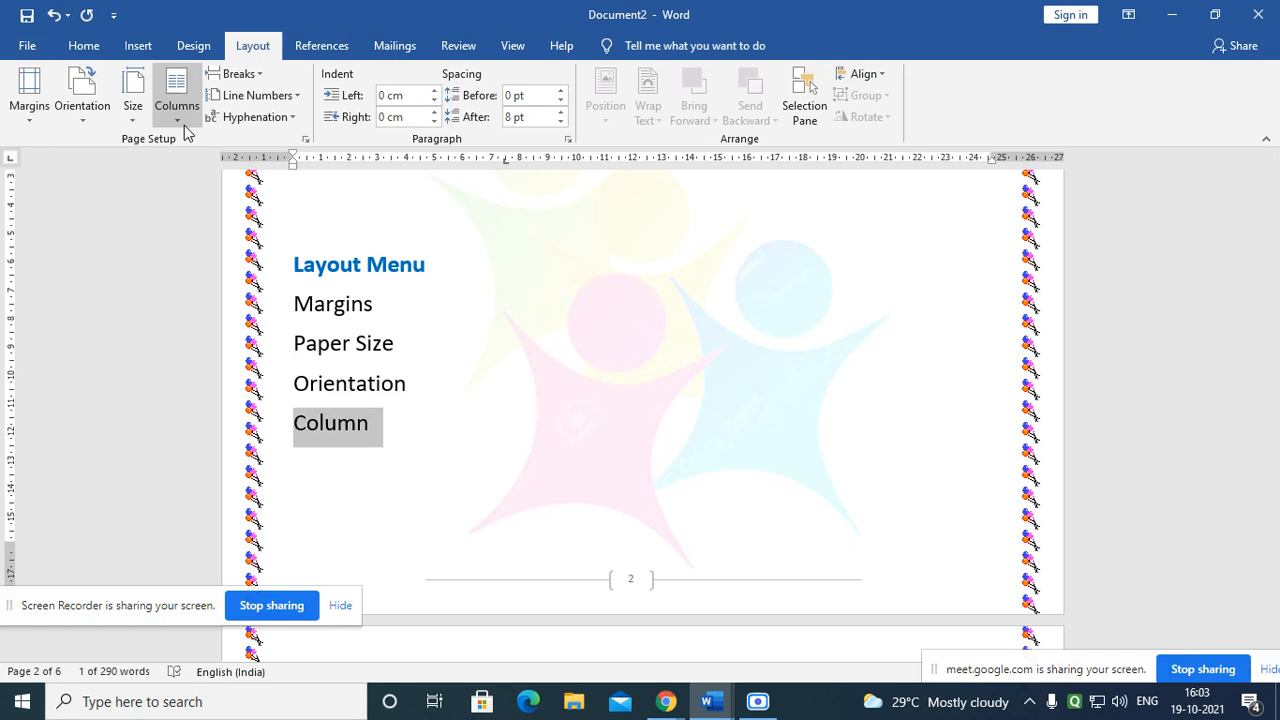
{"action": "left_click", "coordinate": [191, 47]}
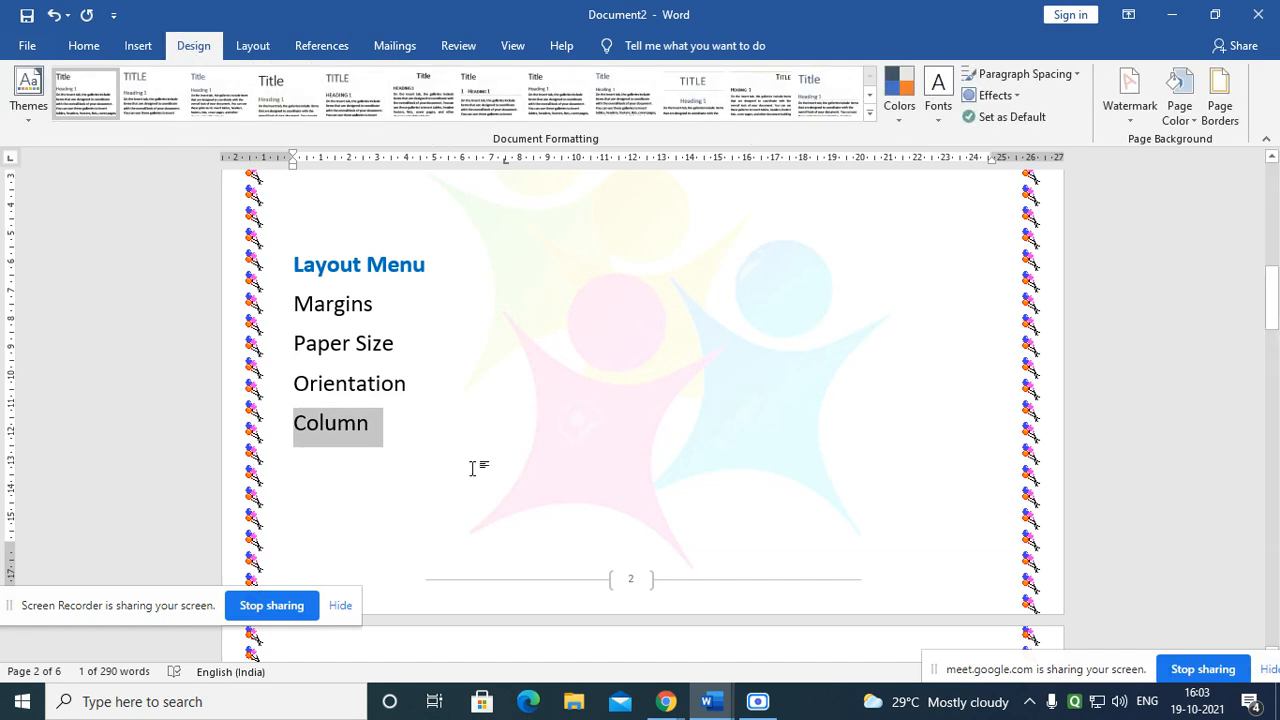
Step: Add a "Design Menu" heading below the Column entry and copy the "Layout Menu" heading's formatting onto it
{"action": "left_click", "coordinate": [435, 449]}
{"action": "type", "text": "Design"}
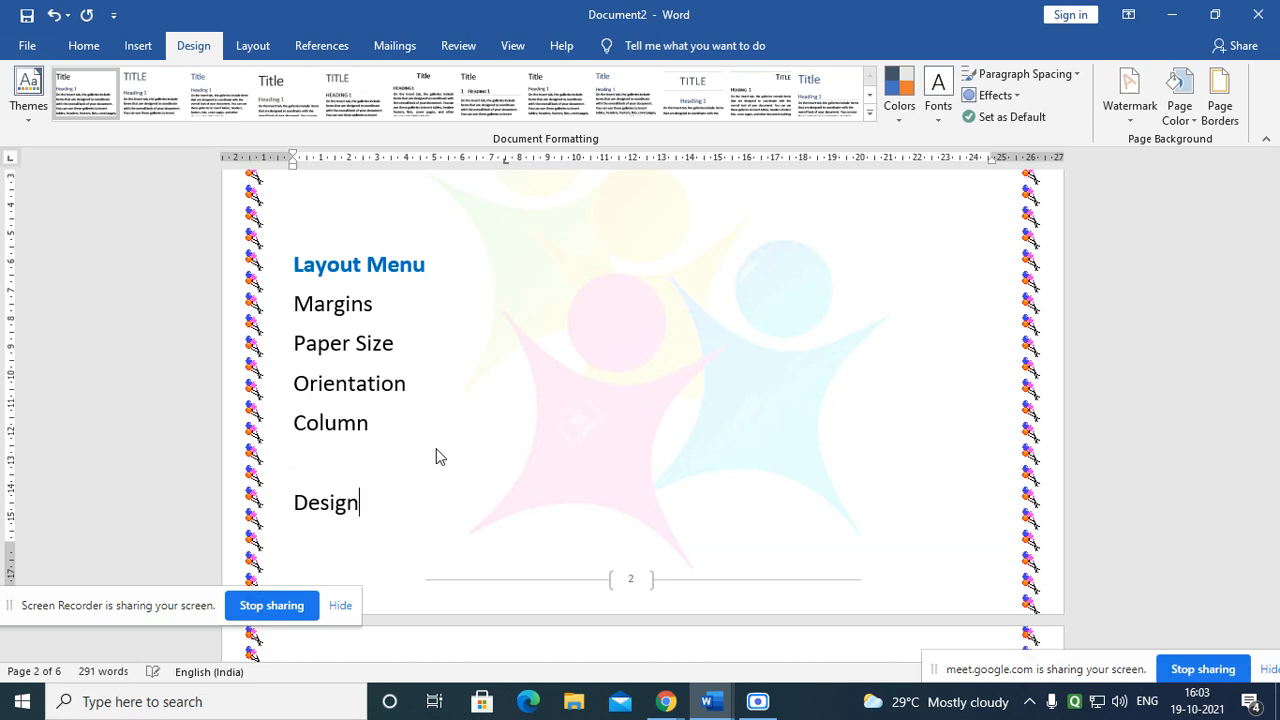
{"action": "type", "text": " Menu"}
{"action": "left_click", "coordinate": [268, 266]}
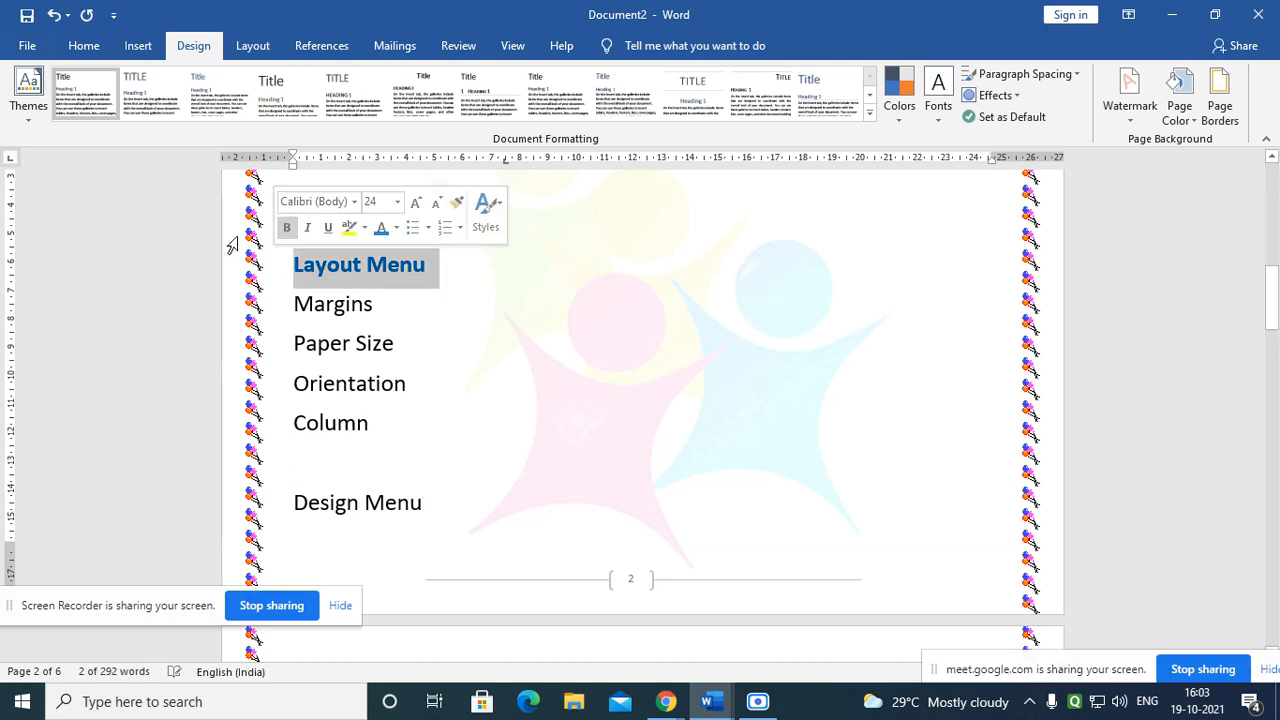
{"action": "left_click", "coordinate": [86, 47]}
{"action": "left_click", "coordinate": [100, 117]}
{"action": "left_click", "coordinate": [278, 512]}
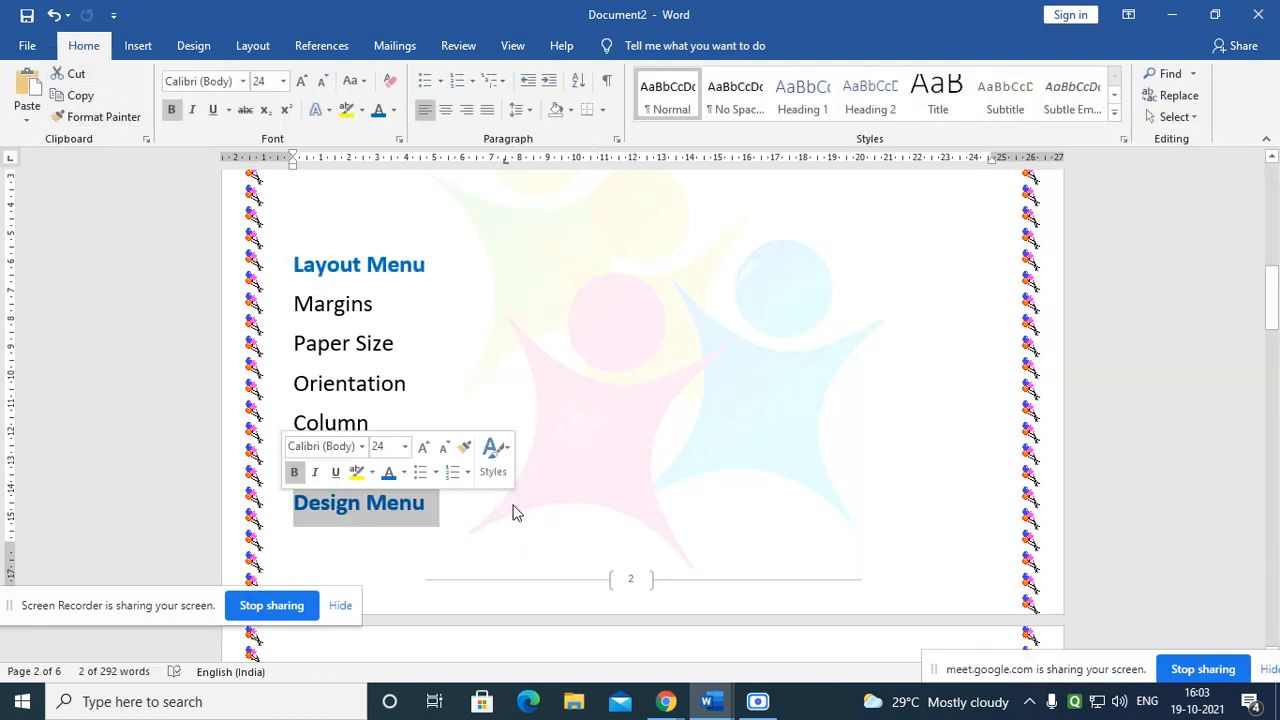
Step: Insert a page break before the "Design Menu" heading so that it starts a new page
{"action": "scroll", "coordinate": [533, 520], "scroll_direction": "down", "scroll_amount": 2}
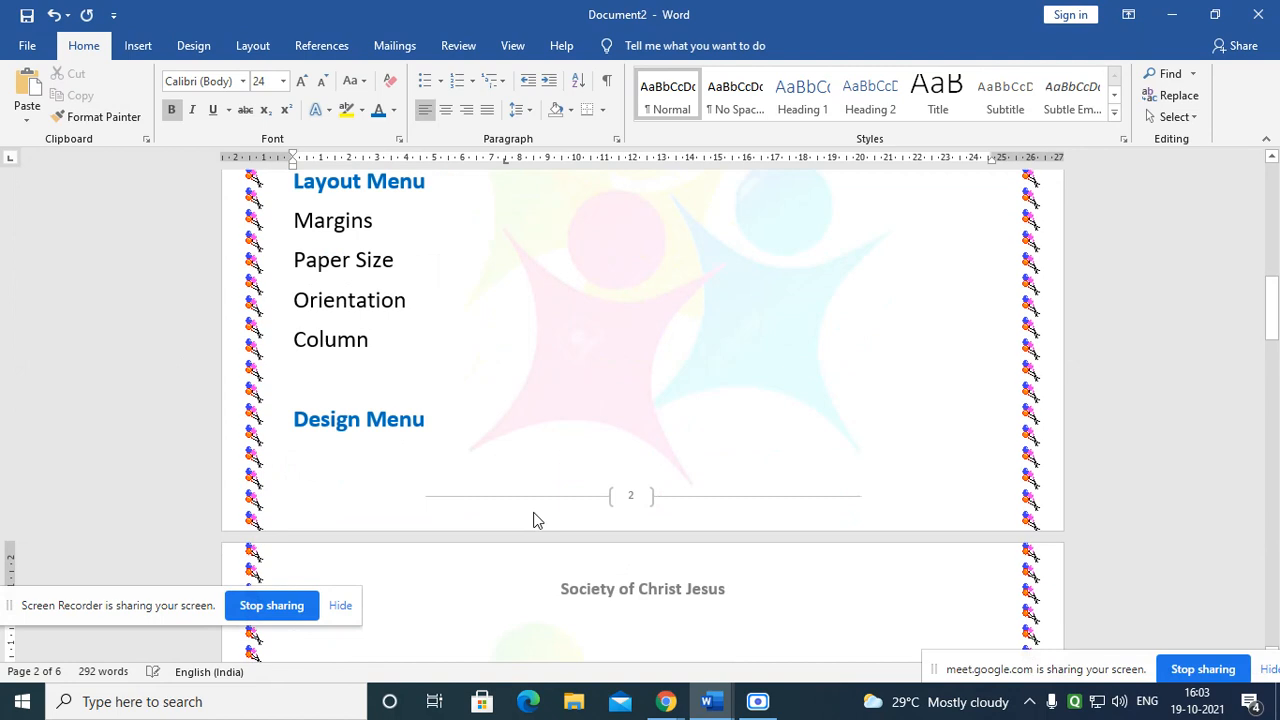
{"action": "left_click", "coordinate": [291, 418]}
{"action": "key", "text": "ctrl+Return"}
{"action": "scroll", "coordinate": [246, 409], "scroll_direction": "down", "scroll_amount": 5}
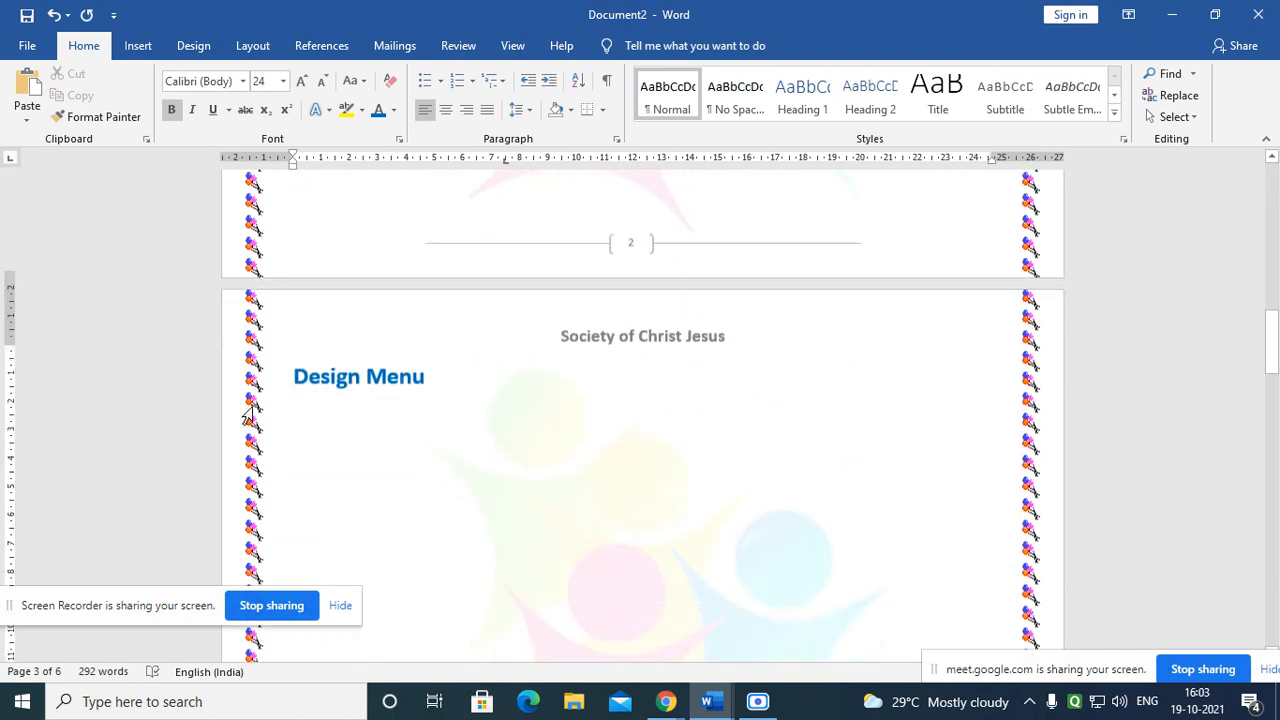
Step: List "Page Border", "Page Colour" and "Watermark" on separate lines under the "Design Menu" heading, using the suggested spelling "Colour"
{"action": "left_click", "coordinate": [496, 347]}
{"action": "key", "text": "Return"}
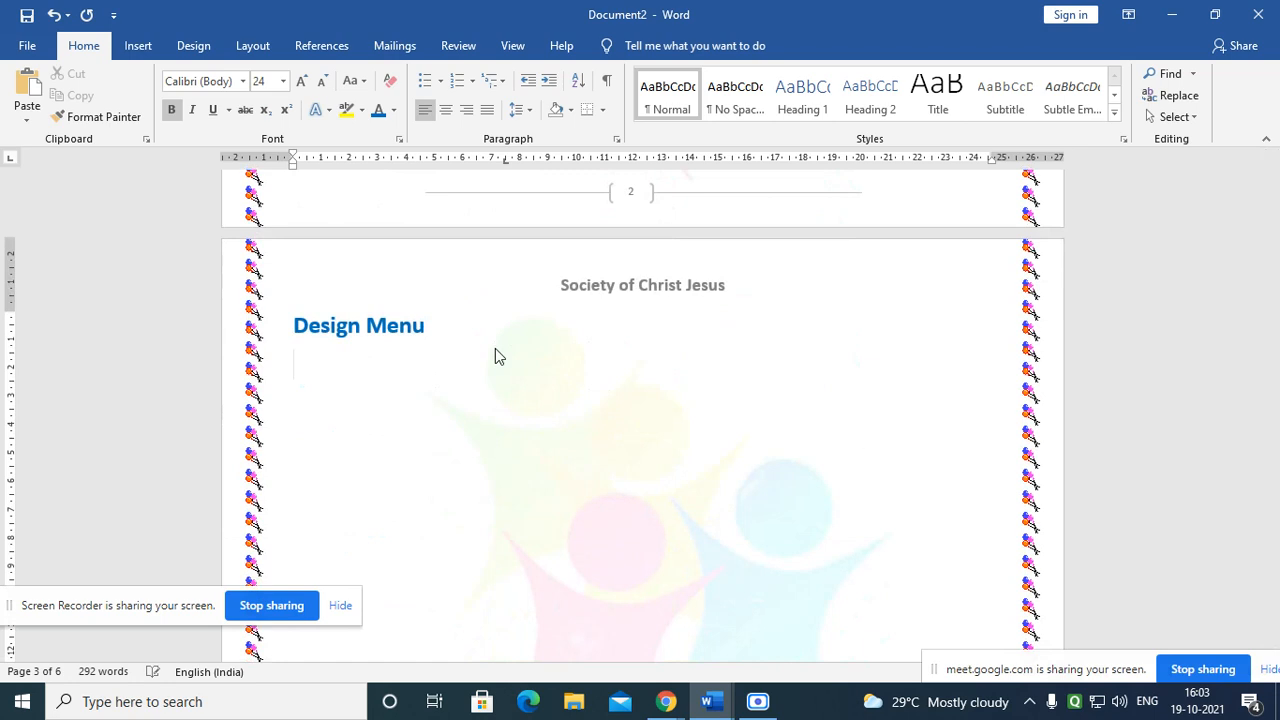
{"action": "type", "text": "Page Border"}
{"action": "key", "text": "Return"}
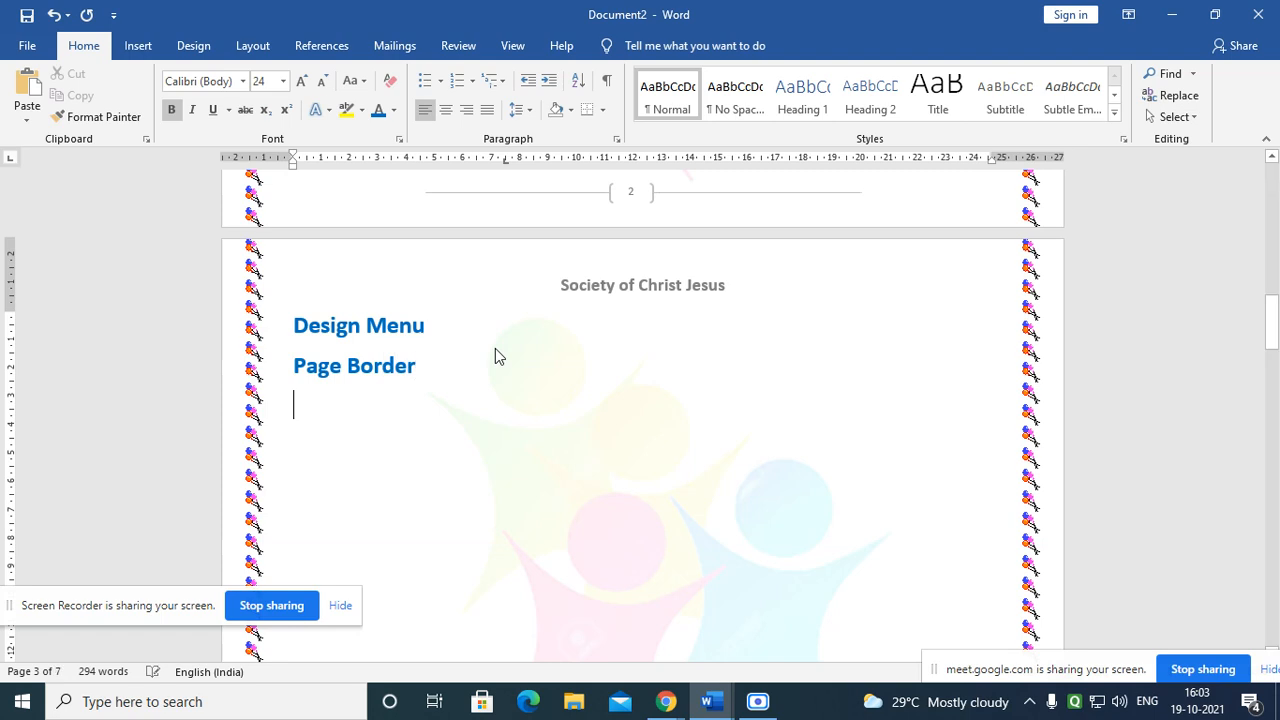
{"action": "type", "text": "Page"}
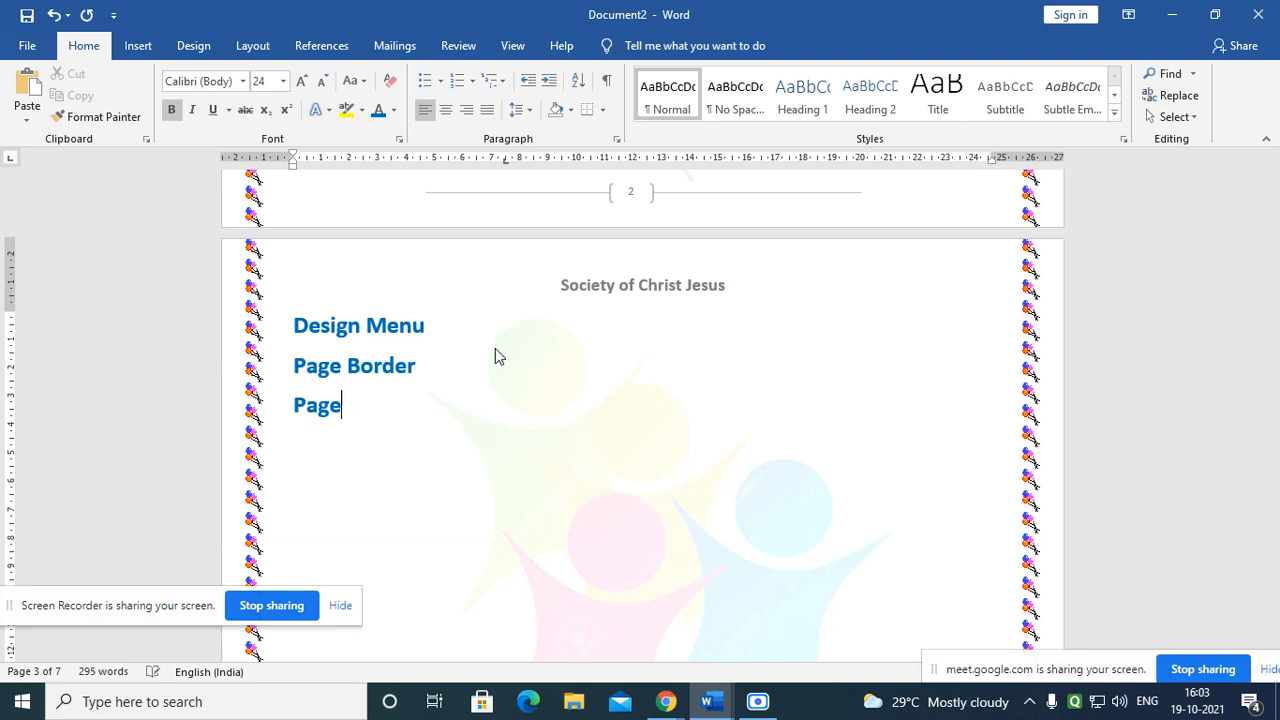
{"action": "type", "text": " Colr"}
{"action": "key", "text": "BackSpace"}
{"action": "type", "text": "or"}
{"action": "key", "text": "Return"}
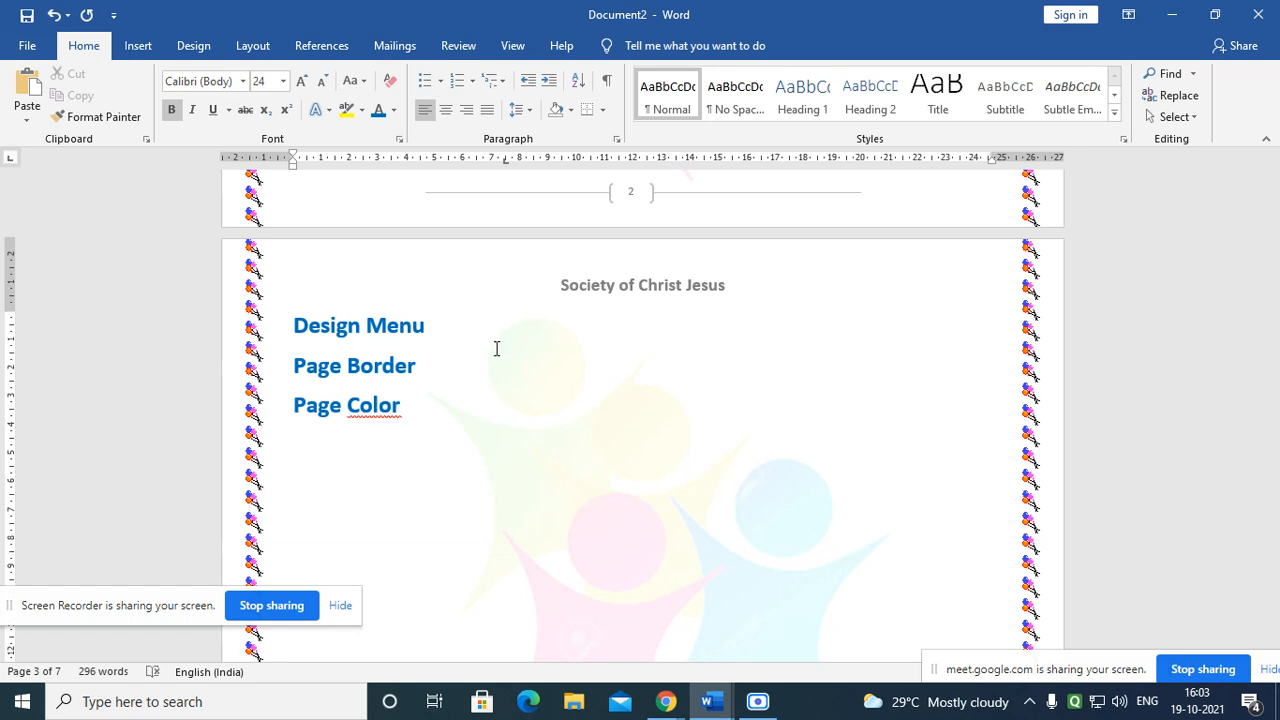
{"action": "type", "text": "Watermark"}
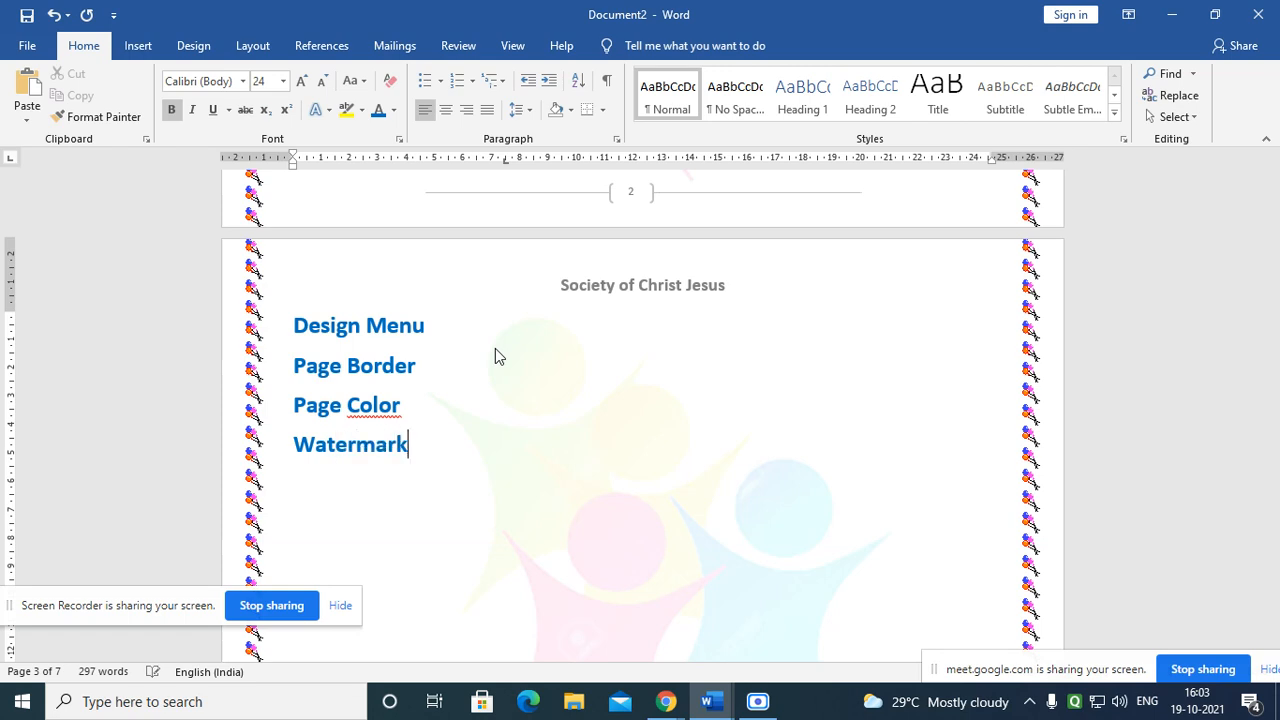
{"action": "right_click", "coordinate": [389, 406]}
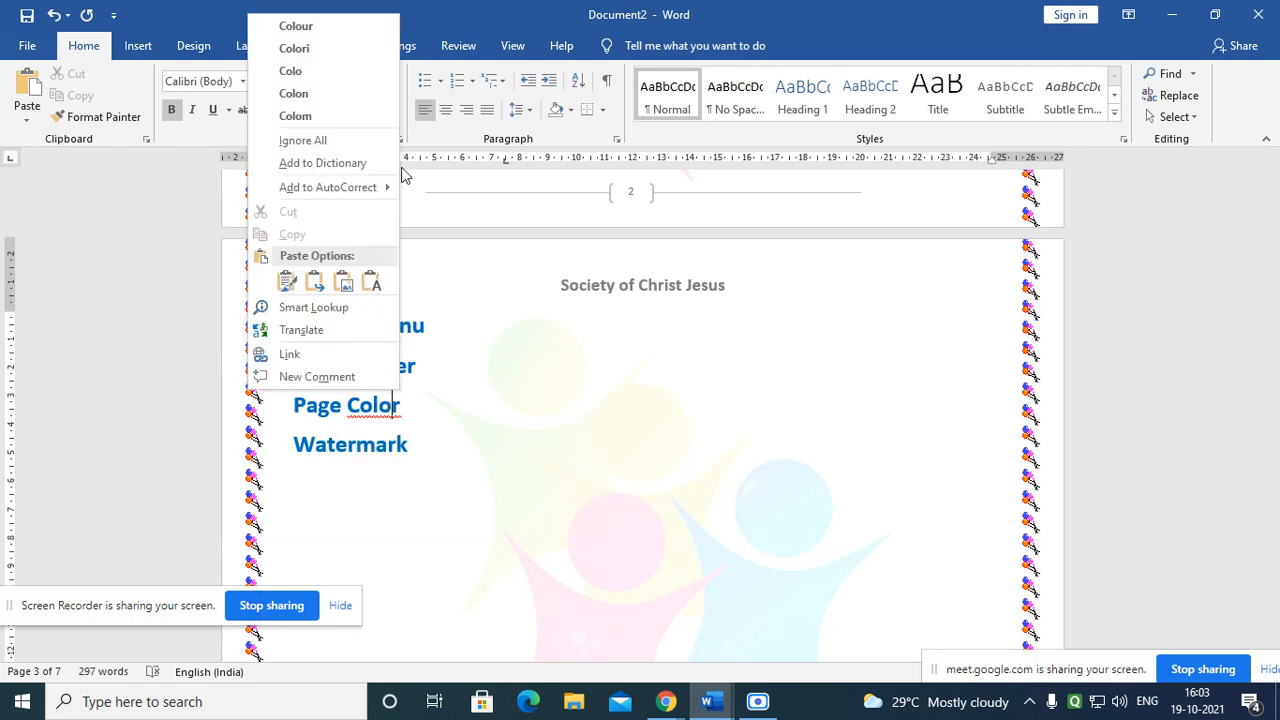
{"action": "left_click", "coordinate": [343, 25]}
Step: Add an "Insert Menu" heading below the Watermark entry, leaving a blank line above it and starting a new line after it
{"action": "left_click", "coordinate": [467, 449]}
{"action": "key", "text": "Return"}
{"action": "key", "text": "Return"}
{"action": "type", "text": "Insert "}
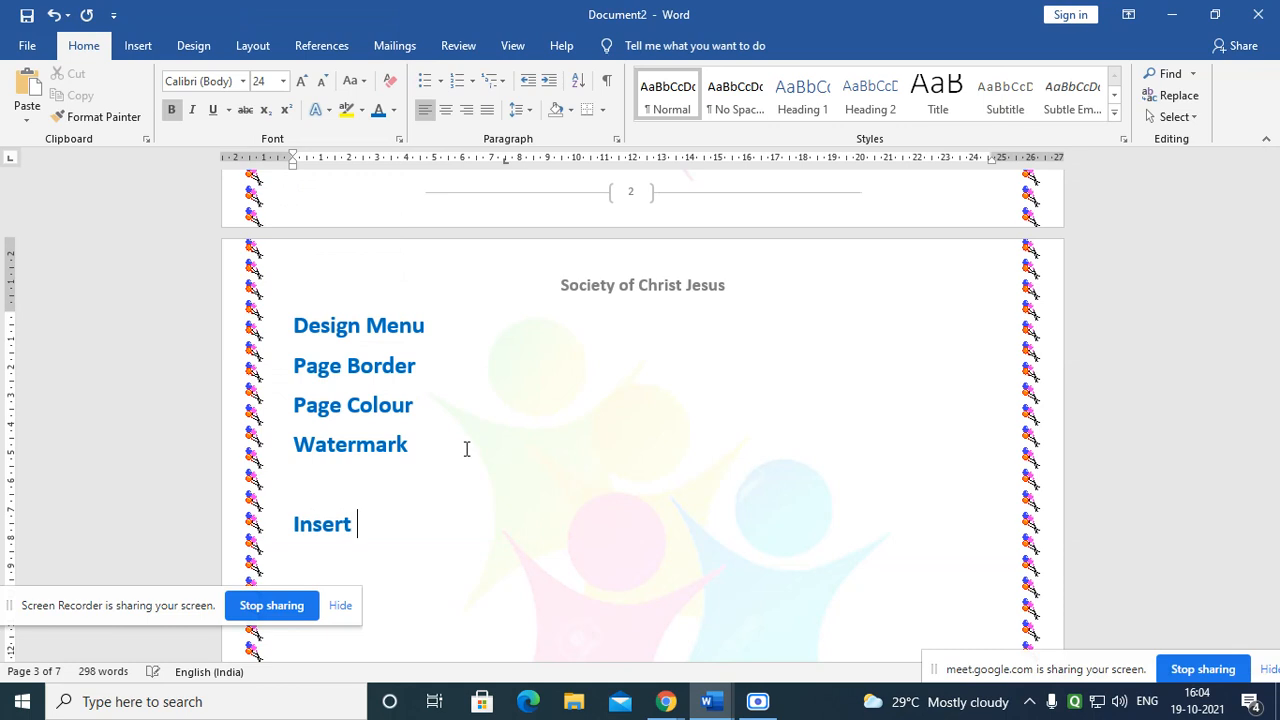
{"action": "type", "text": "Menu"}
{"action": "key", "text": "Return"}
{"action": "scroll", "coordinate": [400, 443], "scroll_direction": "down", "scroll_amount": 1}
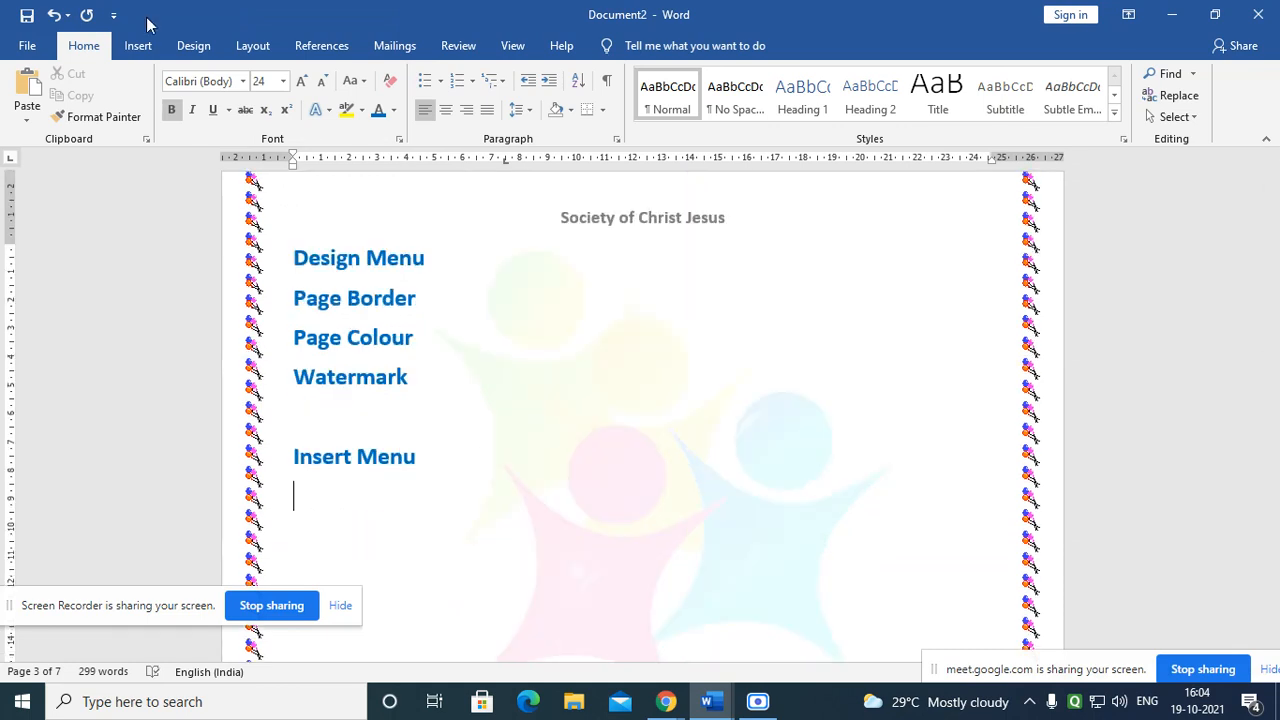
{"action": "left_click", "coordinate": [137, 46]}
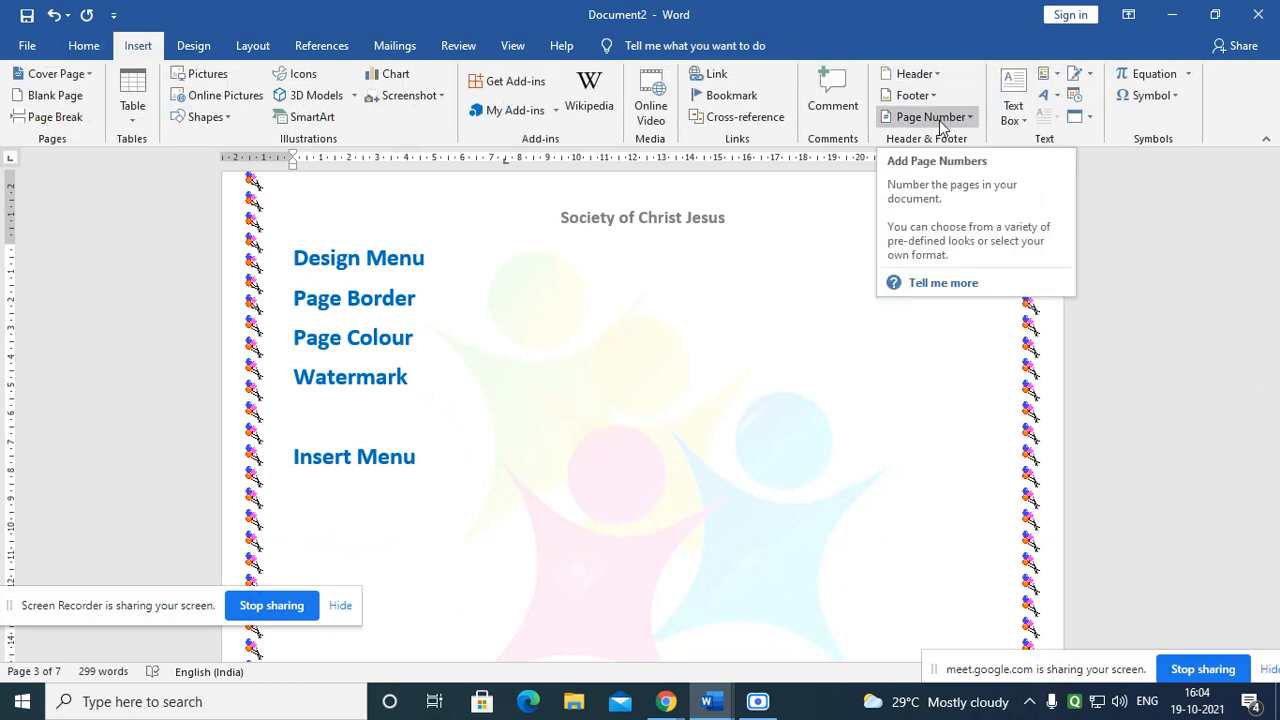
{"action": "scroll", "coordinate": [645, 347], "scroll_direction": "up", "scroll_amount": 2}
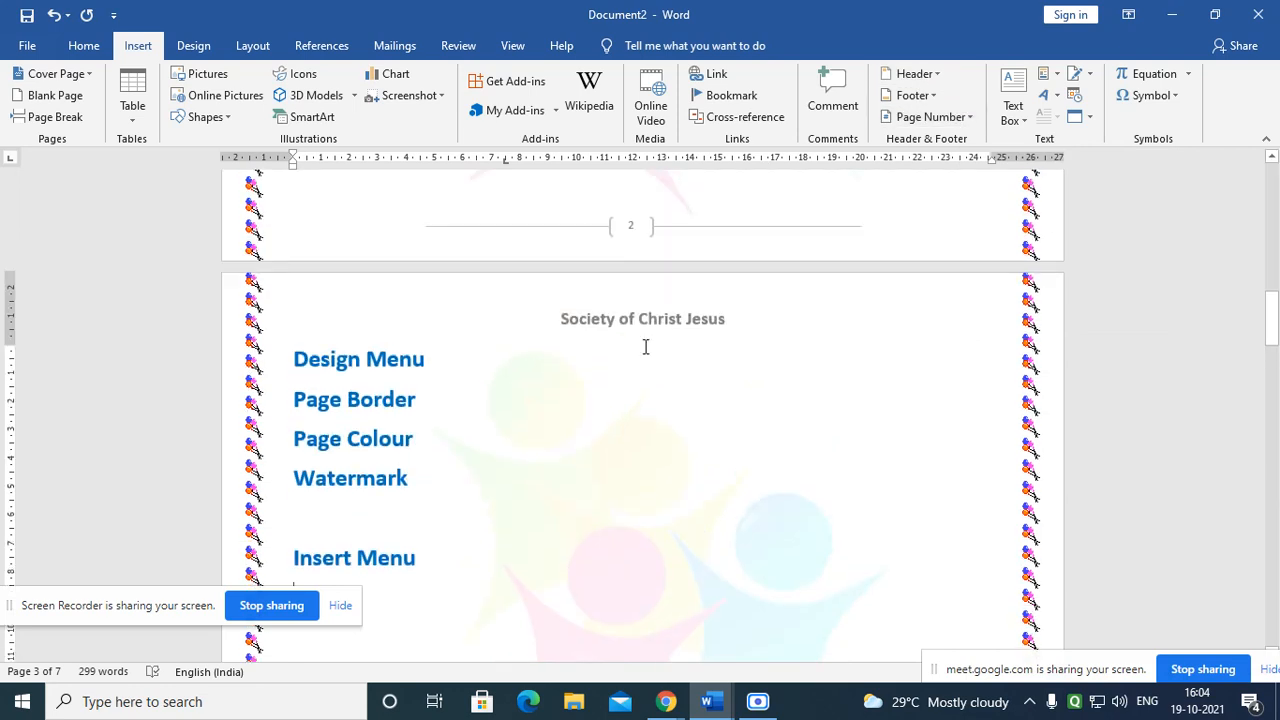
Step: Open the "Society of Christ Jesus" header for editing, directly and with Edit Header from the header gallery, returning to the body text each time
{"action": "double_click", "coordinate": [575, 302]}
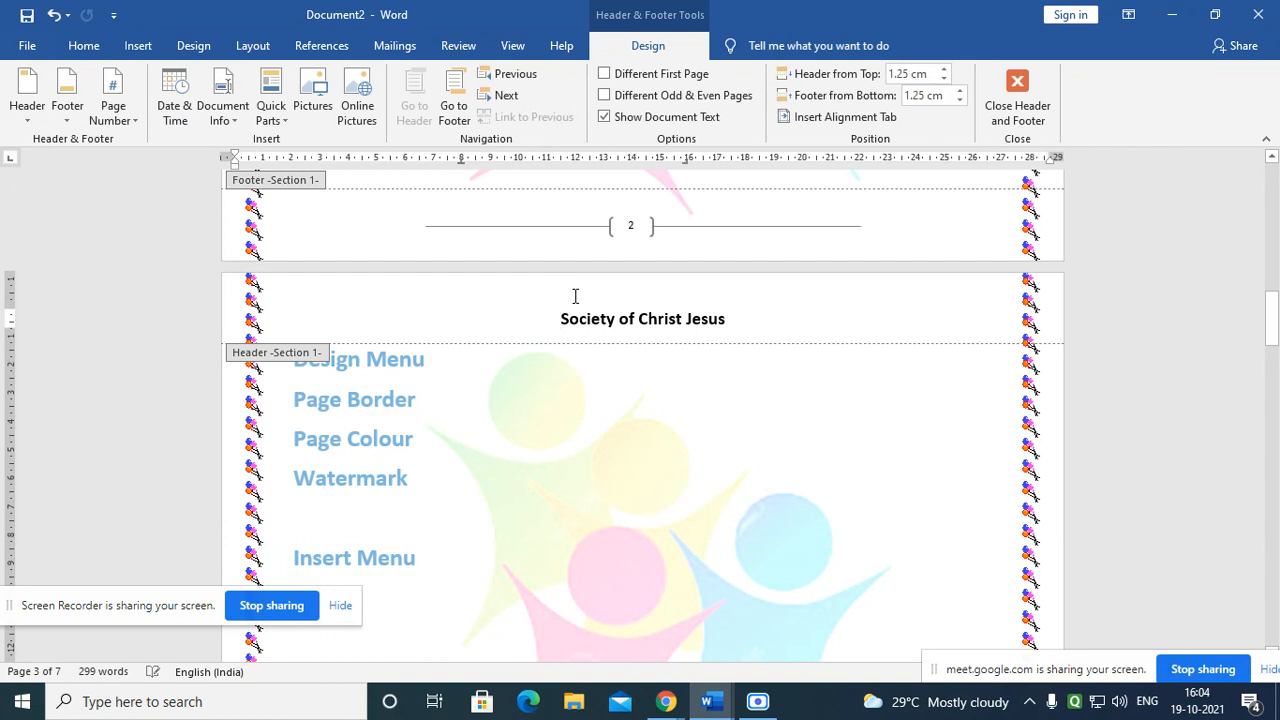
{"action": "left_click", "coordinate": [1014, 95]}
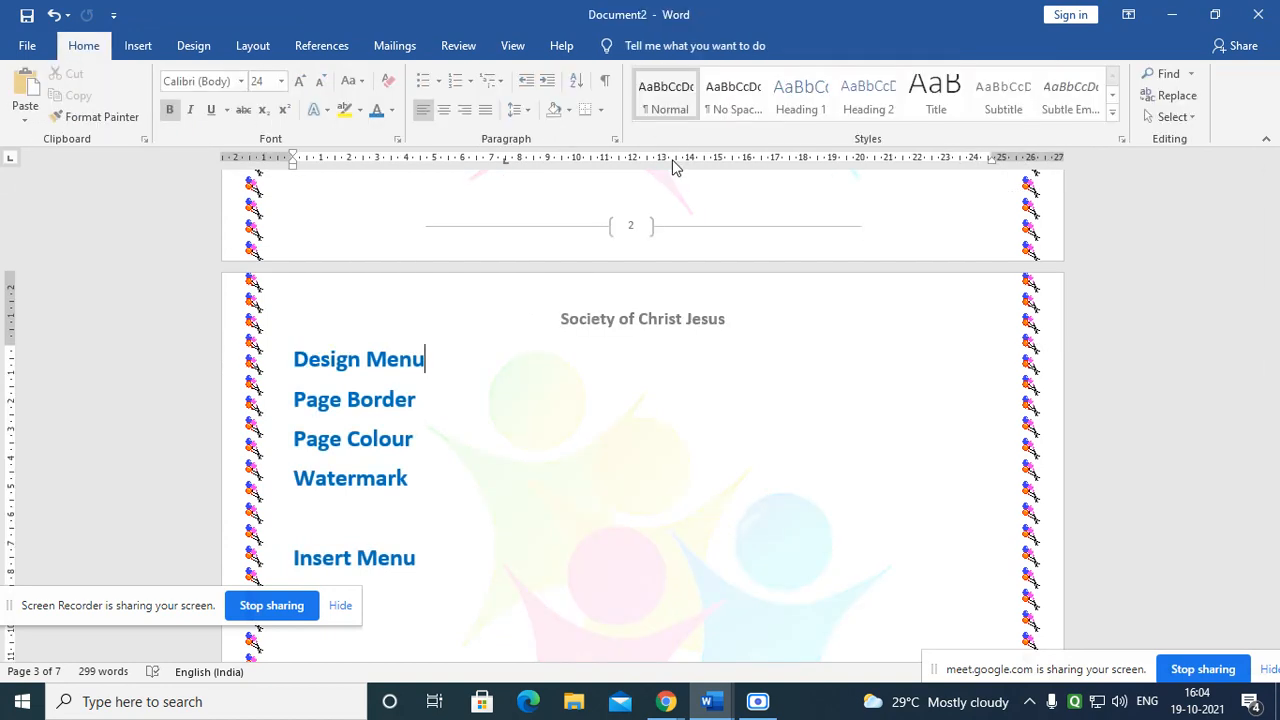
{"action": "left_click", "coordinate": [136, 50]}
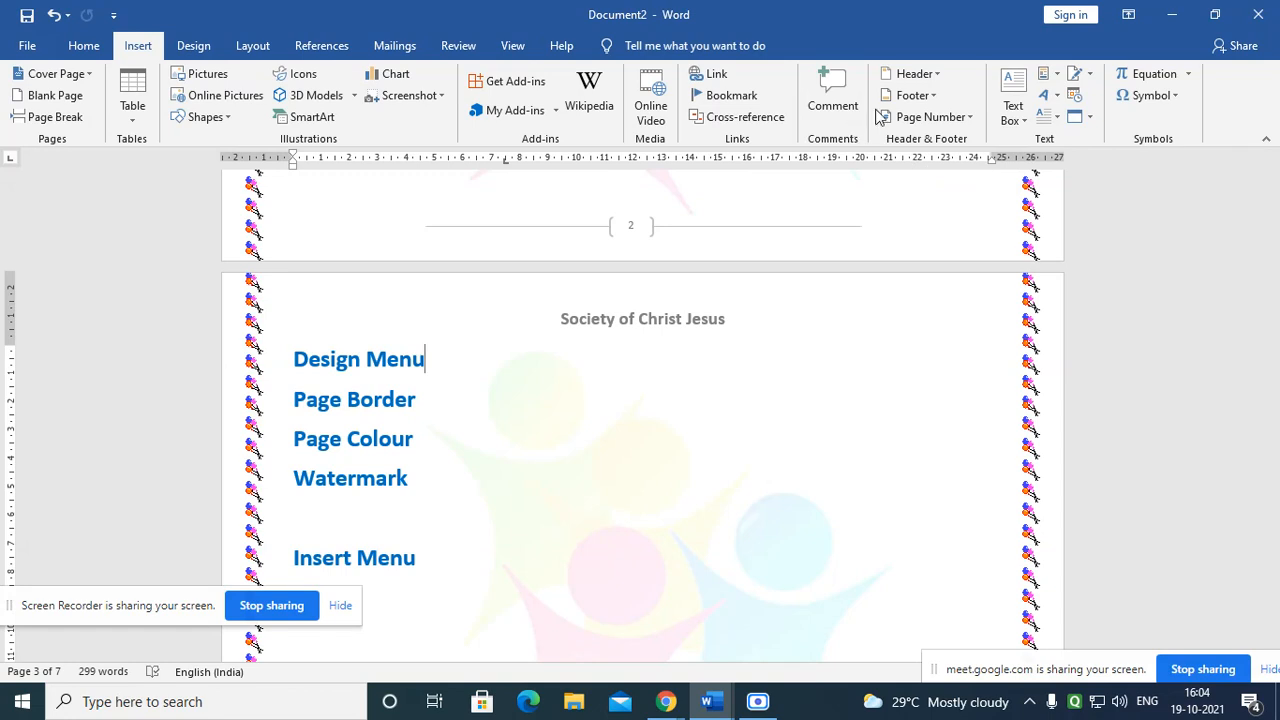
{"action": "left_click", "coordinate": [938, 74]}
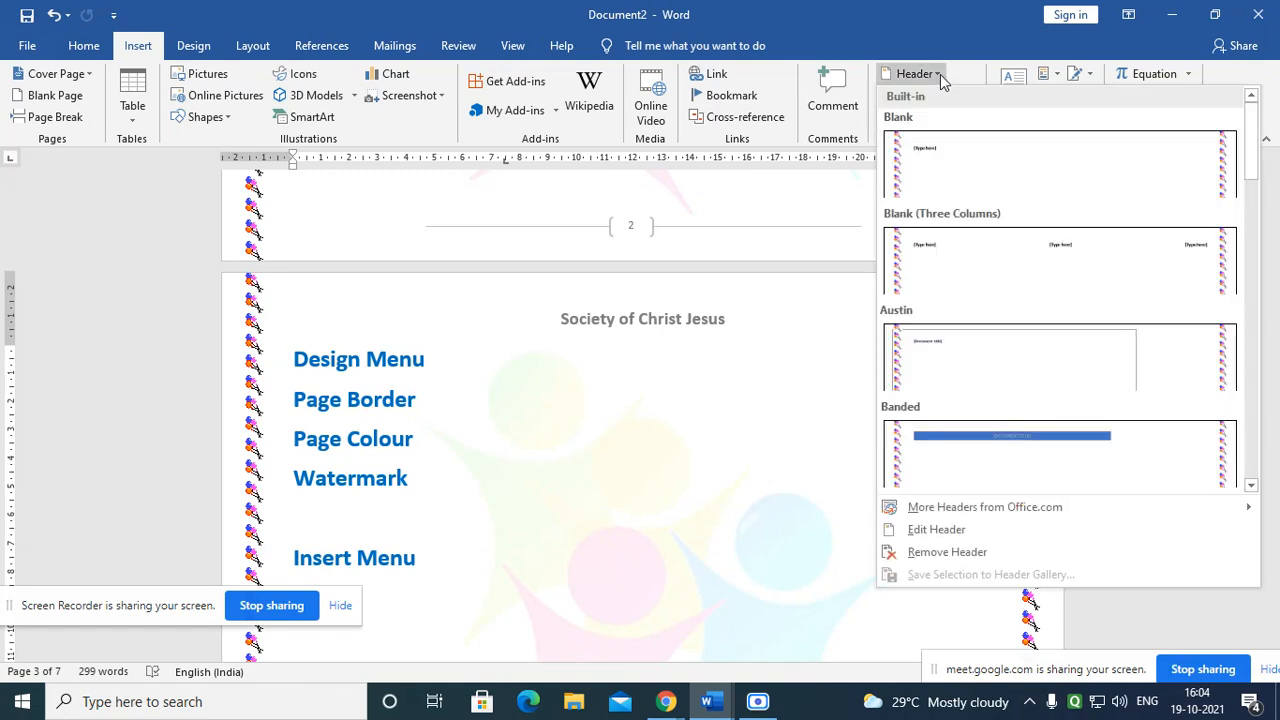
{"action": "scroll", "coordinate": [984, 390], "scroll_direction": "down", "scroll_amount": 3}
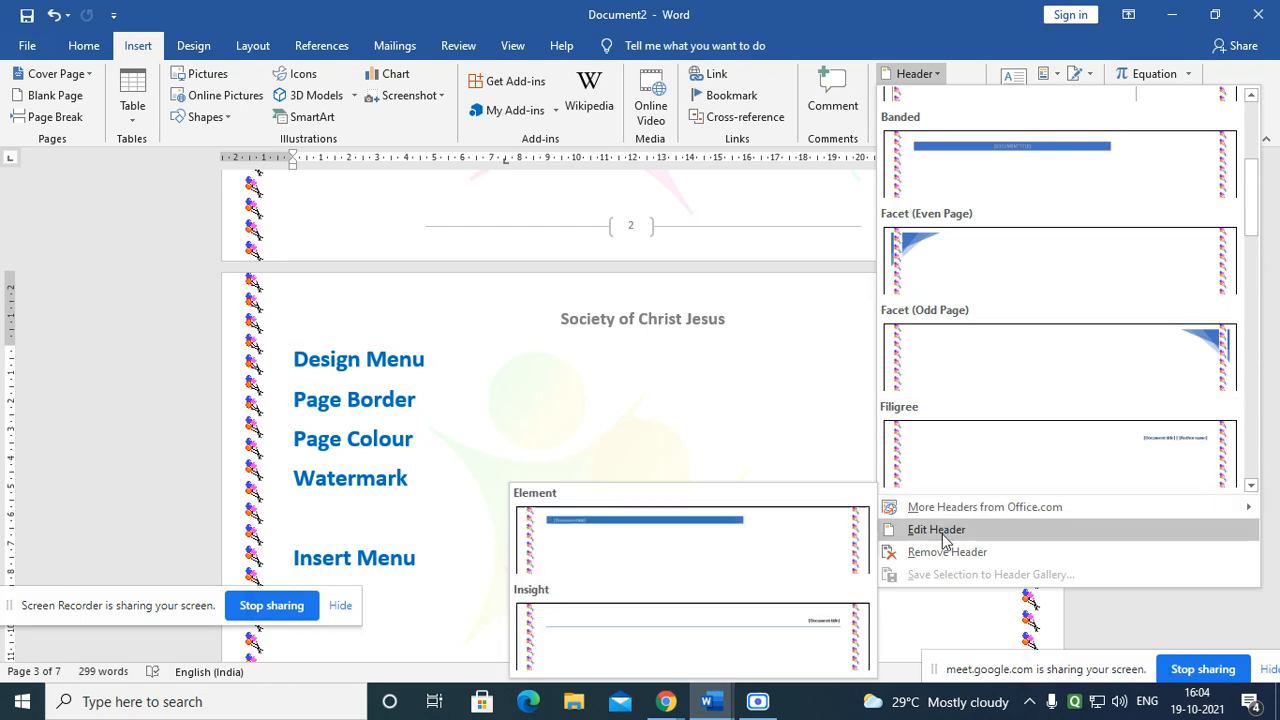
{"action": "left_click", "coordinate": [942, 532]}
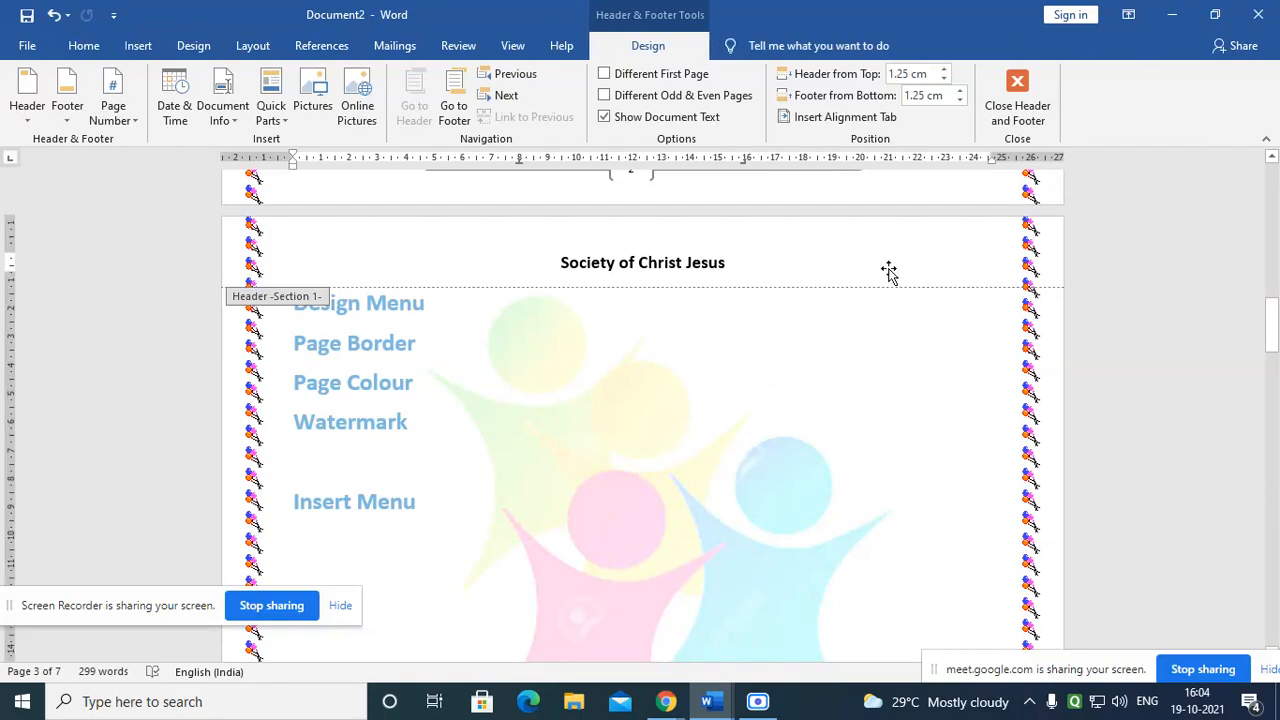
{"action": "double_click", "coordinate": [1020, 352]}
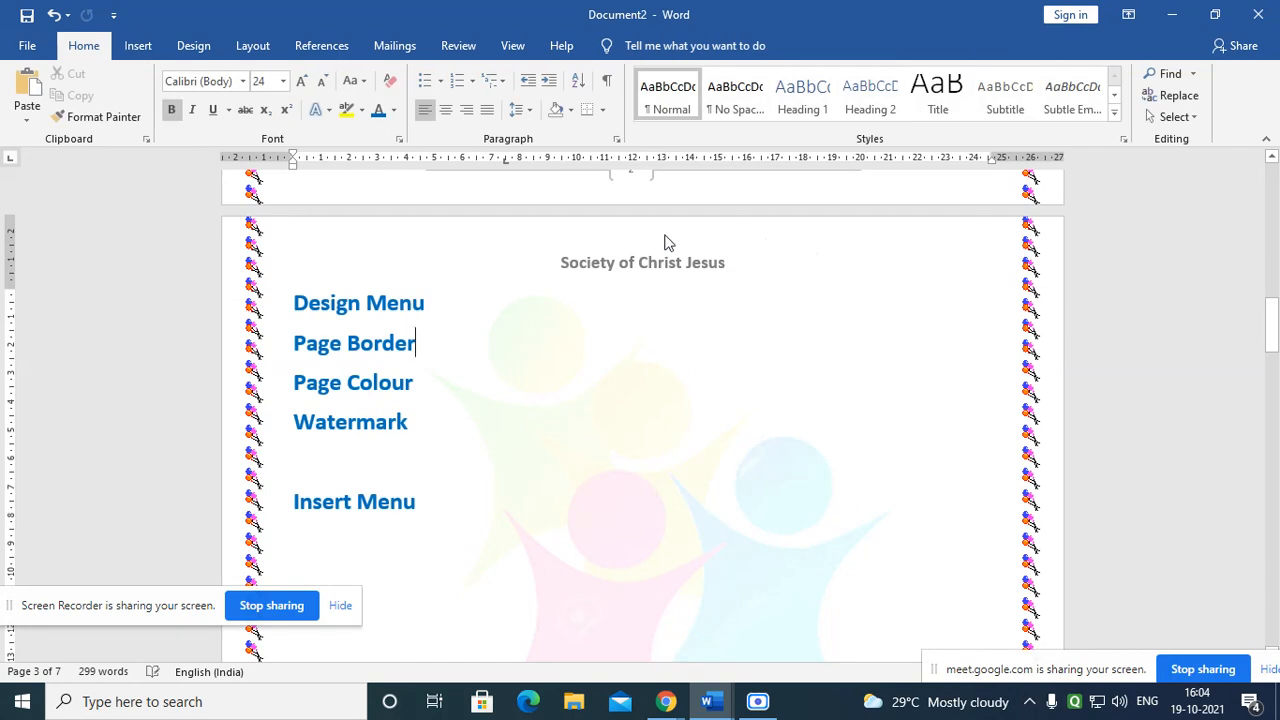
Step: Open the page 3 footer for editing and return to the empty body line below the "Insert Menu" heading
{"action": "scroll", "coordinate": [586, 449], "scroll_direction": "down", "scroll_amount": 5}
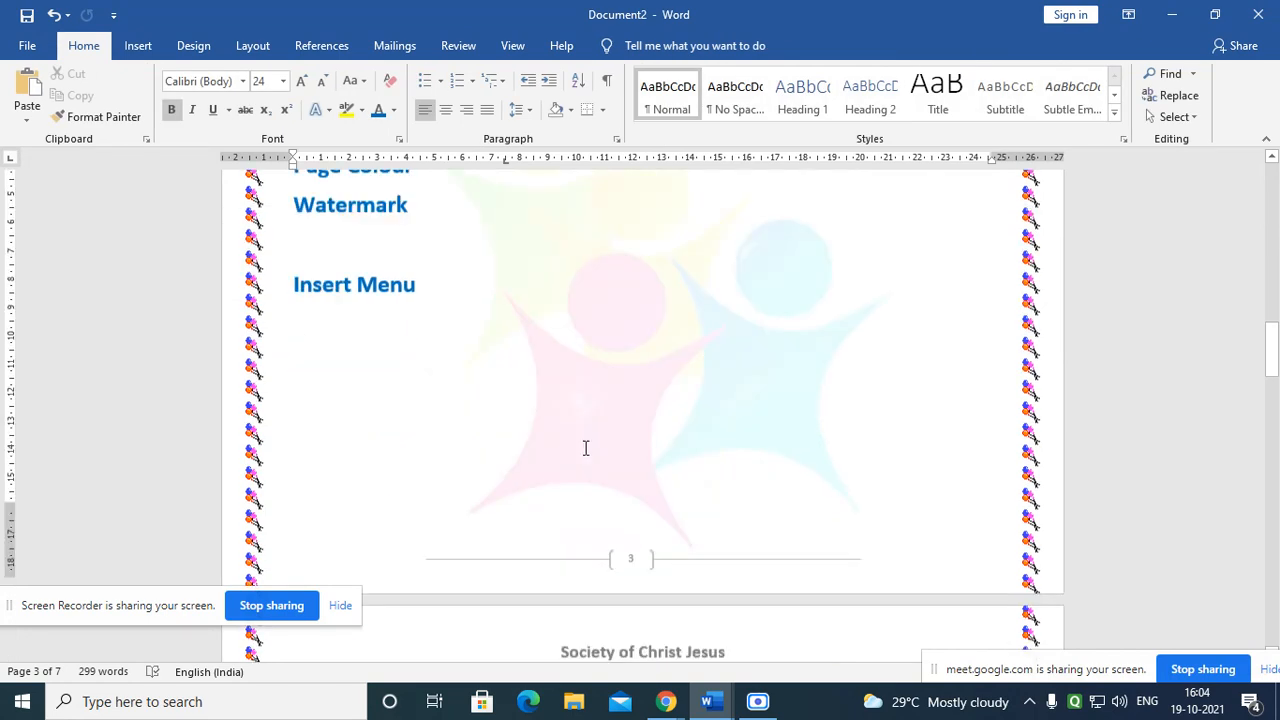
{"action": "double_click", "coordinate": [364, 385]}
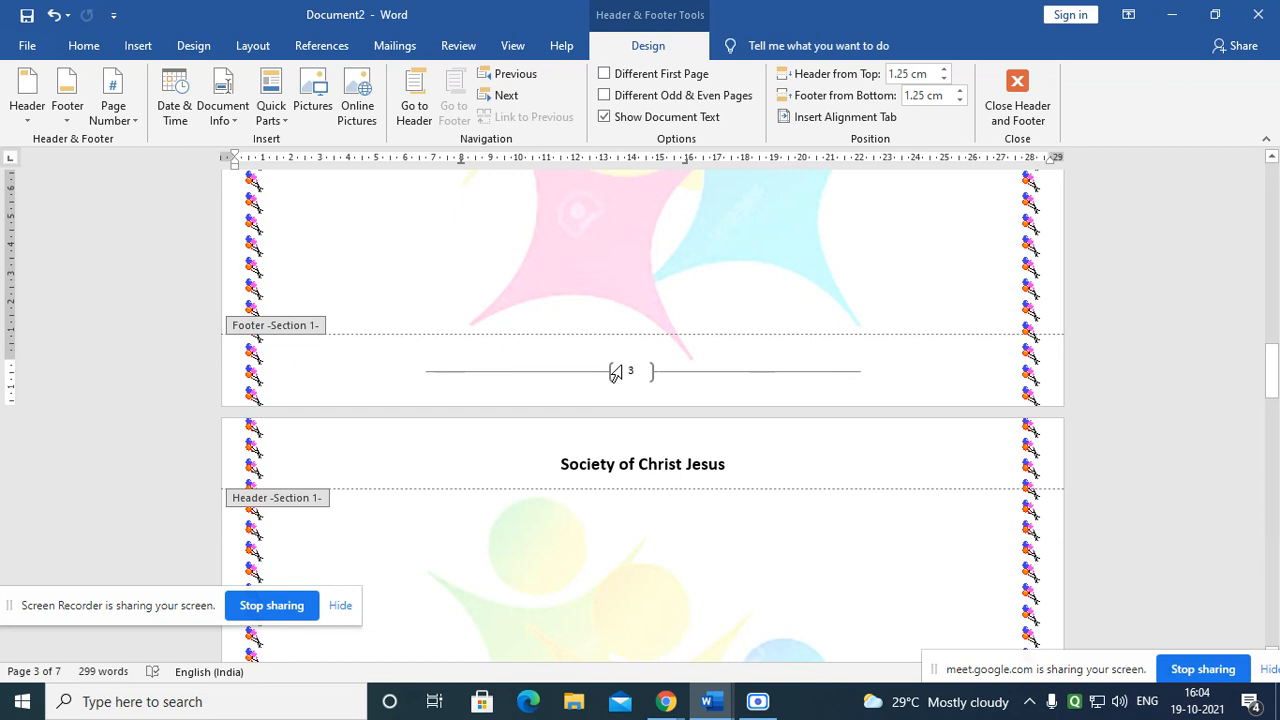
{"action": "scroll", "coordinate": [645, 370], "scroll_direction": "up", "scroll_amount": 1}
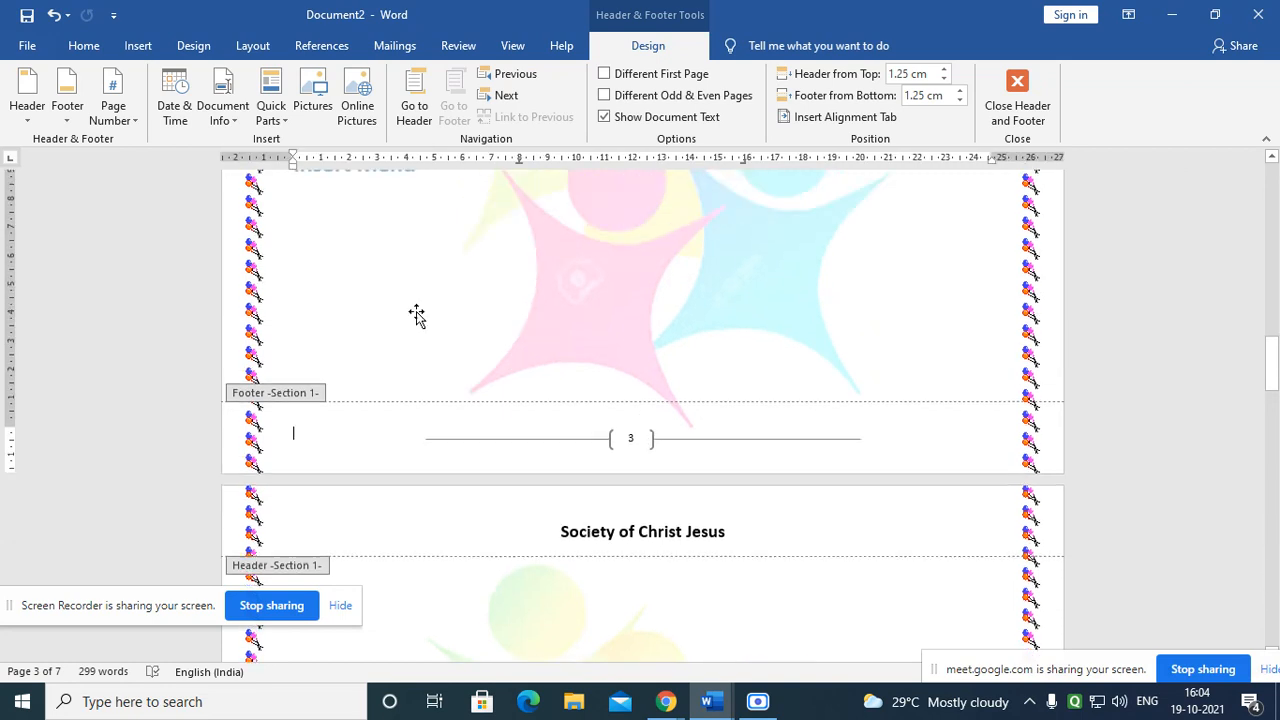
{"action": "double_click", "coordinate": [293, 257]}
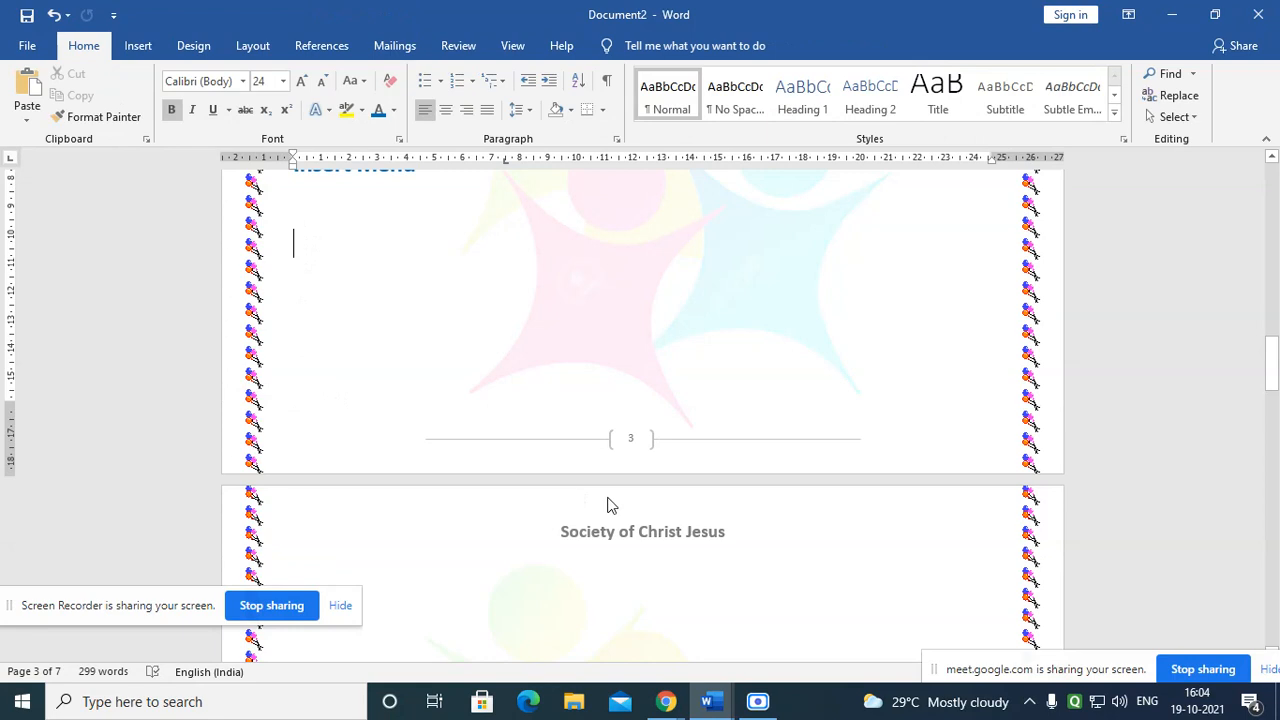
{"action": "scroll", "coordinate": [583, 486], "scroll_direction": "up", "scroll_amount": 3}
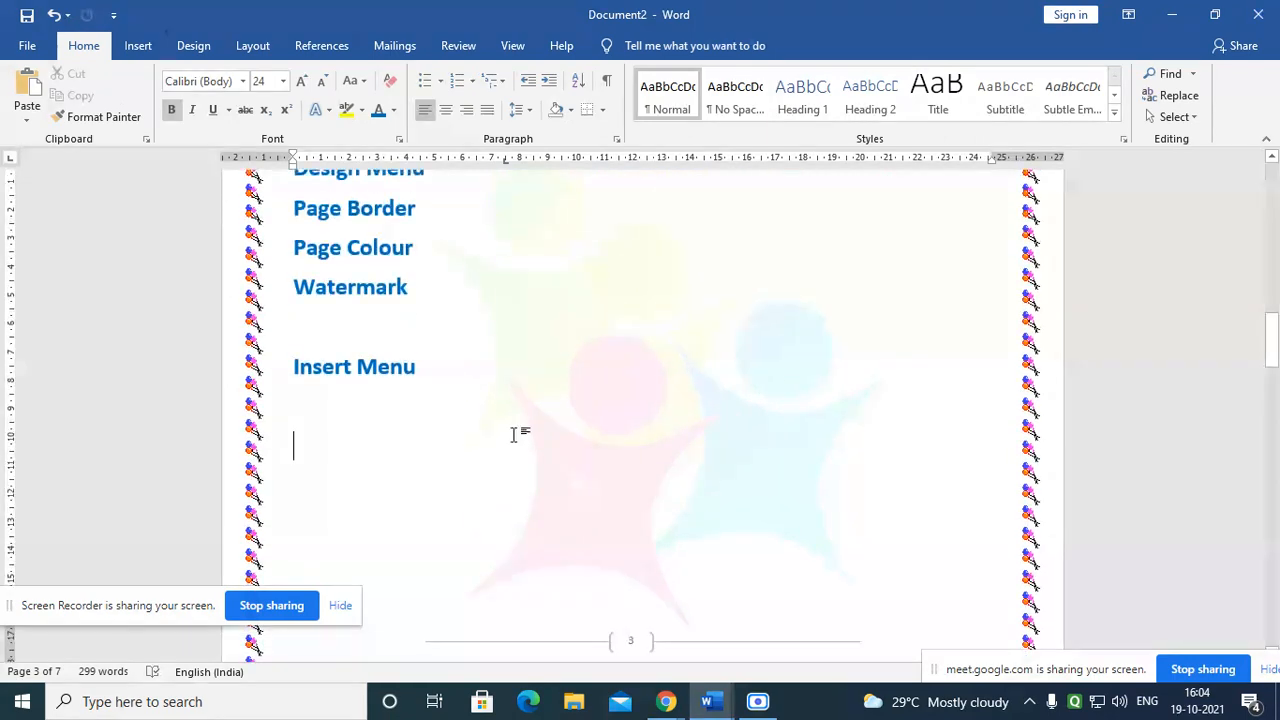
Step: Draw a smiley face about 1.9 cm high and 1.8 cm wide in the page header, left of the header text, and close header editing
{"action": "left_click", "coordinate": [137, 44]}
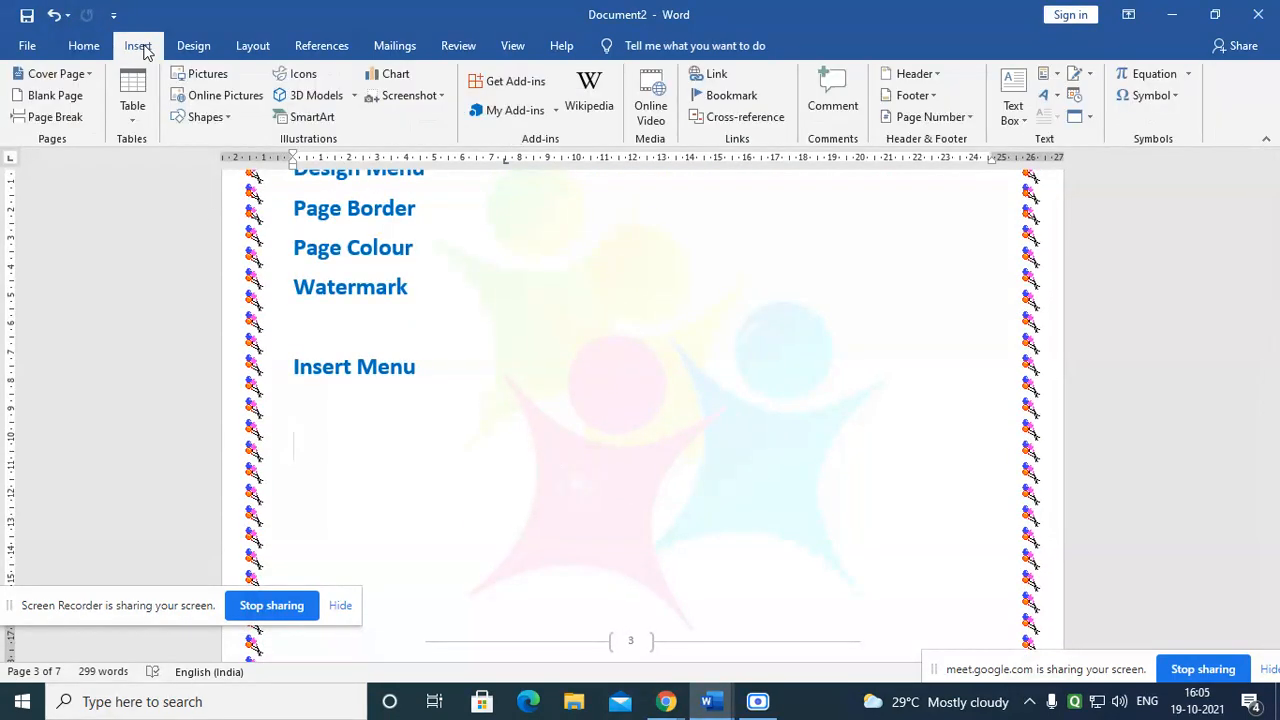
{"action": "left_click", "coordinate": [936, 78]}
{"action": "scroll", "coordinate": [1035, 350], "scroll_direction": "down", "scroll_amount": 6}
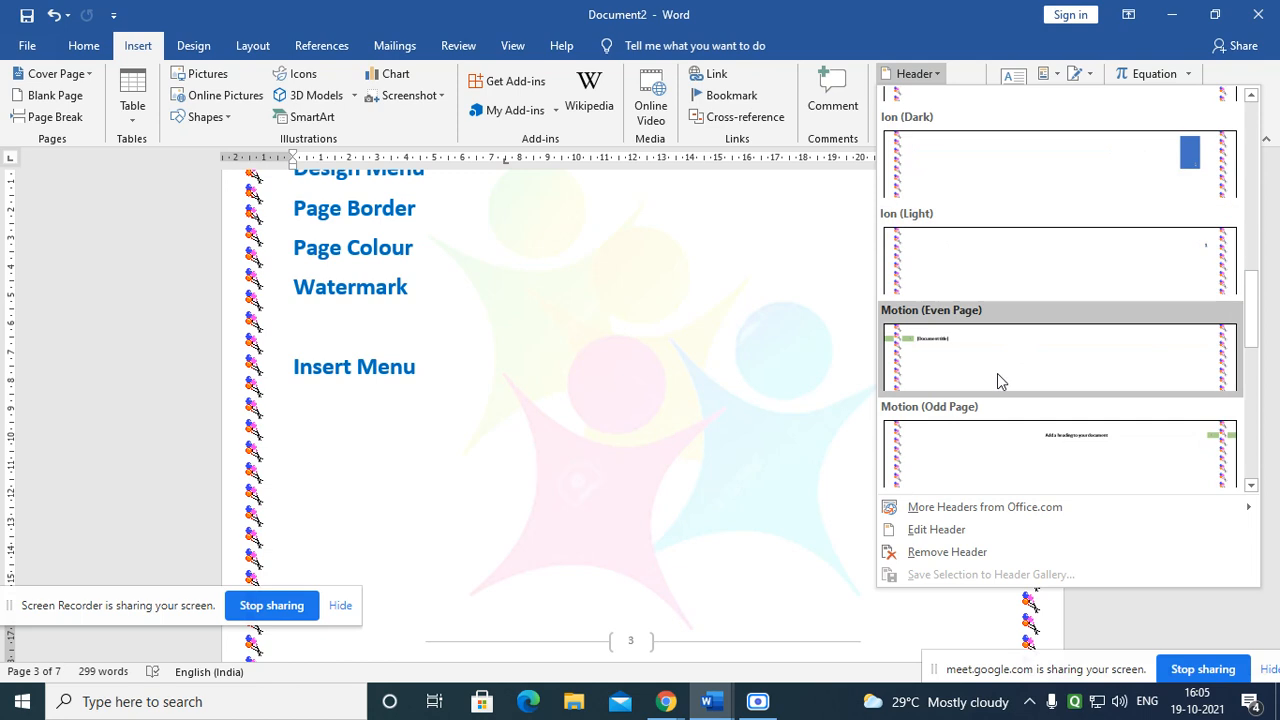
{"action": "left_click", "coordinate": [955, 538]}
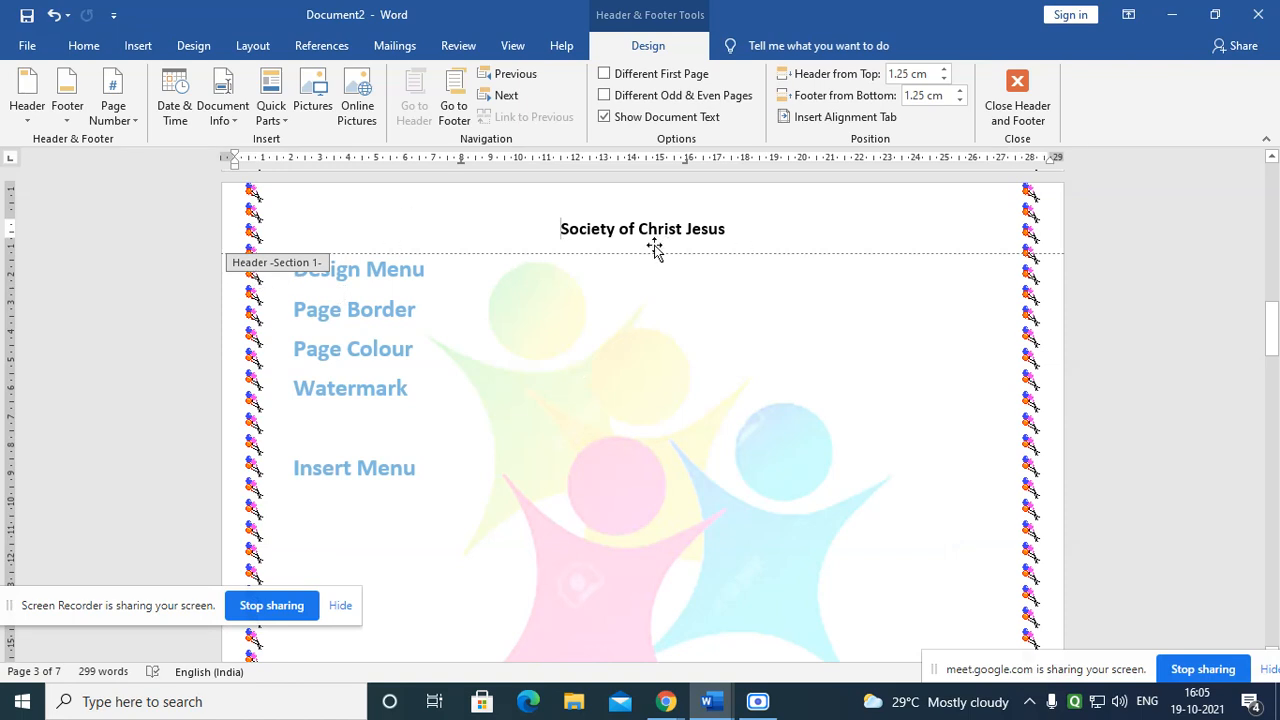
{"action": "left_click", "coordinate": [139, 47]}
{"action": "left_click", "coordinate": [205, 117]}
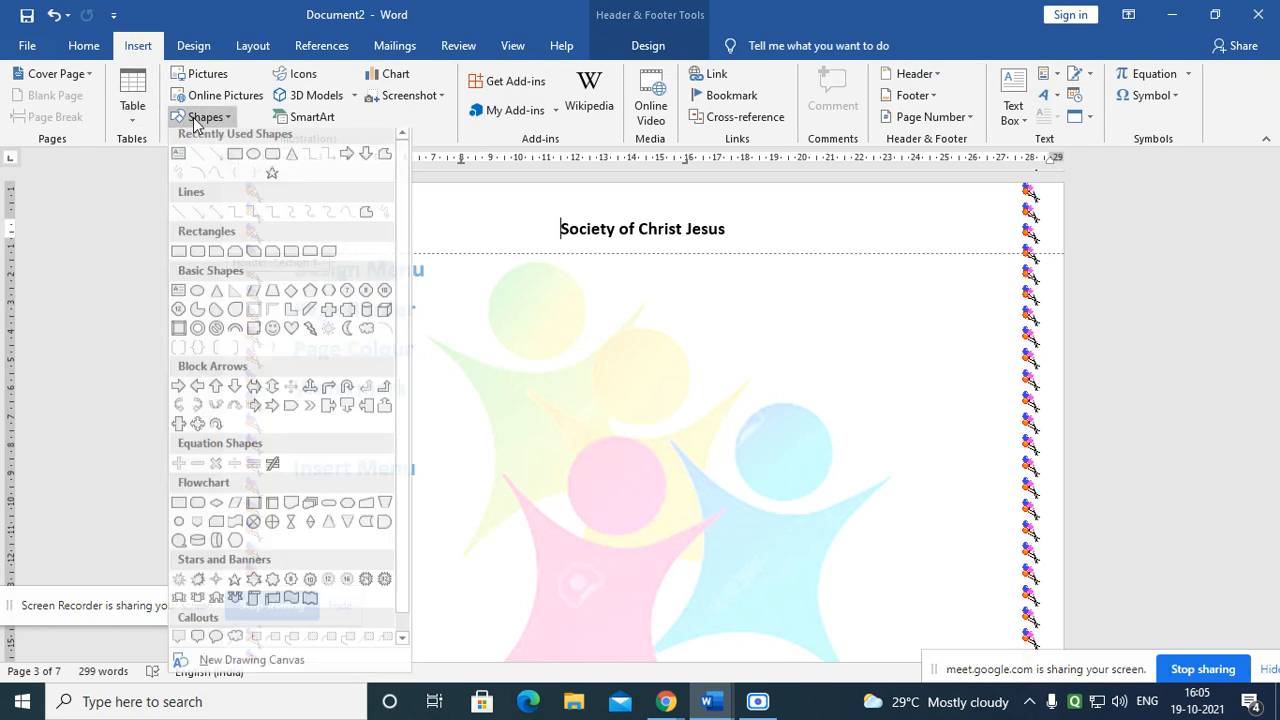
{"action": "left_click", "coordinate": [276, 340]}
{"action": "left_click_drag", "start_coordinate": [337, 194], "coordinate": [388, 246]}
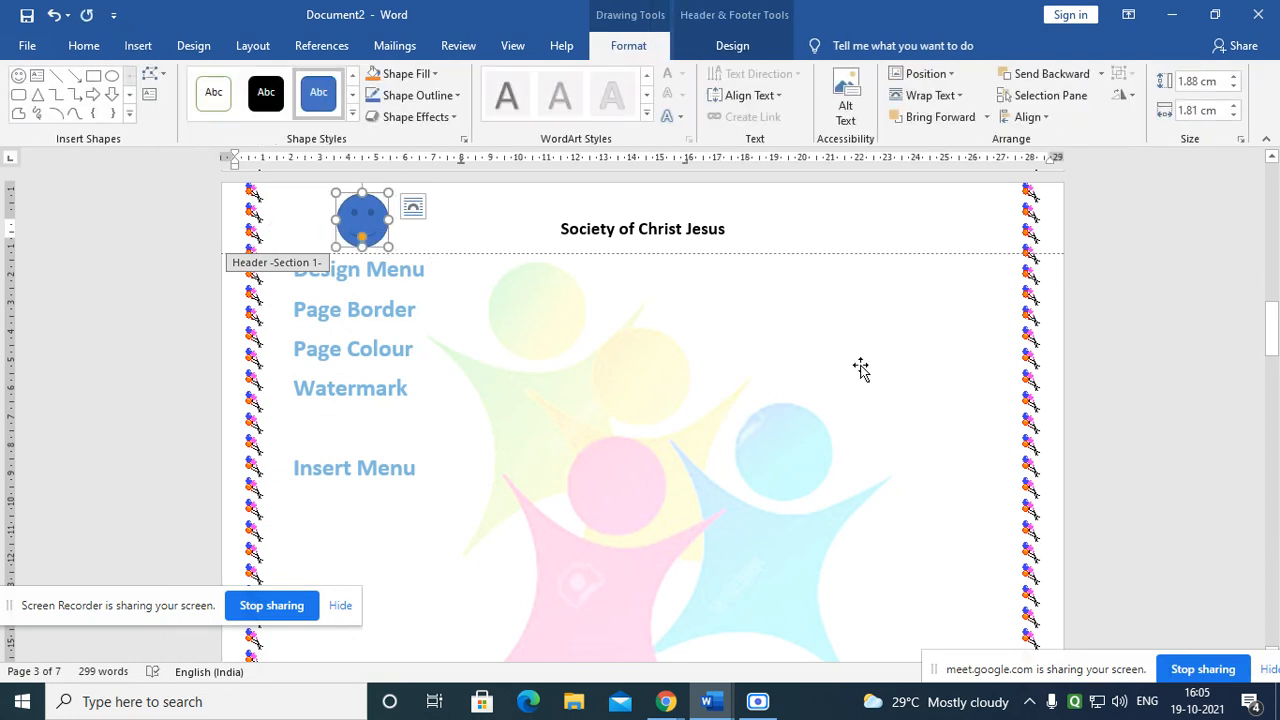
{"action": "double_click", "coordinate": [951, 442]}
Step: Check the smiley face in the headers of the following pages, opening the page 5 header for editing and returning to the body text
{"action": "scroll", "coordinate": [372, 250], "scroll_direction": "down", "scroll_amount": 1}
{"action": "scroll", "coordinate": [365, 262], "scroll_direction": "down", "scroll_amount": 5}
{"action": "scroll", "coordinate": [387, 405], "scroll_direction": "down", "scroll_amount": 8}
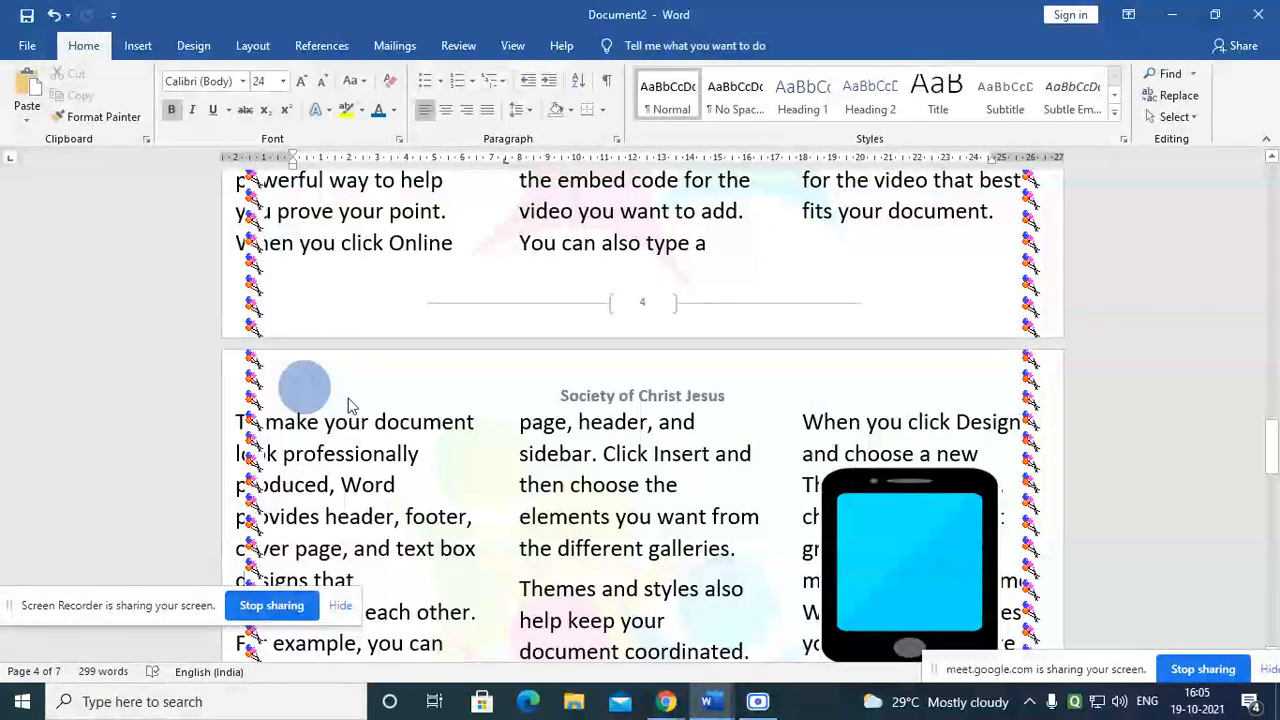
{"action": "scroll", "coordinate": [492, 400], "scroll_direction": "down", "scroll_amount": 1}
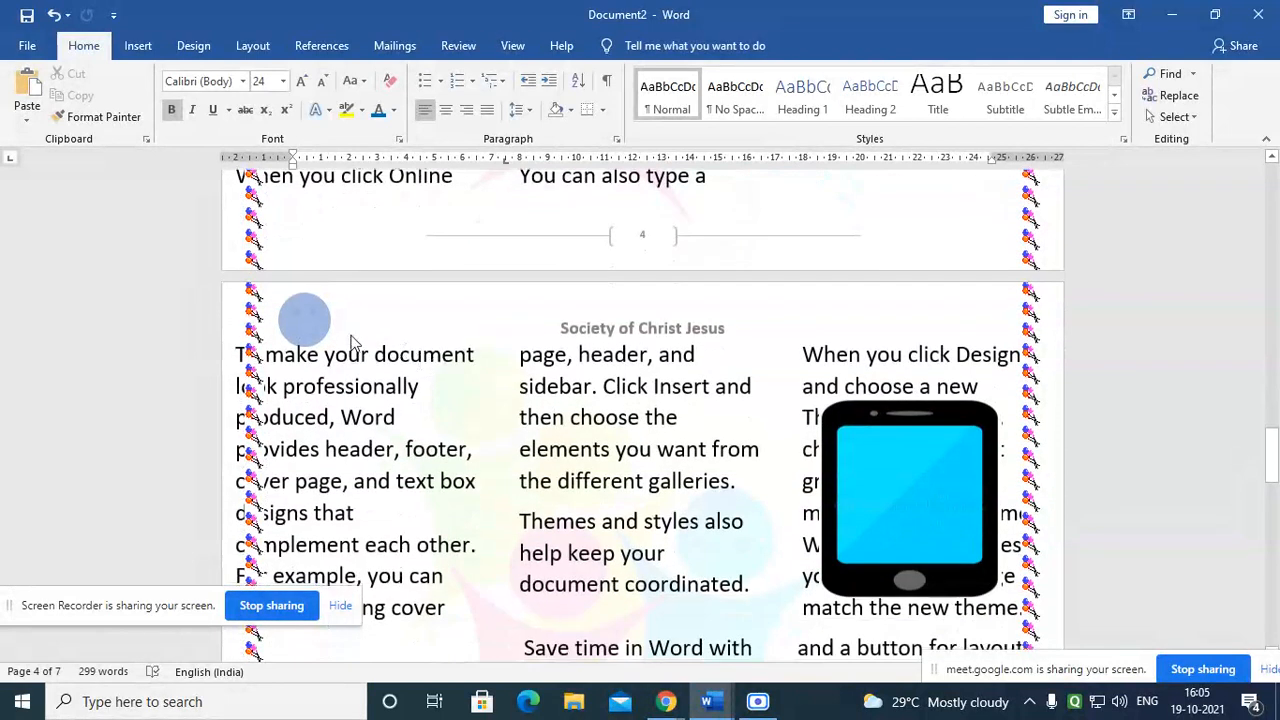
{"action": "double_click", "coordinate": [493, 315]}
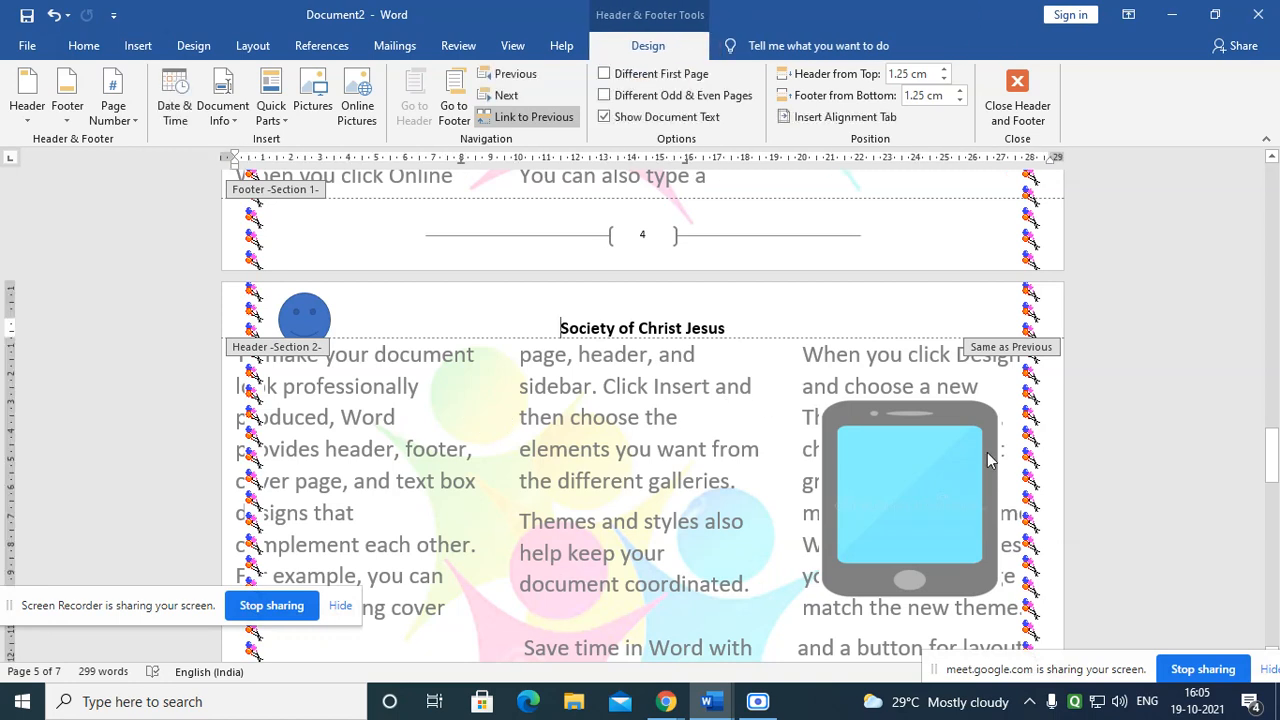
{"action": "double_click", "coordinate": [1000, 388]}
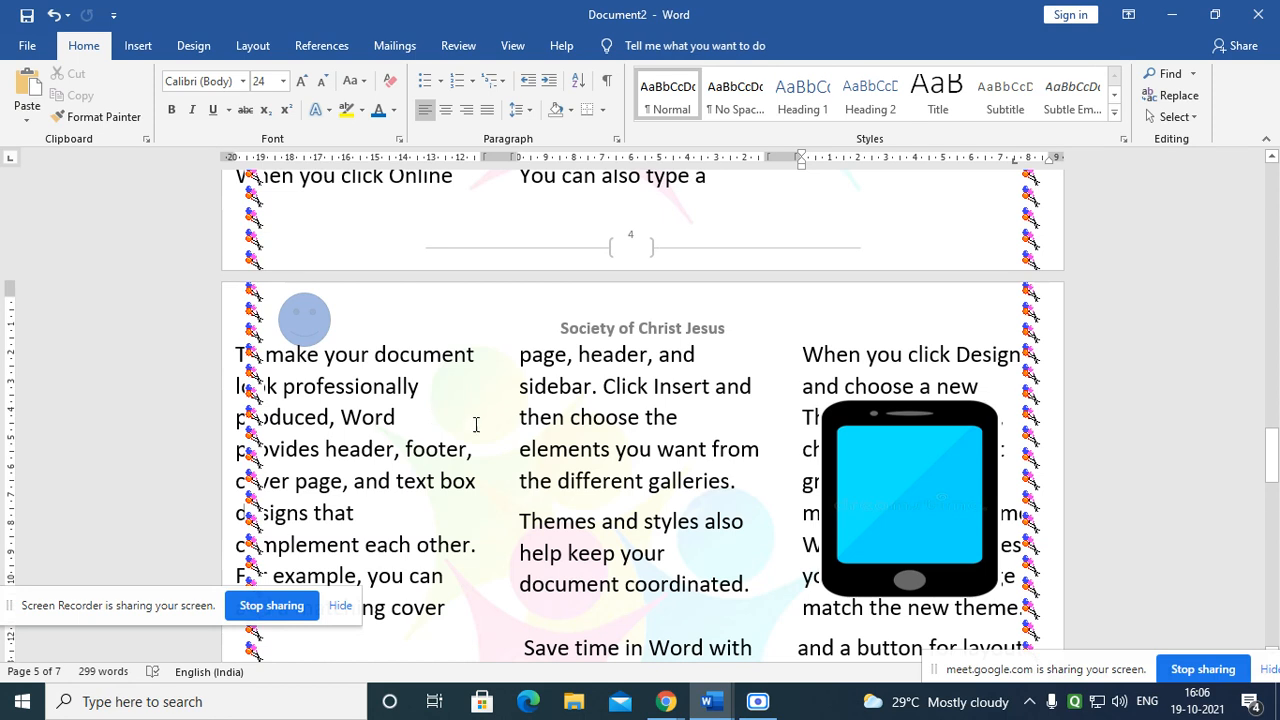
Step: Shift the device picture on page 5 slightly left in the third column and set its text wrapping to In Front of Text
{"action": "left_click_drag", "start_coordinate": [905, 510], "coordinate": [906, 520]}
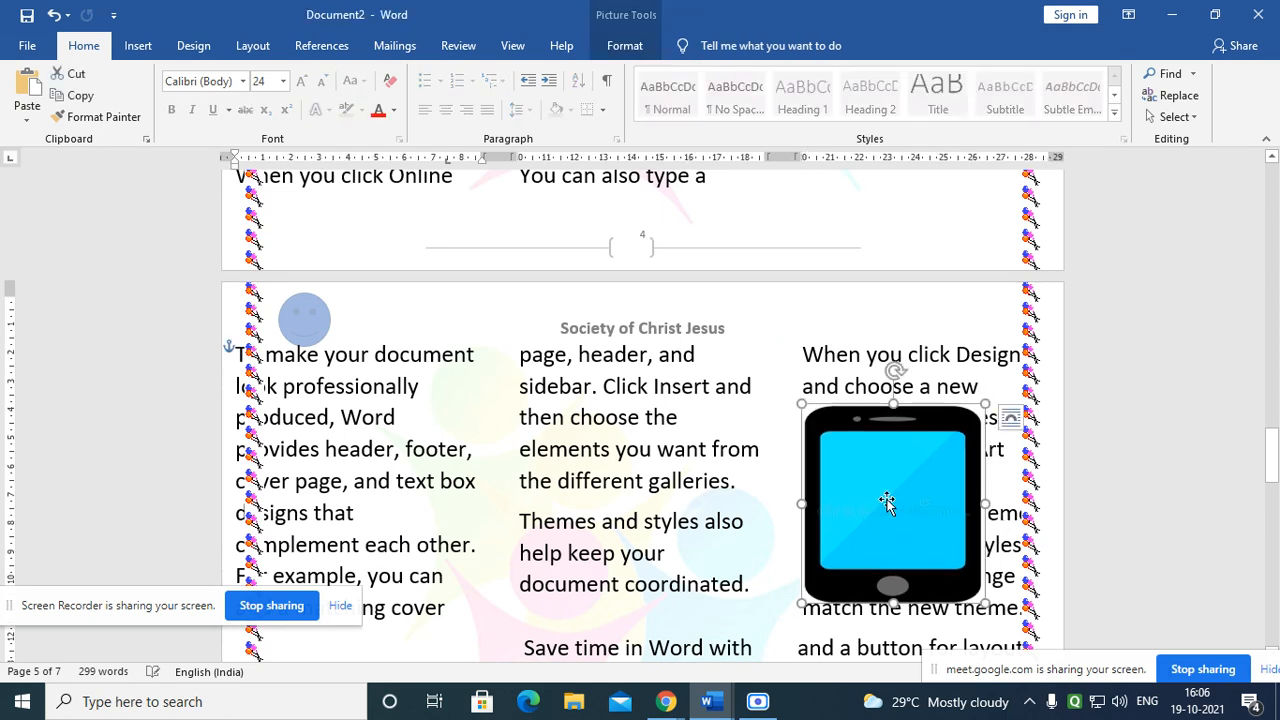
{"action": "scroll", "coordinate": [683, 495], "scroll_direction": "down", "scroll_amount": 5}
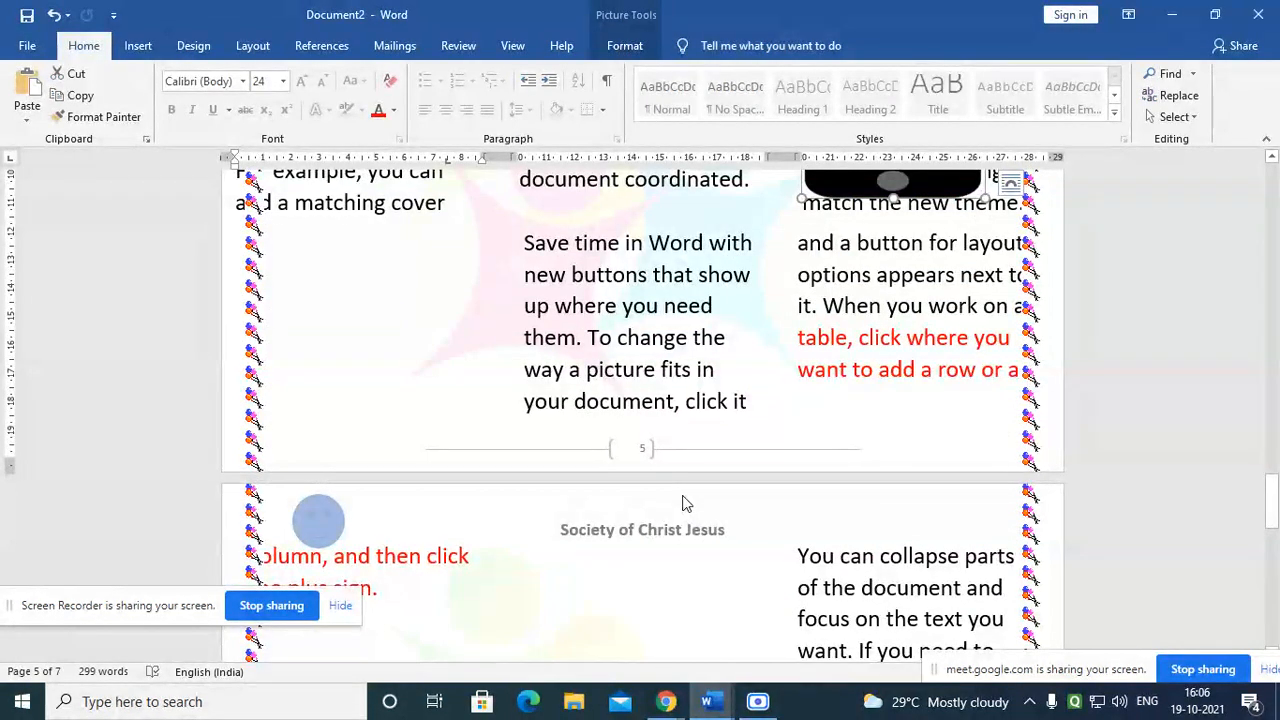
{"action": "scroll", "coordinate": [683, 503], "scroll_direction": "up", "scroll_amount": 8}
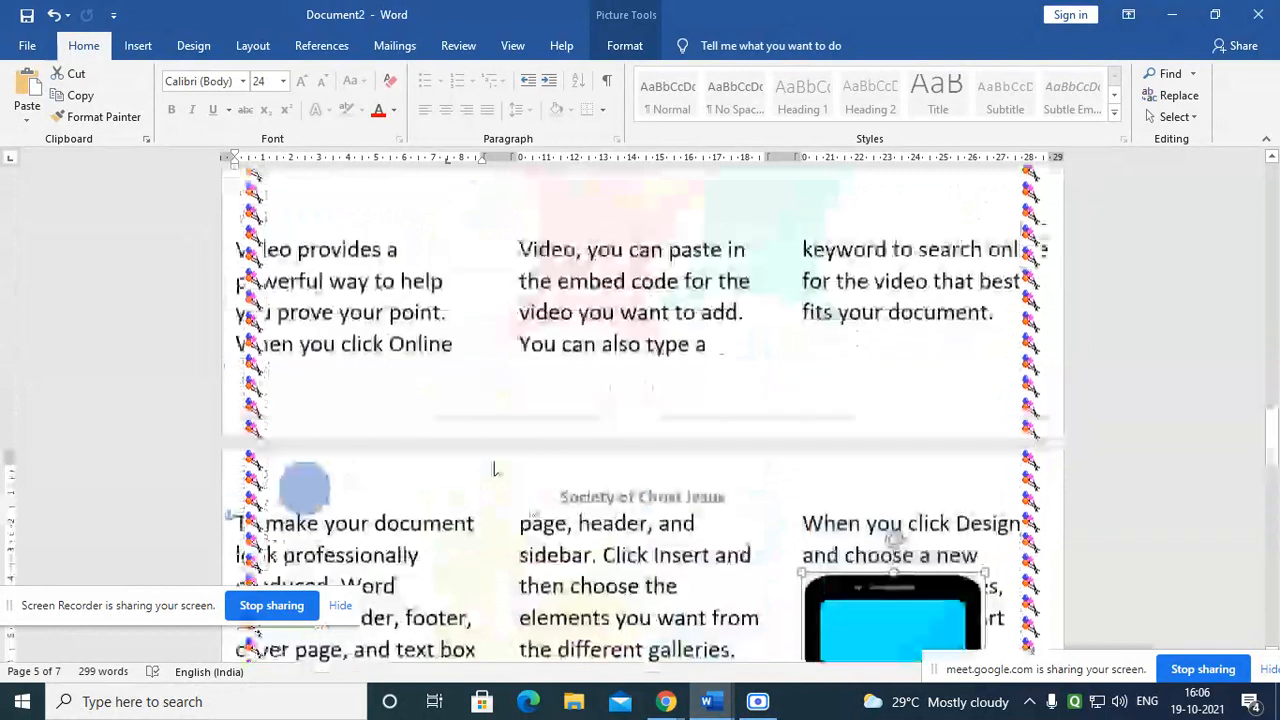
{"action": "scroll", "coordinate": [500, 490], "scroll_direction": "down", "scroll_amount": 1}
{"action": "scroll", "coordinate": [500, 488], "scroll_direction": "down", "scroll_amount": 1}
{"action": "scroll", "coordinate": [885, 500], "scroll_direction": "down", "scroll_amount": 1}
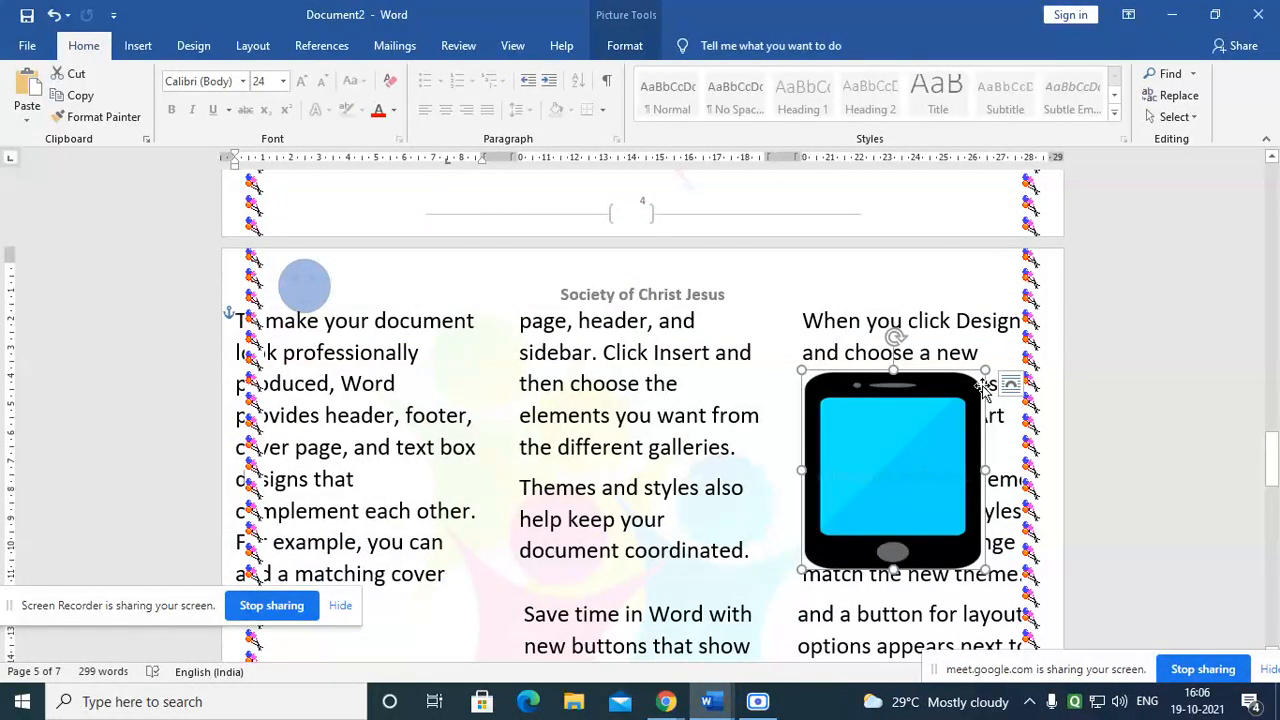
{"action": "left_click", "coordinate": [640, 47]}
{"action": "left_click", "coordinate": [857, 96]}
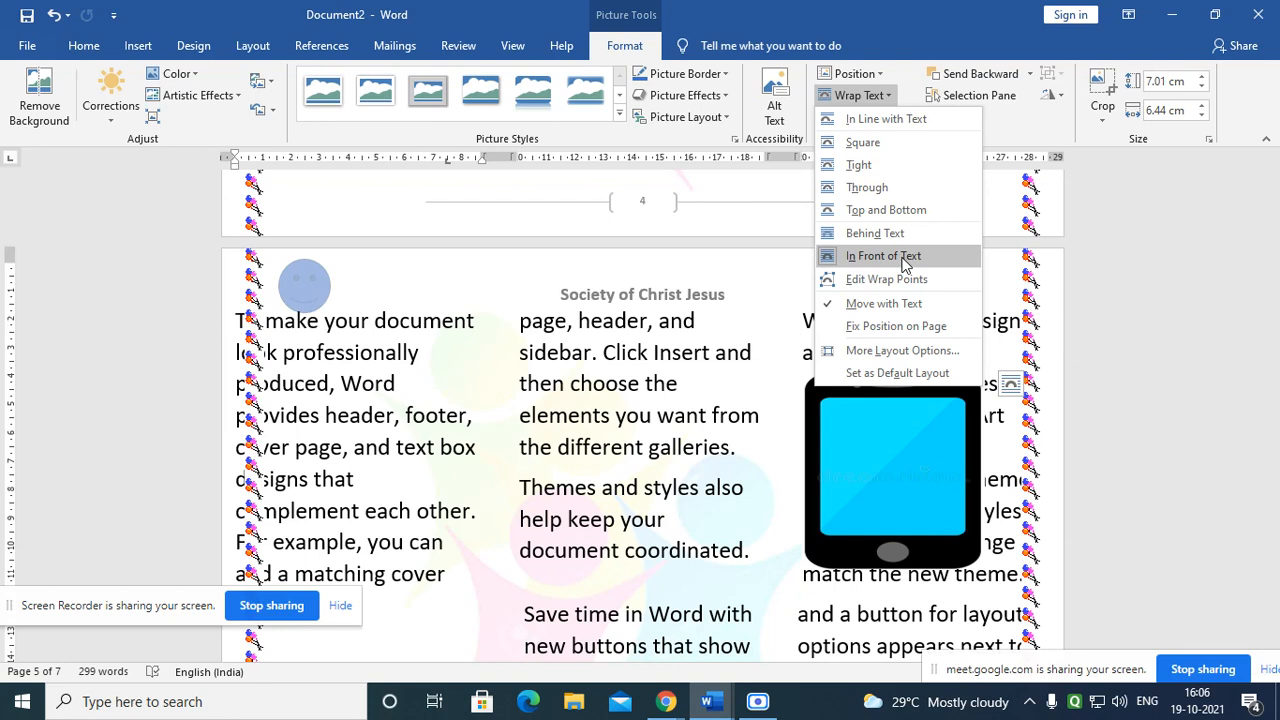
{"action": "left_click", "coordinate": [884, 256]}
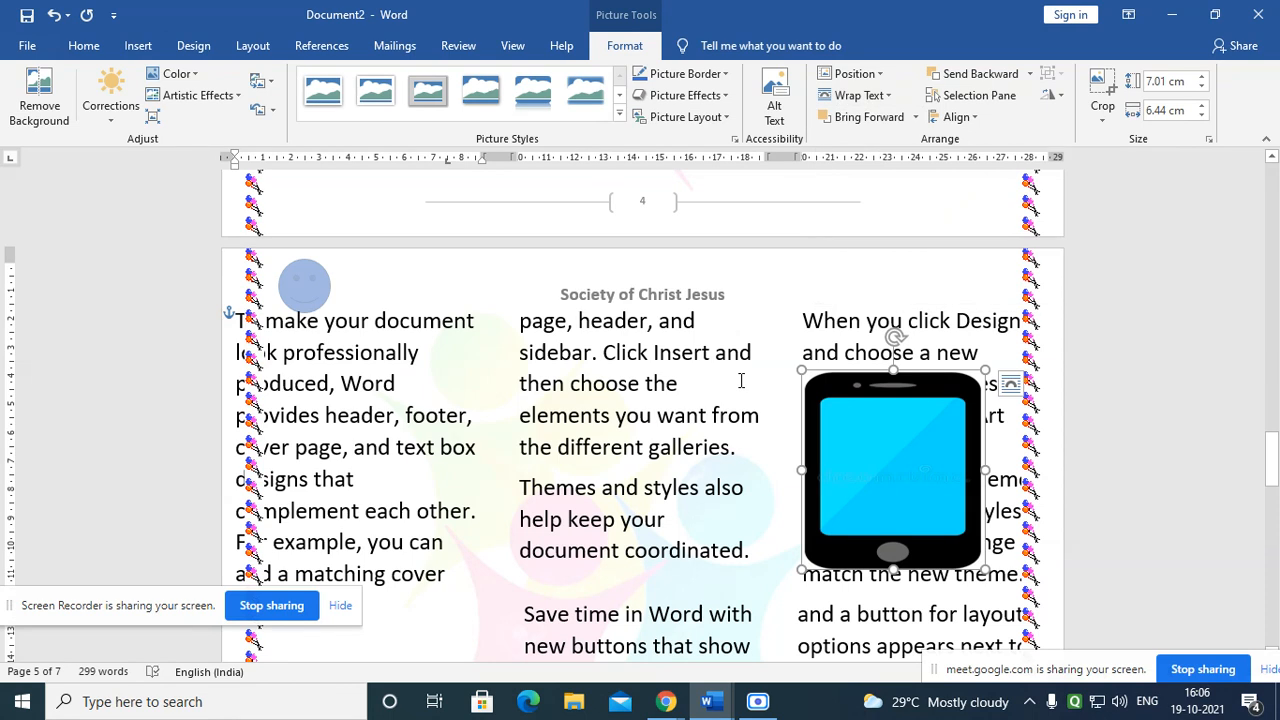
Step: Set the device picture's text wrapping to Tight and place it between the second and third text columns
{"action": "left_click", "coordinate": [860, 96]}
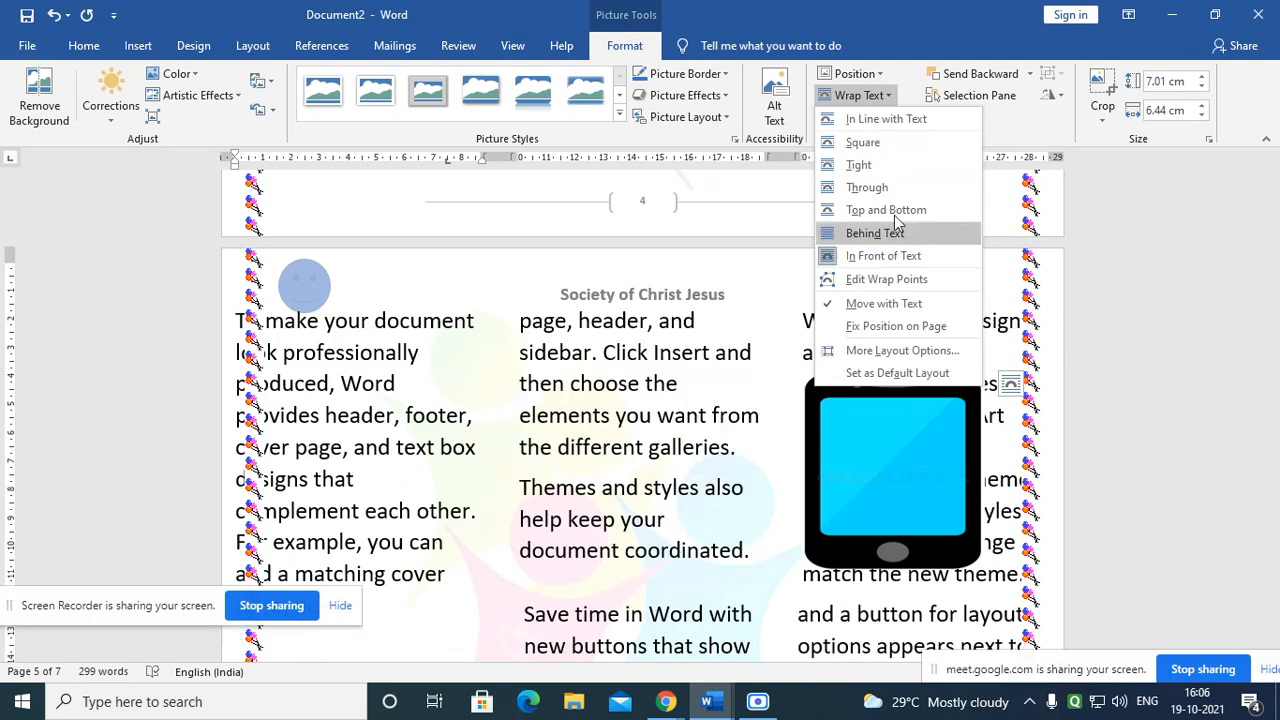
{"action": "left_click", "coordinate": [884, 174]}
{"action": "left_click_drag", "start_coordinate": [891, 449], "coordinate": [707, 427]}
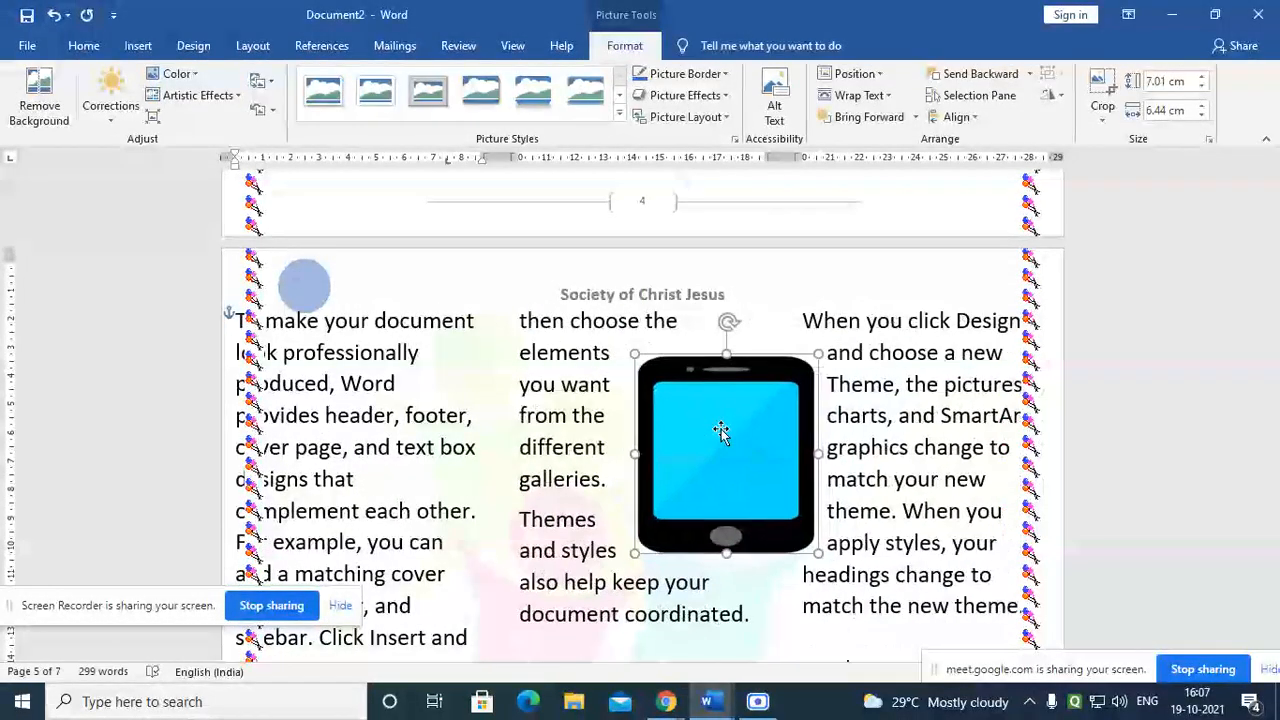
{"action": "left_click", "coordinate": [874, 96]}
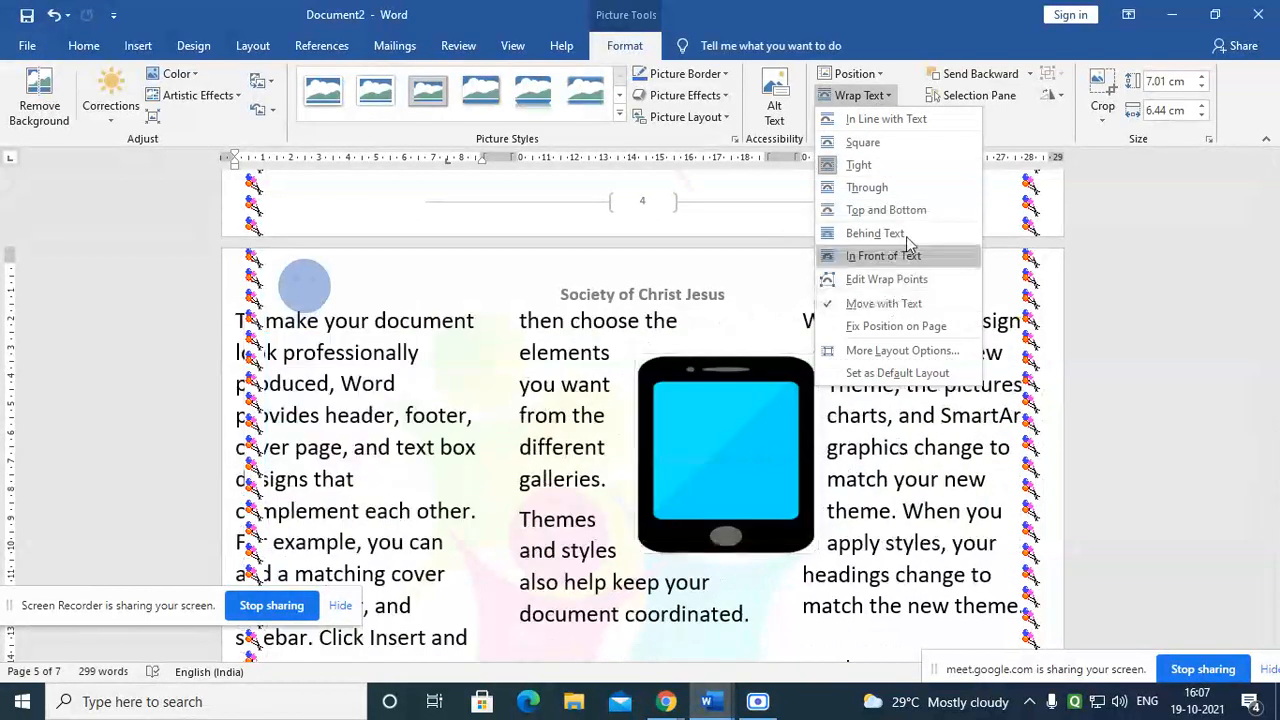
{"action": "left_click", "coordinate": [881, 168]}
{"action": "mouse_move", "coordinate": [703, 440]}
{"action": "left_mouse_down"}
{"action": "mouse_move", "coordinate": [614, 443]}
{"action": "mouse_move", "coordinate": [737, 443]}
{"action": "mouse_move", "coordinate": [714, 446]}
{"action": "mouse_move", "coordinate": [722, 462]}
{"action": "mouse_move", "coordinate": [676, 444]}
{"action": "mouse_move", "coordinate": [723, 426]}
{"action": "mouse_move", "coordinate": [740, 443]}
{"action": "mouse_move", "coordinate": [705, 432]}
{"action": "mouse_move", "coordinate": [708, 447]}
{"action": "left_mouse_up"}
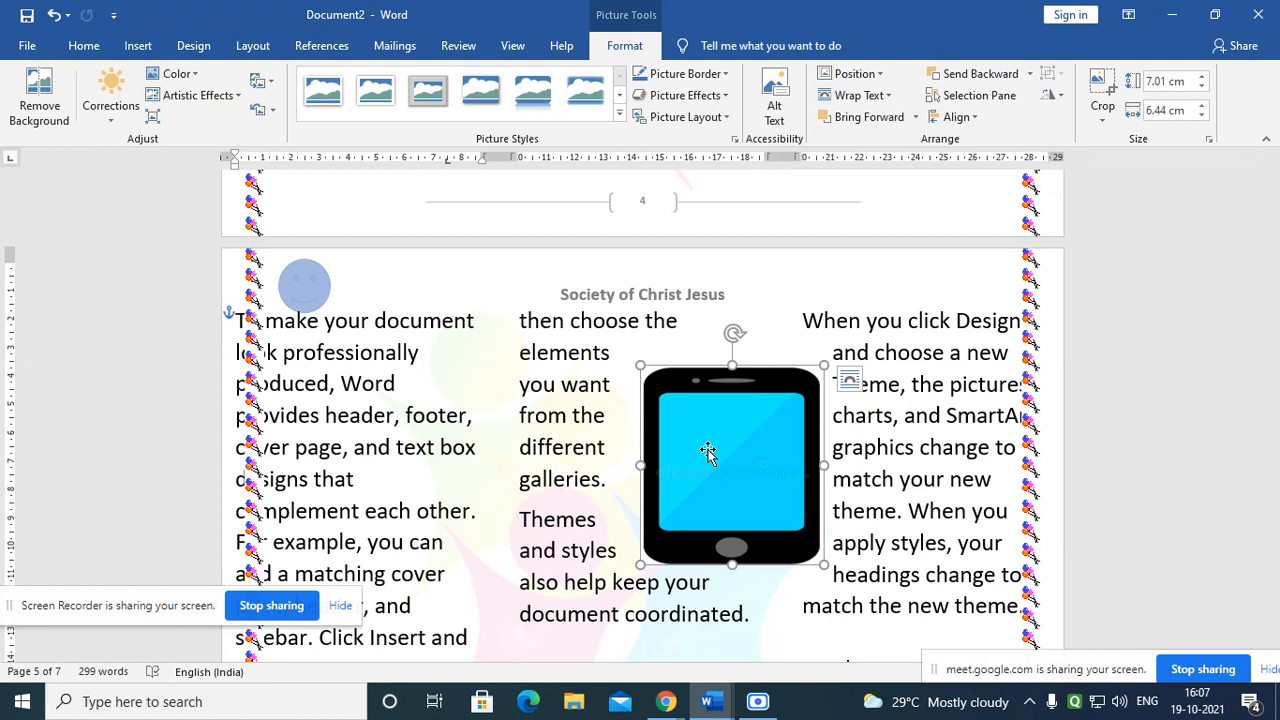
{"action": "mouse_move", "coordinate": [707, 451]}
{"action": "left_mouse_down"}
{"action": "mouse_move", "coordinate": [737, 449]}
{"action": "mouse_move", "coordinate": [706, 452]}
{"action": "left_mouse_up"}
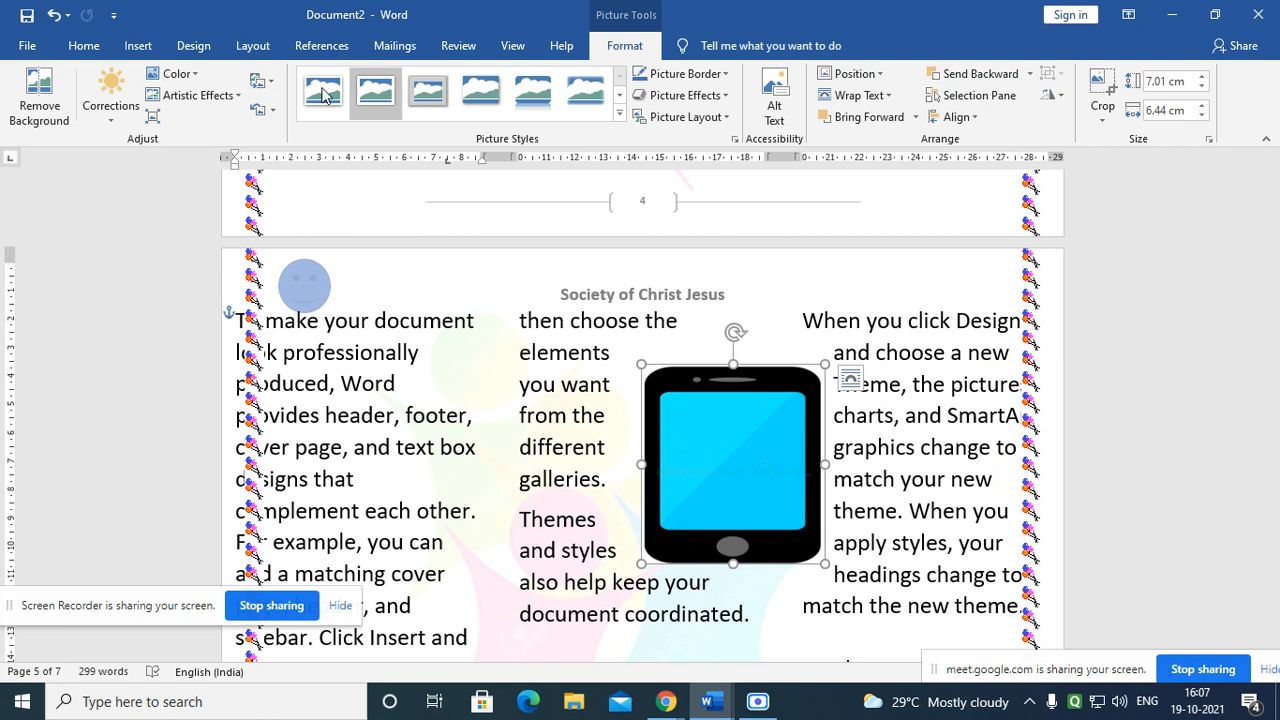
{"action": "left_click", "coordinate": [199, 52]}
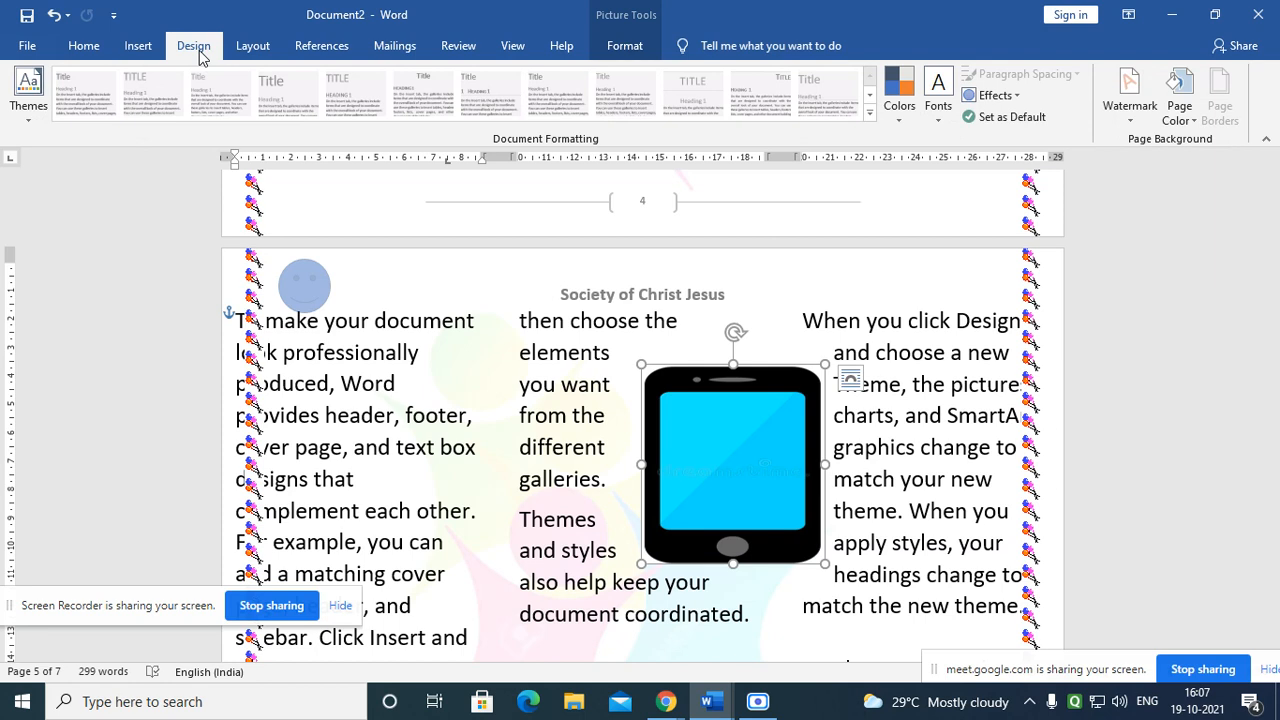
{"action": "left_click", "coordinate": [87, 50]}
{"action": "left_click", "coordinate": [624, 46]}
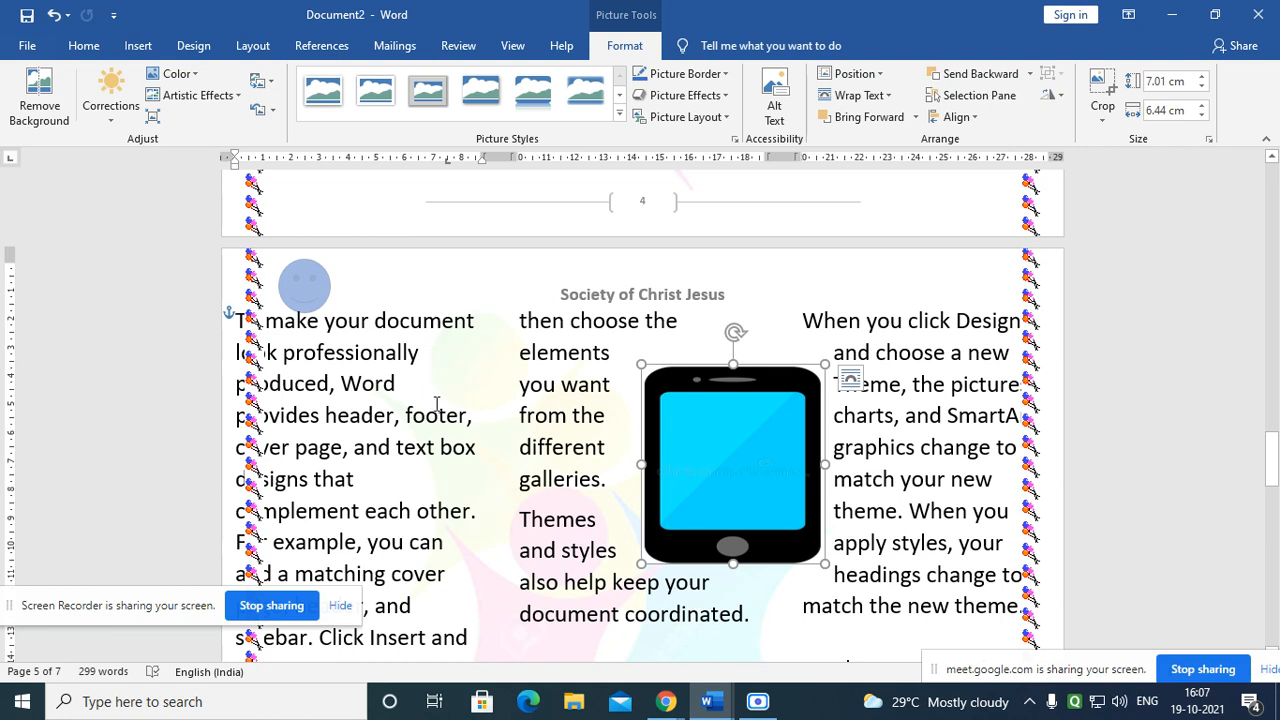
Step: Move the tightly wrapped device picture slightly lower between the second and third text columns on page 5
{"action": "scroll", "coordinate": [374, 378], "scroll_direction": "down", "scroll_amount": 2}
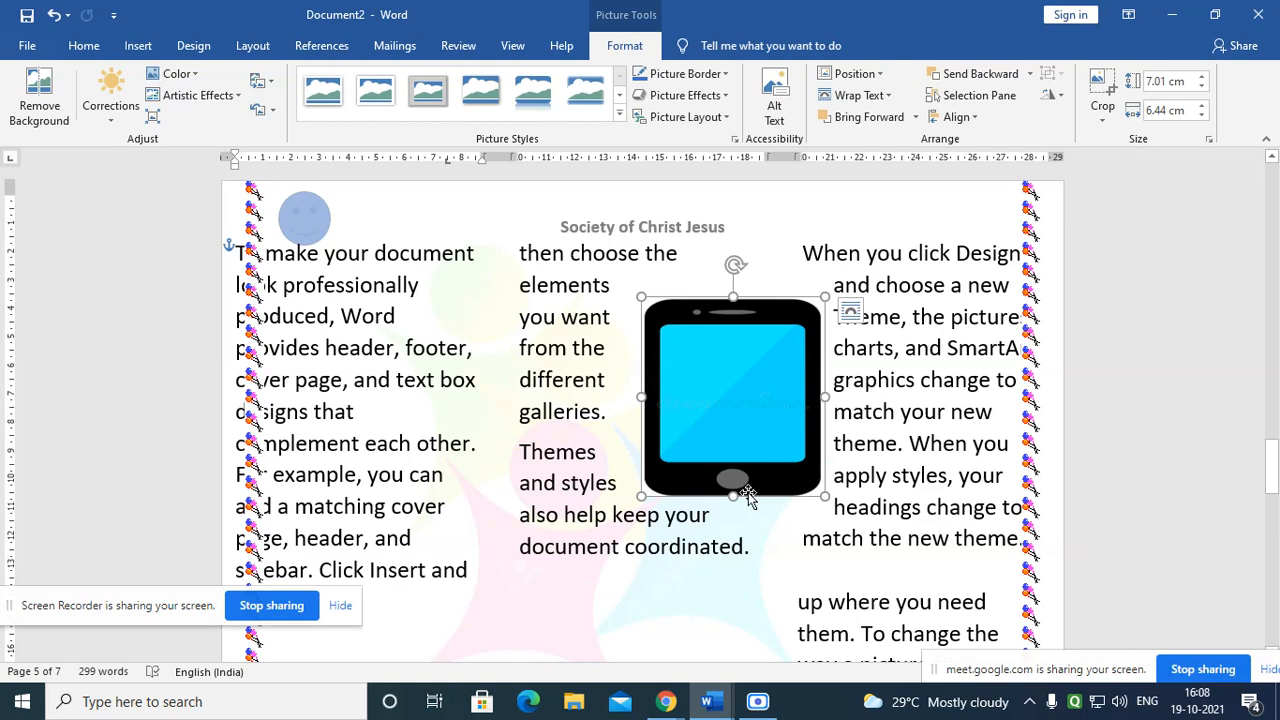
{"action": "left_click_drag", "start_coordinate": [711, 383], "coordinate": [697, 417]}
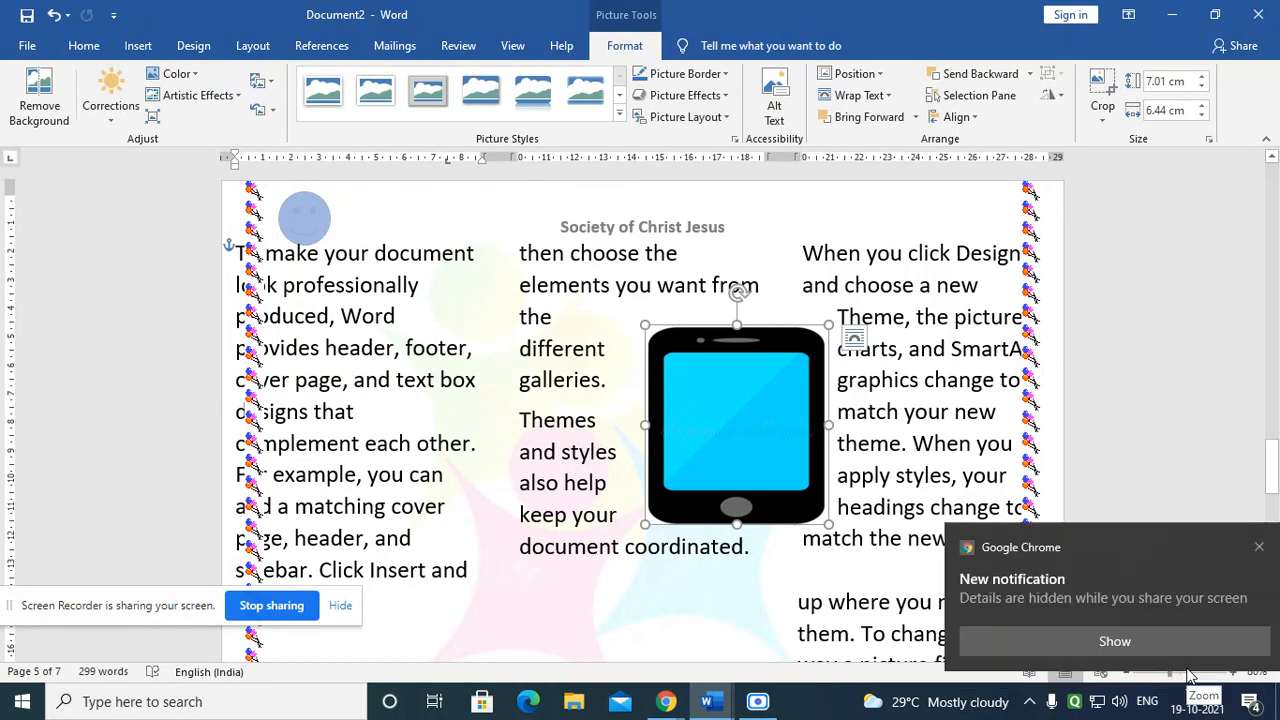
{"action": "left_click", "coordinate": [1237, 552]}
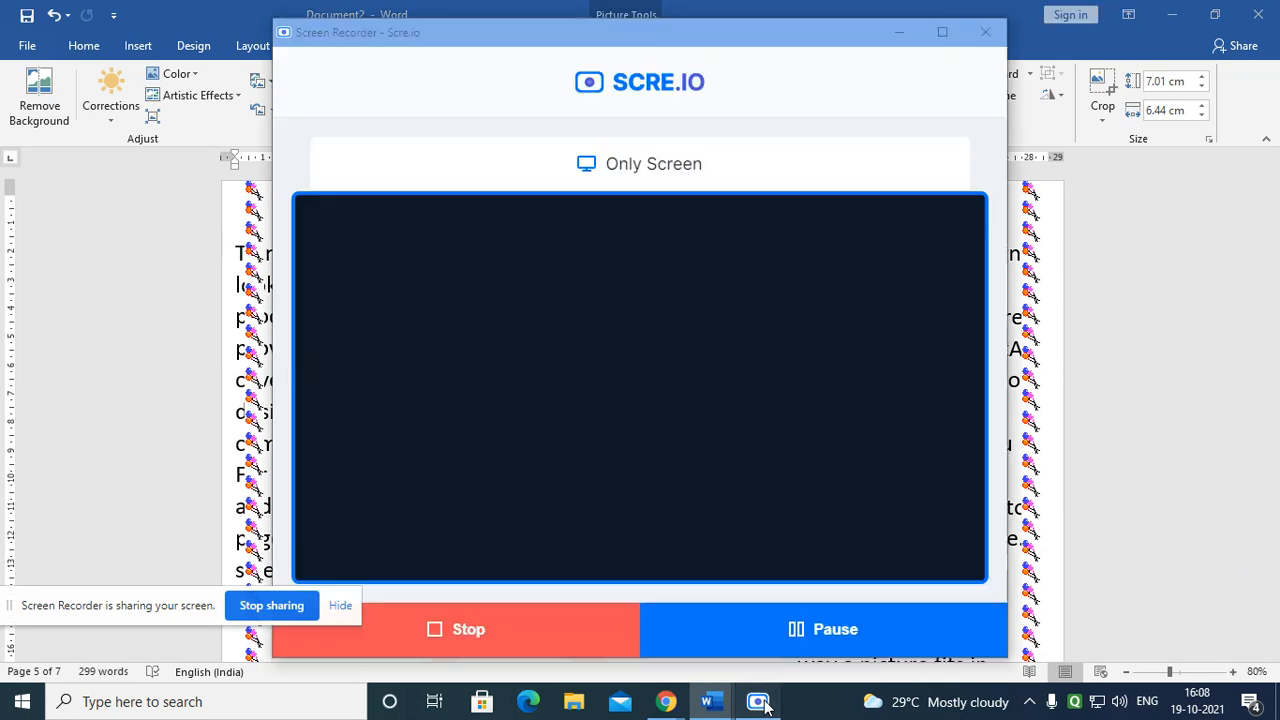
{"action": "left_click", "coordinate": [757, 701]}
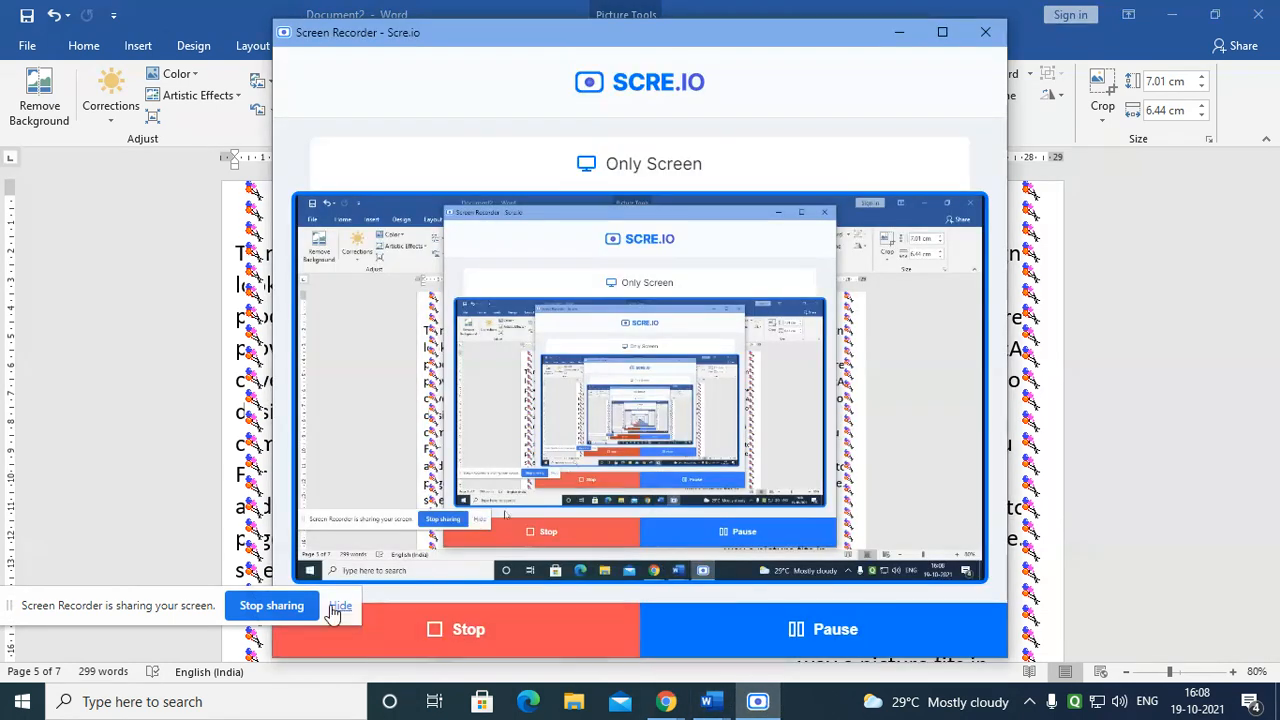